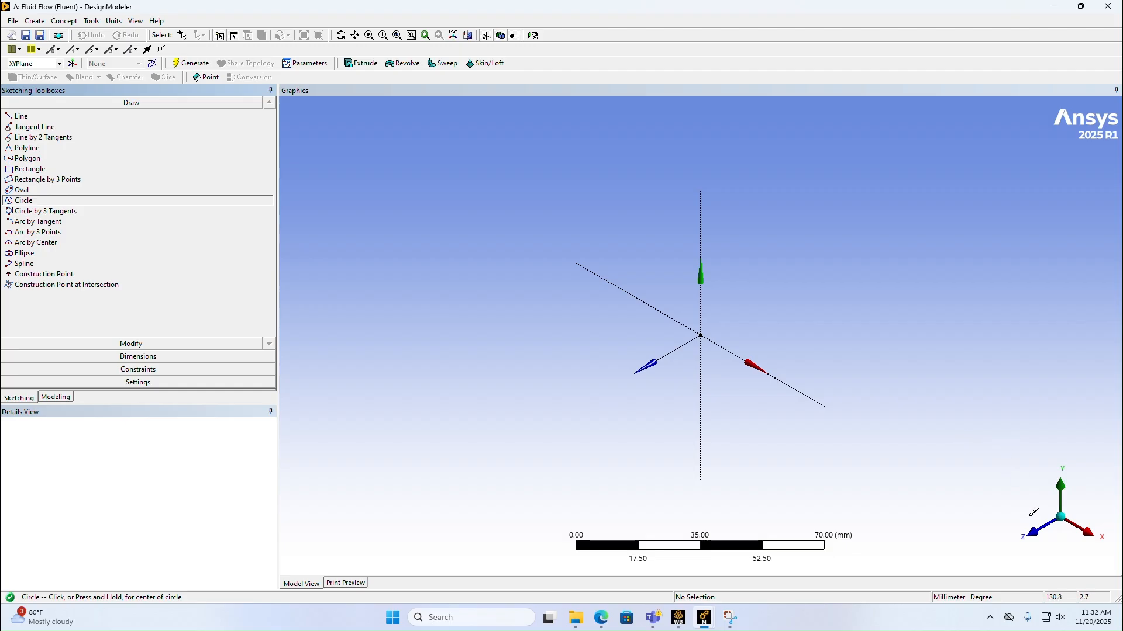
Step: Sketch a circle about 17 mm in diameter on the XY plane, centred on the origin
{"action": "left_click", "coordinate": [1032, 533]}
{"action": "scroll", "coordinate": [751, 381], "scroll_direction": "up", "scroll_amount": 3}
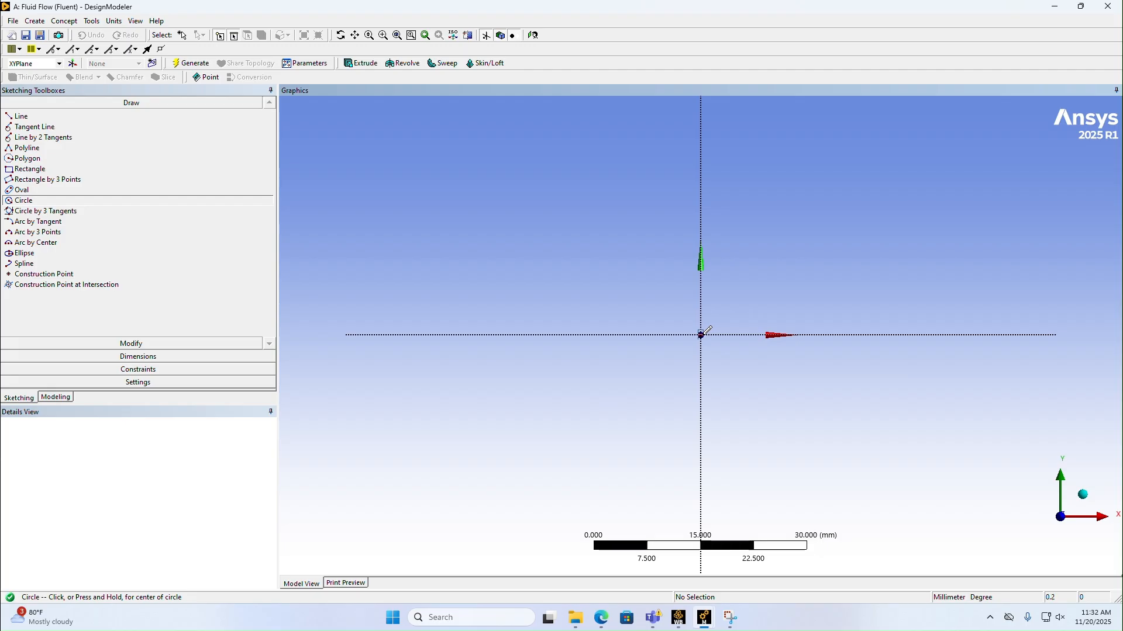
{"action": "left_click", "coordinate": [701, 335]}
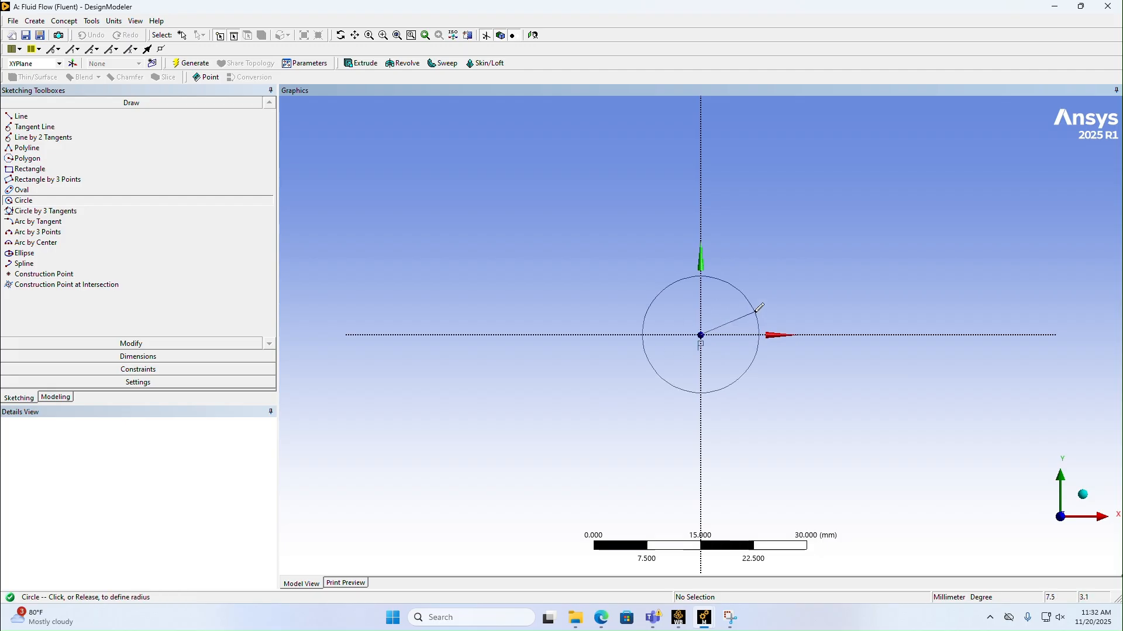
{"action": "left_click", "coordinate": [752, 305]}
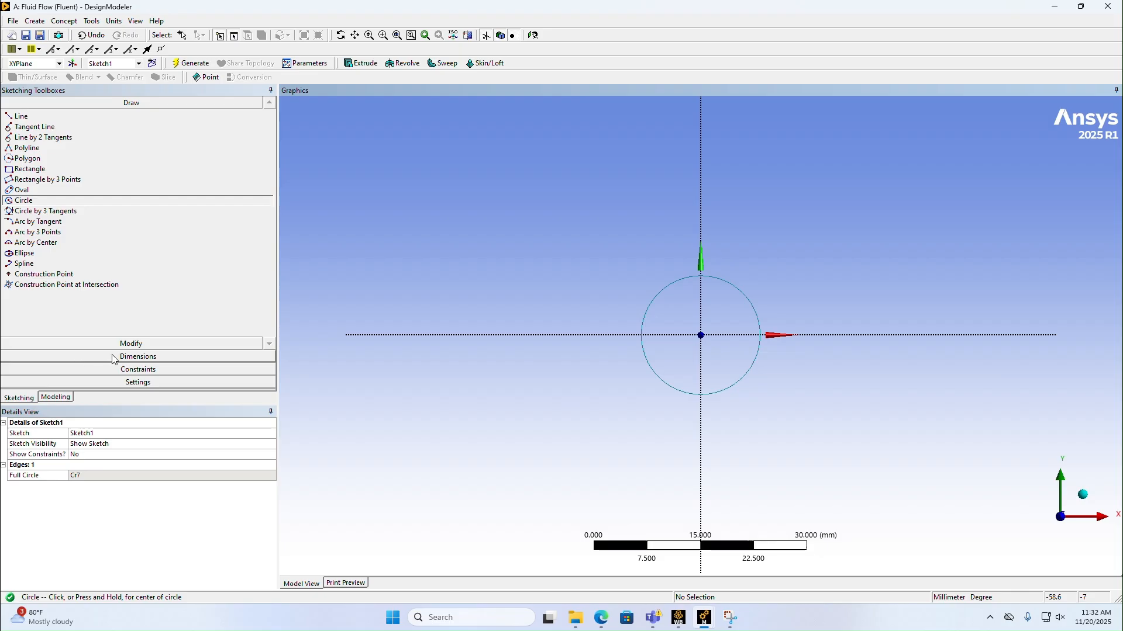
Step: Dimension the circle's diameter and set it to 40 mm
{"action": "left_click", "coordinate": [82, 356]}
{"action": "left_click", "coordinate": [756, 302]}
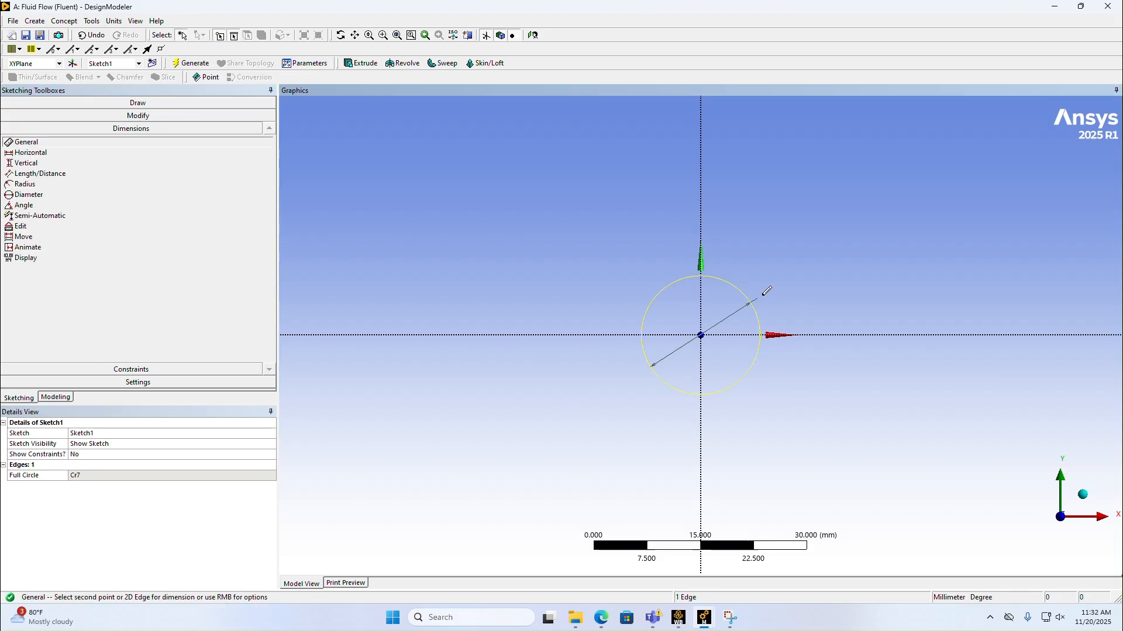
{"action": "left_click", "coordinate": [761, 296]}
{"action": "left_click", "coordinate": [106, 478]}
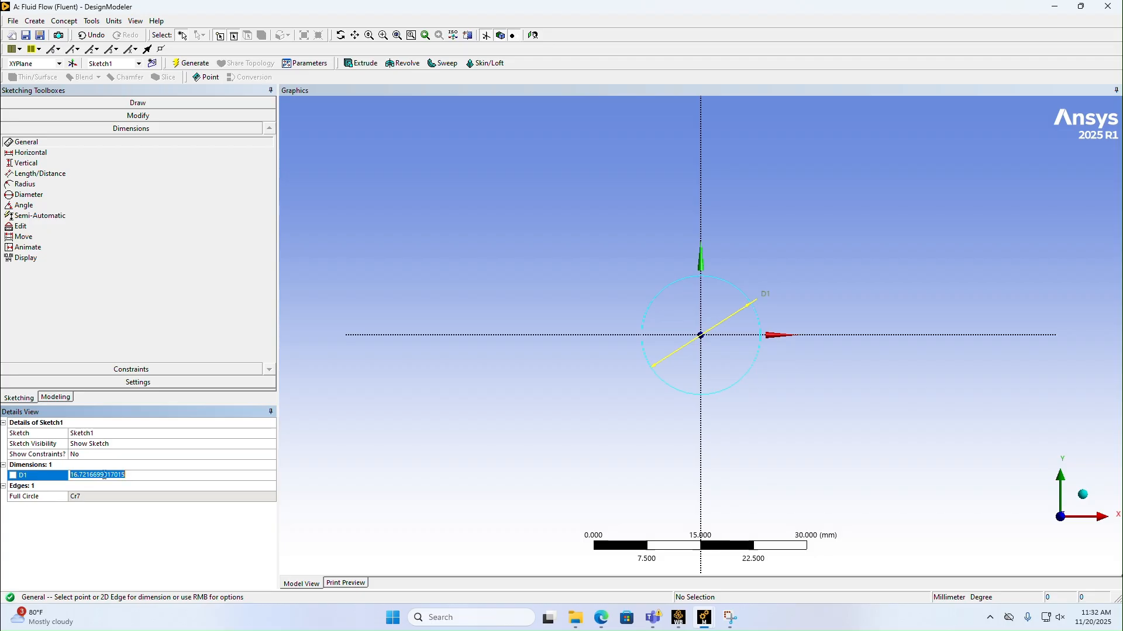
{"action": "type", "text": "40"}
{"action": "key", "text": "Return"}
{"action": "scroll", "coordinate": [542, 360], "scroll_direction": "down", "scroll_amount": 1}
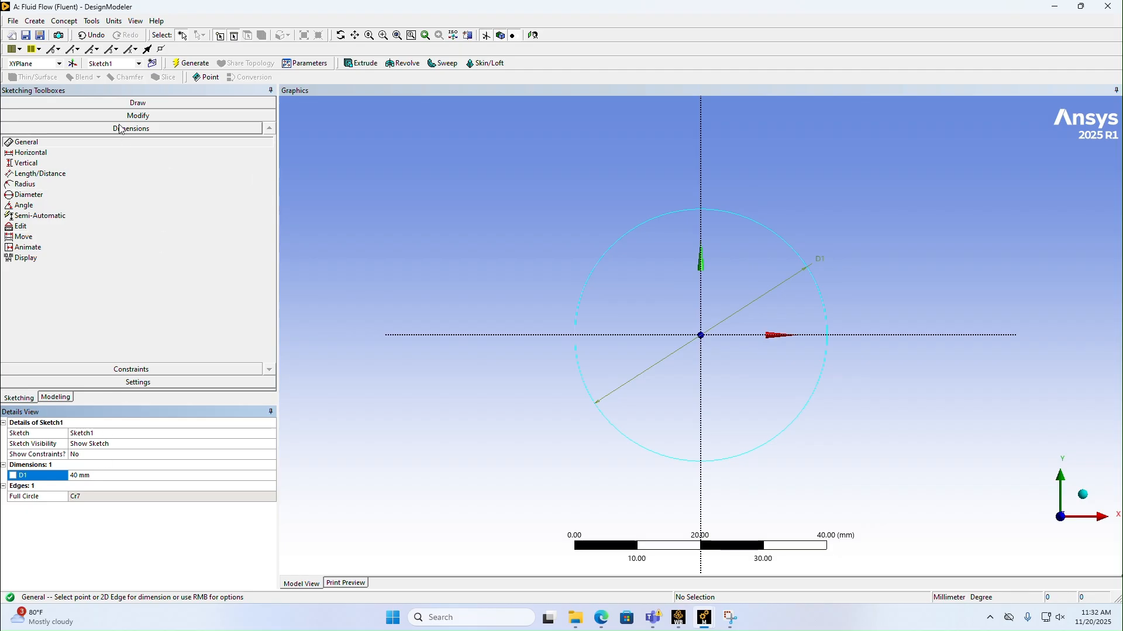
Step: Extrude the 40 mm circle sketch to a depth of 100 mm with the Add Frozen operation and generate the body
{"action": "left_click", "coordinate": [368, 67]}
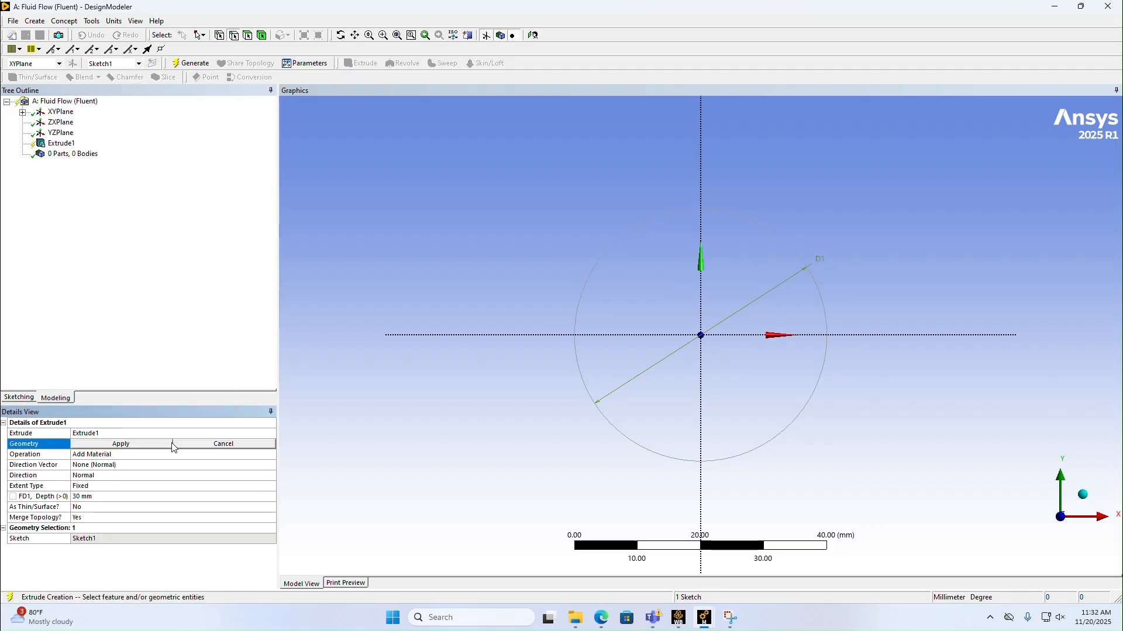
{"action": "left_click", "coordinate": [122, 444]}
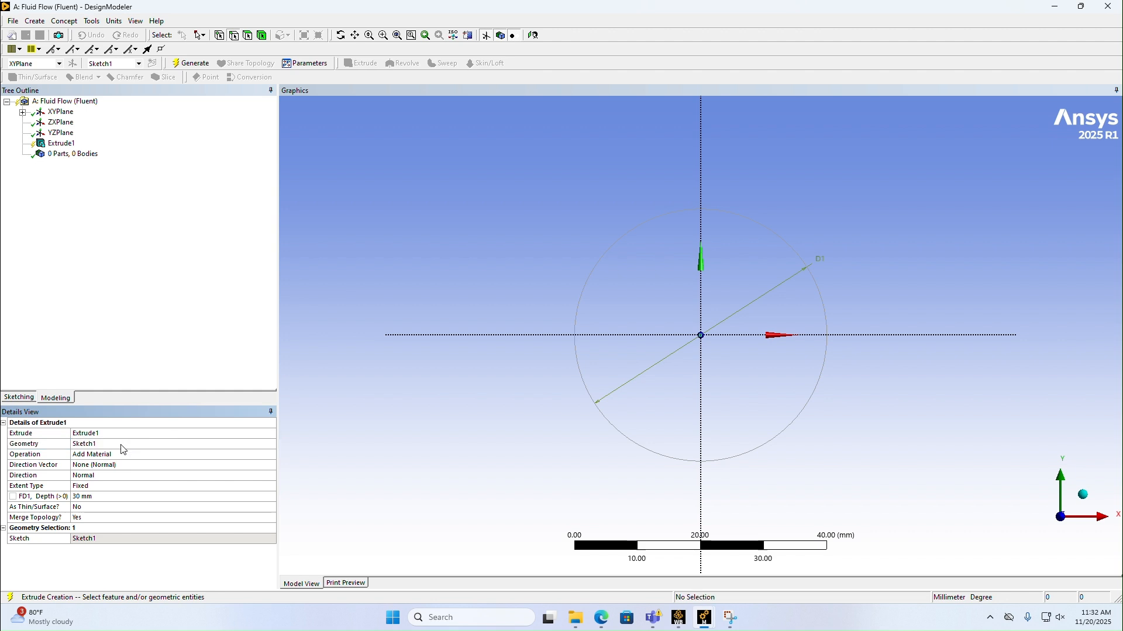
{"action": "left_click", "coordinate": [92, 497]}
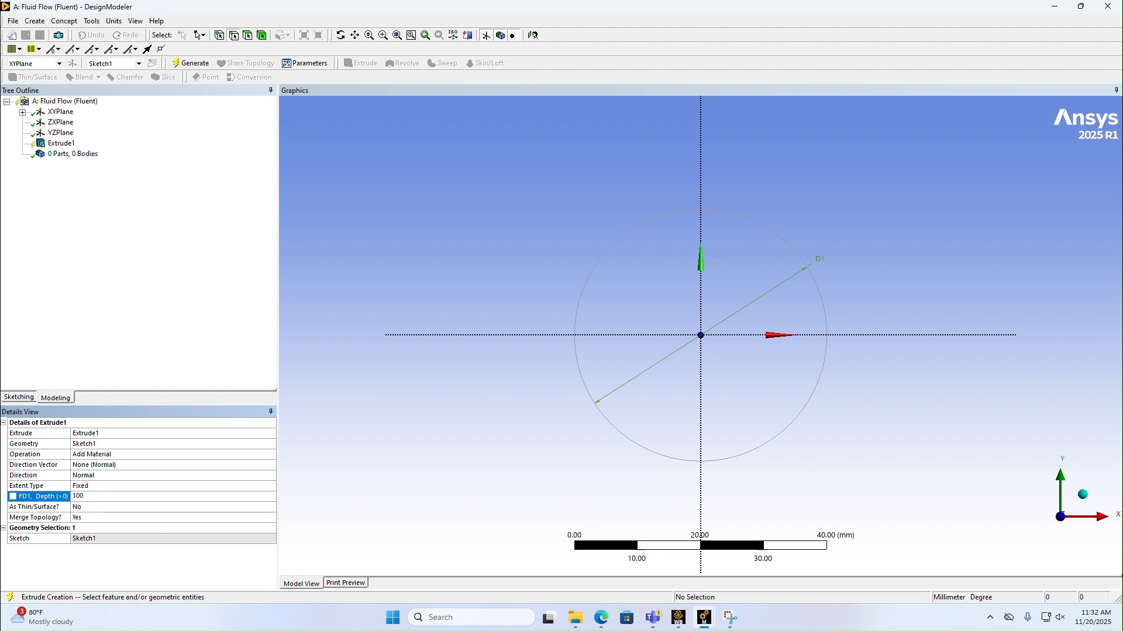
{"action": "key", "text": "Return"}
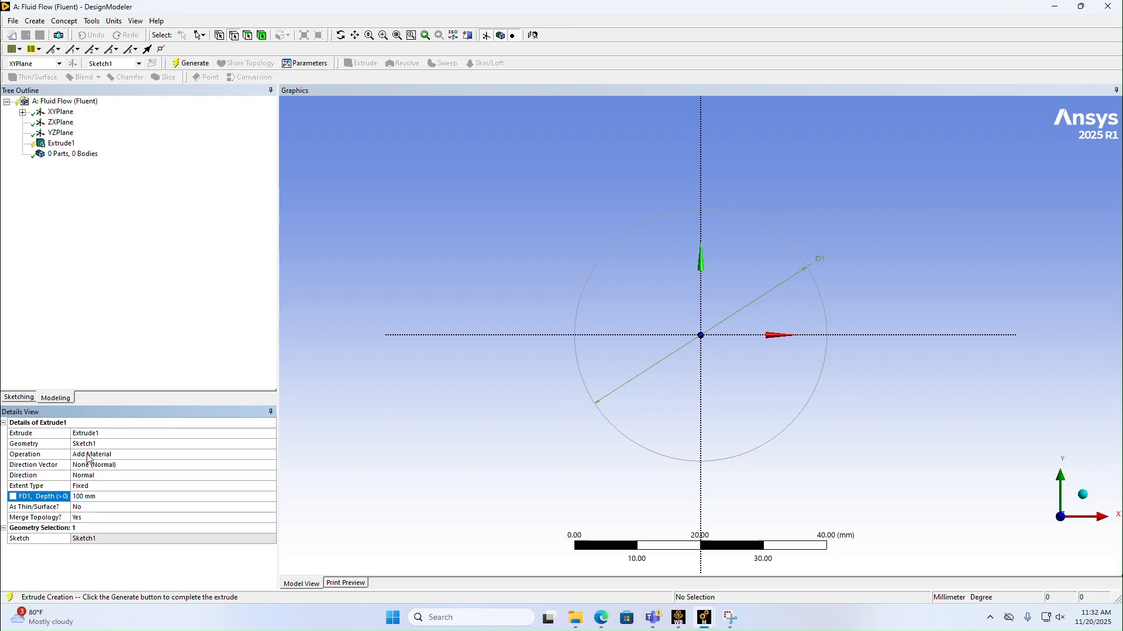
{"action": "left_click", "coordinate": [262, 456]}
{"action": "left_click", "coordinate": [272, 456]}
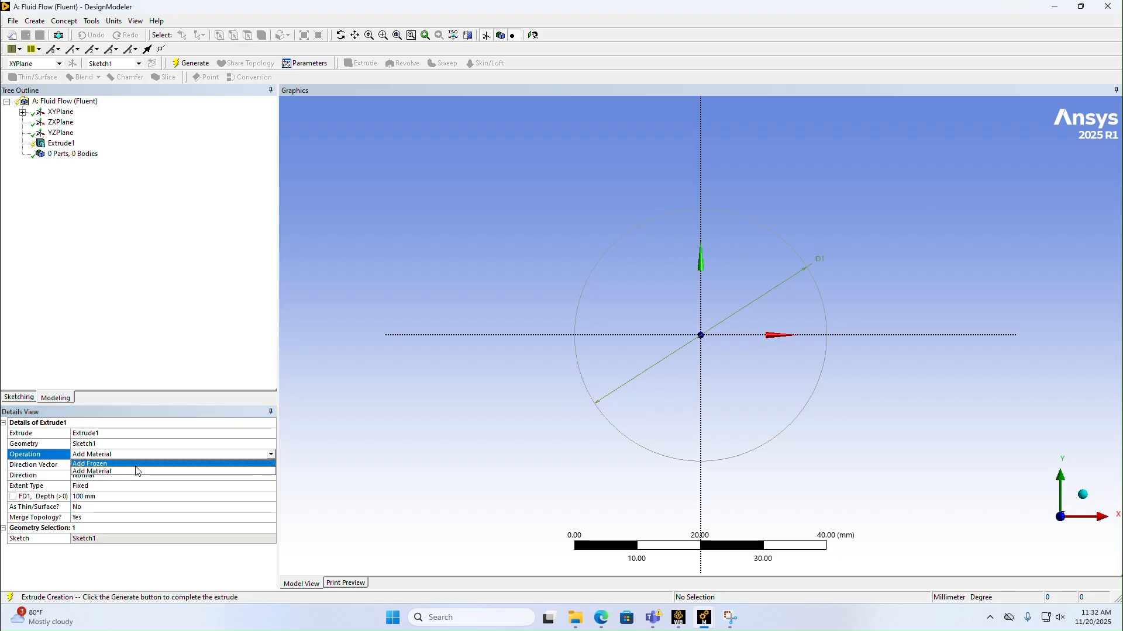
{"action": "left_click", "coordinate": [142, 470]}
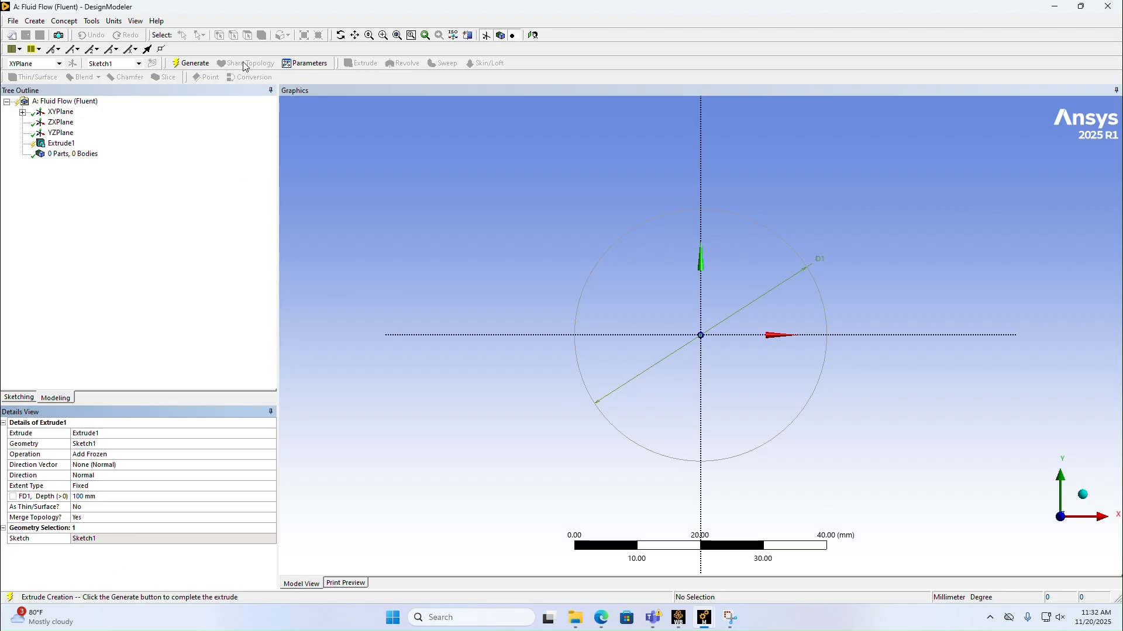
{"action": "left_click", "coordinate": [191, 63]}
{"action": "middle_click_drag", "start_coordinate": [937, 394], "coordinate": [872, 407]}
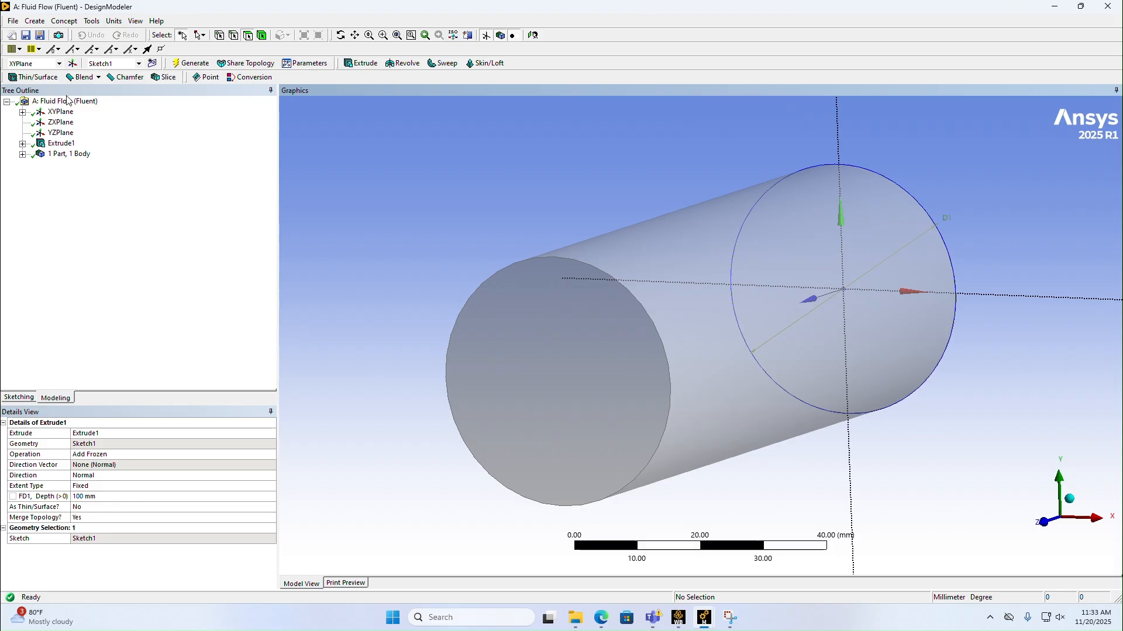
Step: Create a second sketch on the XY plane and draw an origin-centred circle about 46 mm in diameter around the cylinder
{"action": "left_click", "coordinate": [152, 63]}
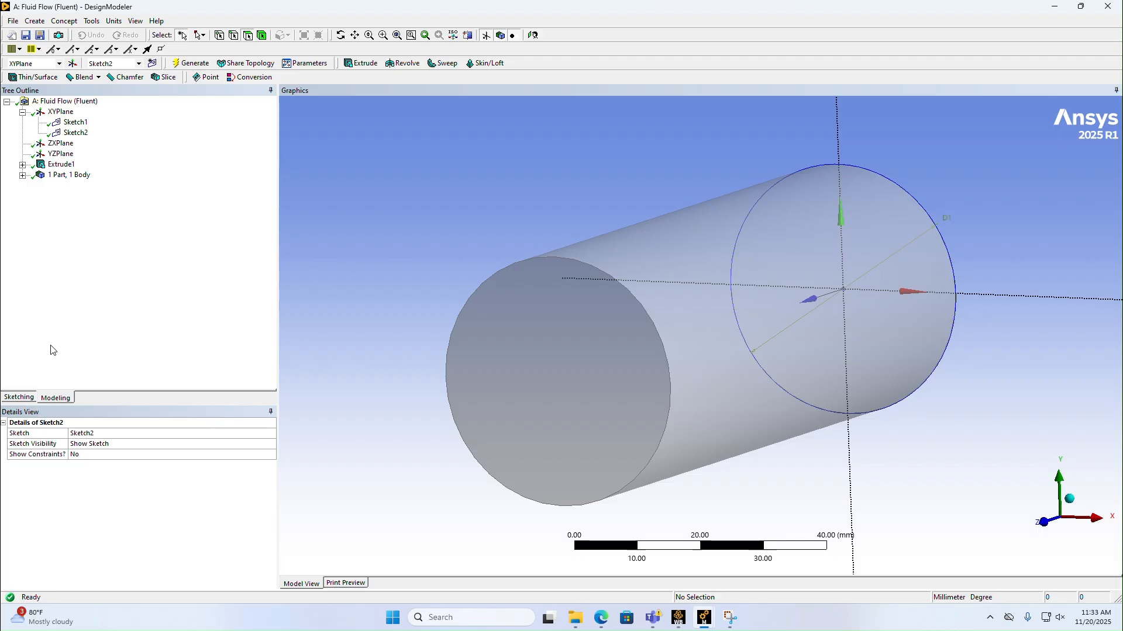
{"action": "left_click", "coordinate": [1047, 523]}
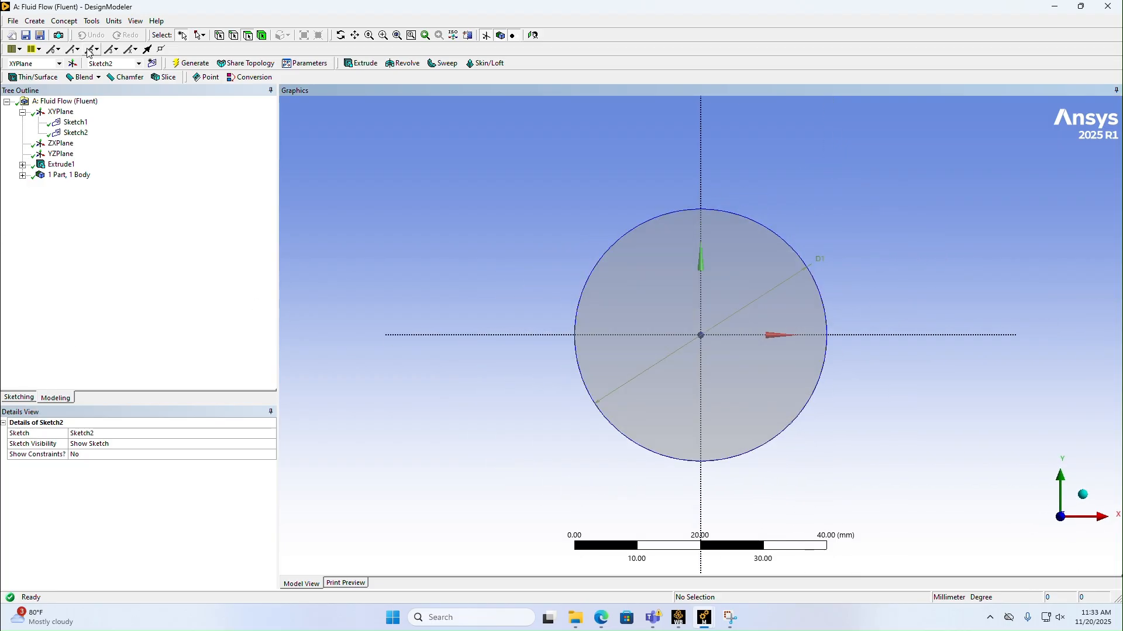
{"action": "left_click", "coordinate": [28, 399]}
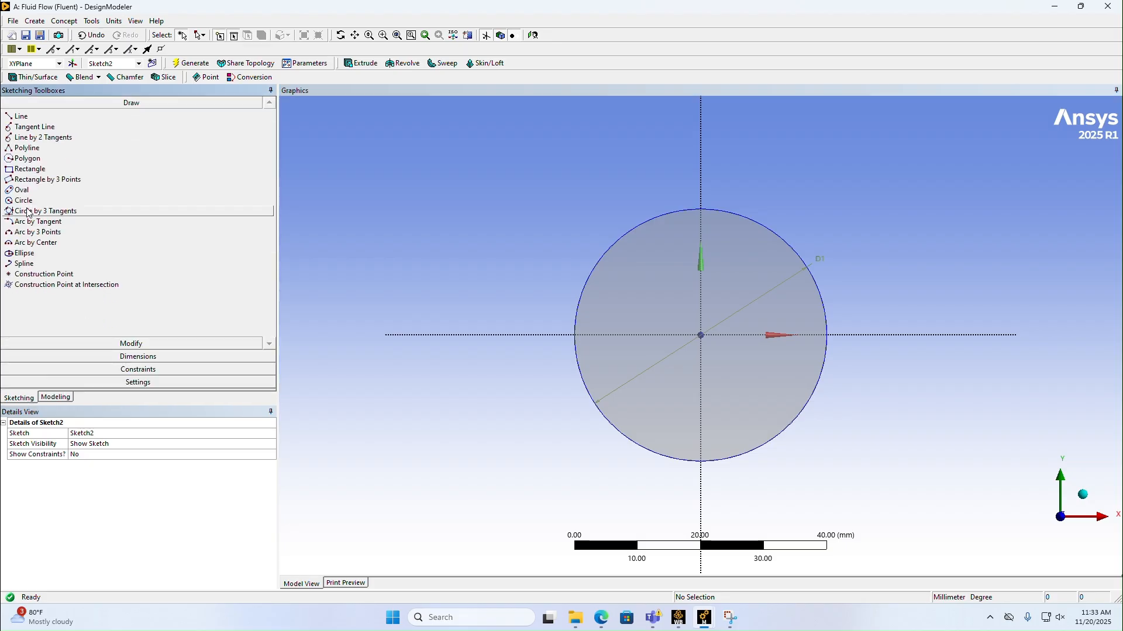
{"action": "left_click", "coordinate": [23, 202]}
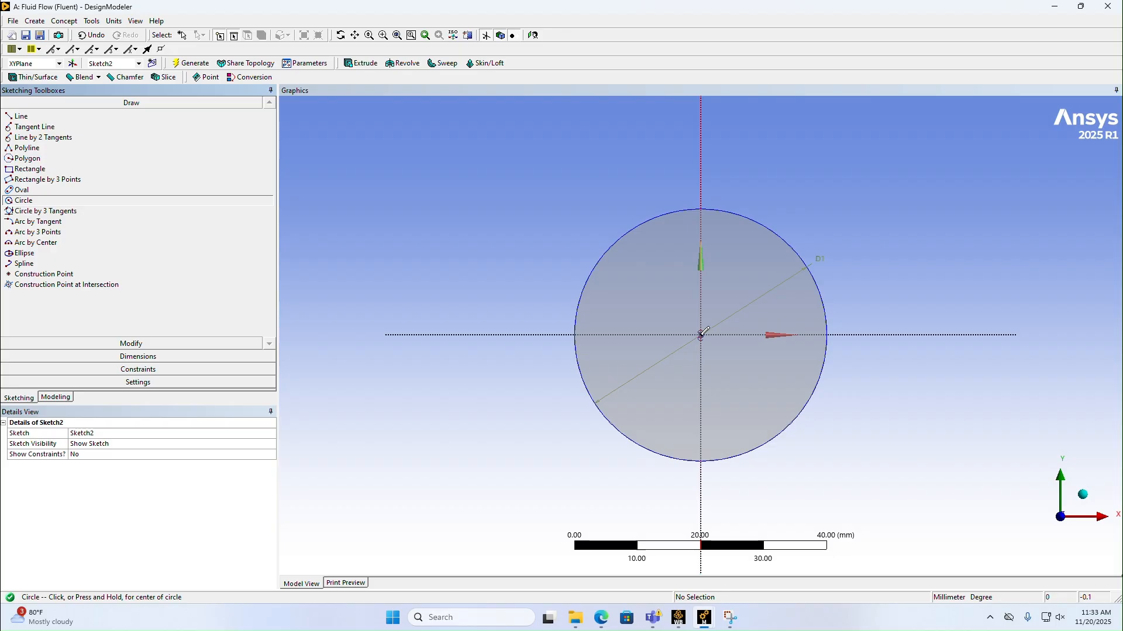
{"action": "scroll", "coordinate": [703, 332], "scroll_direction": "up", "scroll_amount": 1}
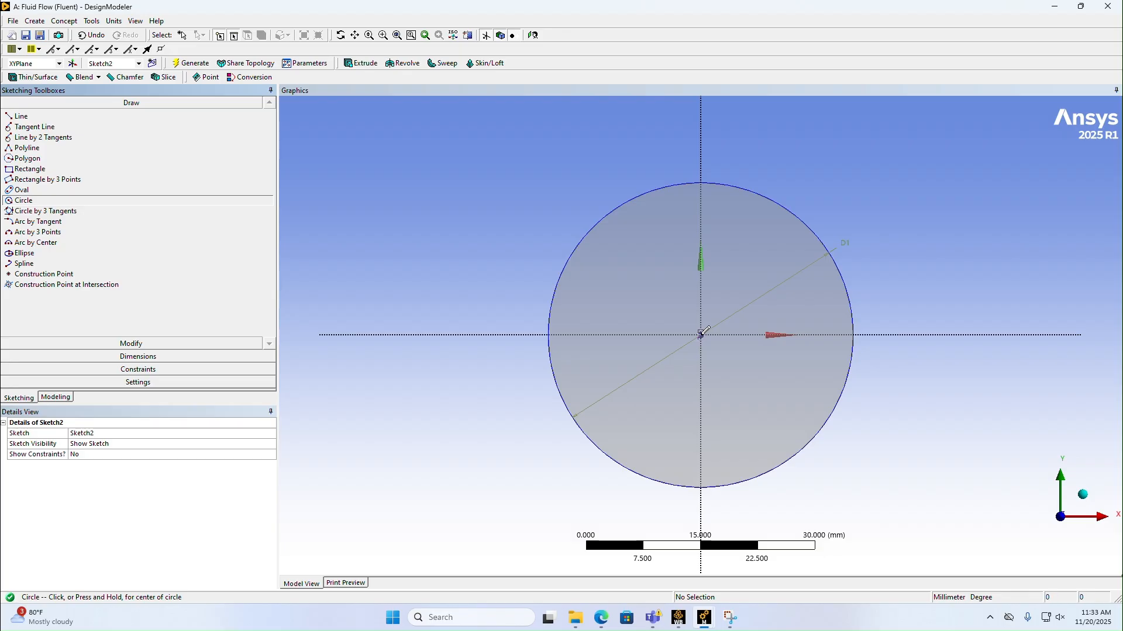
{"action": "left_click", "coordinate": [701, 335]}
{"action": "left_click", "coordinate": [821, 209]}
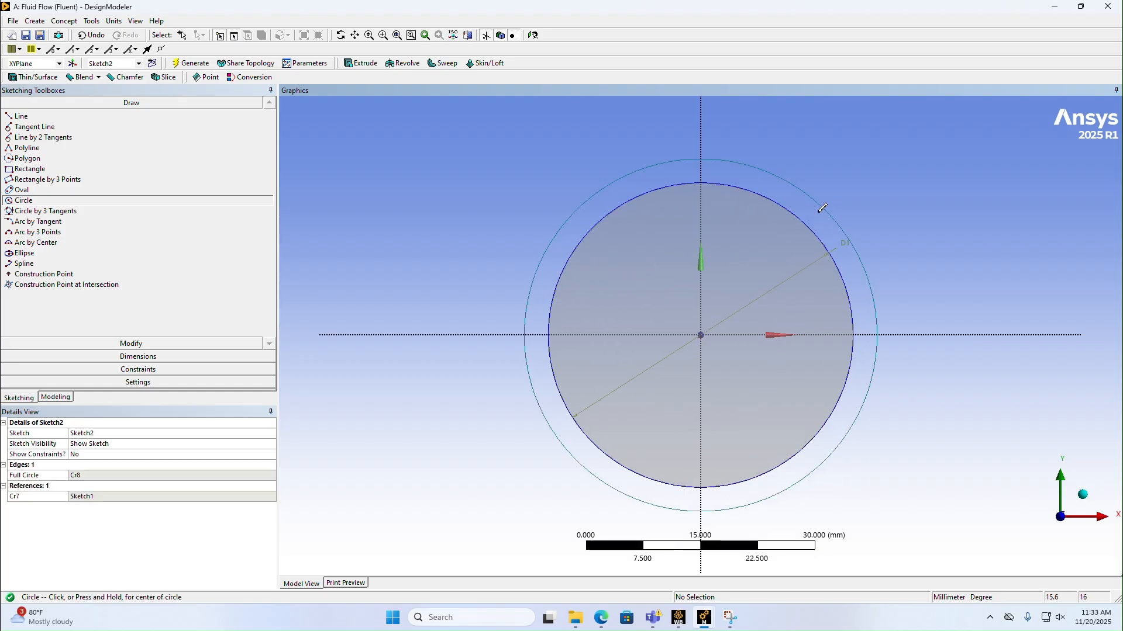
Step: Dimension the outer circle's diameter and set it to 100 mm
{"action": "left_click", "coordinate": [143, 357]}
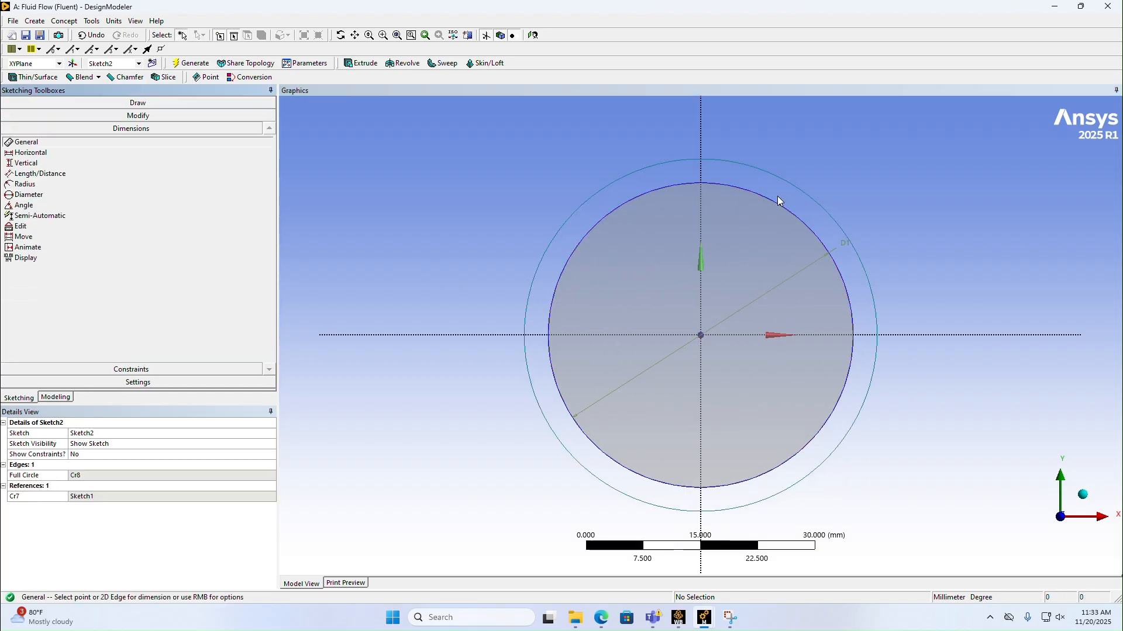
{"action": "left_click", "coordinate": [809, 190]}
{"action": "left_click", "coordinate": [822, 185]}
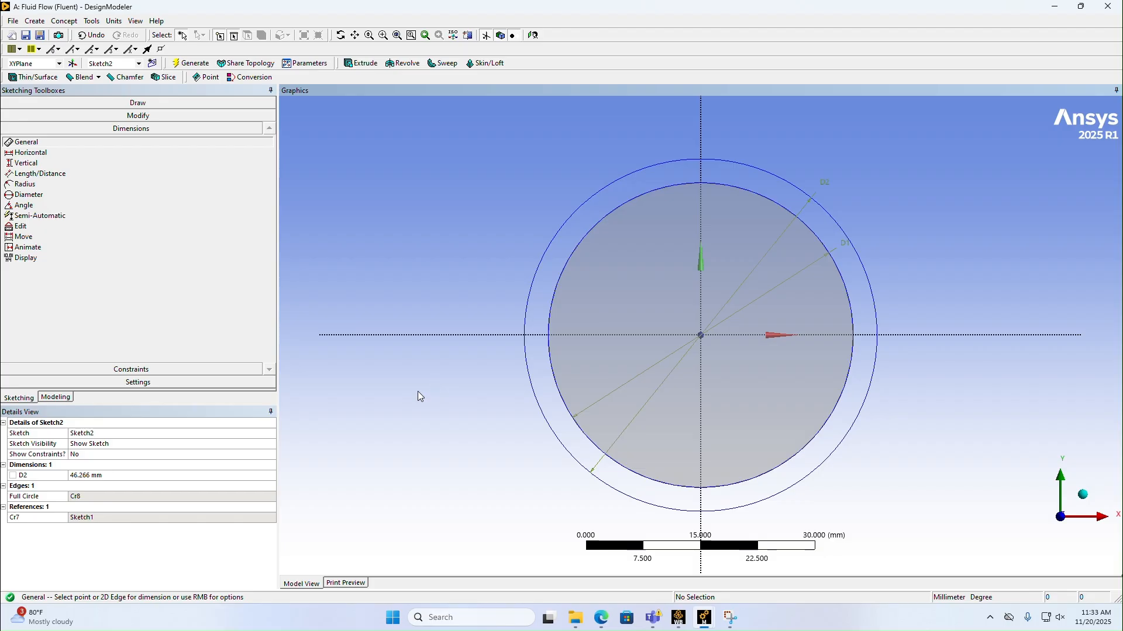
{"action": "left_click", "coordinate": [83, 476]}
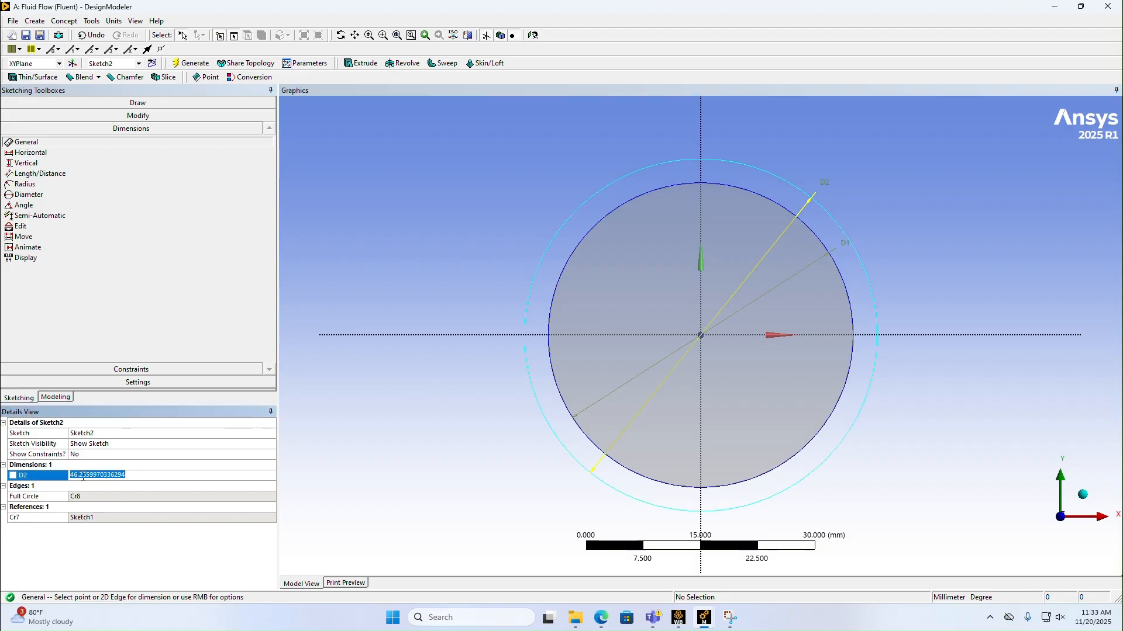
{"action": "type", "text": "100"}
{"action": "key", "text": "Return"}
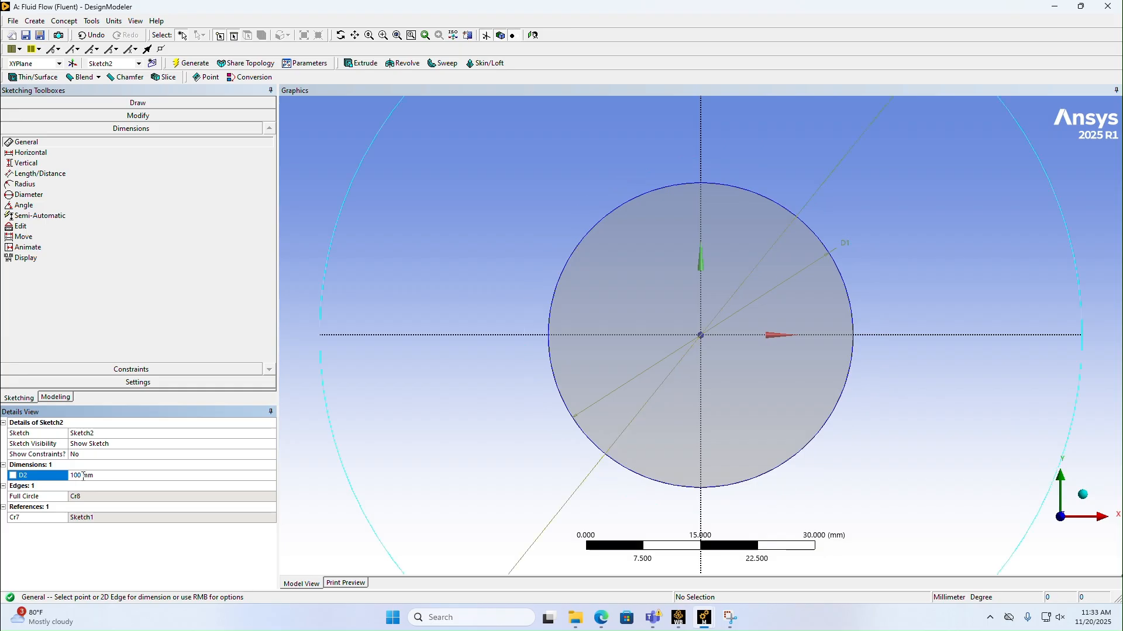
{"action": "scroll", "coordinate": [451, 465], "scroll_direction": "down", "scroll_amount": 7}
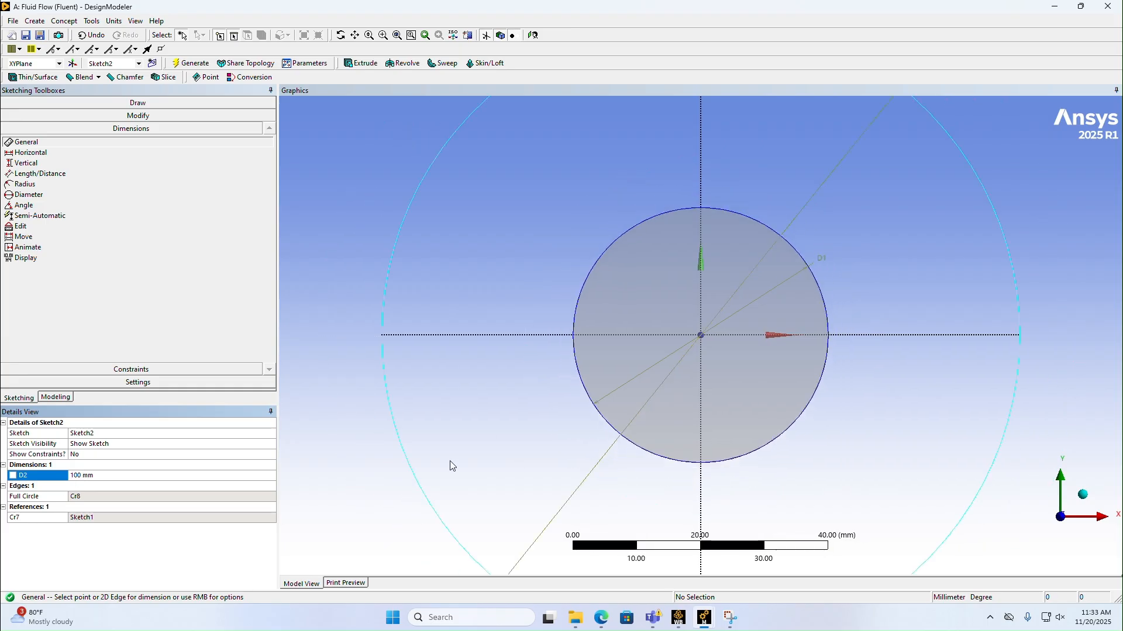
{"action": "scroll", "coordinate": [373, 444], "scroll_direction": "down", "scroll_amount": 1}
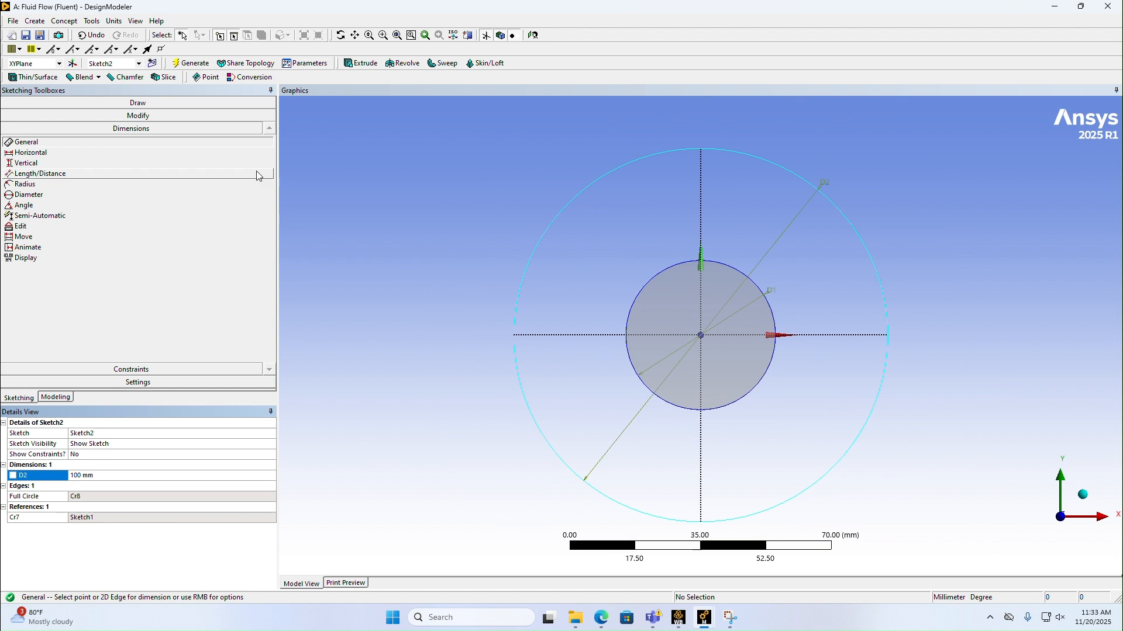
Step: Extrude the outer circle sketch 100 mm in the Reversed direction as Add Frozen and generate the second cylinder
{"action": "left_click", "coordinate": [351, 64]}
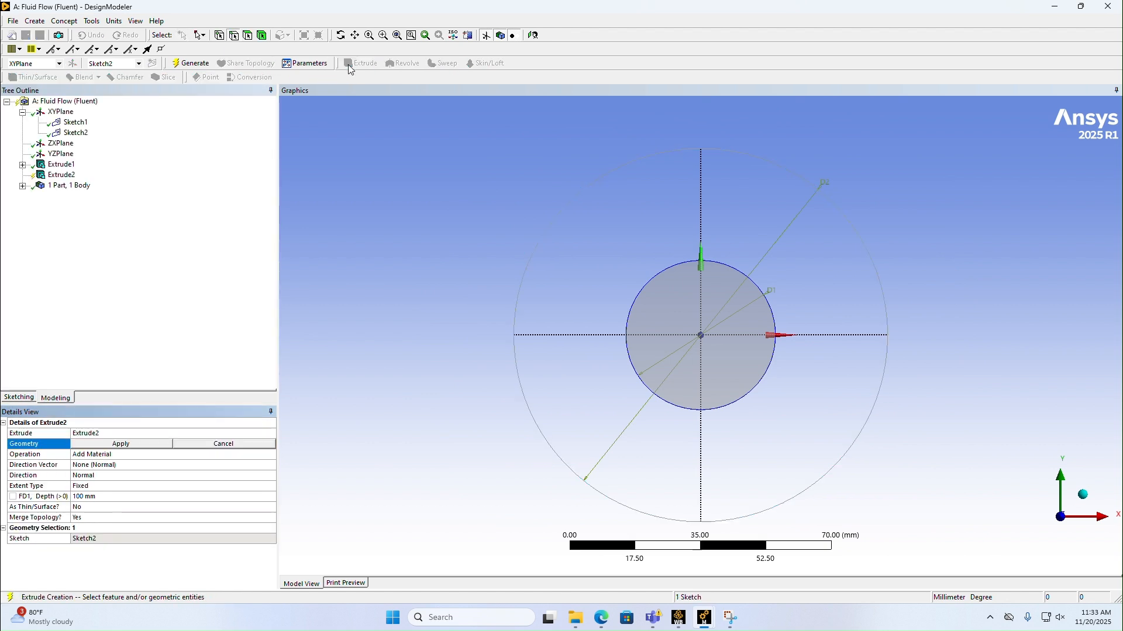
{"action": "left_click", "coordinate": [117, 445]}
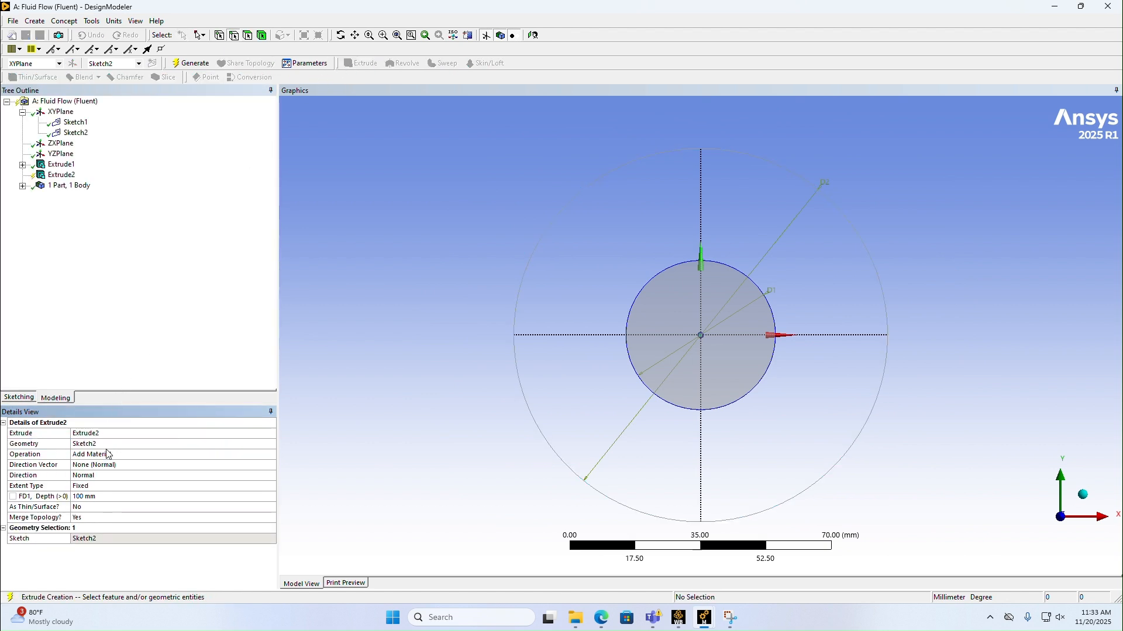
{"action": "left_click", "coordinate": [117, 454]}
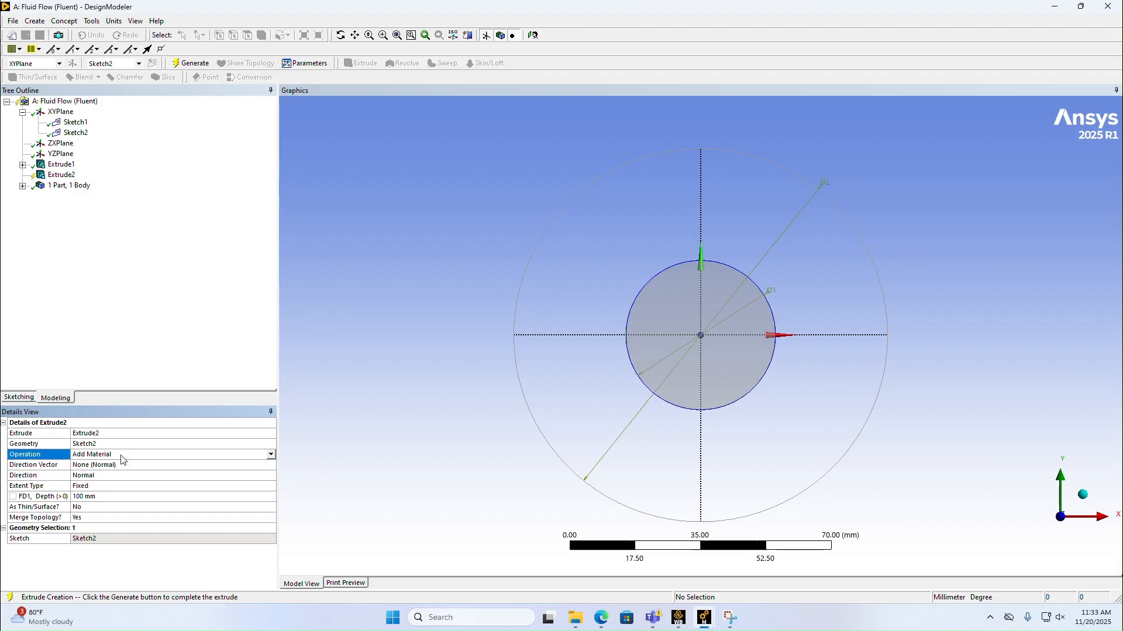
{"action": "left_click", "coordinate": [271, 455]}
{"action": "left_click", "coordinate": [114, 469]}
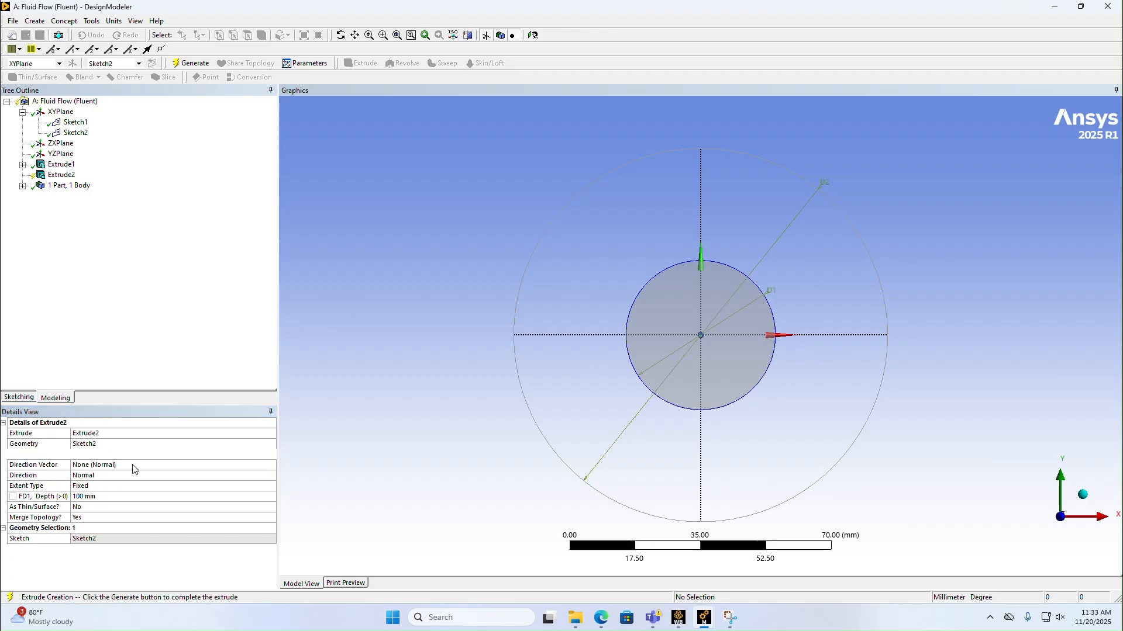
{"action": "left_click", "coordinate": [104, 475]}
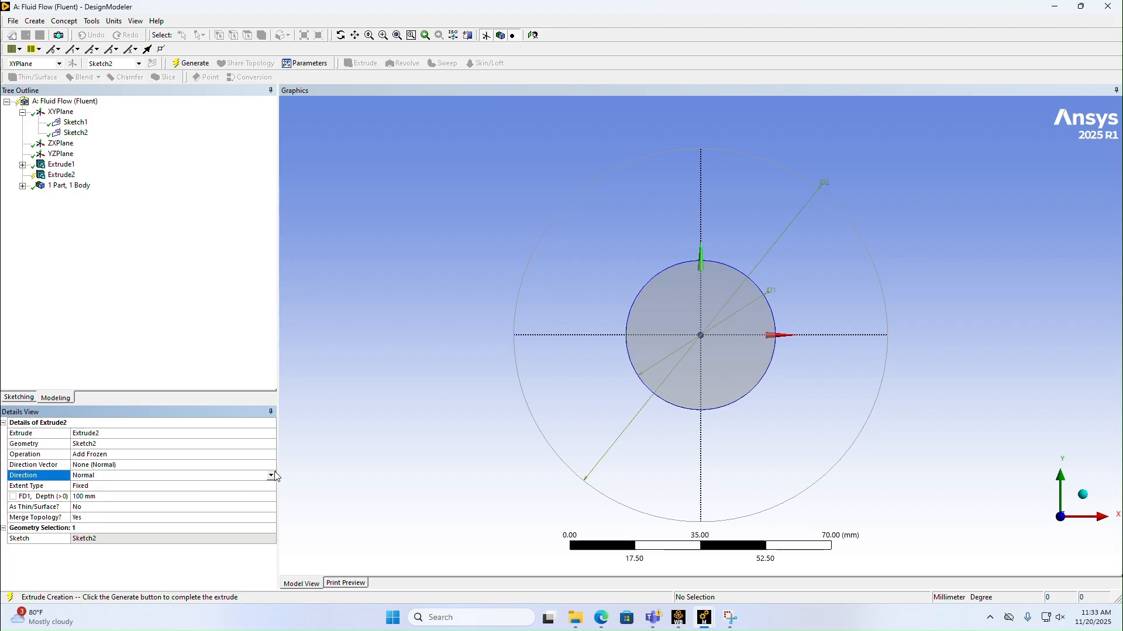
{"action": "left_click", "coordinate": [271, 476]}
{"action": "left_click", "coordinate": [111, 494]}
{"action": "left_click", "coordinate": [191, 64]}
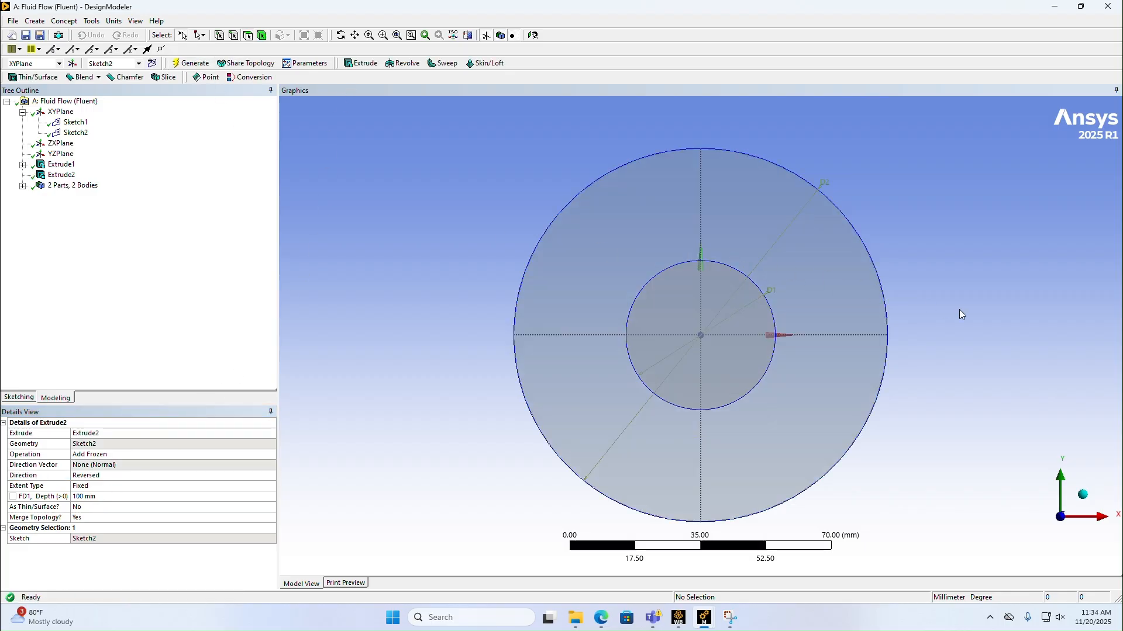
{"action": "middle_click_drag", "start_coordinate": [959, 314], "coordinate": [854, 437]}
{"action": "scroll", "coordinate": [804, 341], "scroll_direction": "down", "scroll_amount": 2}
{"action": "middle_click_drag", "start_coordinate": [526, 489], "coordinate": [556, 482]}
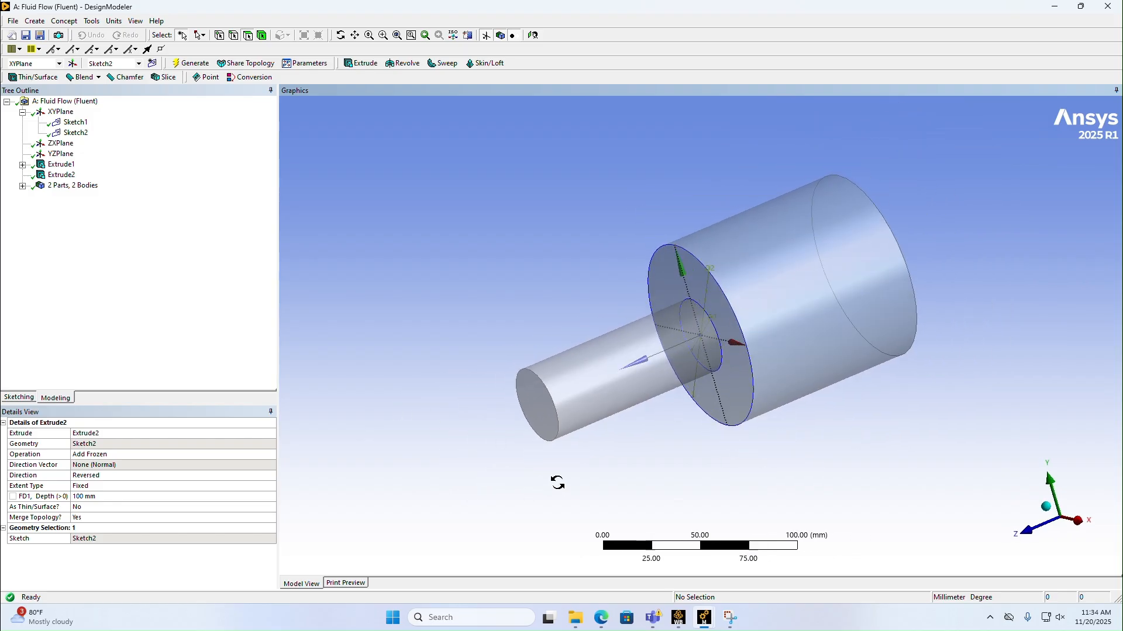
Step: Create a new plane of type From Coordinates with Point Z at -100 mm and generate it
{"action": "left_click", "coordinate": [72, 65]}
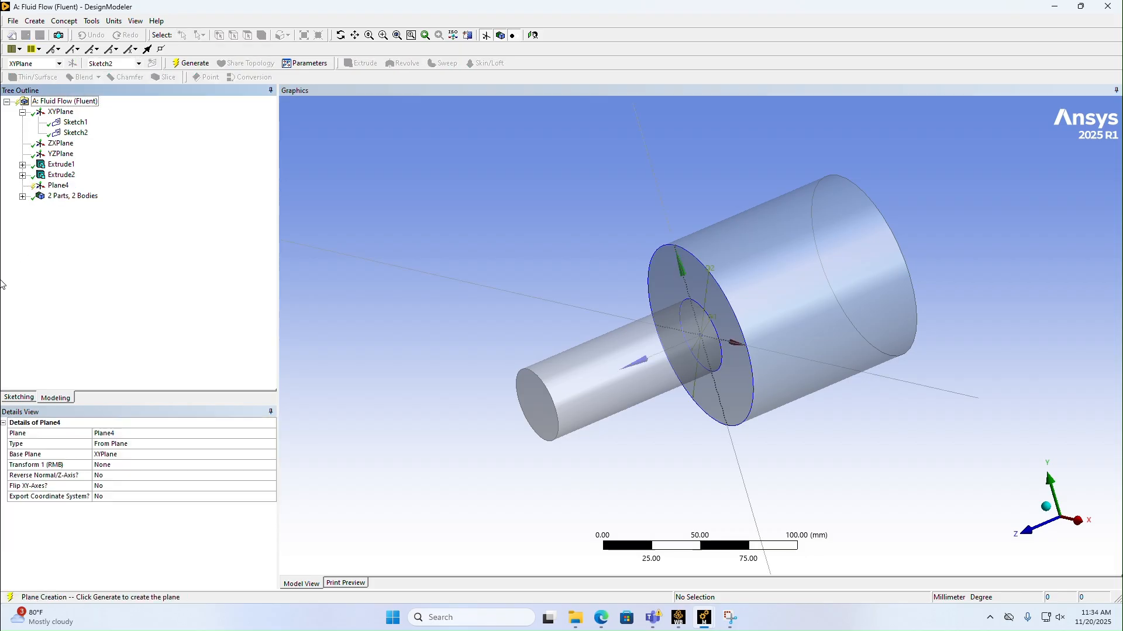
{"action": "left_click", "coordinate": [105, 455]}
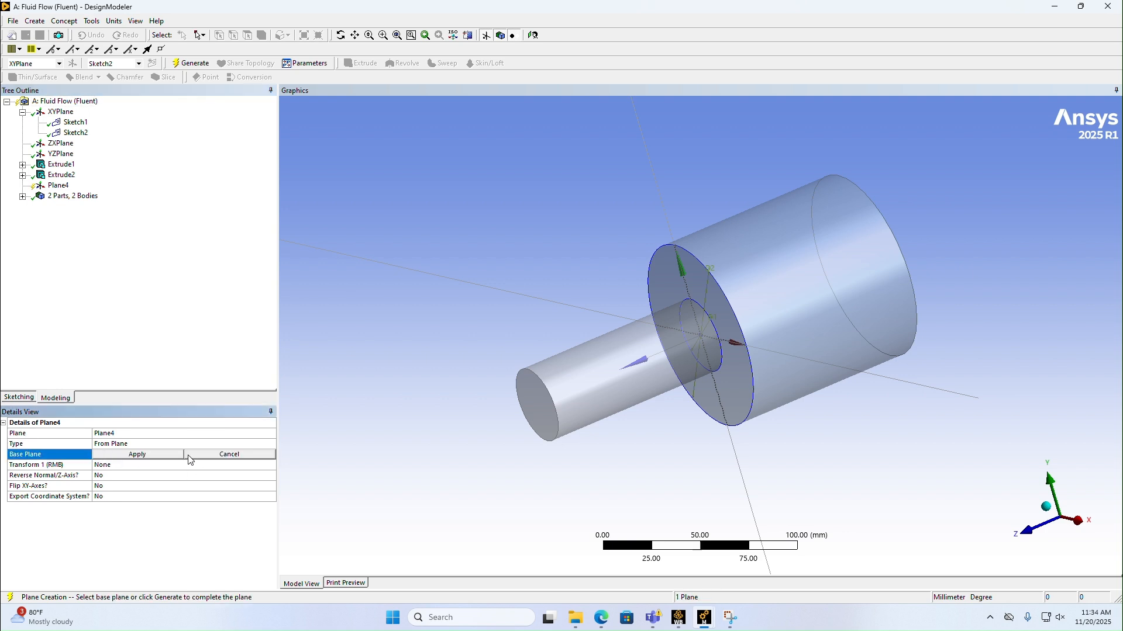
{"action": "left_click", "coordinate": [154, 446]}
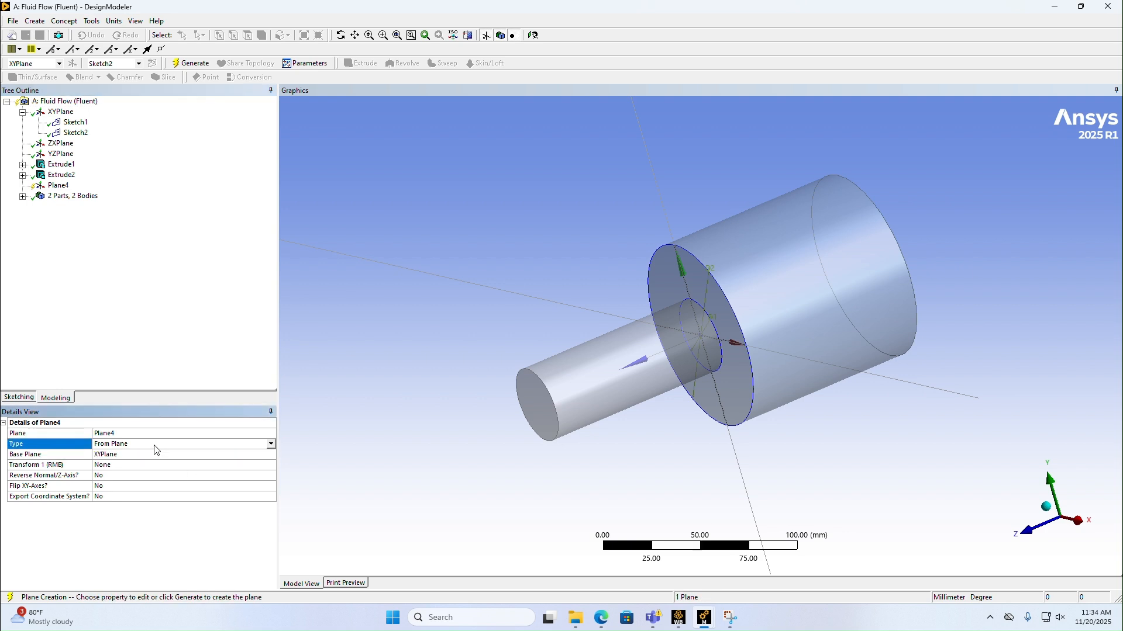
{"action": "left_click", "coordinate": [272, 445]}
{"action": "left_click", "coordinate": [114, 502]}
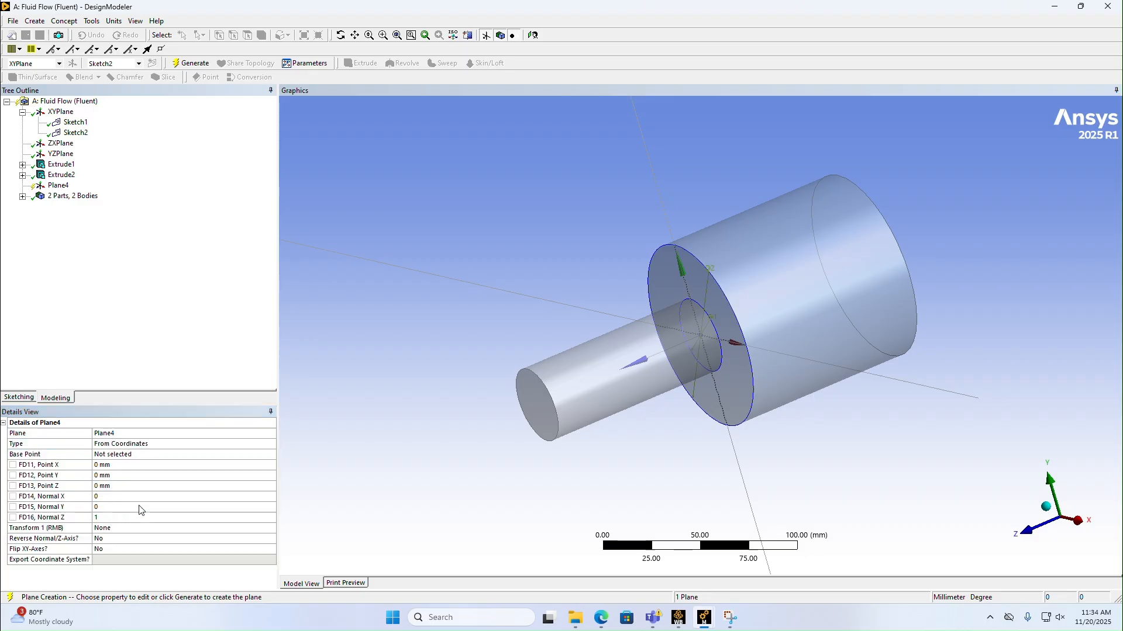
{"action": "left_click", "coordinate": [111, 487]}
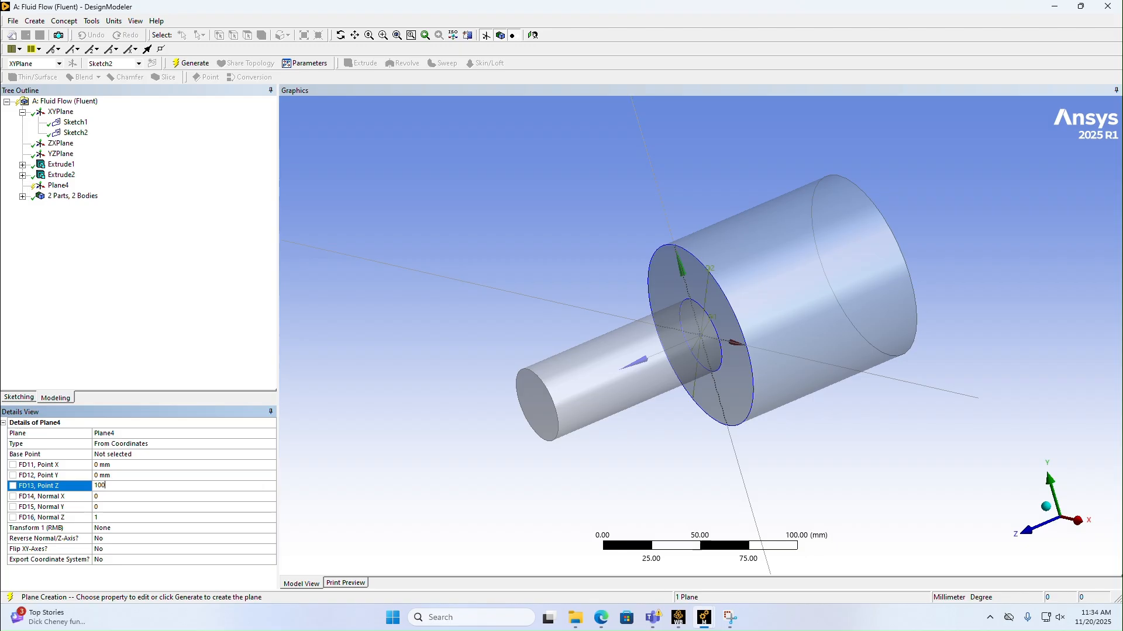
{"action": "key", "text": "Return"}
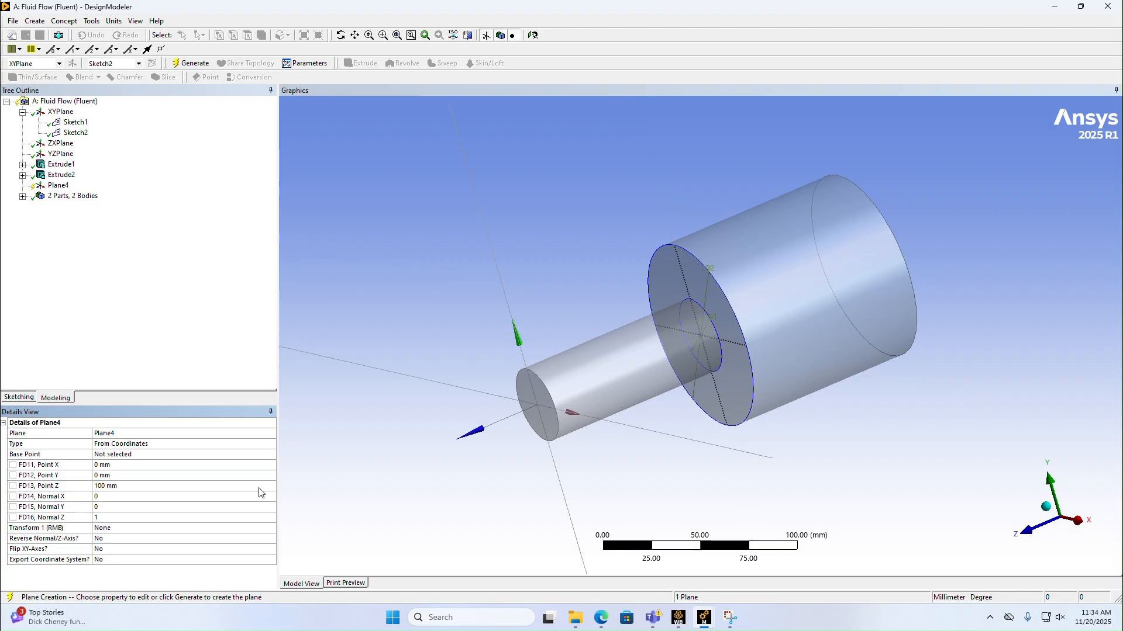
{"action": "left_click", "coordinate": [115, 485]}
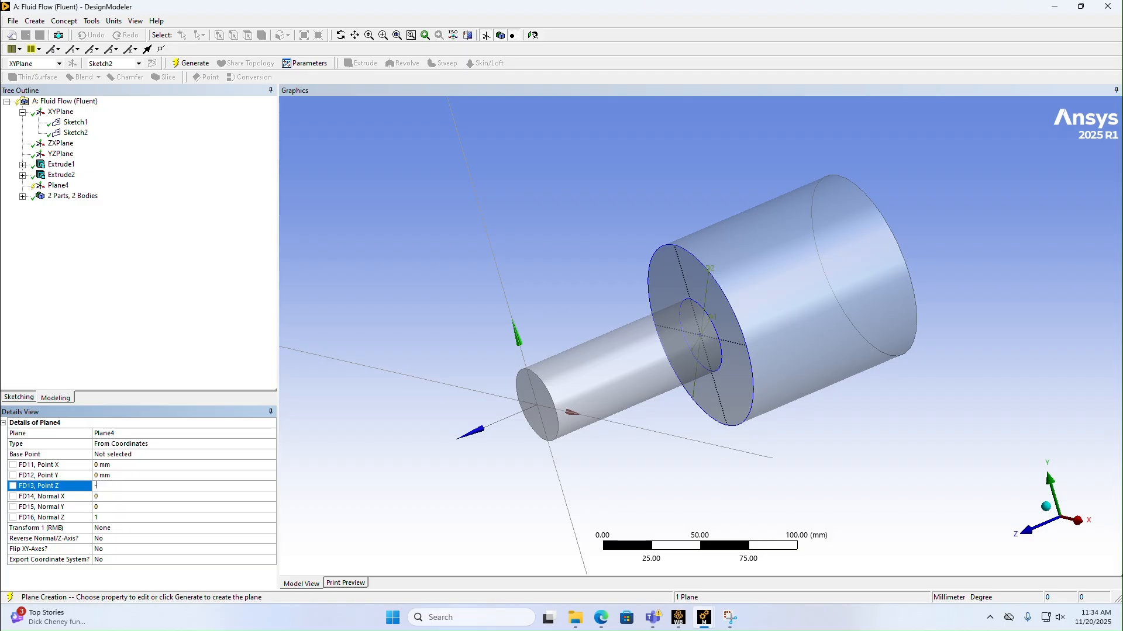
{"action": "key", "text": "Return"}
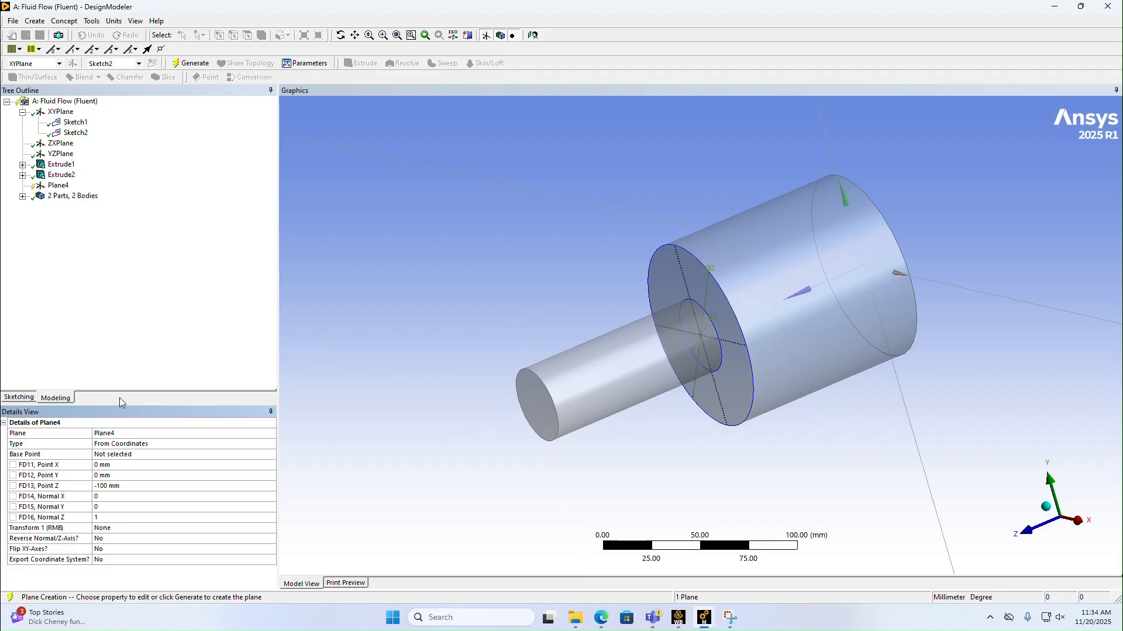
{"action": "left_click", "coordinate": [192, 64]}
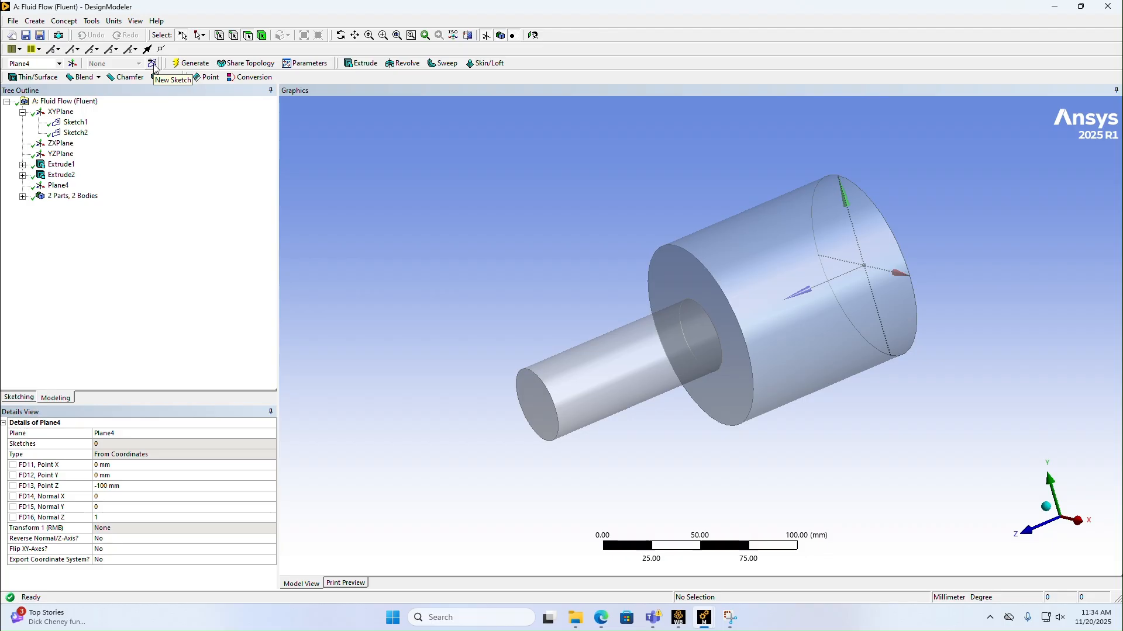
Step: Mirror both cylinders about the new coordinate-defined plane and generate the mirrored bodies
{"action": "left_click", "coordinate": [40, 23]}
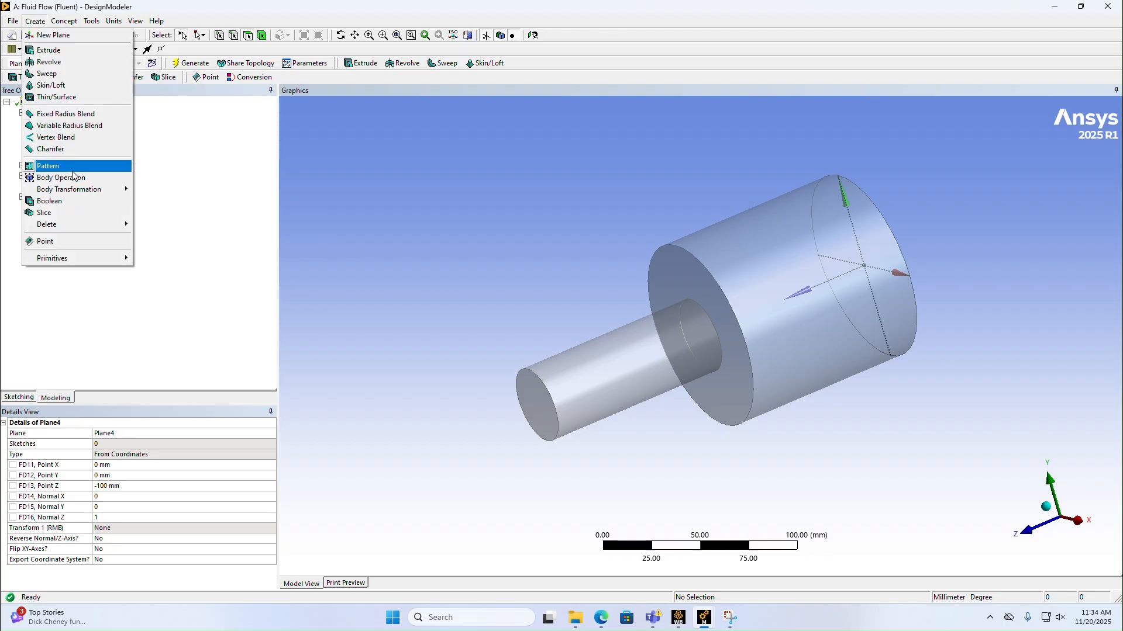
{"action": "mouse_move", "coordinate": [72, 193]}
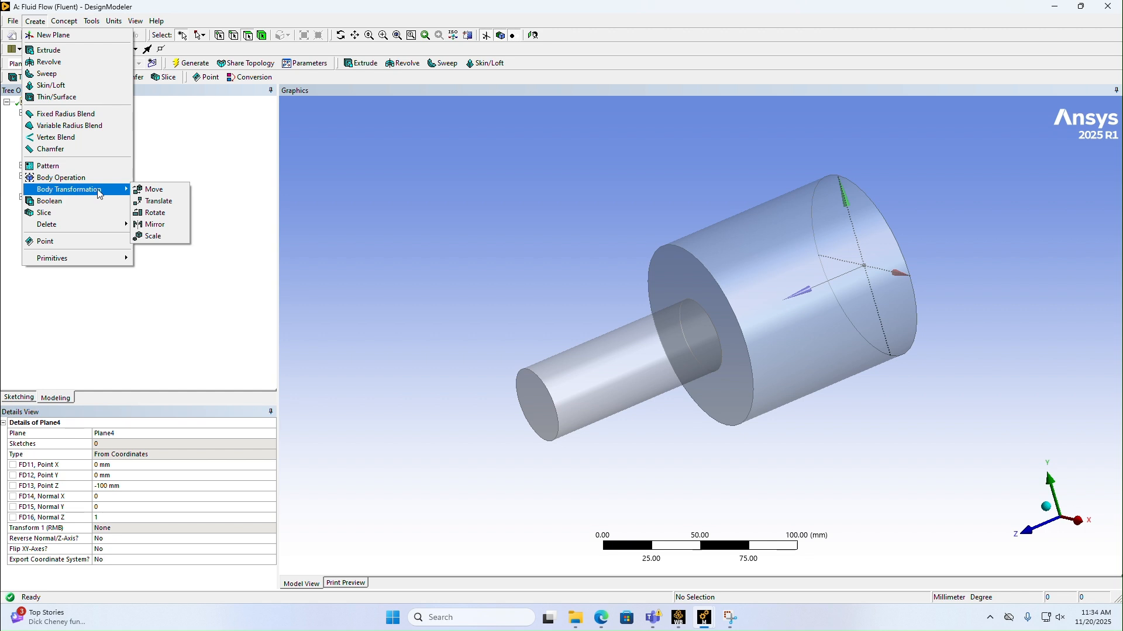
{"action": "left_click", "coordinate": [153, 226]}
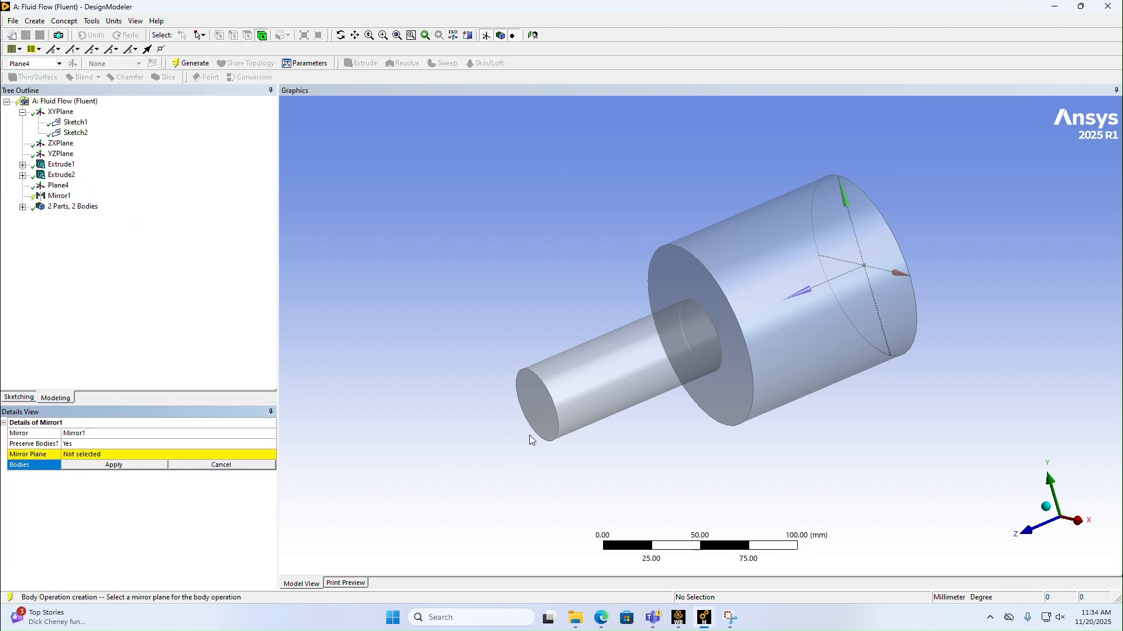
{"action": "left_click", "coordinate": [605, 399]}
{"action": "left_click", "coordinate": [811, 304], "text": "ctrl"}
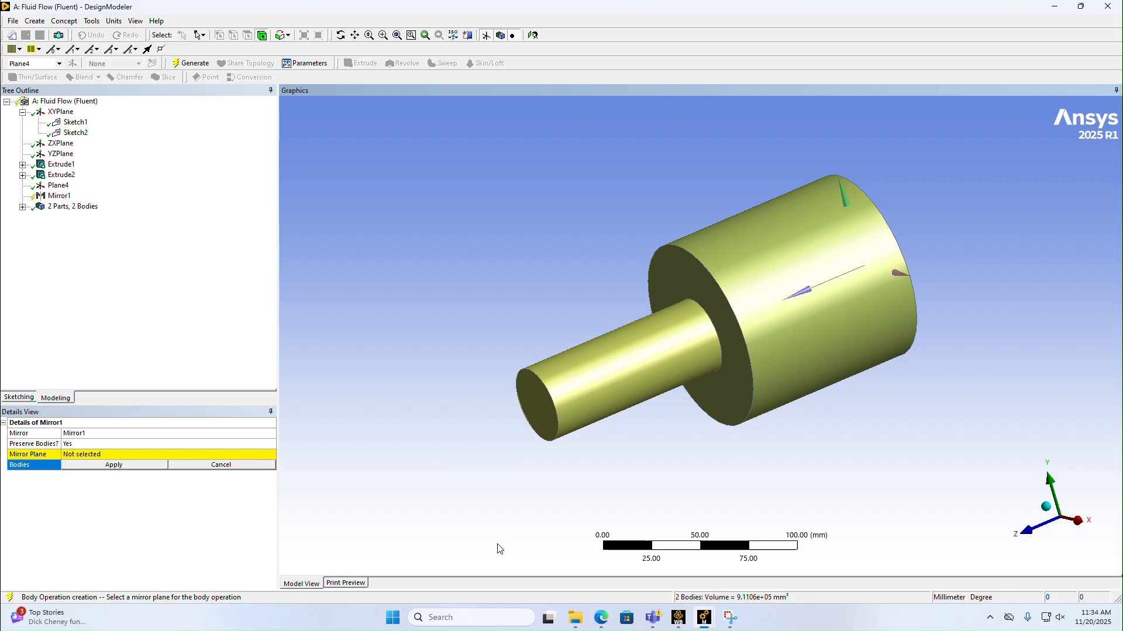
{"action": "left_click", "coordinate": [98, 466]}
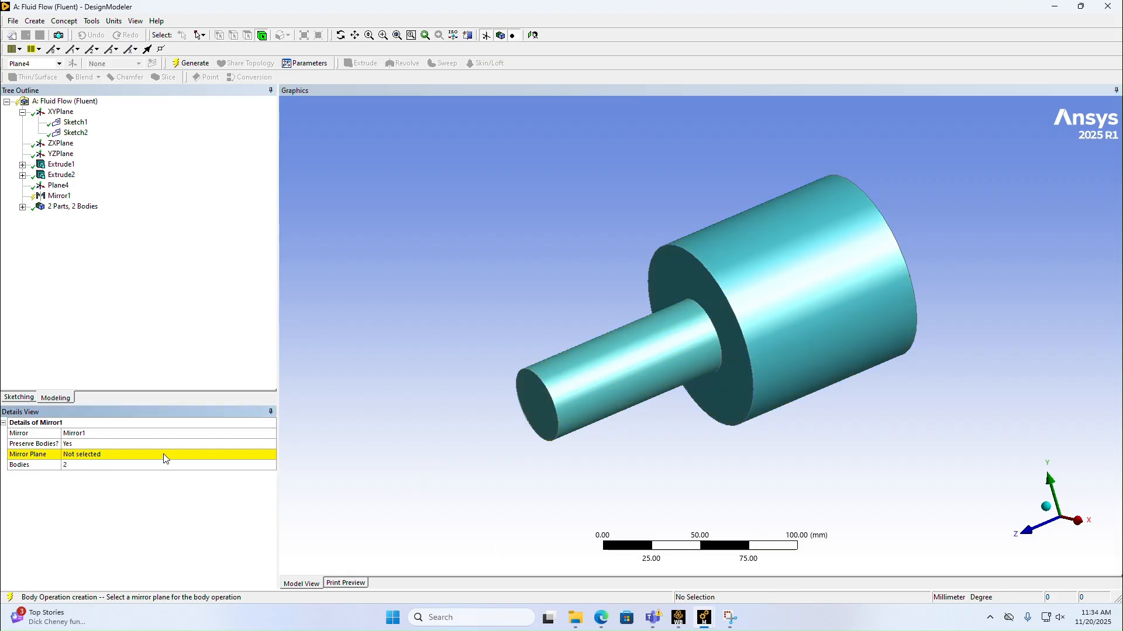
{"action": "left_click", "coordinate": [90, 455]}
{"action": "left_click", "coordinate": [108, 456]}
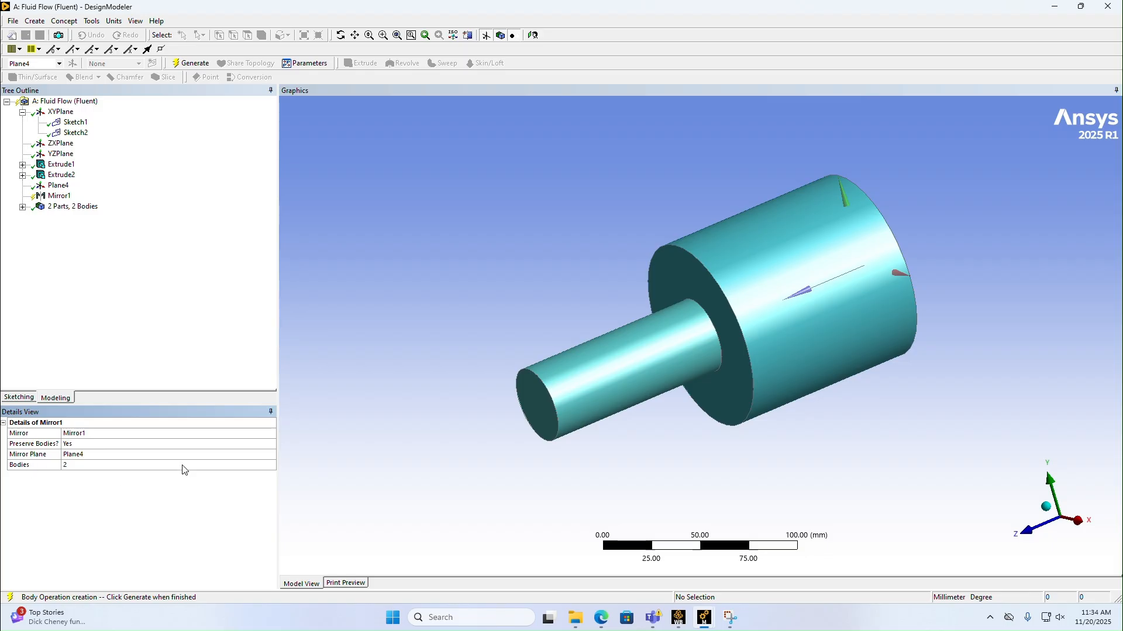
{"action": "left_click", "coordinate": [194, 65]}
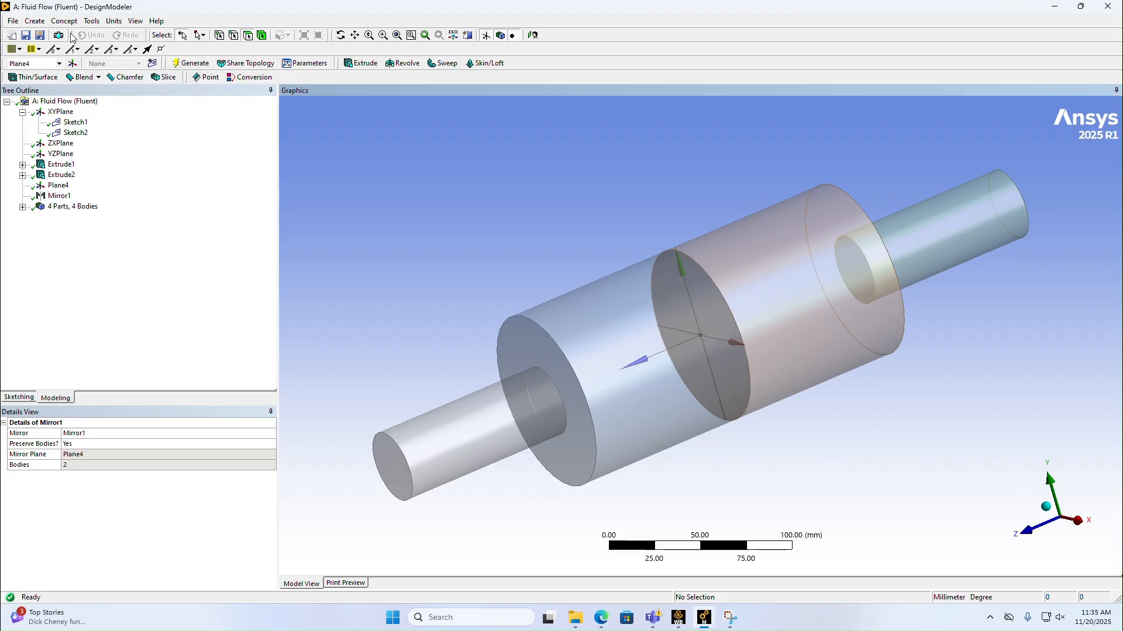
Step: Unite the two adjoining large cylinders into one body with a Boolean operation and generate it
{"action": "left_click", "coordinate": [35, 21]}
{"action": "mouse_move", "coordinate": [72, 189]}
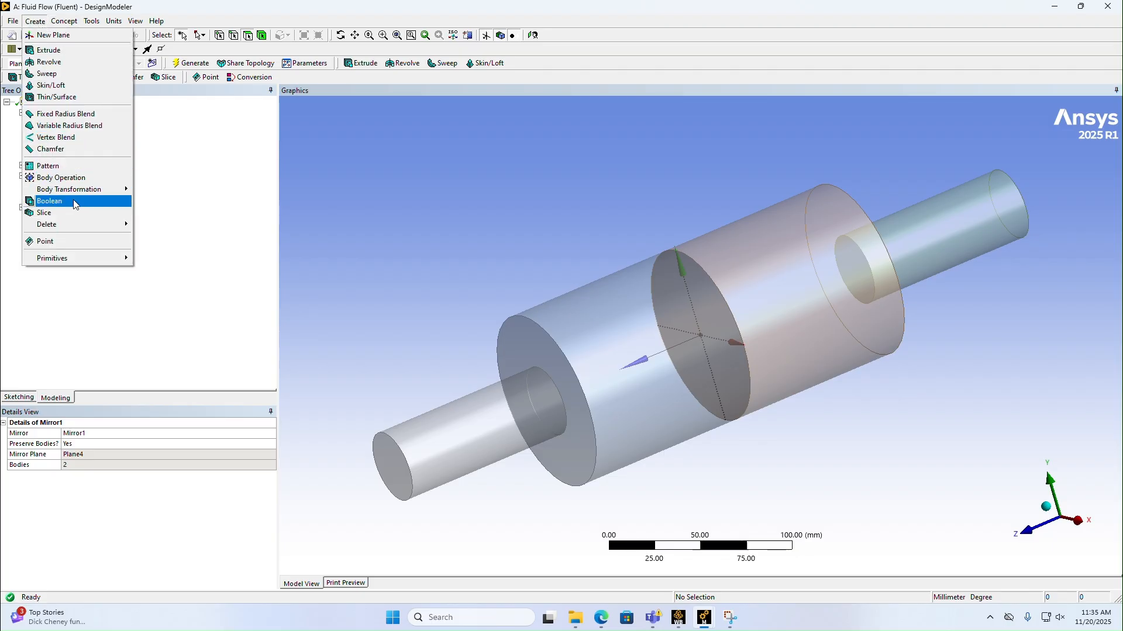
{"action": "left_click", "coordinate": [64, 201]}
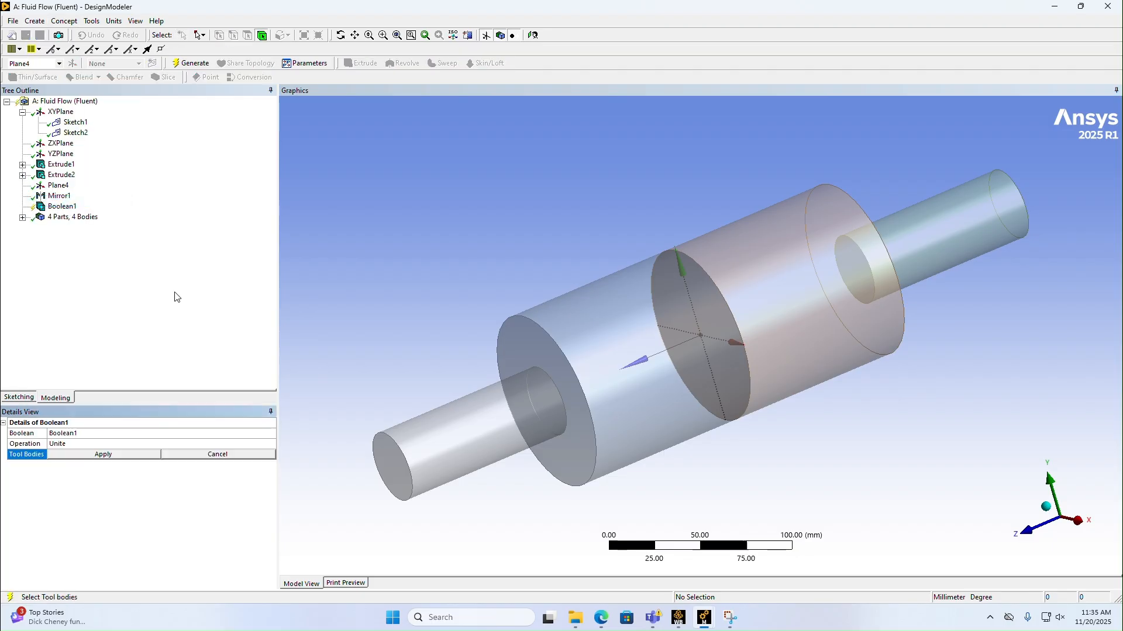
{"action": "left_click", "coordinate": [643, 362]}
{"action": "left_click", "coordinate": [741, 310], "text": "ctrl"}
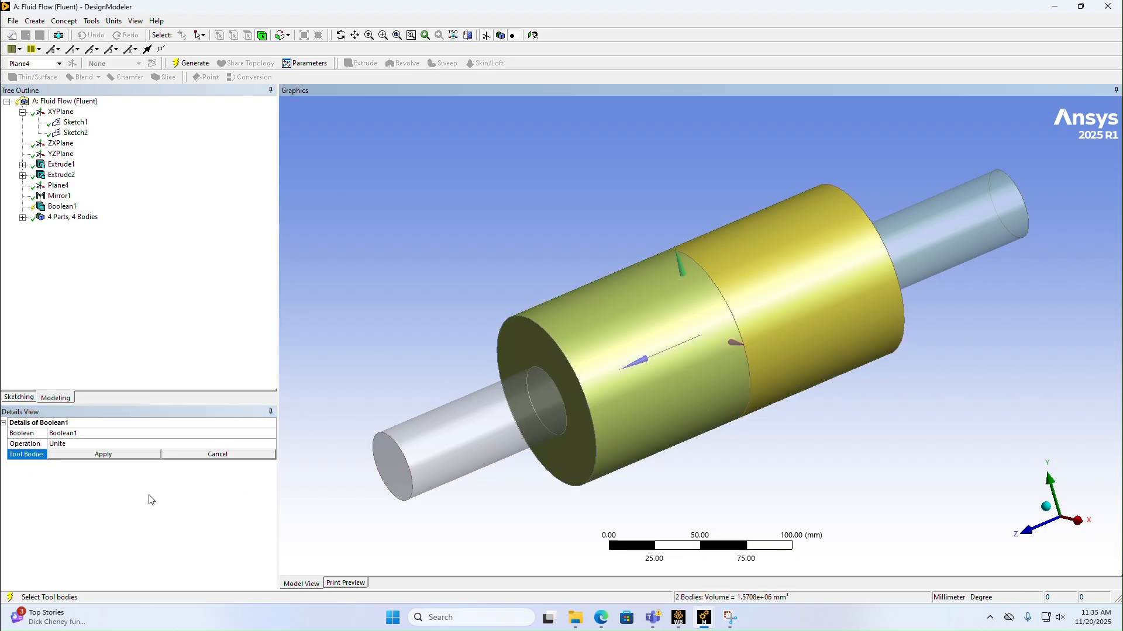
{"action": "left_click", "coordinate": [102, 455]}
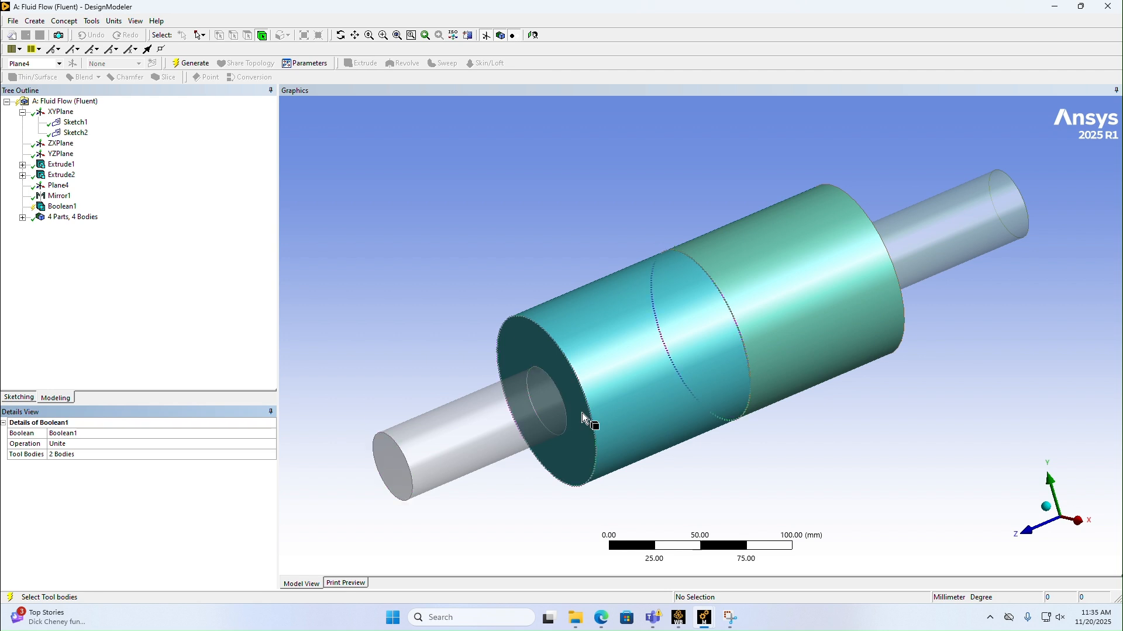
{"action": "left_click", "coordinate": [190, 63]}
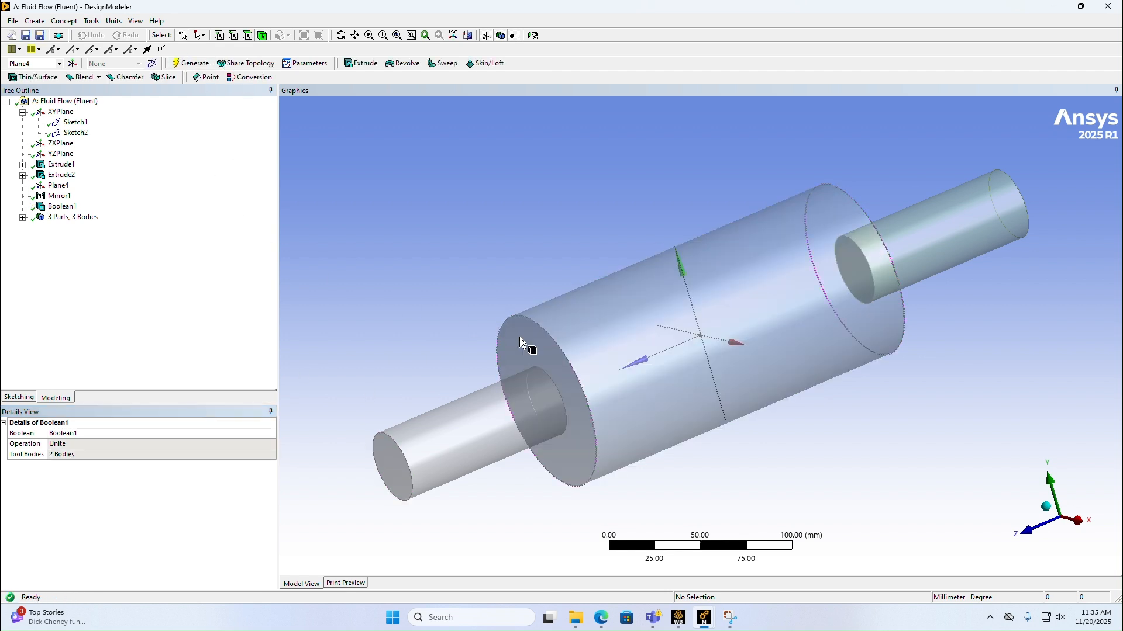
Step: Begin a Left-Right chamfer on the two outer circular end edges of the united large cylinder
{"action": "scroll", "coordinate": [652, 409], "scroll_direction": "down", "scroll_amount": 1}
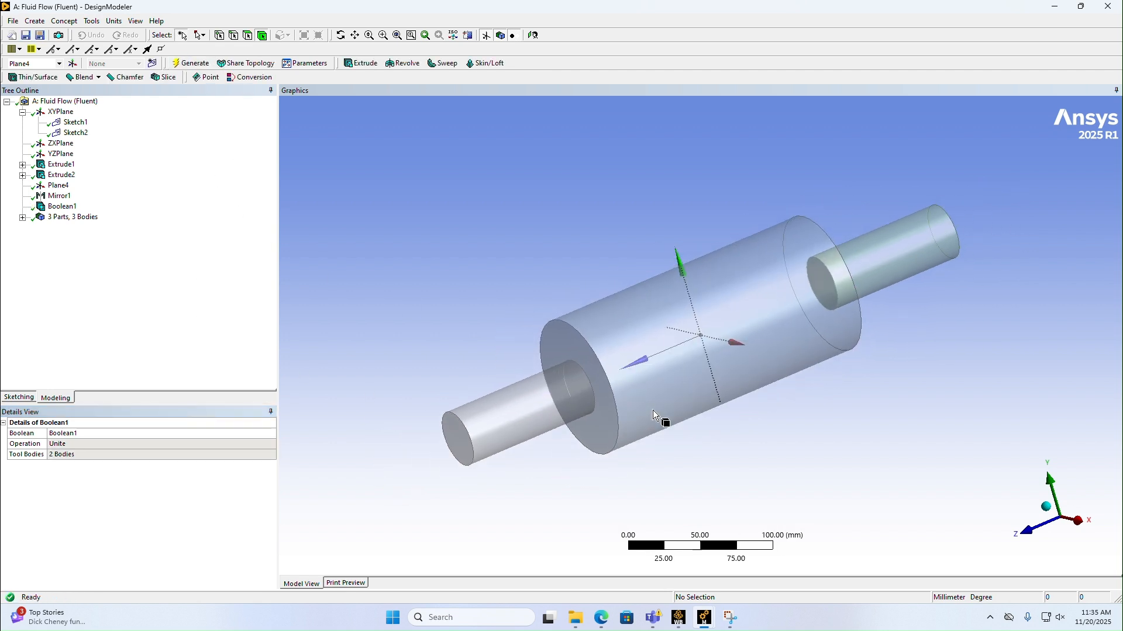
{"action": "left_click", "coordinate": [35, 21]}
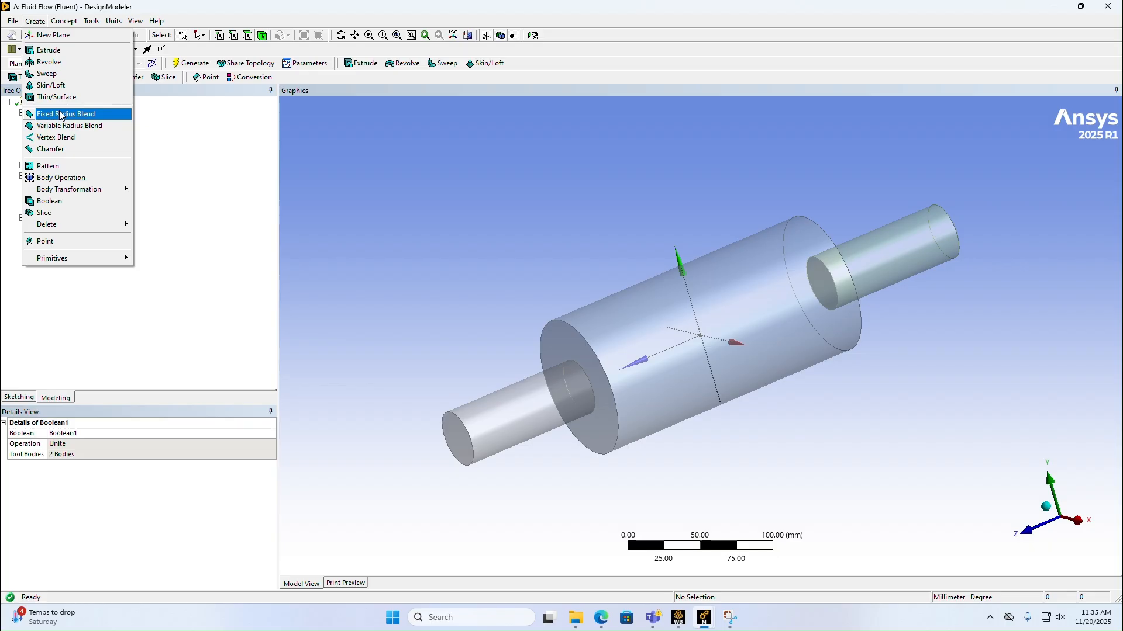
{"action": "left_click", "coordinate": [63, 150]}
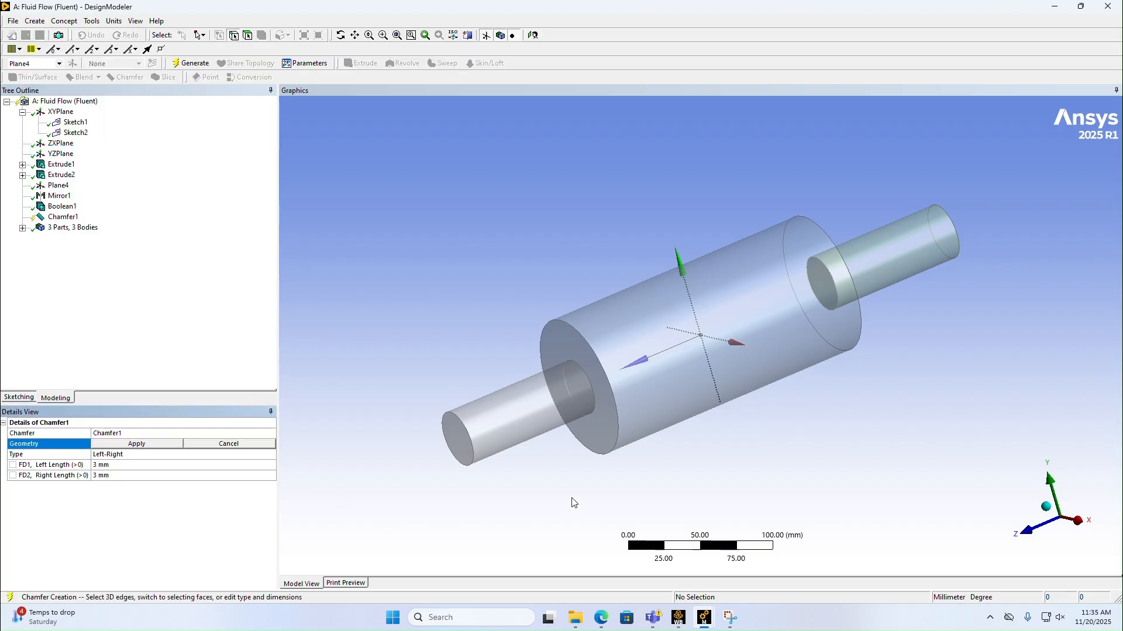
{"action": "left_click", "coordinate": [608, 381]}
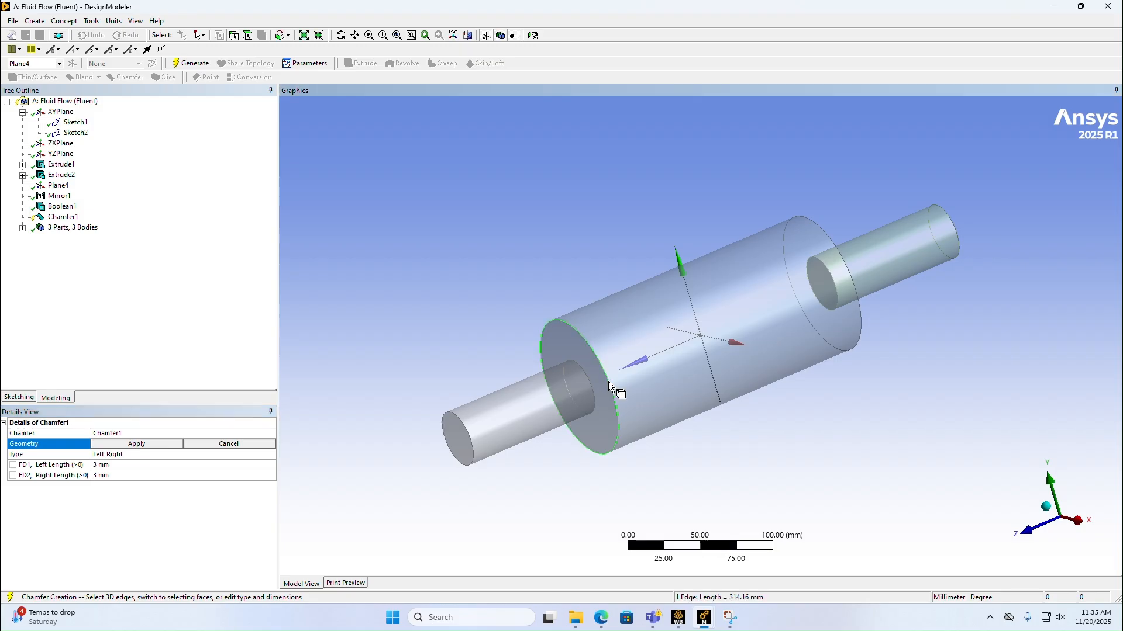
{"action": "left_click", "coordinate": [861, 322], "text": "ctrl"}
{"action": "left_click", "coordinate": [130, 446]}
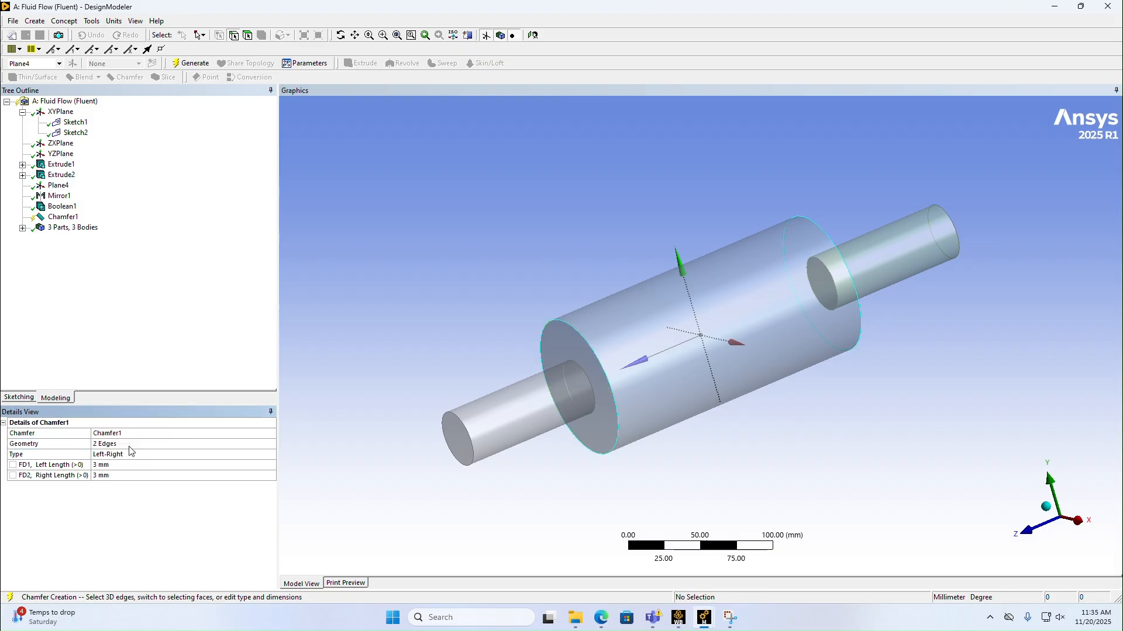
Step: Set the chamfer's left and right lengths to 30 mm each and generate the geometry
{"action": "left_click", "coordinate": [117, 465]}
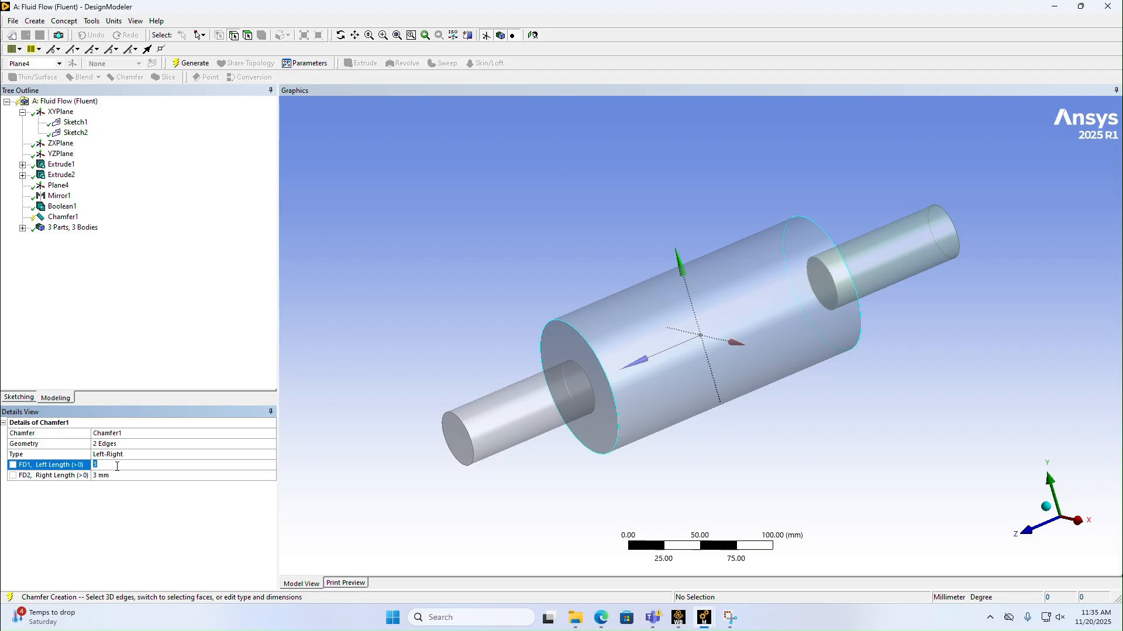
{"action": "key", "text": "Return"}
{"action": "left_click", "coordinate": [125, 475]}
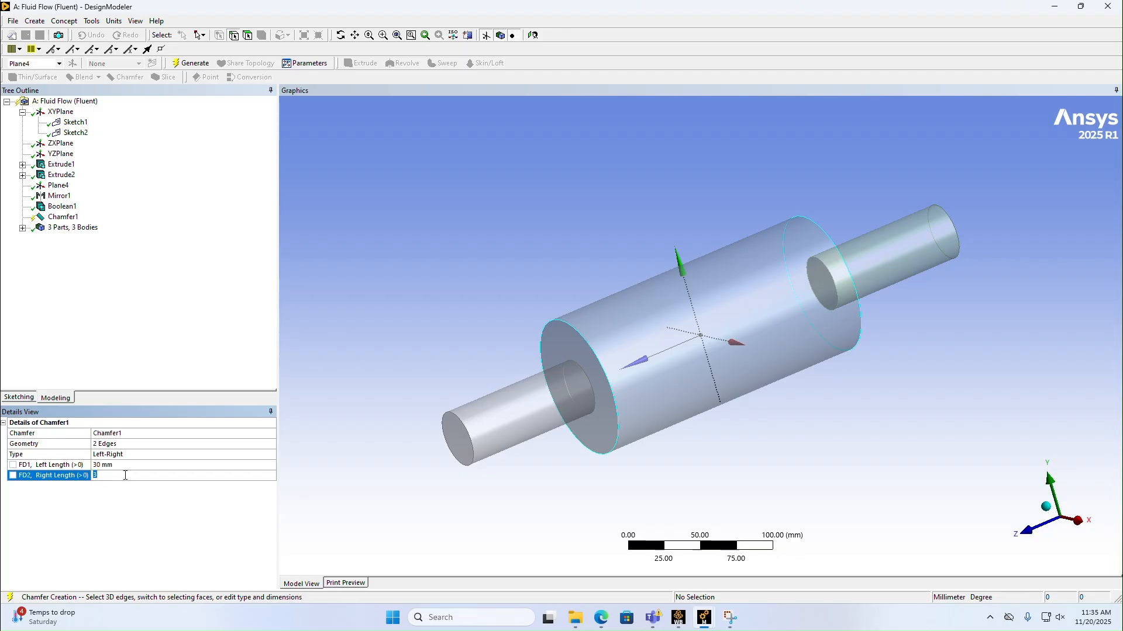
{"action": "key", "text": "Return"}
{"action": "left_click", "coordinate": [191, 63]}
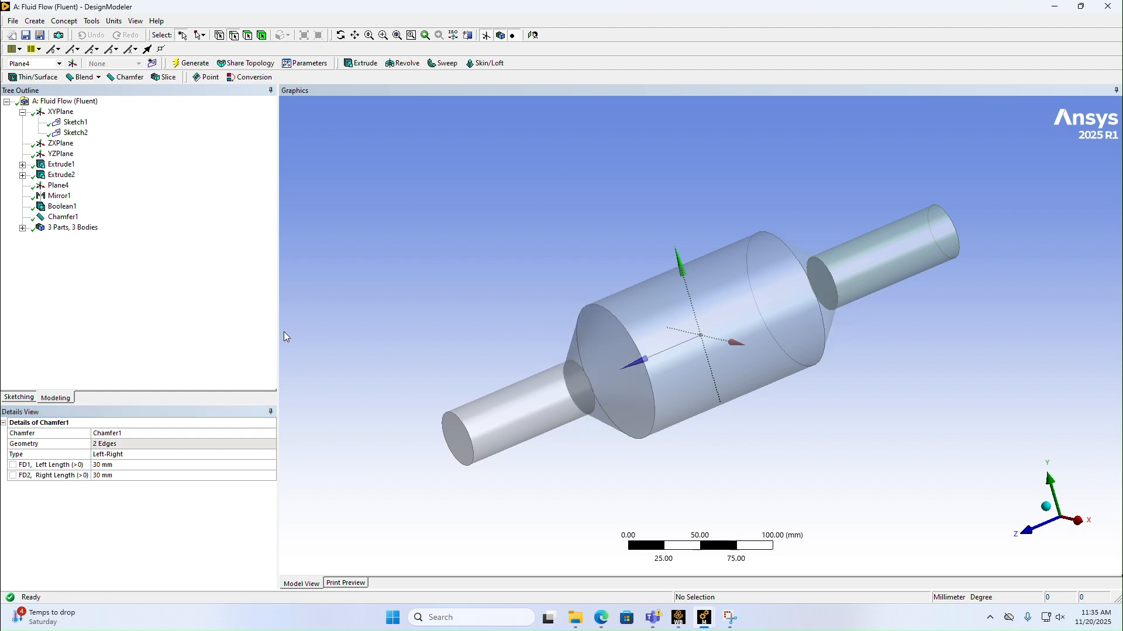
{"action": "middle_click_drag", "start_coordinate": [736, 442], "coordinate": [787, 422]}
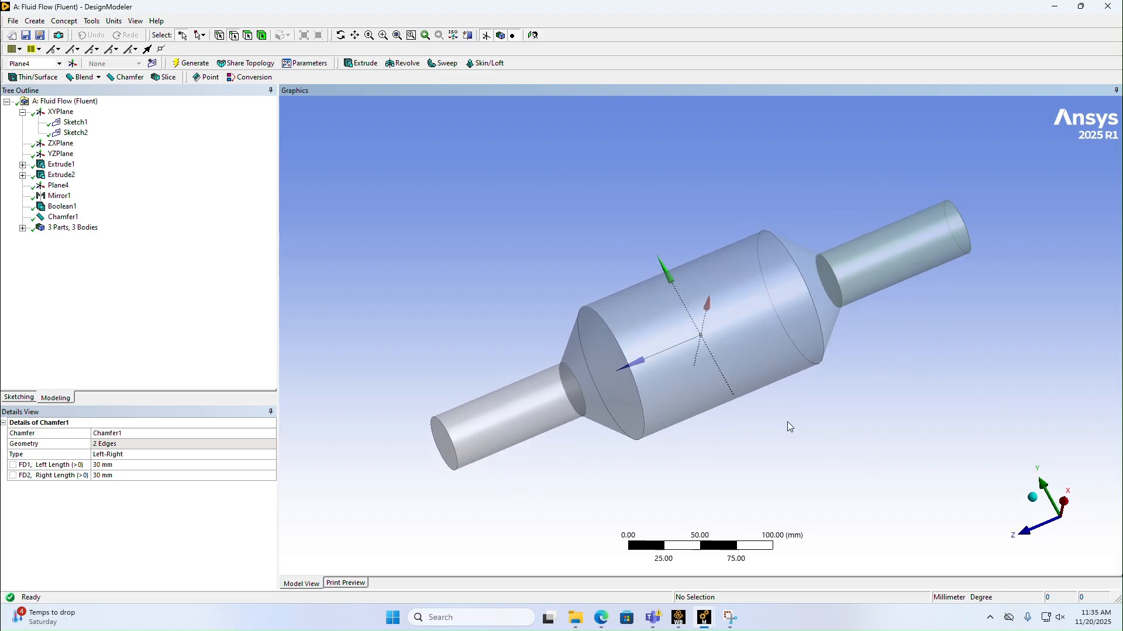
{"action": "scroll", "coordinate": [787, 422], "scroll_direction": "down", "scroll_amount": 1}
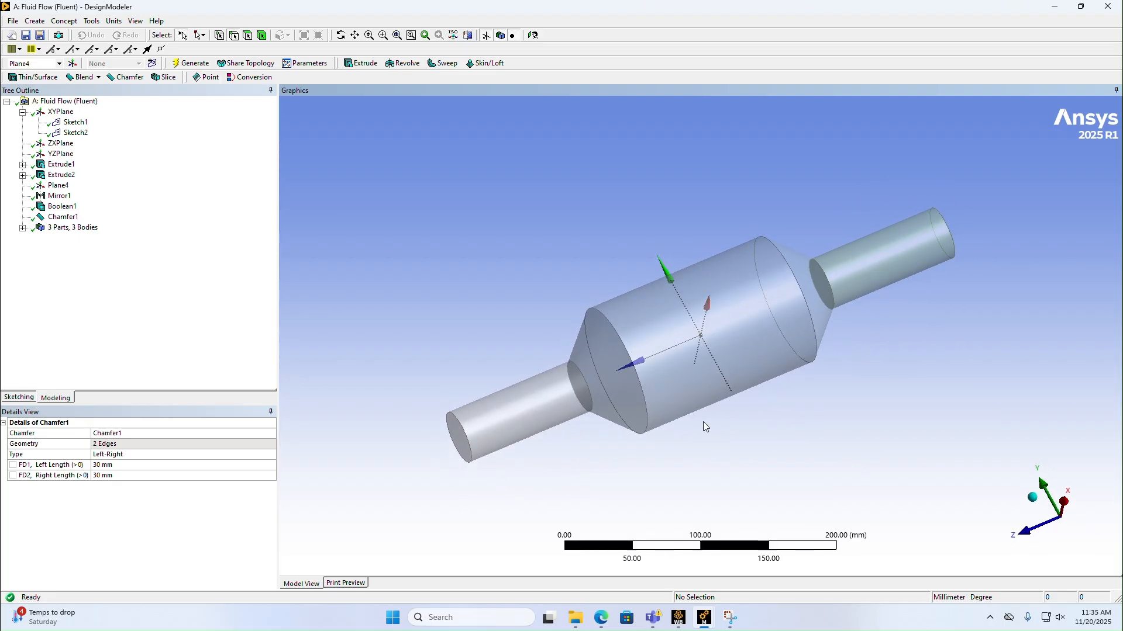
{"action": "left_click", "coordinate": [185, 65]}
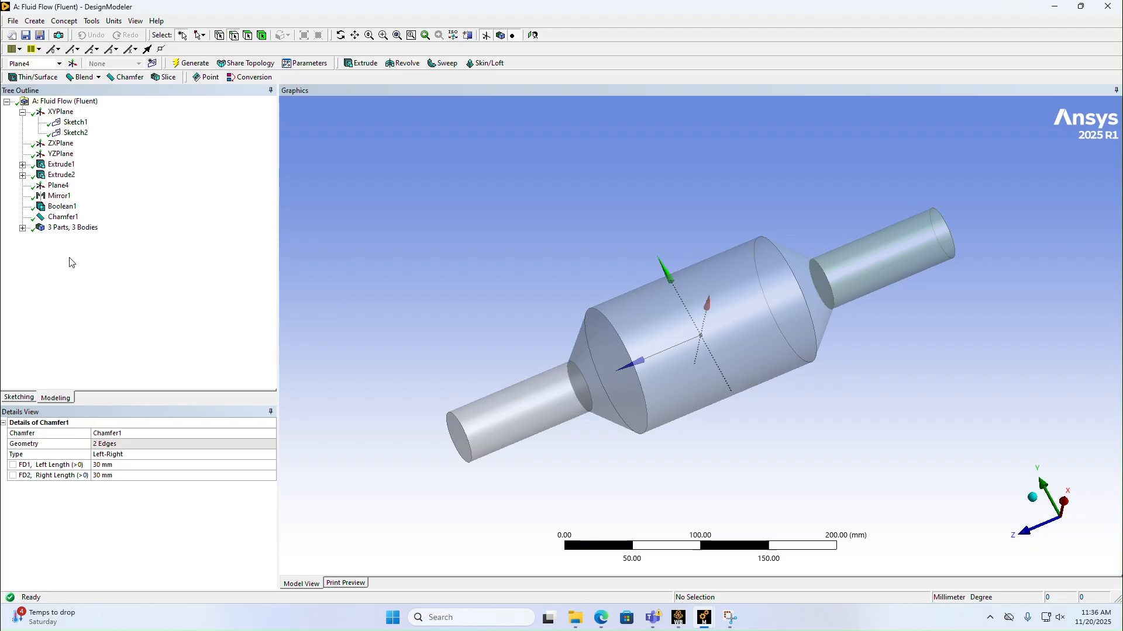
Step: Form one new part from the three solid bodies of the chamber and both pipes
{"action": "left_click", "coordinate": [23, 228]}
{"action": "left_click", "coordinate": [69, 239]}
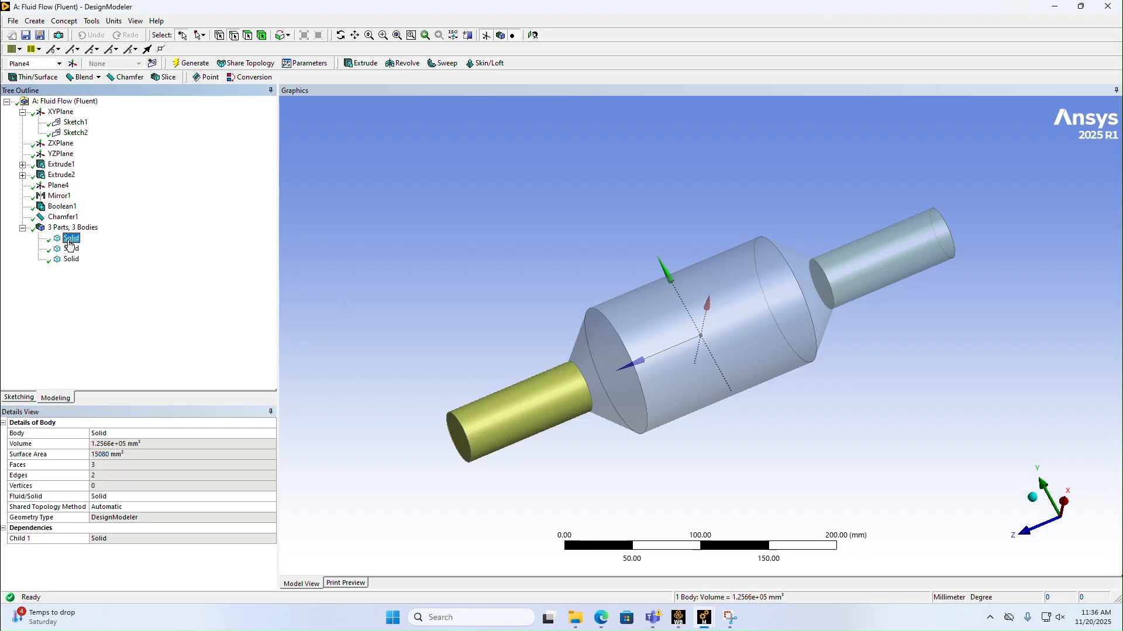
{"action": "left_click", "coordinate": [69, 249], "text": "ctrl"}
{"action": "left_click", "coordinate": [68, 260], "text": "ctrl"}
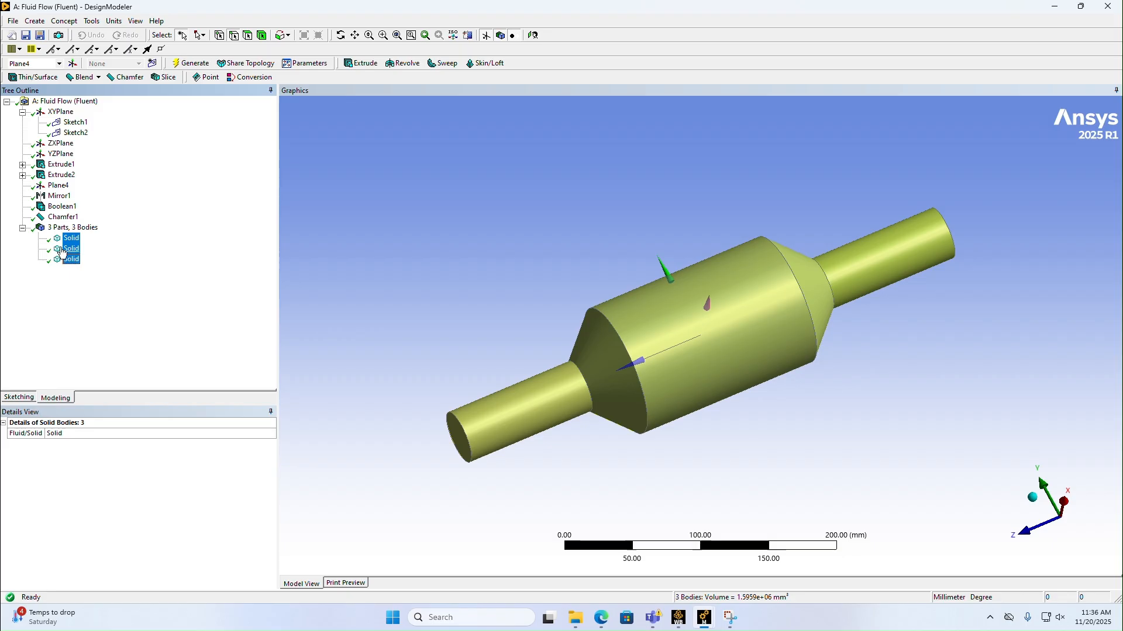
{"action": "right_click", "coordinate": [67, 249]}
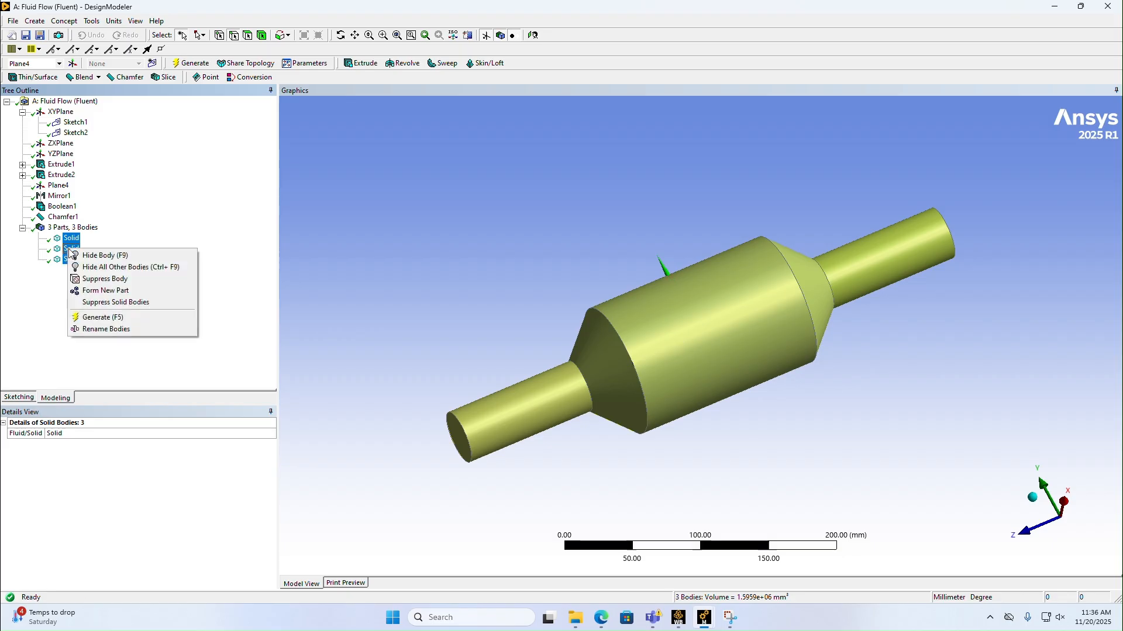
{"action": "left_click", "coordinate": [100, 292]}
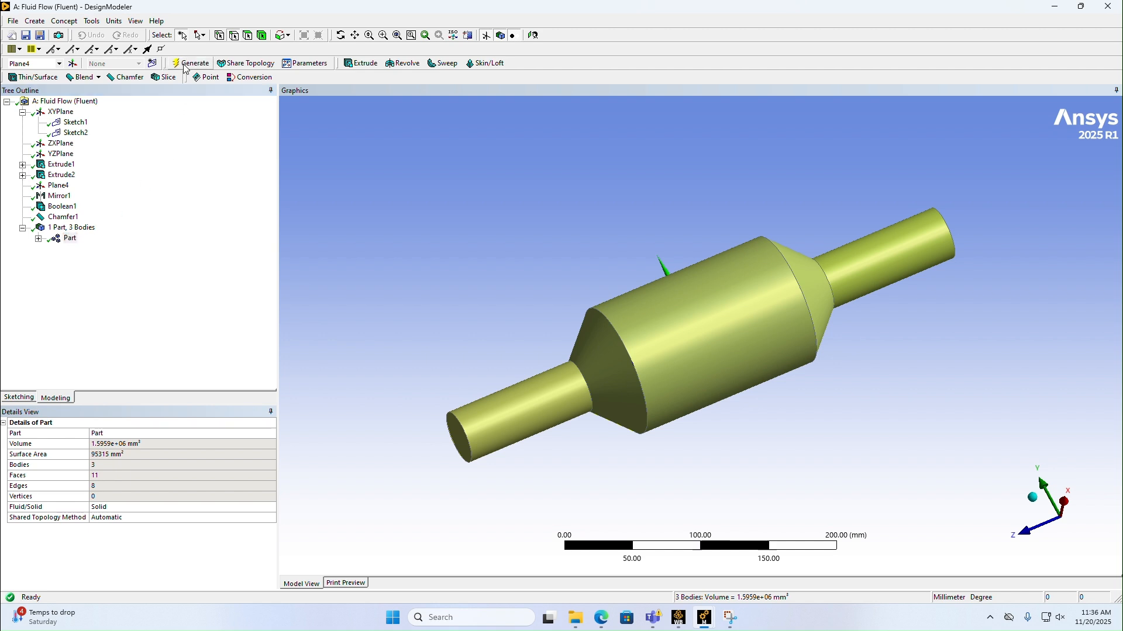
{"action": "left_click", "coordinate": [39, 238]}
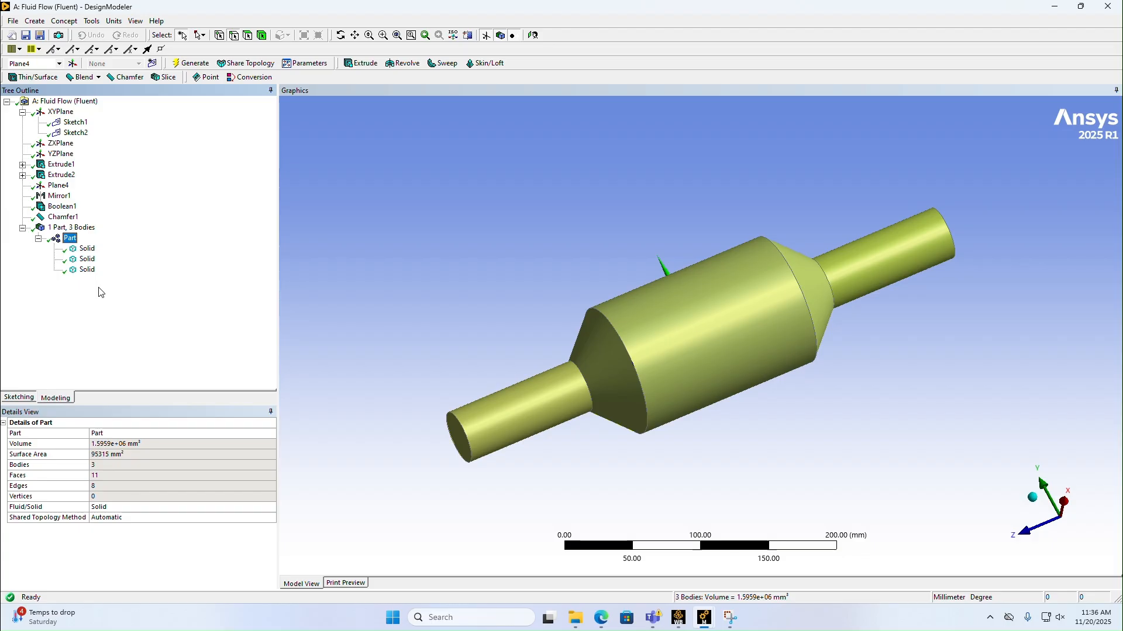
Step: Examine the bodies grouped inside the new part and the operations available for it
{"action": "left_click", "coordinate": [38, 239]}
{"action": "left_click", "coordinate": [38, 239]}
{"action": "right_click", "coordinate": [74, 245]}
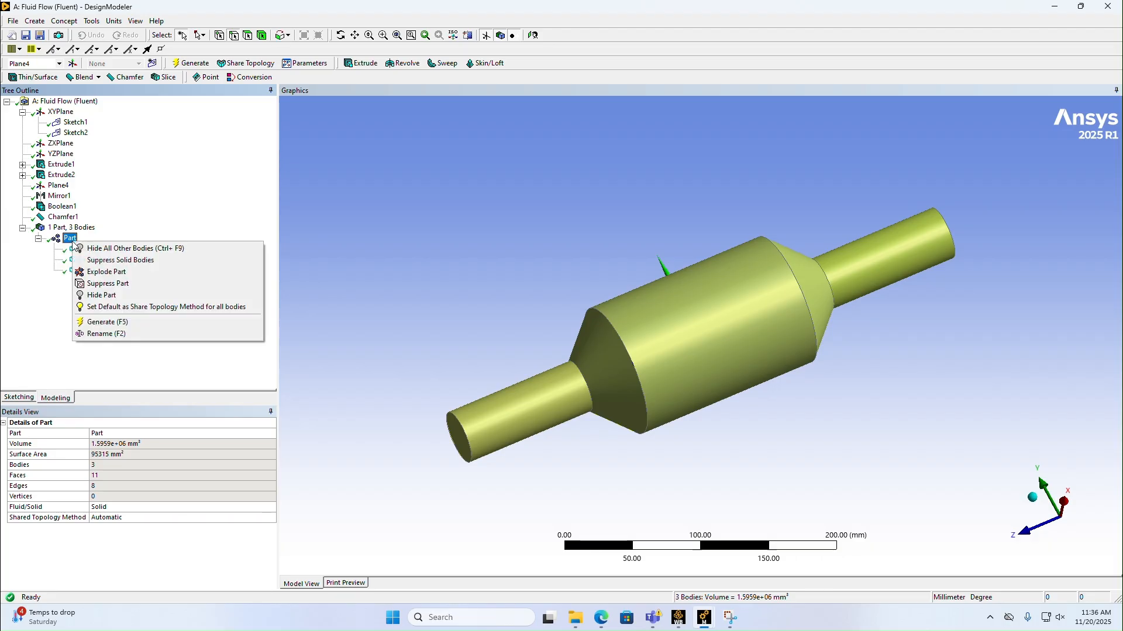
{"action": "left_click", "coordinate": [42, 356]}
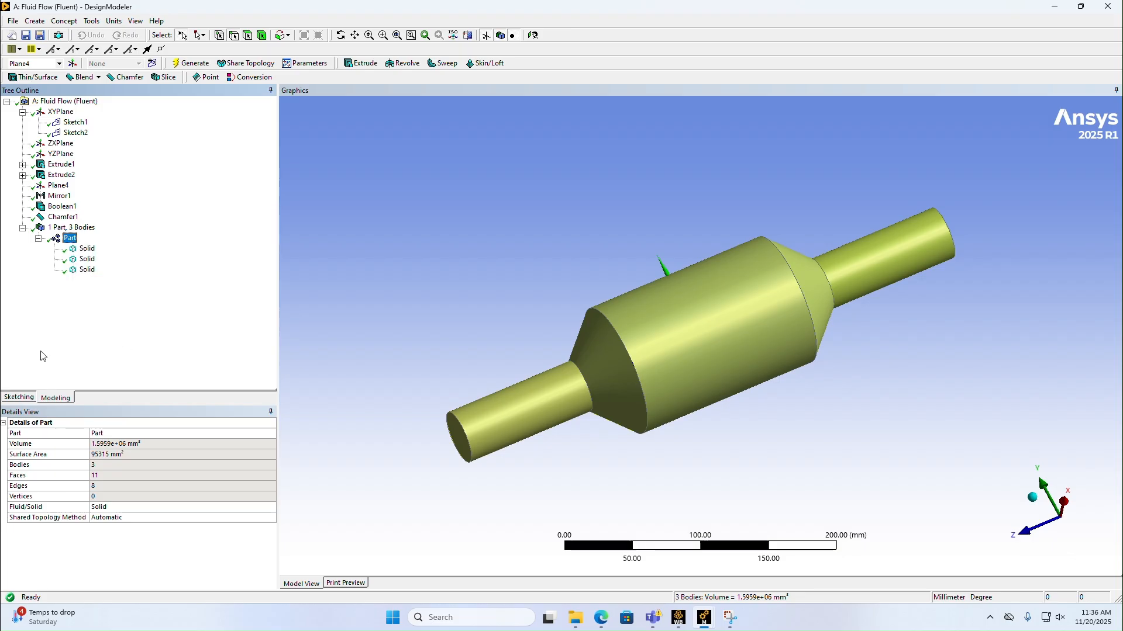
{"action": "left_click", "coordinate": [44, 358]}
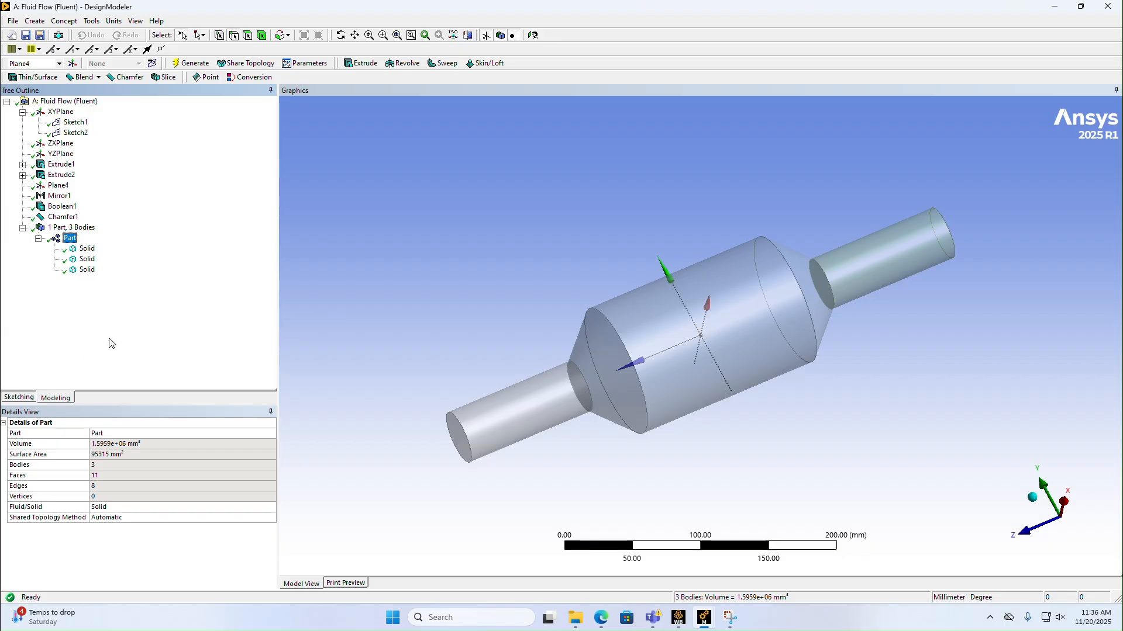
{"action": "right_click", "coordinate": [68, 241]}
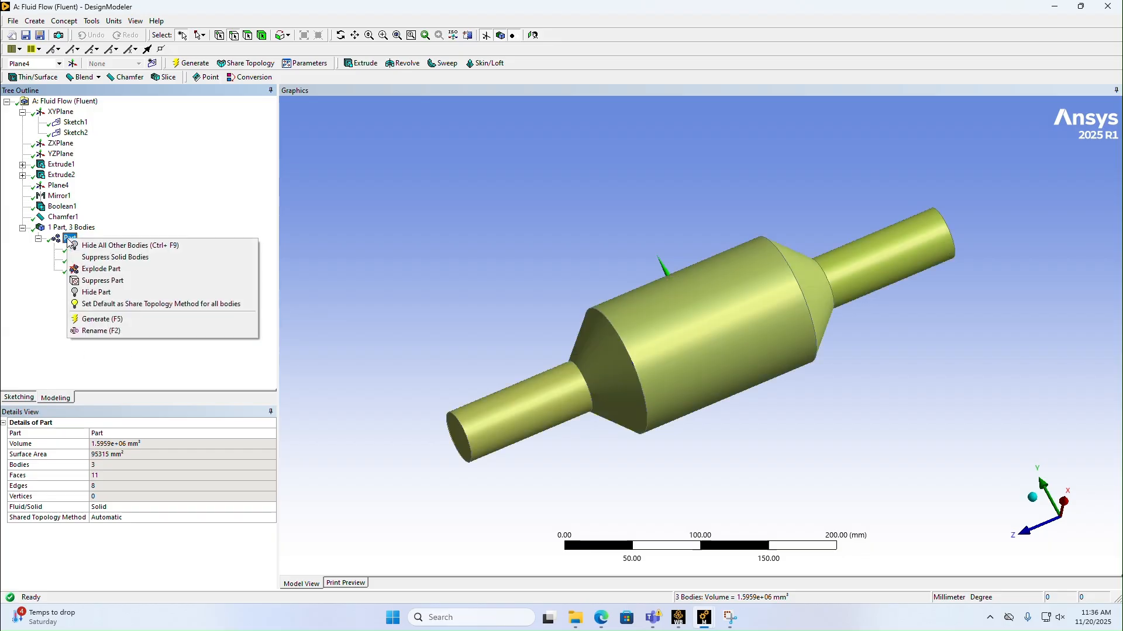
{"action": "left_click", "coordinate": [17, 284]}
{"action": "left_click", "coordinate": [38, 239]}
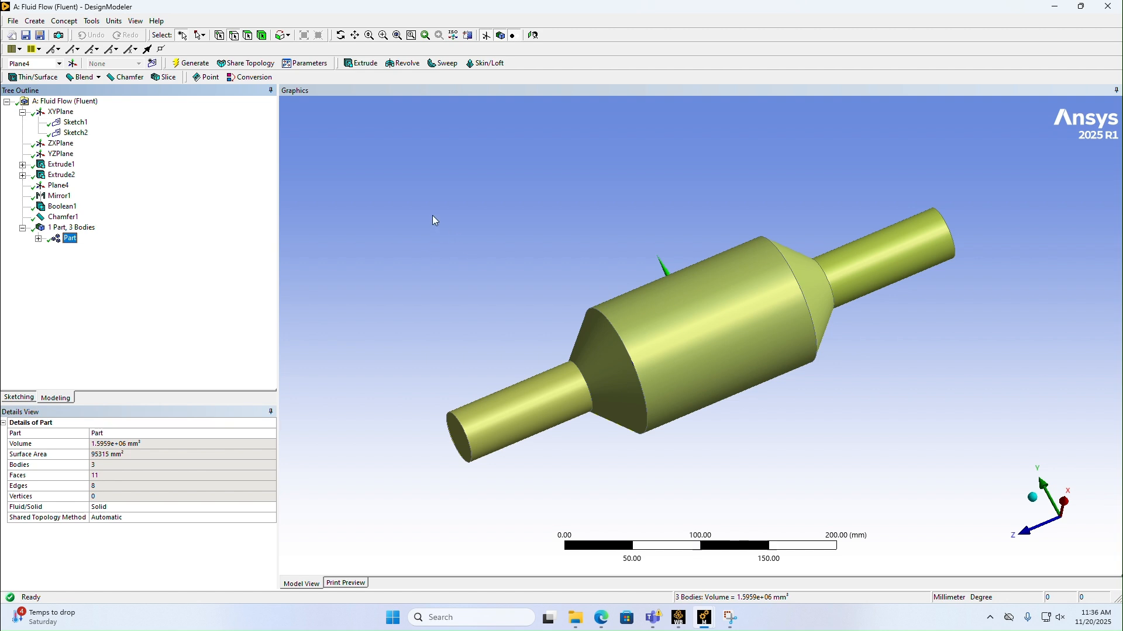
Step: Begin saving the project and choose the Documents folder as its location
{"action": "left_click", "coordinate": [12, 21]}
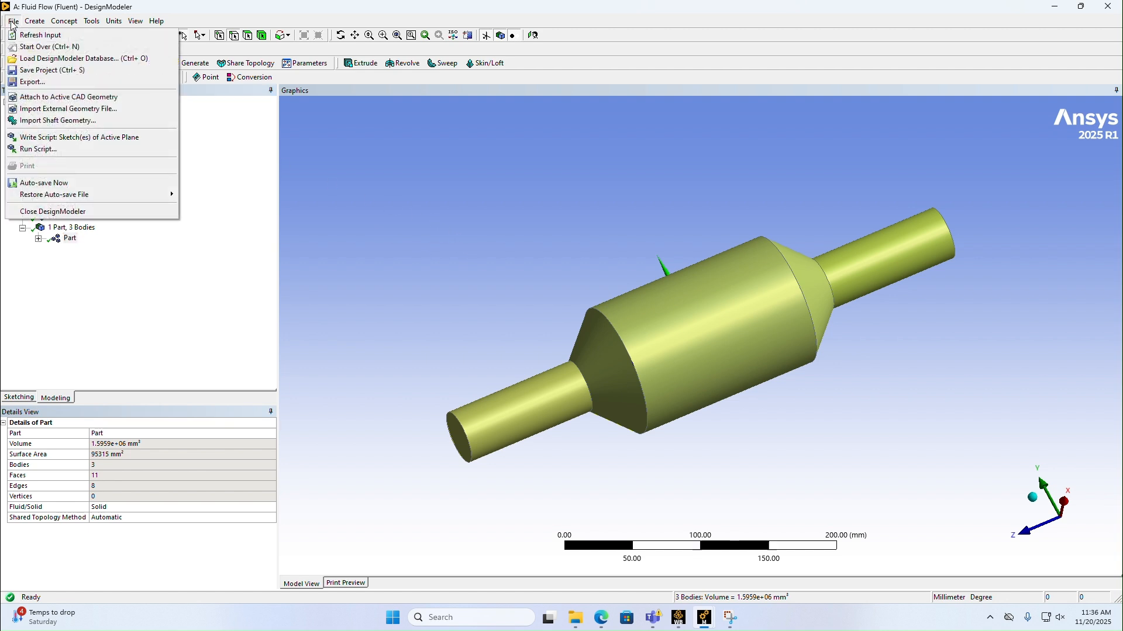
{"action": "left_click", "coordinate": [49, 70]}
{"action": "left_click", "coordinate": [13, 21]}
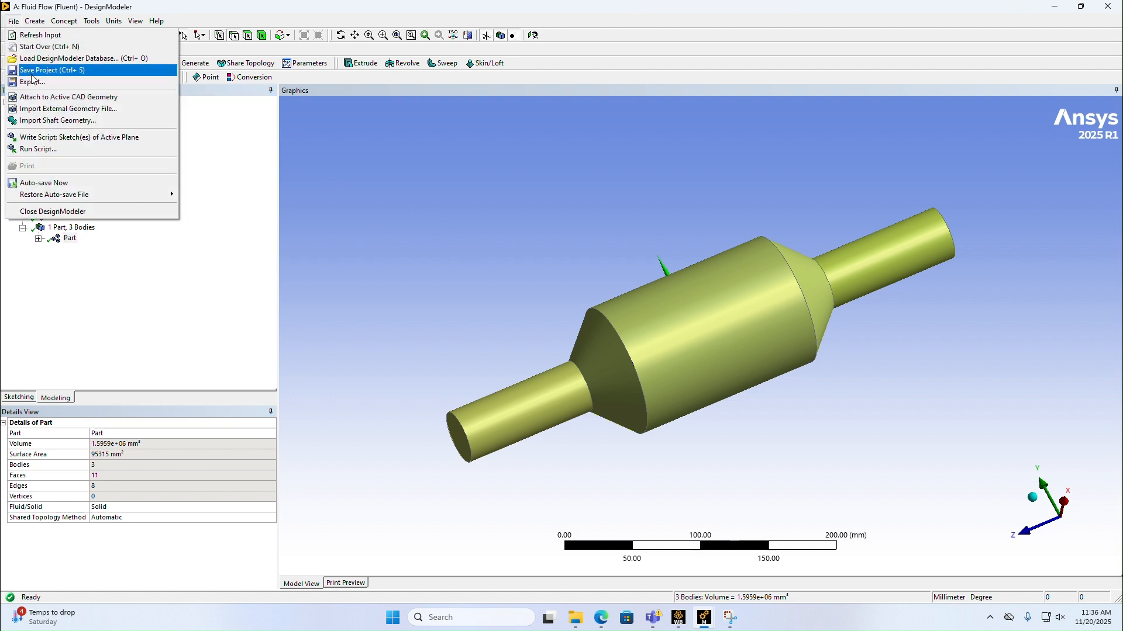
{"action": "left_click", "coordinate": [32, 72]}
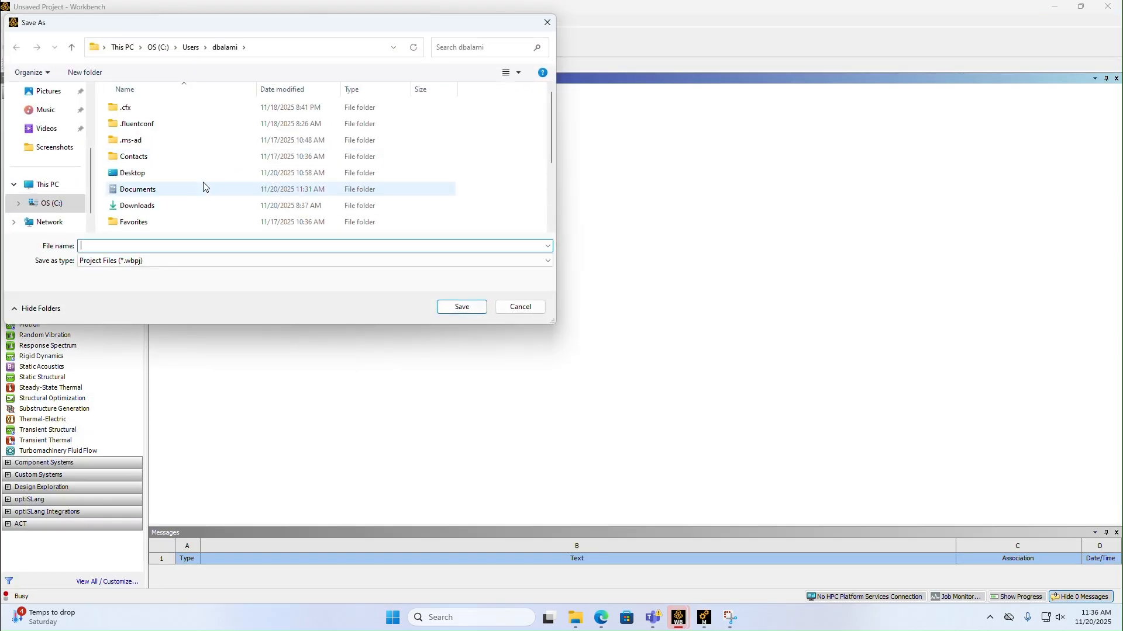
{"action": "scroll", "coordinate": [68, 149], "scroll_direction": "up", "scroll_amount": 3}
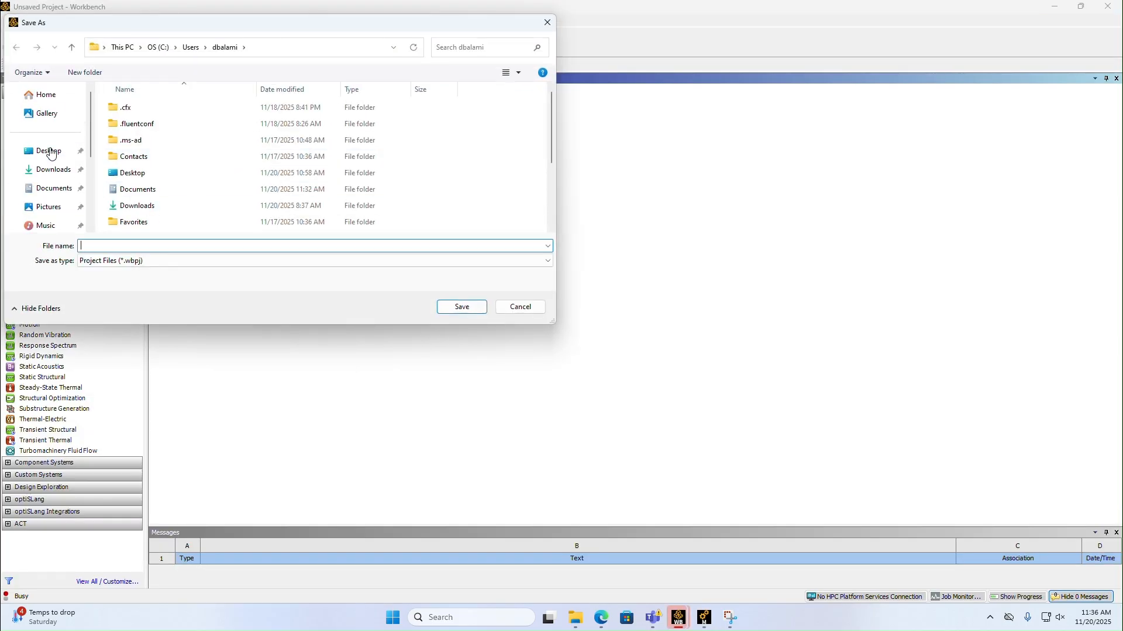
{"action": "left_click", "coordinate": [50, 188]}
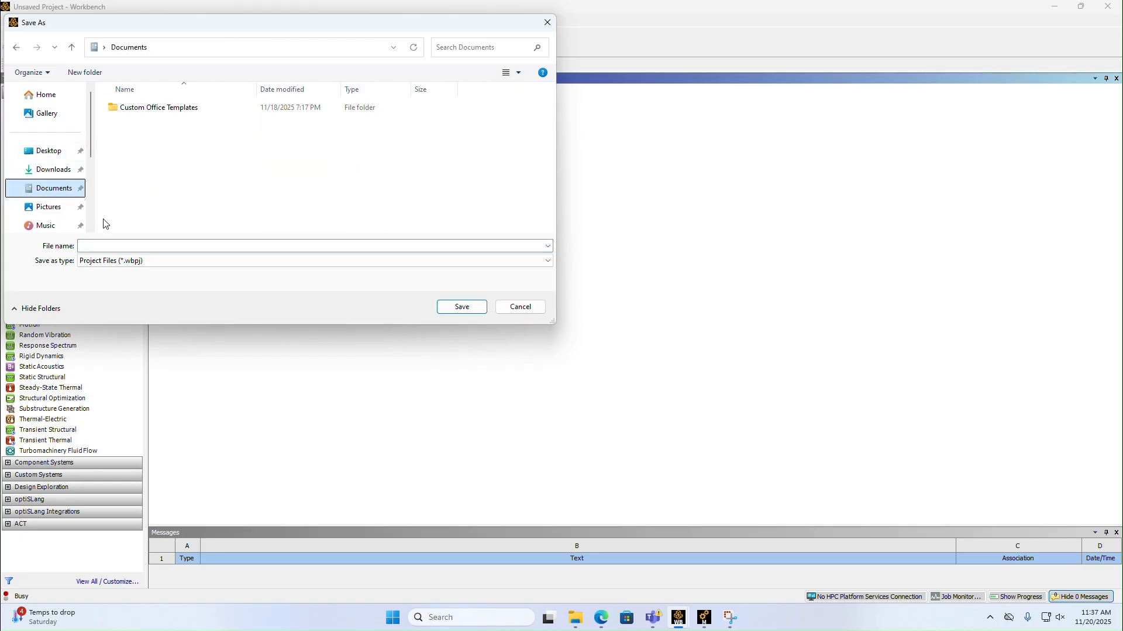
Step: Name the project file Catalytic Converter and save it as a Workbench project
{"action": "left_click", "coordinate": [136, 243]}
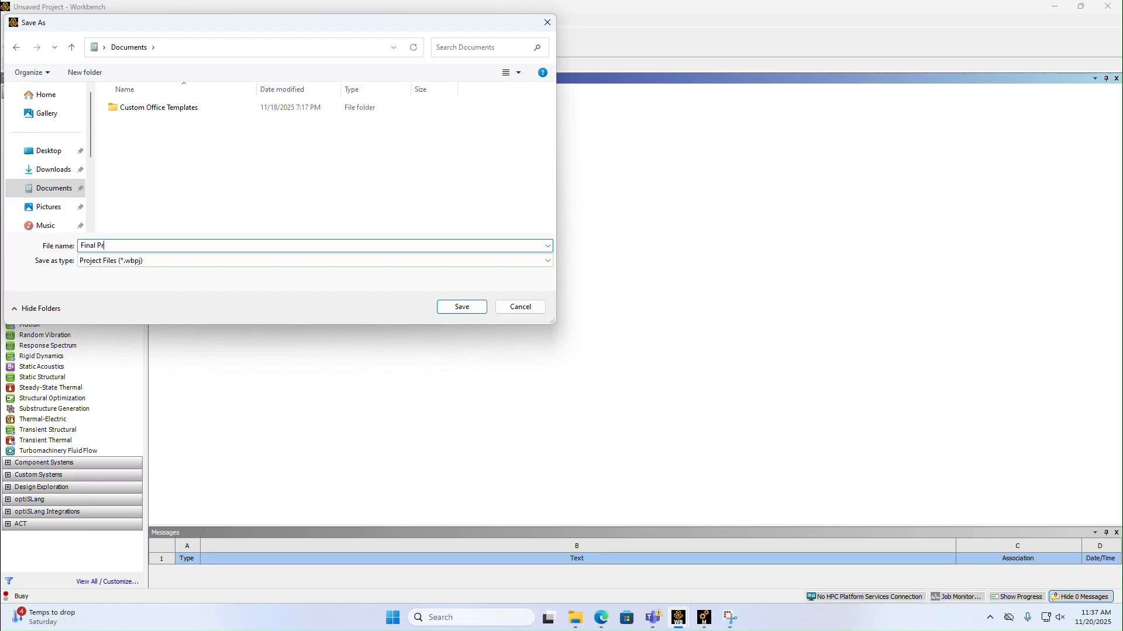
{"action": "key", "text": "BackSpace"}
{"action": "key", "text": "BackSpace"}
{"action": "key", "text": "BackSpace"}
{"action": "key", "text": "BackSpace"}
{"action": "key", "text": "BackSpace"}
{"action": "key", "text": "BackSpace"}
{"action": "key", "text": "BackSpace"}
{"action": "key", "text": "BackSpace"}
{"action": "type", "text": "P"}
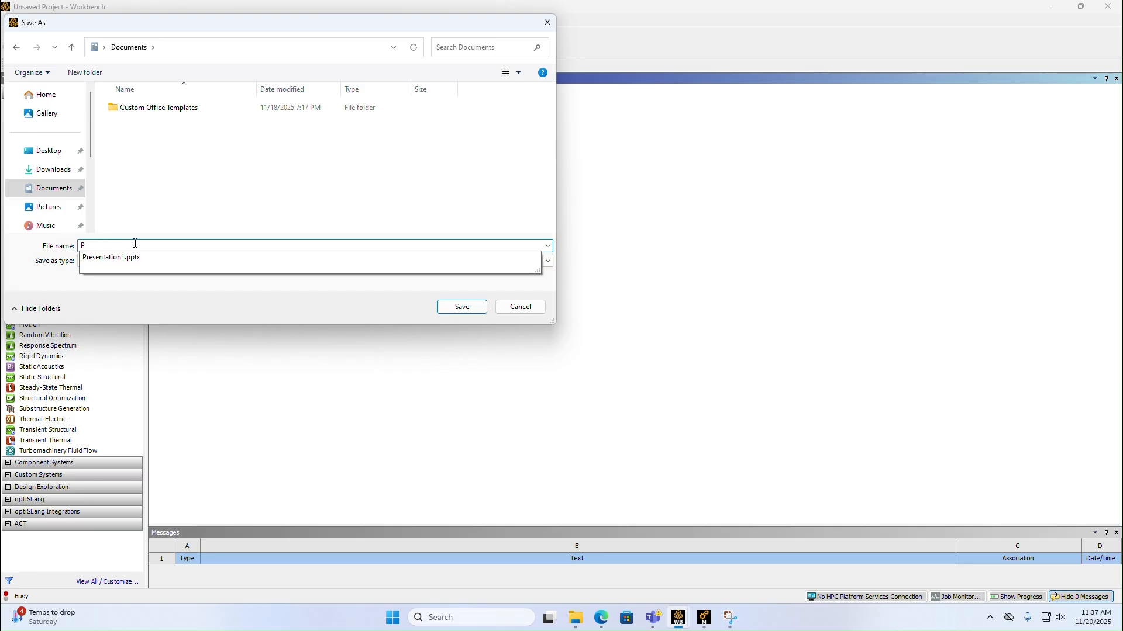
{"action": "key", "text": "BackSpace"}
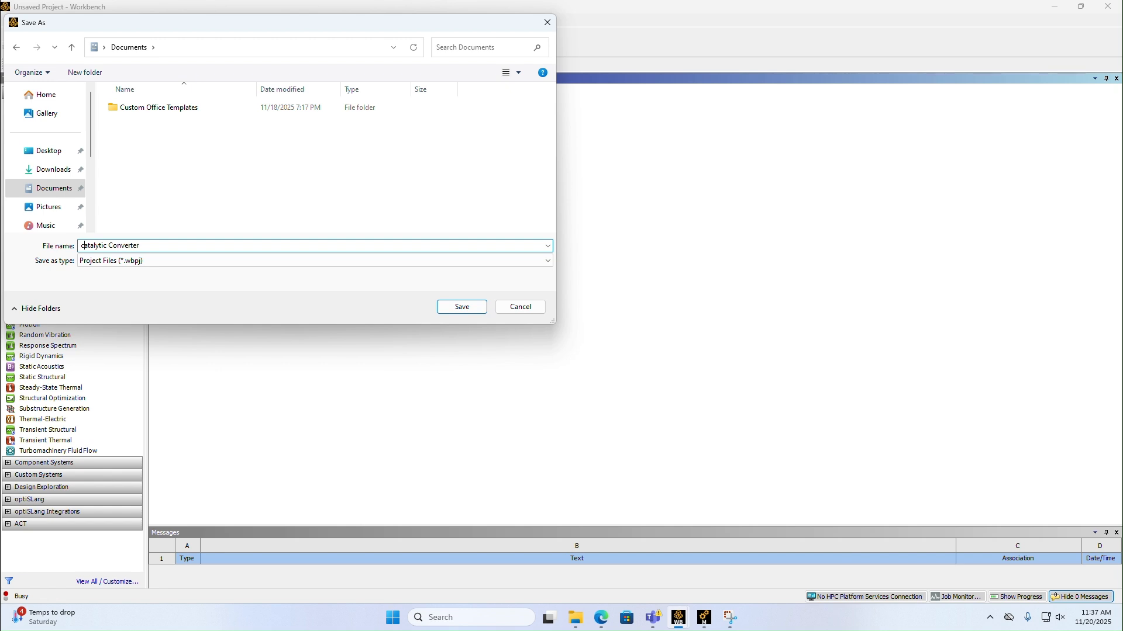
{"action": "key", "text": "BackSpace"}
{"action": "type", "text": "C"}
{"action": "left_click", "coordinate": [469, 309]}
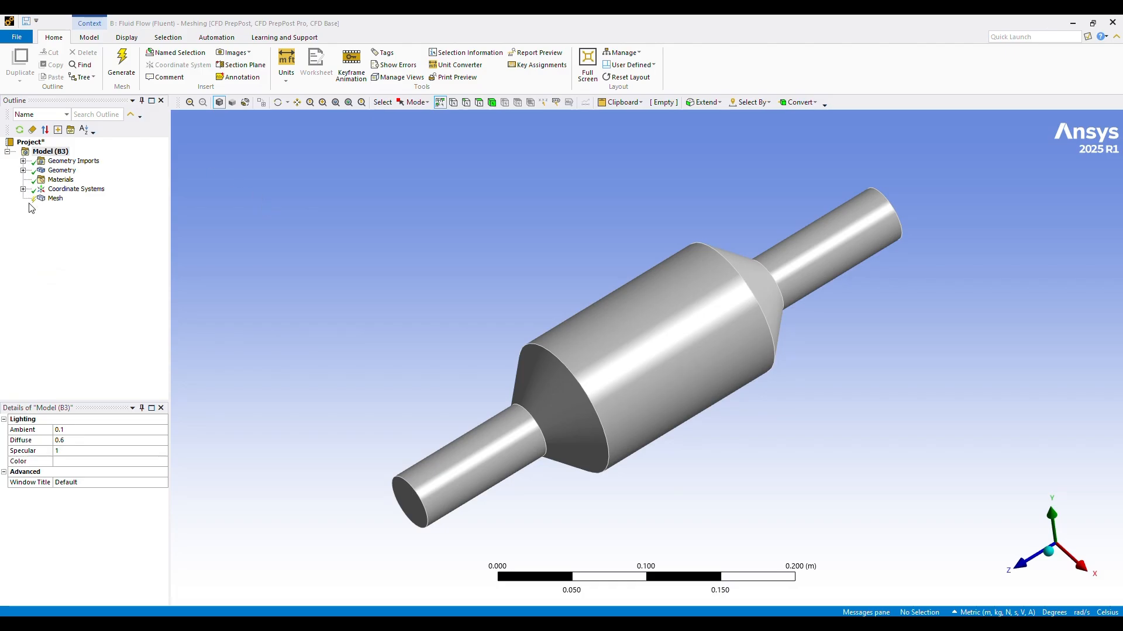
Step: Insert a sizing control under the mesh of the converter model
{"action": "left_click", "coordinate": [52, 200]}
{"action": "right_click", "coordinate": [52, 201]}
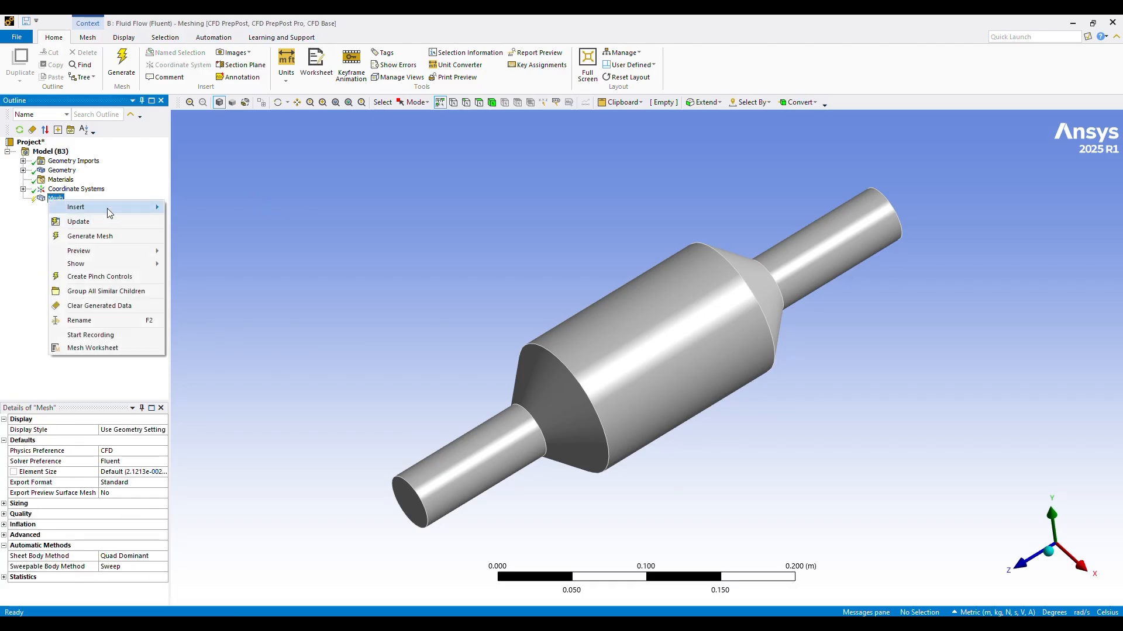
{"action": "mouse_move", "coordinate": [110, 208]}
{"action": "left_click", "coordinate": [205, 239]}
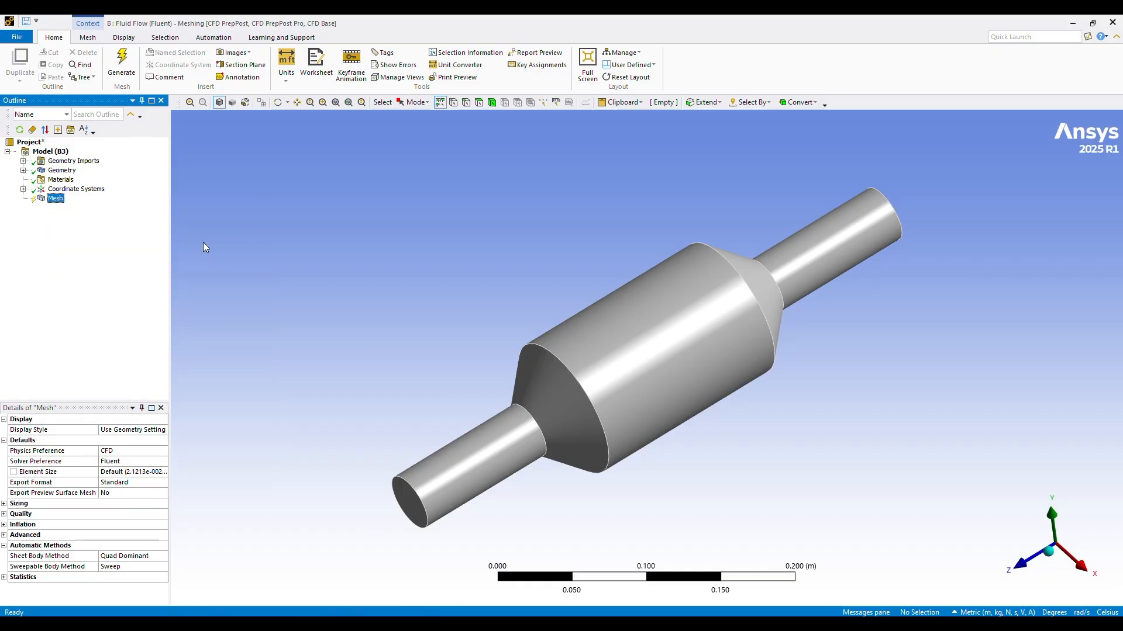
Step: Scope the sizing to the four circular edges at the ends of the two small pipes
{"action": "left_click", "coordinate": [416, 493]}
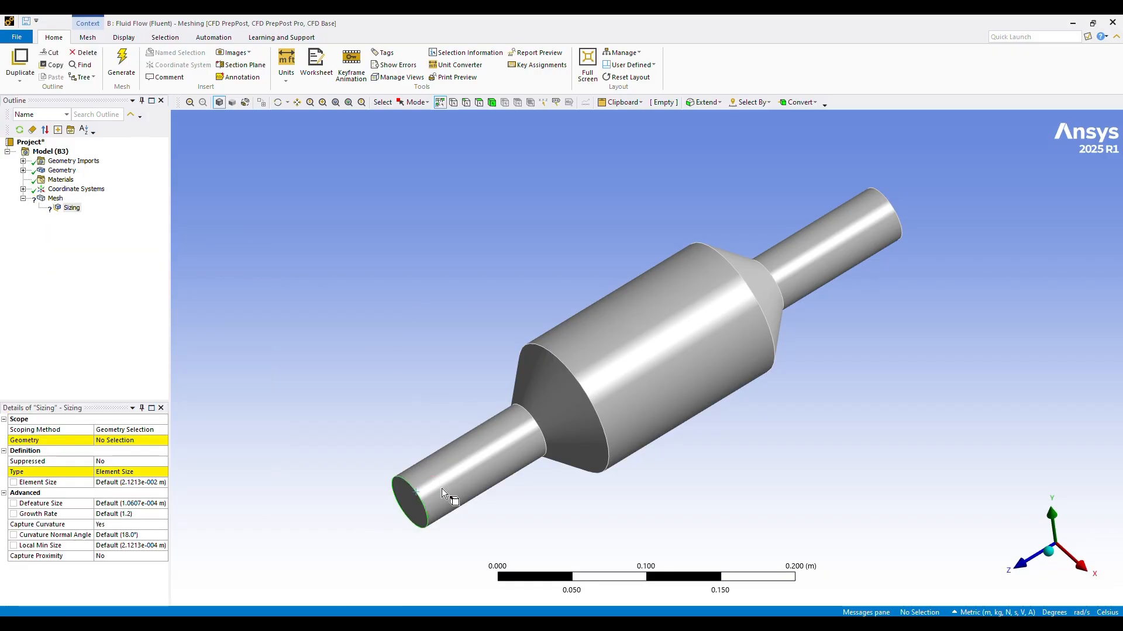
{"action": "left_click", "coordinate": [537, 427], "text": "ctrl"}
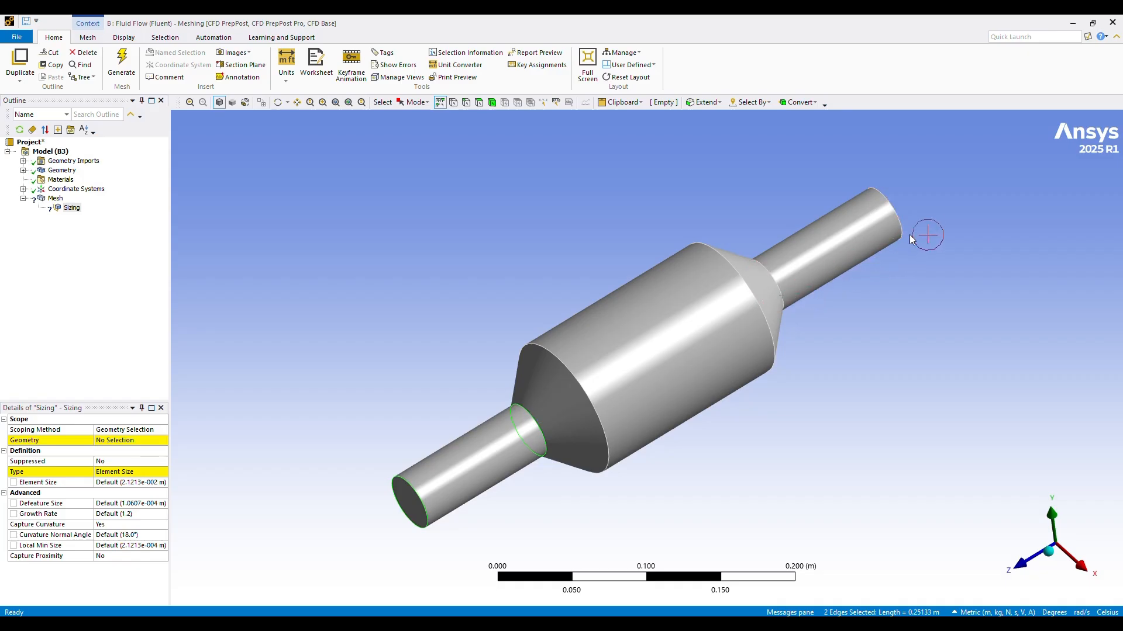
{"action": "left_click", "coordinate": [898, 220], "text": "ctrl"}
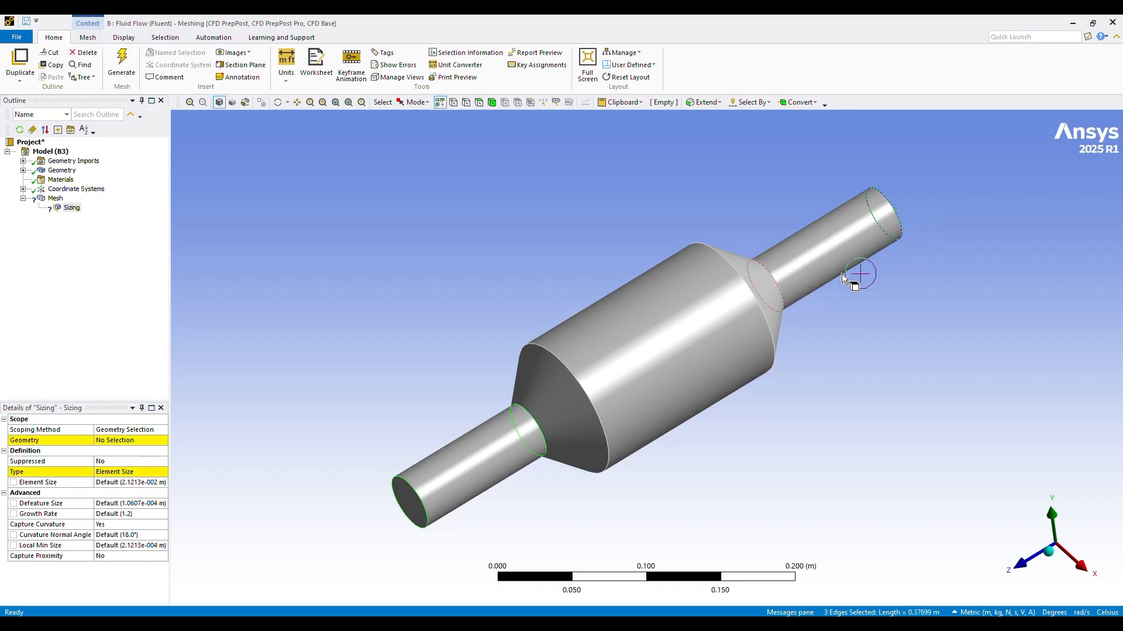
{"action": "left_click", "coordinate": [796, 287], "text": "ctrl"}
{"action": "left_click", "coordinate": [119, 442]}
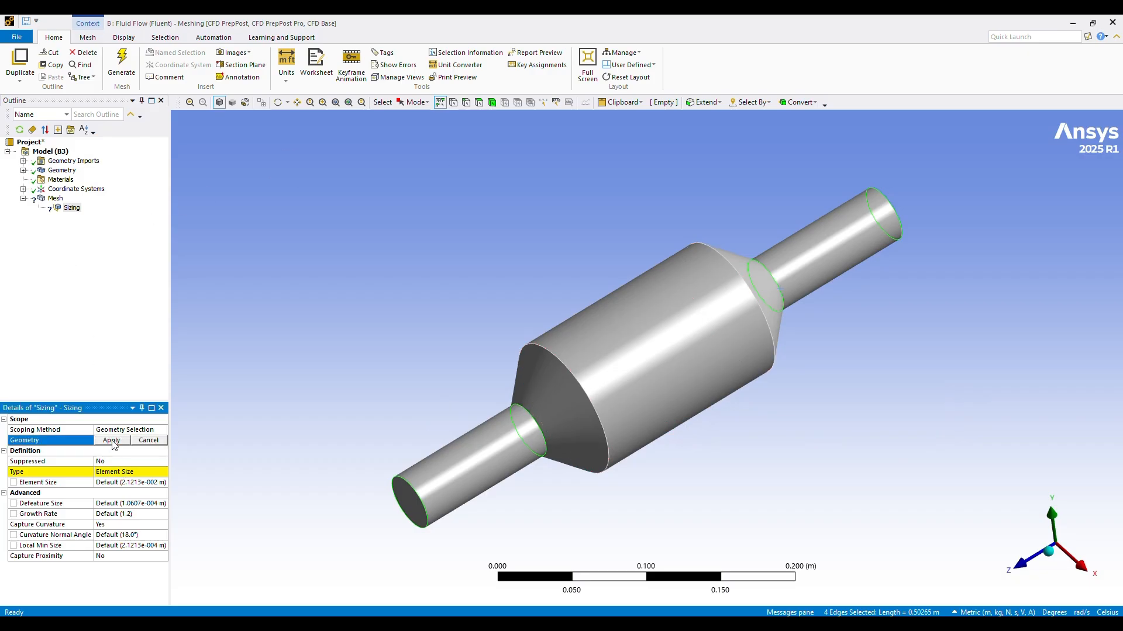
Step: Open the Type options of the edge sizing
{"action": "left_click", "coordinate": [119, 478]}
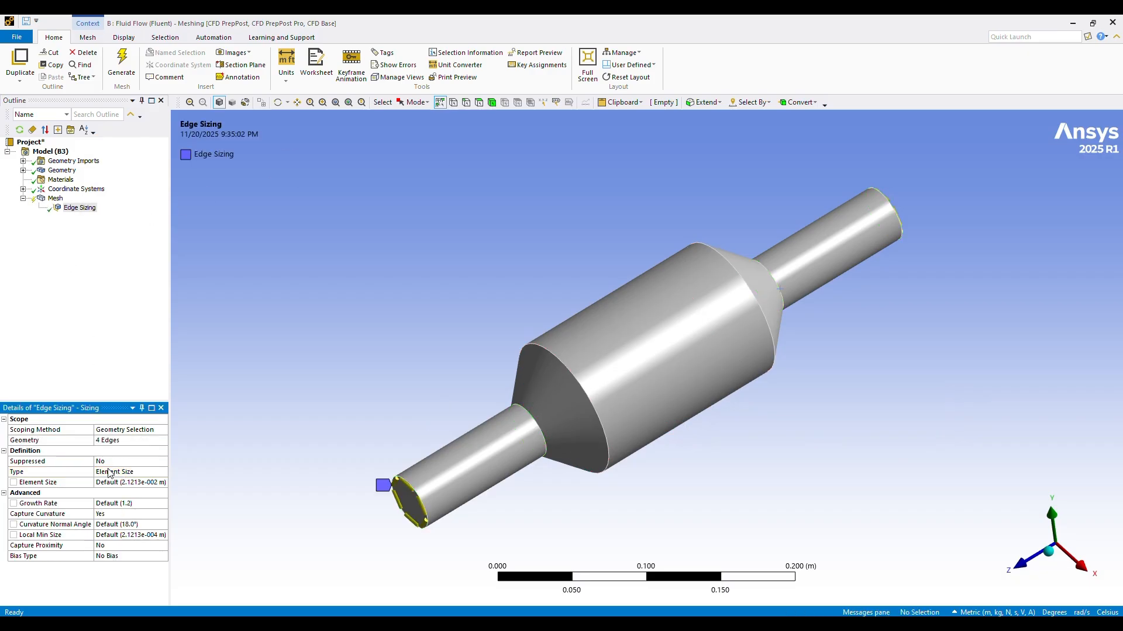
{"action": "left_click", "coordinate": [115, 473]}
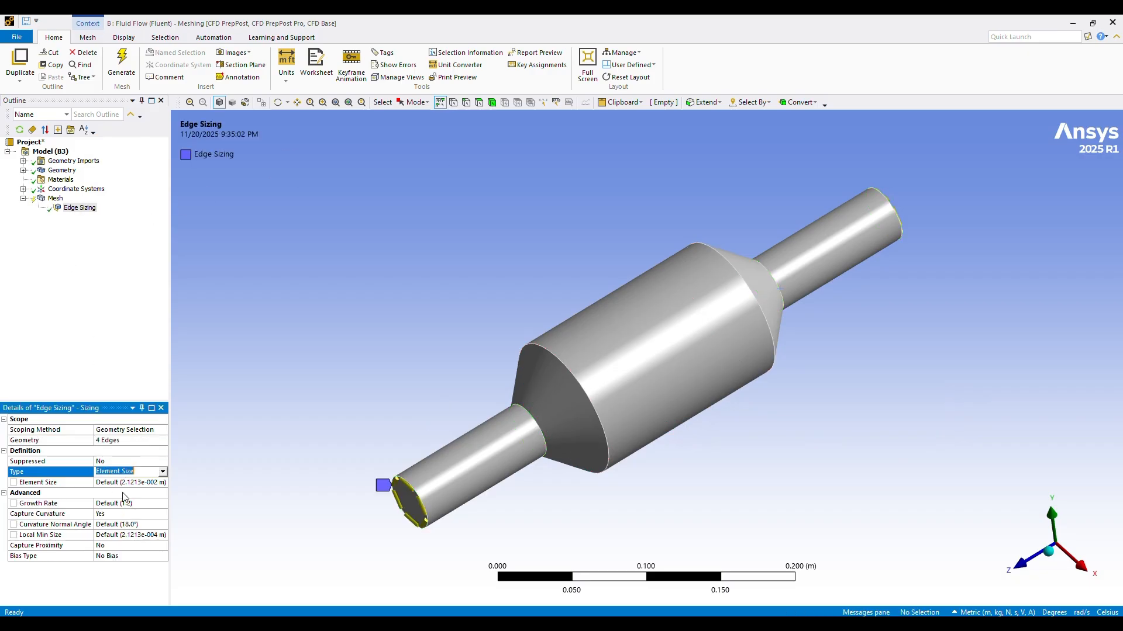
{"action": "left_click", "coordinate": [163, 472]}
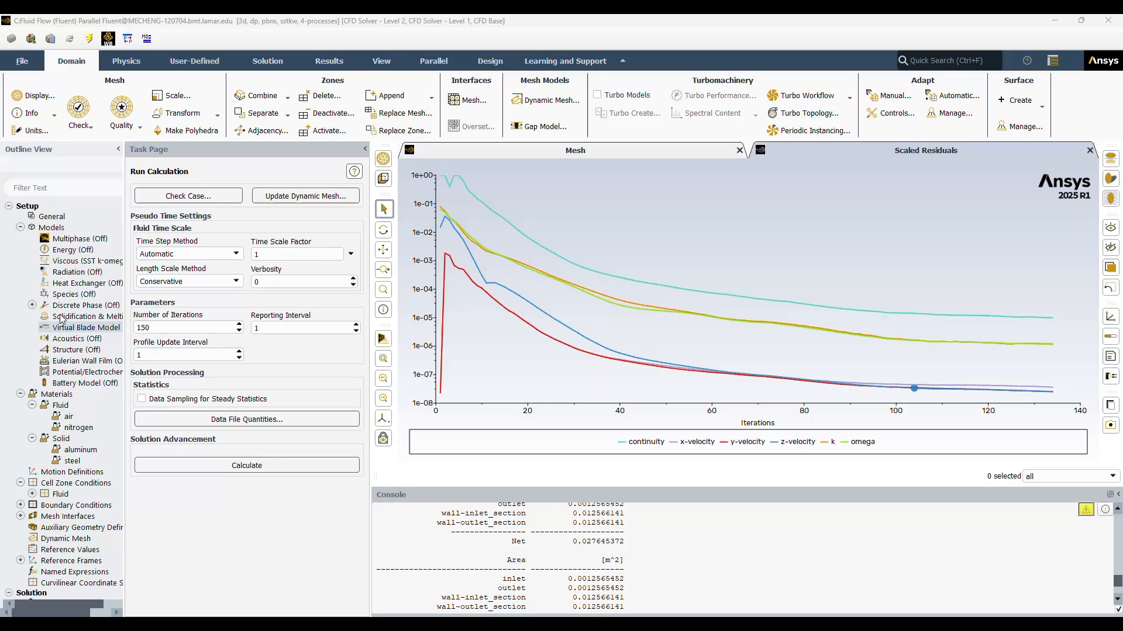
Step: Switch to Fluent and review the viscous model settings and the nitrogen and steel material entries
{"action": "left_click", "coordinate": [82, 261]}
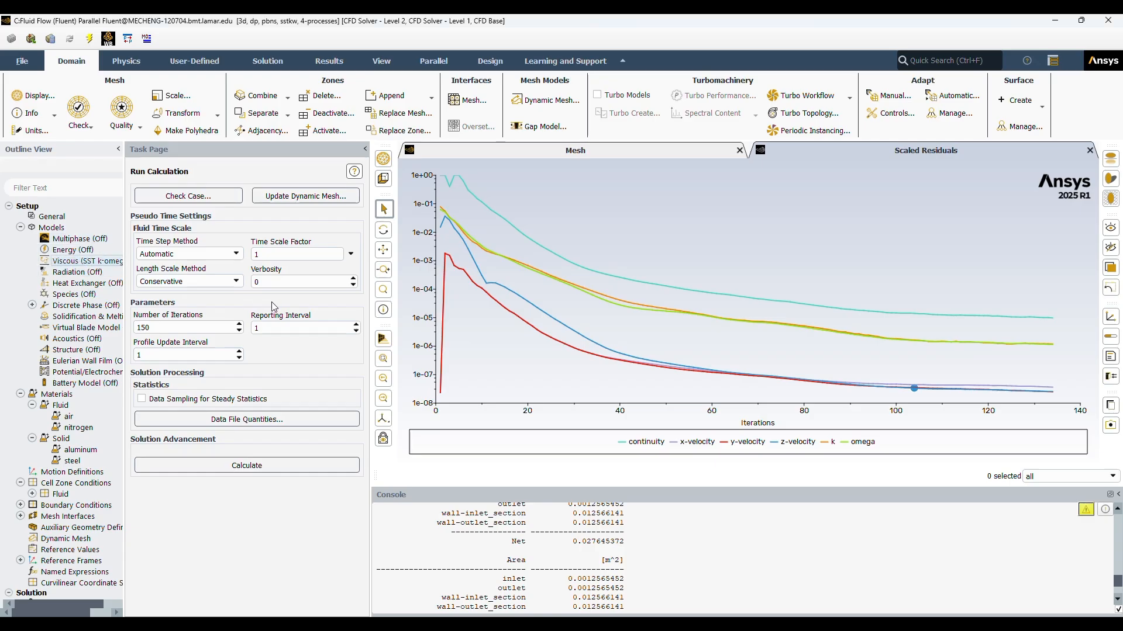
{"action": "double_click", "coordinate": [79, 262]}
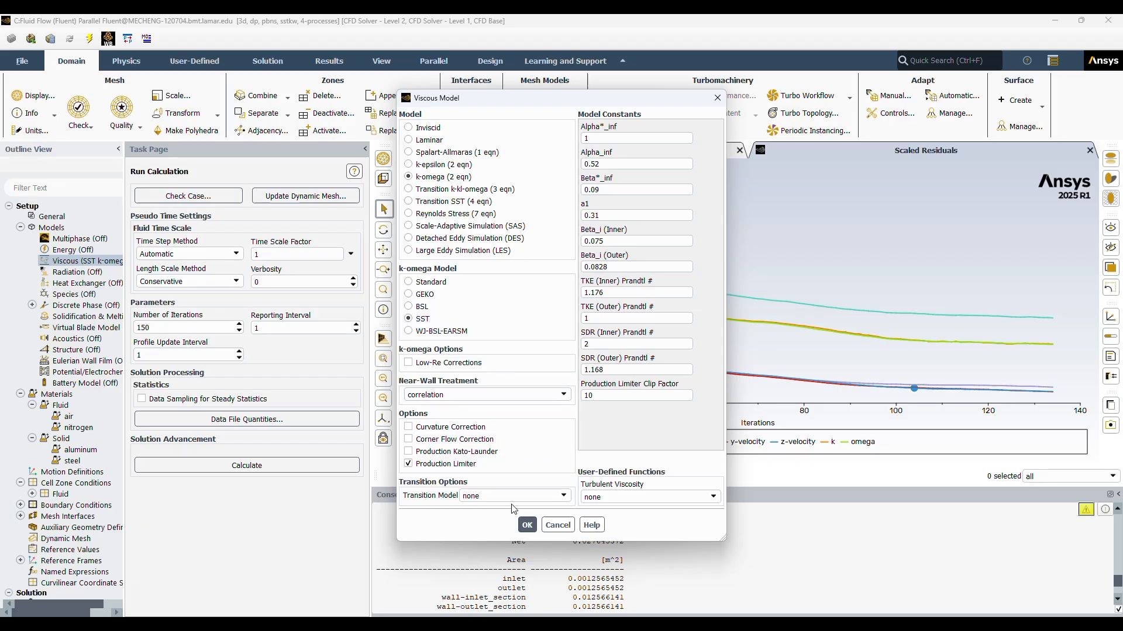
{"action": "left_click", "coordinate": [557, 526]}
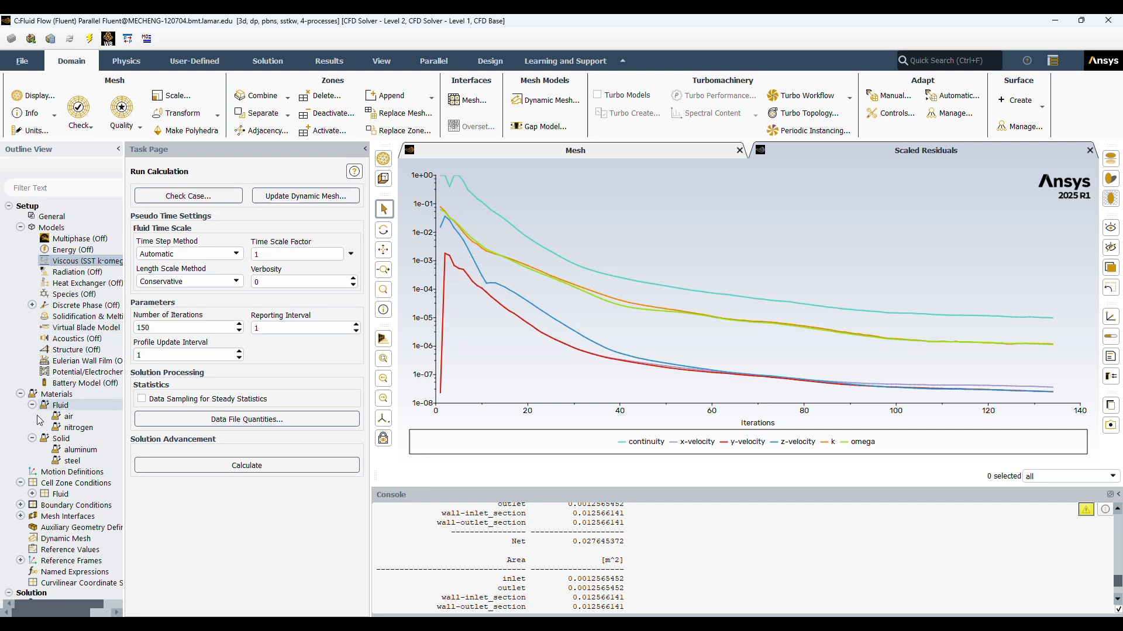
{"action": "left_click", "coordinate": [79, 430]}
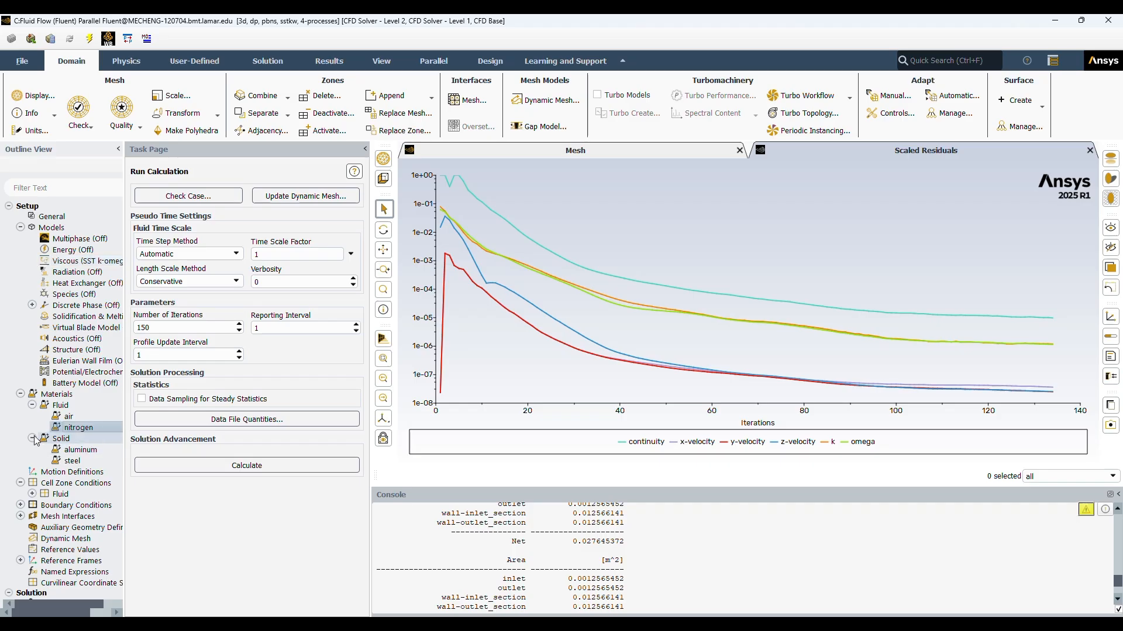
{"action": "double_click", "coordinate": [69, 461]}
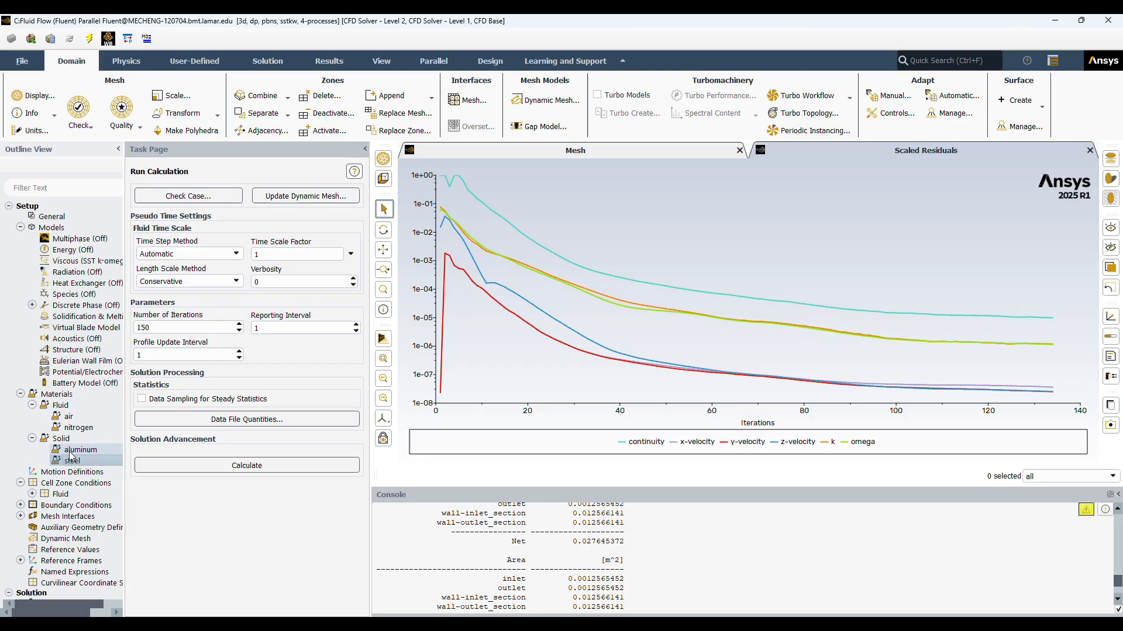
Step: Open the cell zone conditions and select the inlet_section zone
{"action": "scroll", "coordinate": [59, 450], "scroll_direction": "down", "scroll_amount": 1}
{"action": "left_click", "coordinate": [21, 451]}
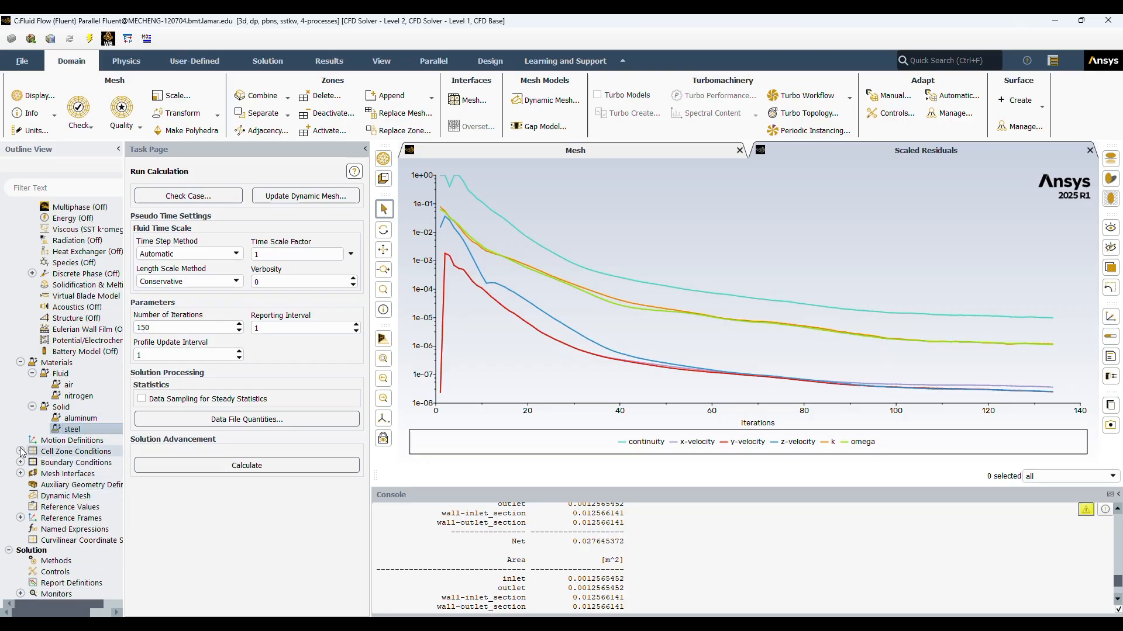
{"action": "double_click", "coordinate": [84, 452]}
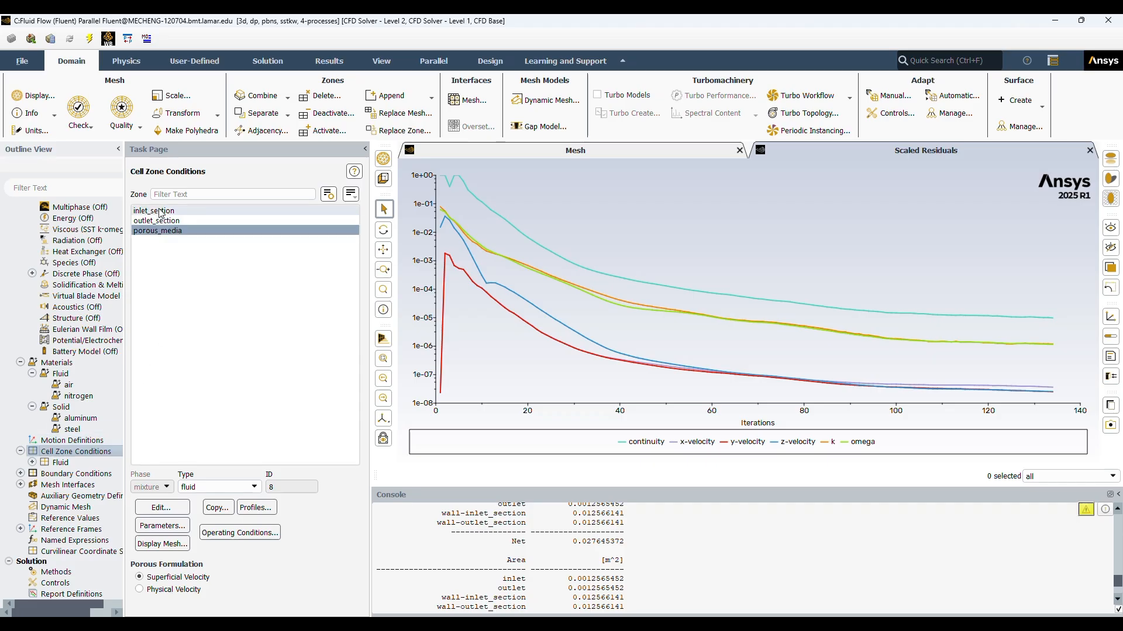
{"action": "left_click", "coordinate": [160, 211]}
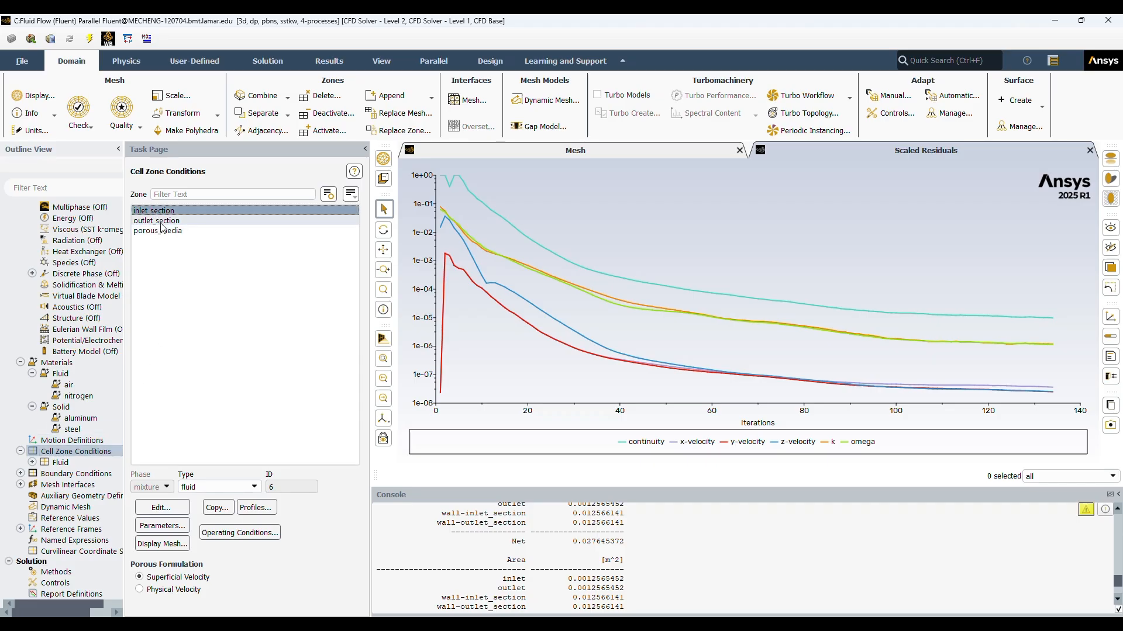
Step: Look through the outlet_section and porous_media cell zones and expand the fluid zones in the outline
{"action": "left_click", "coordinate": [160, 221]}
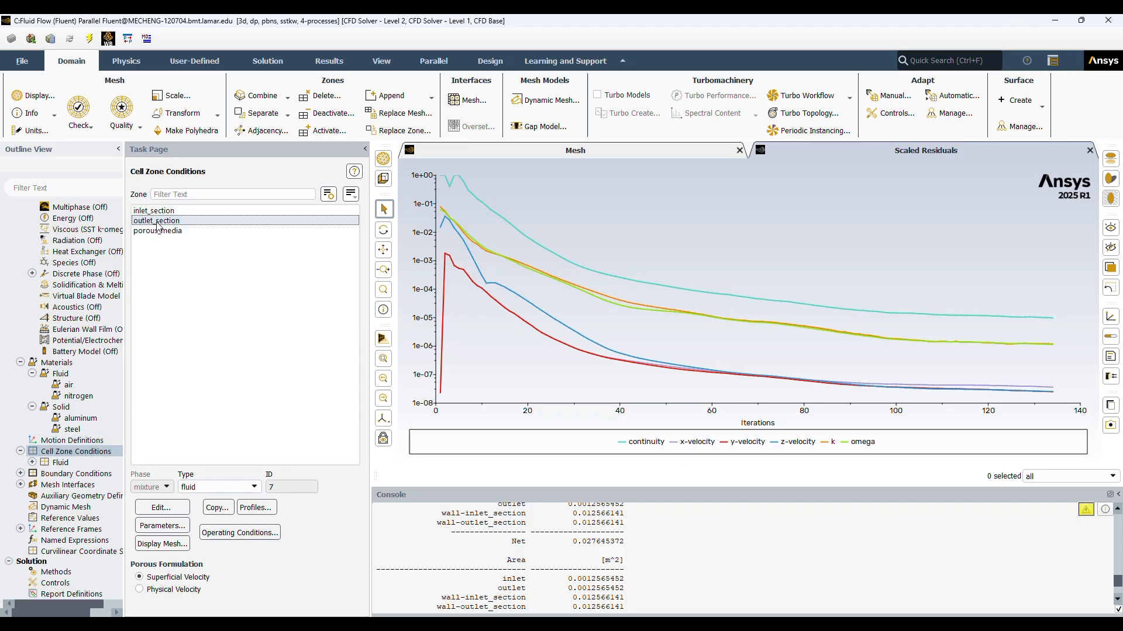
{"action": "left_click", "coordinate": [157, 231]}
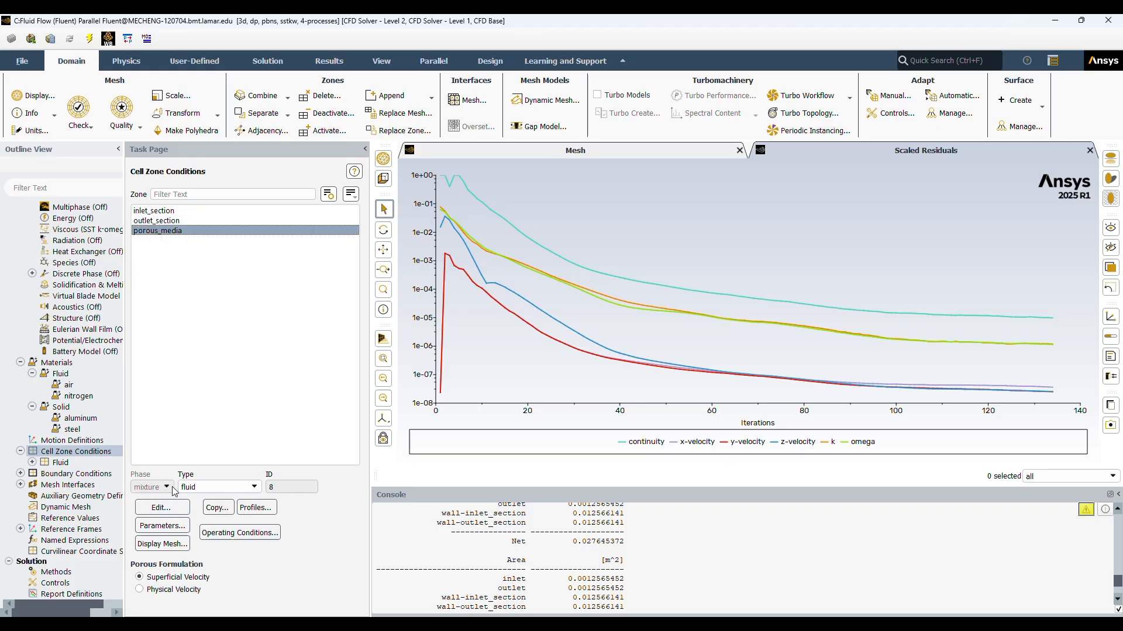
{"action": "left_click", "coordinate": [32, 463]}
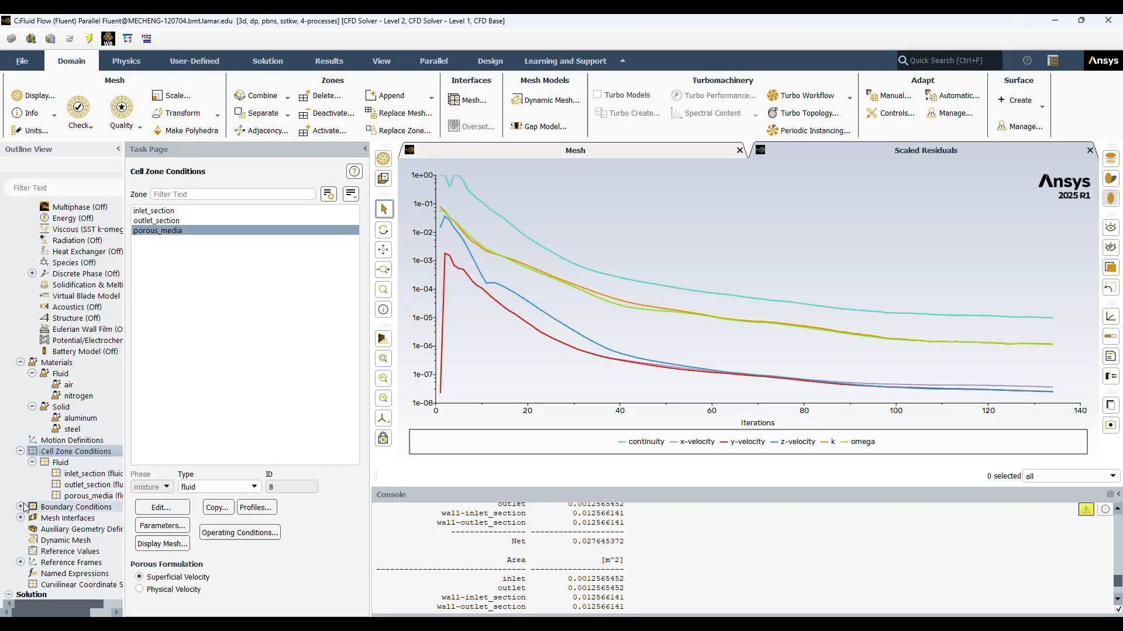
Step: Review the boundary condition settings of the inlet velocity inlet and the outlet pressure outlet
{"action": "left_click", "coordinate": [68, 508]}
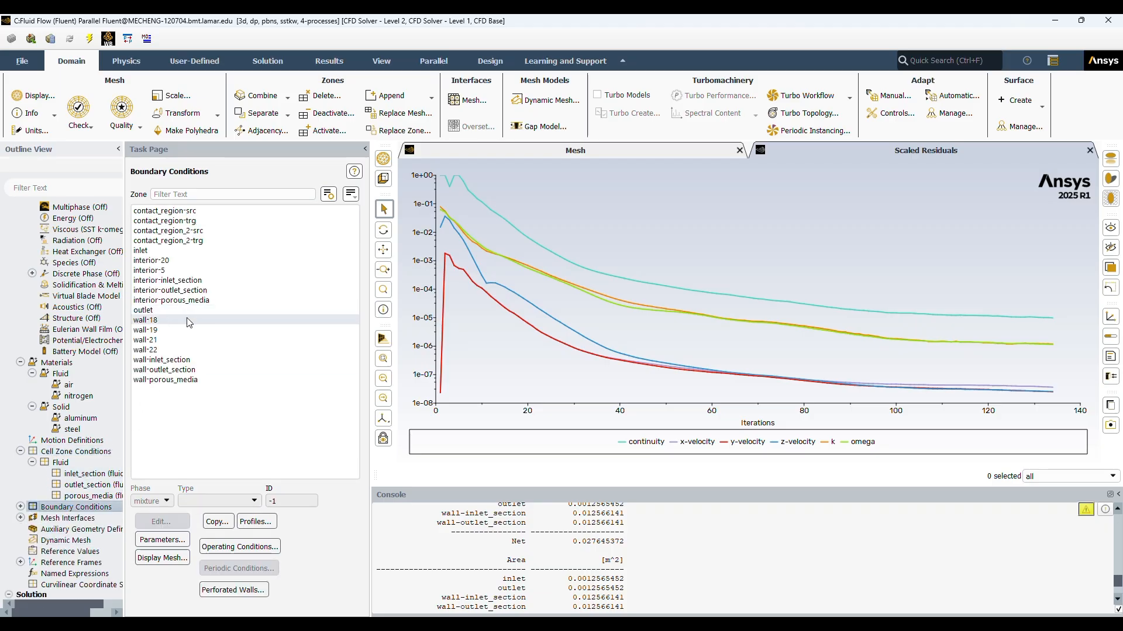
{"action": "left_click", "coordinate": [145, 250]}
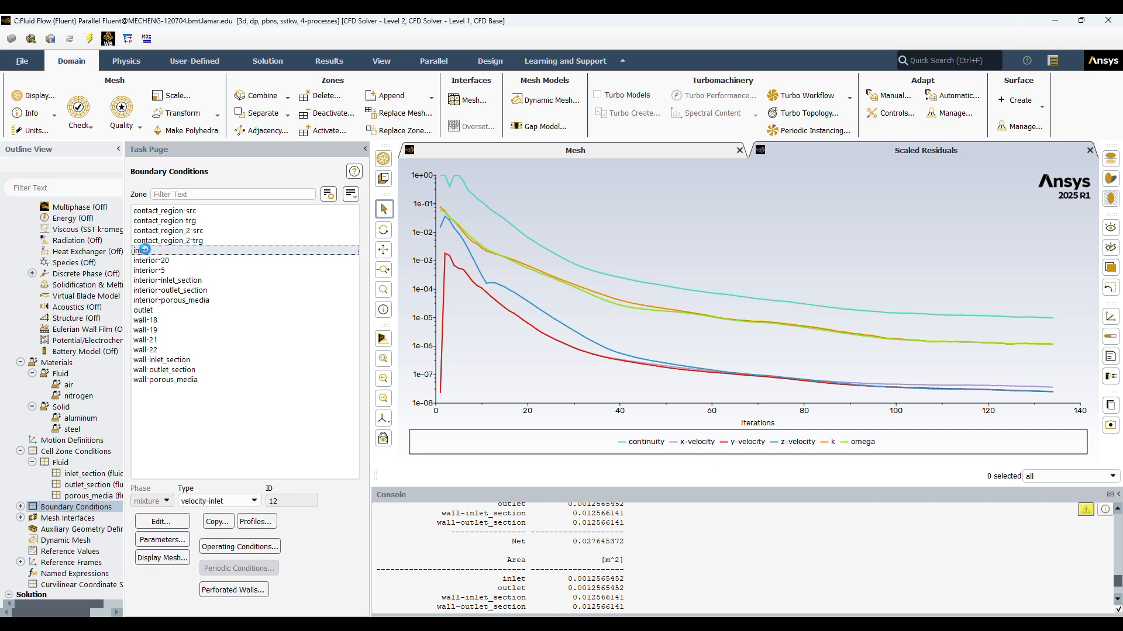
{"action": "left_click", "coordinate": [162, 521]}
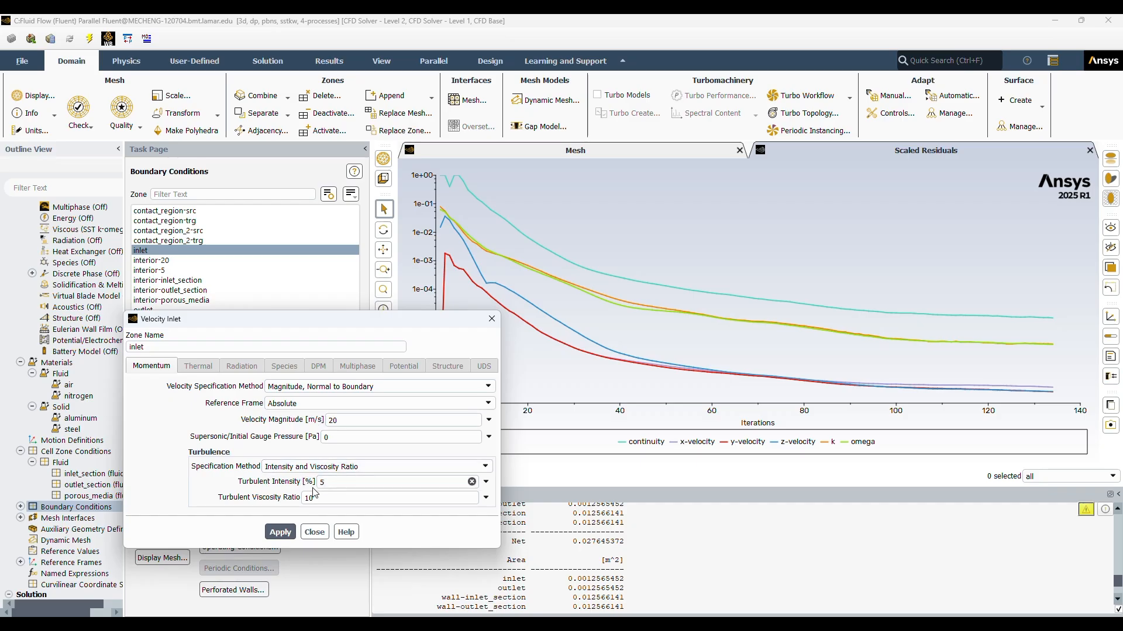
{"action": "left_click", "coordinate": [314, 533]}
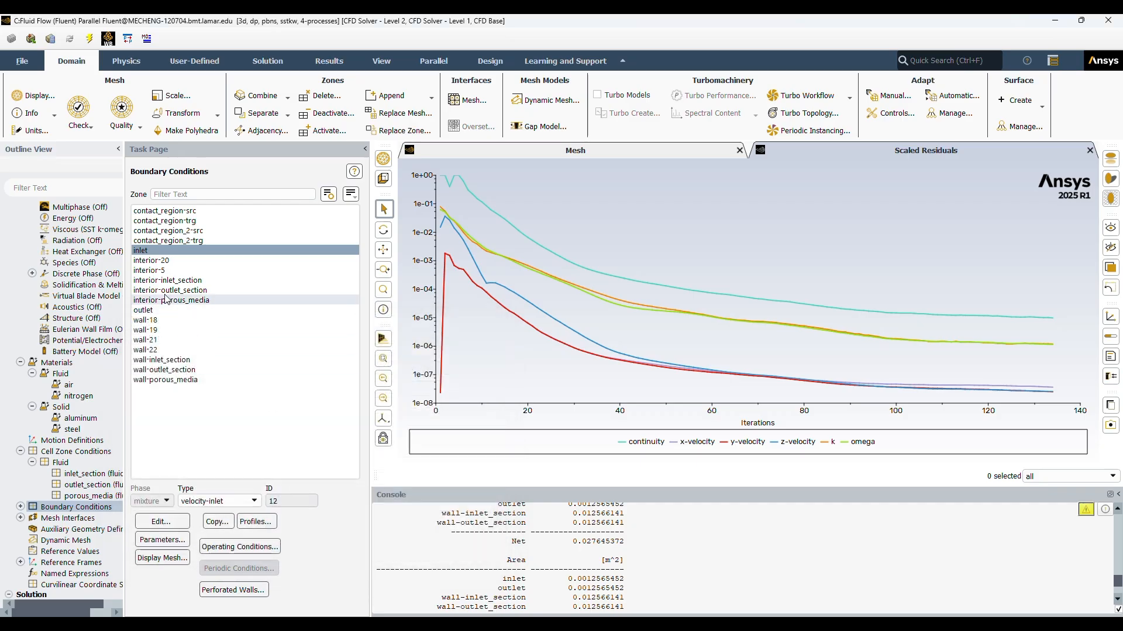
{"action": "left_click", "coordinate": [144, 309]}
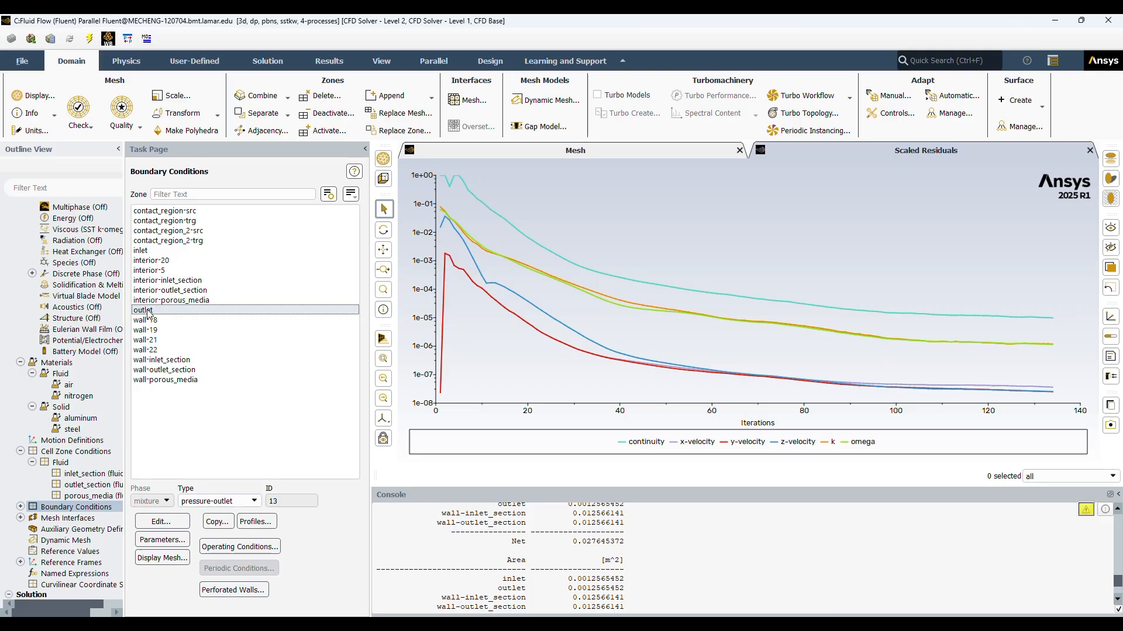
{"action": "double_click", "coordinate": [146, 309]}
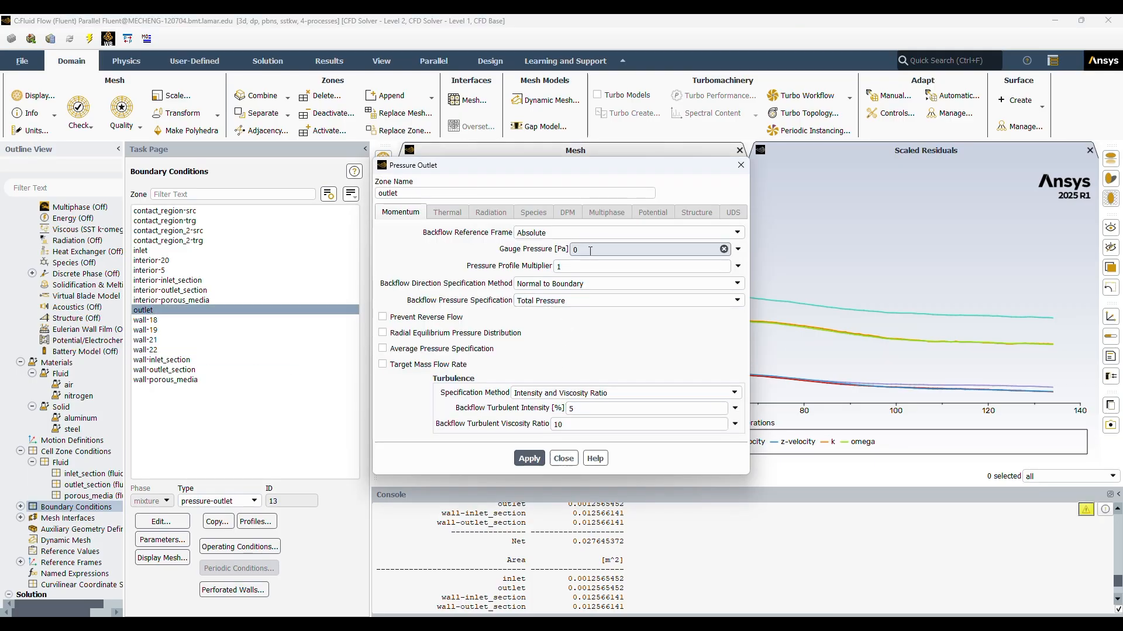
{"action": "left_click", "coordinate": [741, 165]}
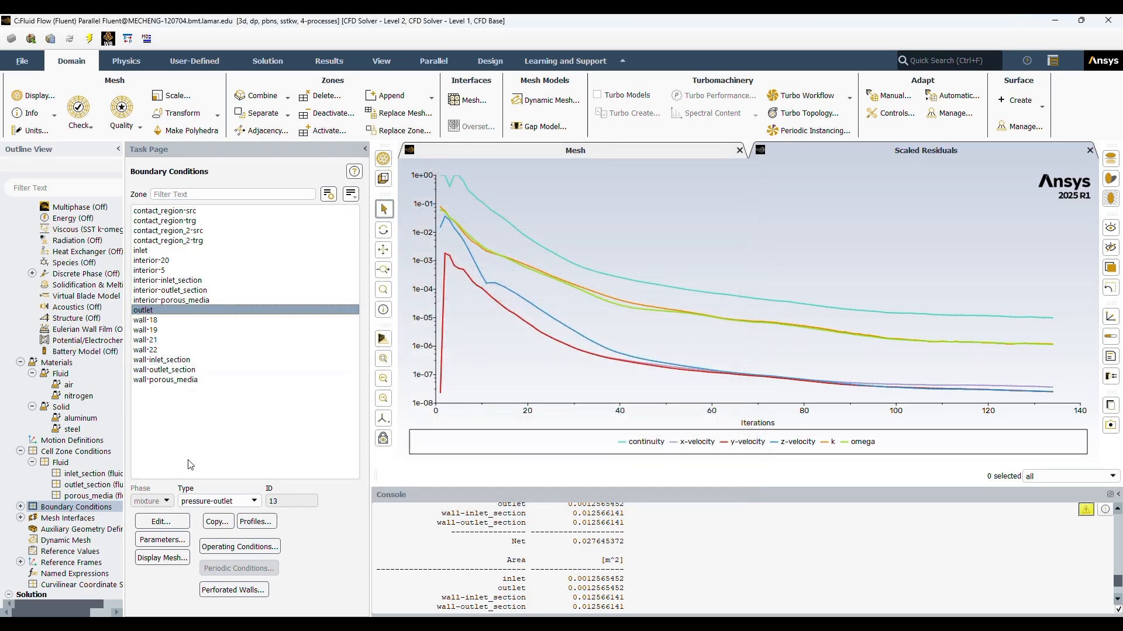
Step: List the mesh interfaces and examine the solution methods for pressure-velocity coupling and spatial discretization
{"action": "left_click", "coordinate": [20, 518]}
{"action": "scroll", "coordinate": [85, 522], "scroll_direction": "down", "scroll_amount": 6}
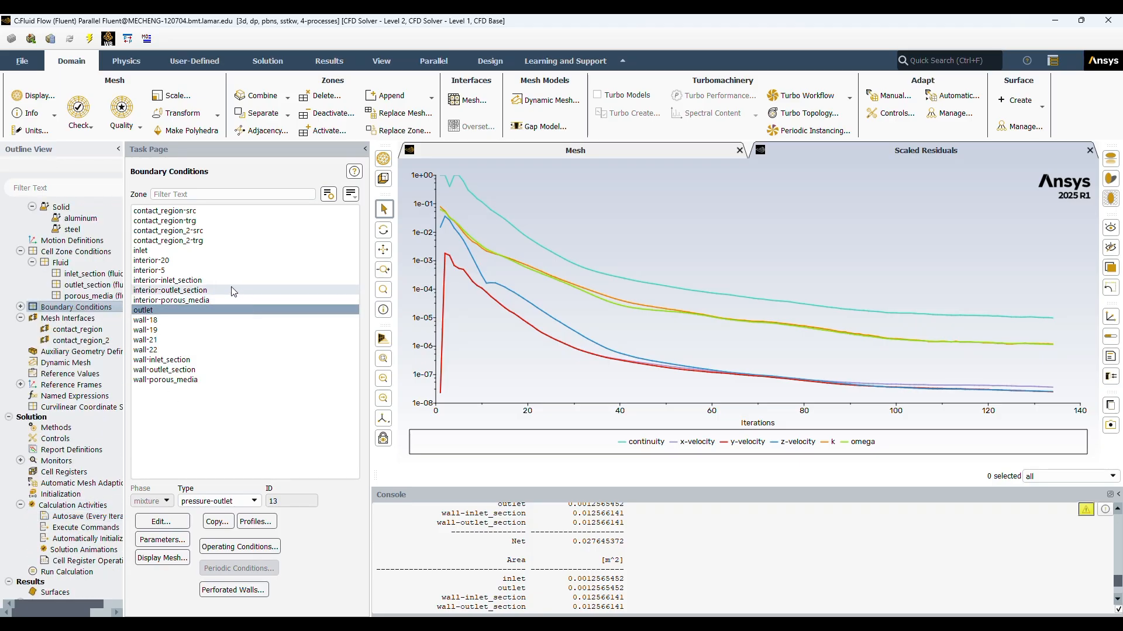
{"action": "left_click", "coordinate": [62, 430]}
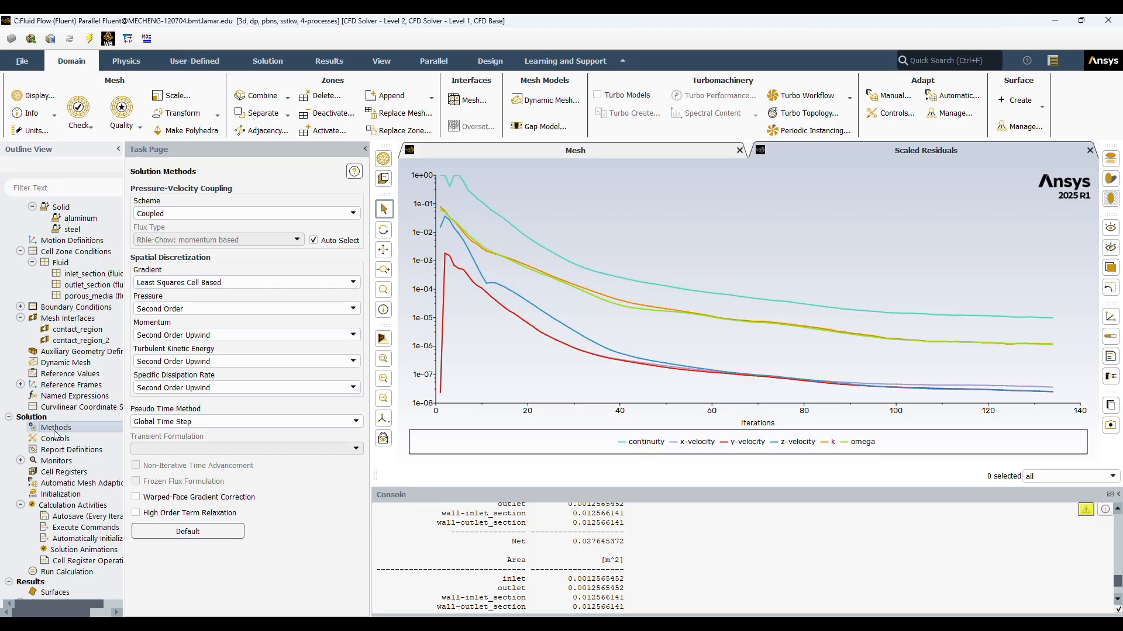
Step: Review the convergence criteria of the residual monitors and close their settings without changes
{"action": "double_click", "coordinate": [73, 462]}
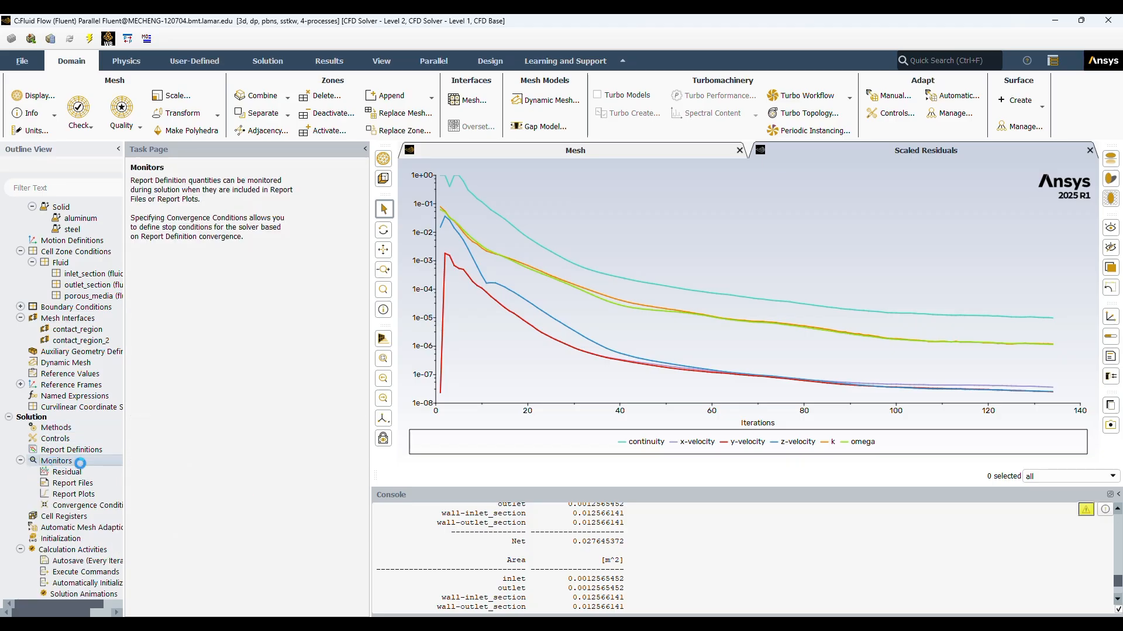
{"action": "left_click", "coordinate": [66, 472]}
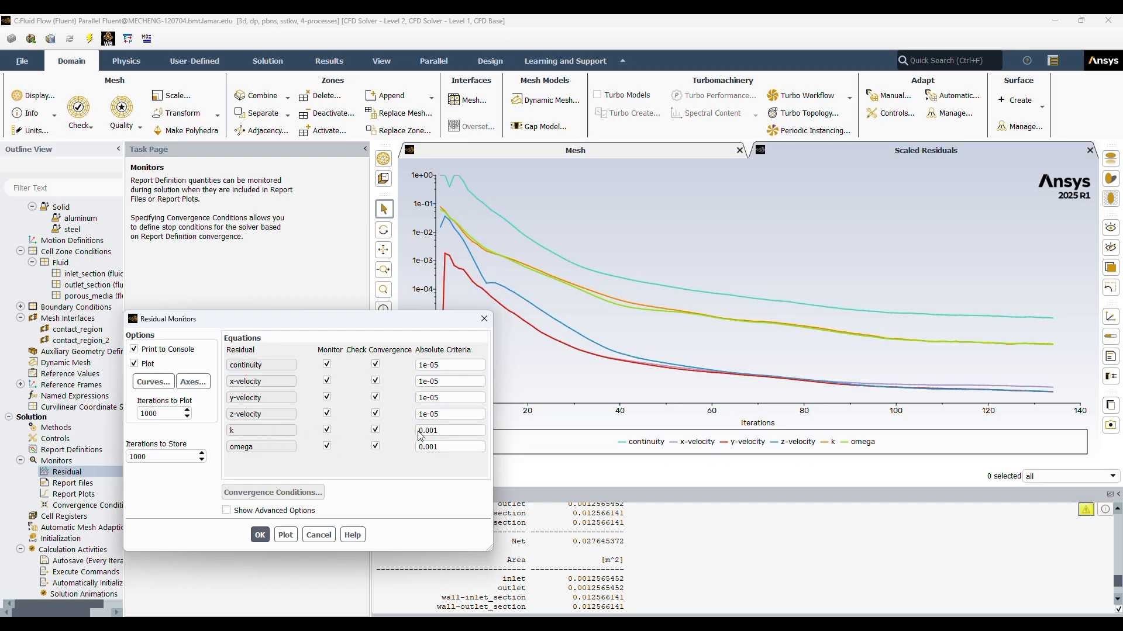
{"action": "left_click", "coordinate": [318, 541]}
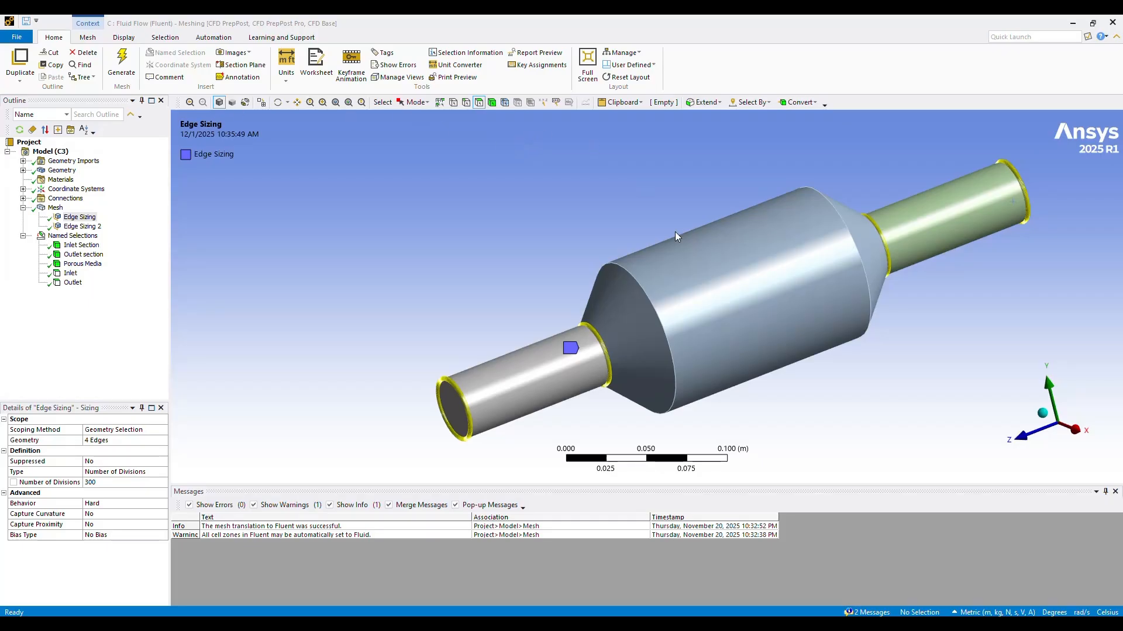
Step: Switch to Ansys Meshing, display the converter's mesh and examine its surface elements and element statistics
{"action": "left_click", "coordinate": [54, 207]}
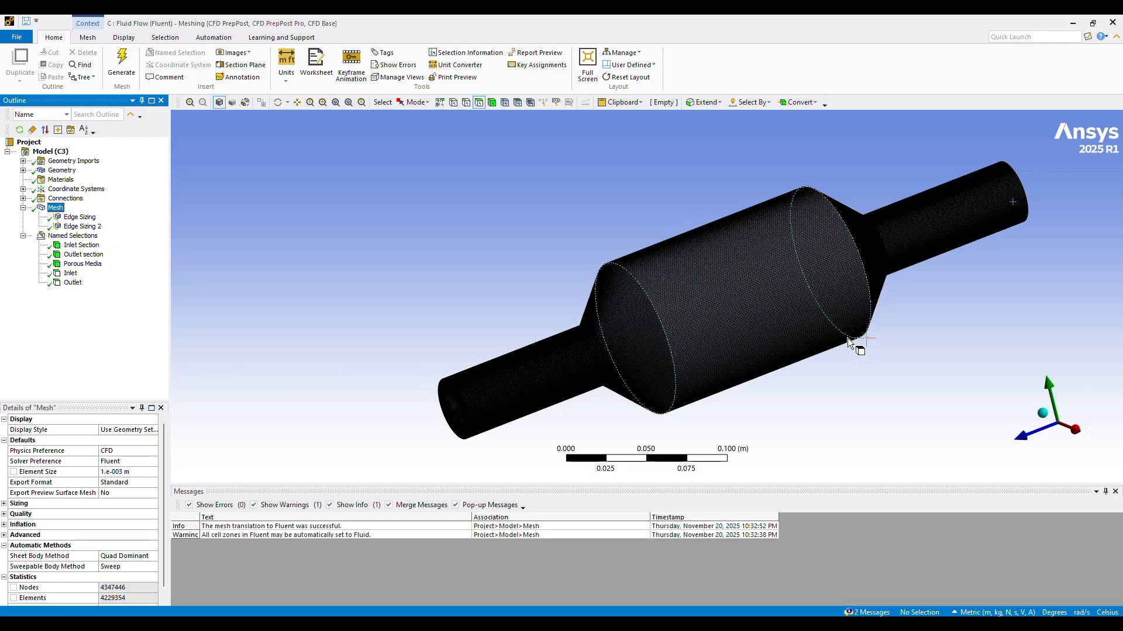
{"action": "scroll", "coordinate": [801, 346], "scroll_direction": "up", "scroll_amount": 1}
{"action": "scroll", "coordinate": [800, 349], "scroll_direction": "up", "scroll_amount": 4}
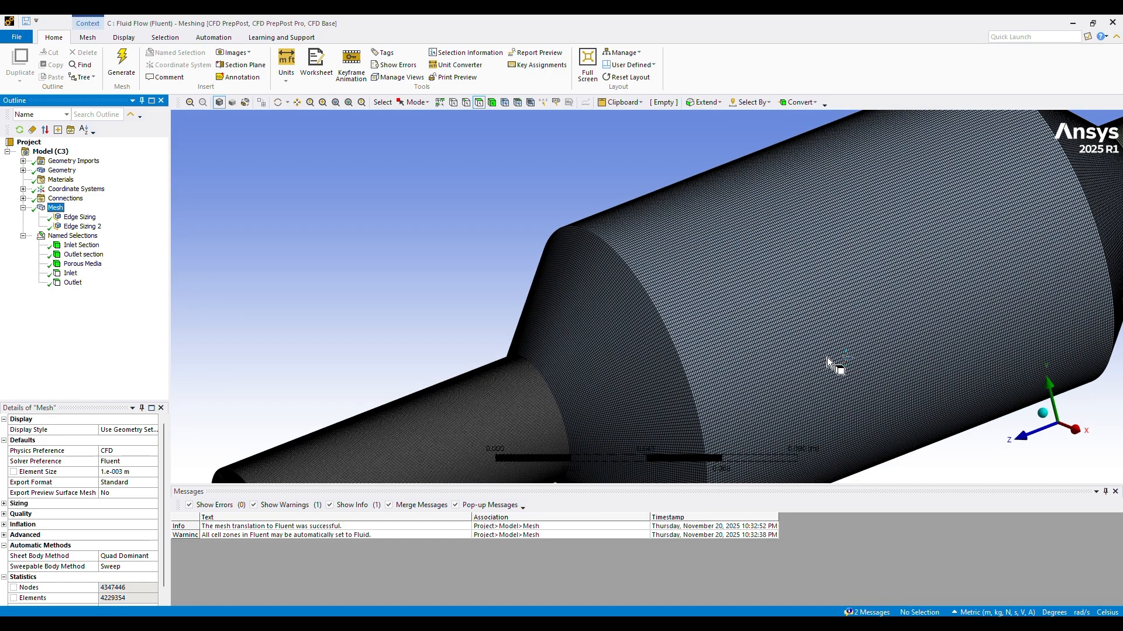
{"action": "scroll", "coordinate": [827, 356], "scroll_direction": "down", "scroll_amount": 3}
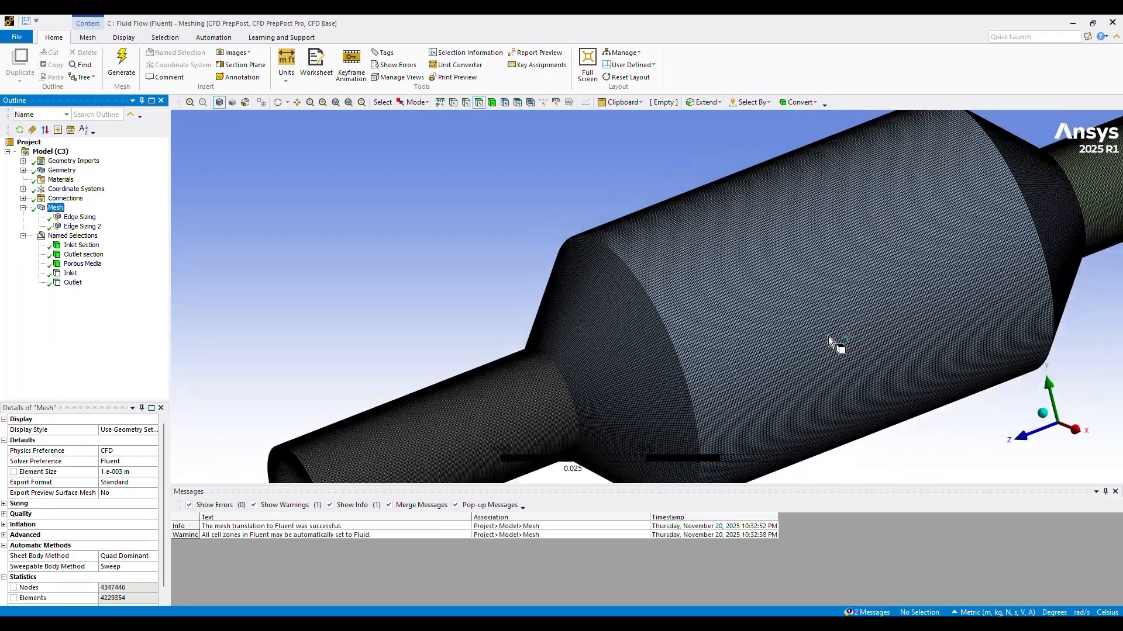
{"action": "scroll", "coordinate": [602, 373], "scroll_direction": "down", "scroll_amount": 4}
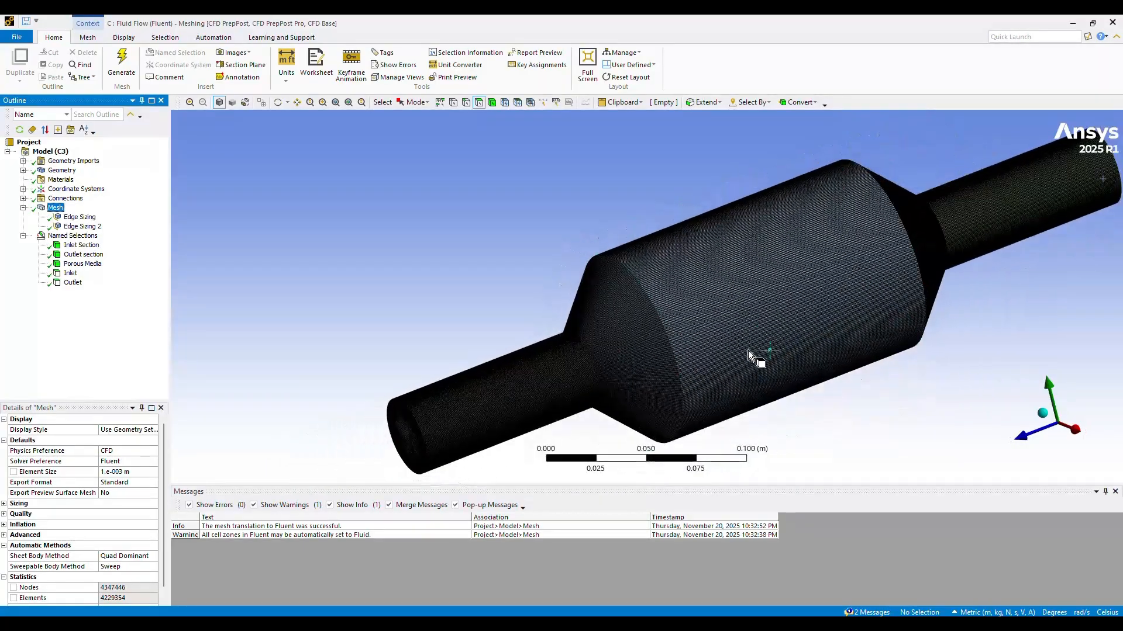
{"action": "scroll", "coordinate": [853, 330], "scroll_direction": "down", "scroll_amount": 2}
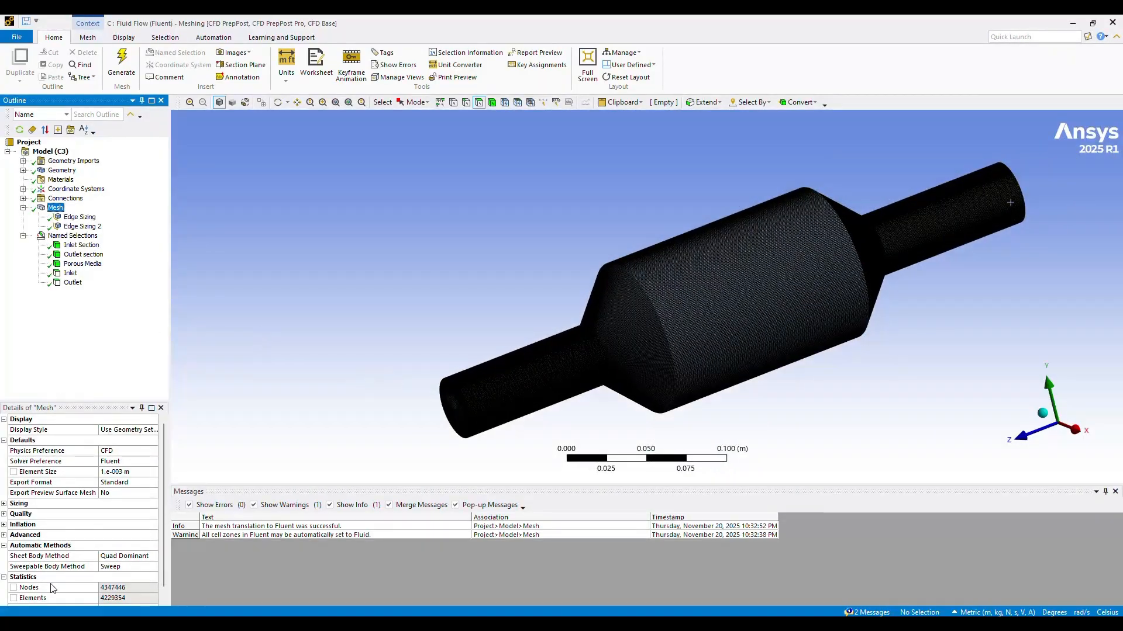
{"action": "left_click", "coordinate": [116, 601]}
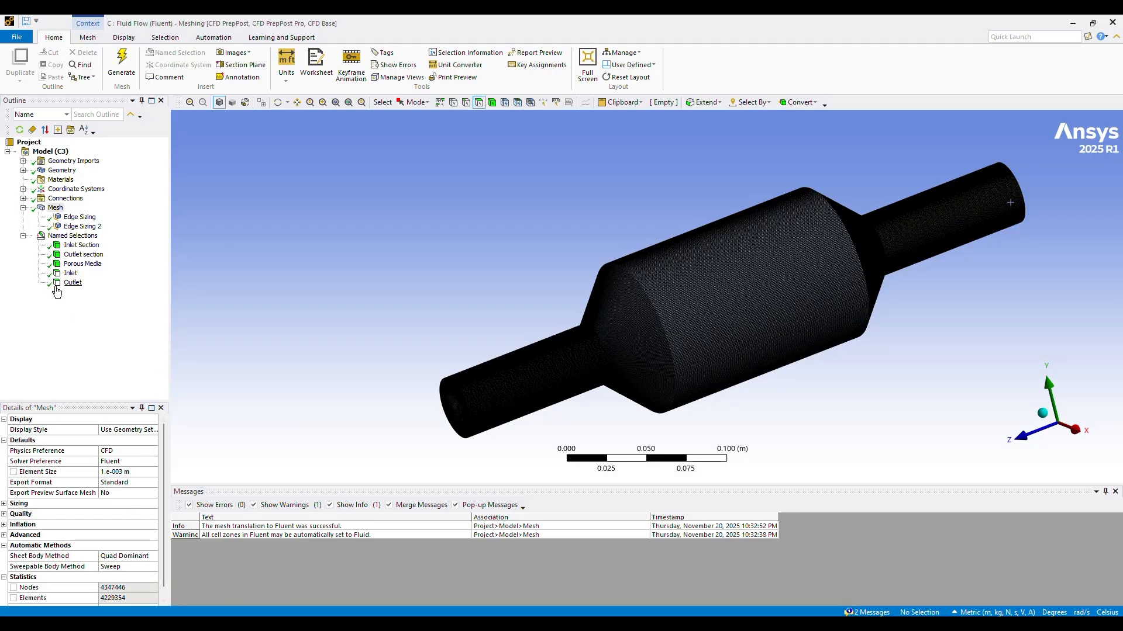
Step: Check the scoped geometry of the Inlet Section, Outlet section, Porous Media, Inlet and Outlet named selections
{"action": "left_click", "coordinate": [83, 246]}
{"action": "left_click", "coordinate": [83, 256]}
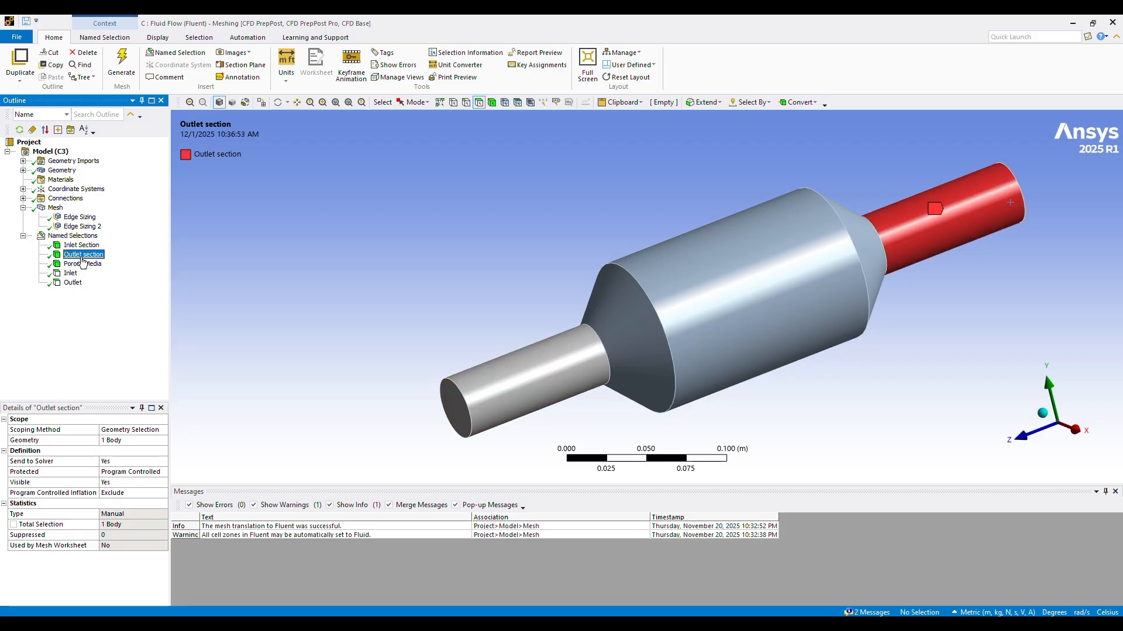
{"action": "left_click", "coordinate": [82, 265]}
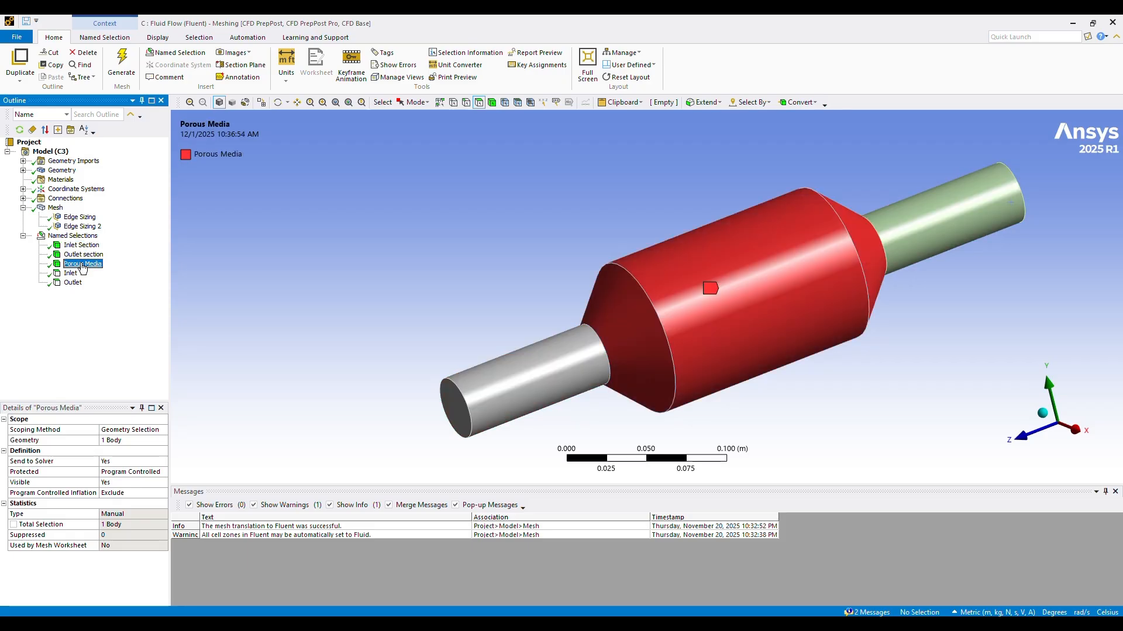
{"action": "left_click", "coordinate": [70, 273]}
{"action": "left_click", "coordinate": [73, 282]}
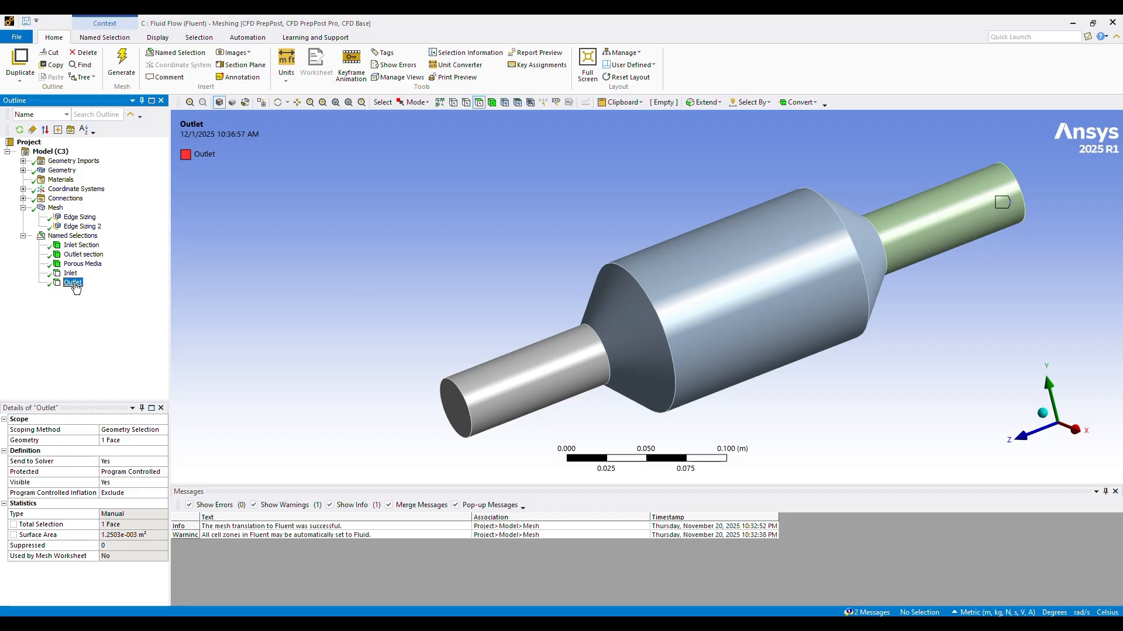
{"action": "middle_click_drag", "start_coordinate": [921, 276], "coordinate": [977, 323]}
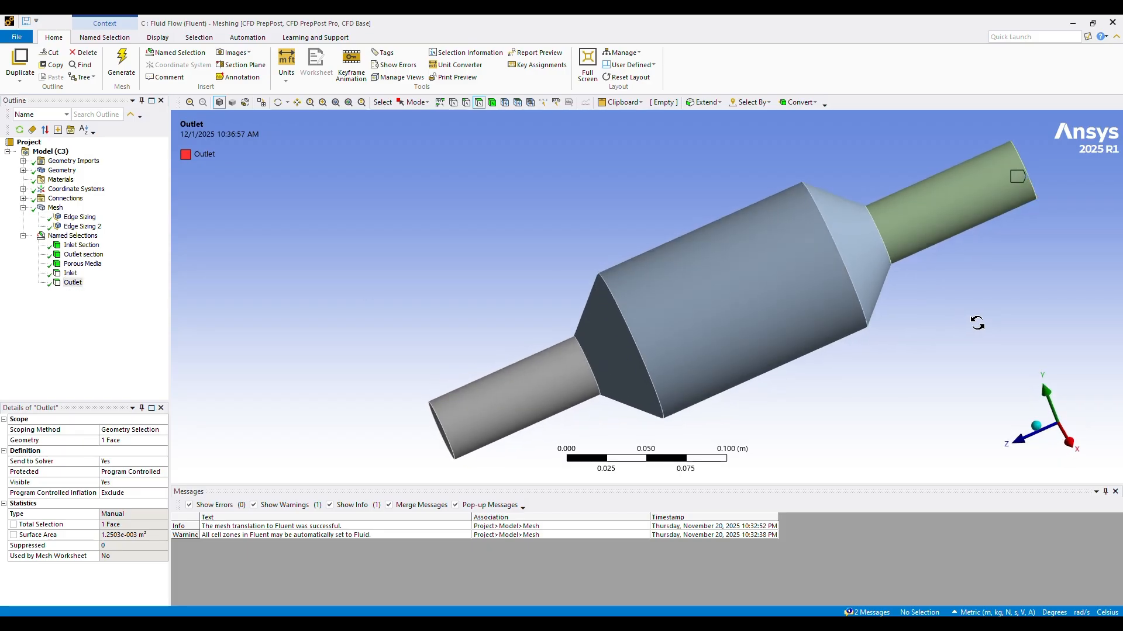
{"action": "scroll", "coordinate": [973, 331], "scroll_direction": "down", "scroll_amount": 1}
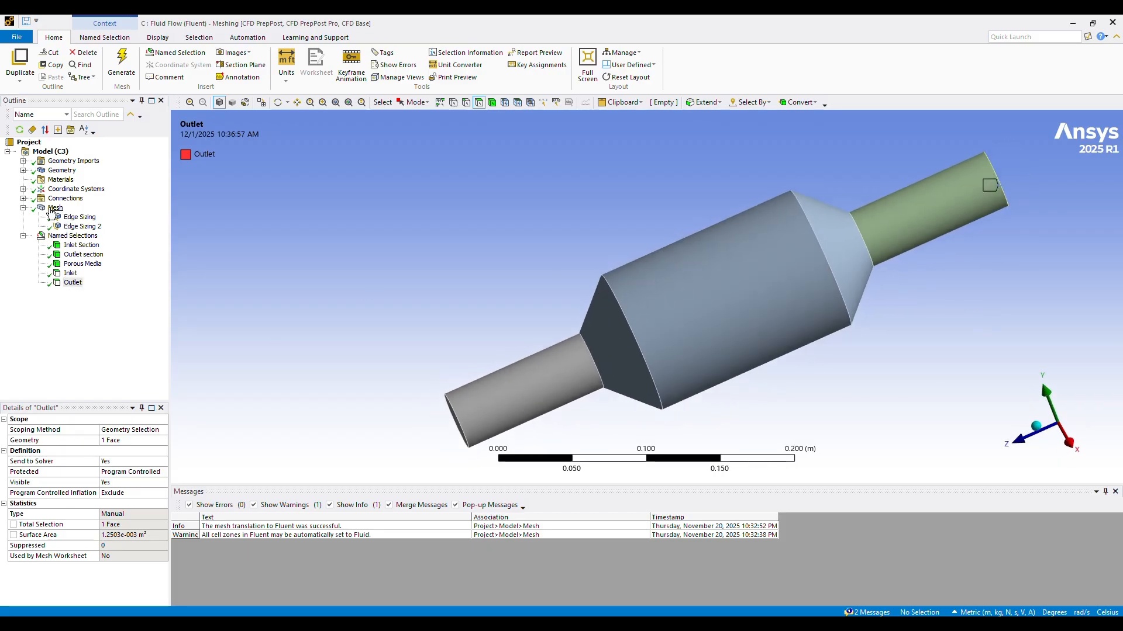
Step: Display the converter's mesh again and compare it with the mesh of Fluid Flow system B
{"action": "left_click", "coordinate": [55, 208]}
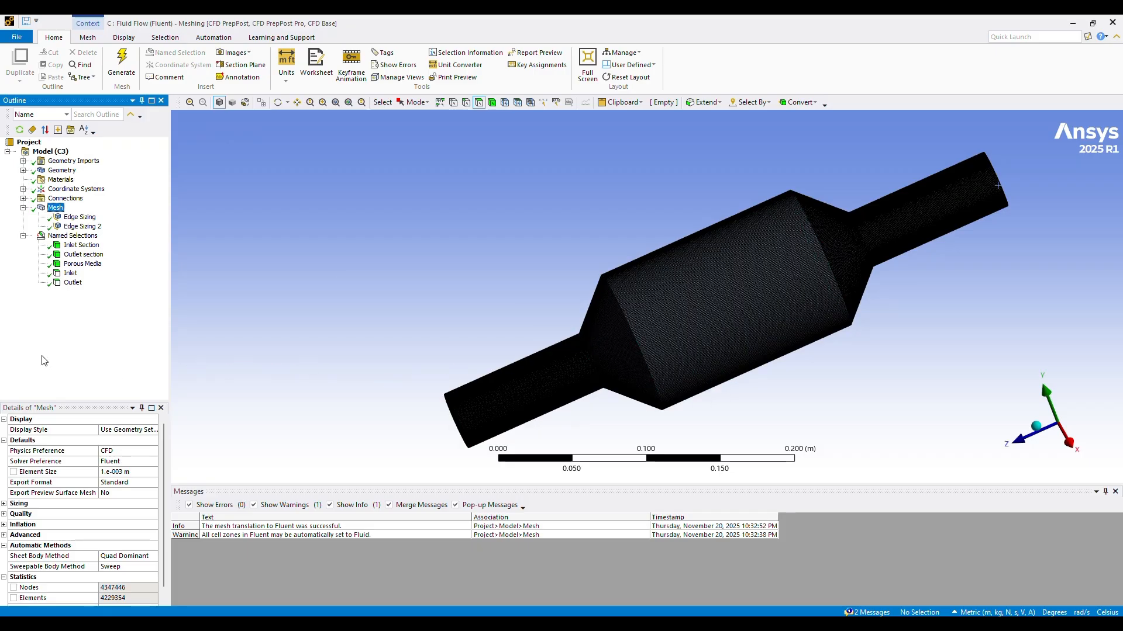
{"action": "middle_click_drag", "start_coordinate": [606, 384], "coordinate": [632, 383]}
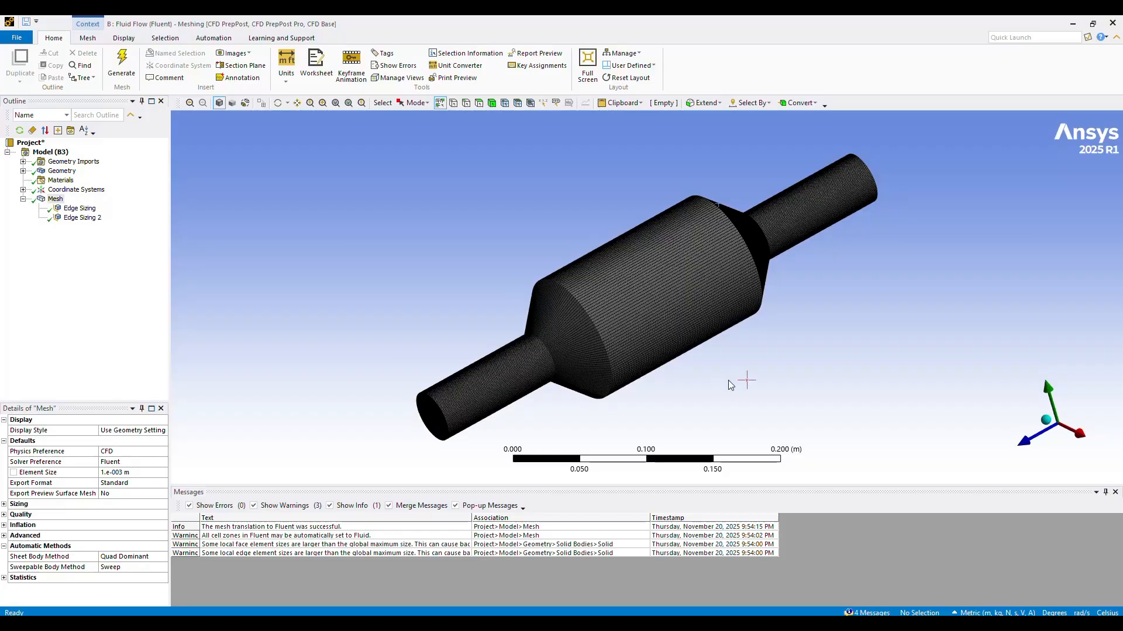
{"action": "mouse_move", "coordinate": [747, 381]}
{"action": "middle_mouse_down"}
{"action": "mouse_move", "coordinate": [647, 323]}
{"action": "mouse_move", "coordinate": [645, 282]}
{"action": "mouse_move", "coordinate": [689, 345]}
{"action": "mouse_move", "coordinate": [750, 386]}
{"action": "middle_mouse_up"}
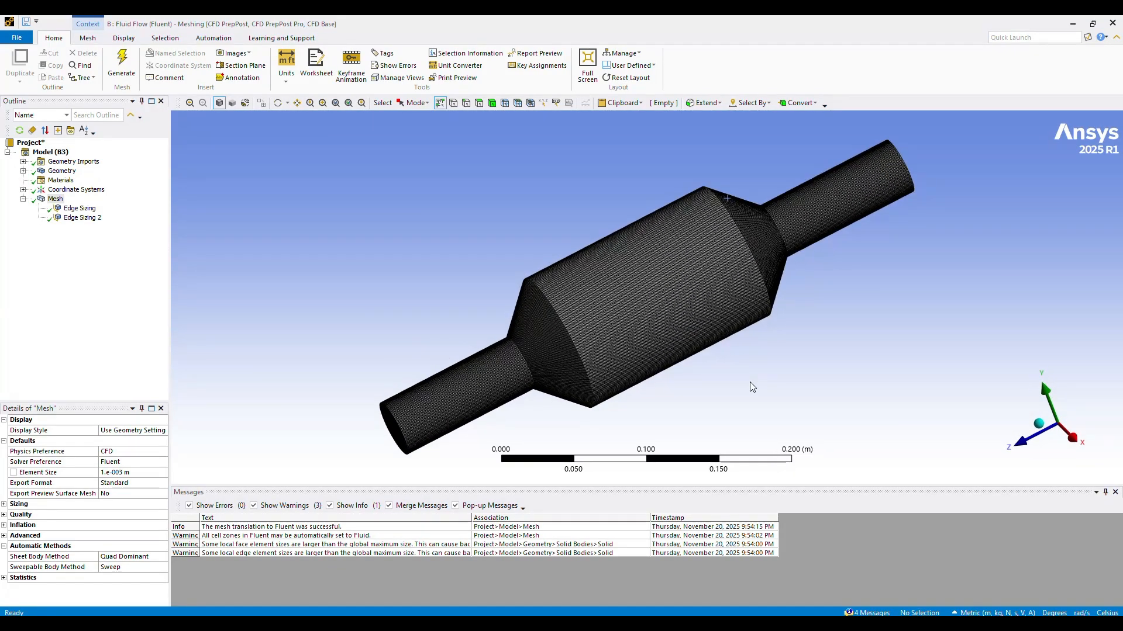
{"action": "scroll", "coordinate": [750, 385], "scroll_direction": "down", "scroll_amount": 2}
{"action": "scroll", "coordinate": [438, 310], "scroll_direction": "down", "scroll_amount": 1}
{"action": "scroll", "coordinate": [439, 308], "scroll_direction": "up", "scroll_amount": 1}
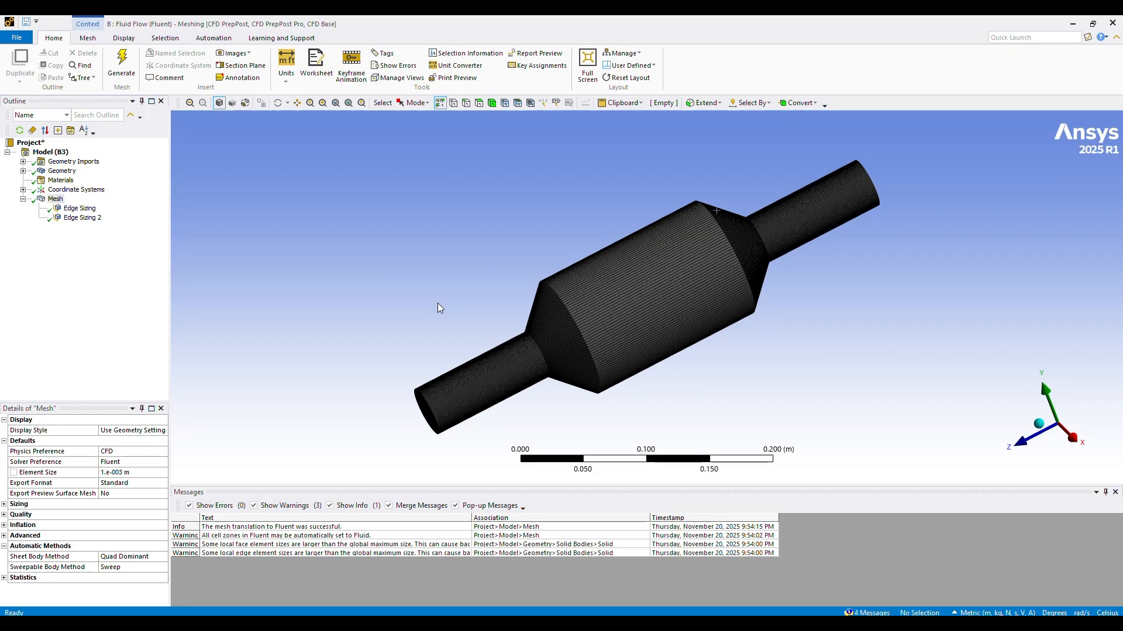
{"action": "middle_click_drag", "start_coordinate": [503, 252], "coordinate": [534, 250]}
{"action": "middle_click_drag", "start_coordinate": [329, 330], "coordinate": [314, 329]}
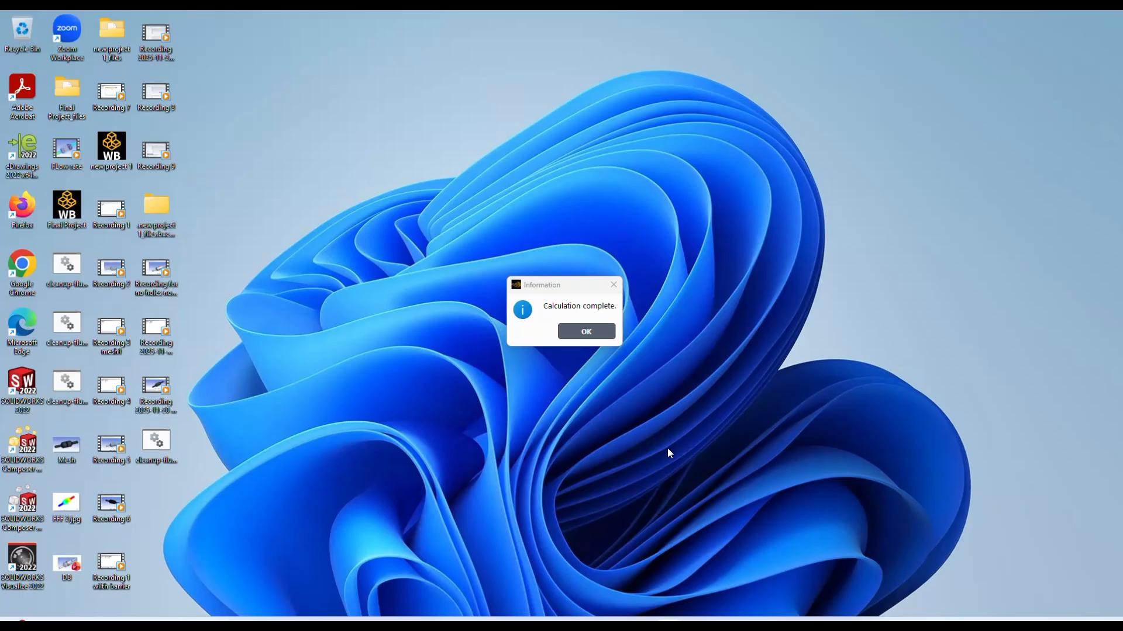
Step: Dismiss the calculation-complete message, switch back to Fluent and open the Surface Integrals report
{"action": "left_click", "coordinate": [585, 332]}
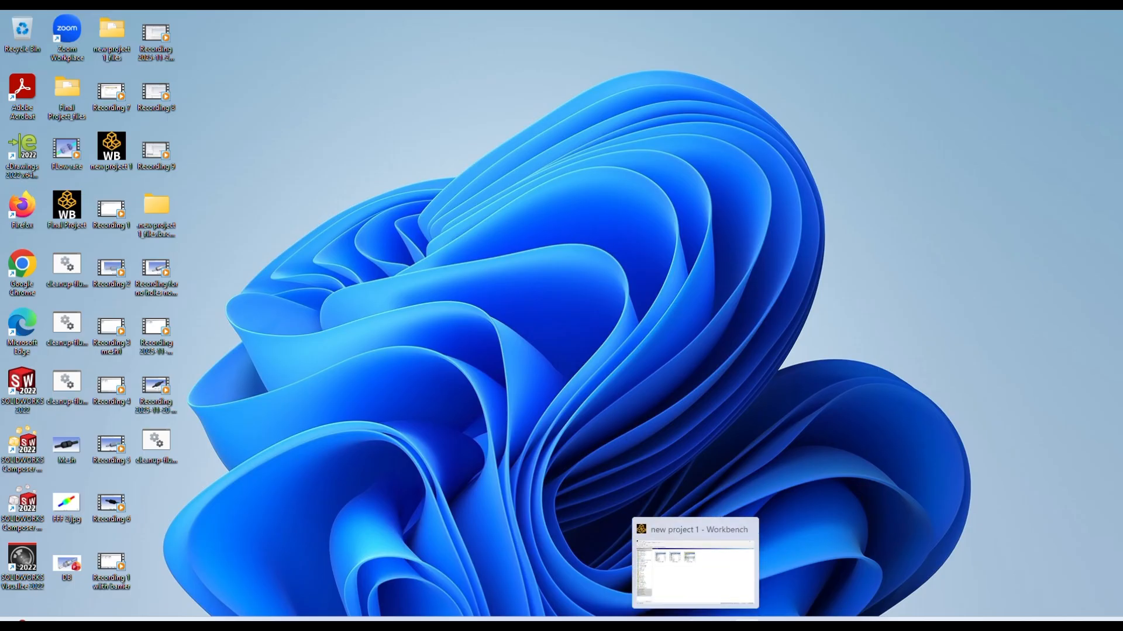
{"action": "left_click", "coordinate": [747, 621]}
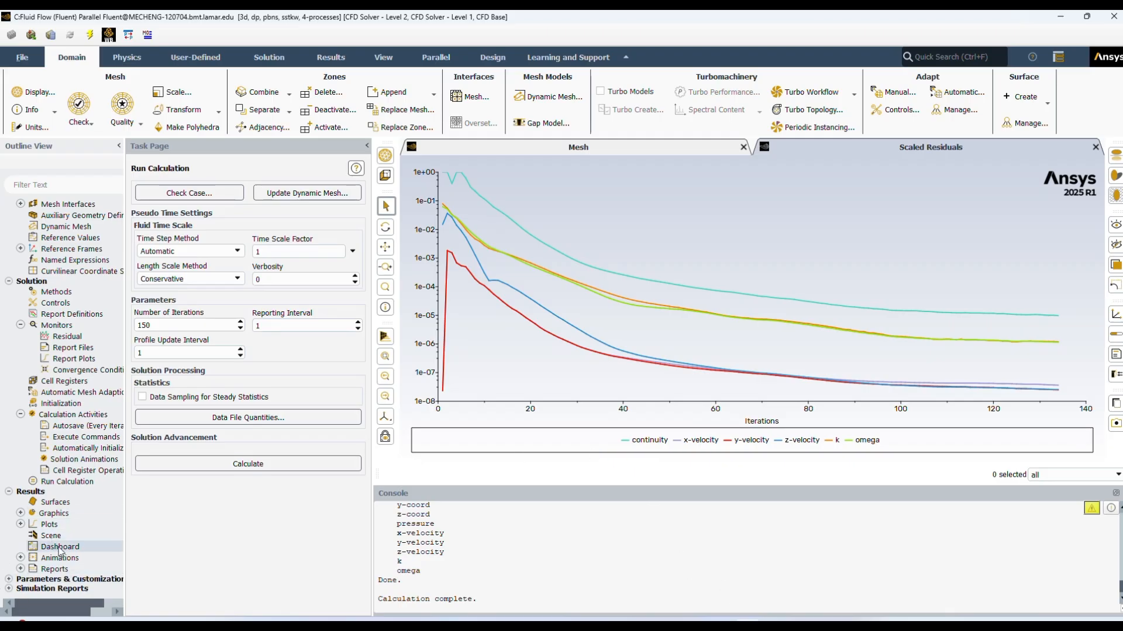
{"action": "left_click", "coordinate": [52, 513]}
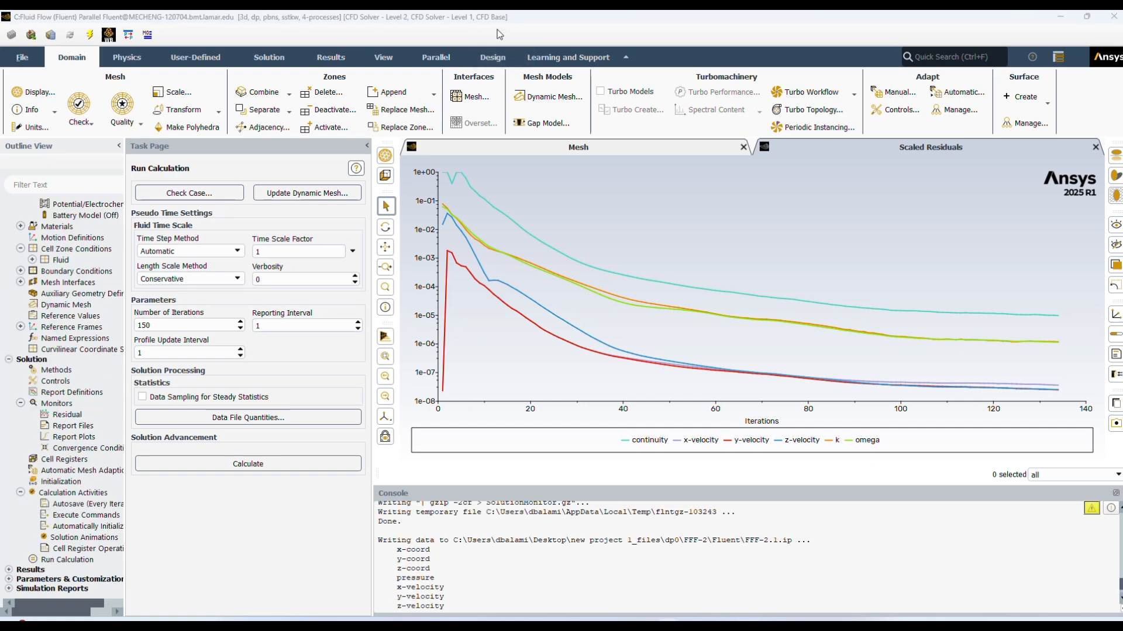
{"action": "left_click", "coordinate": [8, 569]}
{"action": "scroll", "coordinate": [35, 561], "scroll_direction": "down", "scroll_amount": 3}
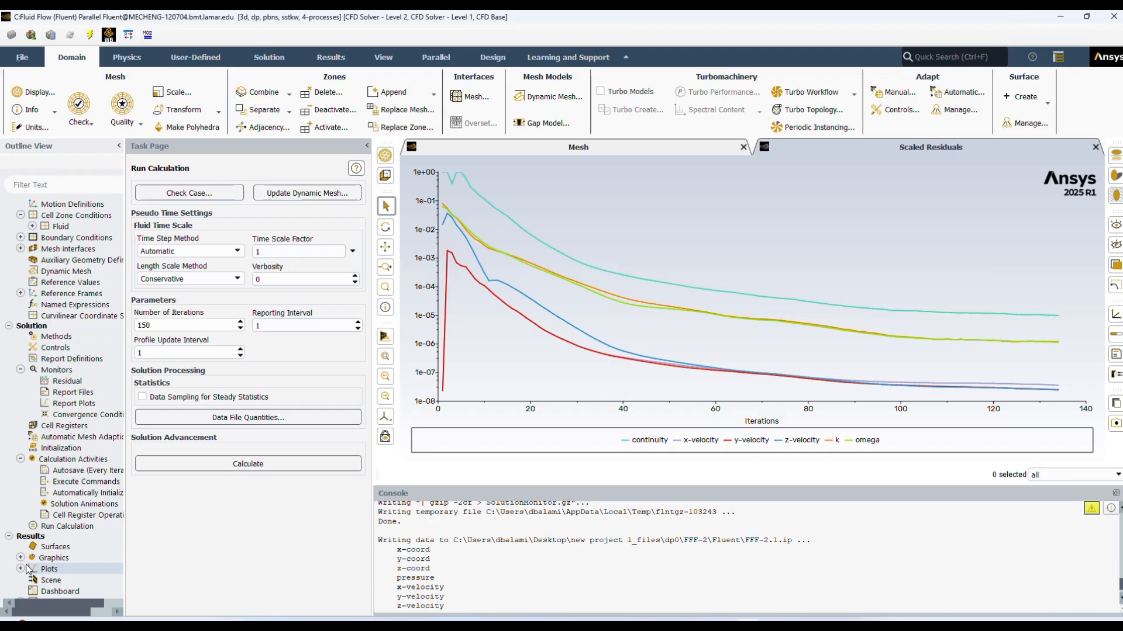
{"action": "scroll", "coordinate": [62, 560], "scroll_direction": "down", "scroll_amount": 2}
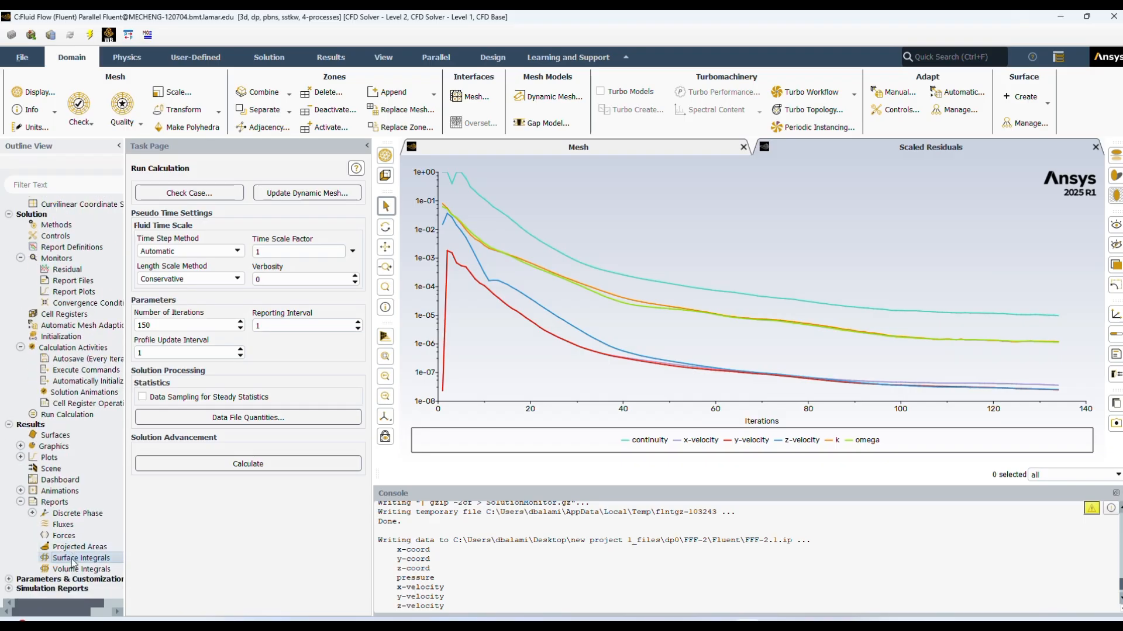
{"action": "double_click", "coordinate": [72, 559]}
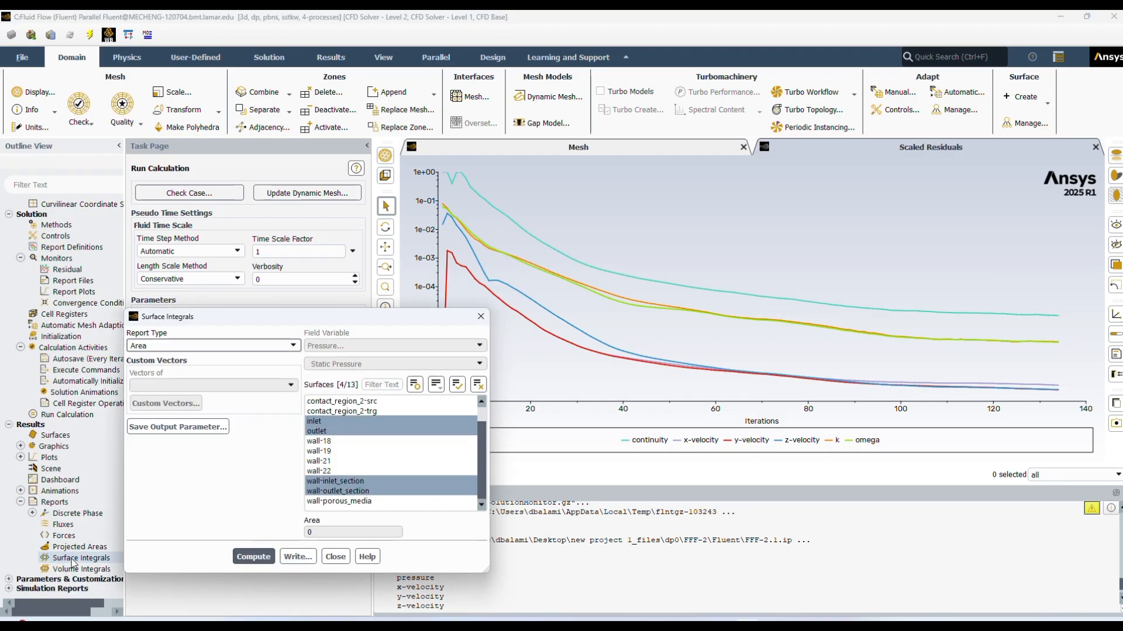
Step: Compute the areas of inlet, outlet, wall-inlet_section and wall-outlet_section, close the report settings and read the printed results
{"action": "left_click", "coordinate": [331, 423]}
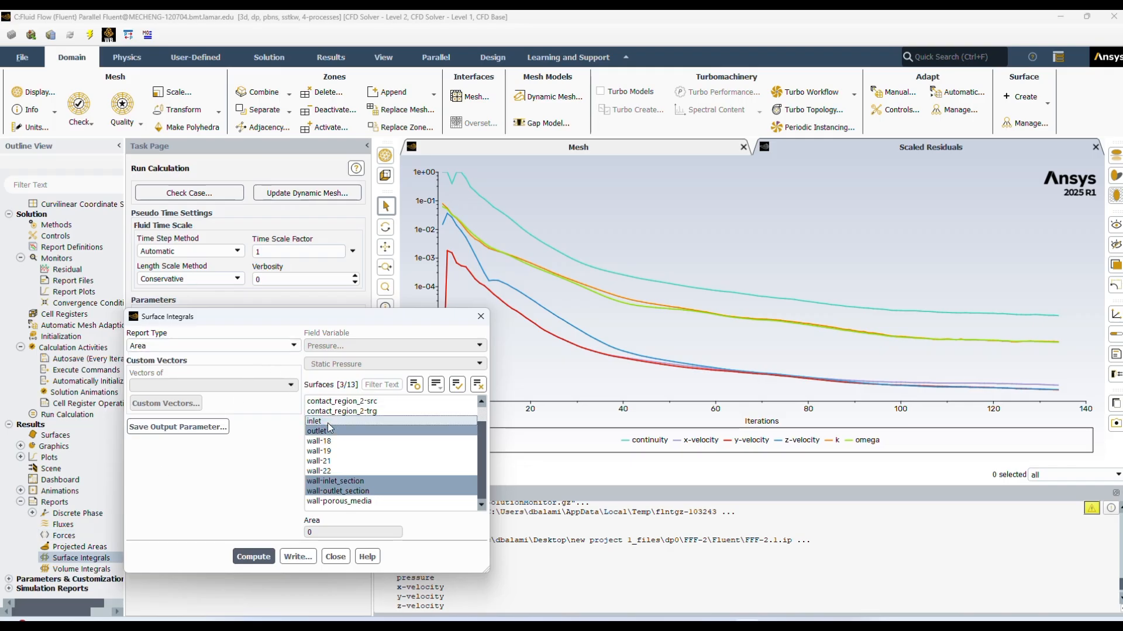
{"action": "left_click", "coordinate": [327, 421]}
{"action": "left_click", "coordinate": [329, 431]}
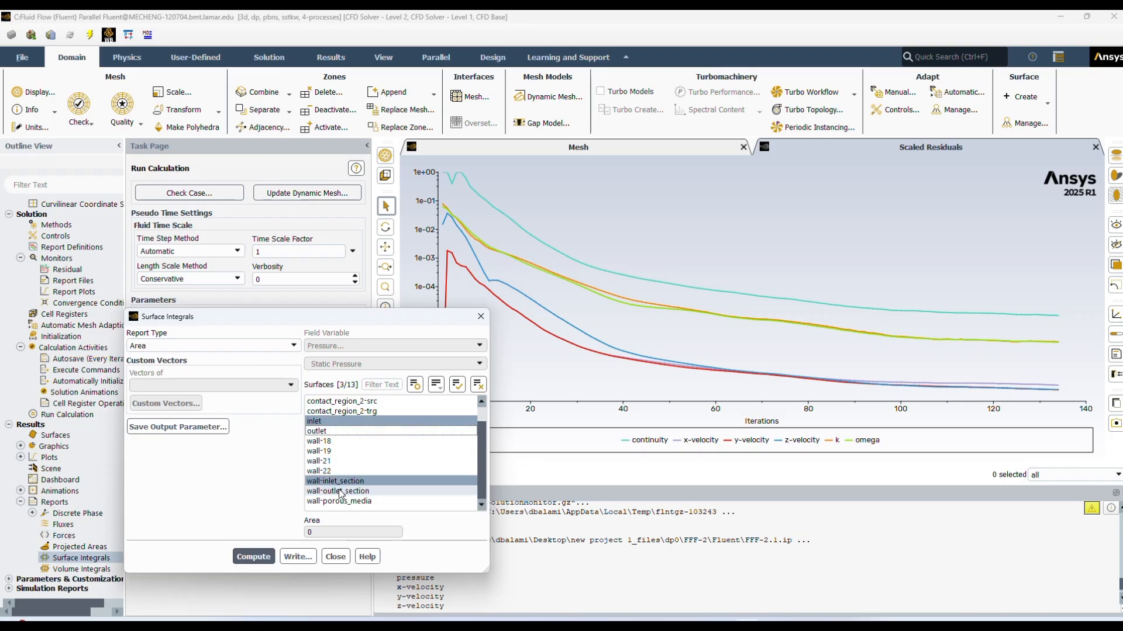
{"action": "left_click", "coordinate": [355, 482]}
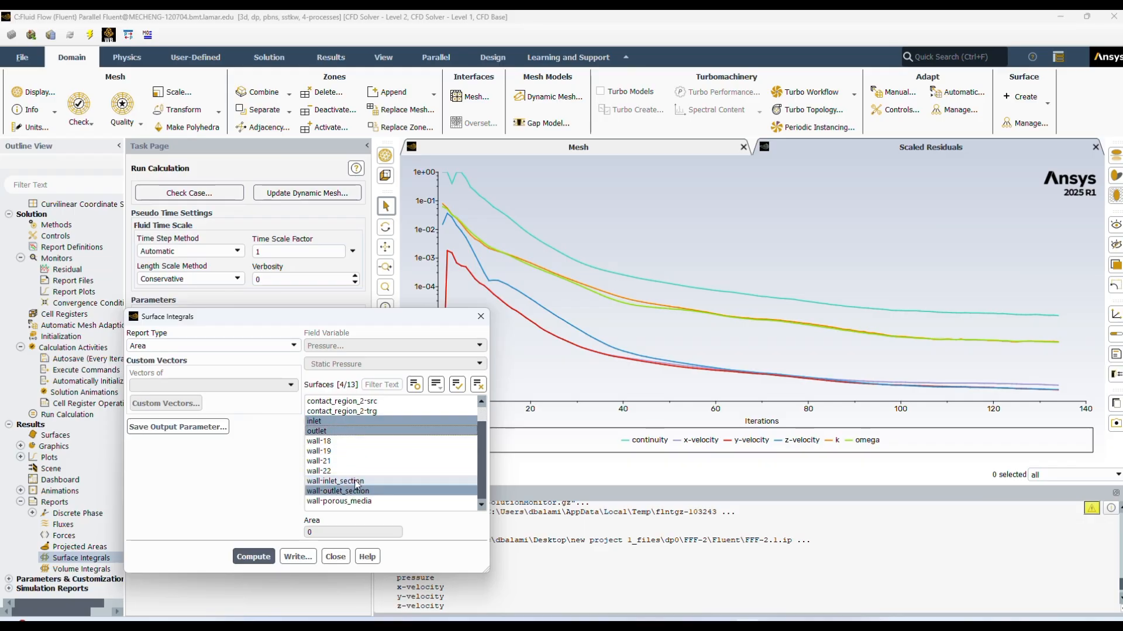
{"action": "left_click", "coordinate": [377, 483]}
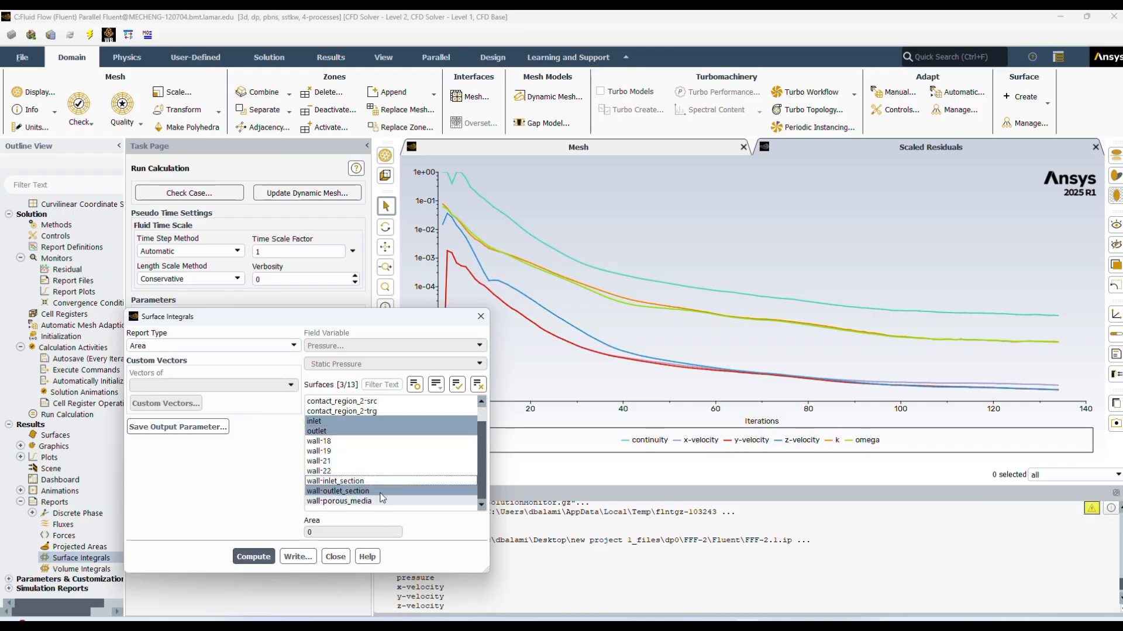
{"action": "left_click", "coordinate": [382, 492]}
{"action": "left_click", "coordinate": [396, 481]}
{"action": "left_click", "coordinate": [392, 491]}
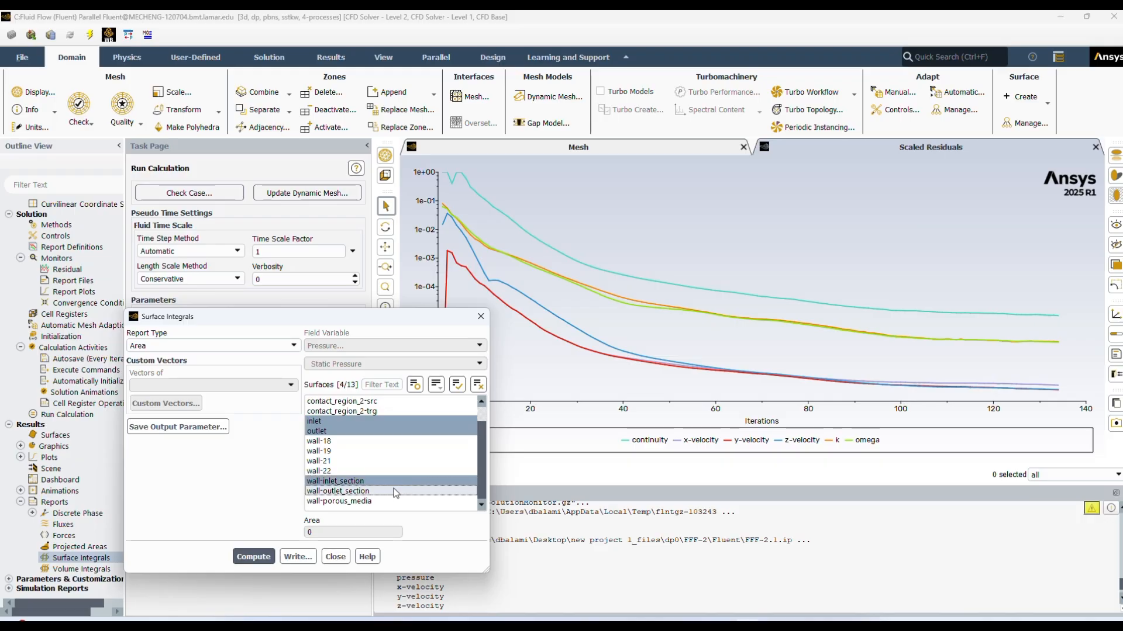
{"action": "left_click", "coordinate": [249, 559]}
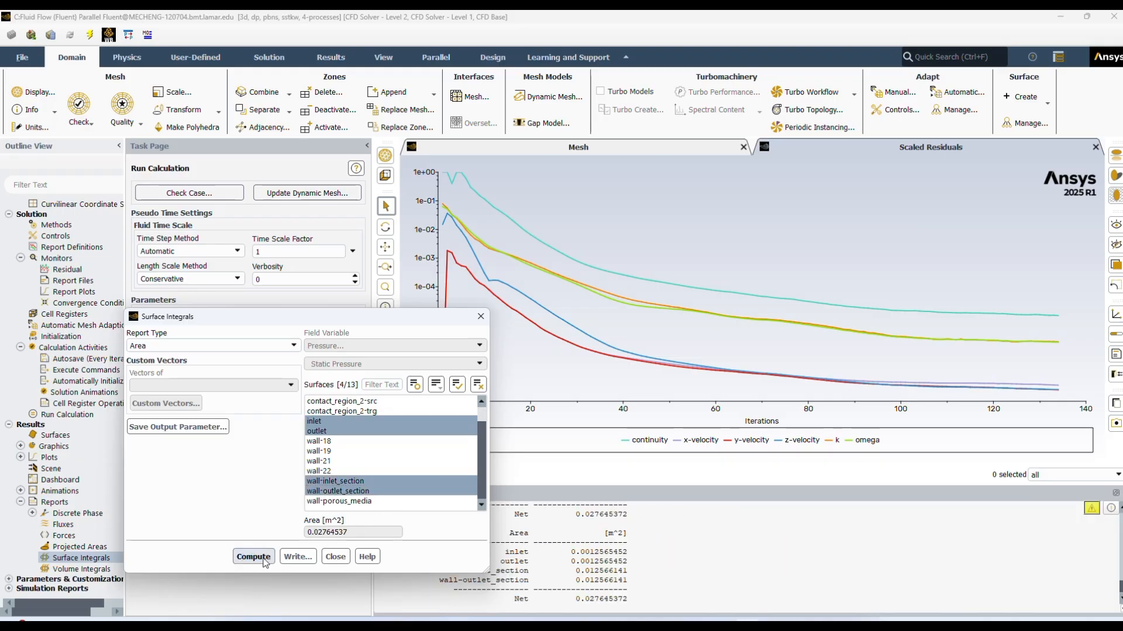
{"action": "left_click", "coordinate": [481, 318]}
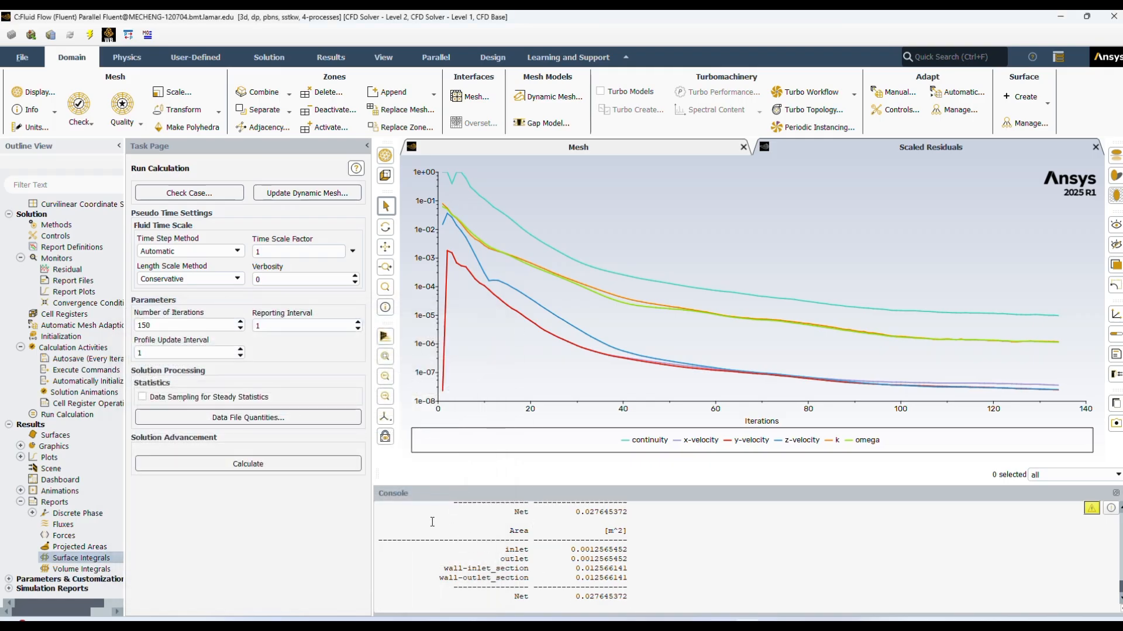
{"action": "left_click_drag", "start_coordinate": [407, 521], "coordinate": [630, 595]}
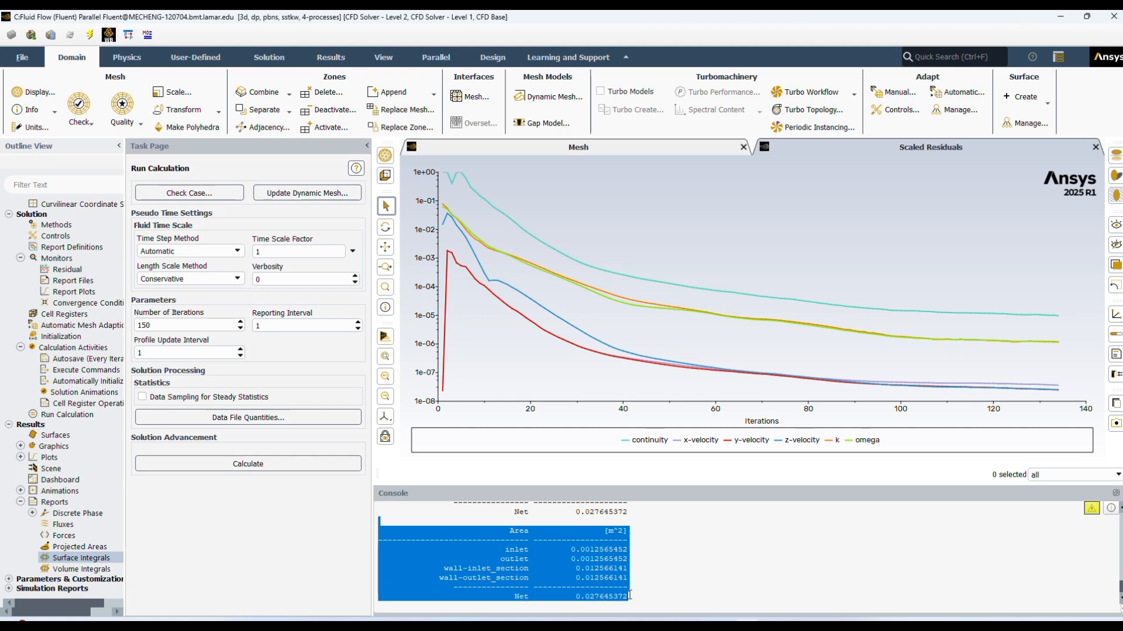
{"action": "left_click", "coordinate": [693, 580]}
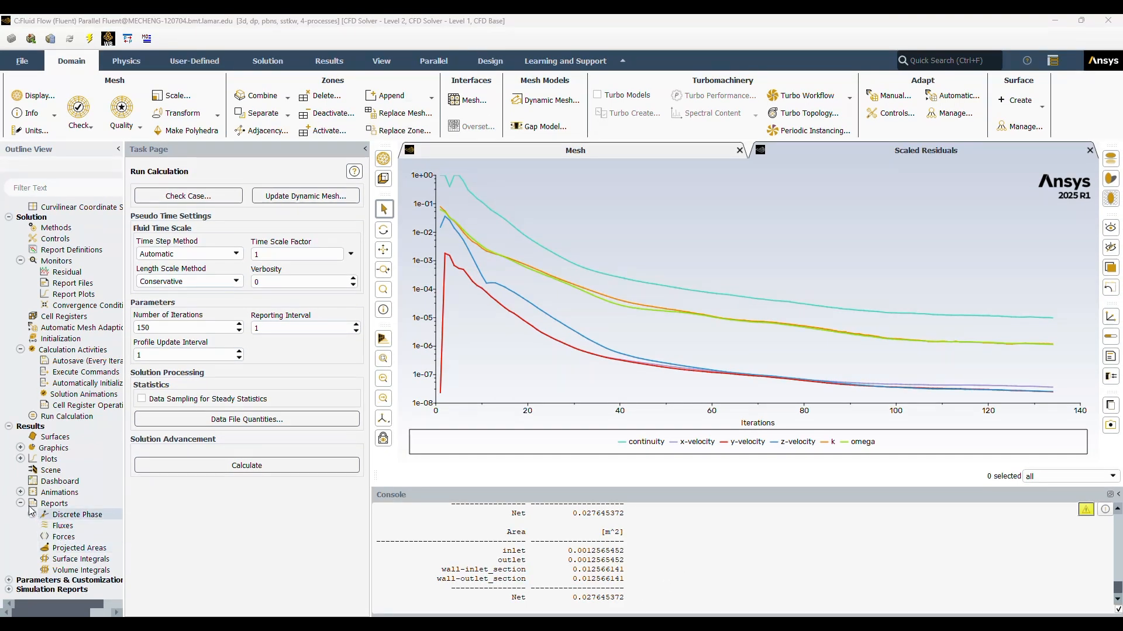
Step: Reopen Surface Integrals, compute the Integral of Static Pressure over the four selected surfaces and examine the printed results
{"action": "left_click", "coordinate": [80, 561]}
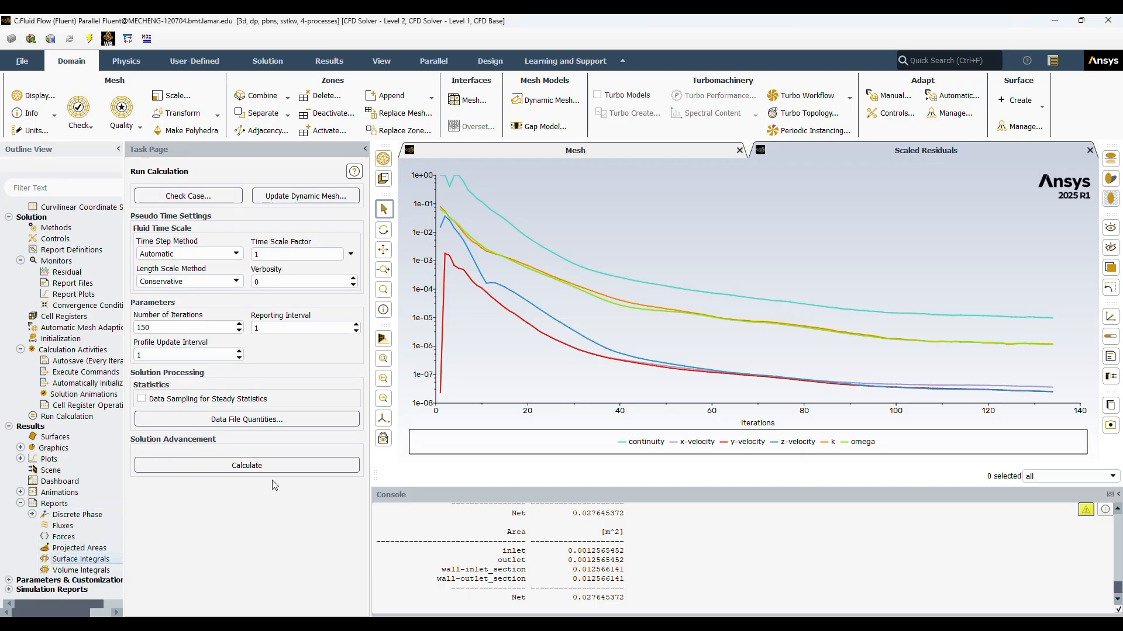
{"action": "double_click", "coordinate": [90, 563]}
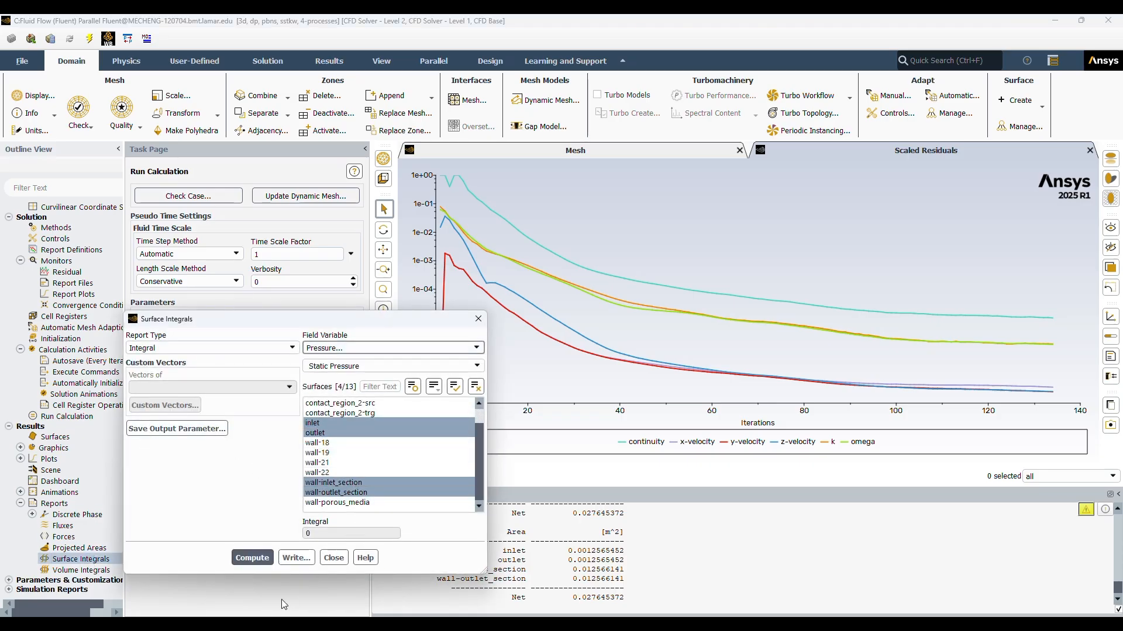
{"action": "left_click", "coordinate": [252, 558]}
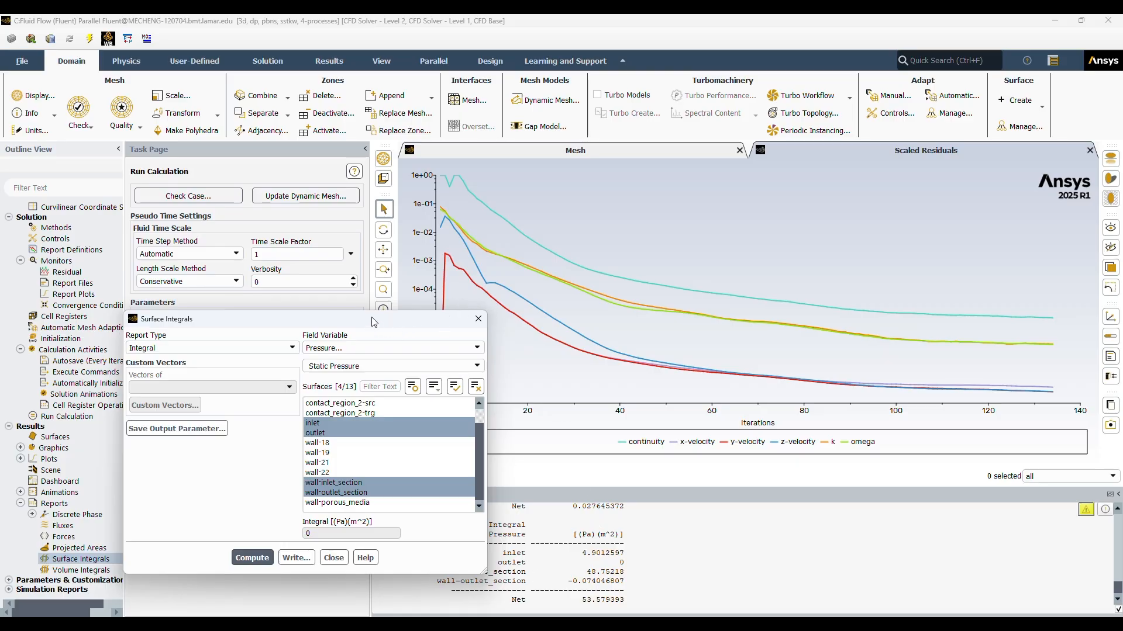
{"action": "left_click_drag", "start_coordinate": [374, 322], "coordinate": [276, 221]}
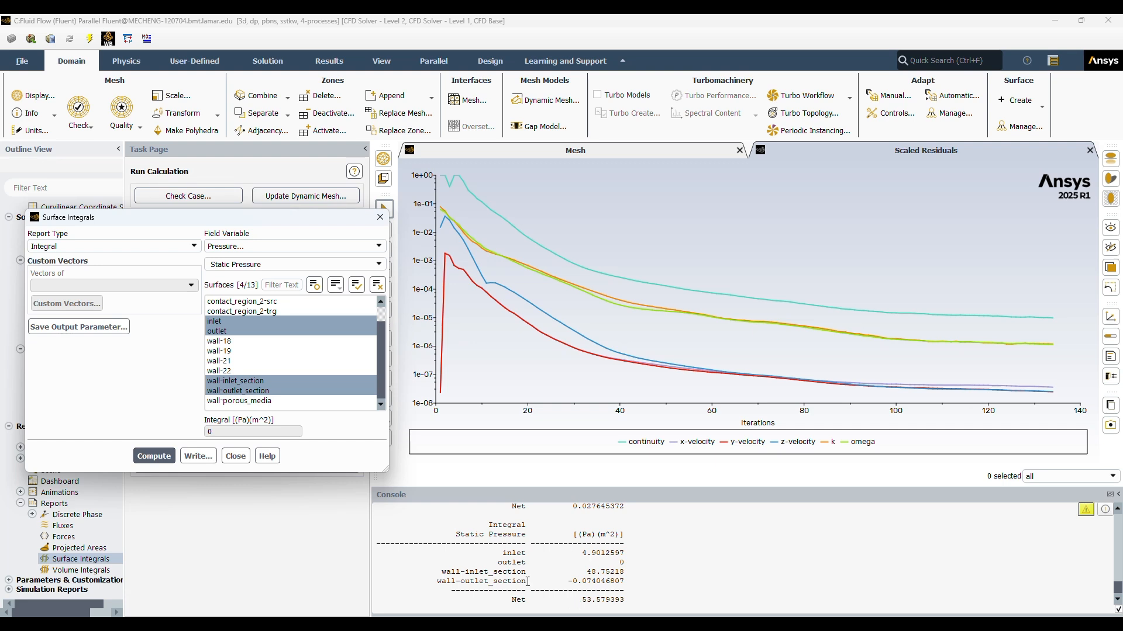
{"action": "scroll", "coordinate": [544, 578], "scroll_direction": "up", "scroll_amount": 3}
{"action": "scroll", "coordinate": [535, 573], "scroll_direction": "down", "scroll_amount": 3}
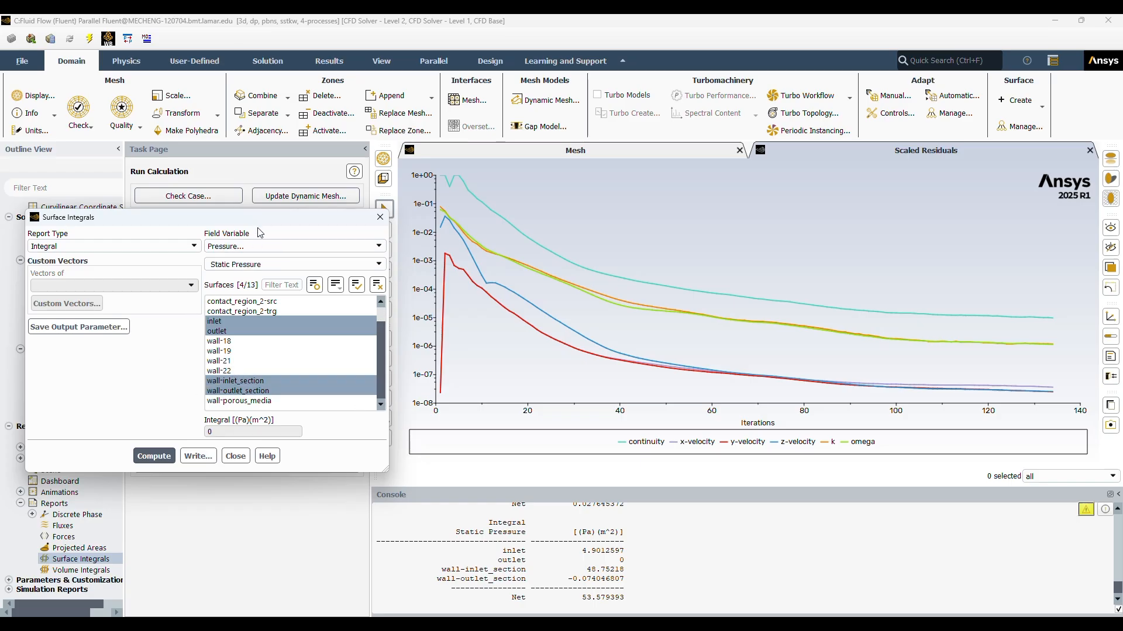
Step: Compute the Integral of Velocity Magnitude over the same surfaces and examine the printed results
{"action": "left_click", "coordinate": [285, 246]}
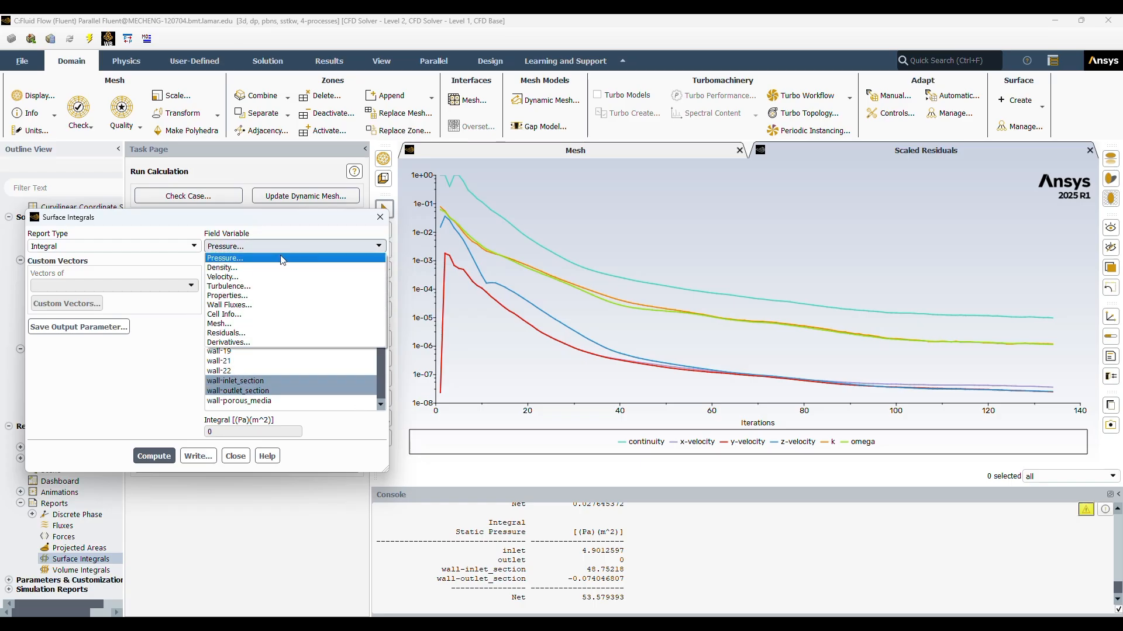
{"action": "left_click", "coordinate": [225, 277]}
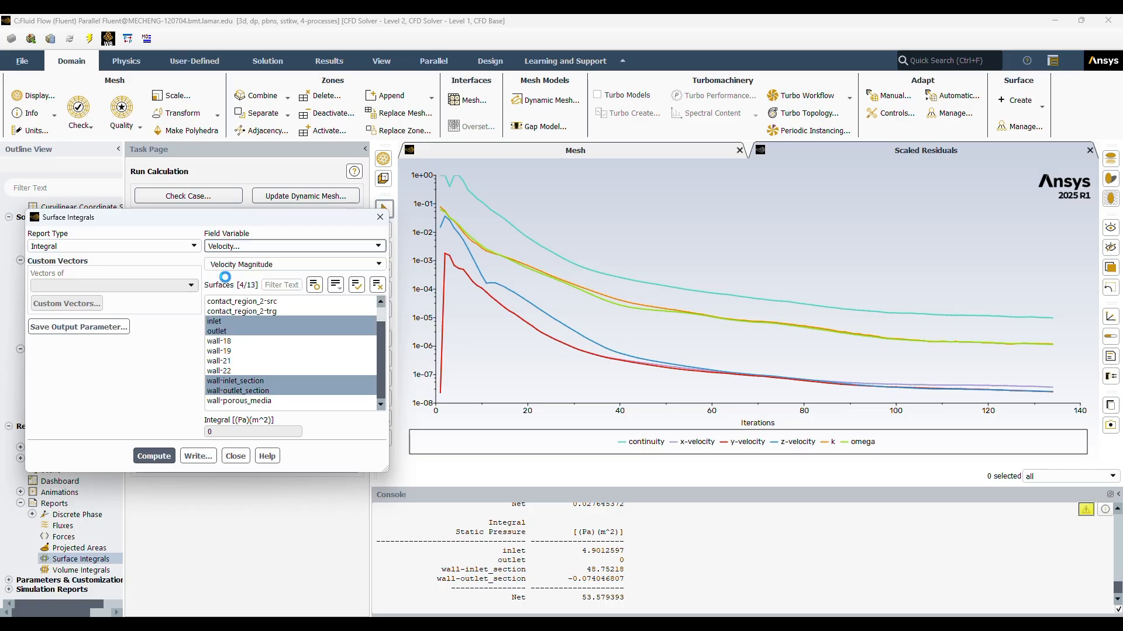
{"action": "left_click", "coordinate": [147, 456]}
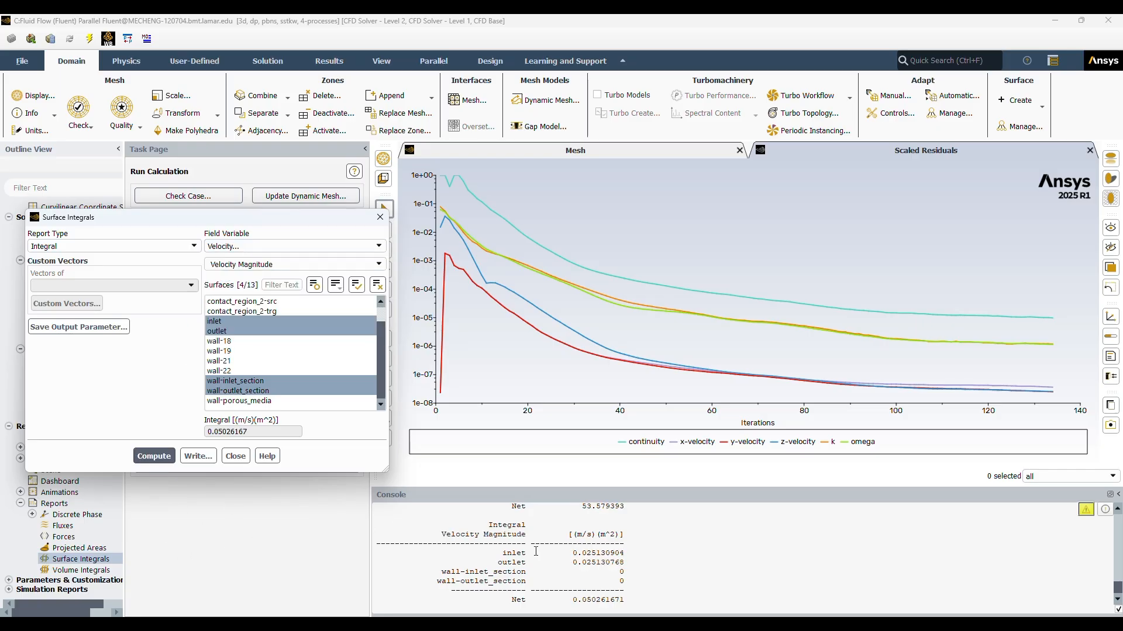
{"action": "scroll", "coordinate": [562, 560], "scroll_direction": "up", "scroll_amount": 1}
{"action": "scroll", "coordinate": [562, 560], "scroll_direction": "down", "scroll_amount": 2}
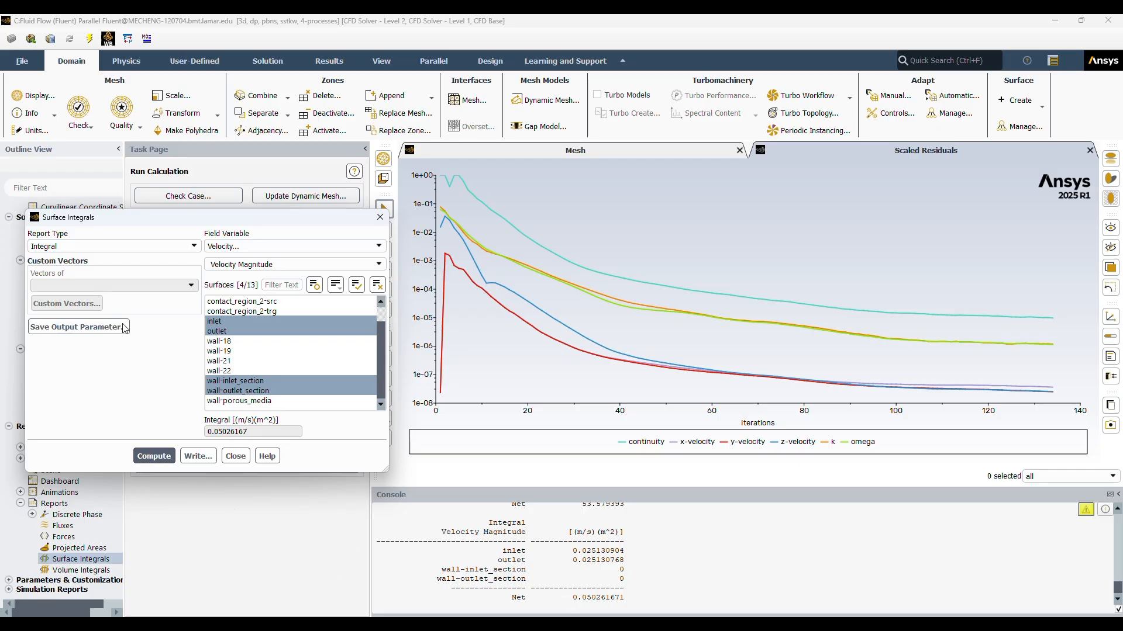
Step: Compute the Integral of Turbulent Kinetic Energy (k) over the same inlet, outlet and wall surfaces
{"action": "left_click", "coordinate": [251, 246]}
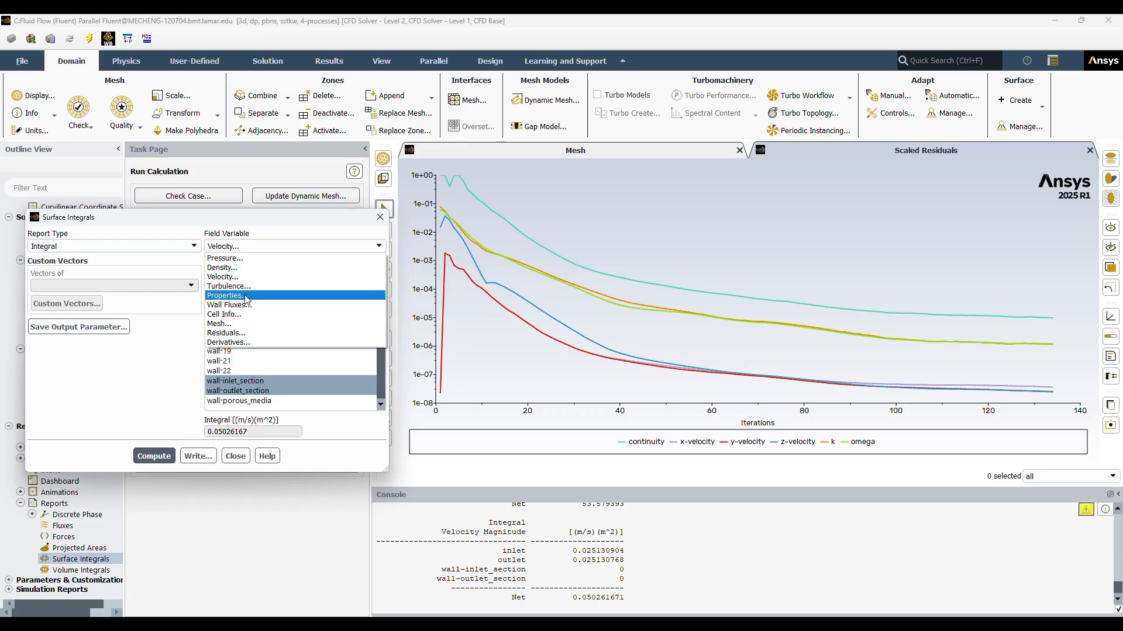
{"action": "left_click", "coordinate": [245, 286]}
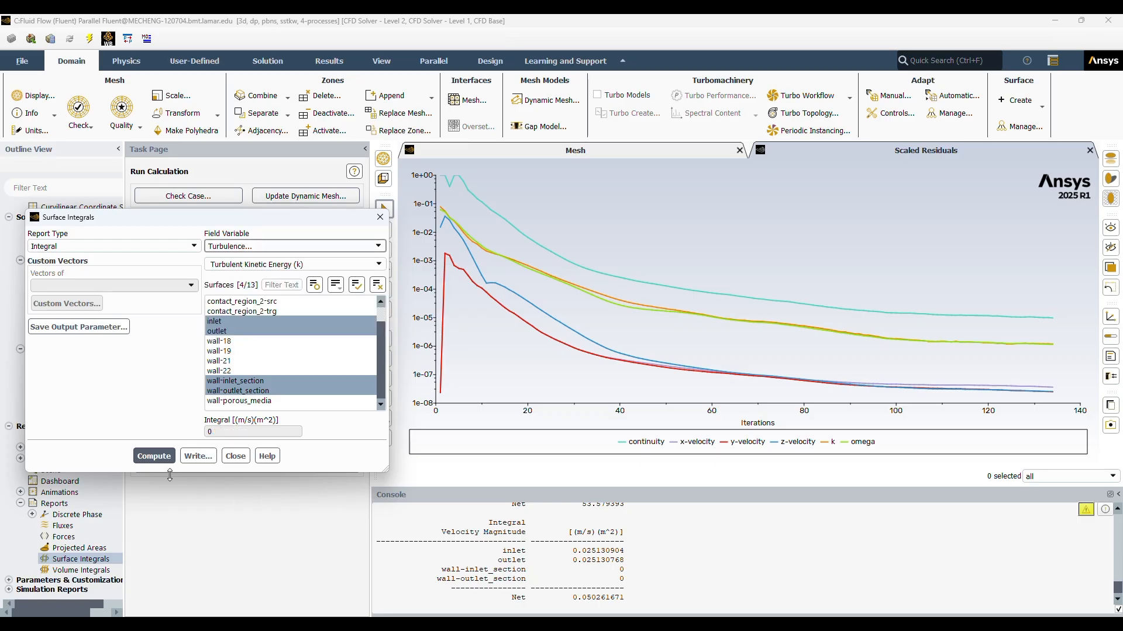
{"action": "left_click", "coordinate": [153, 456]}
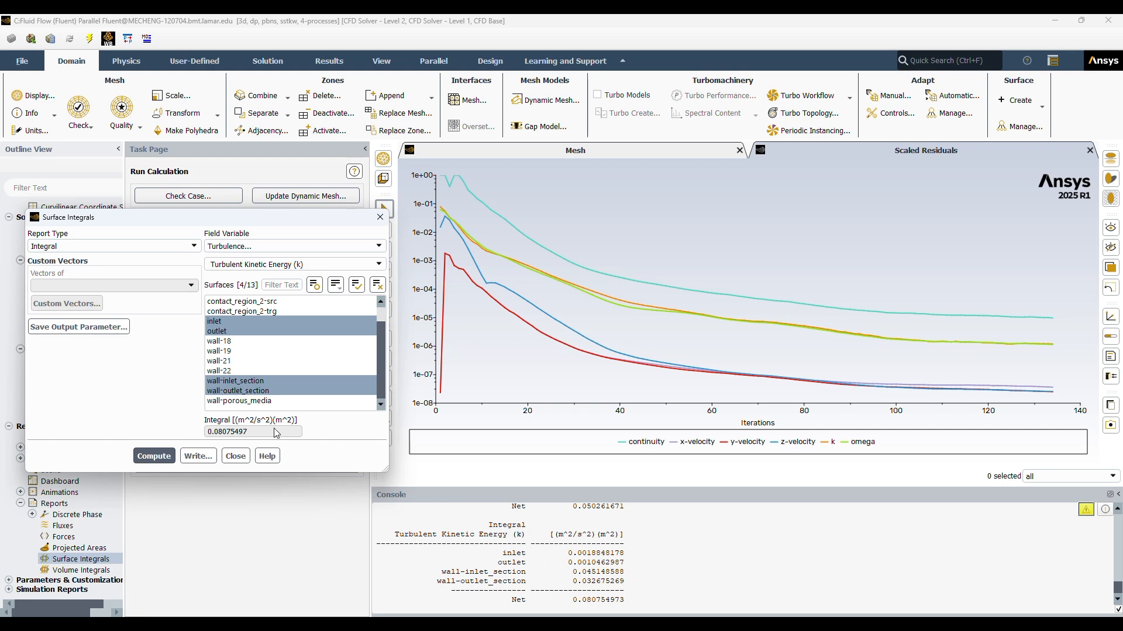
{"action": "left_click", "coordinate": [261, 246]}
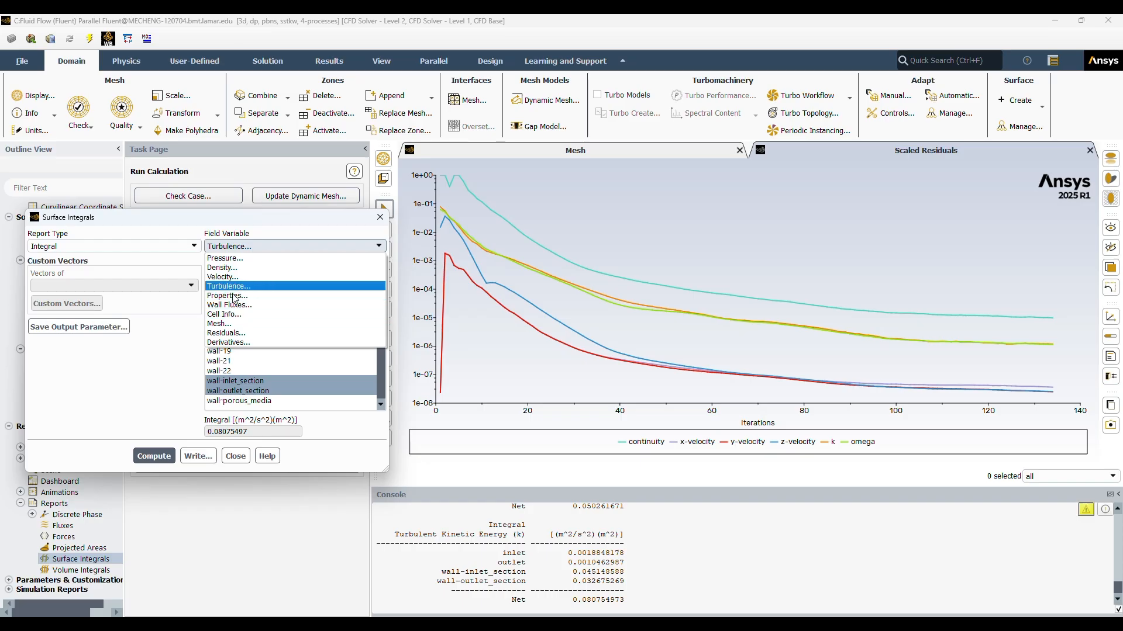
{"action": "left_click", "coordinate": [131, 380]}
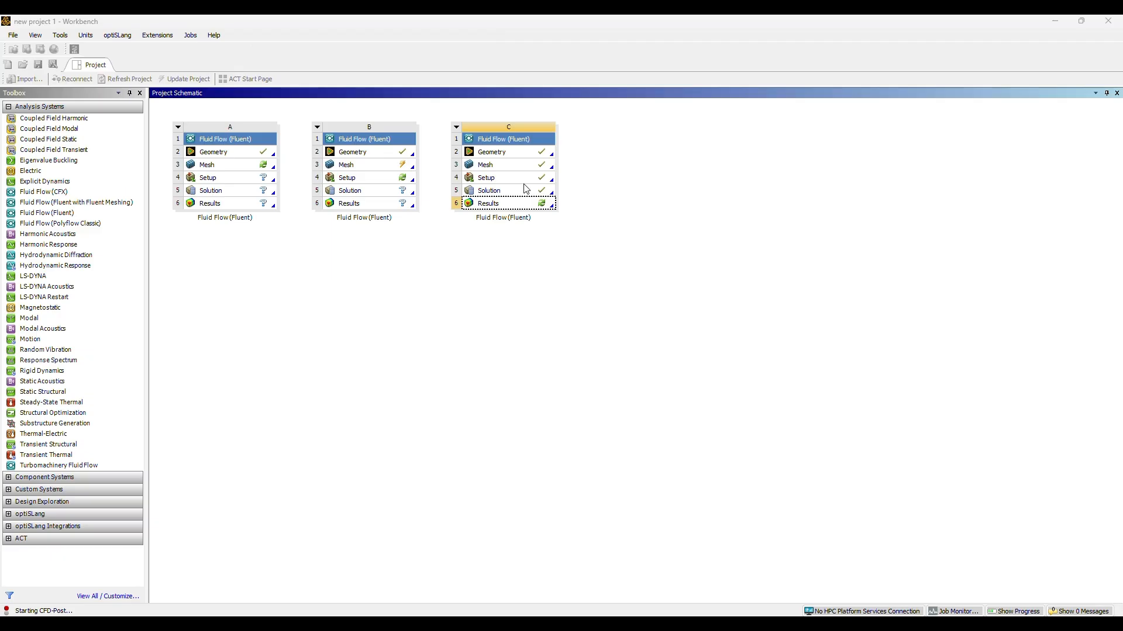
Step: Switch to CFD-Post with the converter's results and insert a plane named Plane 1
{"action": "double_click", "coordinate": [523, 204]}
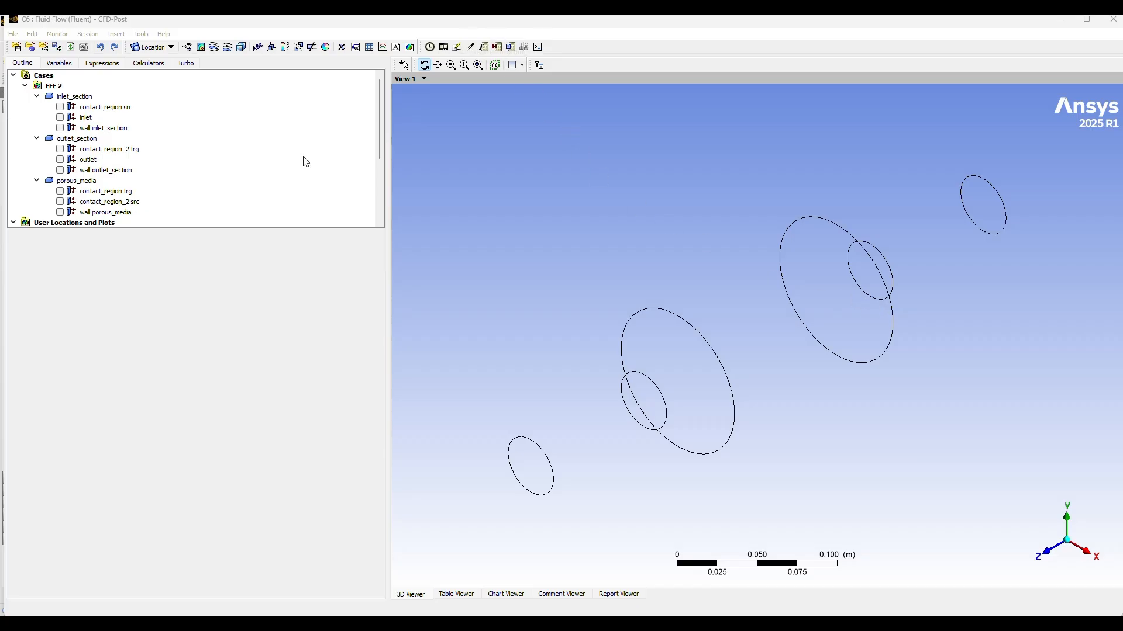
{"action": "left_click", "coordinate": [170, 47]}
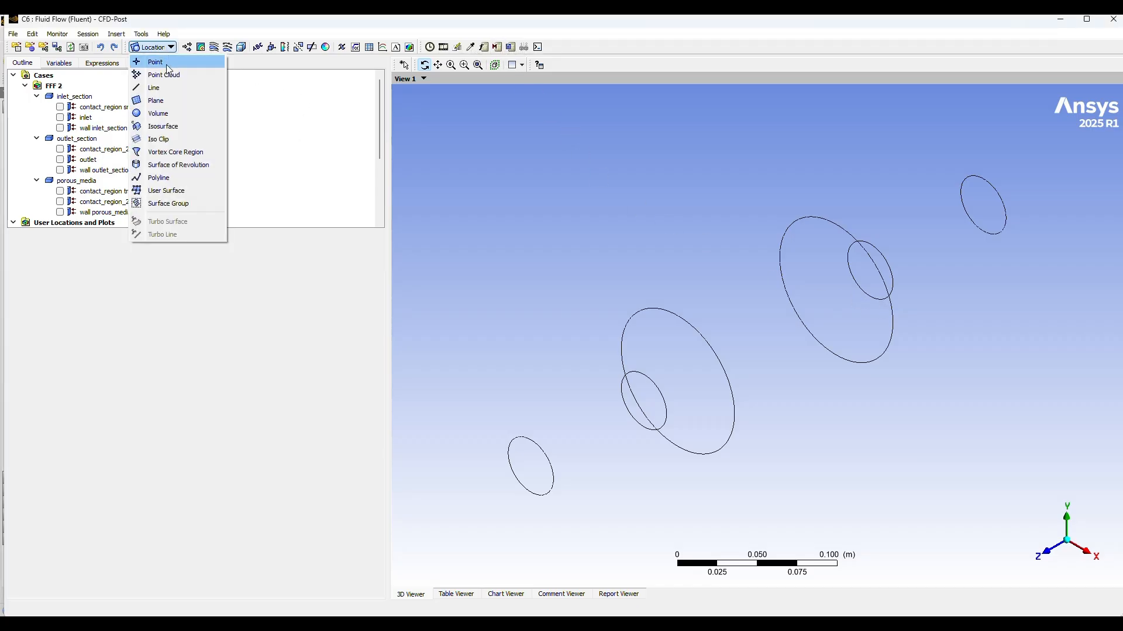
{"action": "left_click", "coordinate": [164, 100]}
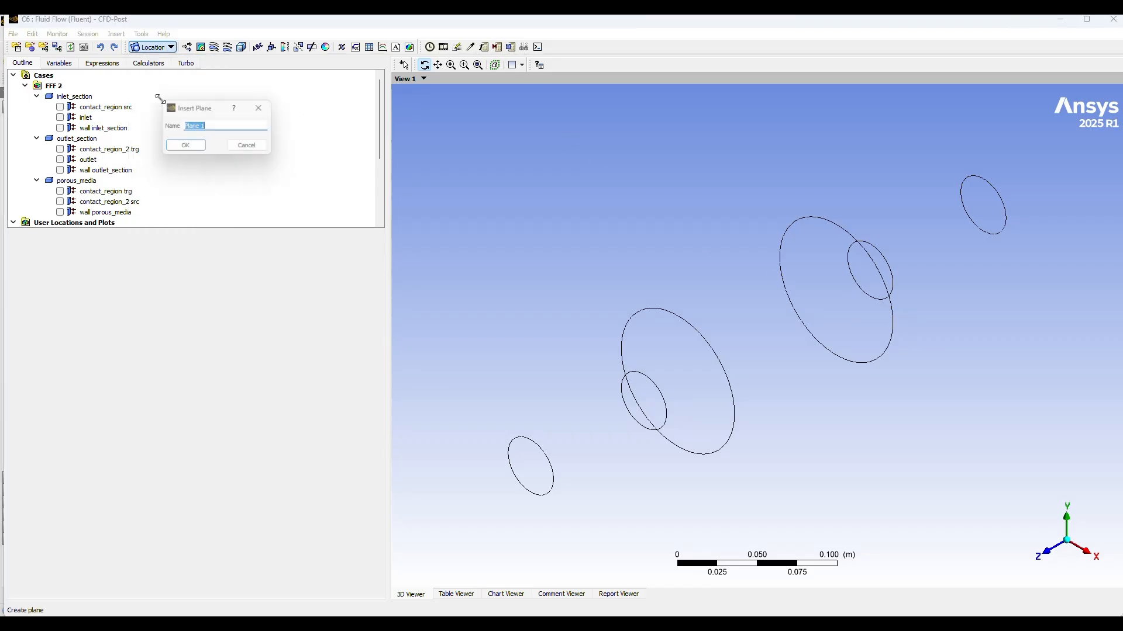
{"action": "left_click", "coordinate": [186, 148]}
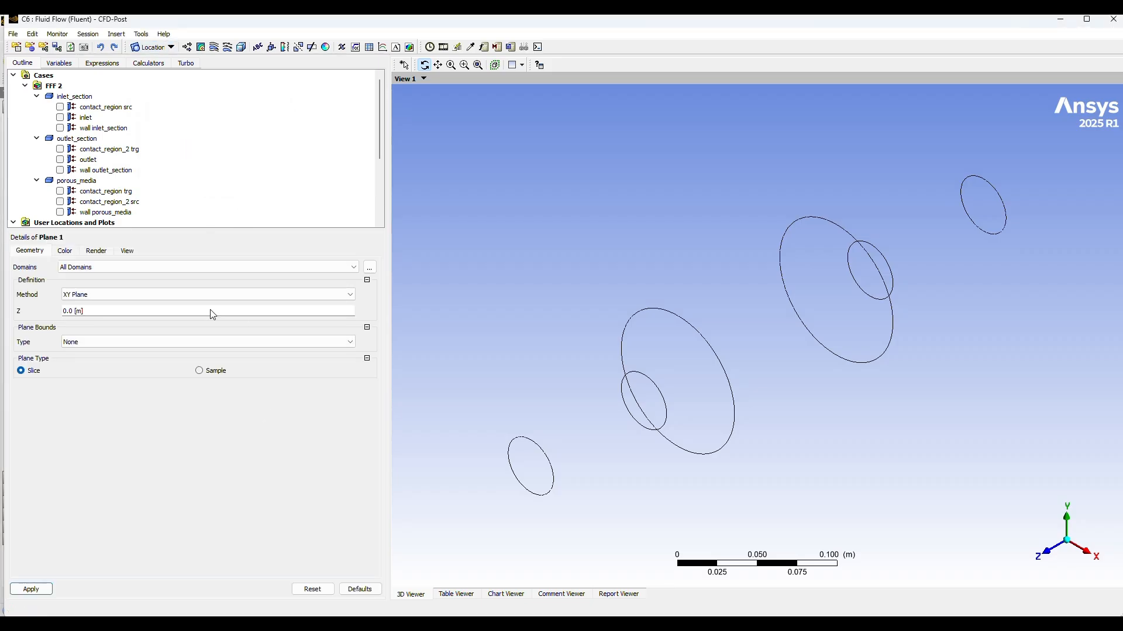
Step: Bound Plane 1 with a Circular type and set its radius to 100 mm
{"action": "left_click", "coordinate": [272, 344]}
{"action": "left_click", "coordinate": [111, 365]}
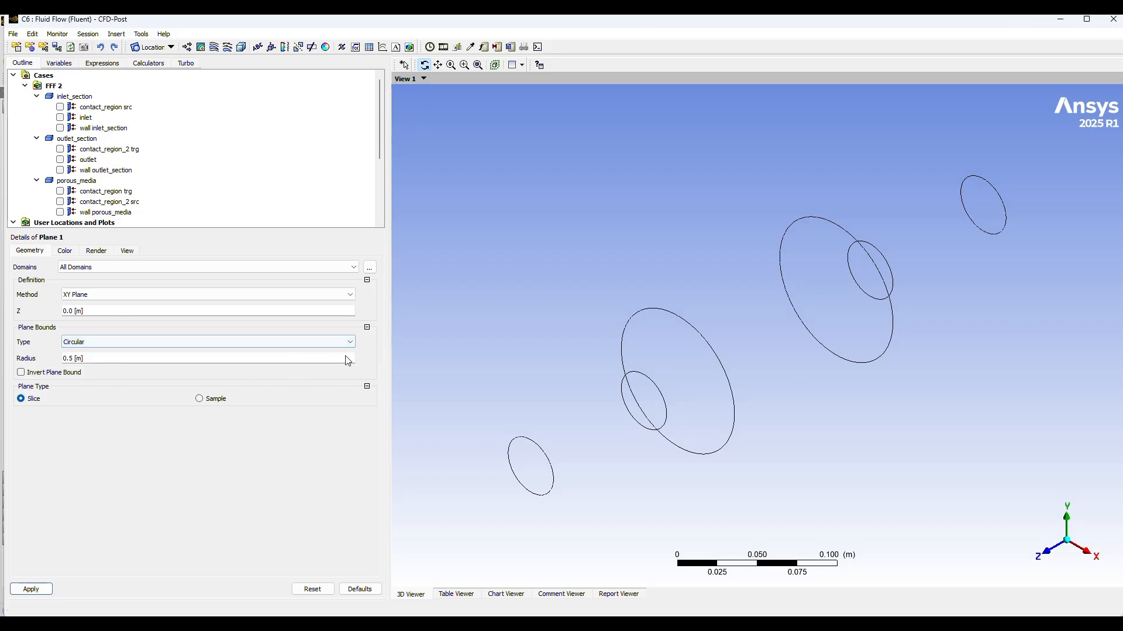
{"action": "left_click", "coordinate": [317, 359]}
{"action": "left_click", "coordinate": [343, 359]}
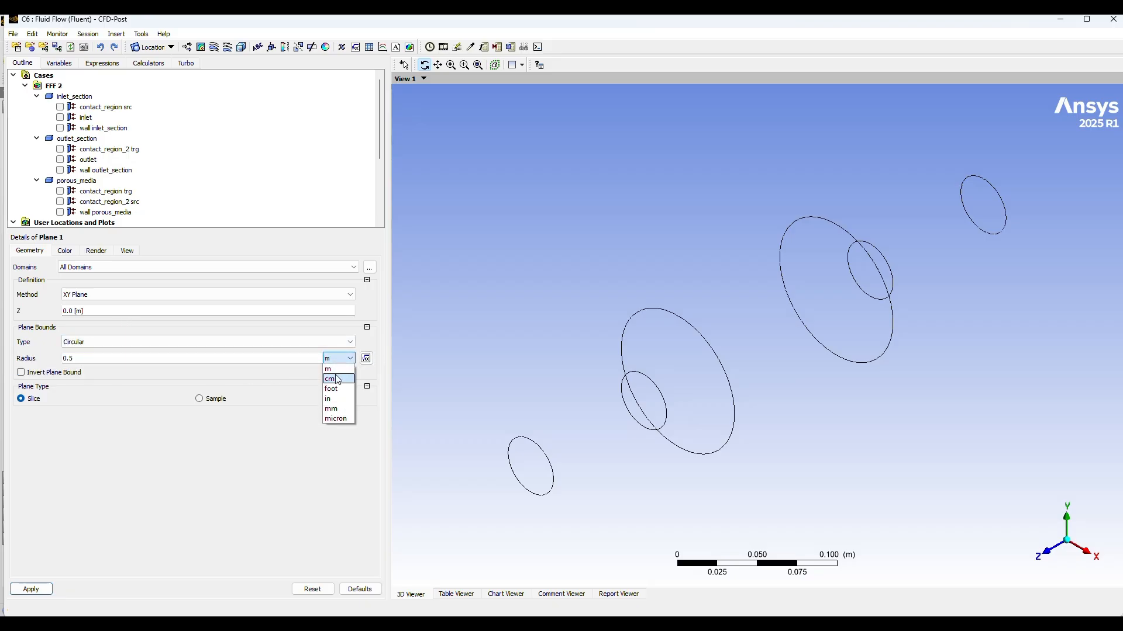
{"action": "left_click", "coordinate": [337, 409]}
{"action": "left_click", "coordinate": [88, 359]}
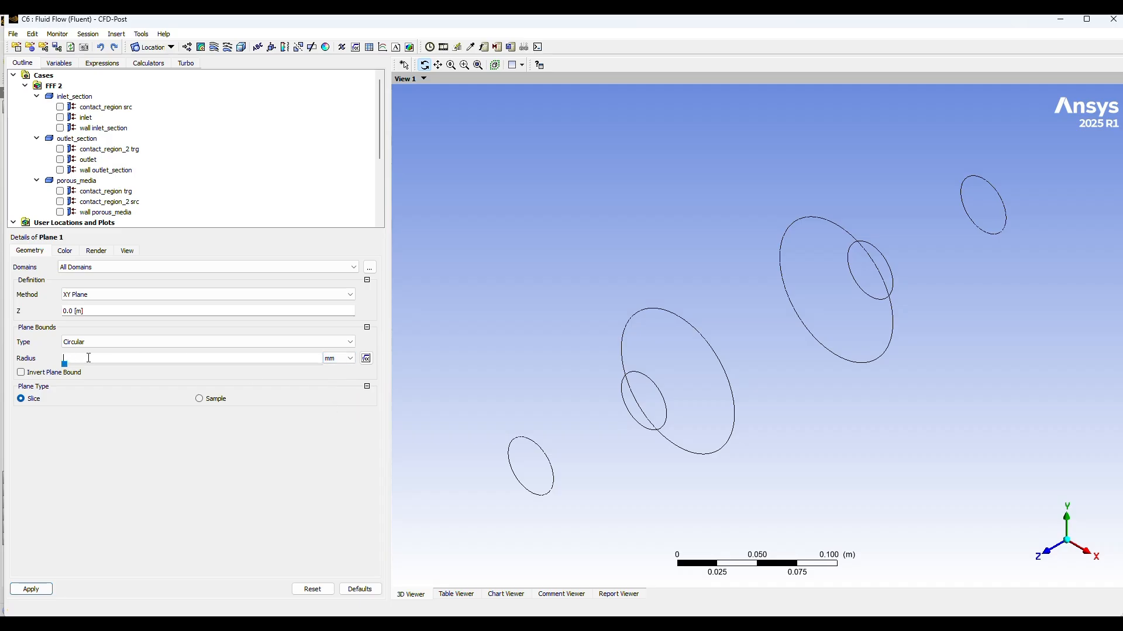
{"action": "type", "text": "100"}
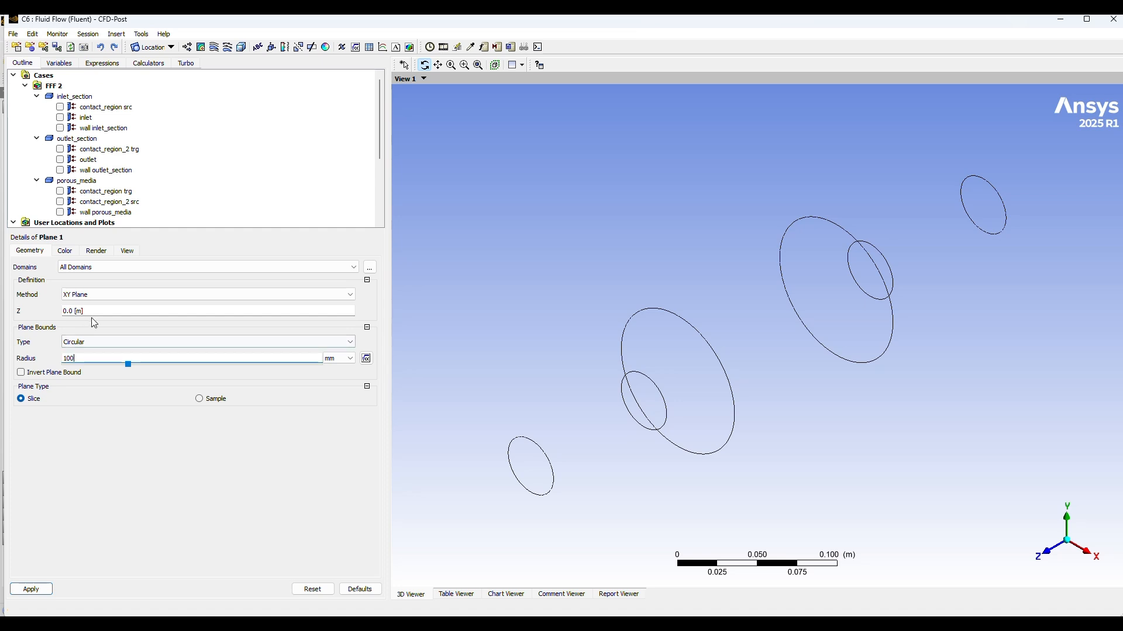
{"action": "left_click", "coordinate": [373, 343]}
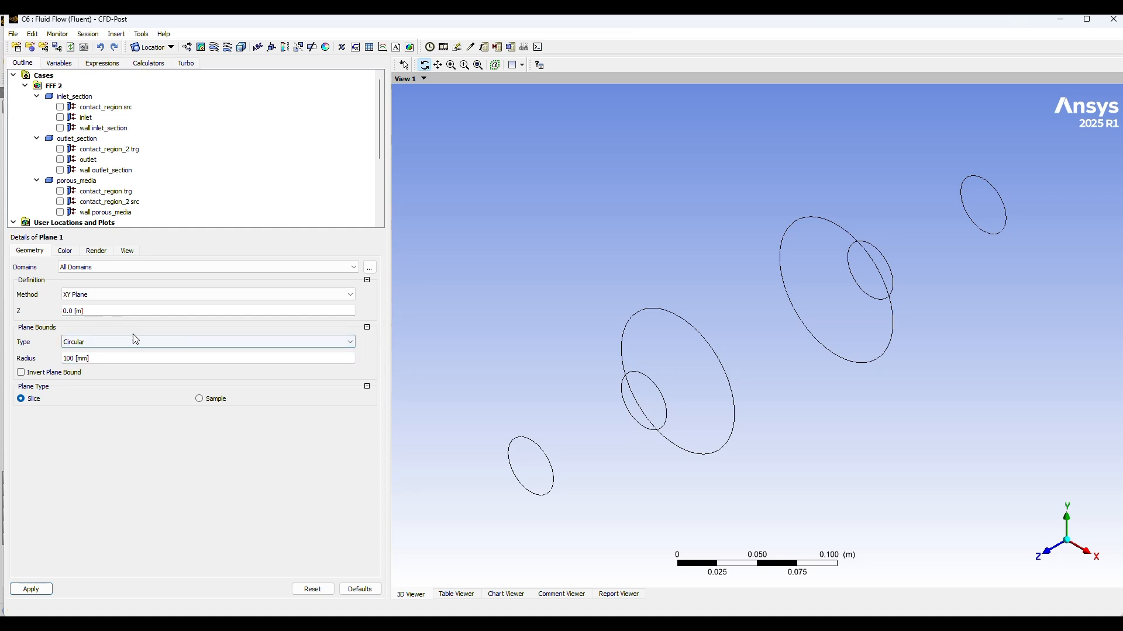
Step: Set Plane 1's Z position to -100 mm on the XY Plane method and apply the definition
{"action": "left_click", "coordinate": [91, 314]}
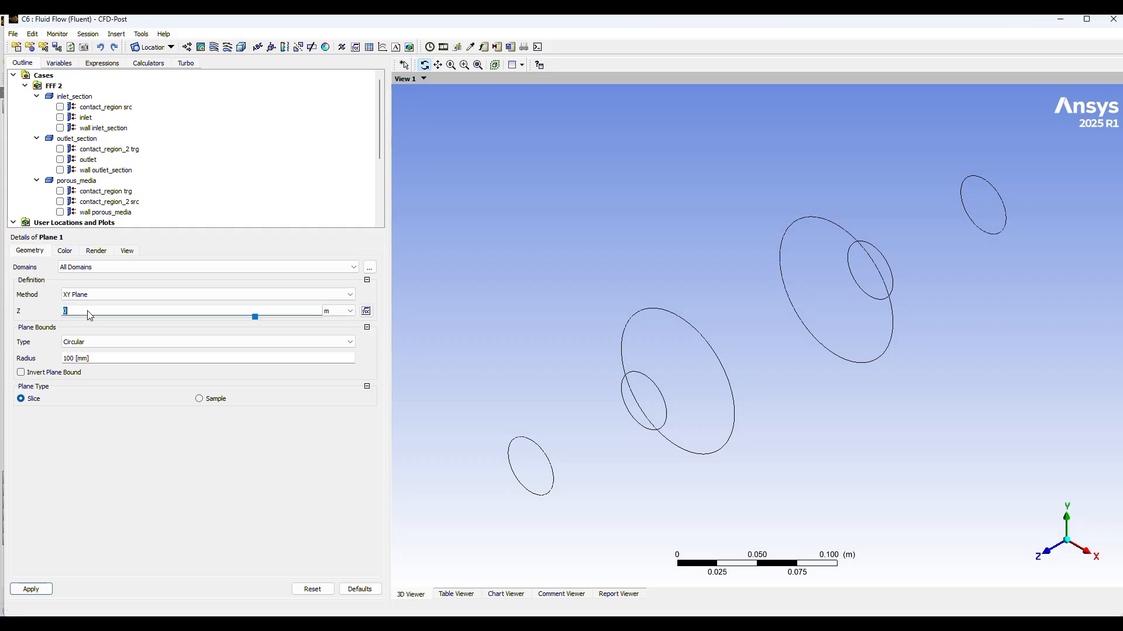
{"action": "type", "text": "-100"}
{"action": "left_click", "coordinate": [340, 311]}
{"action": "left_click", "coordinate": [332, 361]}
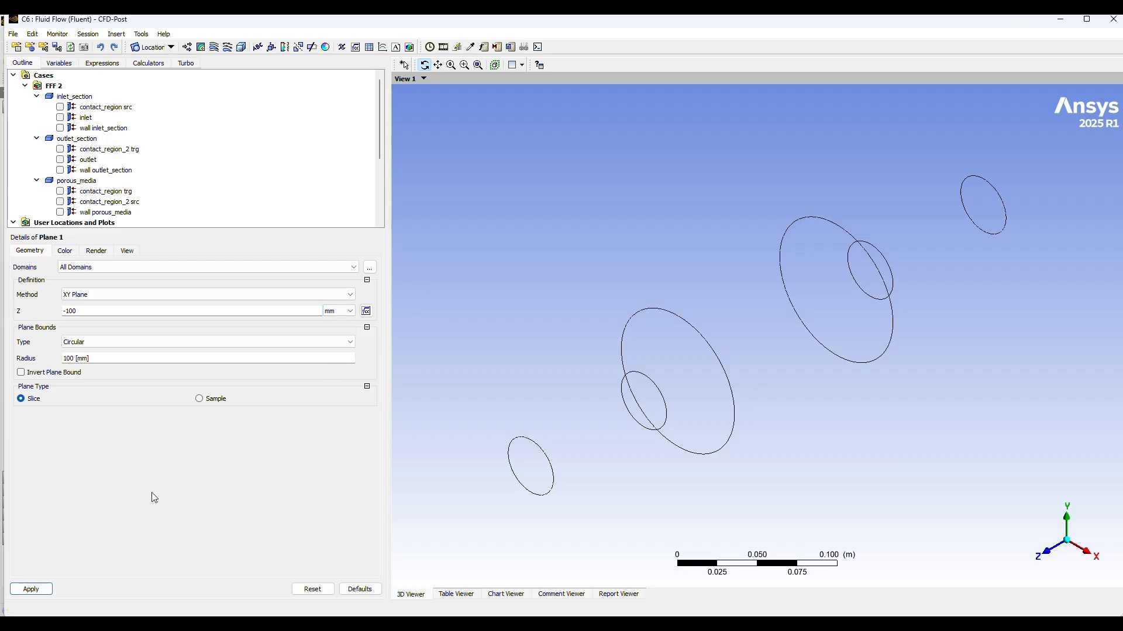
{"action": "left_click", "coordinate": [26, 589]}
{"action": "left_click", "coordinate": [32, 590]}
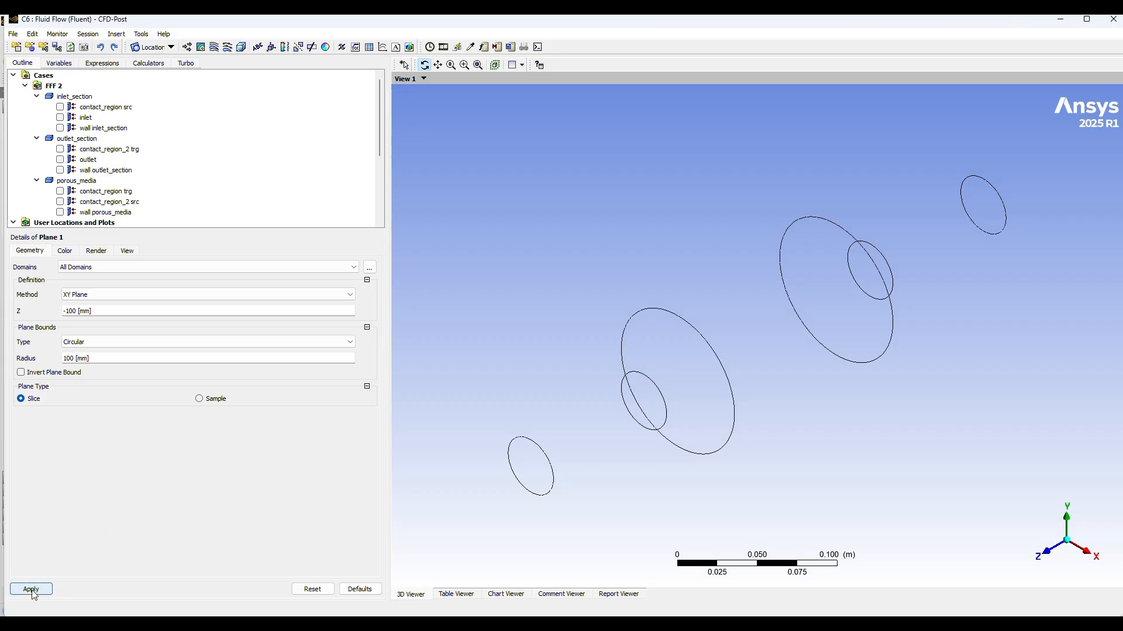
{"action": "scroll", "coordinate": [710, 408], "scroll_direction": "down", "scroll_amount": 5}
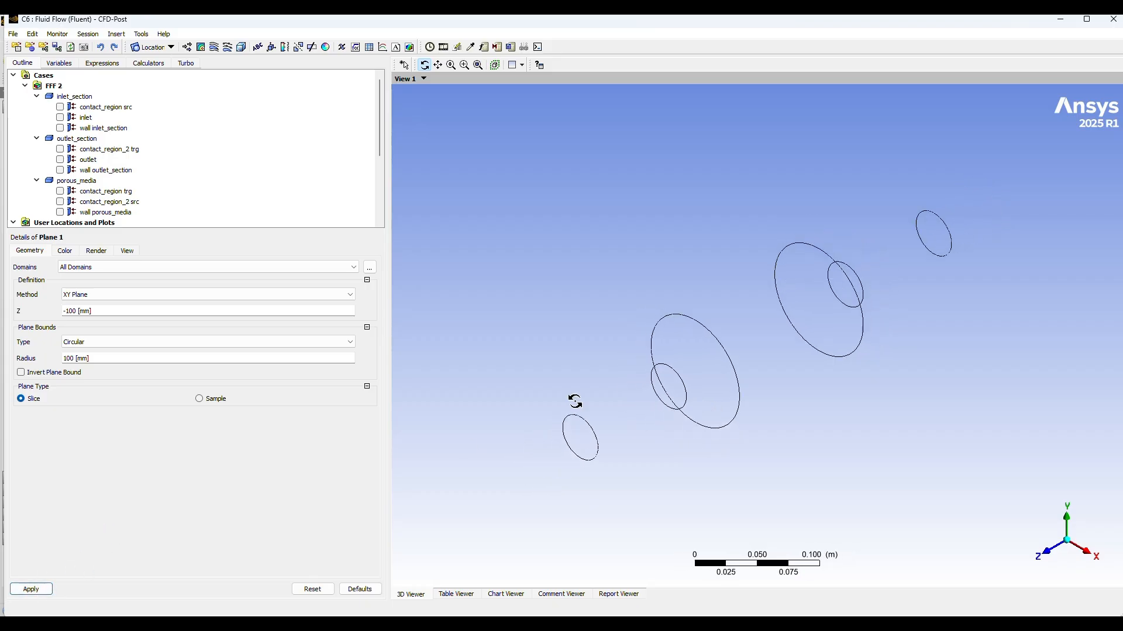
{"action": "left_click", "coordinate": [209, 403]}
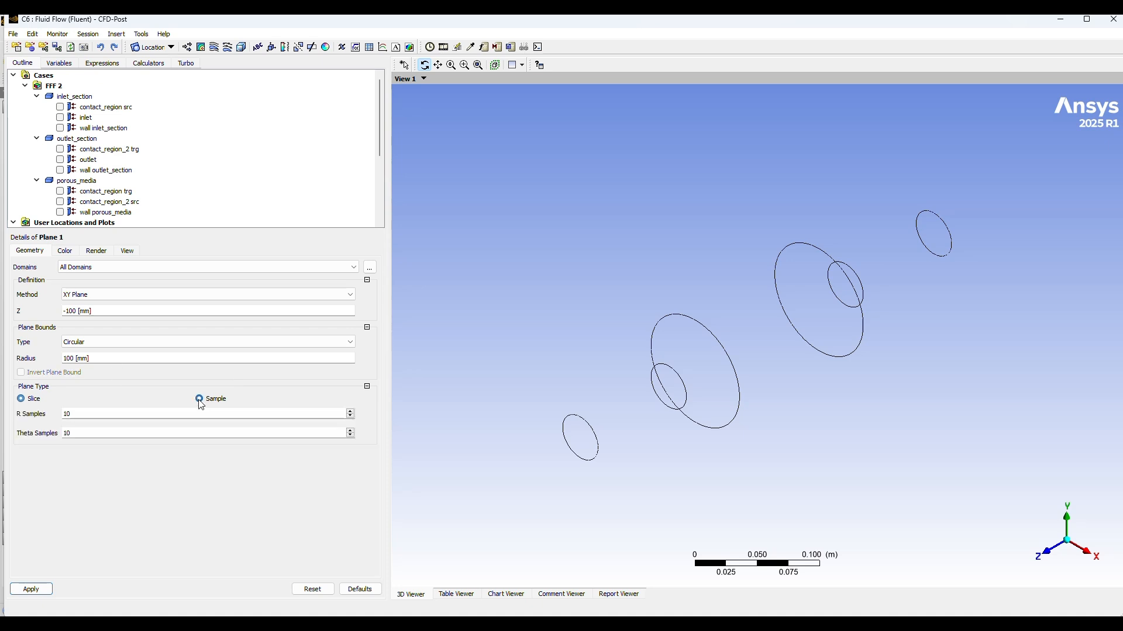
{"action": "left_click", "coordinate": [22, 399]}
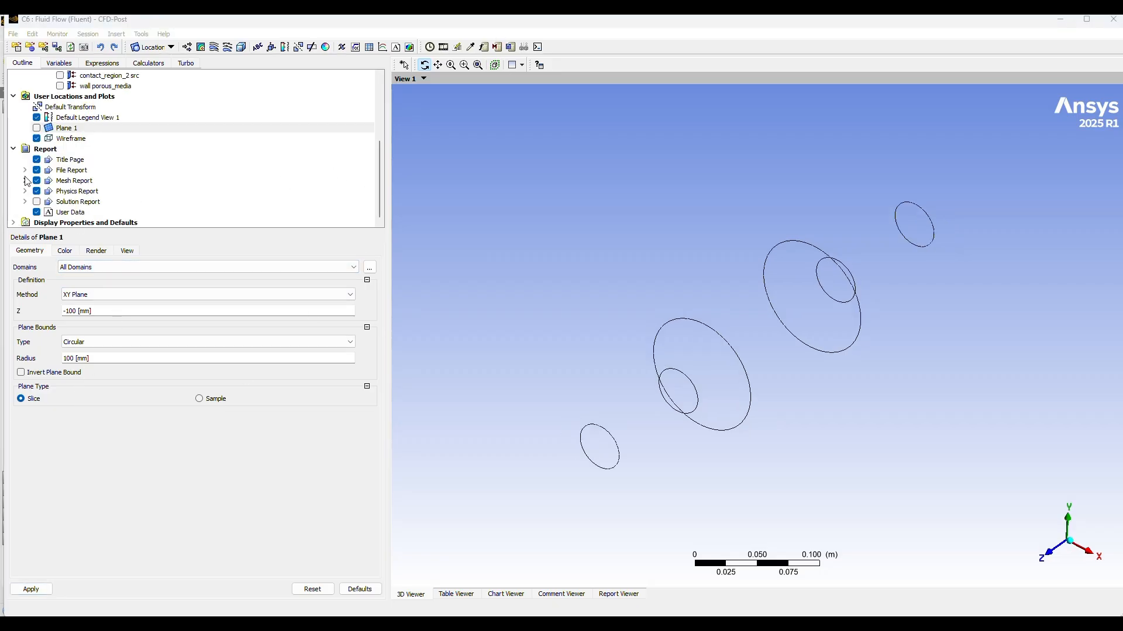
Step: Make Plane 1 visible in the 3D view and reapply its settings
{"action": "left_click", "coordinate": [37, 128]}
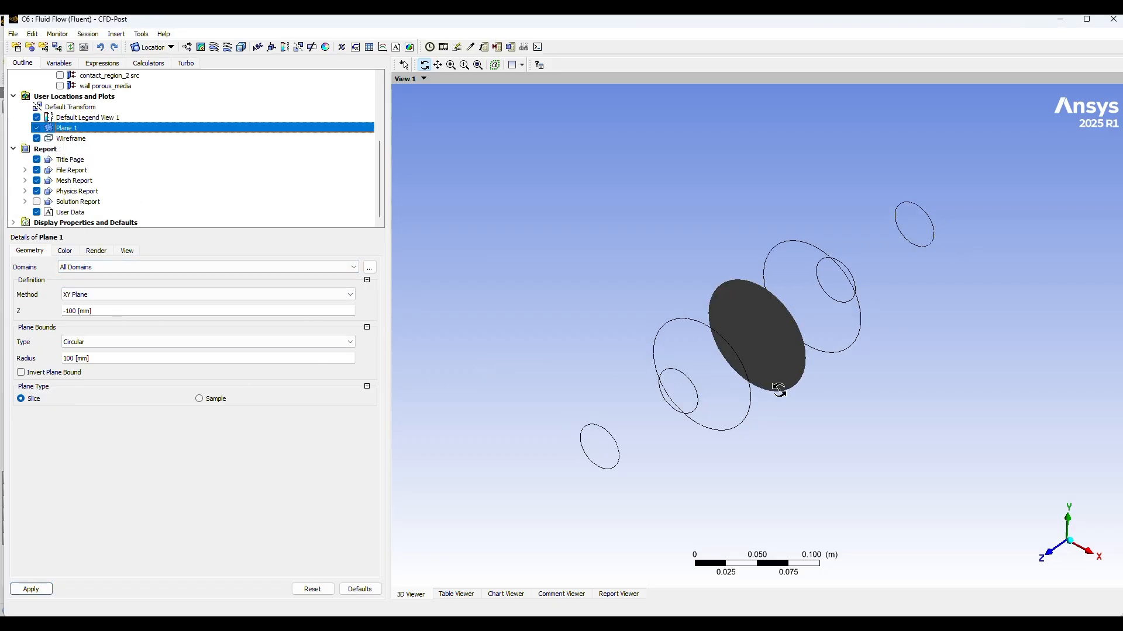
{"action": "left_click_drag", "start_coordinate": [784, 389], "coordinate": [789, 394]}
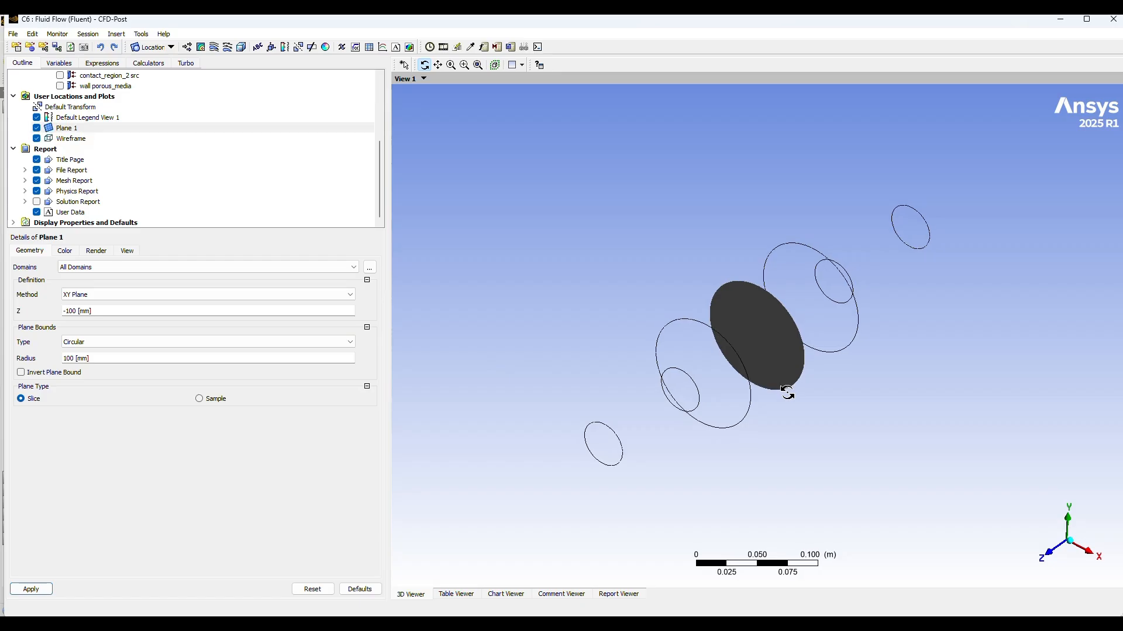
{"action": "left_click", "coordinate": [22, 587]}
Step: Insert a second plane, Plane 2, using the XY Plane method with Z set to -30 mm
{"action": "left_click", "coordinate": [169, 47]}
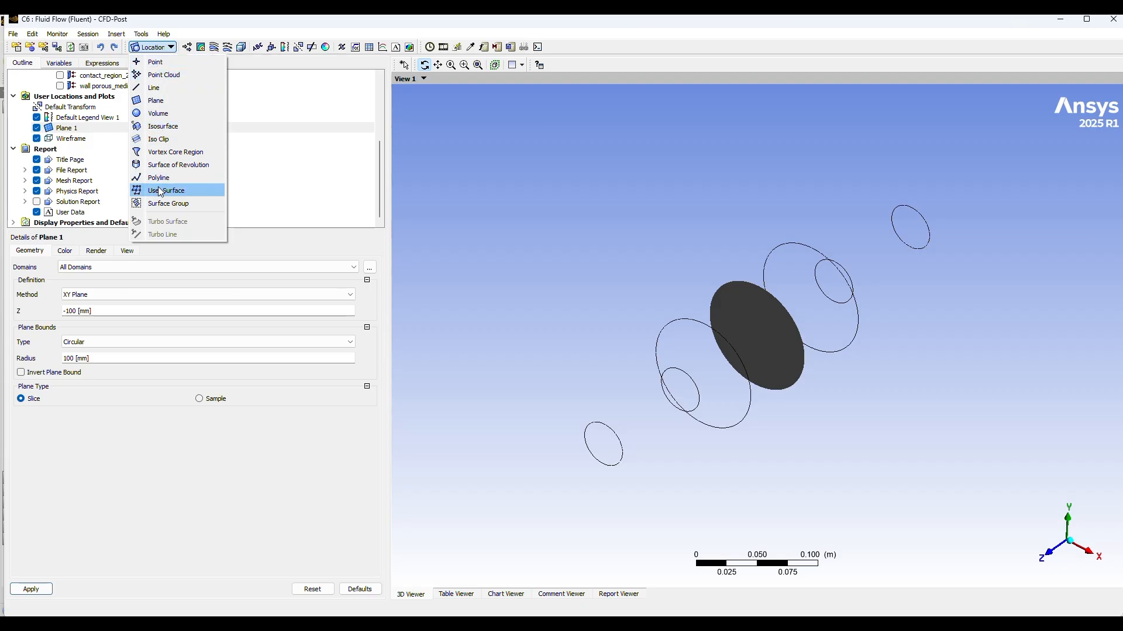
{"action": "left_click", "coordinate": [173, 102]}
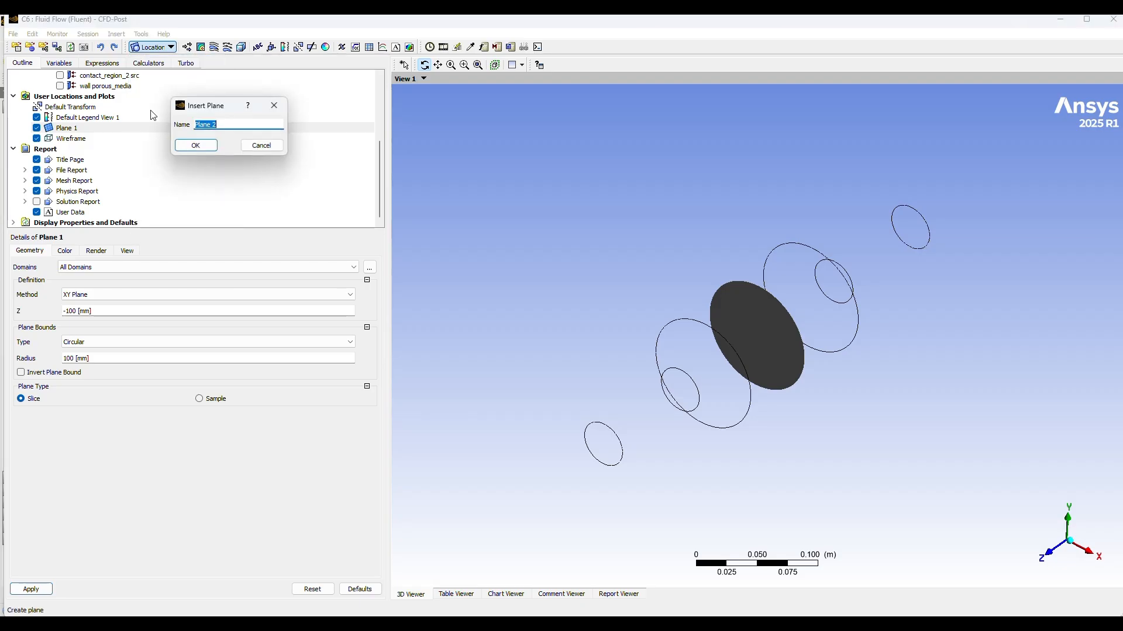
{"action": "left_click", "coordinate": [196, 144]}
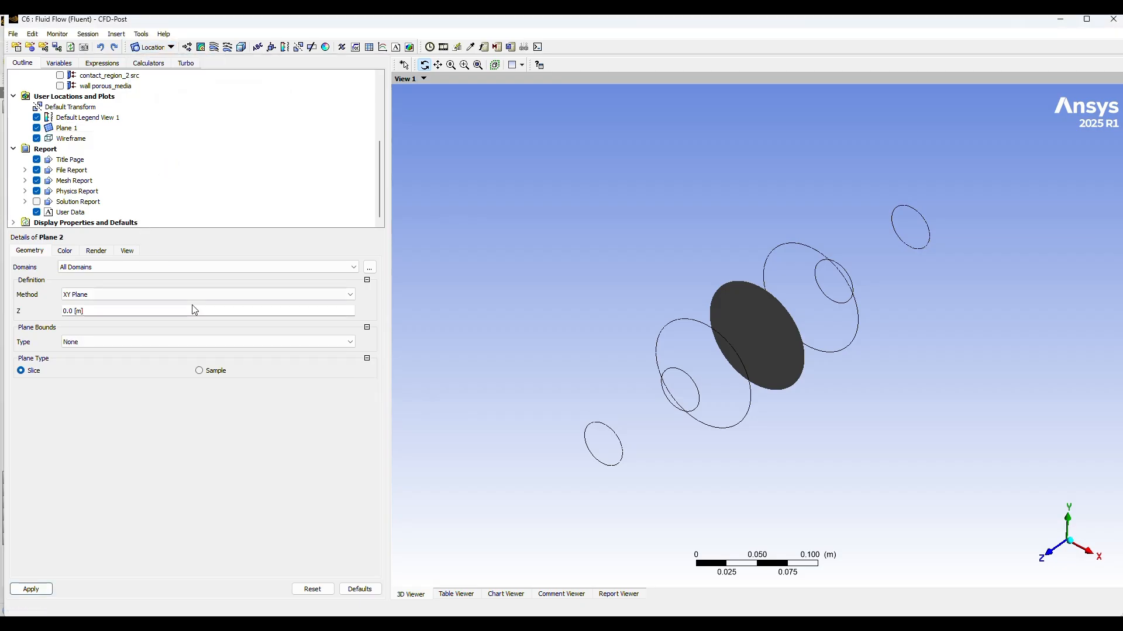
{"action": "left_click", "coordinate": [103, 311]}
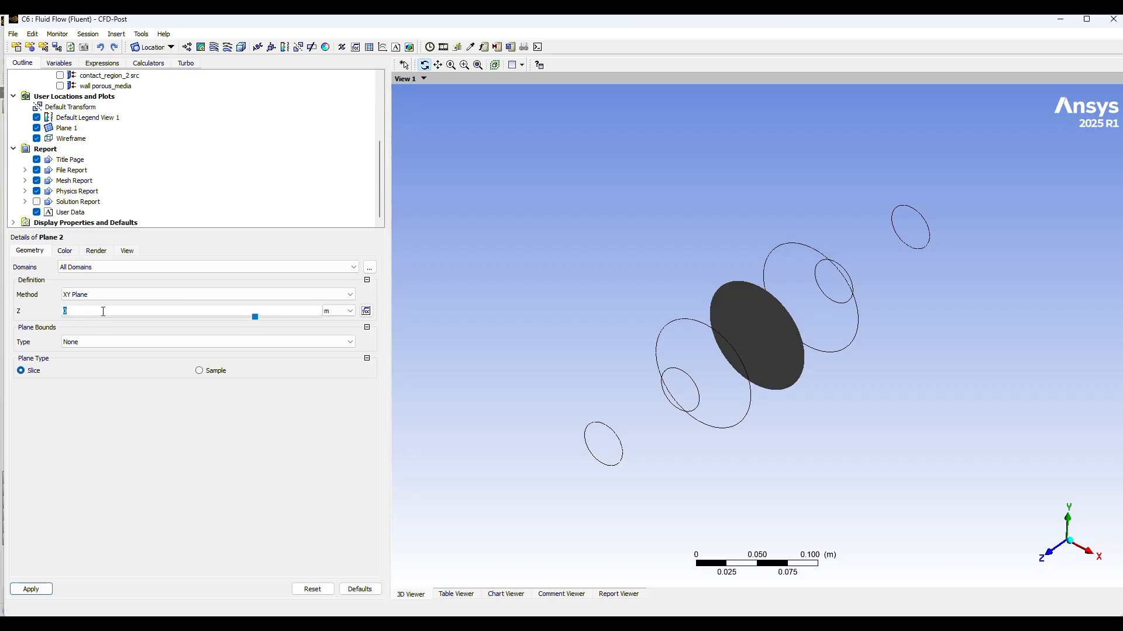
{"action": "type", "text": "-30"}
{"action": "left_click", "coordinate": [338, 311]}
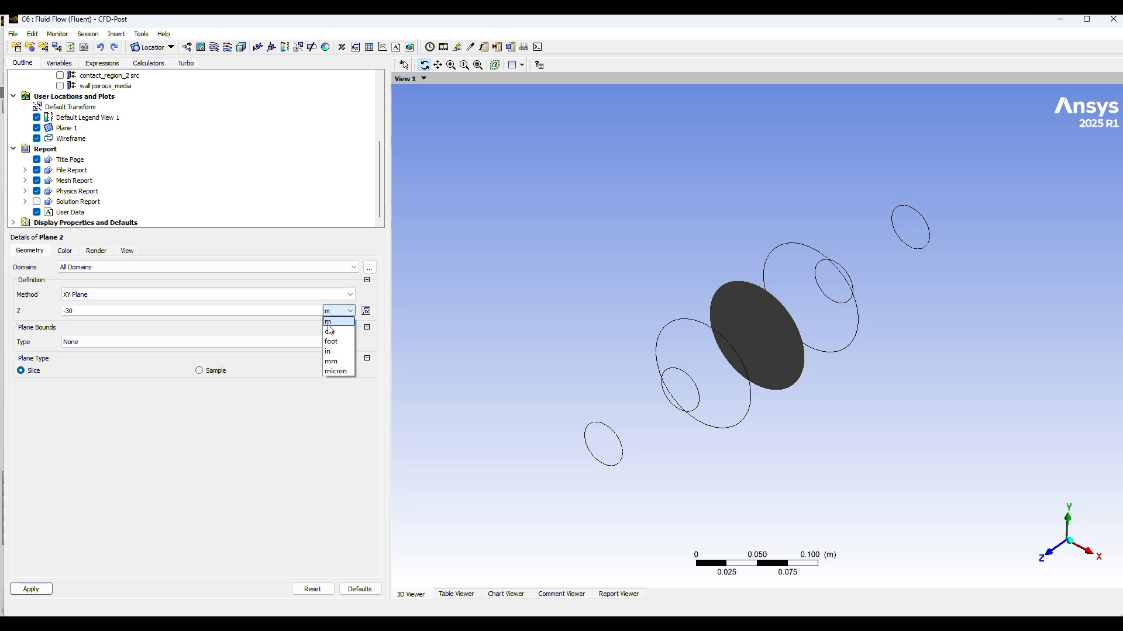
{"action": "left_click", "coordinate": [331, 361]}
Step: Give Plane 2 Circular bounds with a 100 mm radius and apply the definition
{"action": "left_click", "coordinate": [81, 344]}
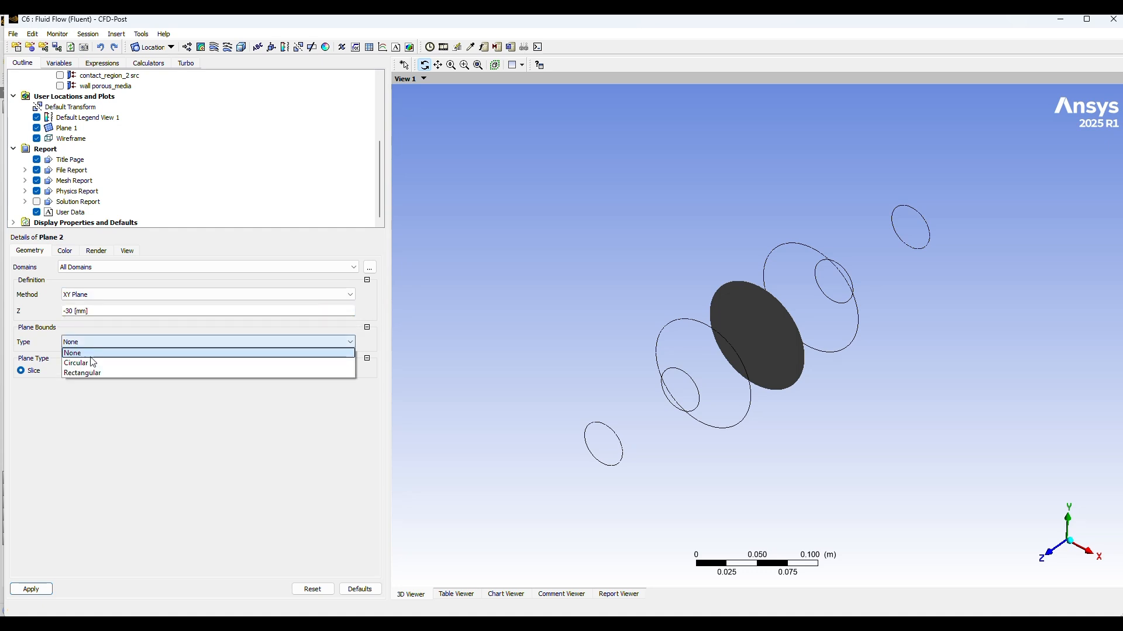
{"action": "left_click", "coordinate": [93, 363]}
{"action": "left_click", "coordinate": [85, 358]}
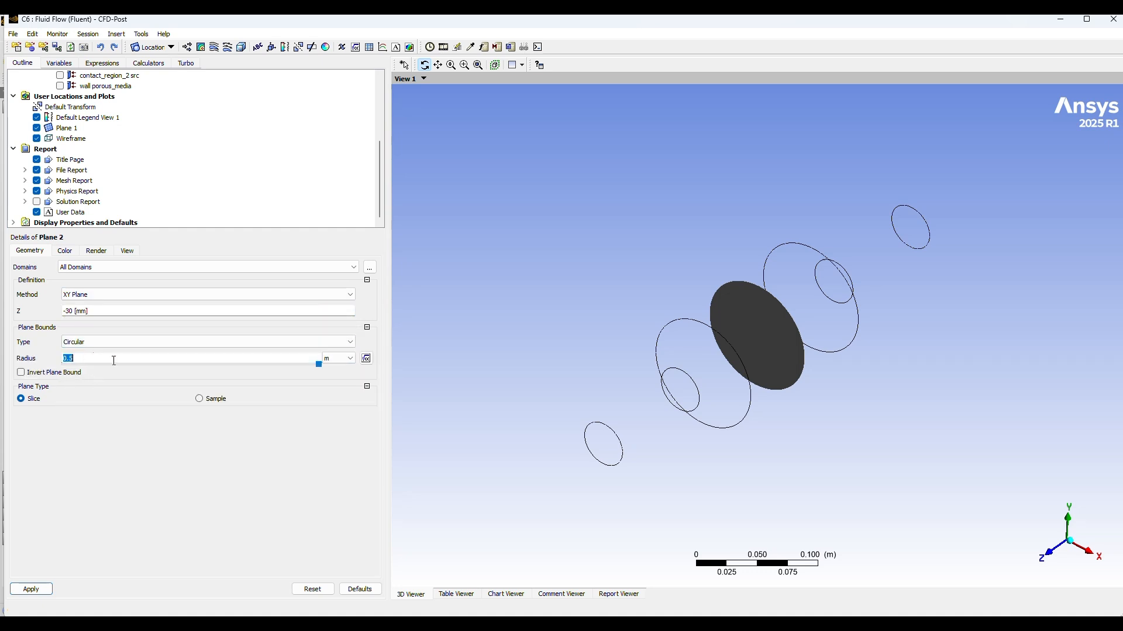
{"action": "left_click", "coordinate": [350, 359]}
{"action": "left_click", "coordinate": [331, 409]}
{"action": "left_click", "coordinate": [119, 357]}
{"action": "type", "text": "100"}
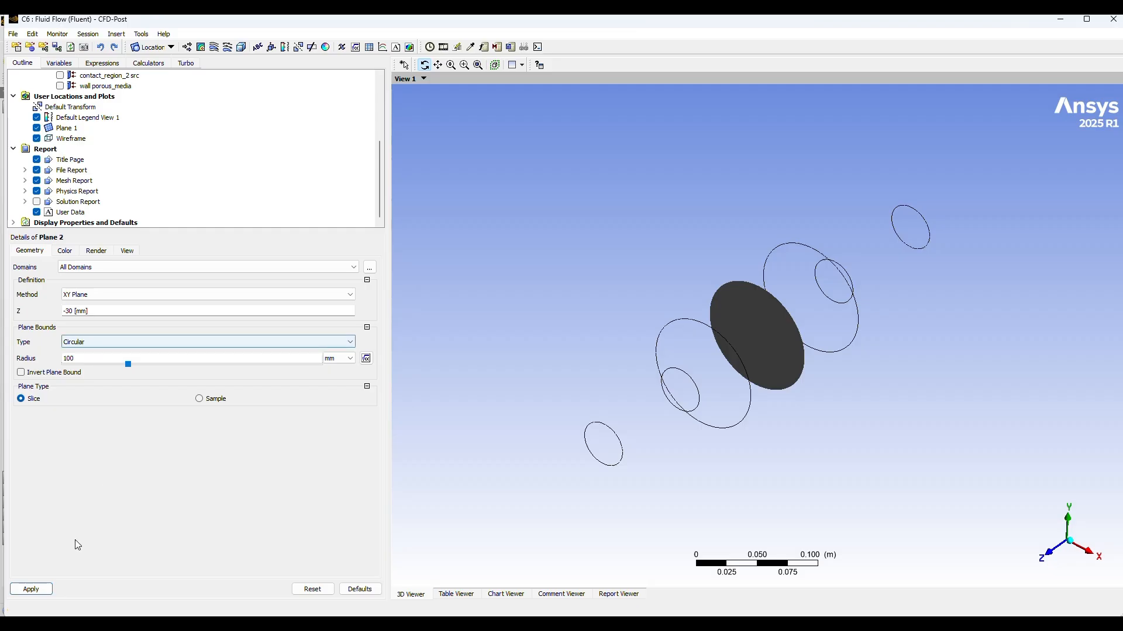
{"action": "left_click", "coordinate": [36, 586]}
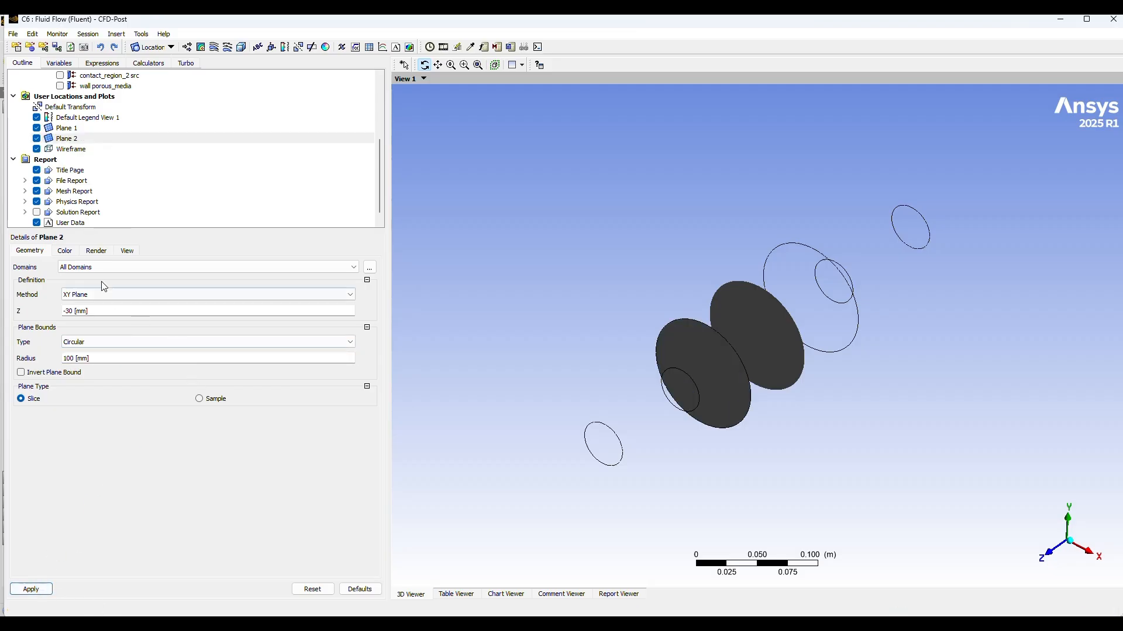
{"action": "mouse_move", "coordinate": [941, 381]}
{"action": "left_mouse_down"}
{"action": "mouse_move", "coordinate": [896, 393]}
{"action": "mouse_move", "coordinate": [953, 394]}
{"action": "left_mouse_up"}
{"action": "left_click", "coordinate": [170, 294]}
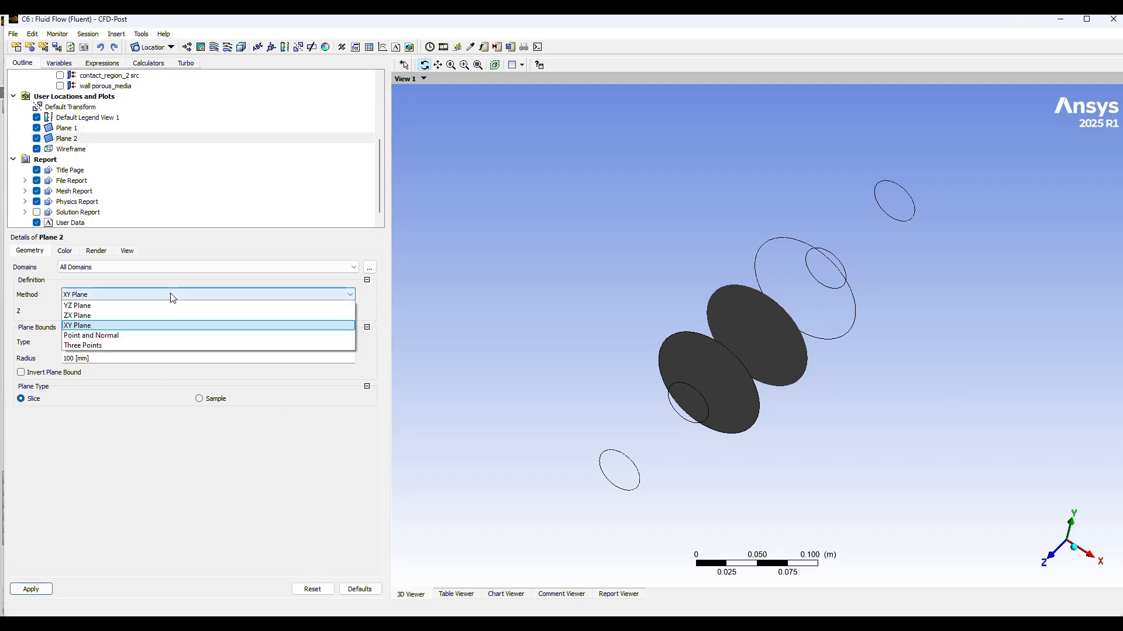
{"action": "left_click", "coordinate": [363, 318]}
{"action": "left_click", "coordinate": [271, 313]}
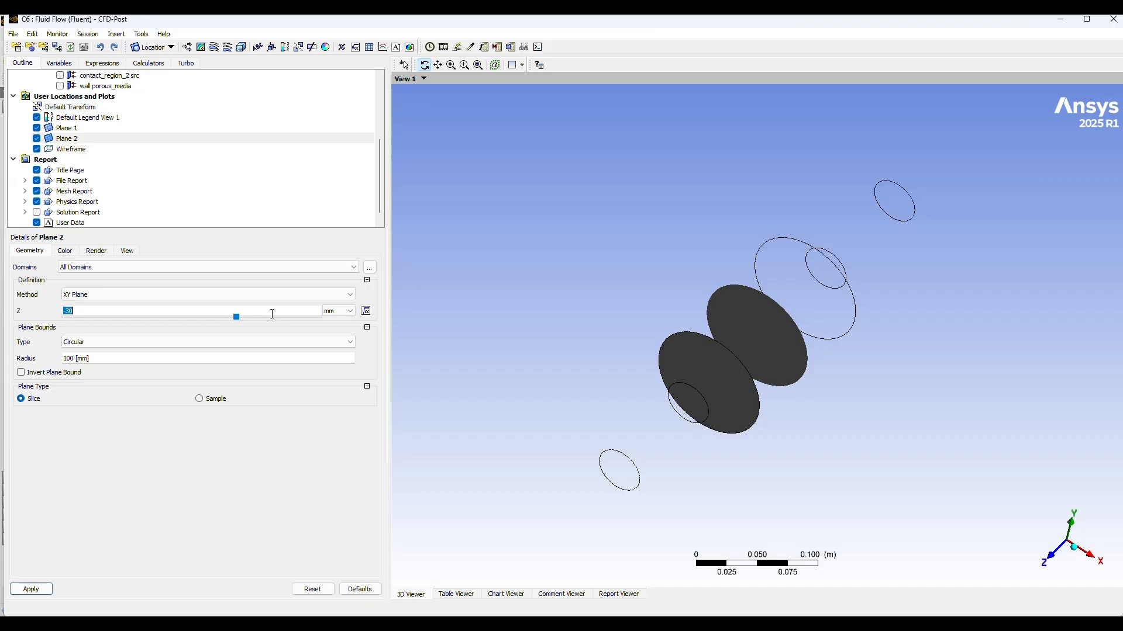
{"action": "left_click", "coordinate": [497, 39]}
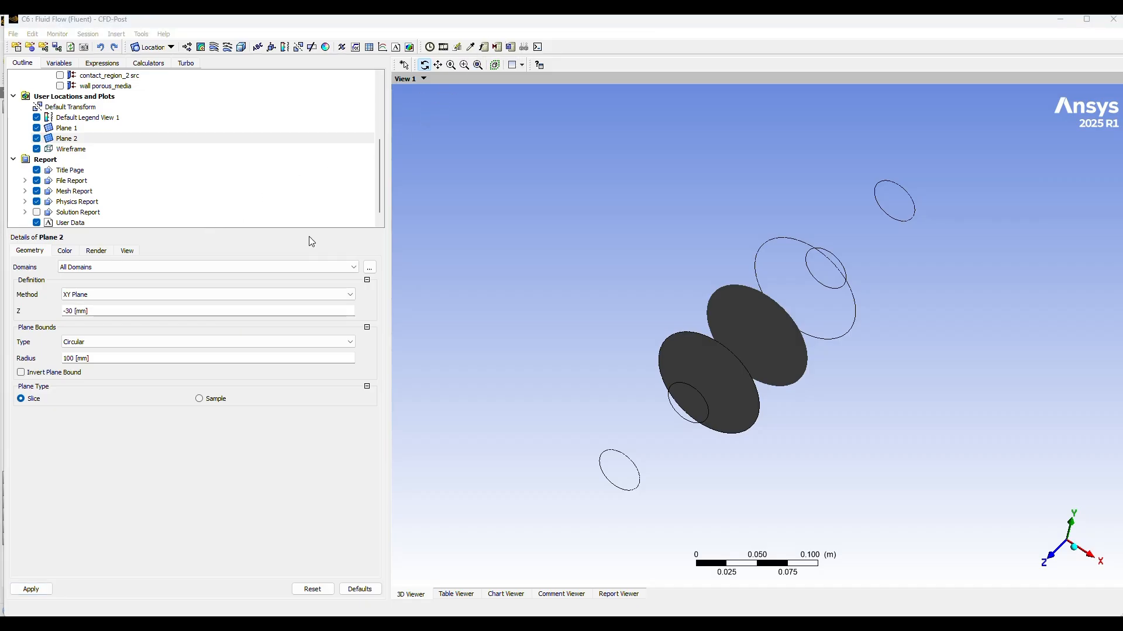
{"action": "left_click", "coordinate": [221, 312]}
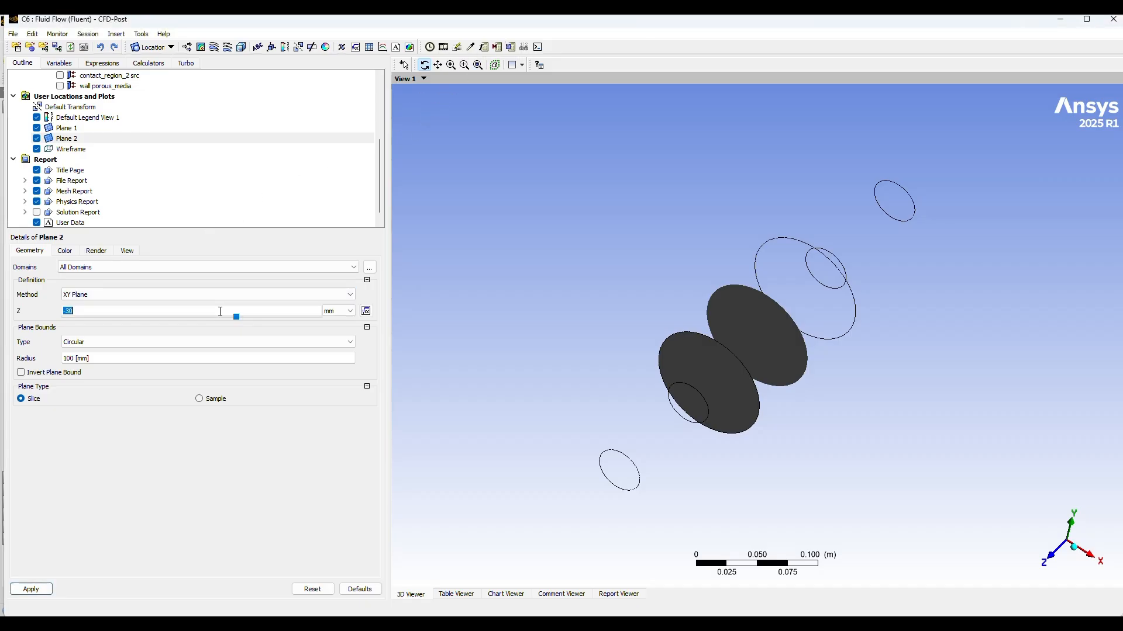
{"action": "type", "text": "-17"}
{"action": "key", "text": "Return"}
Step: Insert a third plane, Plane 3, using the XY Plane method with Z set to -170 mm
{"action": "left_click", "coordinate": [171, 48]}
{"action": "left_click", "coordinate": [153, 96]}
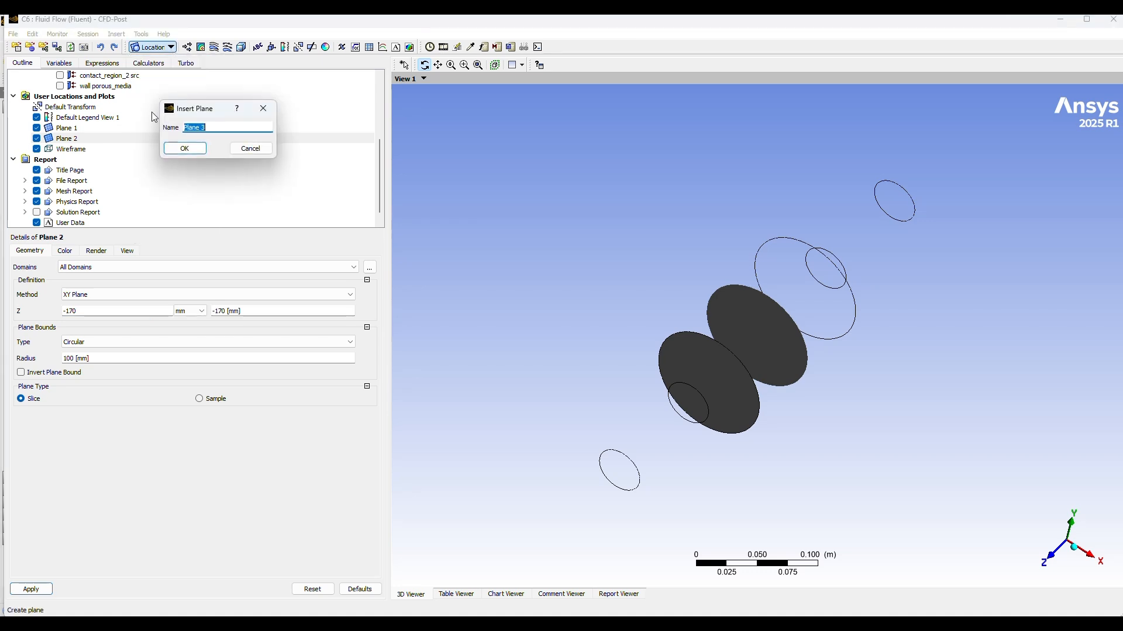
{"action": "left_click", "coordinate": [185, 149]}
{"action": "left_click", "coordinate": [272, 308]}
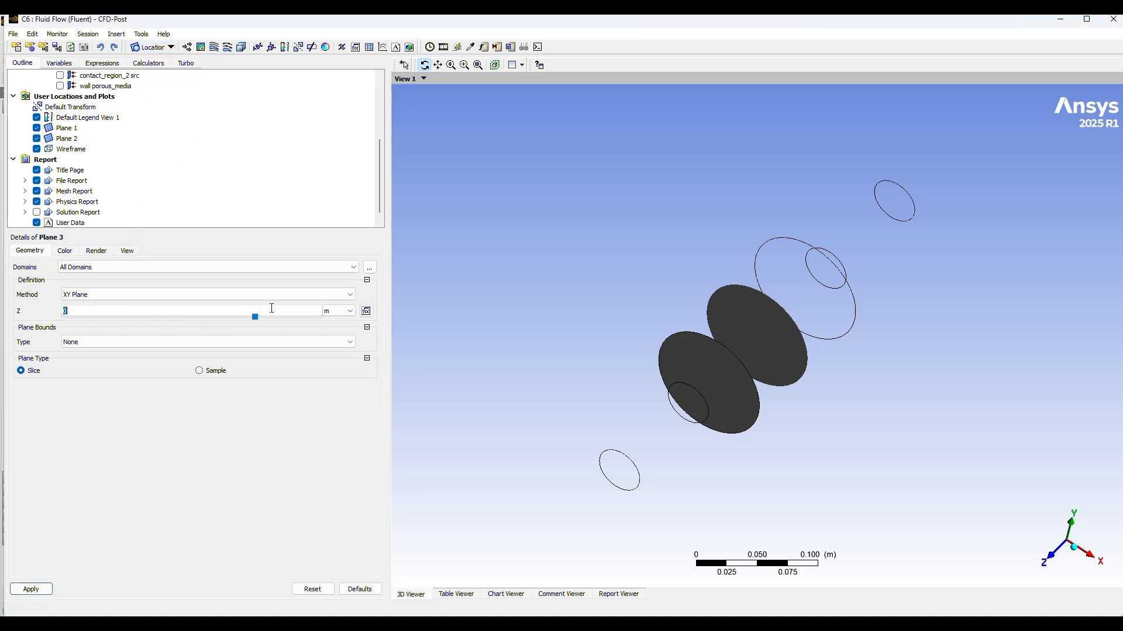
{"action": "left_click", "coordinate": [338, 311]}
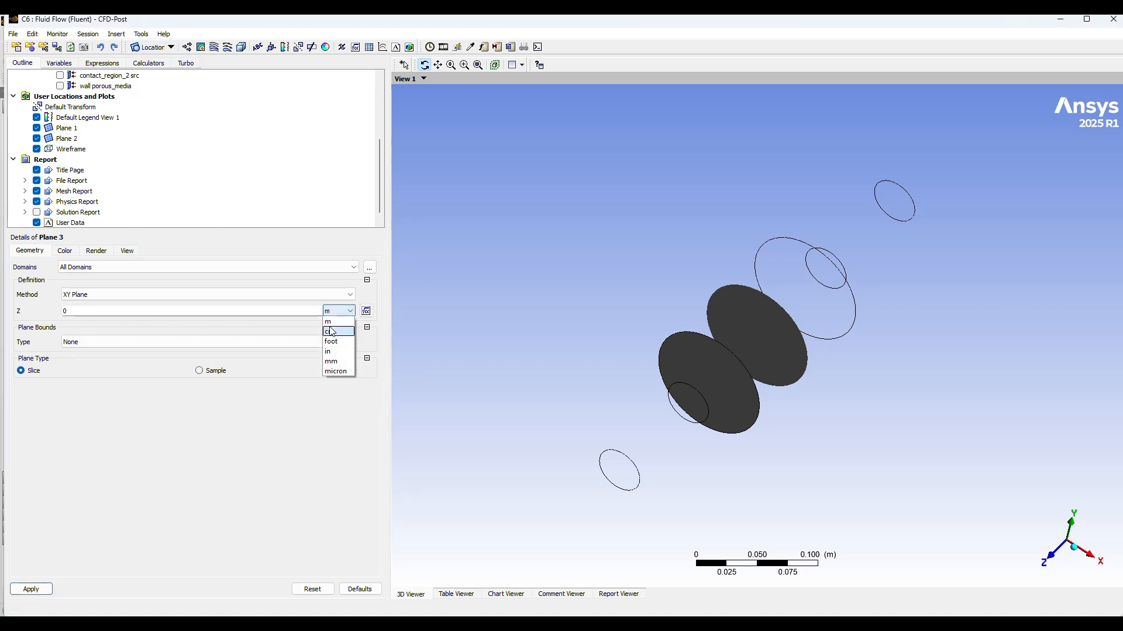
{"action": "left_click", "coordinate": [333, 363]}
{"action": "left_click", "coordinate": [83, 312]}
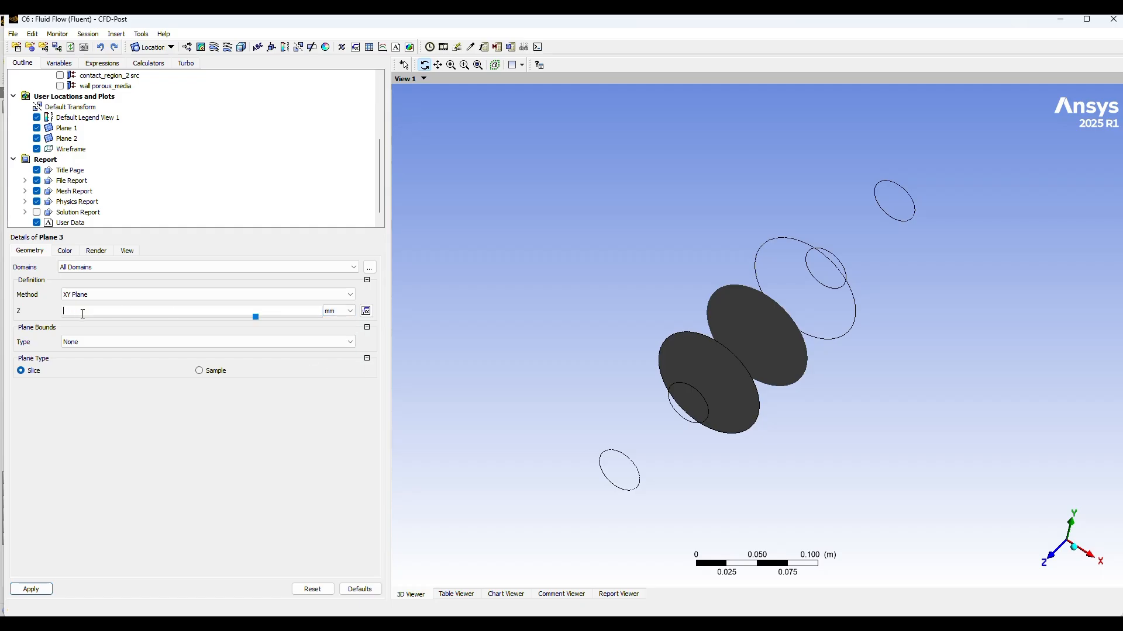
{"action": "type", "text": "-170"}
Step: Give Plane 3 Circular bounds with a 100 mm radius and apply the definition
{"action": "left_click", "coordinate": [292, 342]}
{"action": "left_click", "coordinate": [131, 366]}
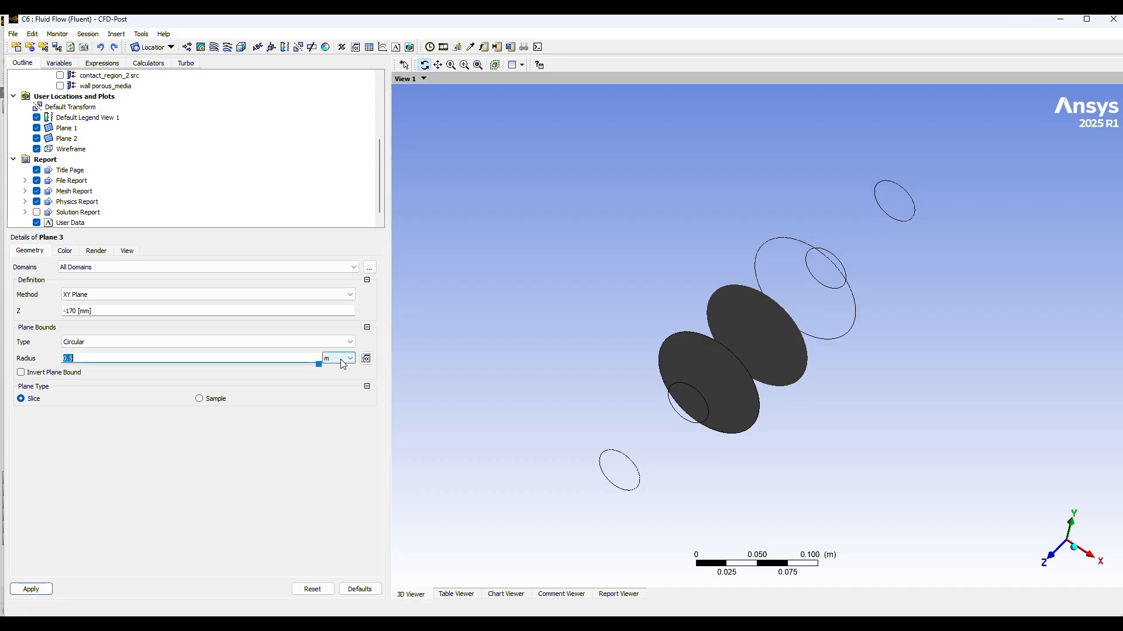
{"action": "left_click", "coordinate": [348, 358]}
{"action": "left_click", "coordinate": [331, 397]}
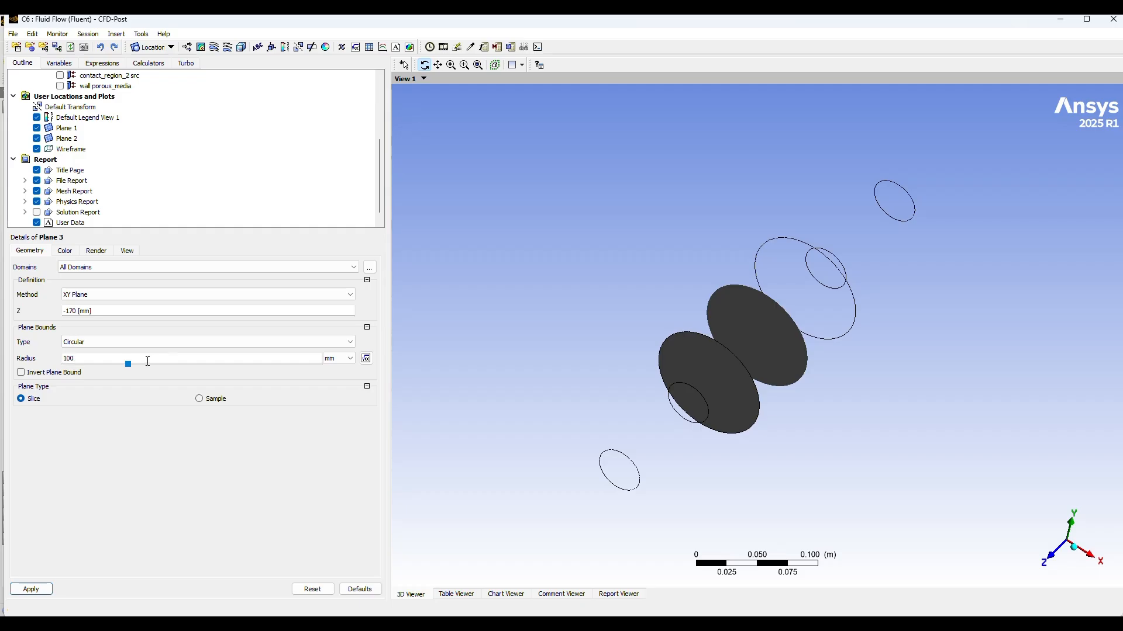
{"action": "left_click", "coordinate": [31, 589]}
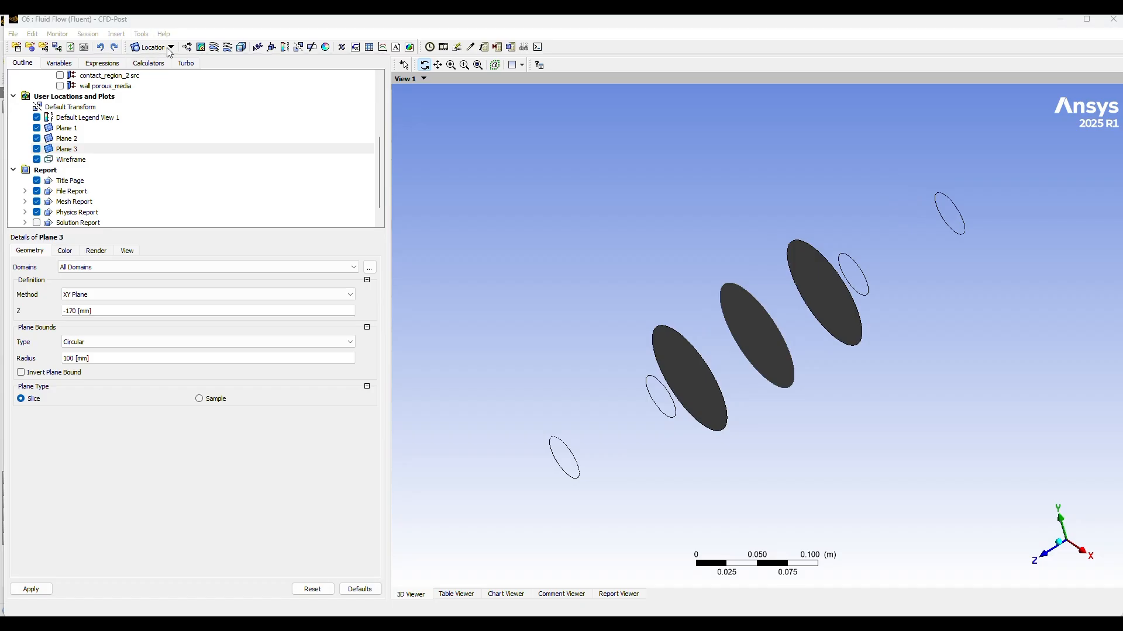
Step: Insert a Pressure contour on Plane 1 with a Local range and 100 contours, and apply it
{"action": "left_click", "coordinate": [201, 48]}
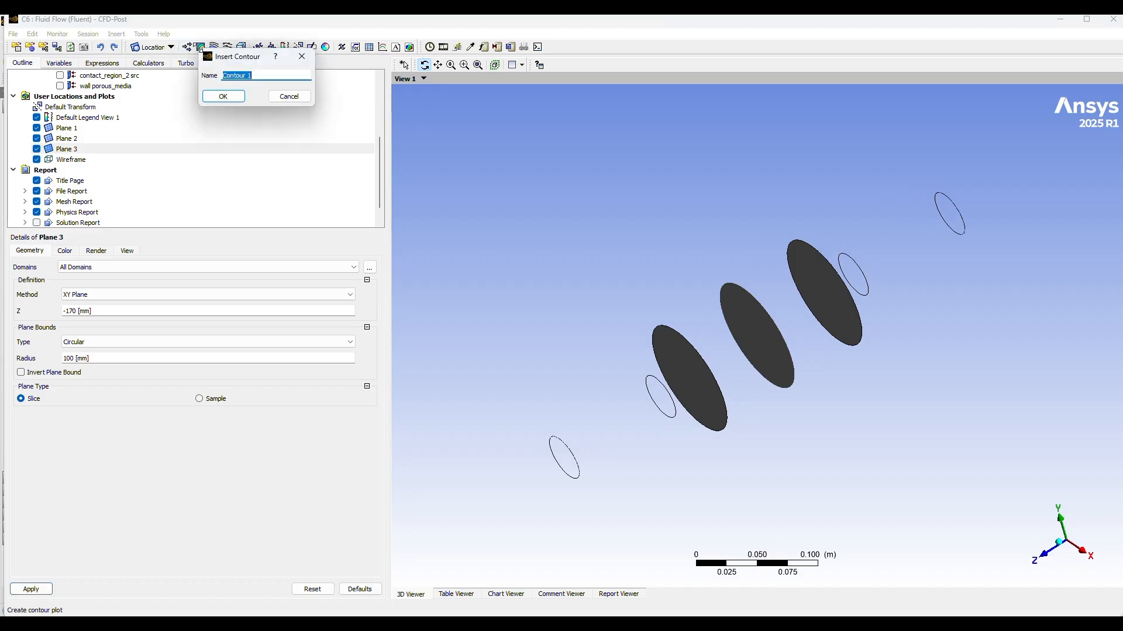
{"action": "left_click", "coordinate": [225, 96]}
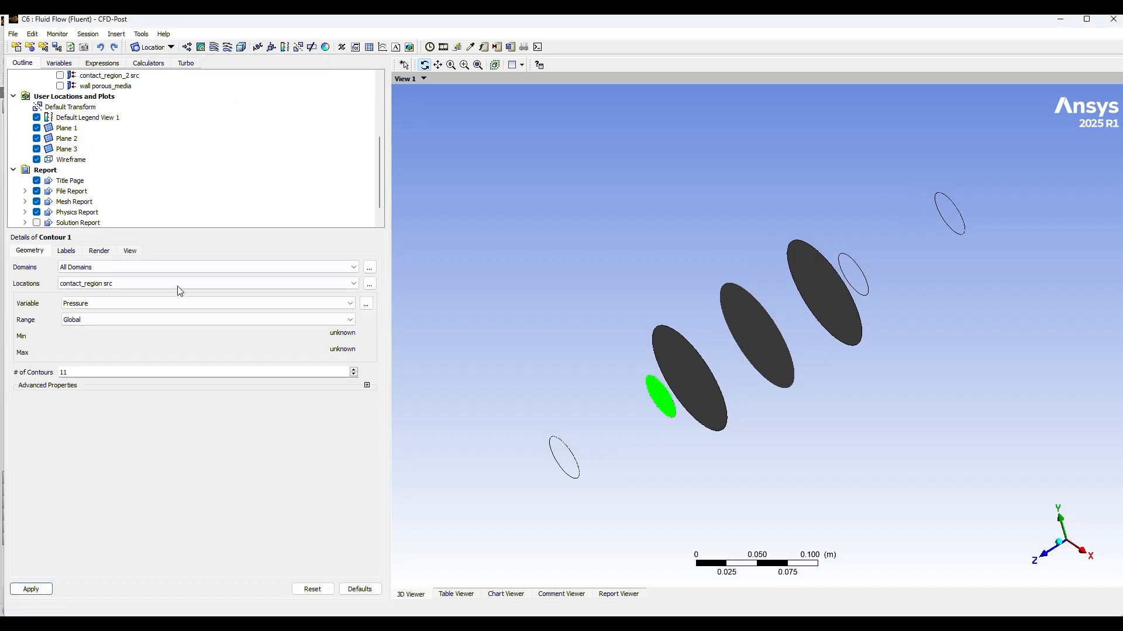
{"action": "left_click", "coordinate": [111, 284]}
{"action": "scroll", "coordinate": [99, 345], "scroll_direction": "down", "scroll_amount": 1}
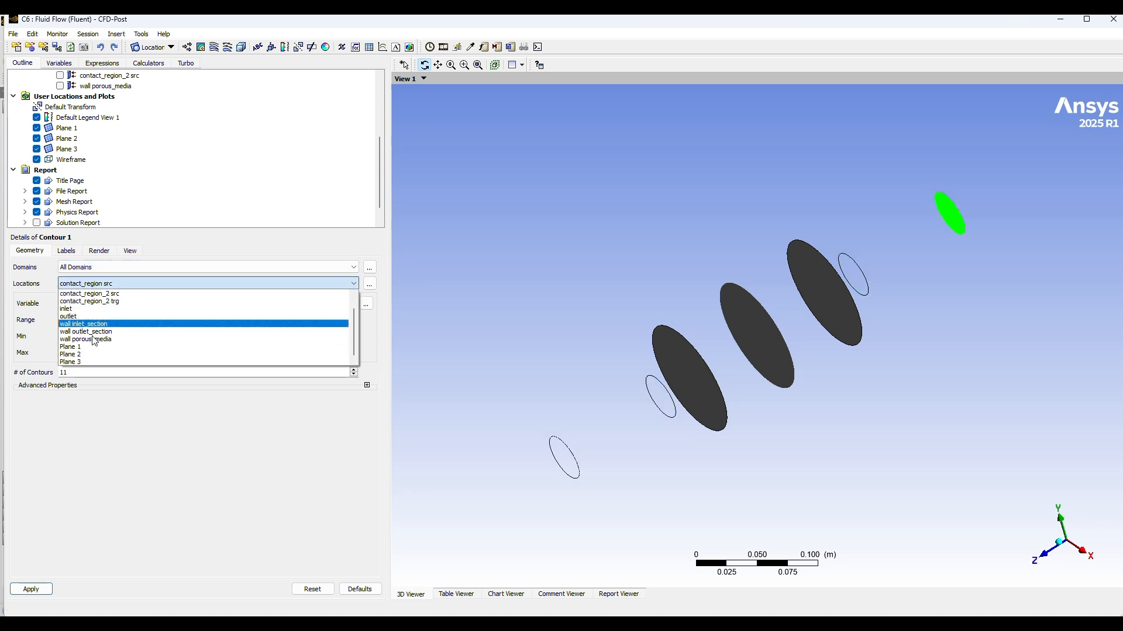
{"action": "left_click", "coordinate": [93, 348]}
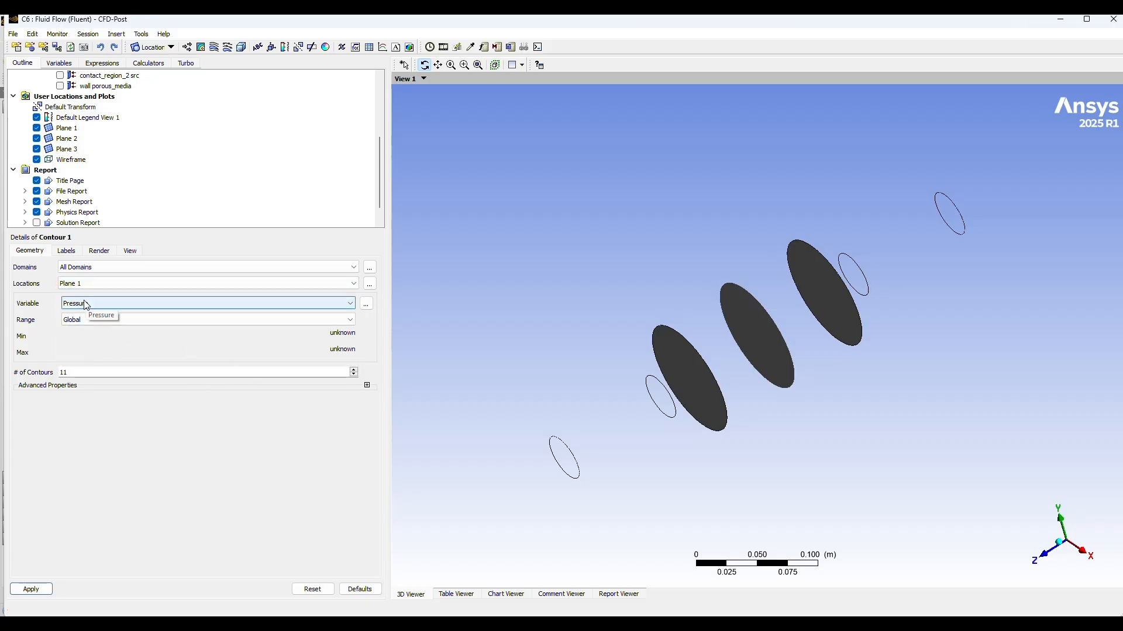
{"action": "left_click", "coordinate": [168, 320]}
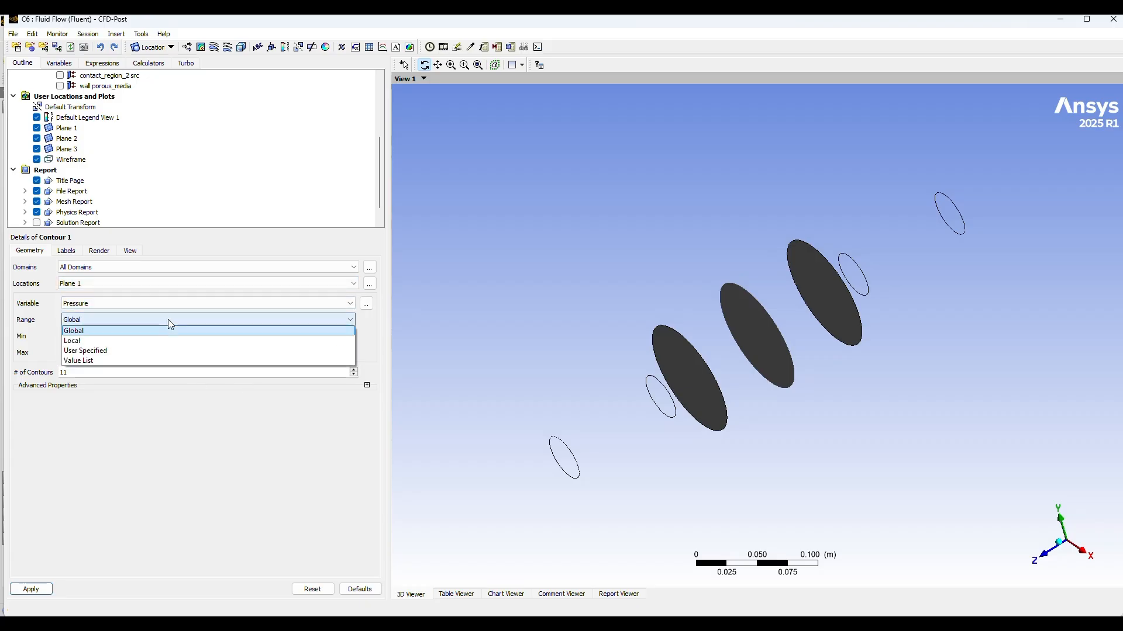
{"action": "left_click", "coordinate": [100, 342]}
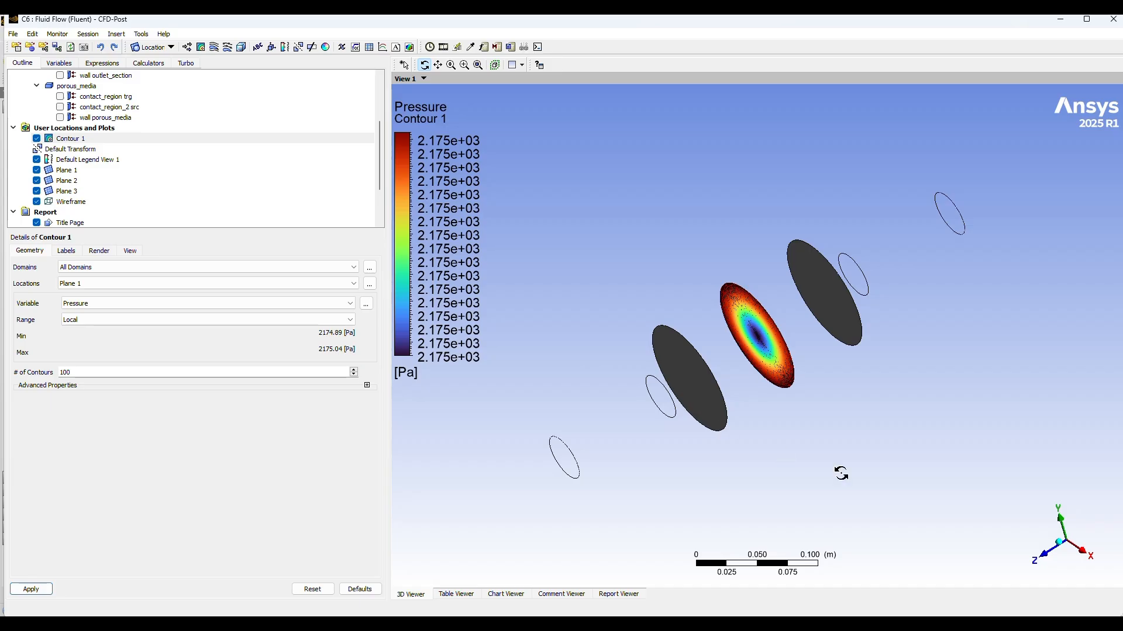
Step: Insert a Pressure contour on Plane 2 with a Local range and 100 contours, and apply it
{"action": "left_click_drag", "start_coordinate": [841, 474], "coordinate": [911, 474]}
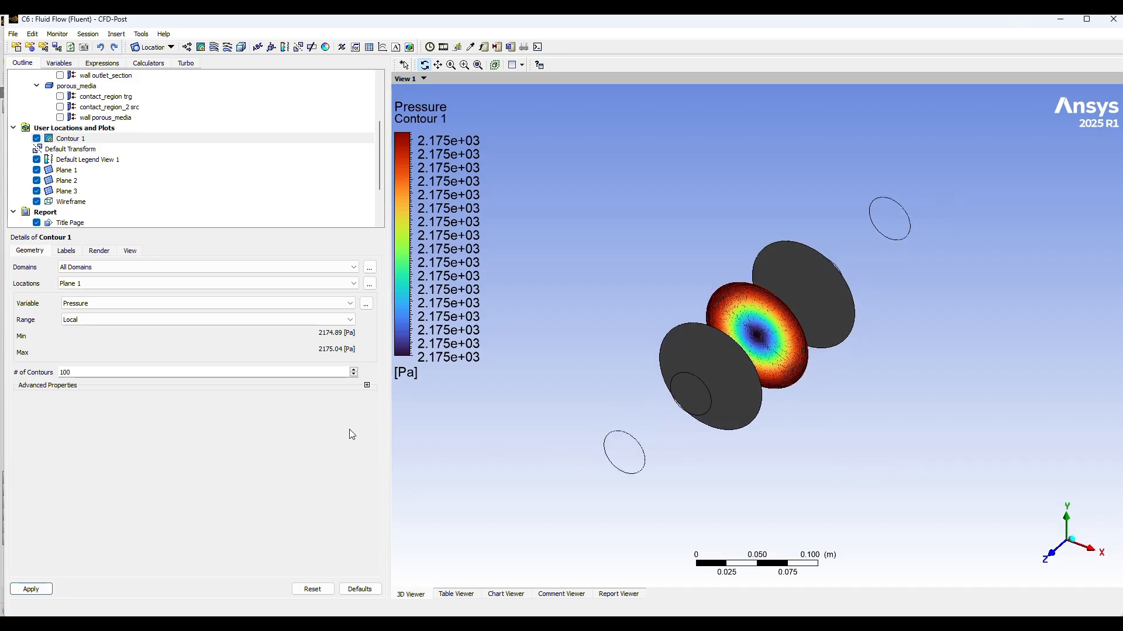
{"action": "left_click", "coordinate": [201, 47]}
{"action": "left_click", "coordinate": [228, 95]}
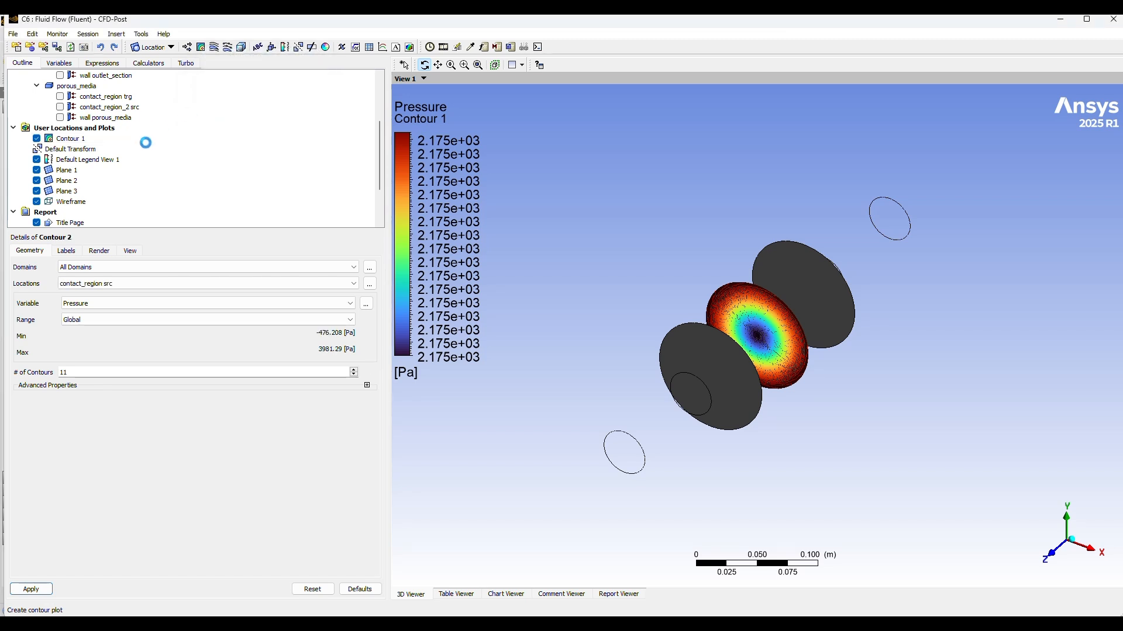
{"action": "left_click", "coordinate": [118, 289]}
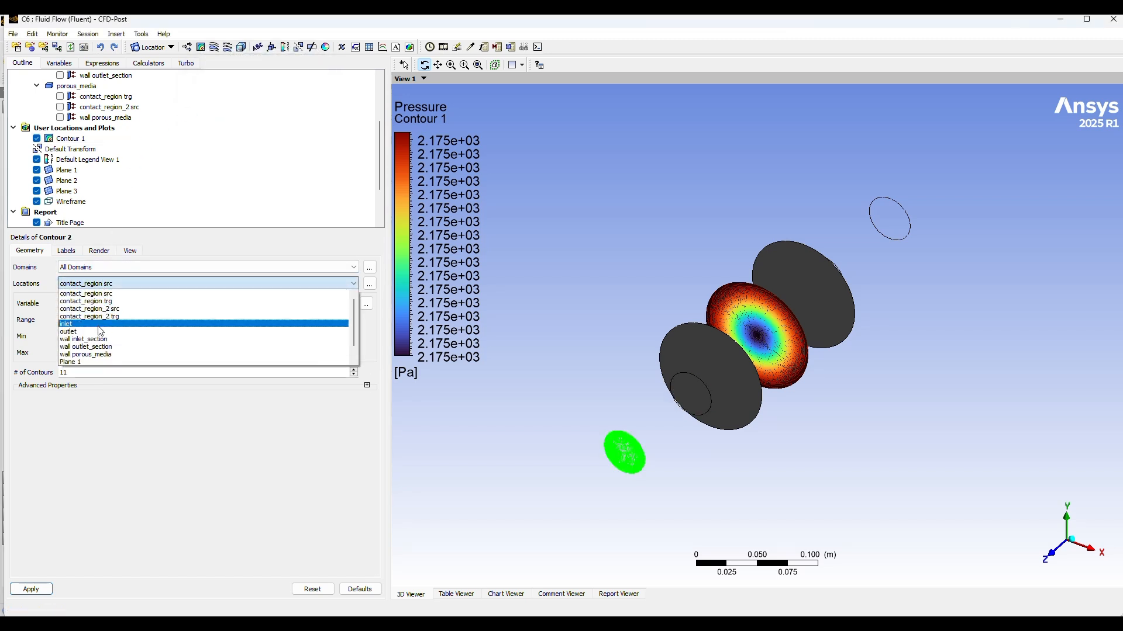
{"action": "scroll", "coordinate": [97, 358], "scroll_direction": "down", "scroll_amount": 1}
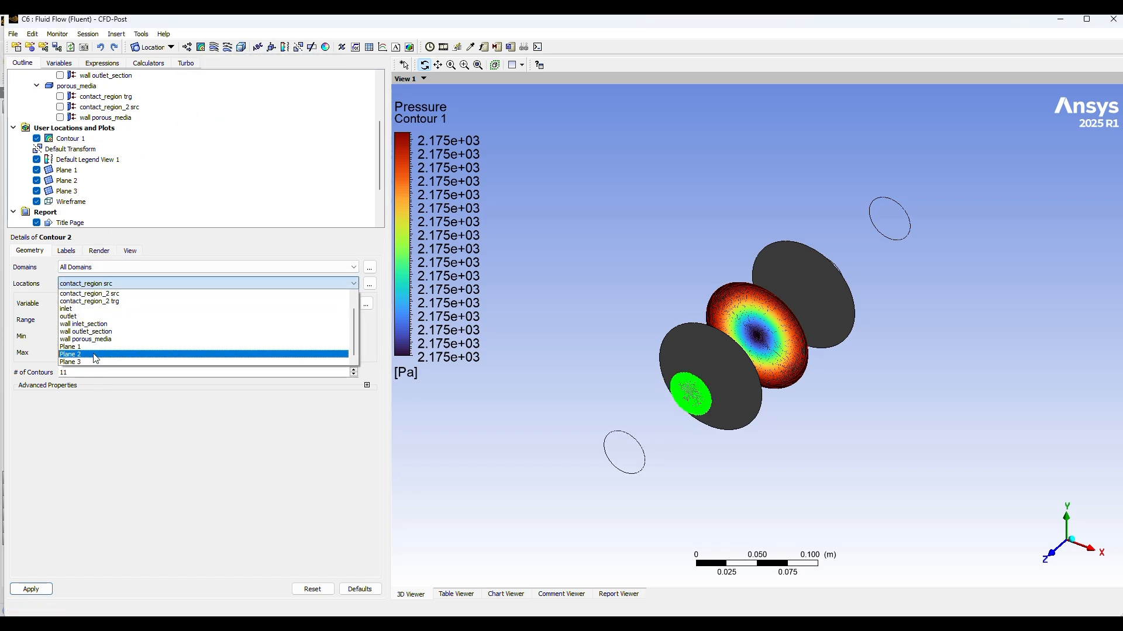
{"action": "left_click", "coordinate": [92, 355]}
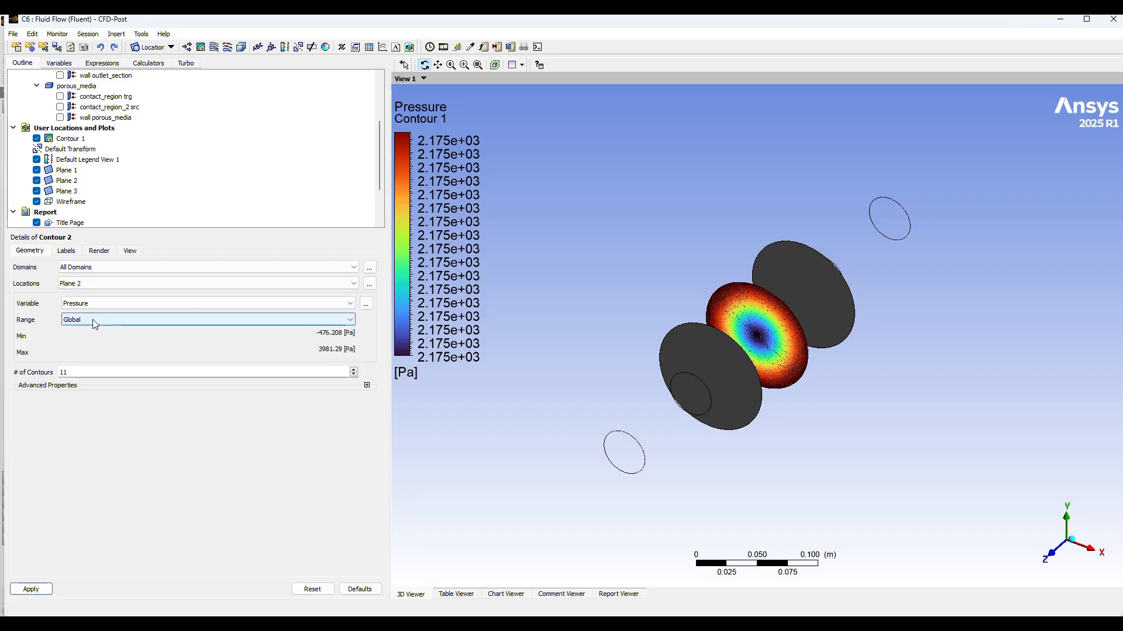
{"action": "left_click", "coordinate": [92, 320]}
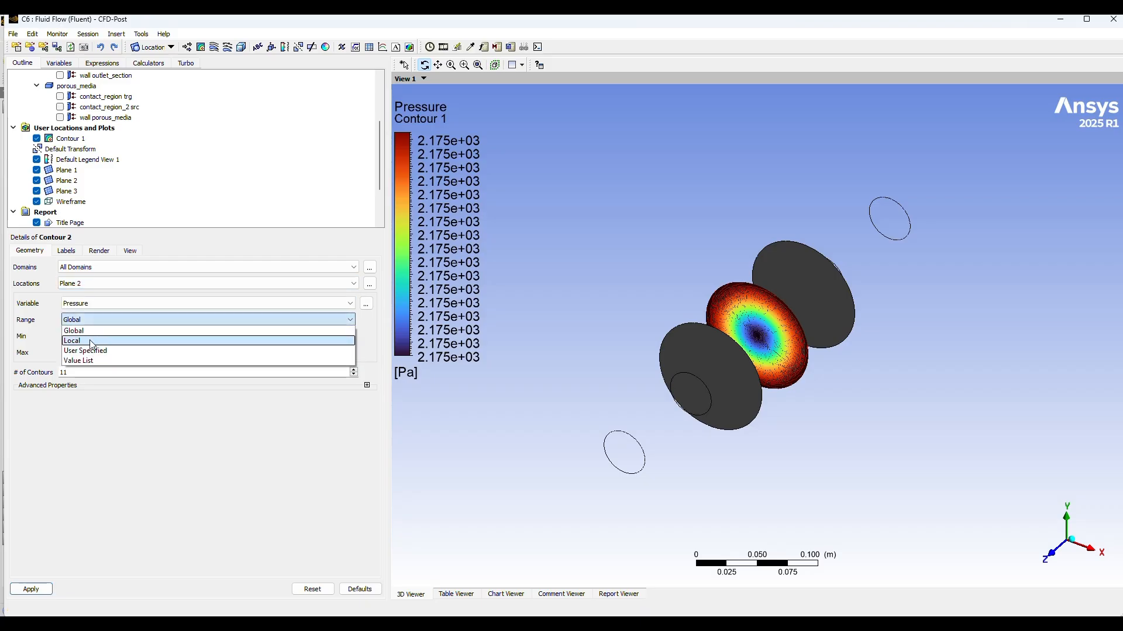
{"action": "left_click", "coordinate": [91, 343]}
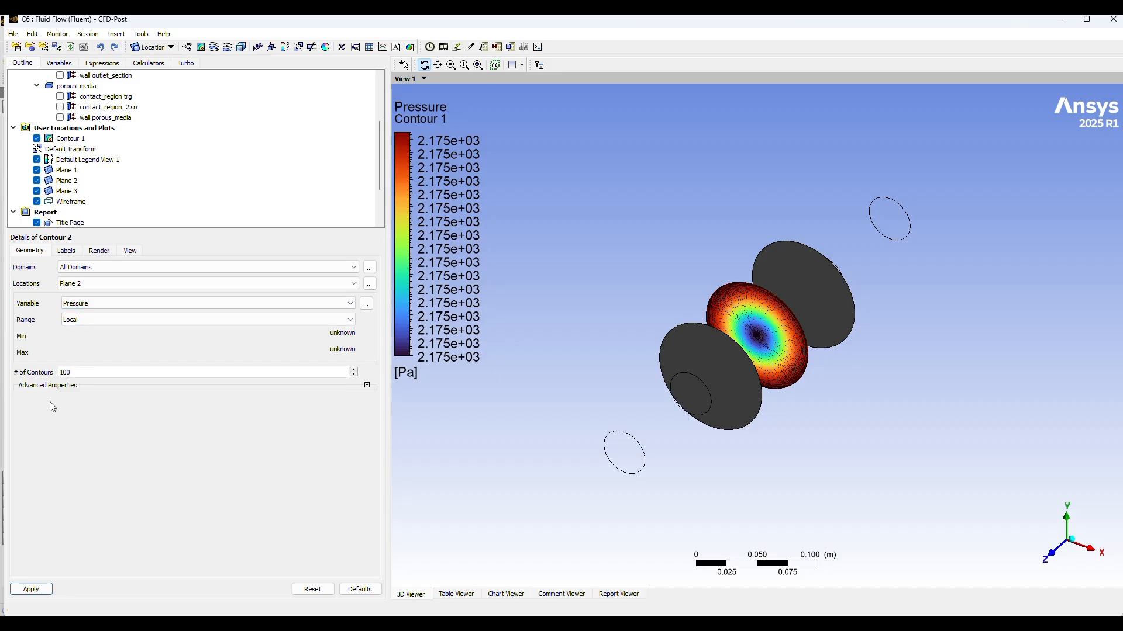
{"action": "left_click", "coordinate": [26, 589]}
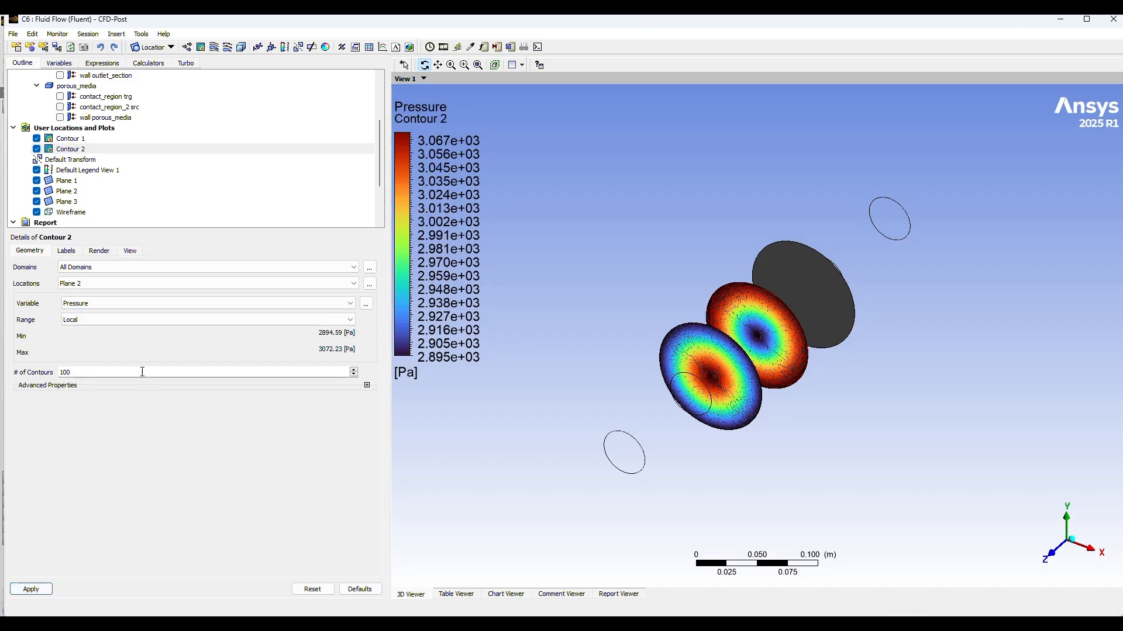
Step: Insert a Pressure contour on Plane 3 with a Local range and 100 contours, and apply it
{"action": "left_click", "coordinate": [202, 48]}
{"action": "left_click", "coordinate": [226, 93]}
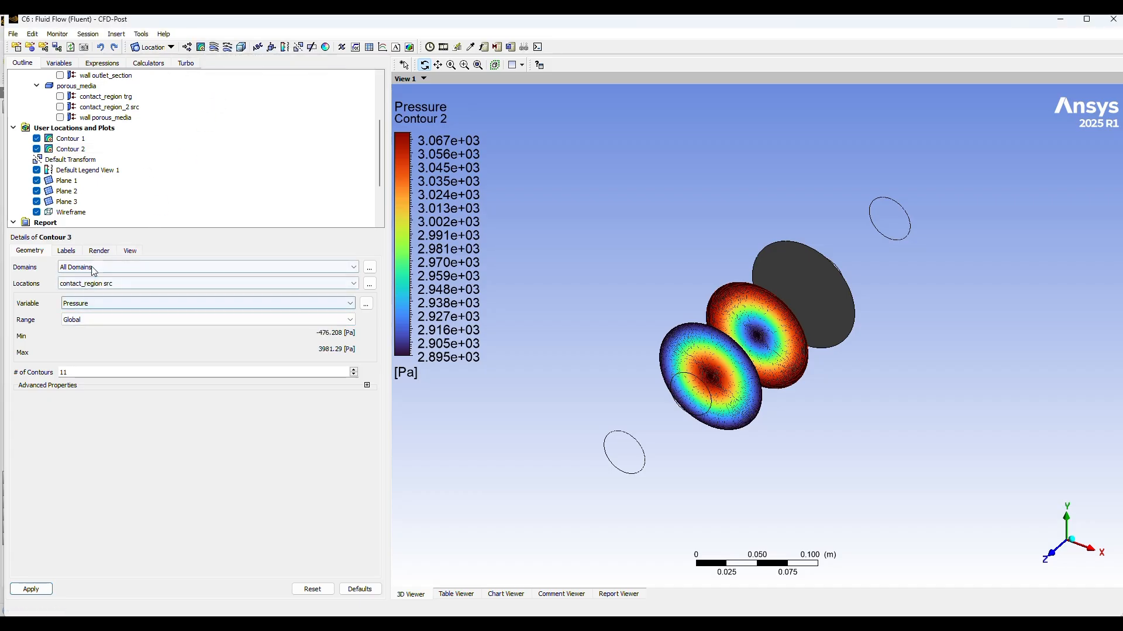
{"action": "left_click", "coordinate": [351, 287]}
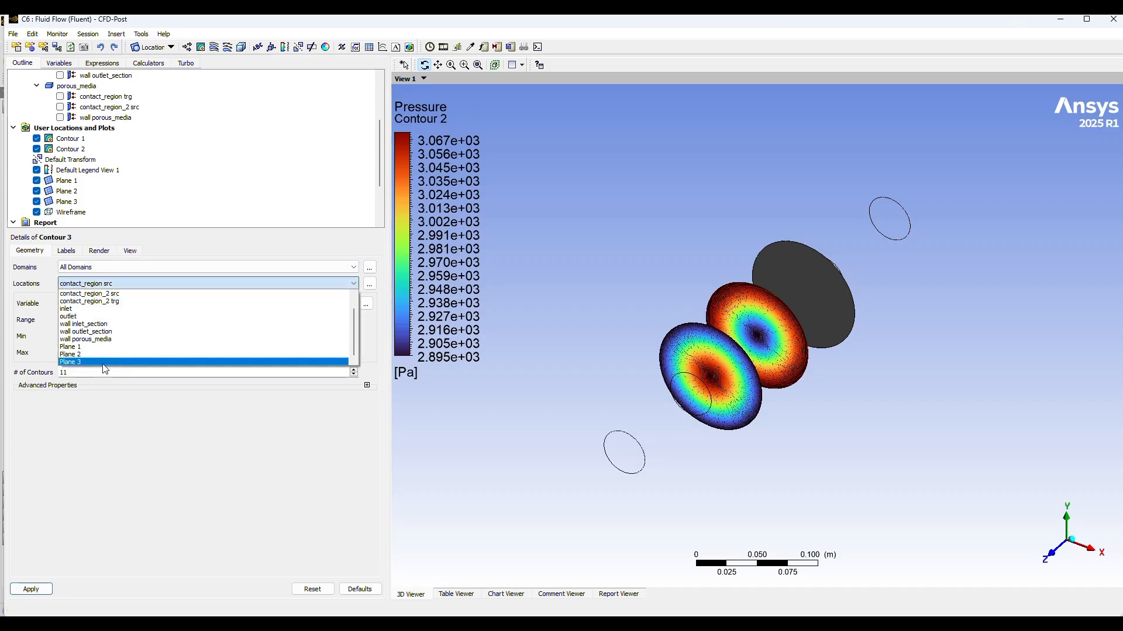
{"action": "left_click", "coordinate": [104, 363]}
{"action": "left_click", "coordinate": [85, 303]}
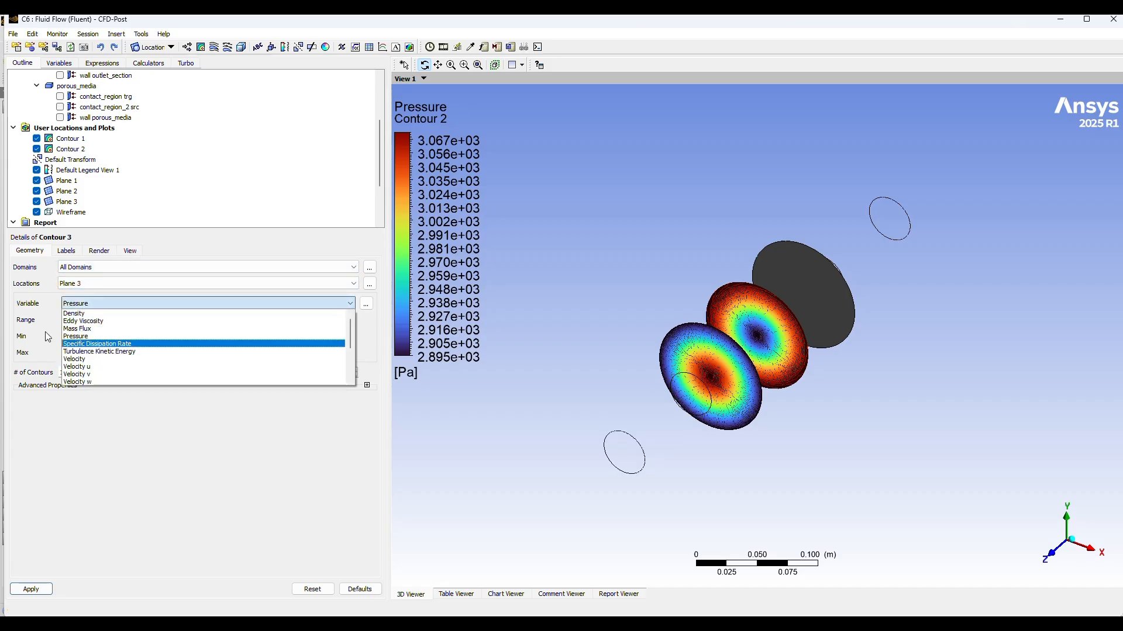
{"action": "left_click", "coordinate": [75, 336]}
{"action": "left_click", "coordinate": [83, 320]}
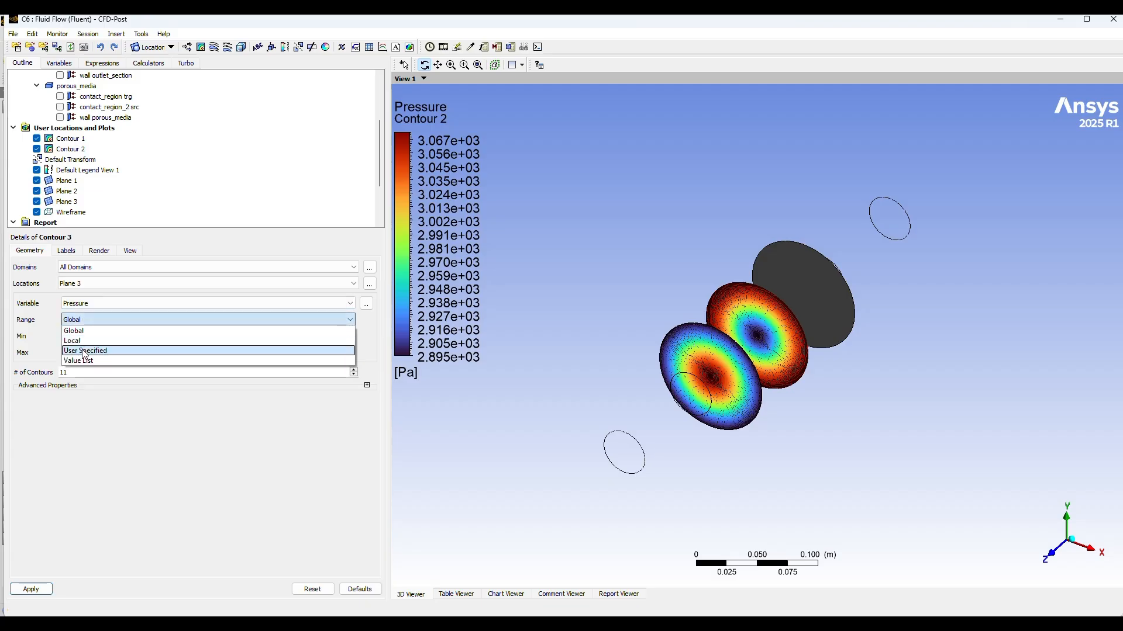
{"action": "left_click", "coordinate": [85, 341]}
{"action": "left_click", "coordinate": [94, 372]}
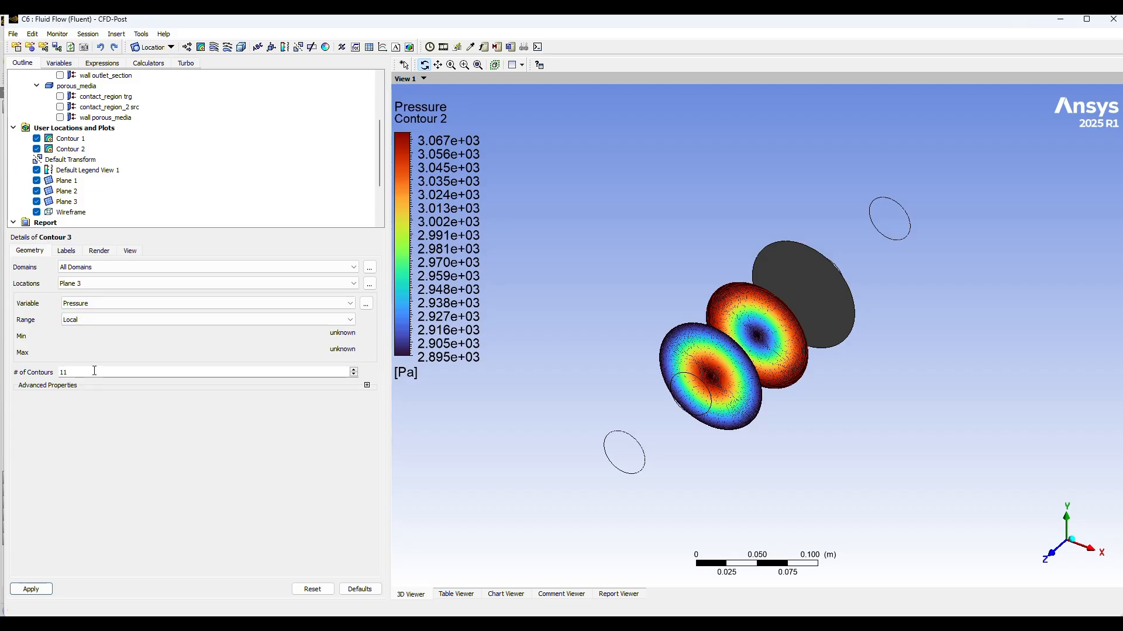
{"action": "type", "text": "100"}
{"action": "left_click", "coordinate": [30, 590]}
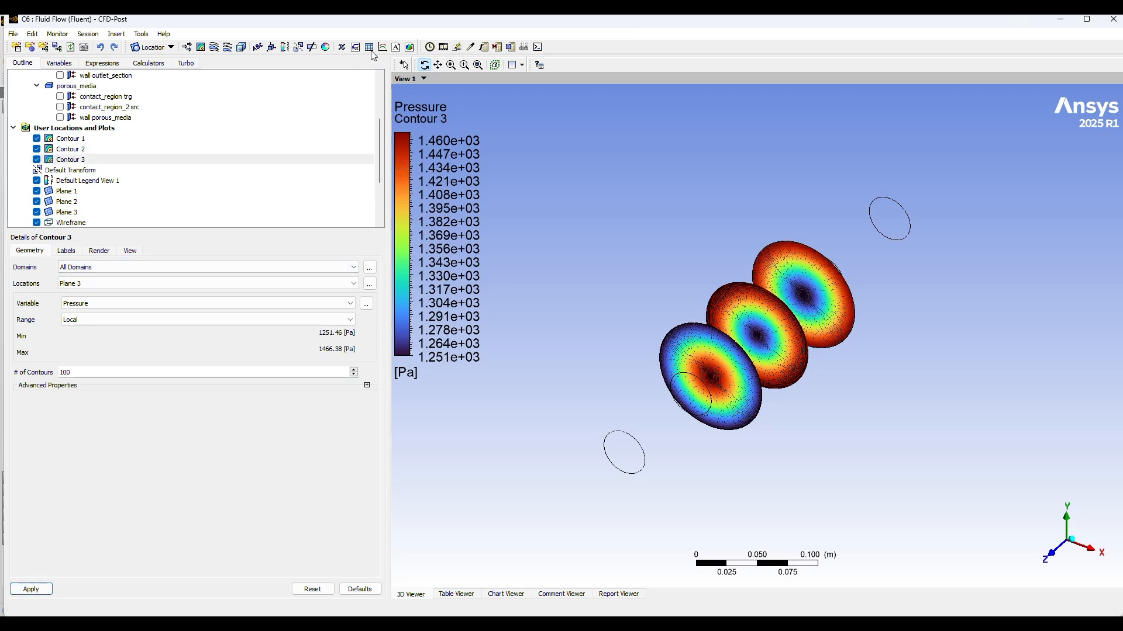
Step: Switch Contour 3 to the Velocity variable with a Global range and apply the change
{"action": "left_click_drag", "start_coordinate": [852, 295], "coordinate": [857, 328]}
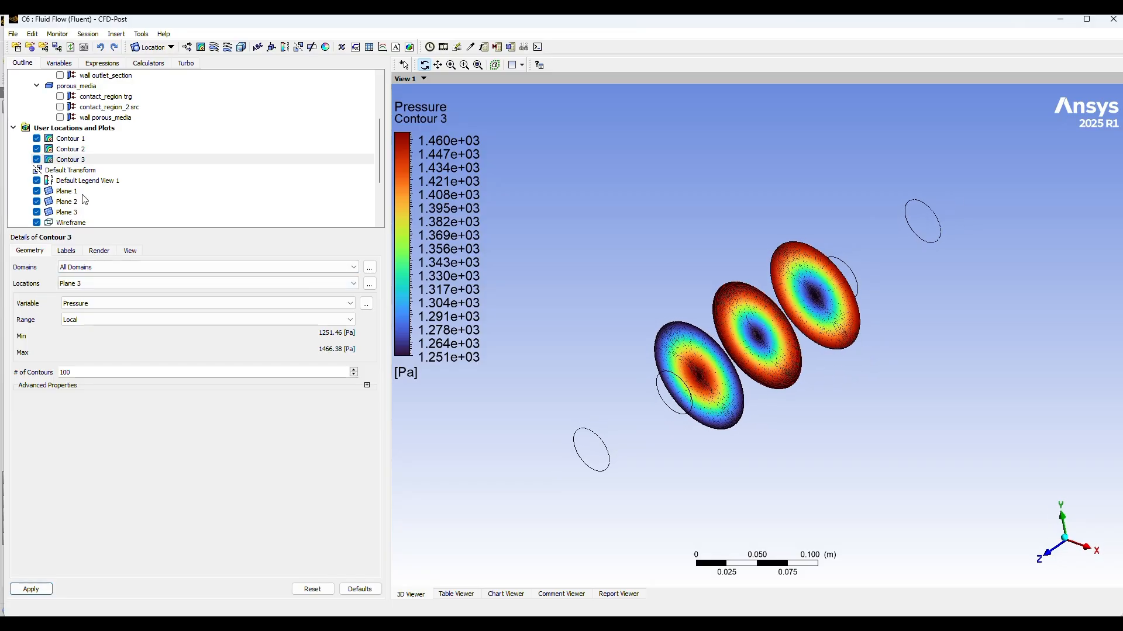
{"action": "left_click", "coordinate": [73, 161]}
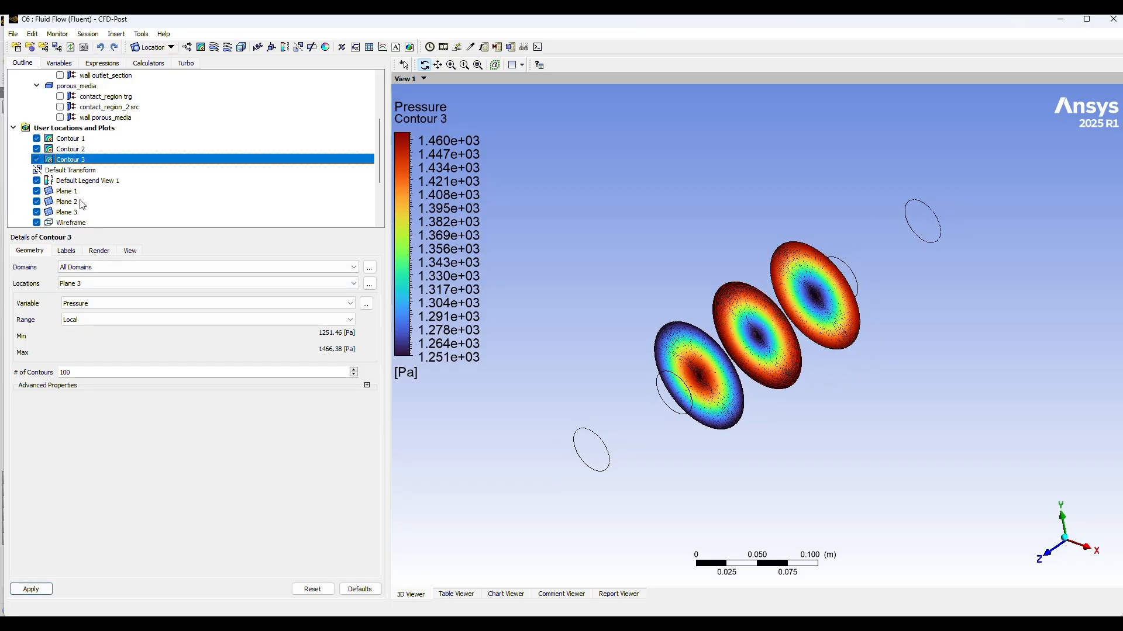
{"action": "left_click", "coordinate": [93, 303]}
{"action": "left_click", "coordinate": [84, 360]}
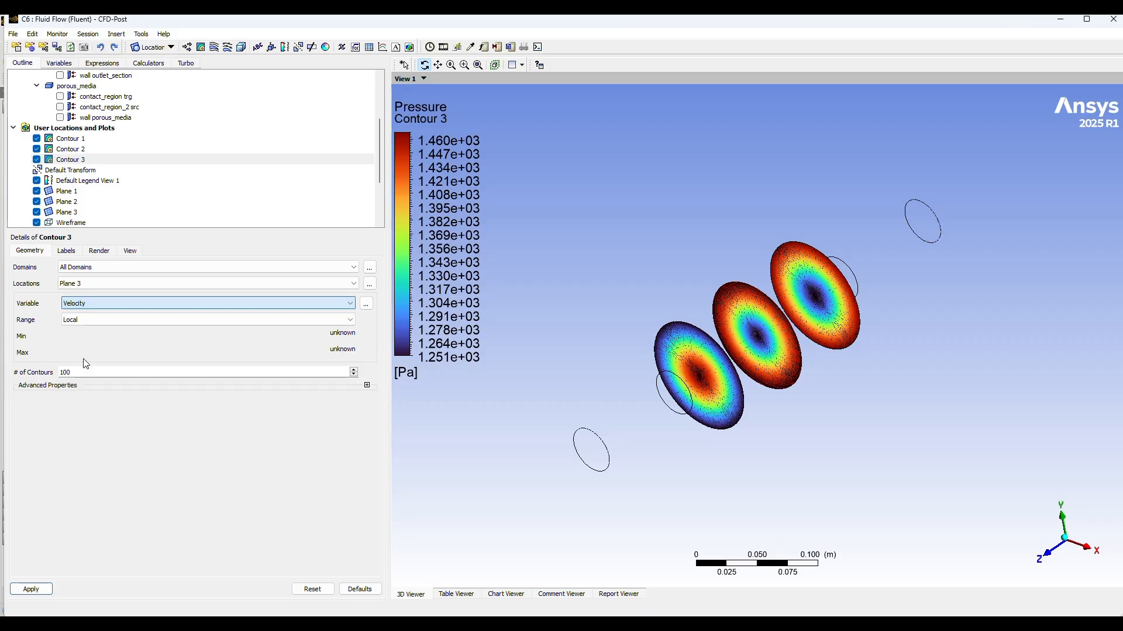
{"action": "left_click", "coordinate": [101, 320]}
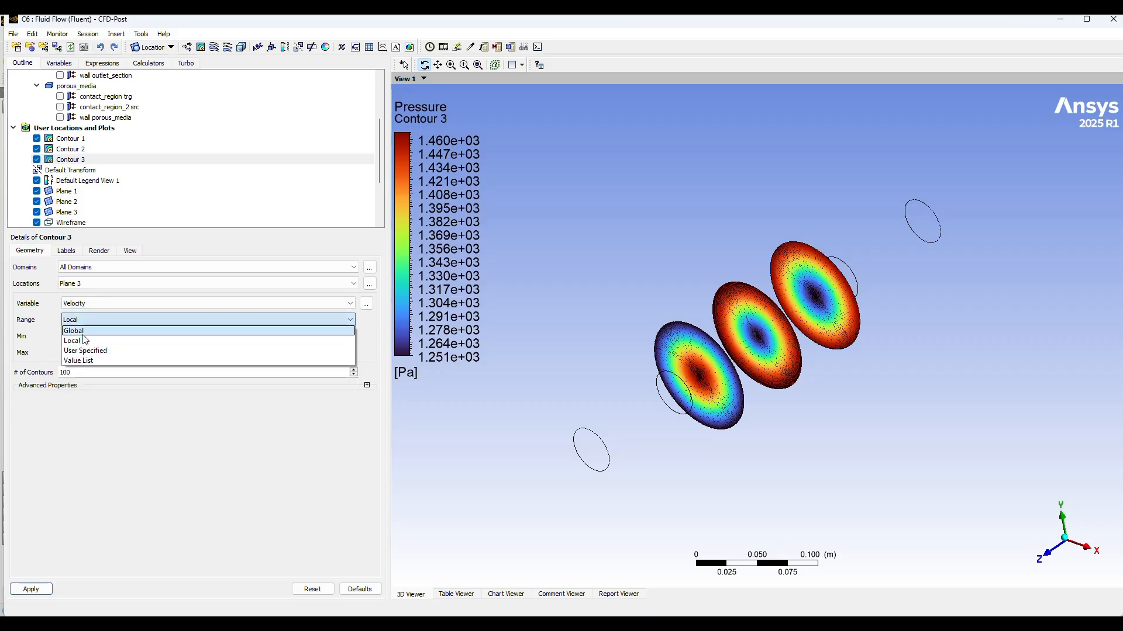
{"action": "left_click", "coordinate": [86, 331]}
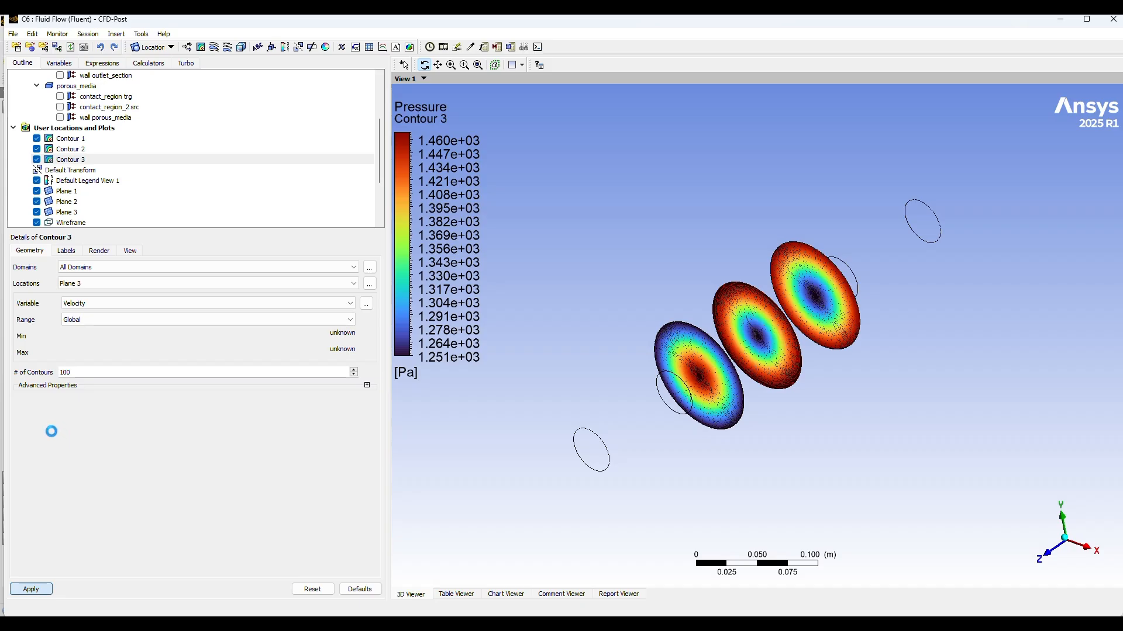
{"action": "left_click", "coordinate": [68, 152]}
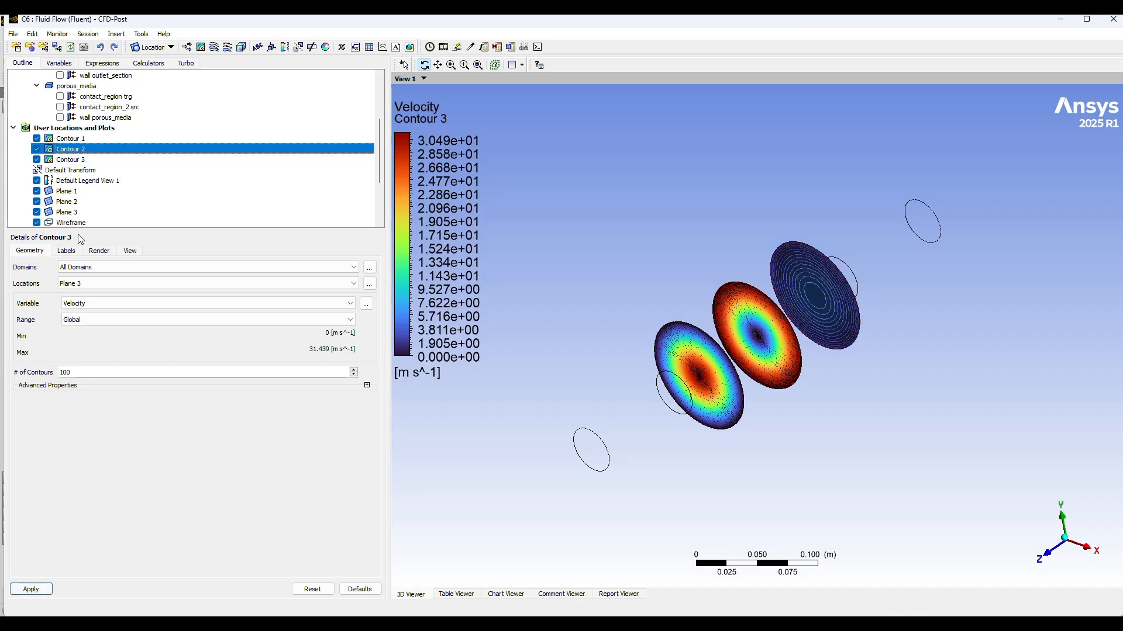
{"action": "left_click", "coordinate": [91, 304]}
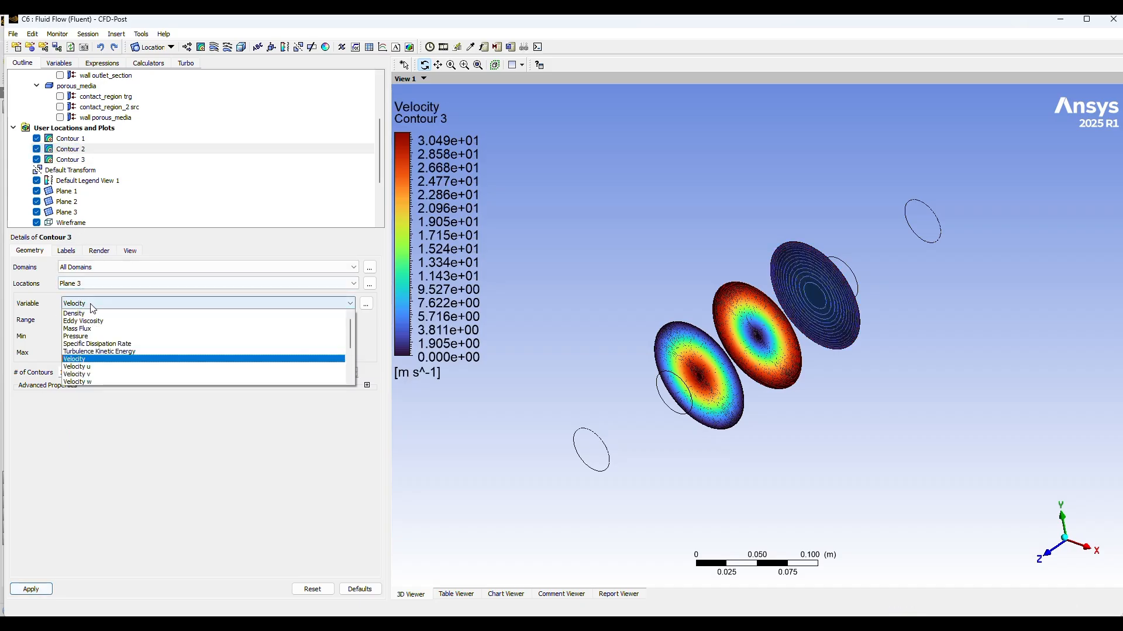
{"action": "left_click", "coordinate": [76, 165]}
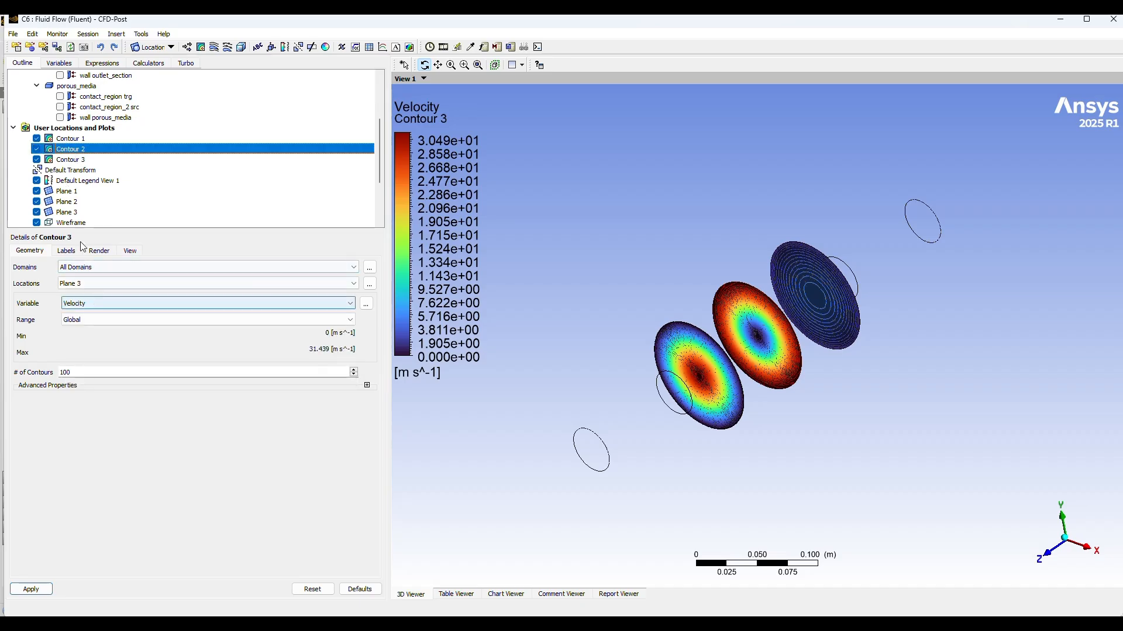
{"action": "left_click", "coordinate": [64, 140]}
{"action": "left_click", "coordinate": [65, 147]}
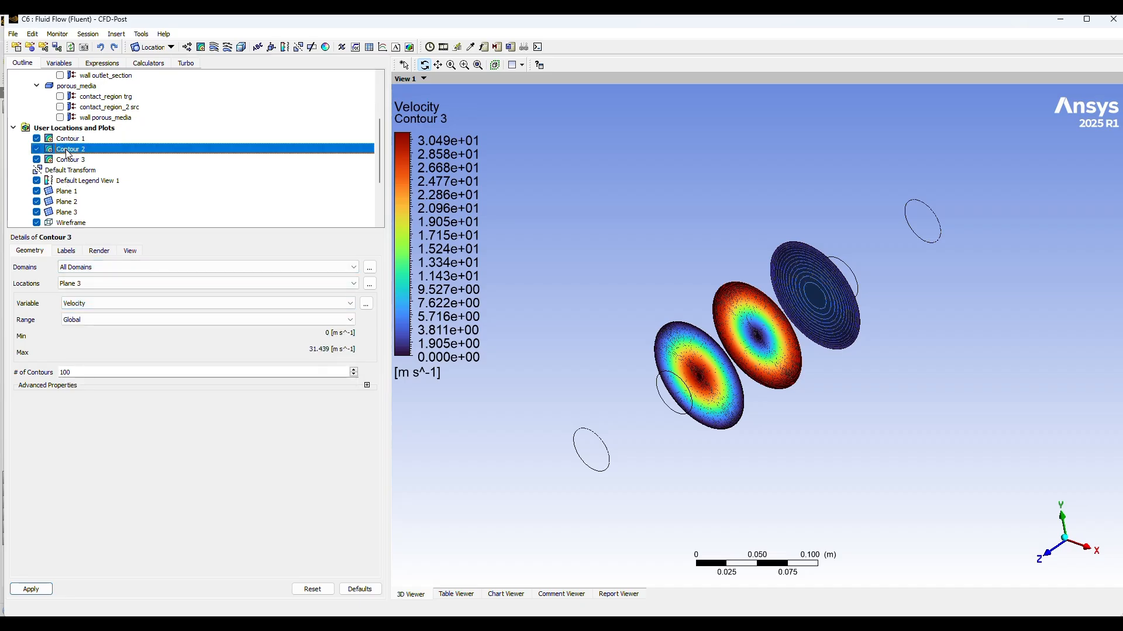
{"action": "left_click", "coordinate": [67, 159]}
{"action": "left_click", "coordinate": [74, 141]}
{"action": "left_click", "coordinate": [70, 151]}
{"action": "left_click", "coordinate": [71, 144]}
{"action": "left_click", "coordinate": [74, 160]}
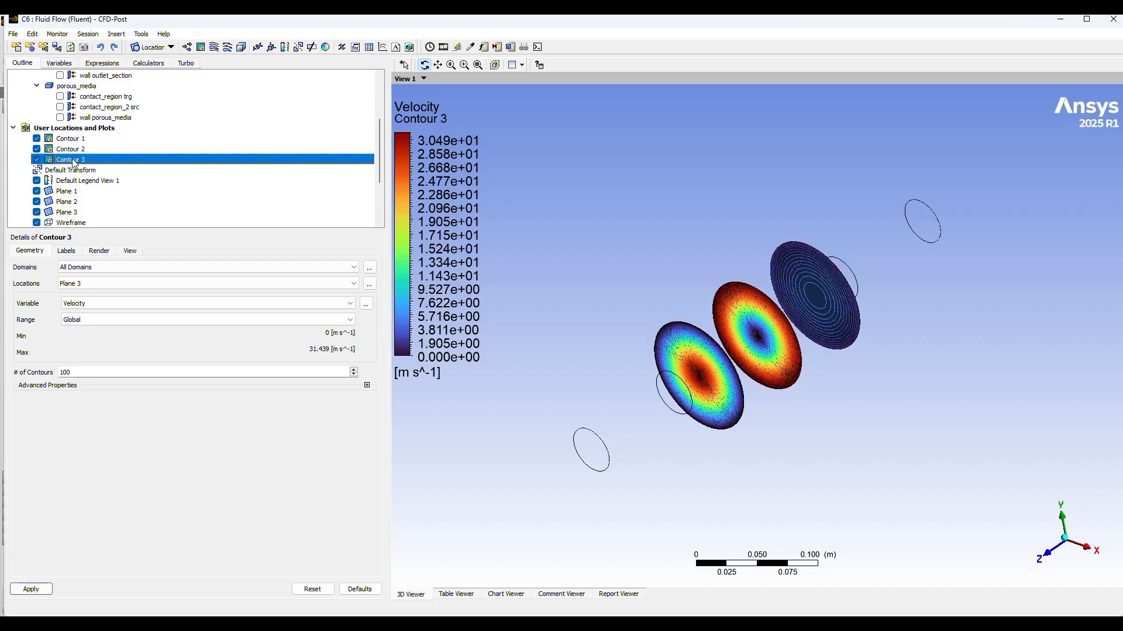
Step: Switch Contour 2 to the Velocity variable with a Global range and apply the change
{"action": "left_click", "coordinate": [71, 150]}
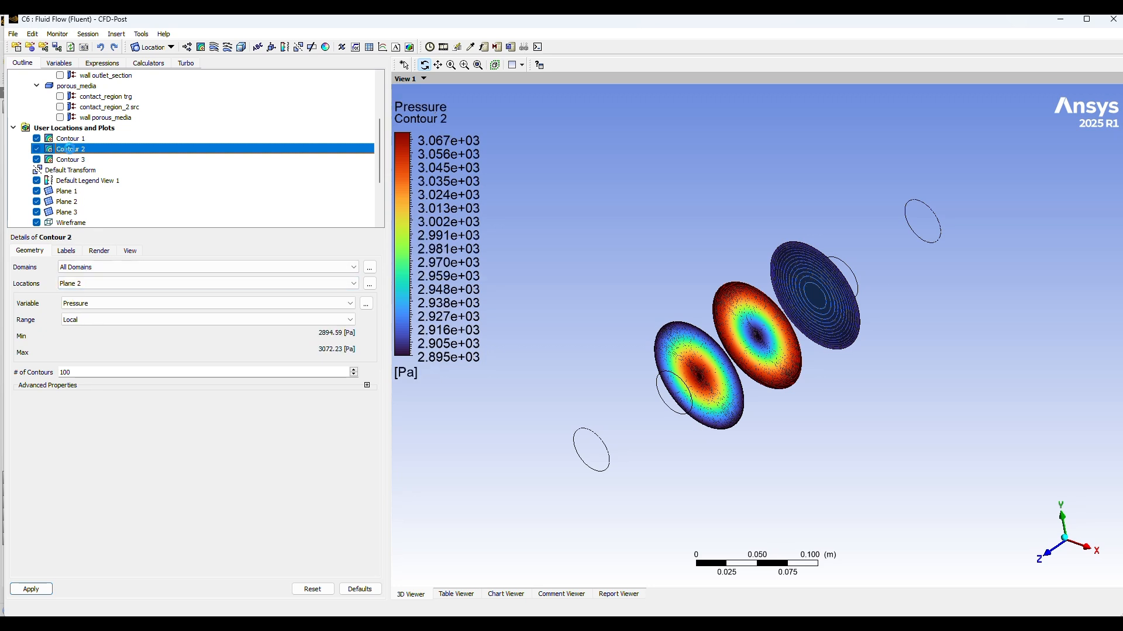
{"action": "left_click", "coordinate": [98, 304]}
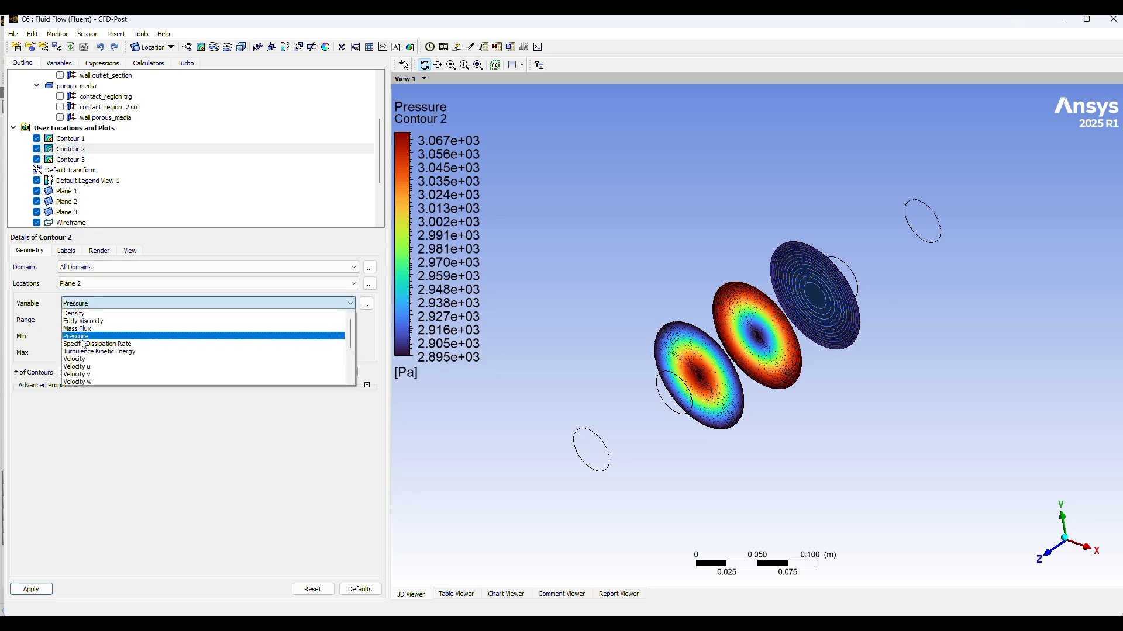
{"action": "left_click", "coordinate": [100, 336]}
{"action": "left_click", "coordinate": [75, 320]}
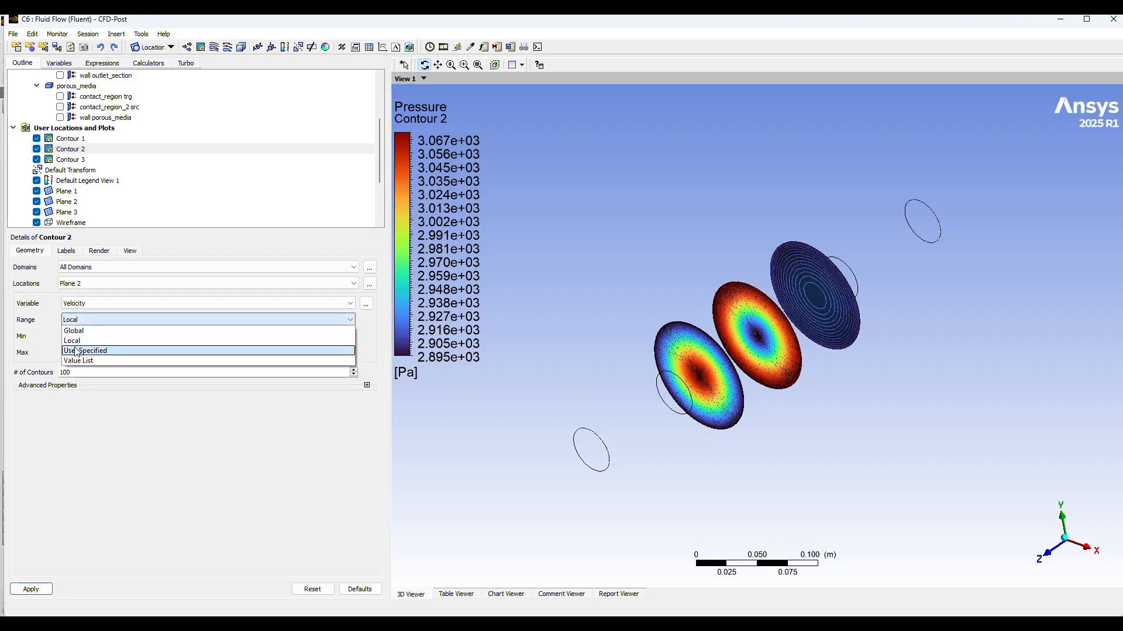
{"action": "left_click", "coordinate": [74, 331]}
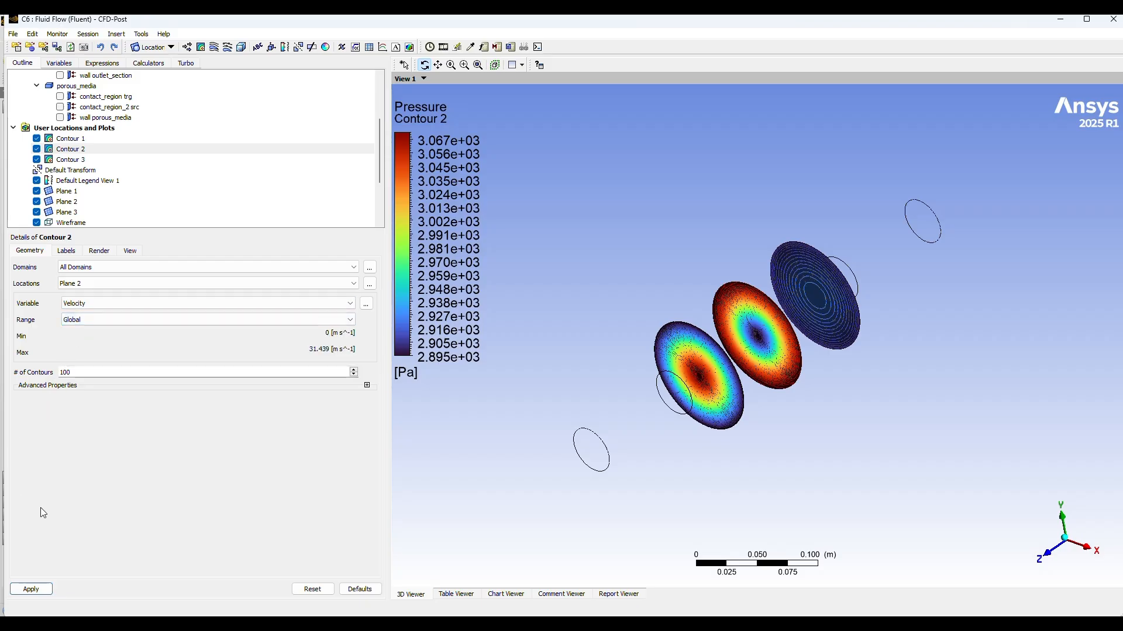
{"action": "left_click", "coordinate": [24, 588]}
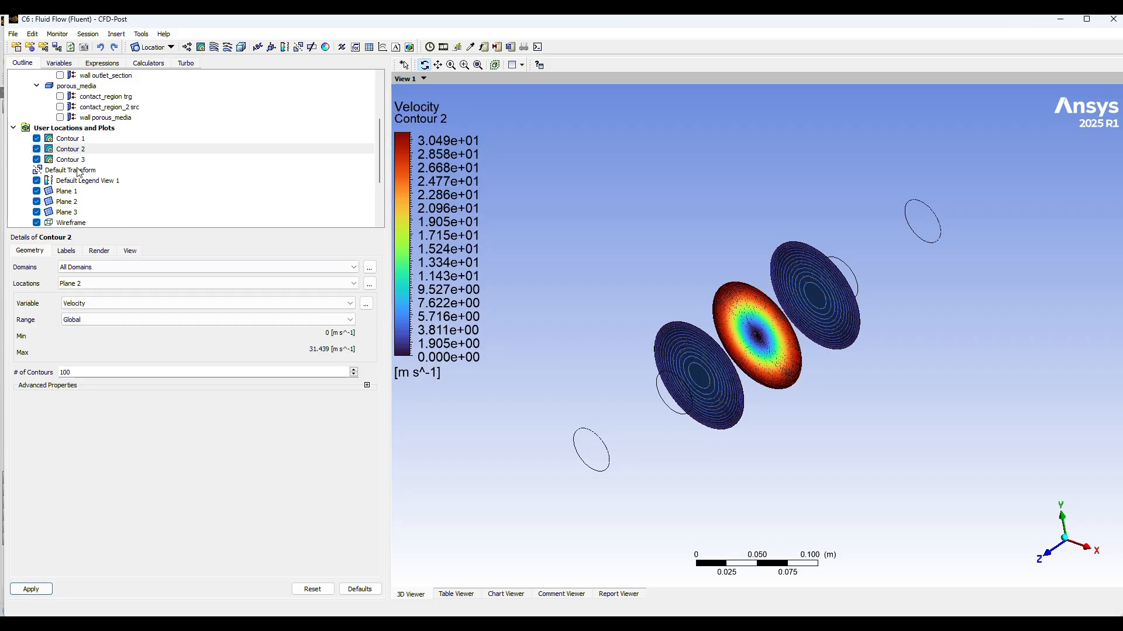
Step: Switch Contour 1 to the Velocity variable with a Global range and apply the change
{"action": "left_click", "coordinate": [71, 140]}
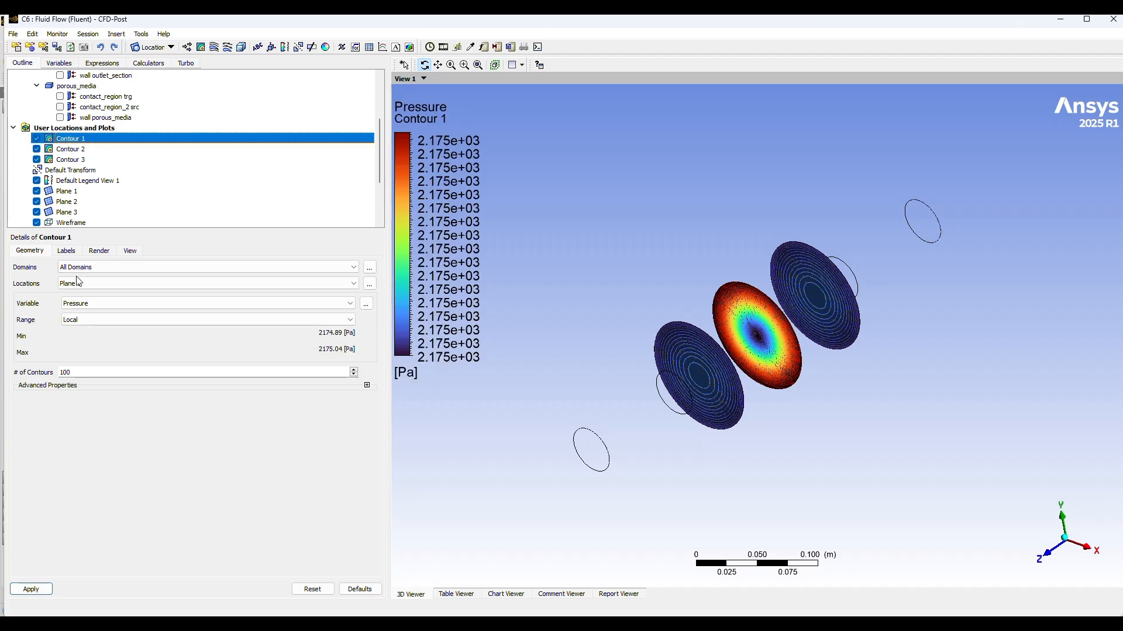
{"action": "left_click", "coordinate": [104, 305]}
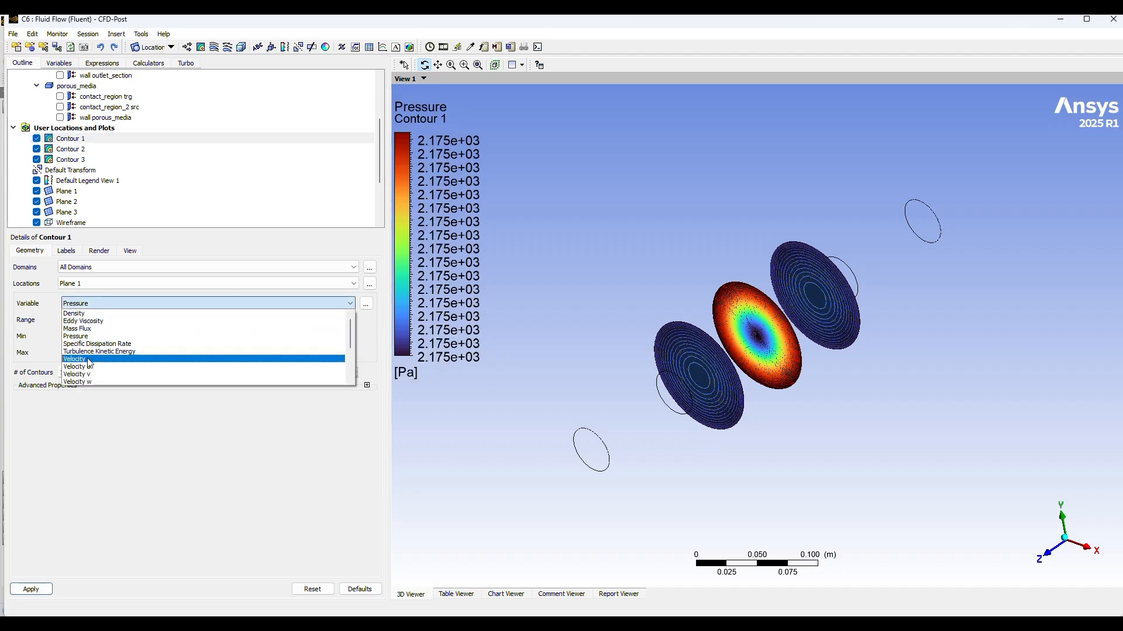
{"action": "left_click", "coordinate": [97, 332]}
{"action": "left_click", "coordinate": [89, 319]}
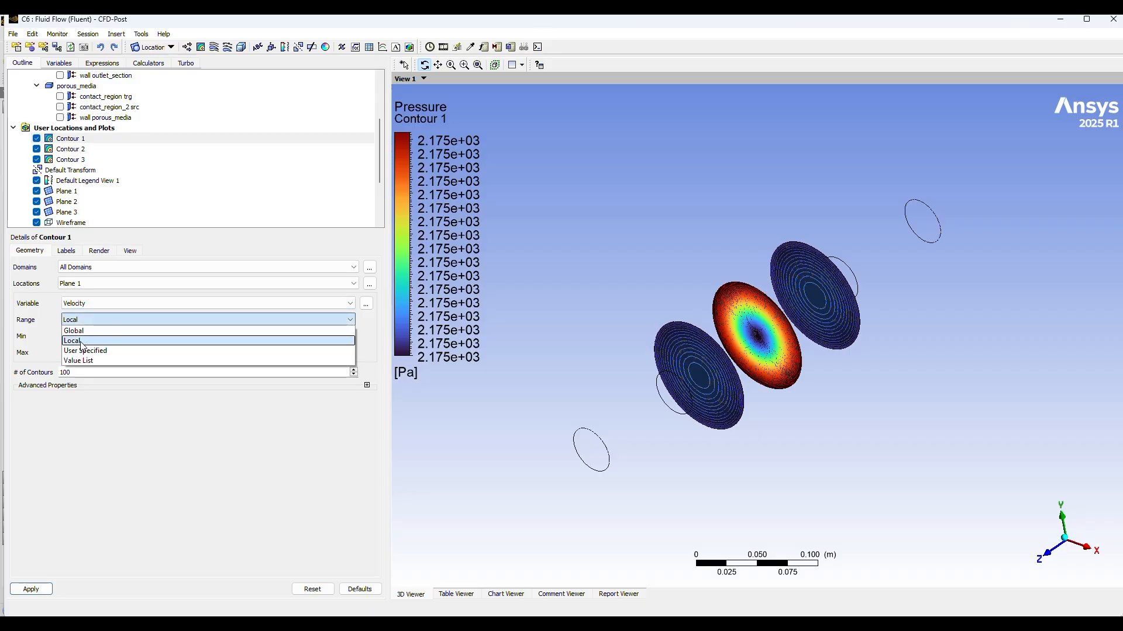
{"action": "left_click", "coordinate": [82, 331]}
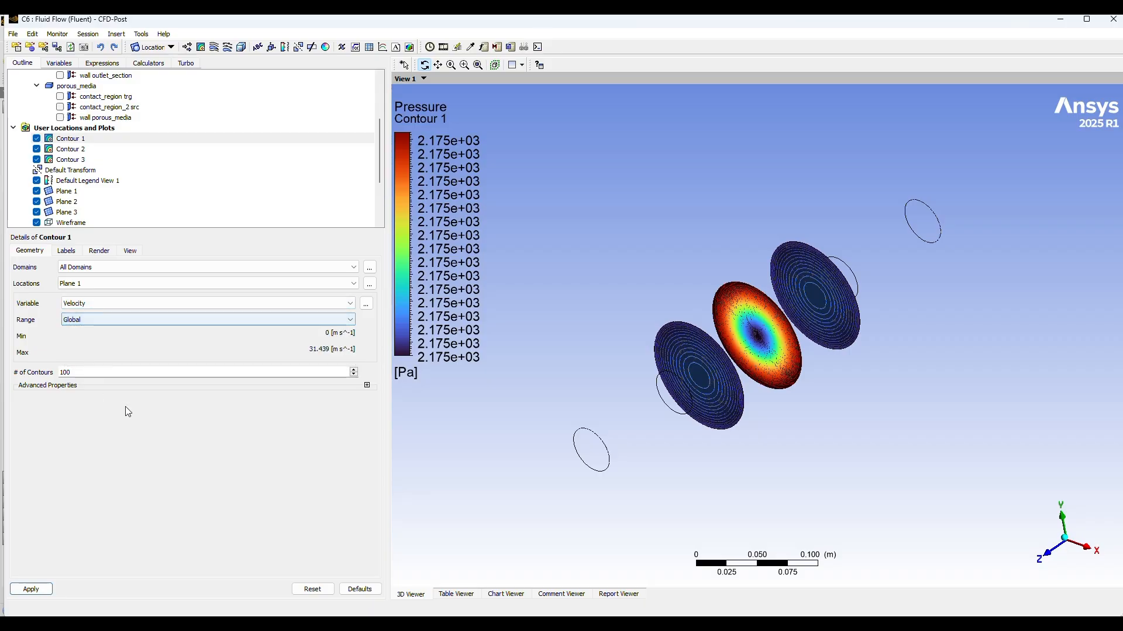
{"action": "left_click", "coordinate": [31, 589]}
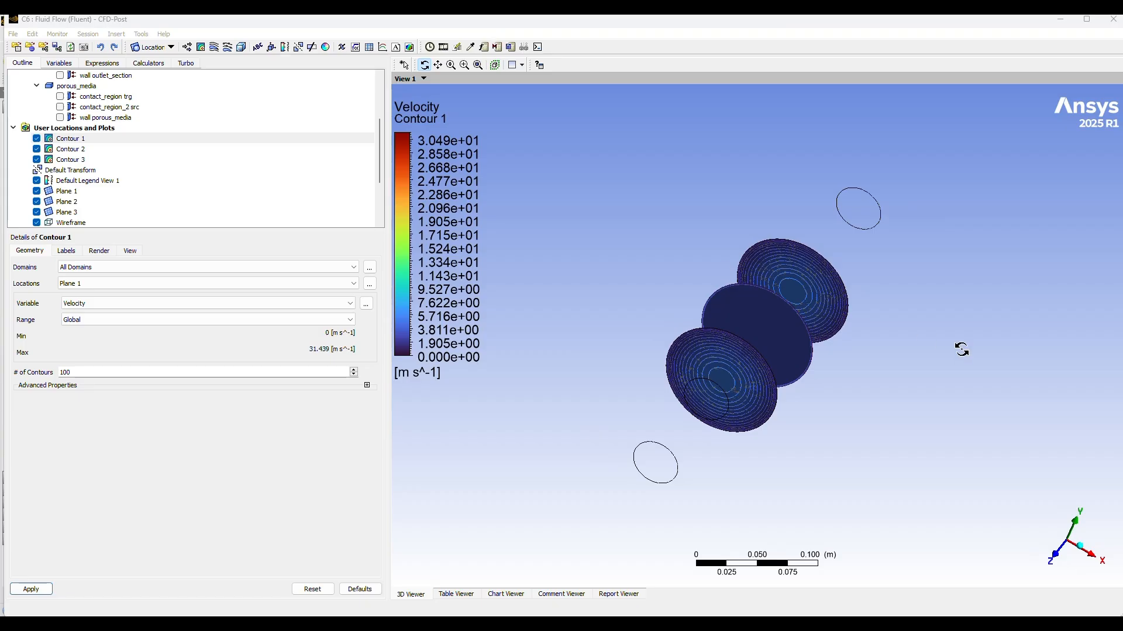
Step: Insert a Velocity contour on the inlet with a Global range and 100 contours, and apply it
{"action": "left_click_drag", "start_coordinate": [961, 349], "coordinate": [874, 268]}
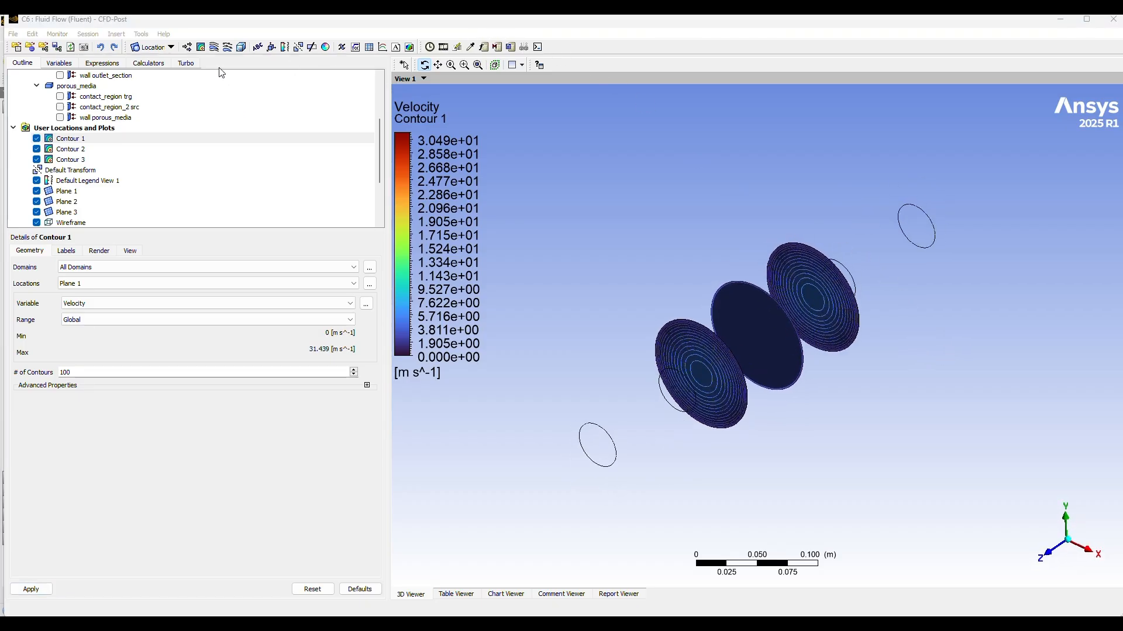
{"action": "left_click", "coordinate": [202, 48]}
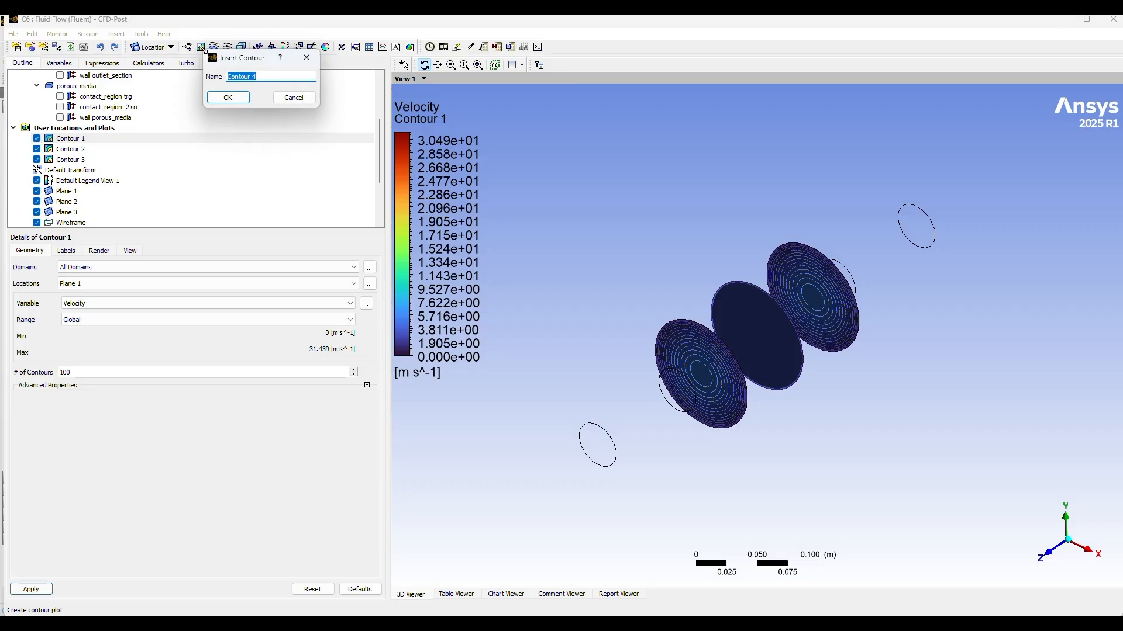
{"action": "left_click", "coordinate": [227, 97]}
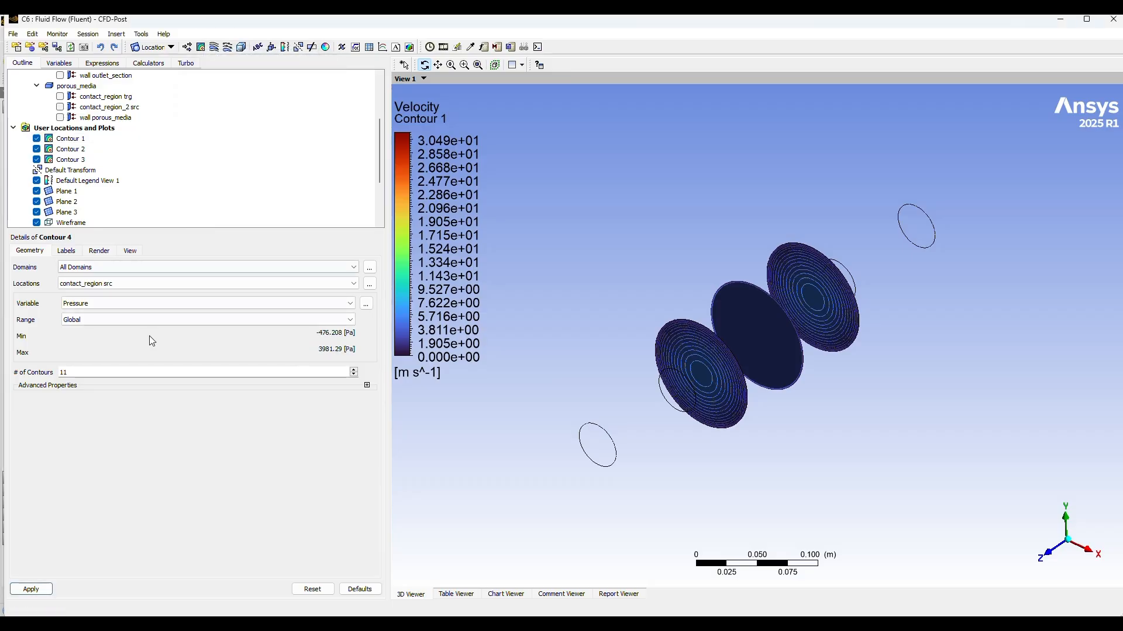
{"action": "left_click", "coordinate": [213, 285]}
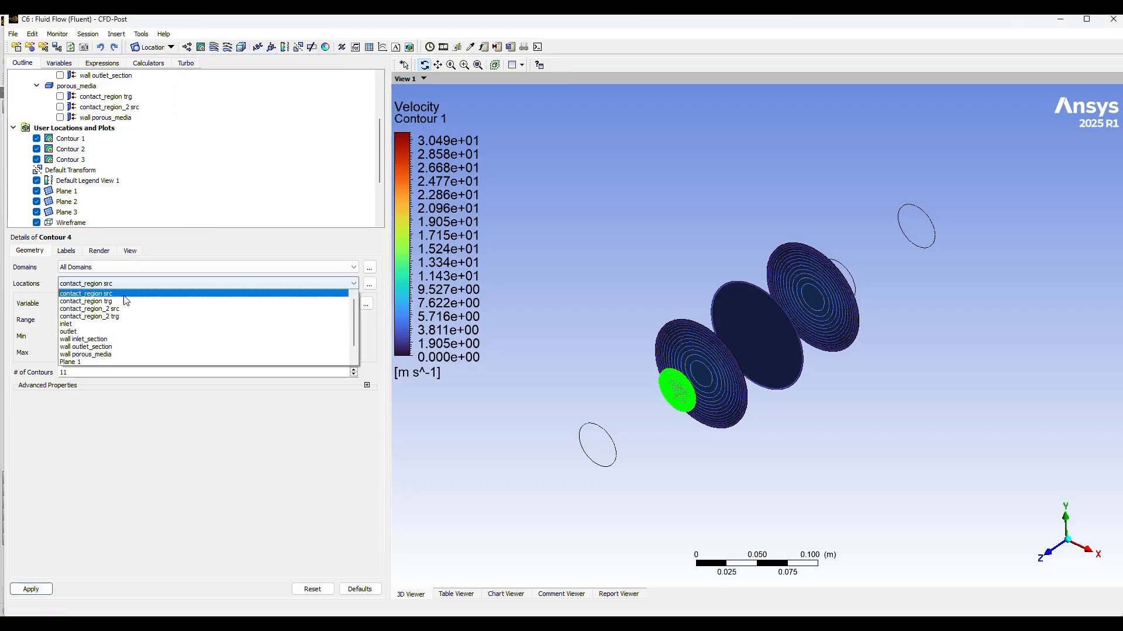
{"action": "left_click", "coordinate": [100, 324]}
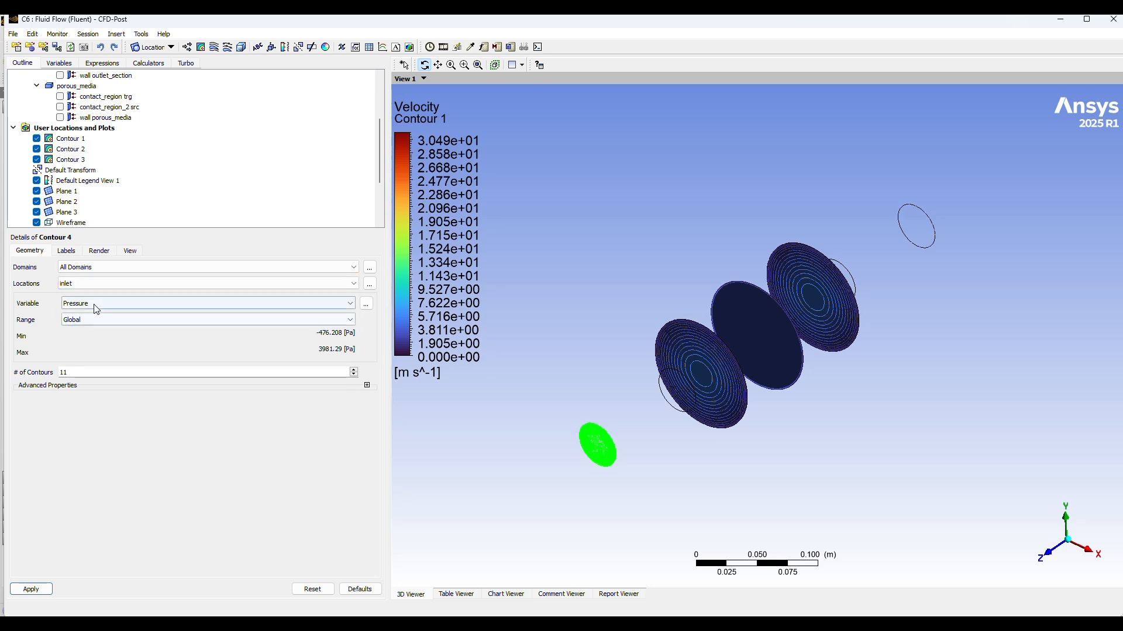
{"action": "left_click", "coordinate": [97, 305]}
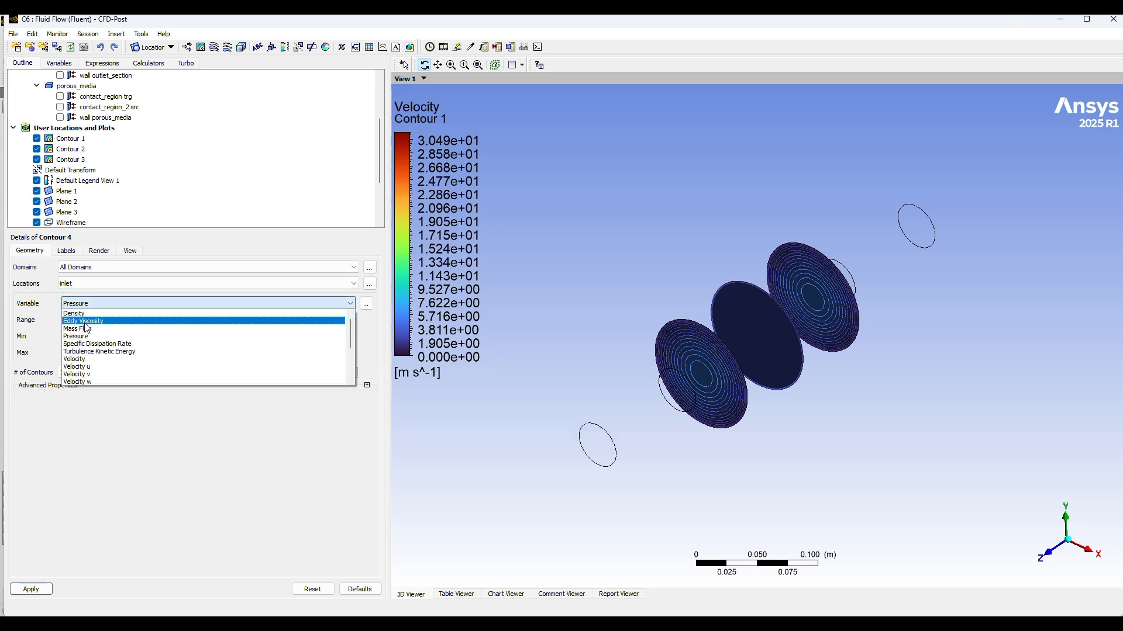
{"action": "left_click", "coordinate": [89, 359]}
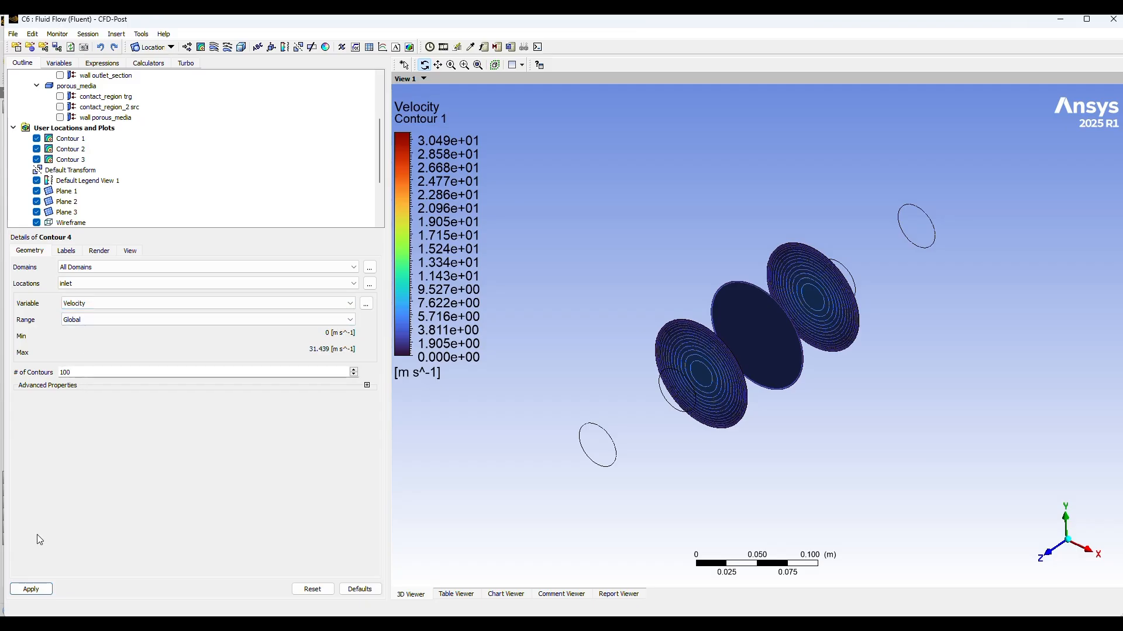
{"action": "left_click", "coordinate": [32, 589]}
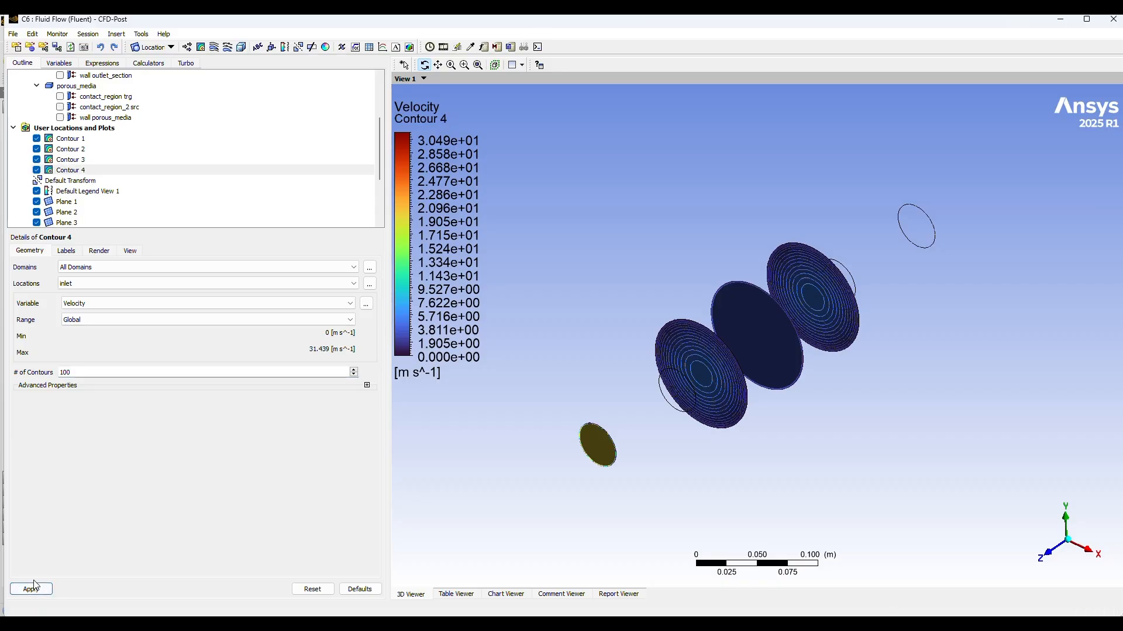
Step: Insert a Velocity contour on the outlet with a Global range and 100 contours, and apply it
{"action": "left_click_drag", "start_coordinate": [749, 512], "coordinate": [771, 516]}
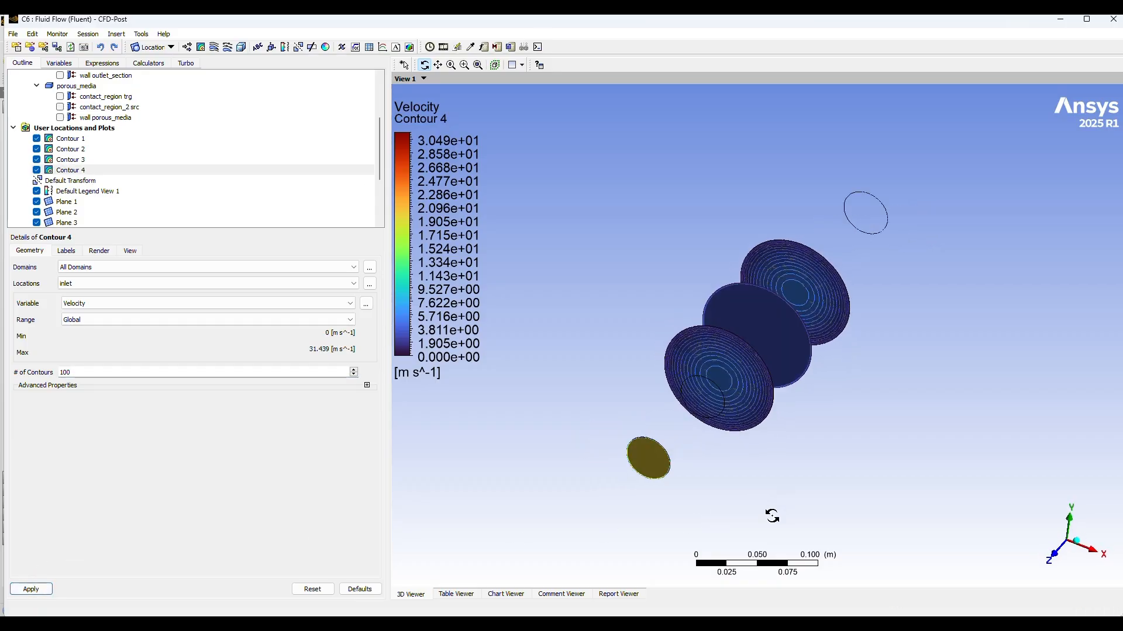
{"action": "left_click", "coordinate": [195, 47]}
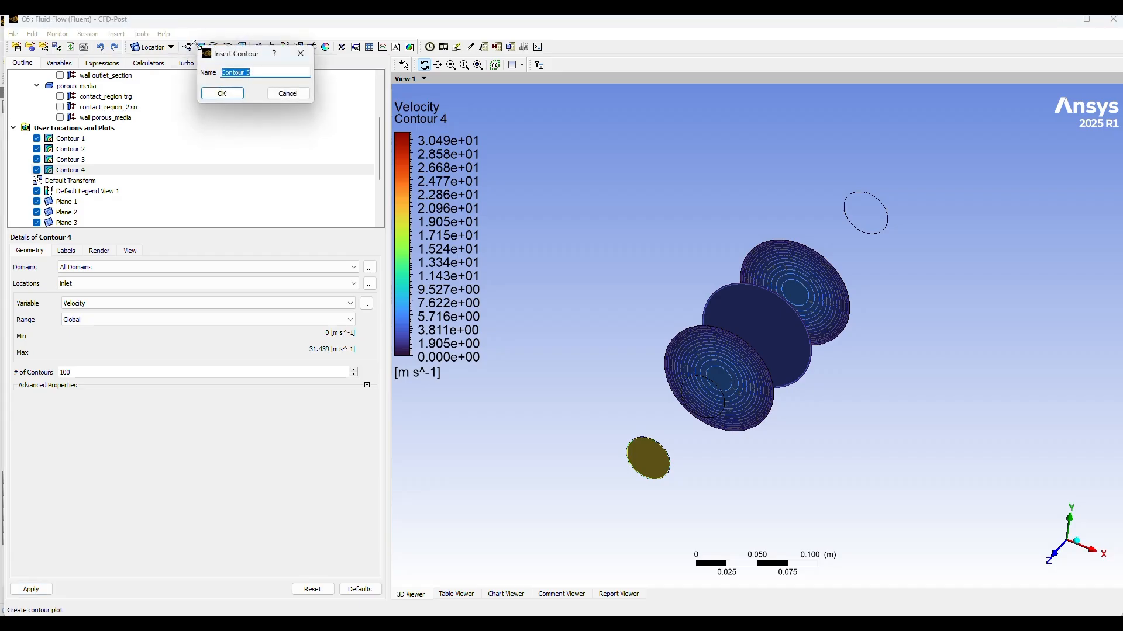
{"action": "left_click", "coordinate": [222, 94]}
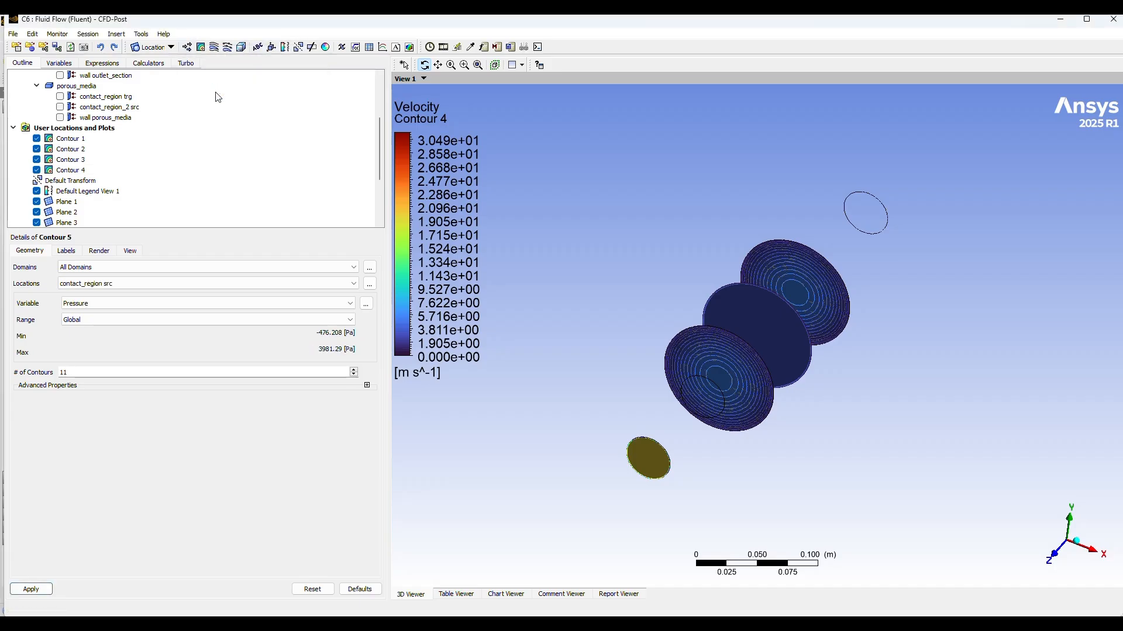
{"action": "left_click", "coordinate": [117, 284]}
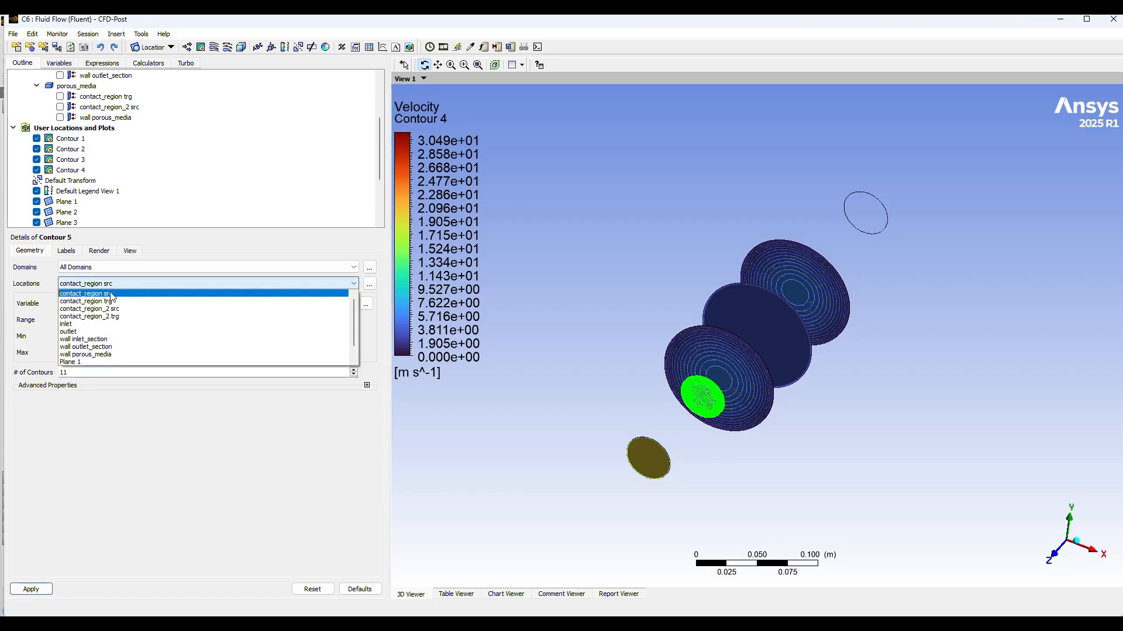
{"action": "left_click", "coordinate": [94, 333]}
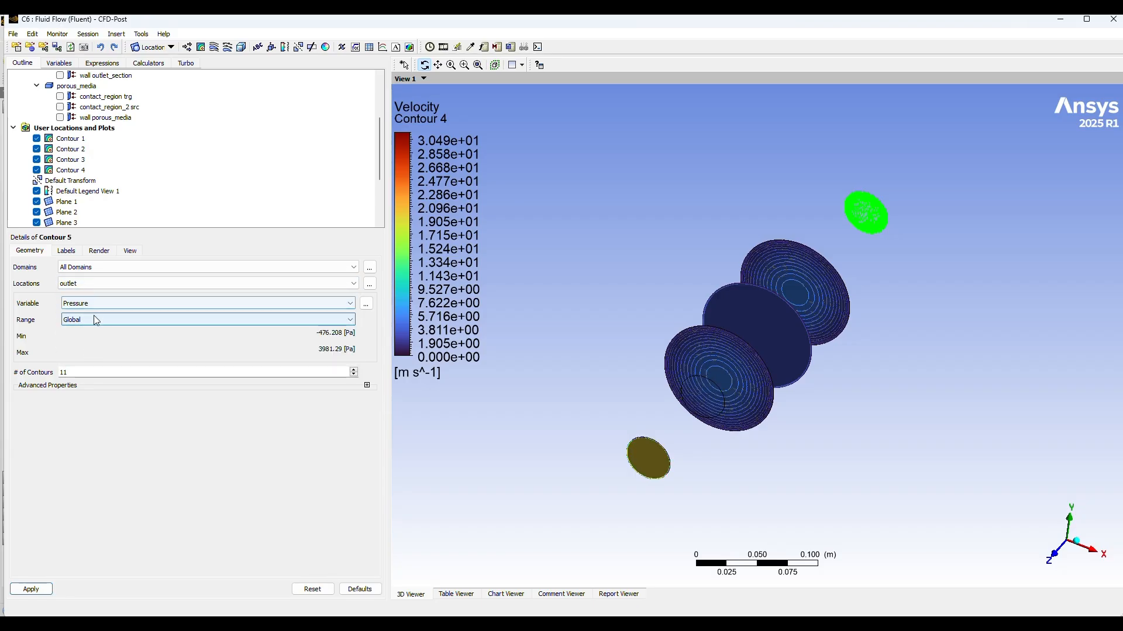
{"action": "left_click", "coordinate": [96, 303]}
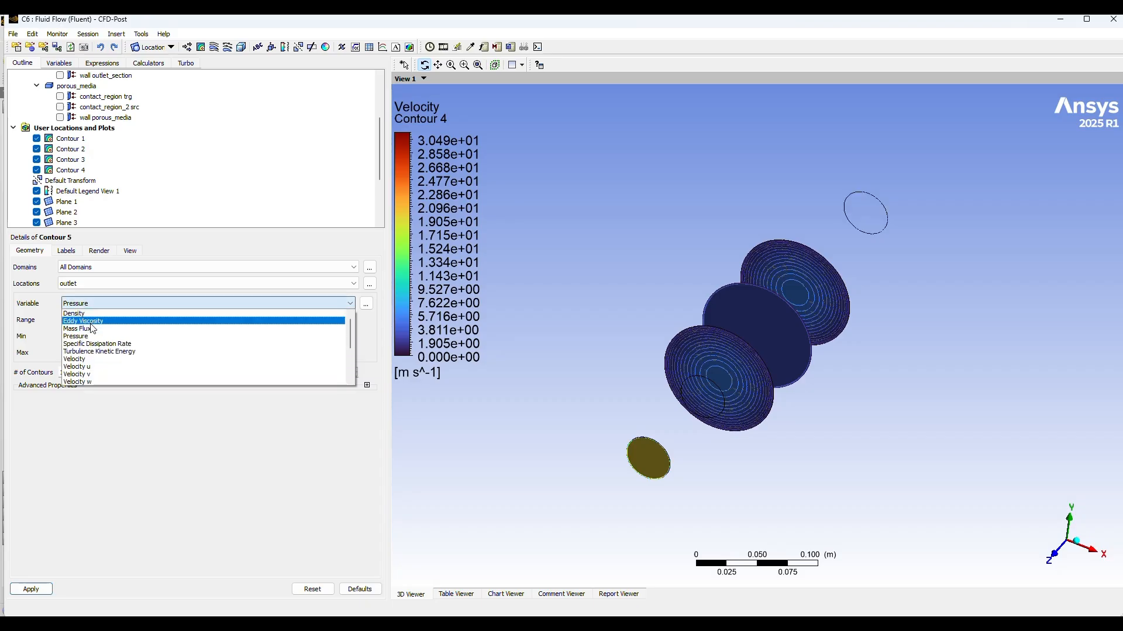
{"action": "left_click", "coordinate": [86, 359]}
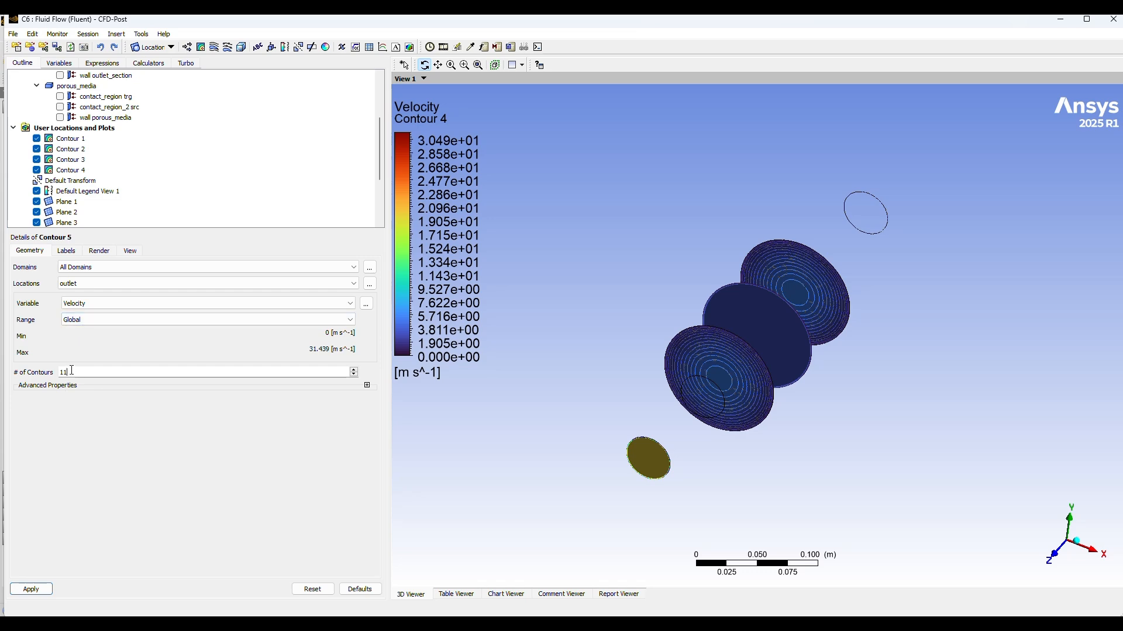
{"action": "left_click", "coordinate": [31, 589]}
Step: Hide Plane 1 and Plane 2 in the 3D view
{"action": "left_click_drag", "start_coordinate": [947, 391], "coordinate": [931, 429]}
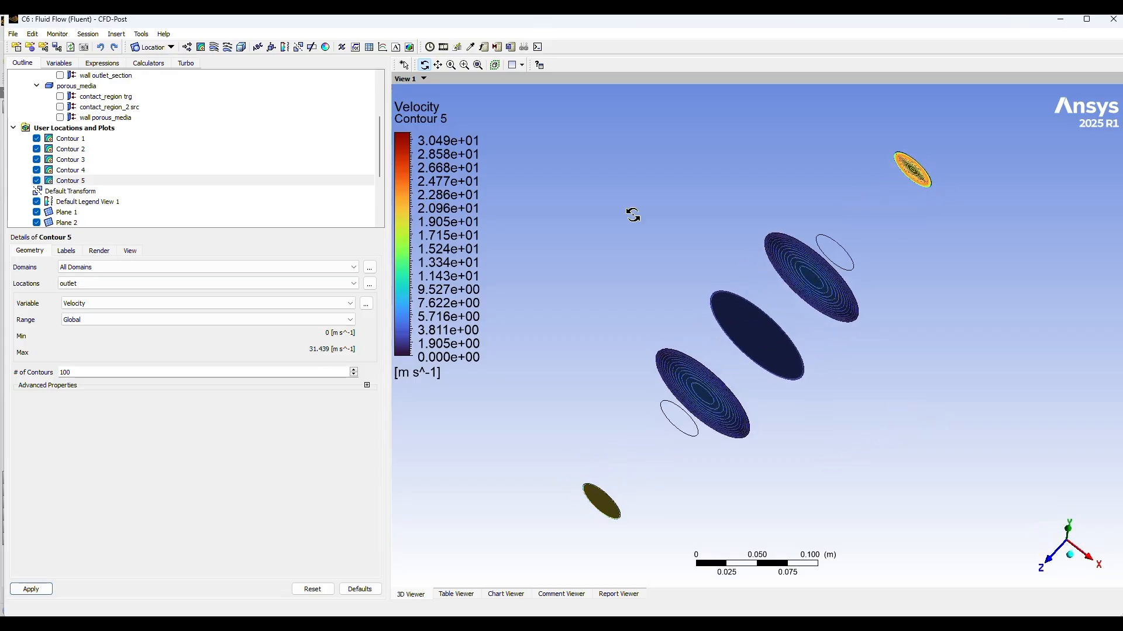
{"action": "scroll", "coordinate": [295, 141], "scroll_direction": "down", "scroll_amount": 1}
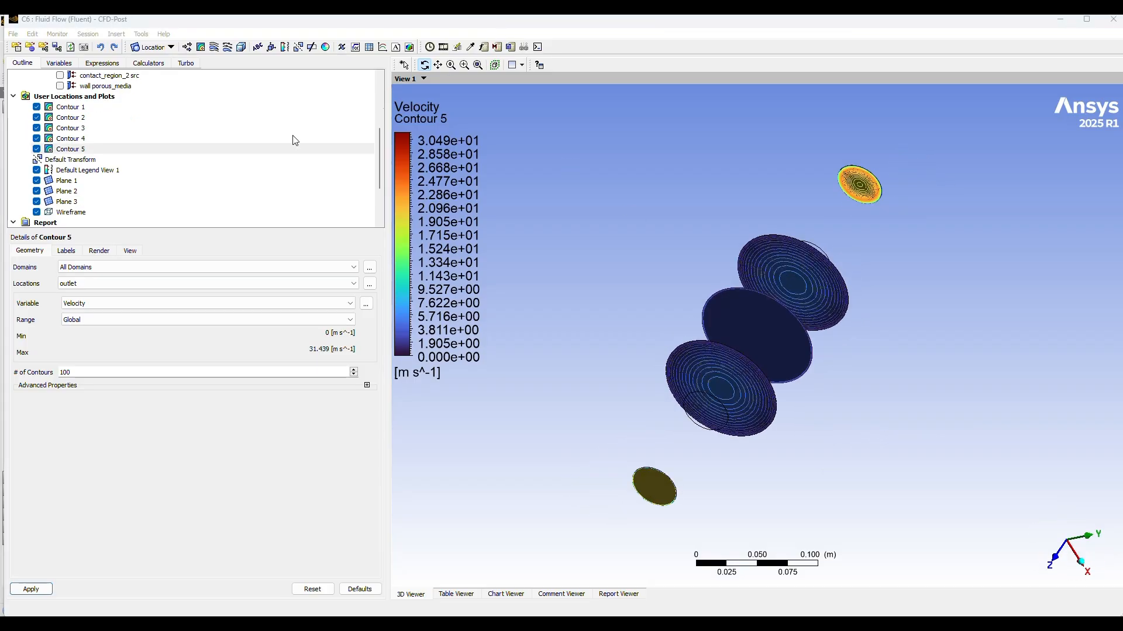
{"action": "left_click", "coordinate": [36, 180]}
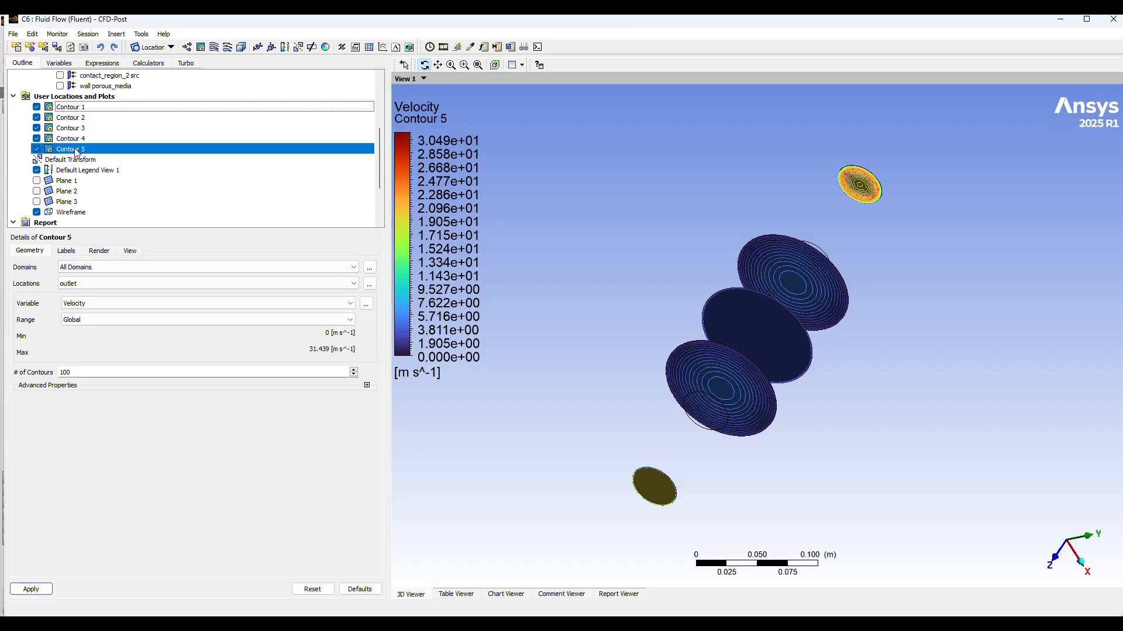
Step: Switch the outlet and inlet contours, Contour 5 and Contour 4, to the Pressure variable and apply each change
{"action": "left_click", "coordinate": [98, 309]}
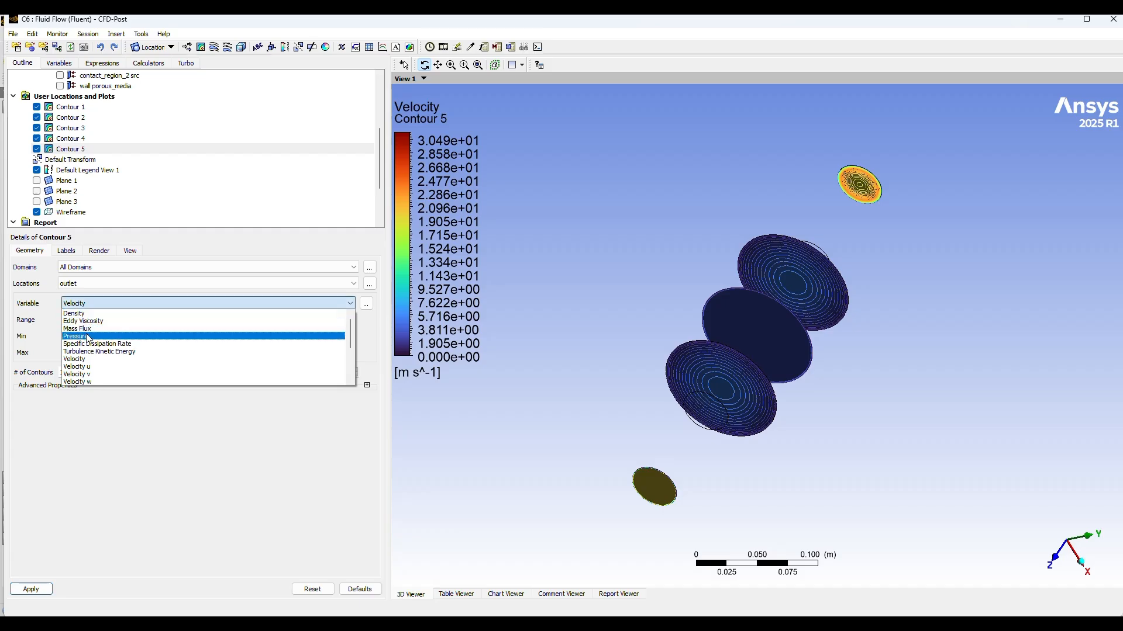
{"action": "left_click", "coordinate": [86, 334]}
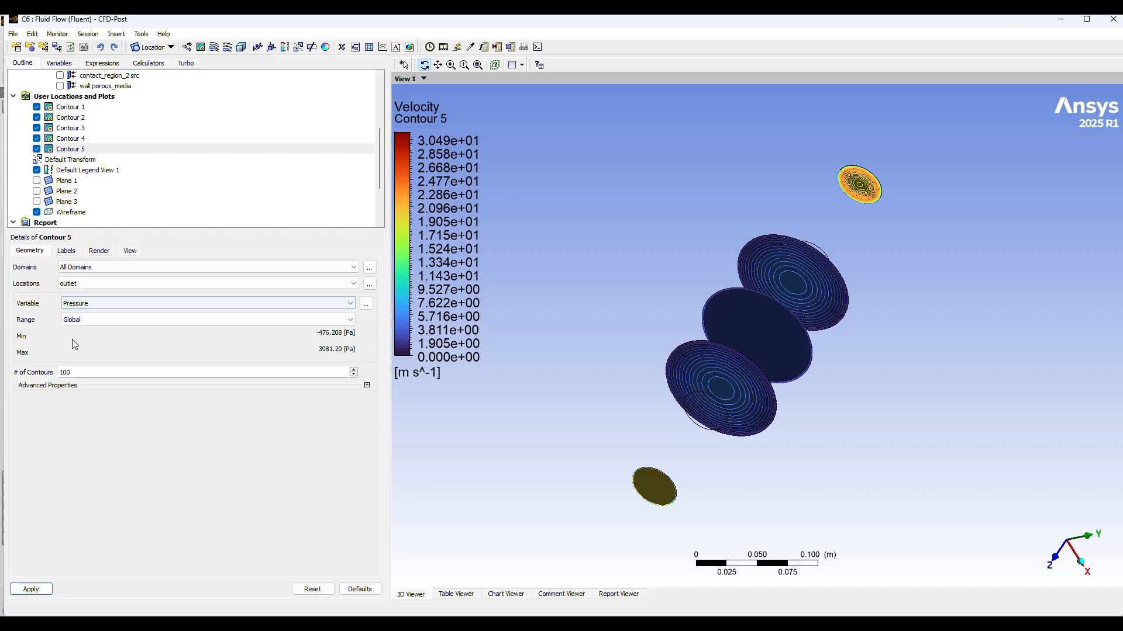
{"action": "left_click", "coordinate": [26, 589]}
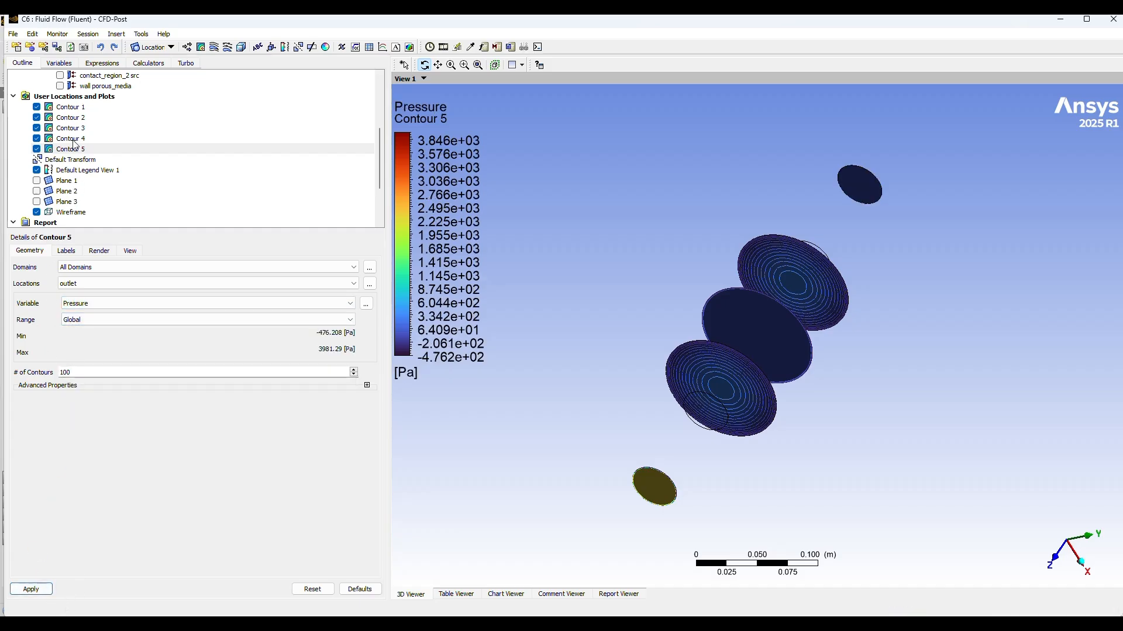
{"action": "left_click", "coordinate": [72, 138]}
{"action": "left_click", "coordinate": [95, 309]}
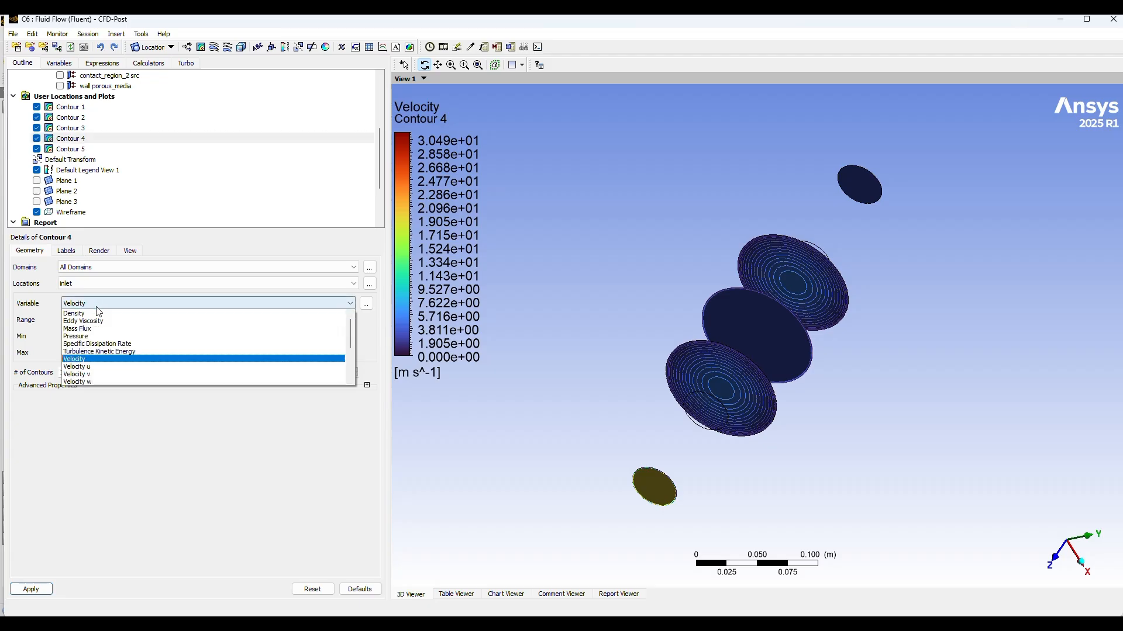
{"action": "left_click", "coordinate": [79, 340]}
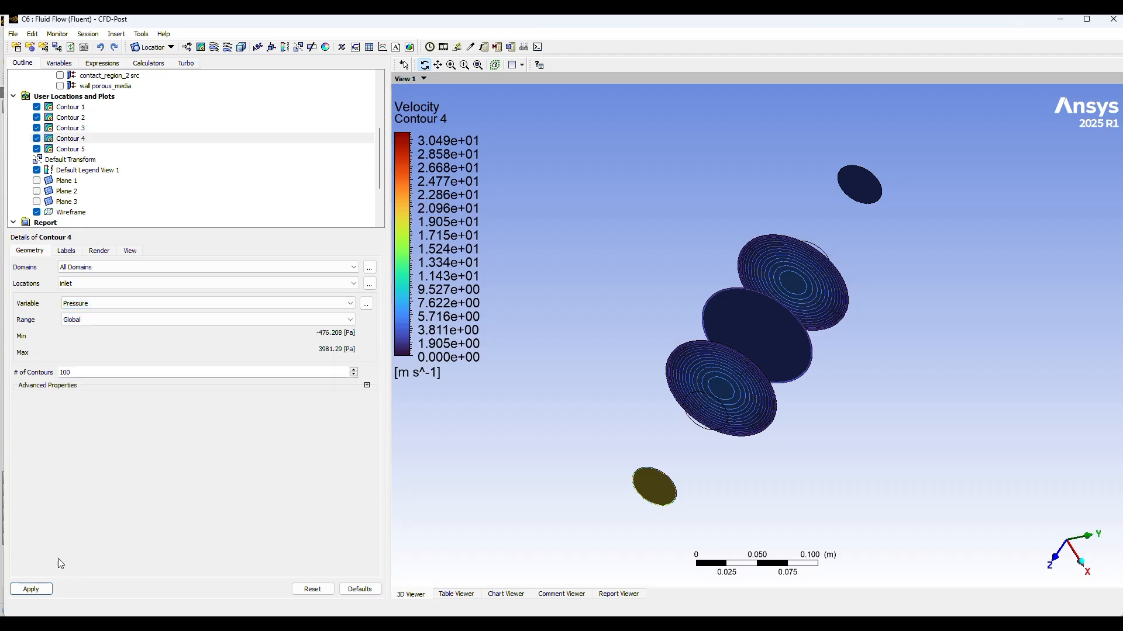
{"action": "left_click", "coordinate": [29, 590]}
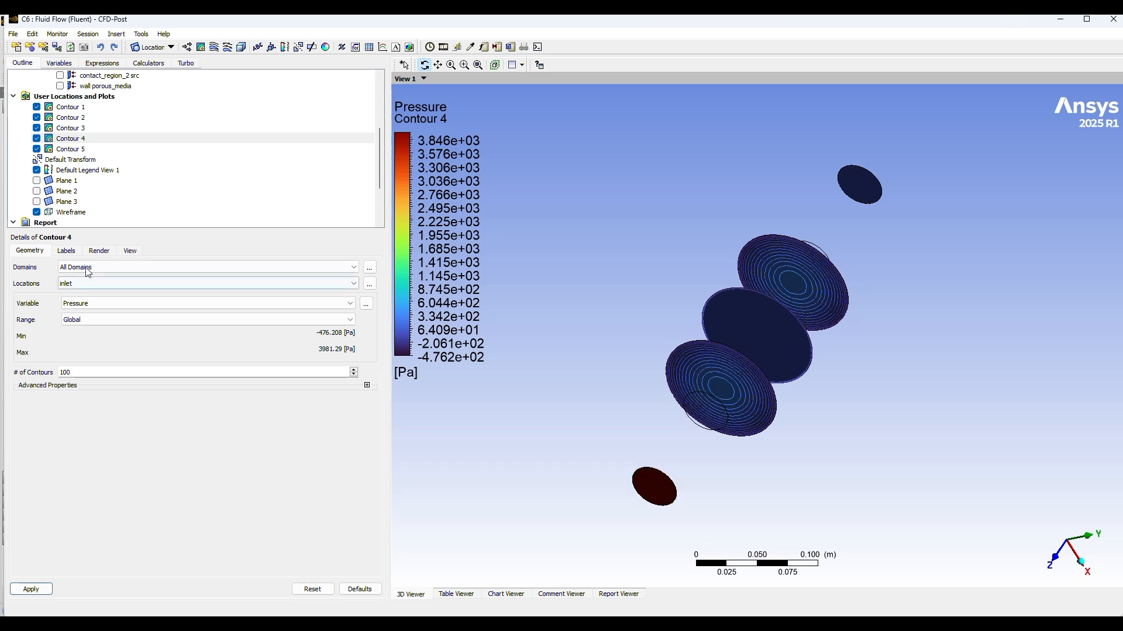
Step: Switch Contour 3 on Plane 3 and Contour 2 on Plane 2 to the Pressure variable, applying each change
{"action": "left_click", "coordinate": [71, 128]}
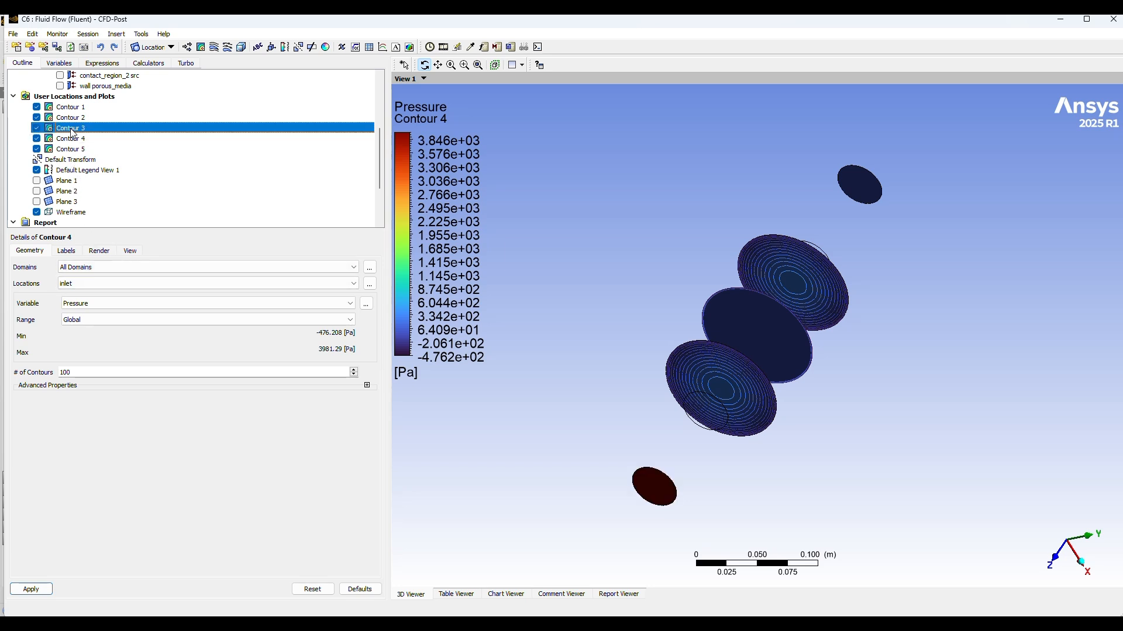
{"action": "left_click", "coordinate": [108, 309]}
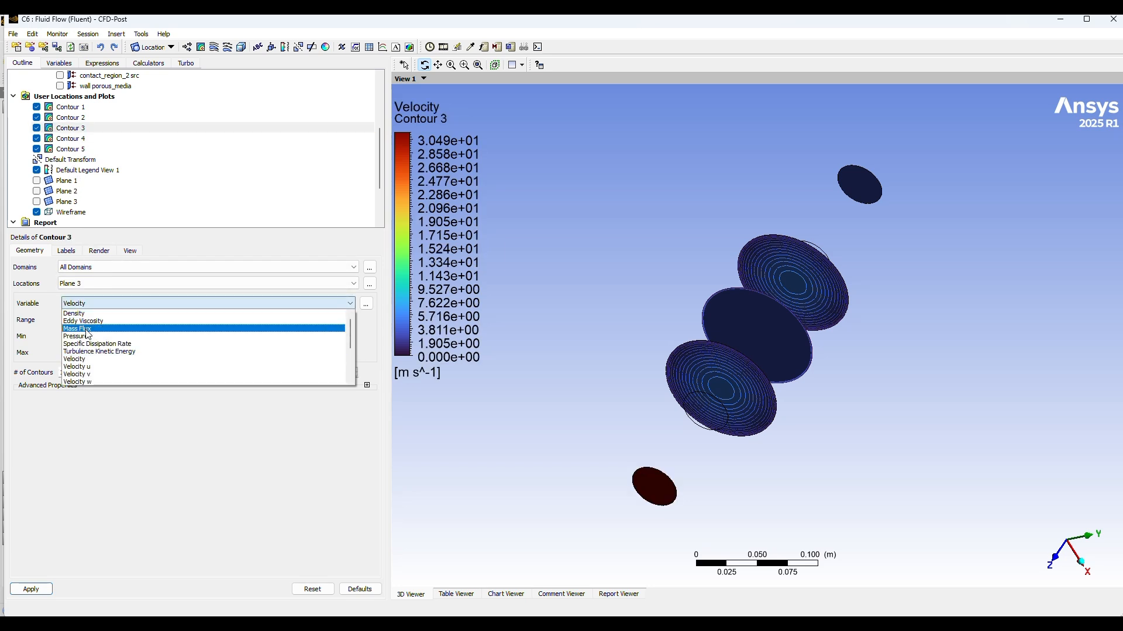
{"action": "left_click", "coordinate": [88, 328]}
{"action": "left_click", "coordinate": [41, 591]}
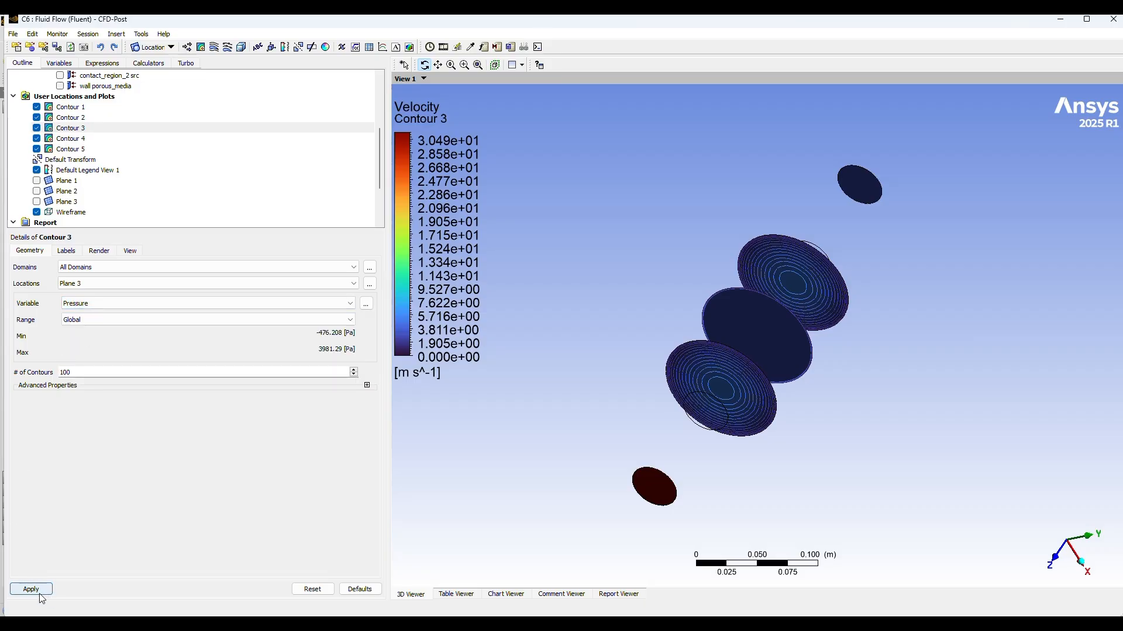
{"action": "left_click", "coordinate": [73, 118]}
{"action": "left_click", "coordinate": [104, 304]}
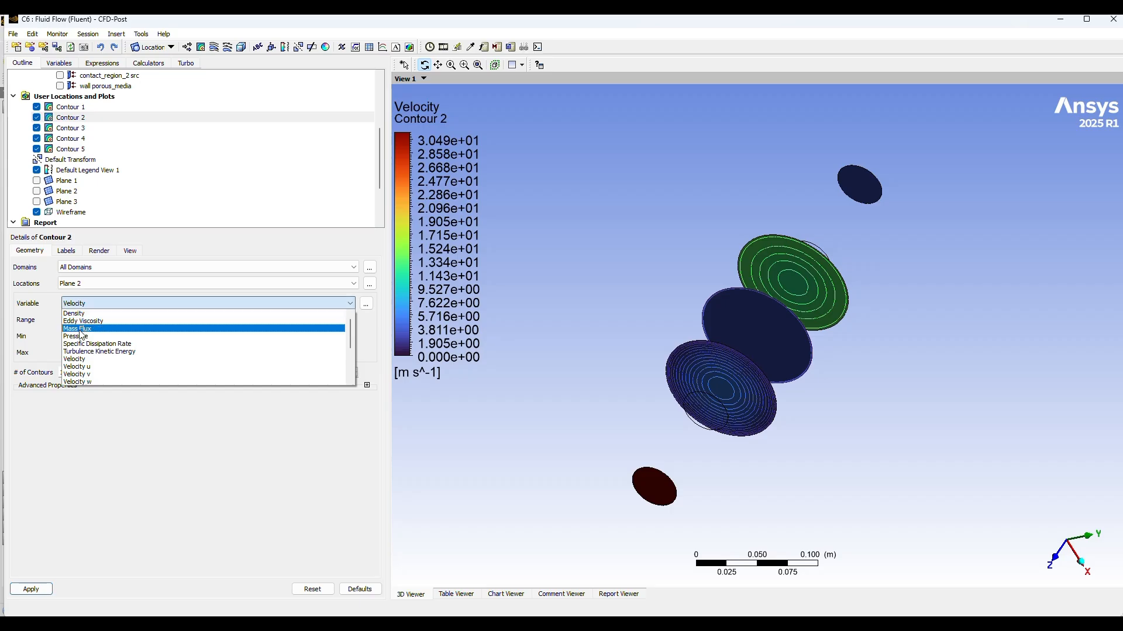
{"action": "left_click", "coordinate": [82, 329]}
{"action": "left_click", "coordinate": [32, 589]}
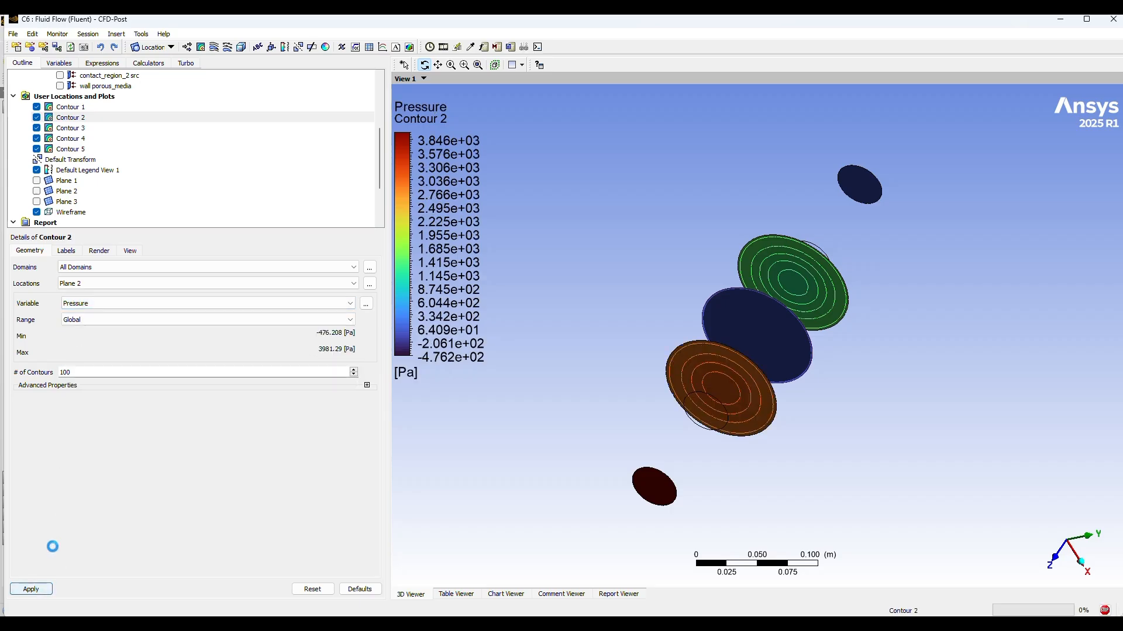
Step: Switch Contour 1 on Plane 1 to the Pressure variable and apply the change
{"action": "left_click", "coordinate": [75, 107]}
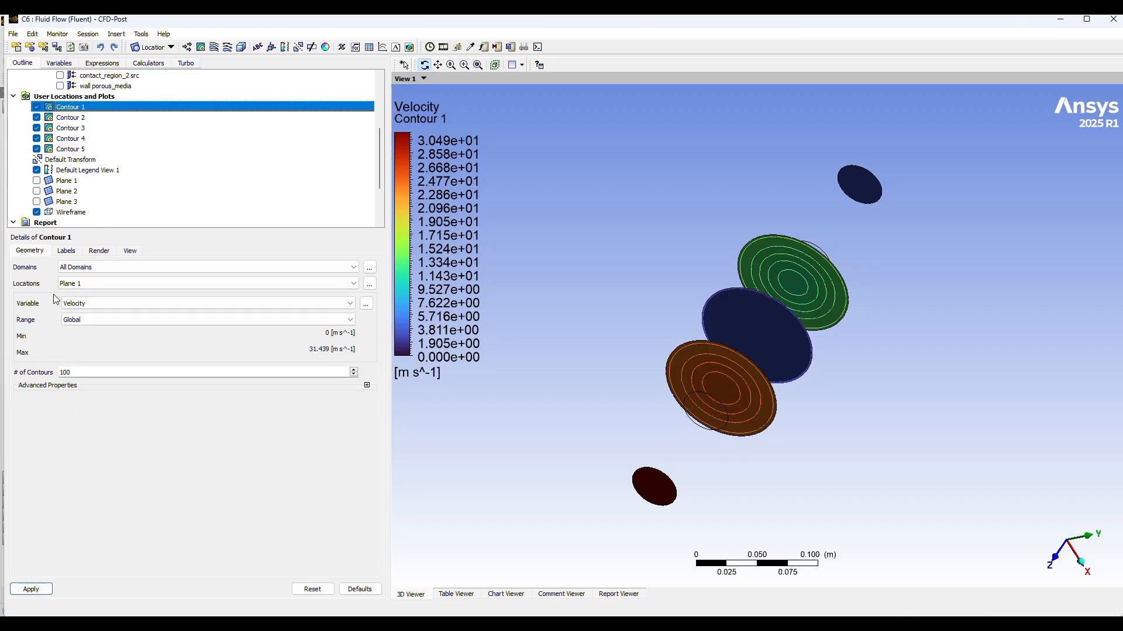
{"action": "left_click", "coordinate": [86, 302]}
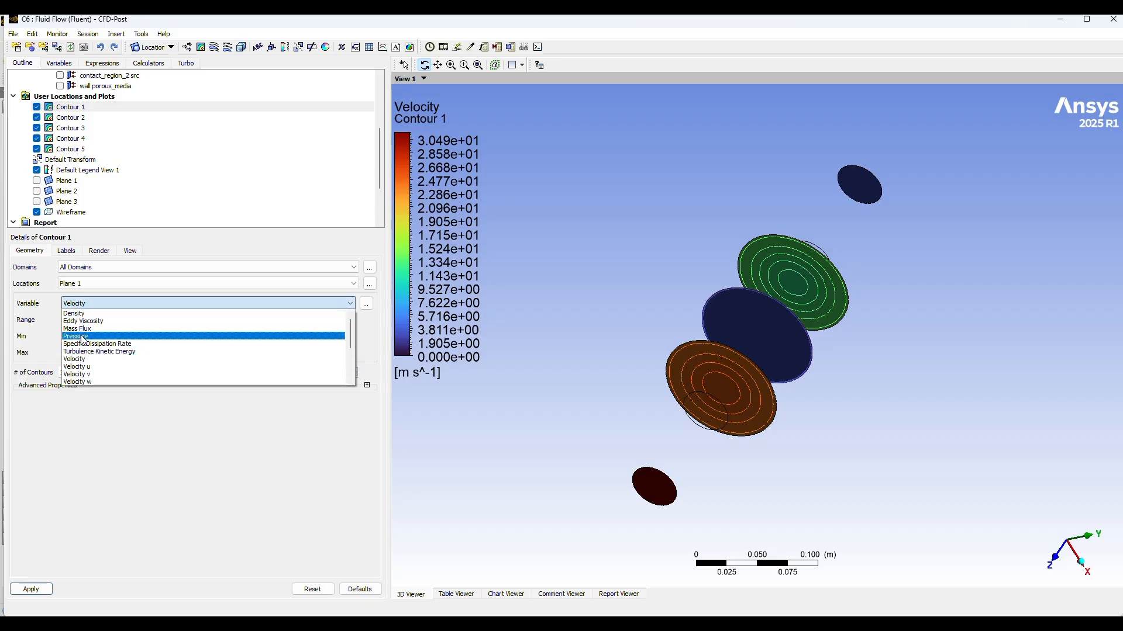
{"action": "left_click", "coordinate": [81, 336]}
{"action": "left_click", "coordinate": [32, 589]}
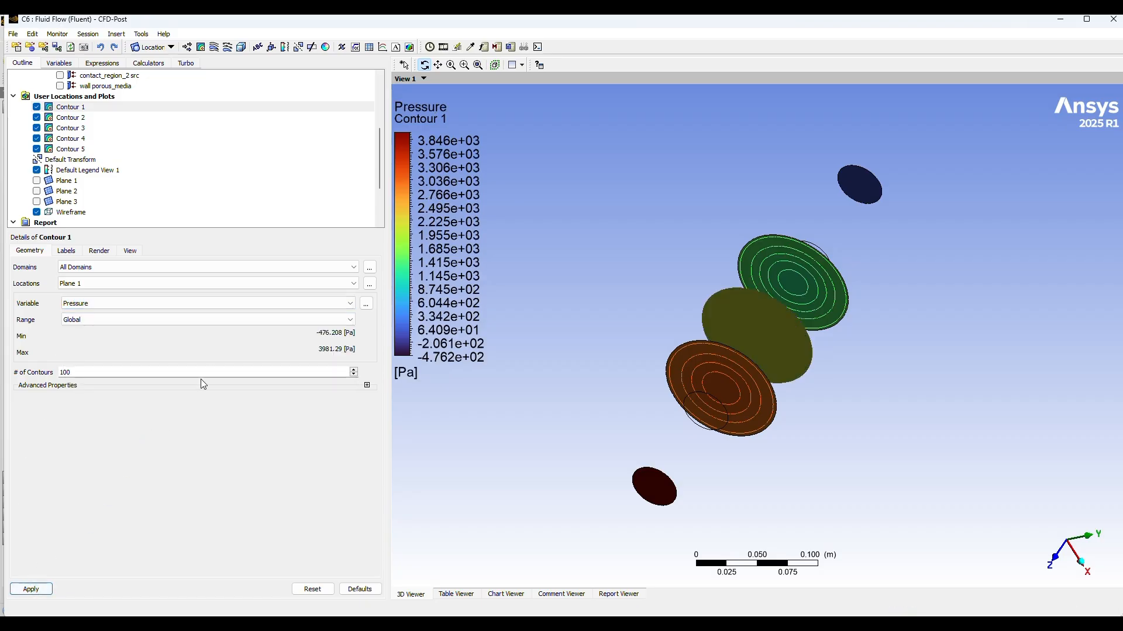
{"action": "left_click_drag", "start_coordinate": [766, 421], "coordinate": [881, 285]}
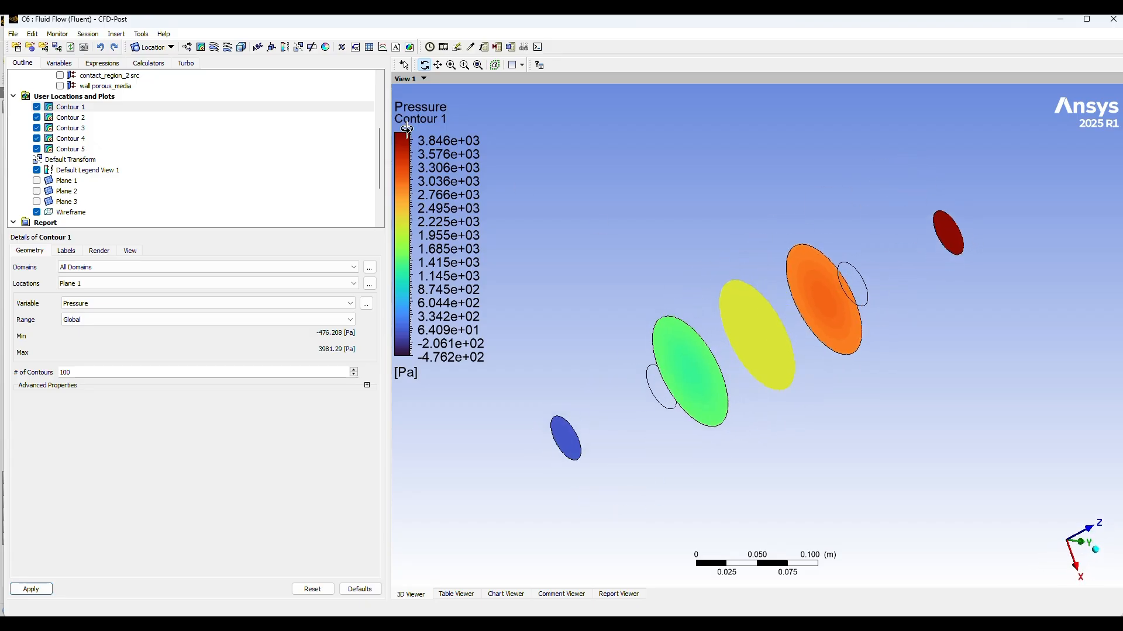
{"action": "left_click", "coordinate": [510, 47]}
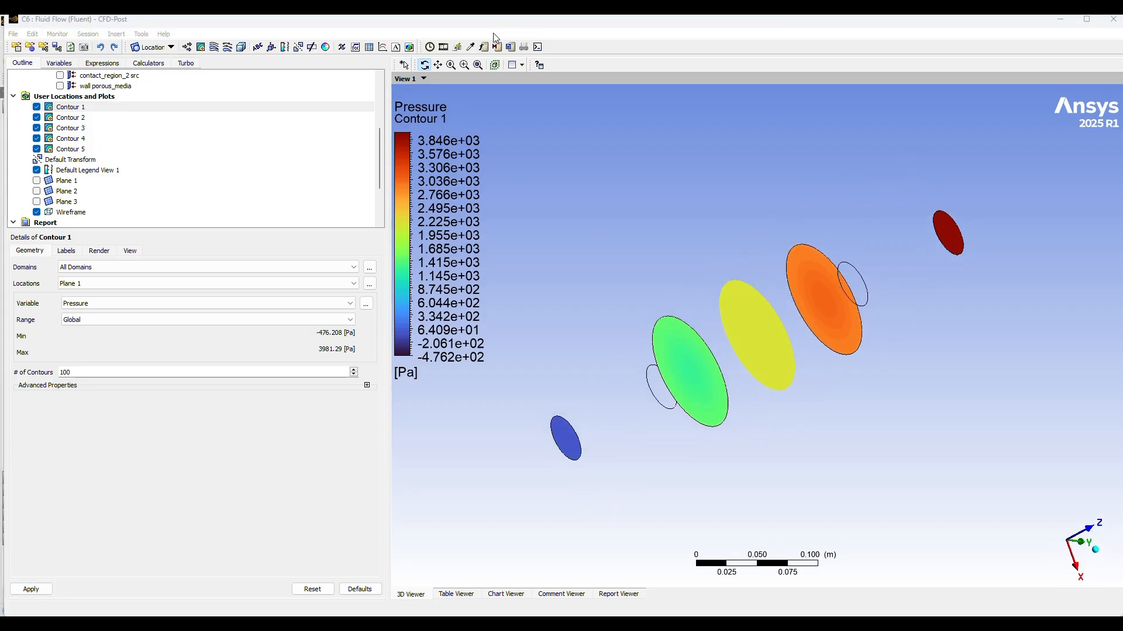
Step: Create a new slice plane with the ZX Plane method at Y 0.0 m for all domains, and apply it
{"action": "left_click", "coordinate": [169, 47]}
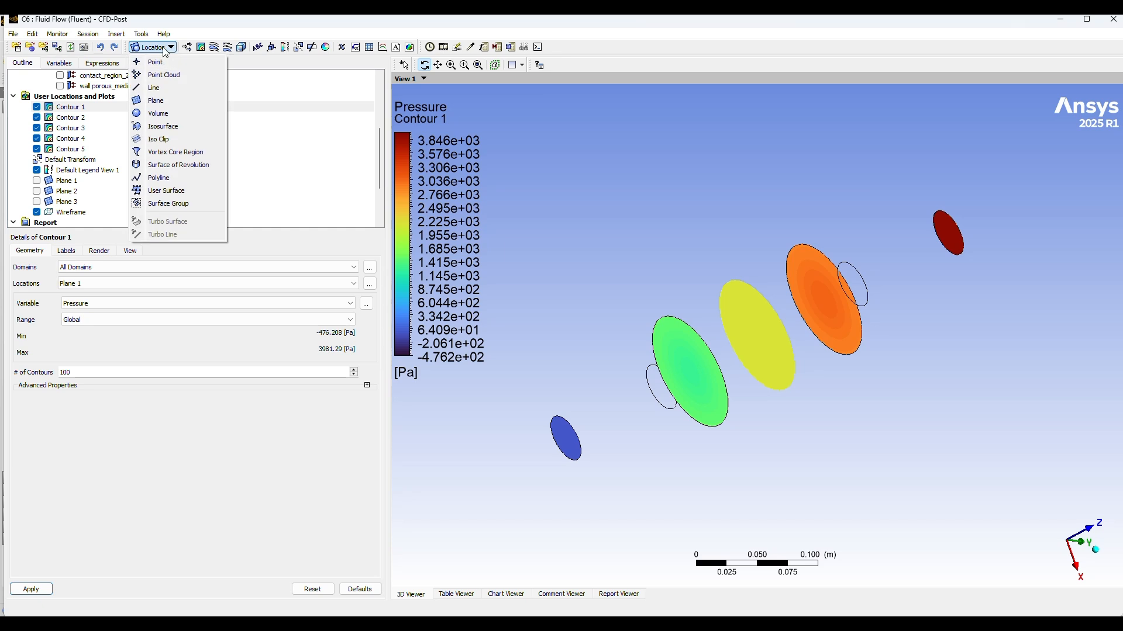
{"action": "left_click", "coordinate": [158, 100]}
{"action": "left_click", "coordinate": [185, 149]}
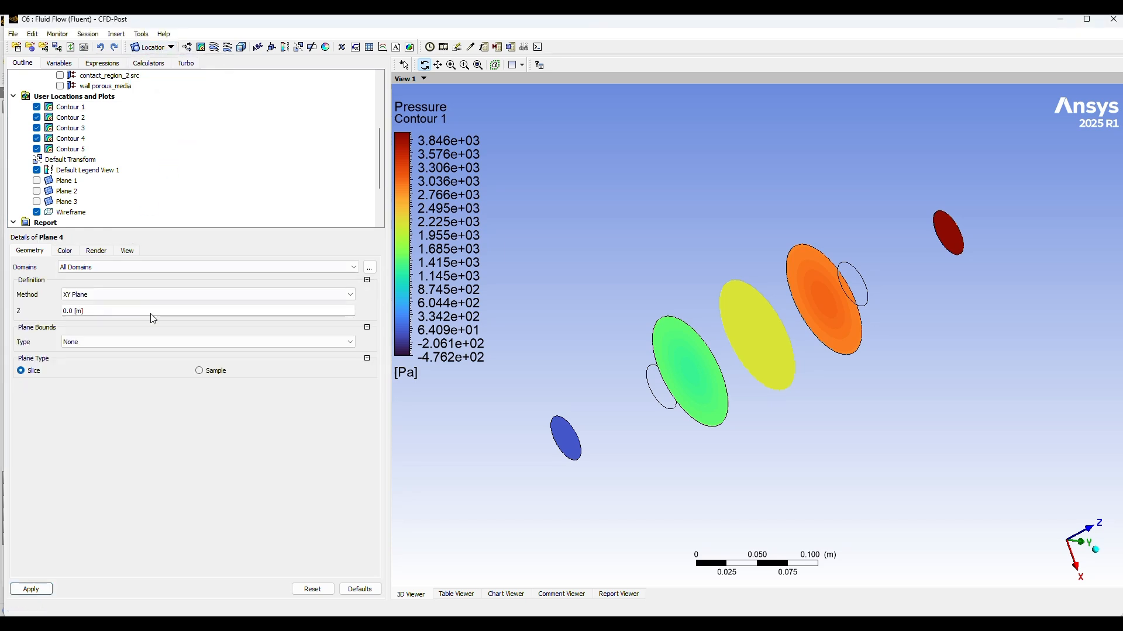
{"action": "left_click", "coordinate": [119, 295]}
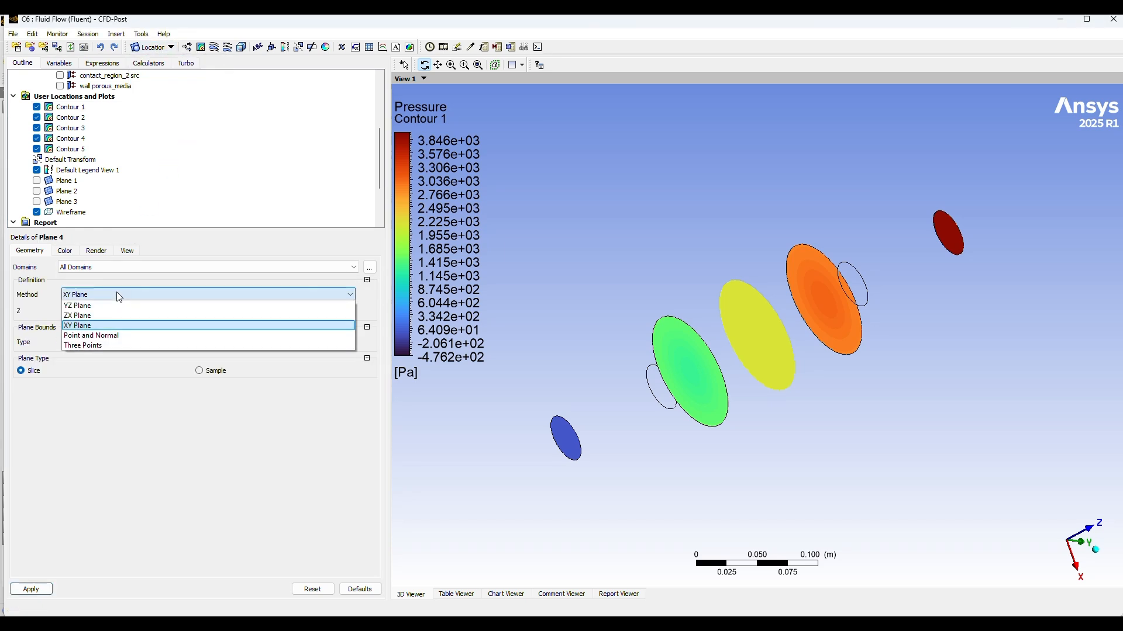
{"action": "left_click", "coordinate": [92, 316]}
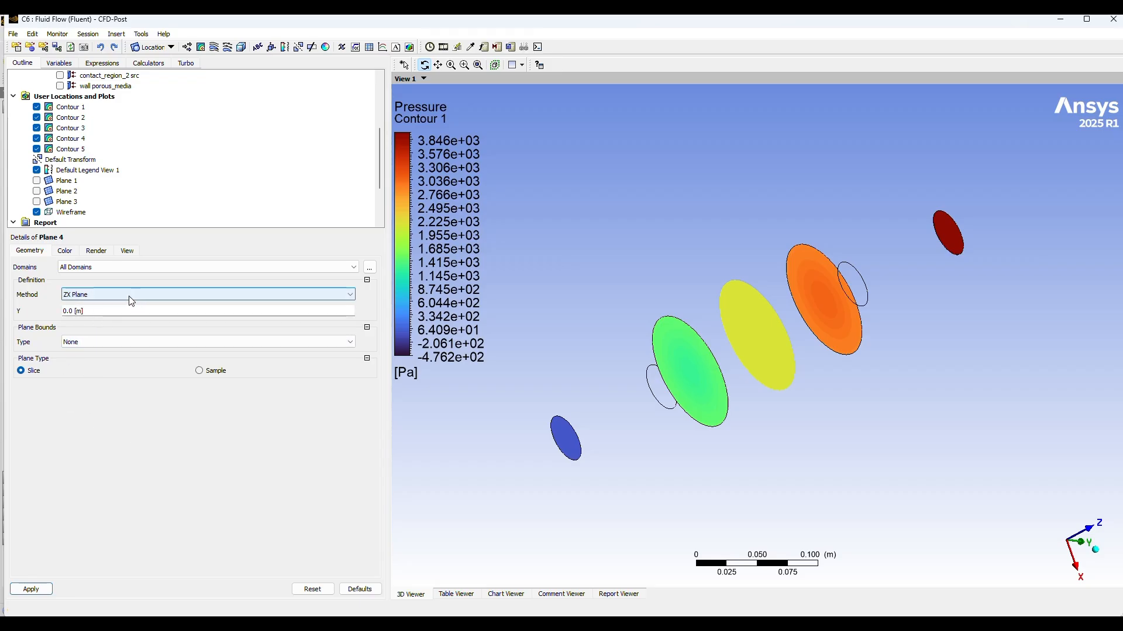
{"action": "left_click", "coordinate": [32, 590]}
{"action": "left_click_drag", "start_coordinate": [785, 485], "coordinate": [809, 459]}
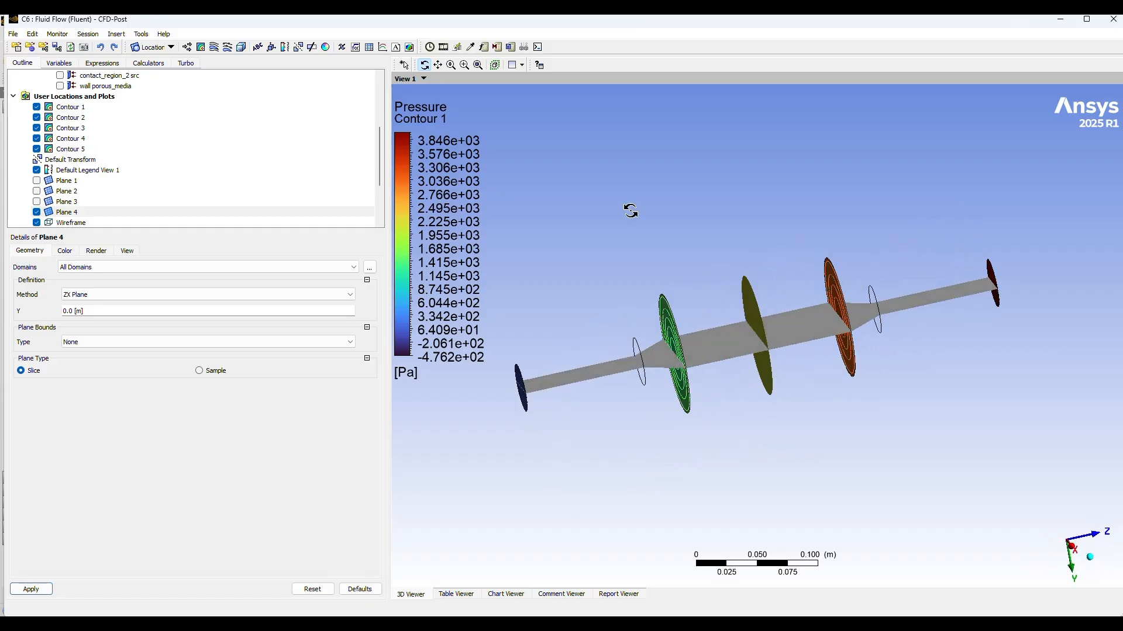
Step: Hide Contours 1 through 5 in the 3D view
{"action": "left_click", "coordinate": [500, 32]}
{"action": "scroll", "coordinate": [227, 218], "scroll_direction": "up", "scroll_amount": 1}
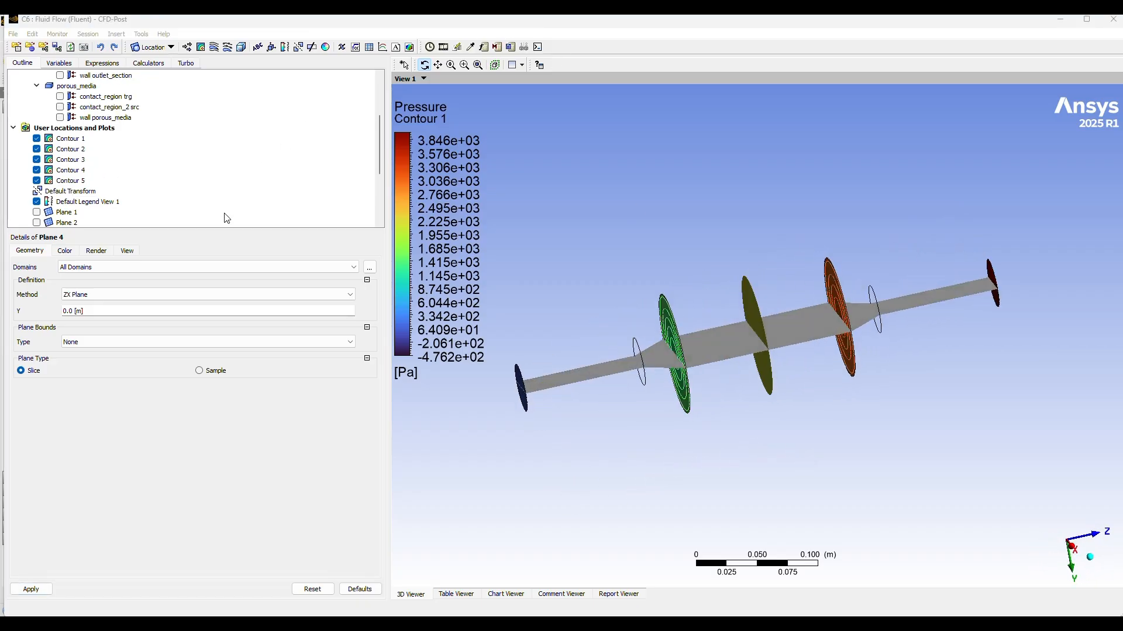
{"action": "left_click", "coordinate": [36, 181]}
{"action": "left_click", "coordinate": [36, 170]}
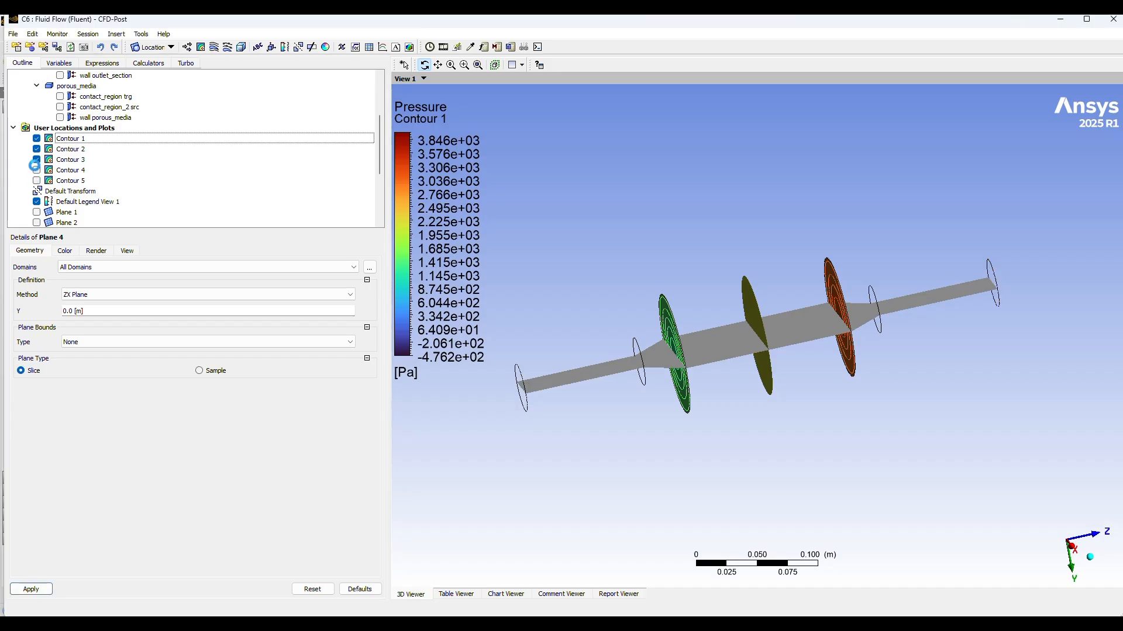
{"action": "left_click", "coordinate": [36, 159]}
{"action": "left_click", "coordinate": [36, 149]}
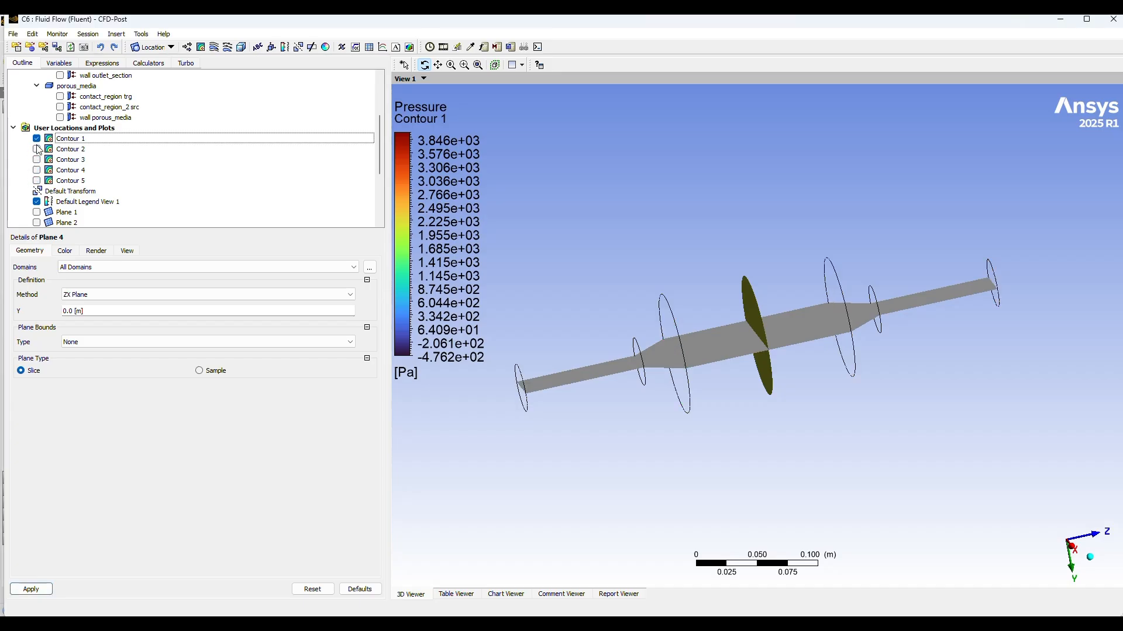
{"action": "left_click", "coordinate": [36, 138]}
Step: Insert and apply a Pressure contour on Plane 4 with a Global range and 100 contours, and hide Plane 4
{"action": "left_click_drag", "start_coordinate": [732, 297], "coordinate": [773, 334]}
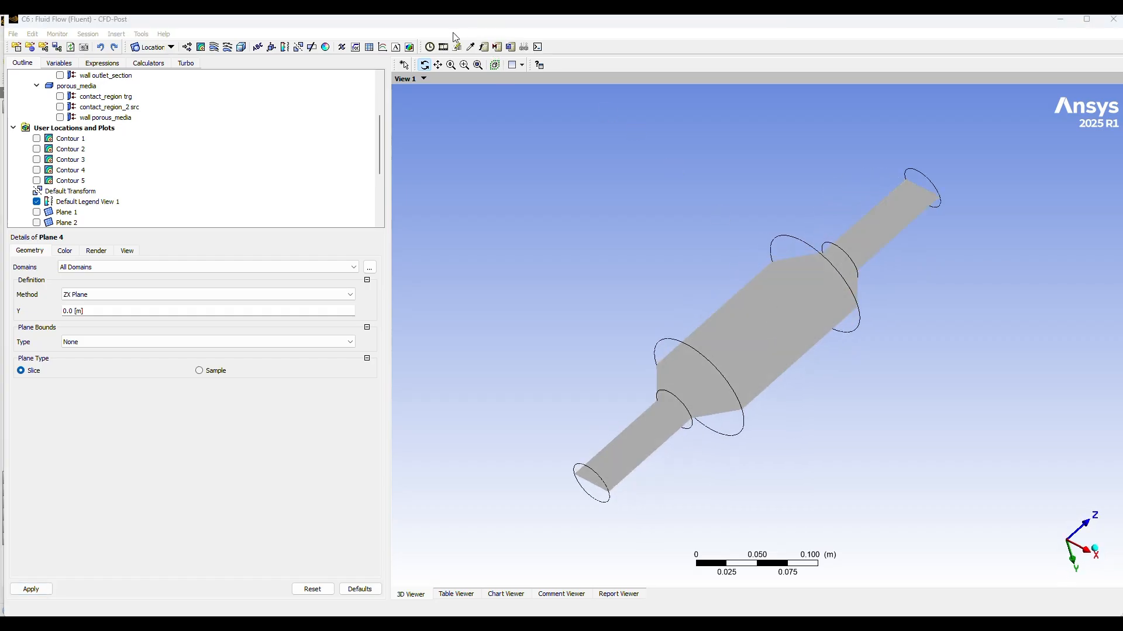
{"action": "left_click", "coordinate": [200, 49]}
{"action": "left_click", "coordinate": [222, 96]}
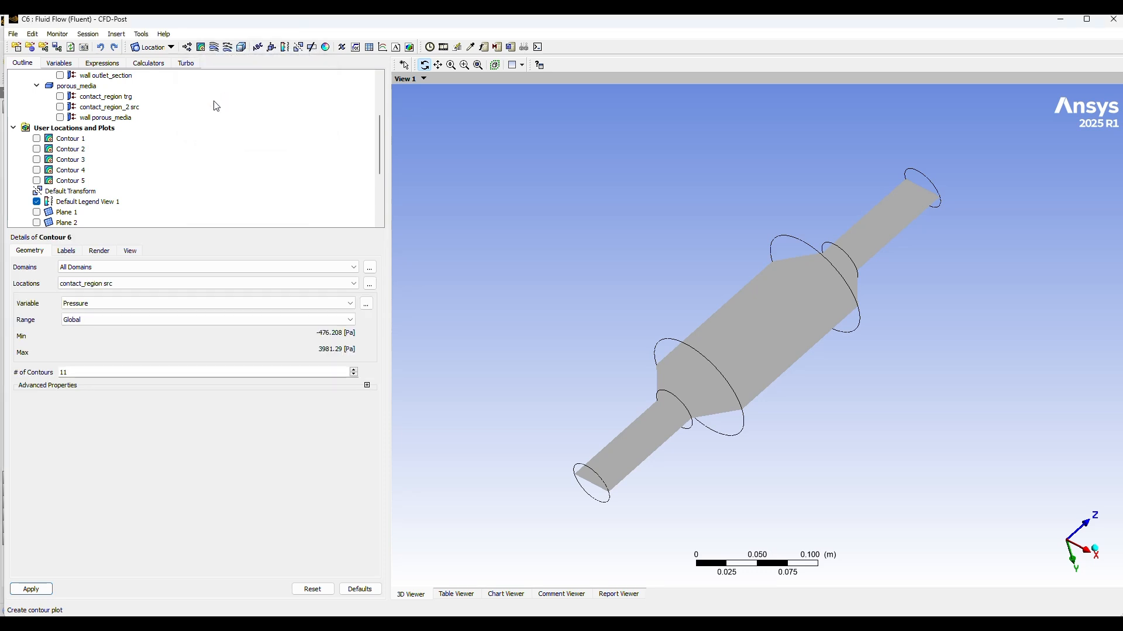
{"action": "left_click", "coordinate": [145, 284]}
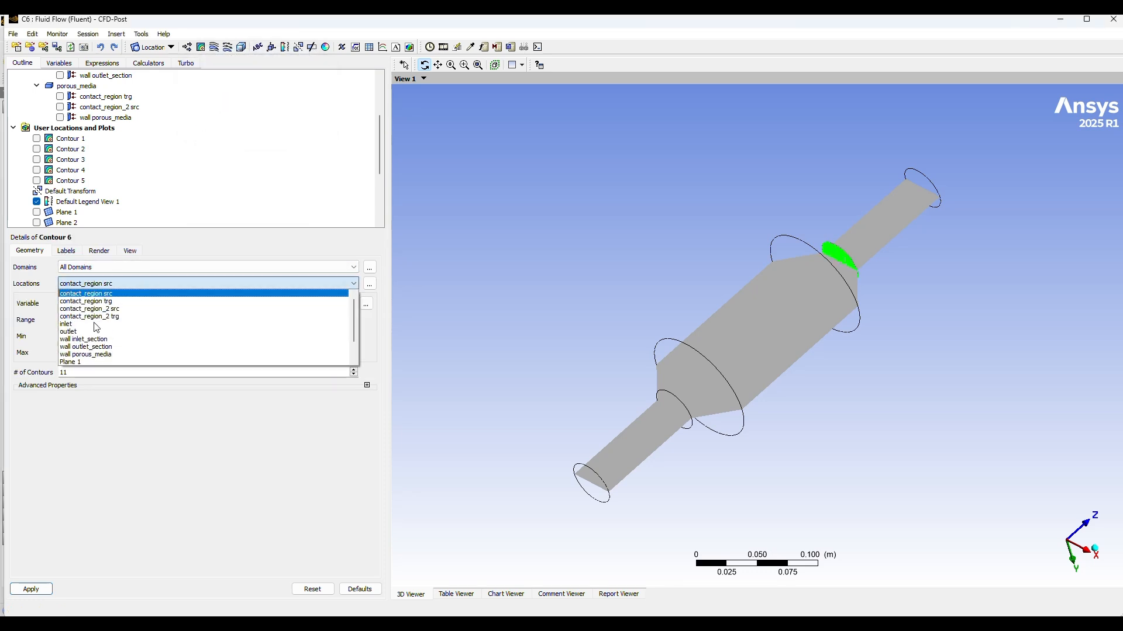
{"action": "scroll", "coordinate": [97, 350], "scroll_direction": "down", "scroll_amount": 1}
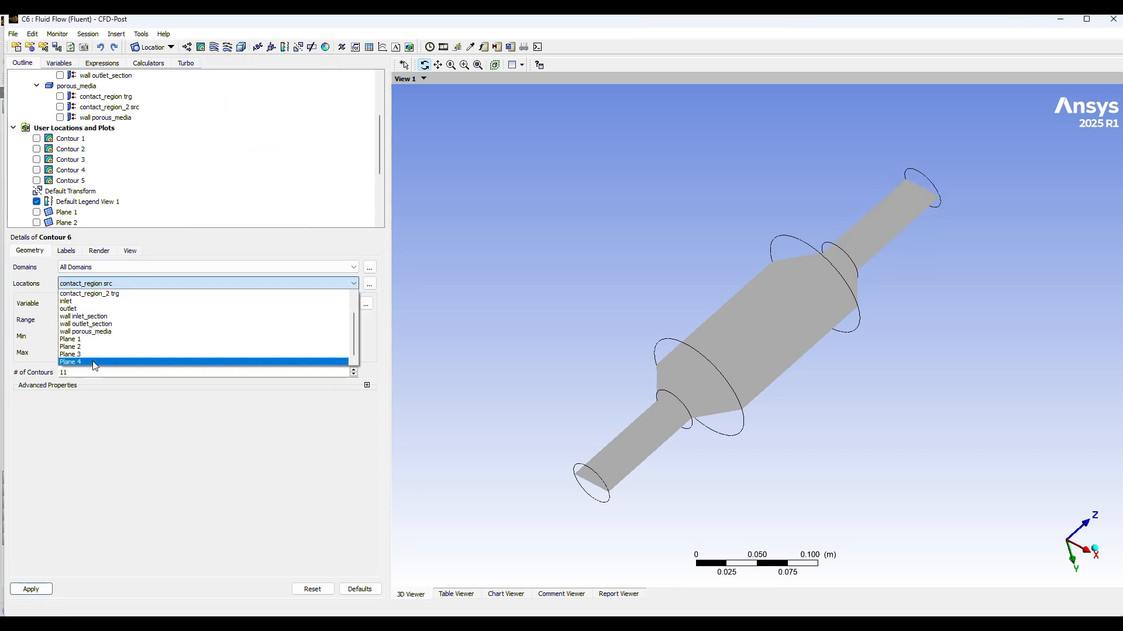
{"action": "left_click", "coordinate": [95, 362]}
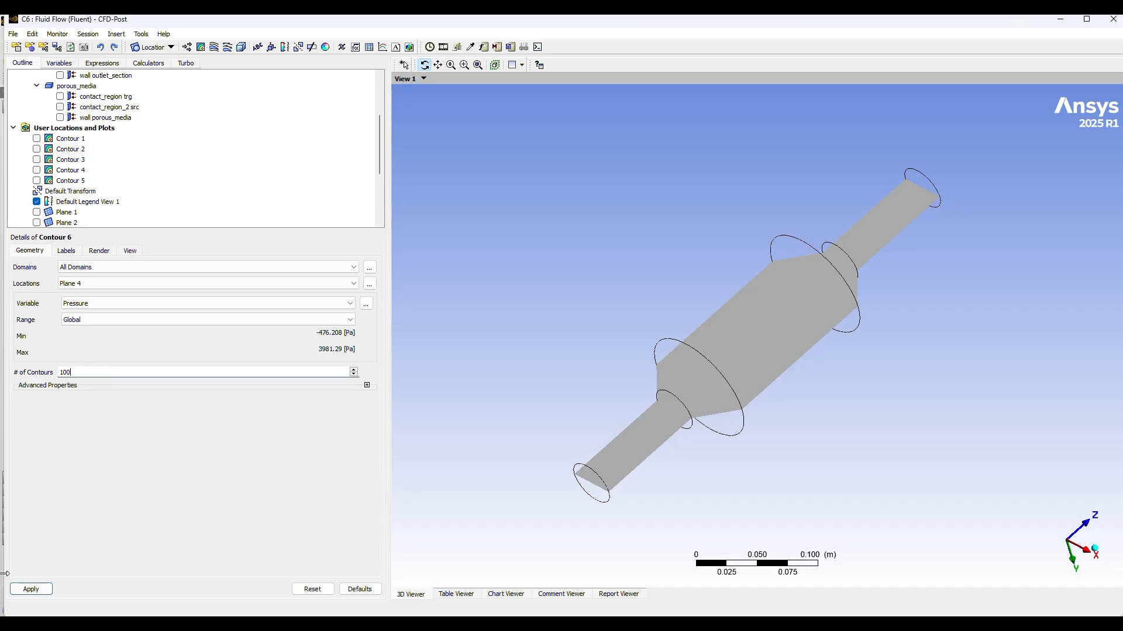
{"action": "left_click", "coordinate": [28, 590]}
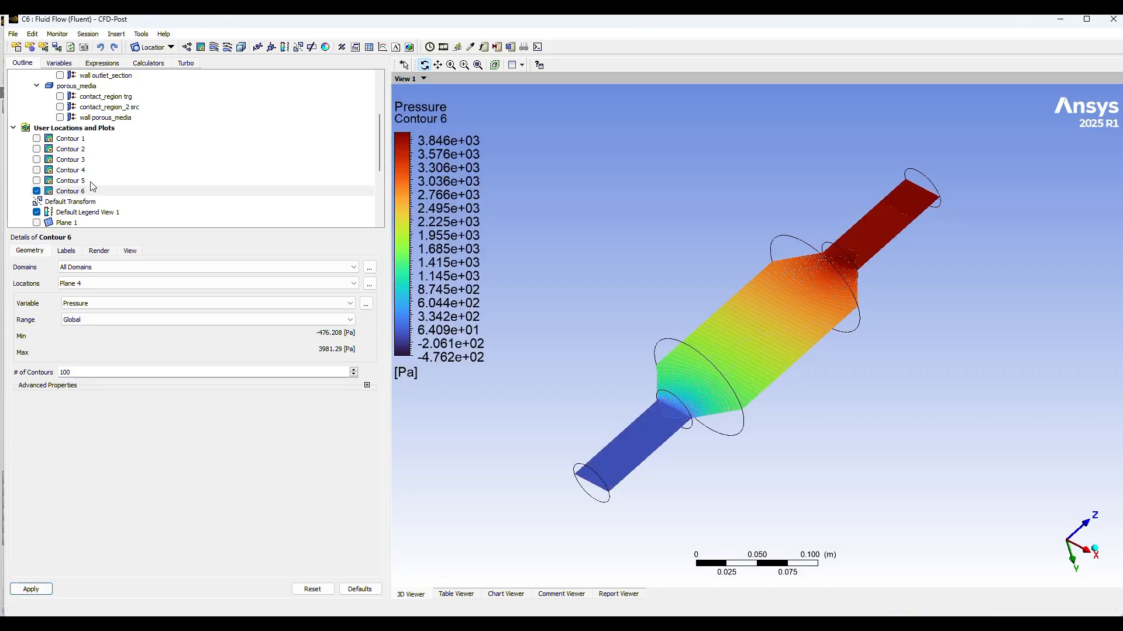
{"action": "scroll", "coordinate": [122, 156], "scroll_direction": "down", "scroll_amount": 2}
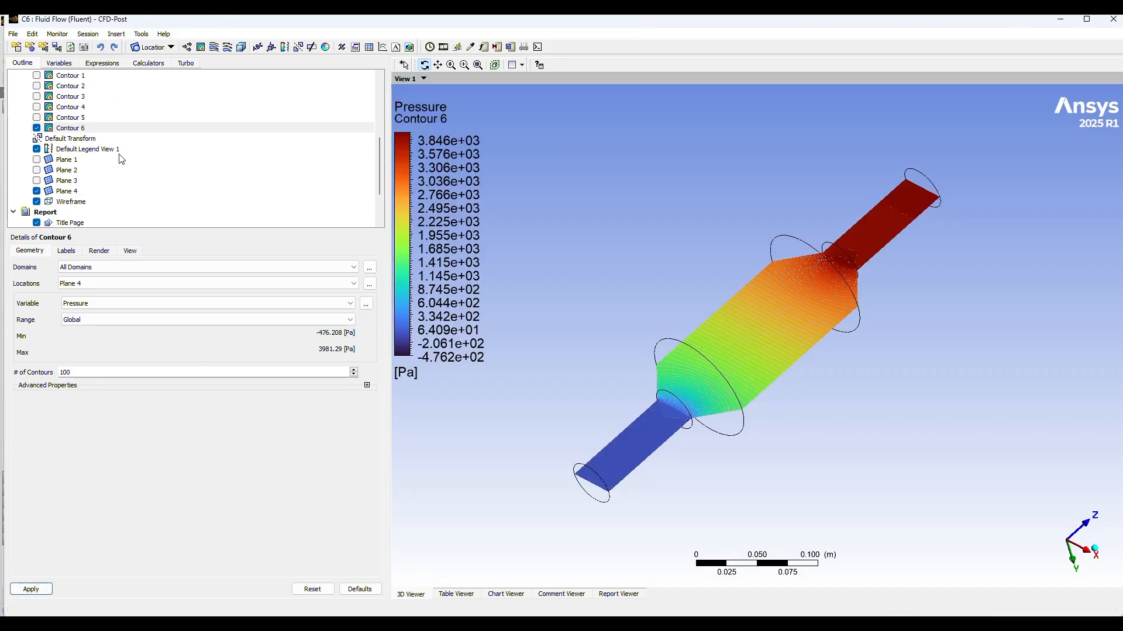
{"action": "left_click", "coordinate": [36, 191]}
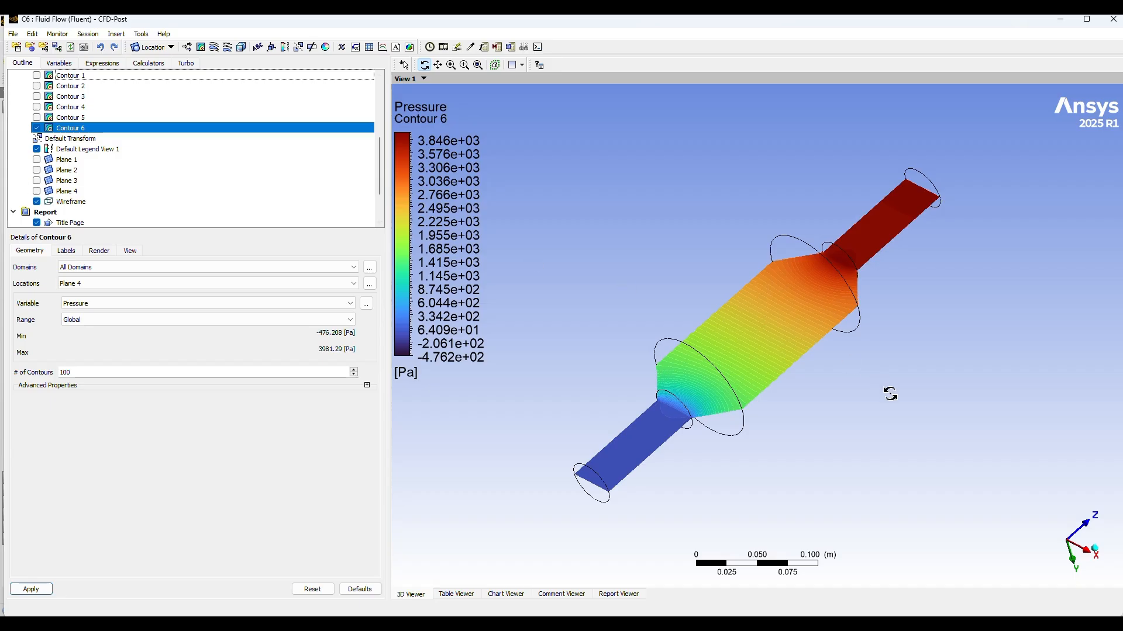
Step: Switch the Plane 4 contour to the Velocity variable and apply the change
{"action": "mouse_move", "coordinate": [890, 394]}
{"action": "left_mouse_down"}
{"action": "mouse_move", "coordinate": [882, 355]}
{"action": "mouse_move", "coordinate": [914, 414]}
{"action": "mouse_move", "coordinate": [876, 420]}
{"action": "mouse_move", "coordinate": [917, 411]}
{"action": "mouse_move", "coordinate": [922, 395]}
{"action": "mouse_move", "coordinate": [879, 396]}
{"action": "mouse_move", "coordinate": [890, 408]}
{"action": "left_mouse_up"}
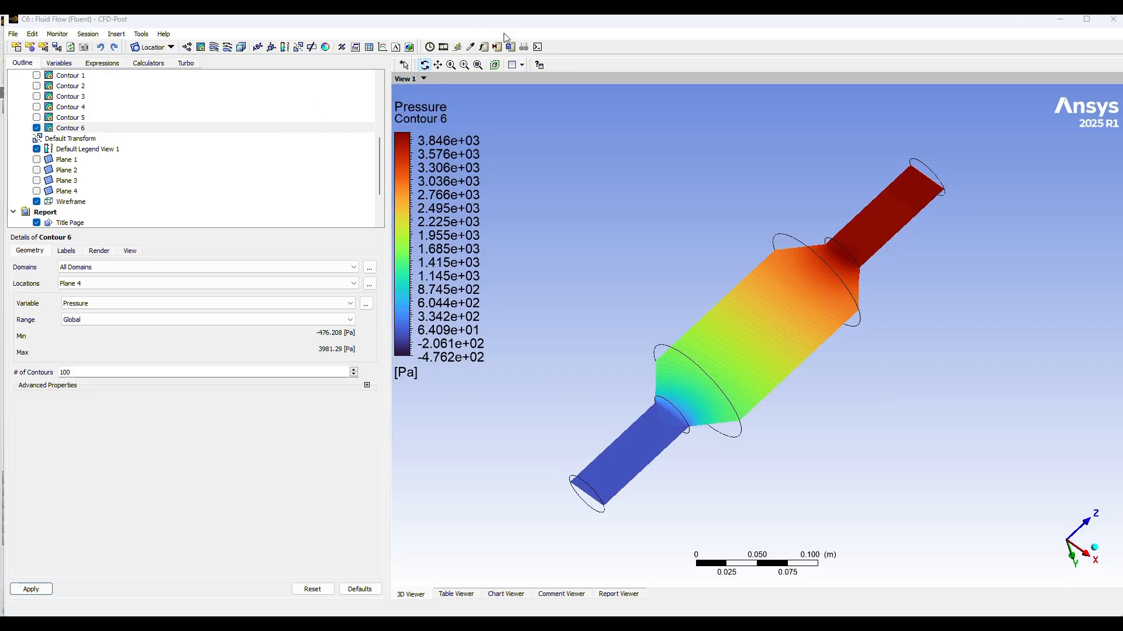
{"action": "left_click_drag", "start_coordinate": [765, 434], "coordinate": [745, 429]}
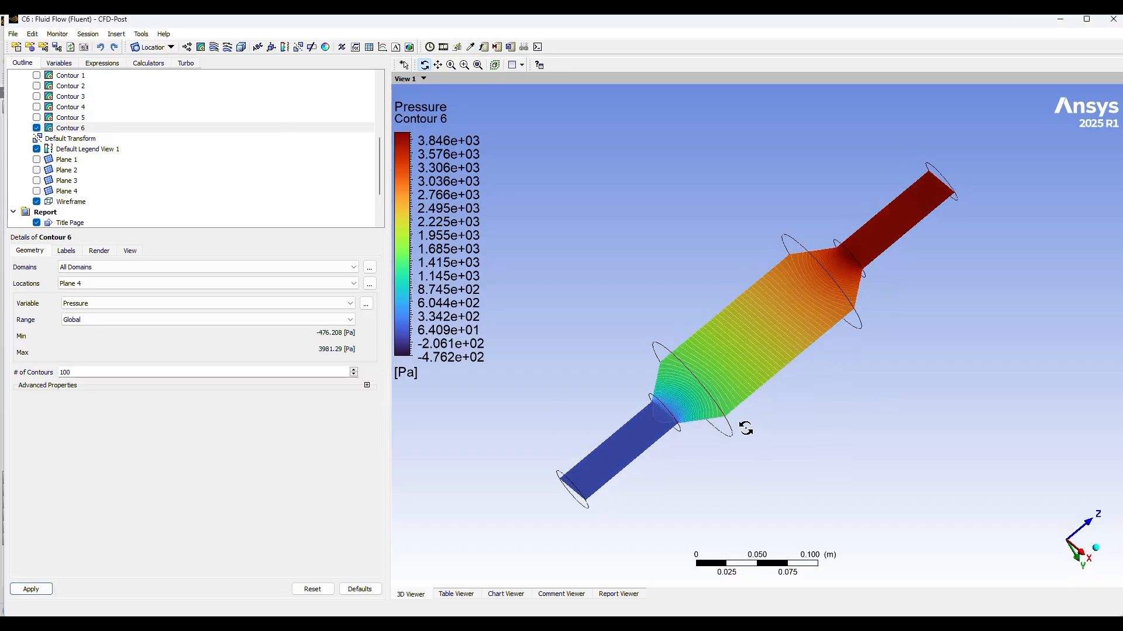
{"action": "left_click", "coordinate": [138, 303]}
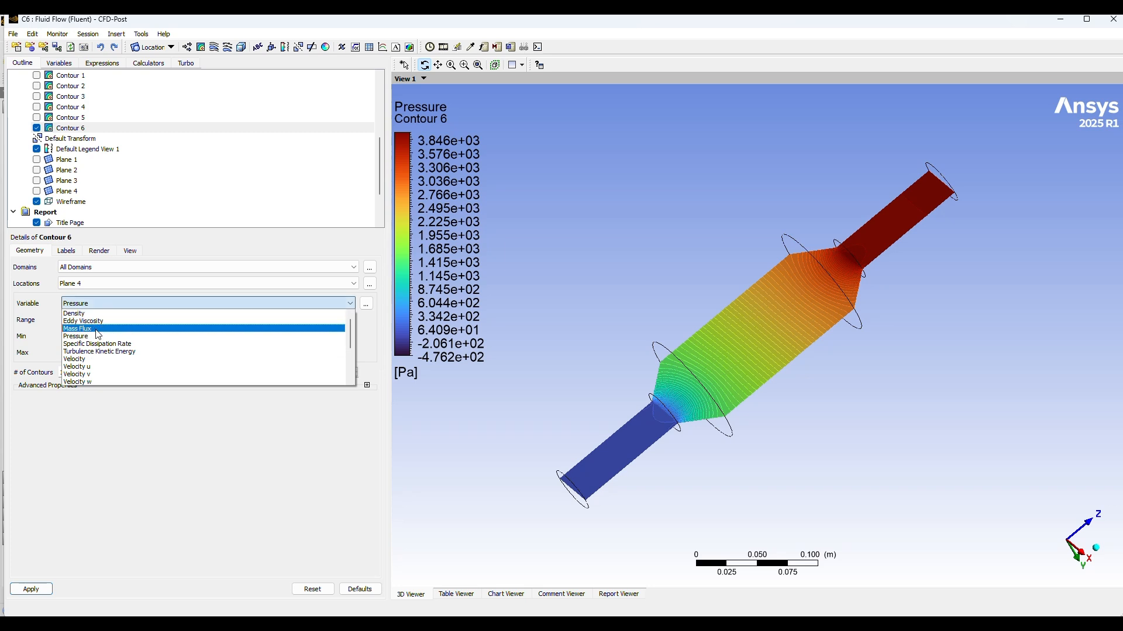
{"action": "left_click", "coordinate": [88, 359]}
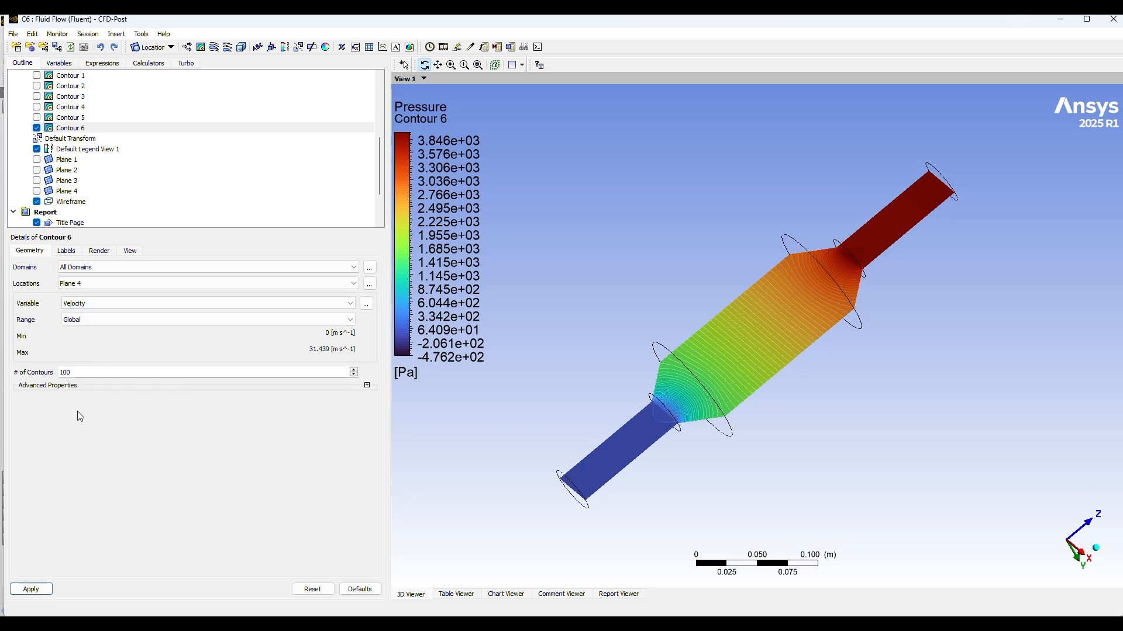
{"action": "left_click", "coordinate": [35, 591]}
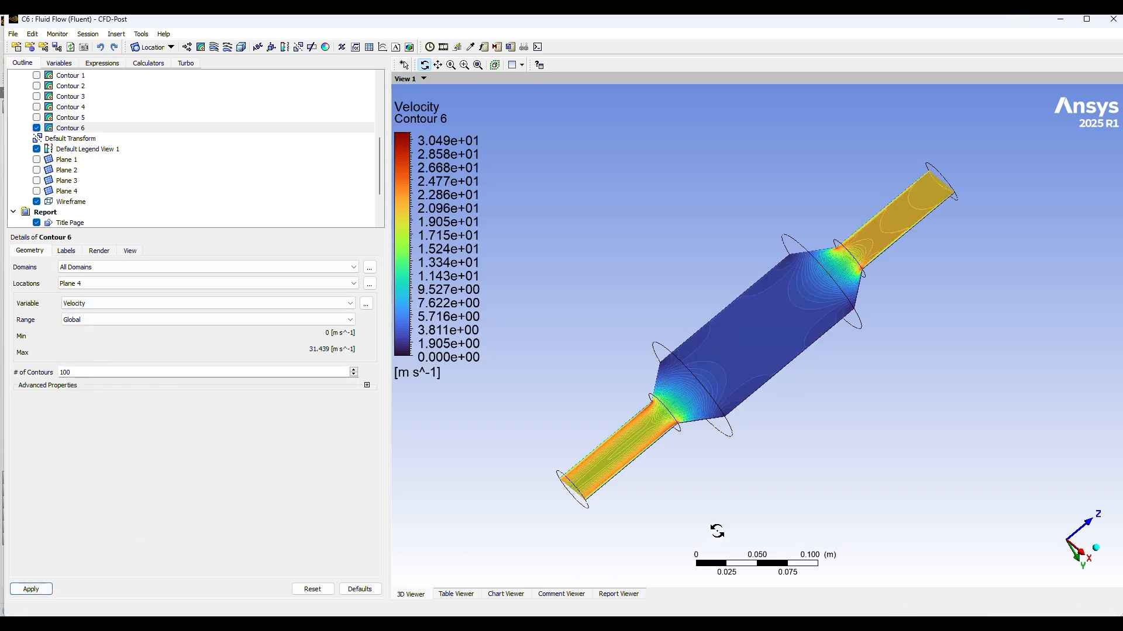
Step: Hide the wireframe so only the Plane 4 velocity contour is displayed
{"action": "left_click_drag", "start_coordinate": [808, 486], "coordinate": [693, 407]}
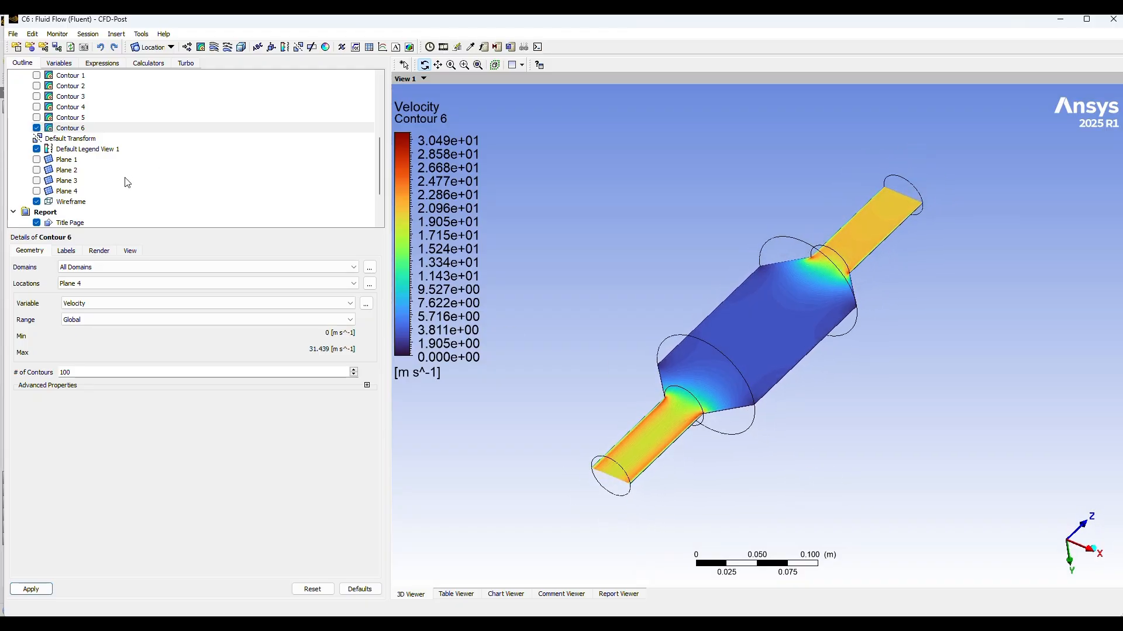
{"action": "left_click", "coordinate": [36, 201]}
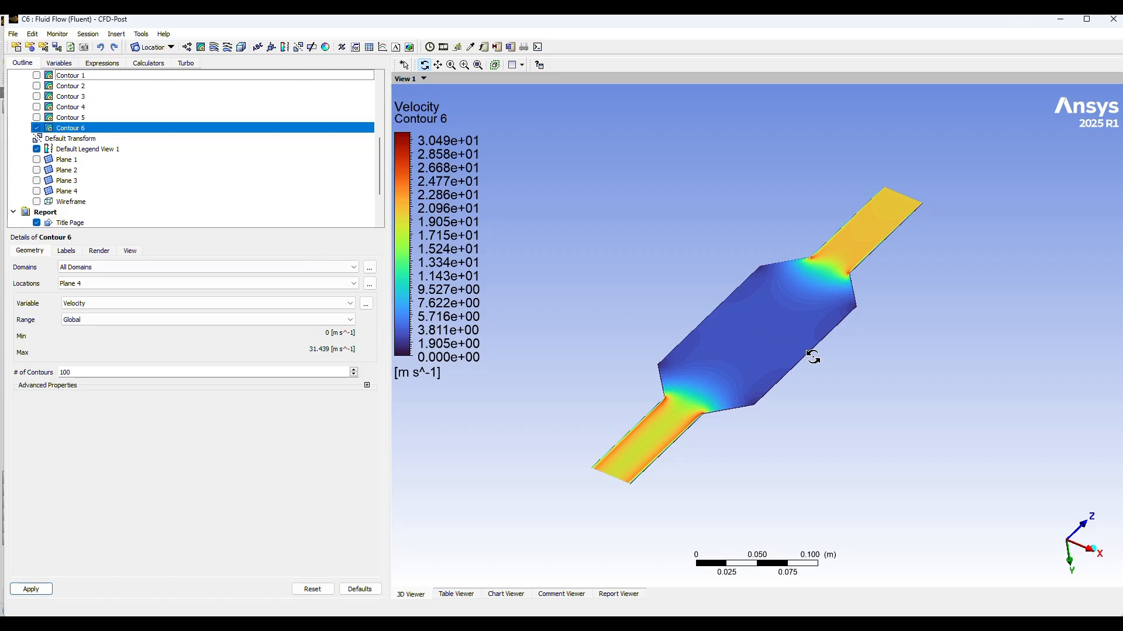
{"action": "left_click_drag", "start_coordinate": [813, 357], "coordinate": [920, 396]}
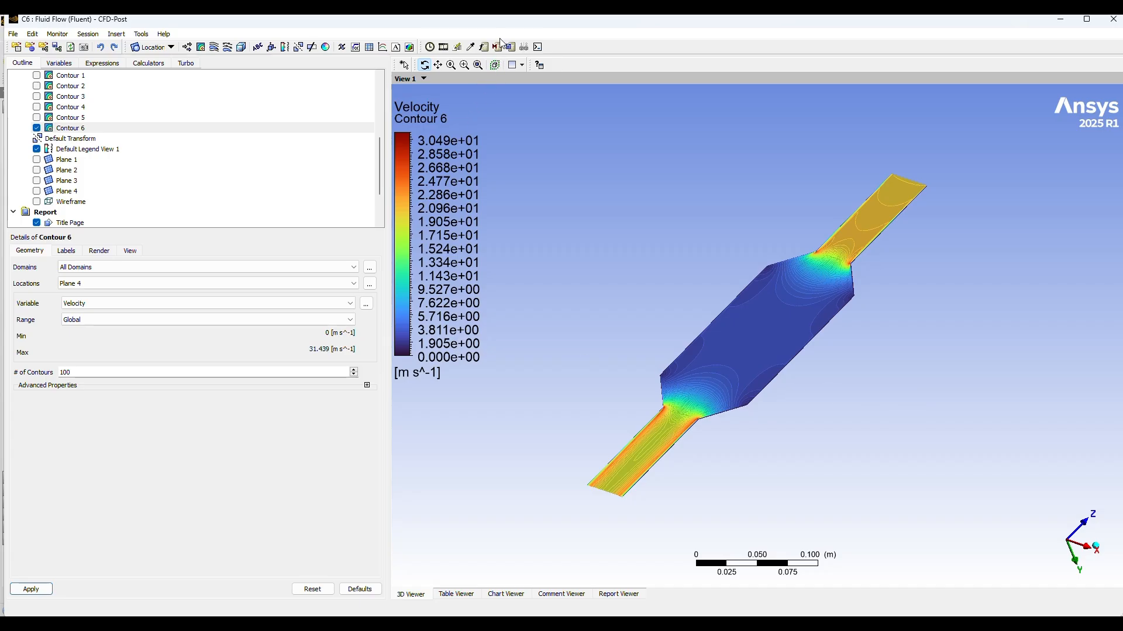
Step: Insert a vector plot named Velocity Vector on Plane 4 using the Velocity variable, and apply it
{"action": "left_click", "coordinate": [188, 48]}
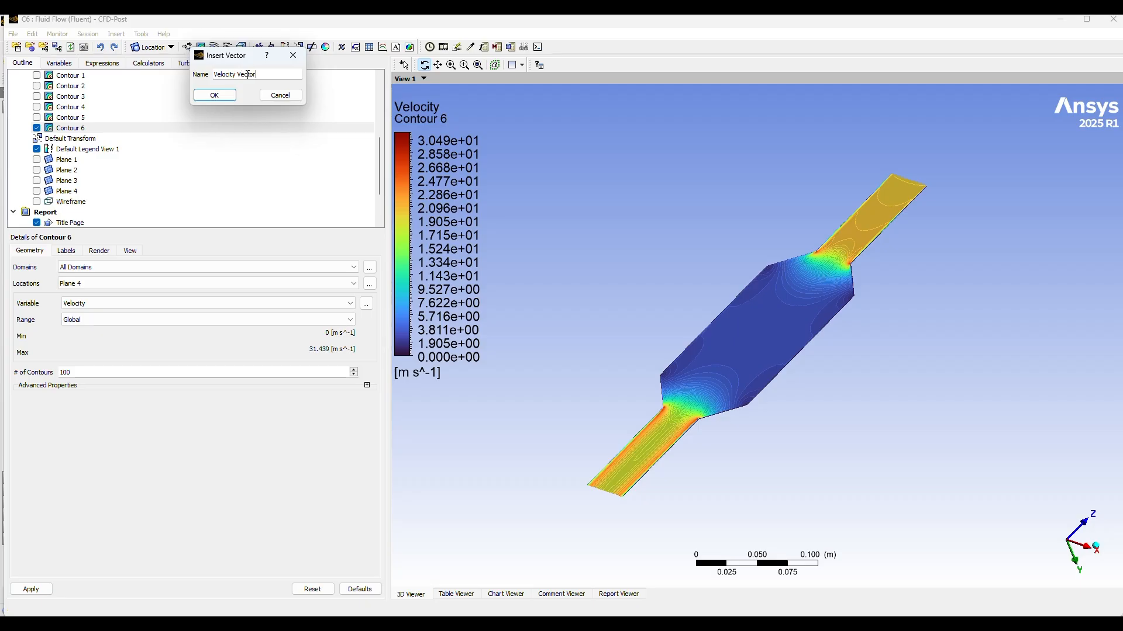
{"action": "left_click", "coordinate": [214, 95]}
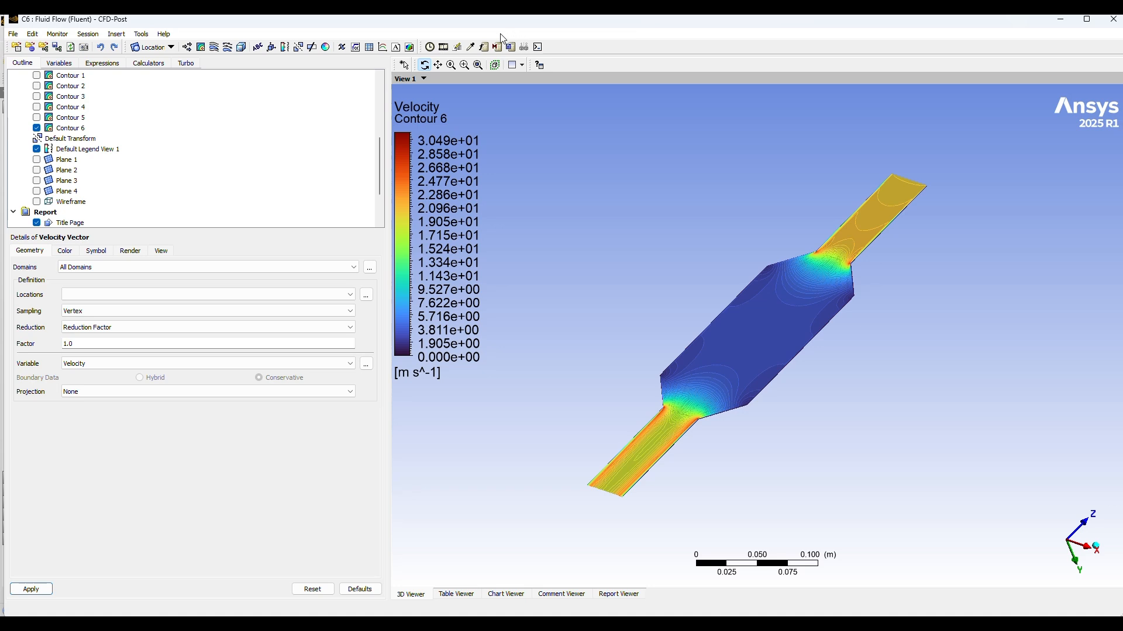
{"action": "left_click", "coordinate": [94, 295]}
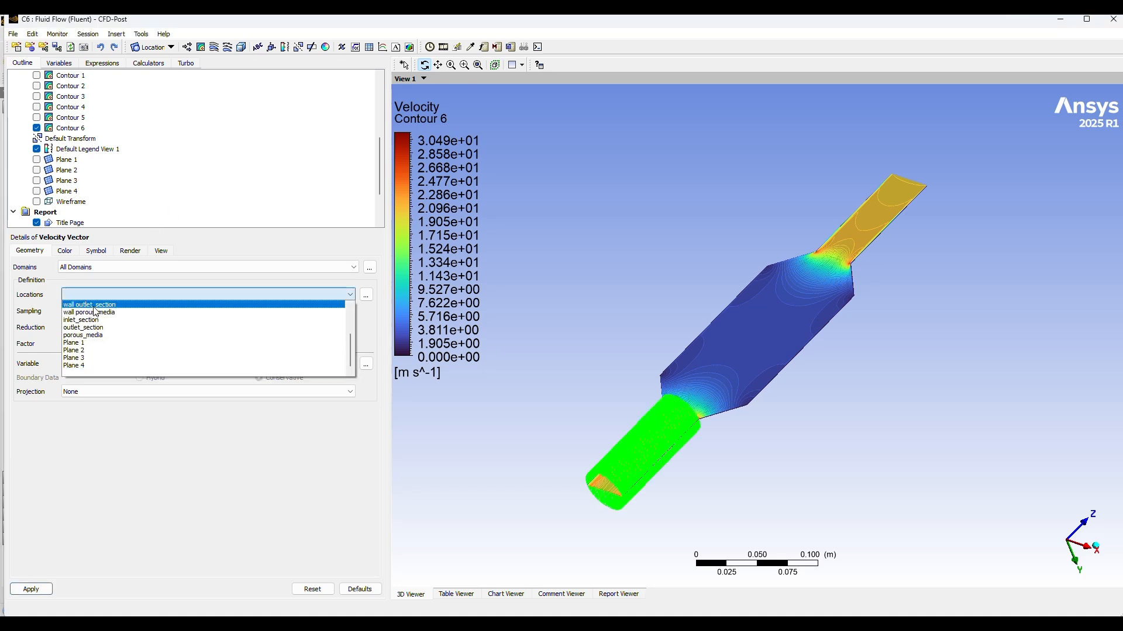
{"action": "left_click", "coordinate": [88, 366]}
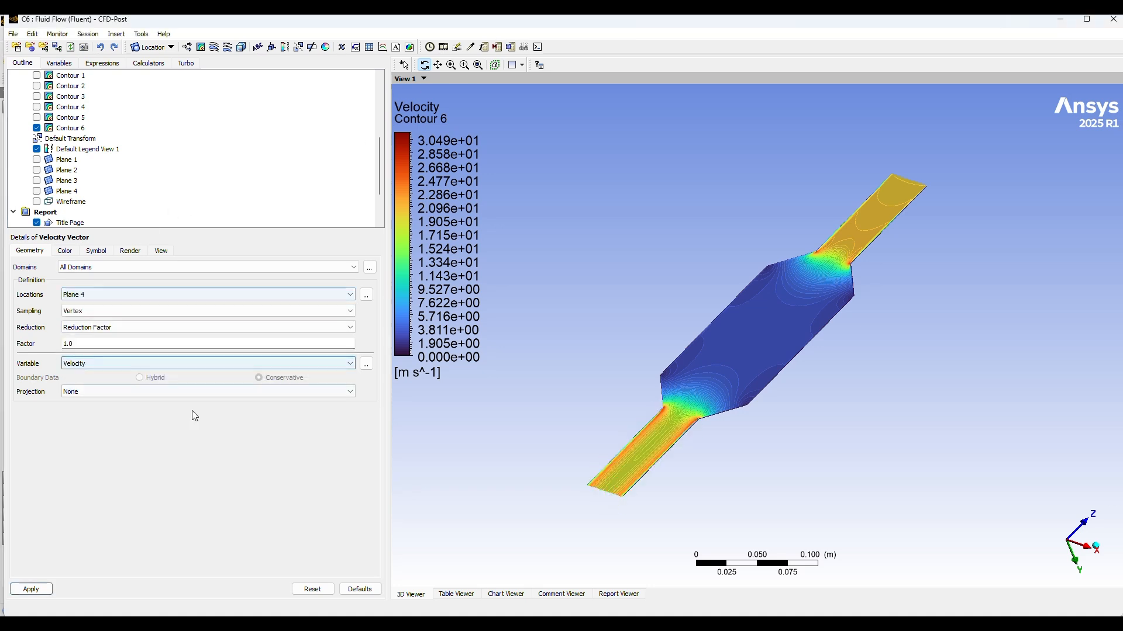
{"action": "left_click", "coordinate": [30, 591]}
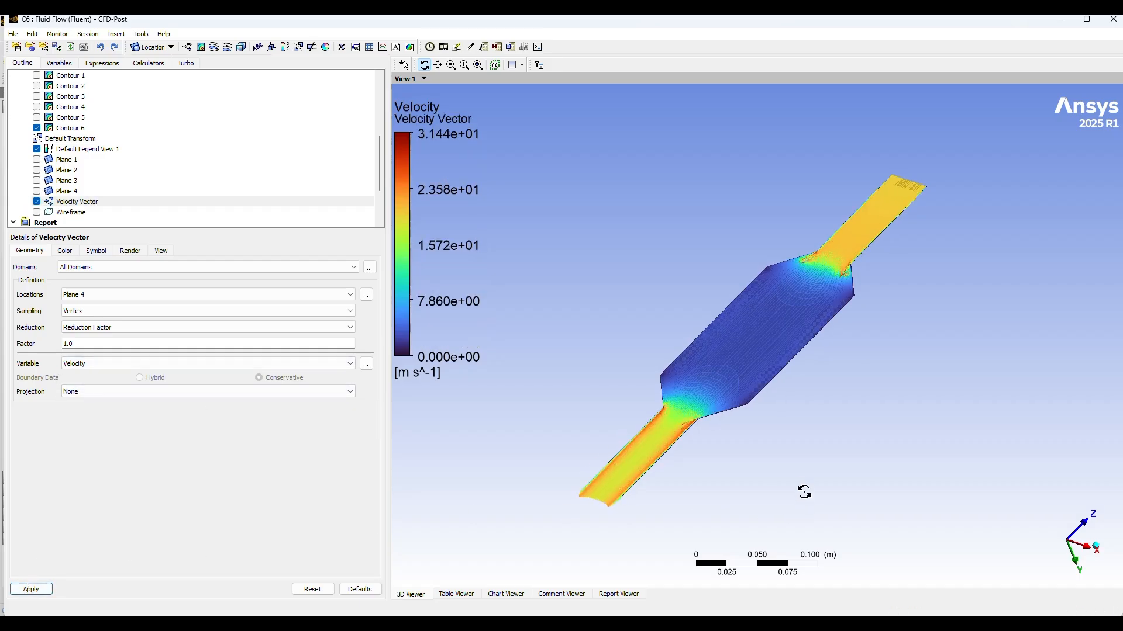
{"action": "left_click_drag", "start_coordinate": [802, 492], "coordinate": [780, 495]}
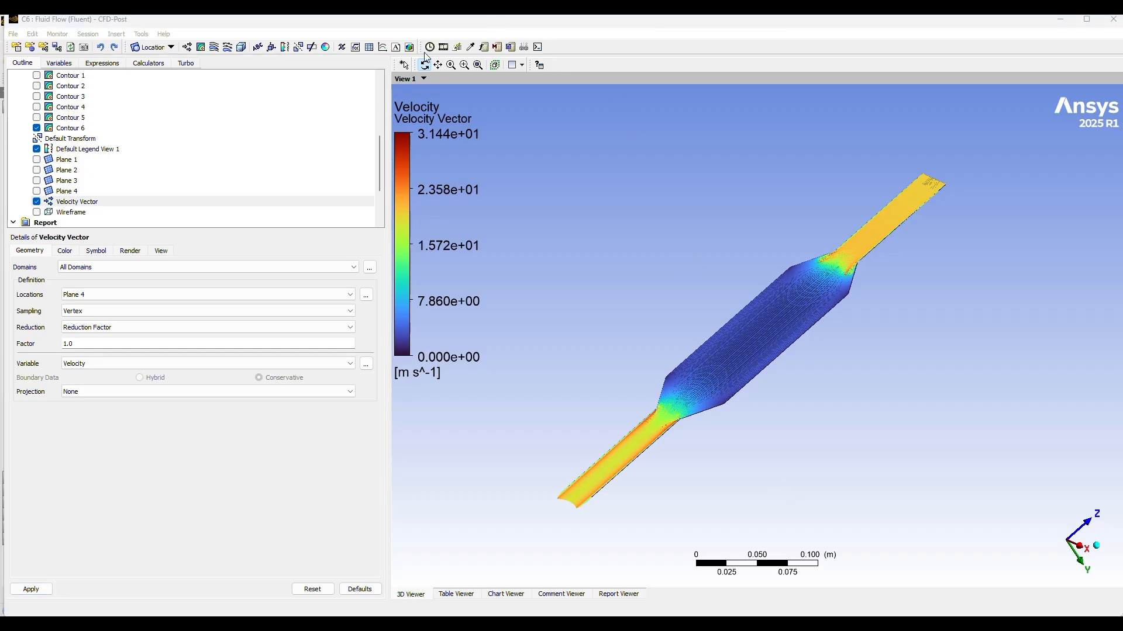
Step: Hide Contour 6 and set the velocity vector plot to the isometric view
{"action": "left_click", "coordinate": [36, 128]}
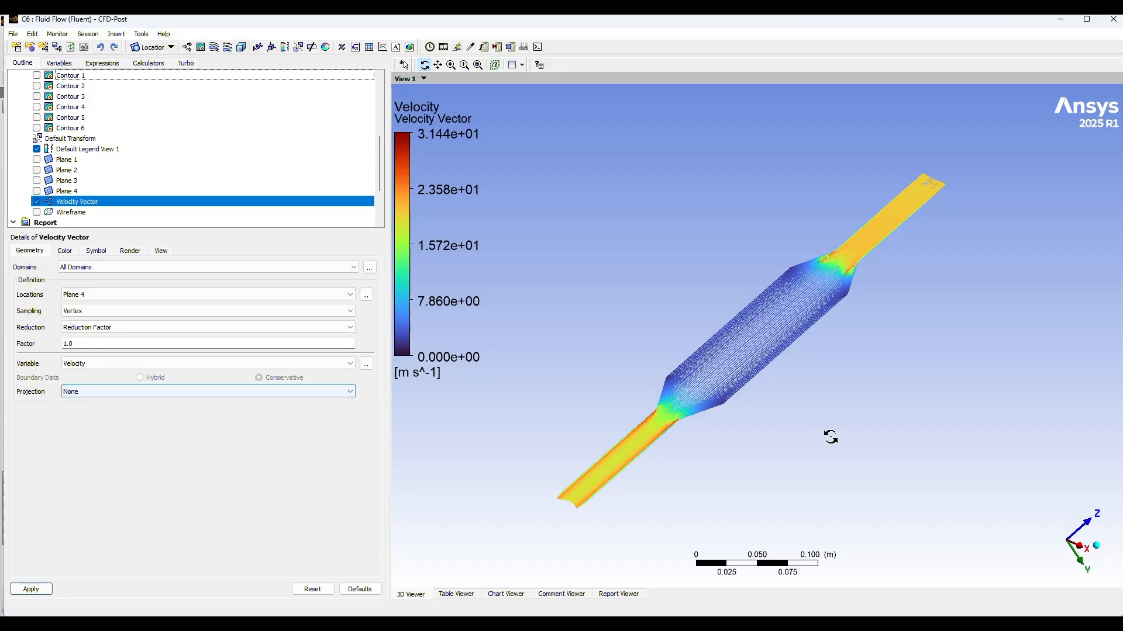
{"action": "scroll", "coordinate": [936, 448], "scroll_direction": "up", "scroll_amount": 5}
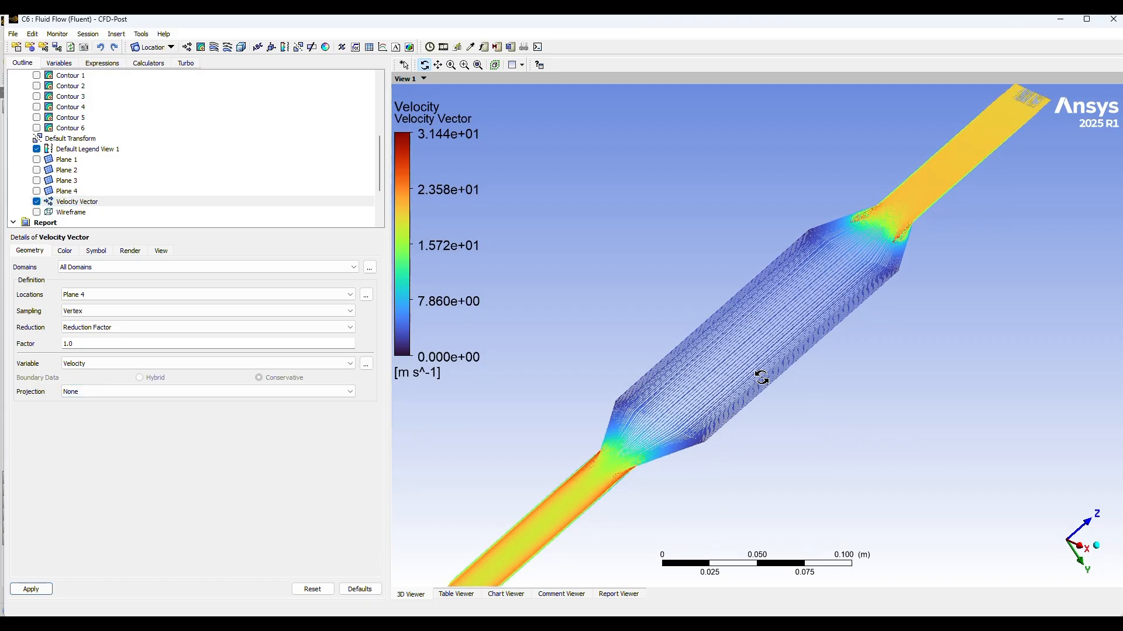
{"action": "scroll", "coordinate": [762, 377], "scroll_direction": "down", "scroll_amount": 4}
{"action": "left_click_drag", "start_coordinate": [824, 396], "coordinate": [1077, 579]}
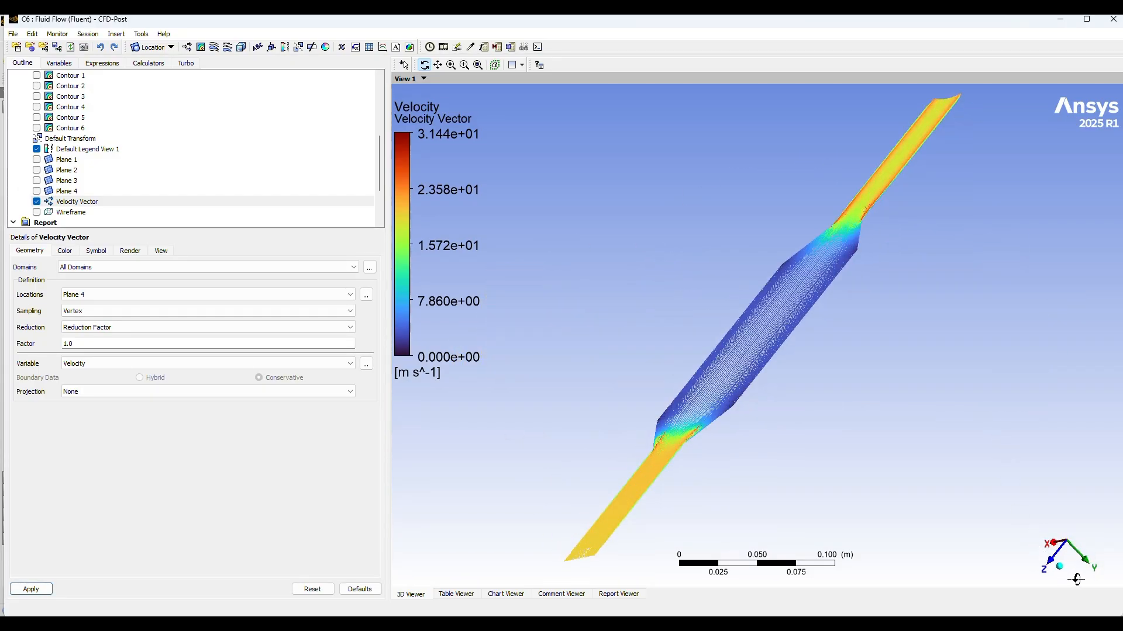
{"action": "left_click", "coordinate": [1060, 566]}
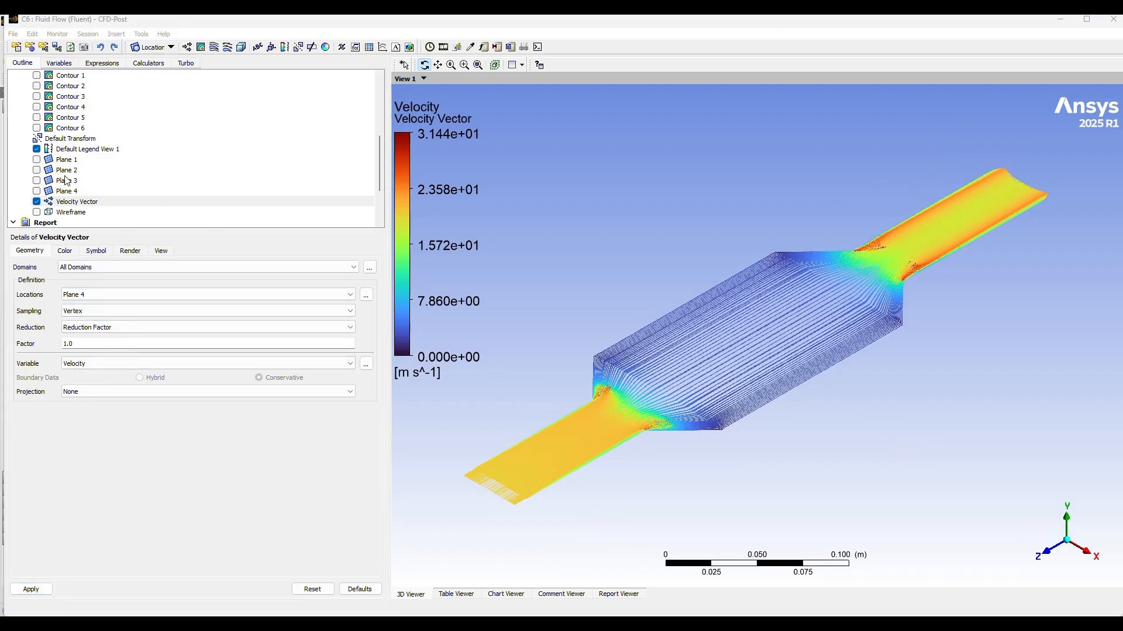
Step: Compare the velocity vectors with Contour 6 by showing and hiding the contour
{"action": "left_click", "coordinate": [37, 128]}
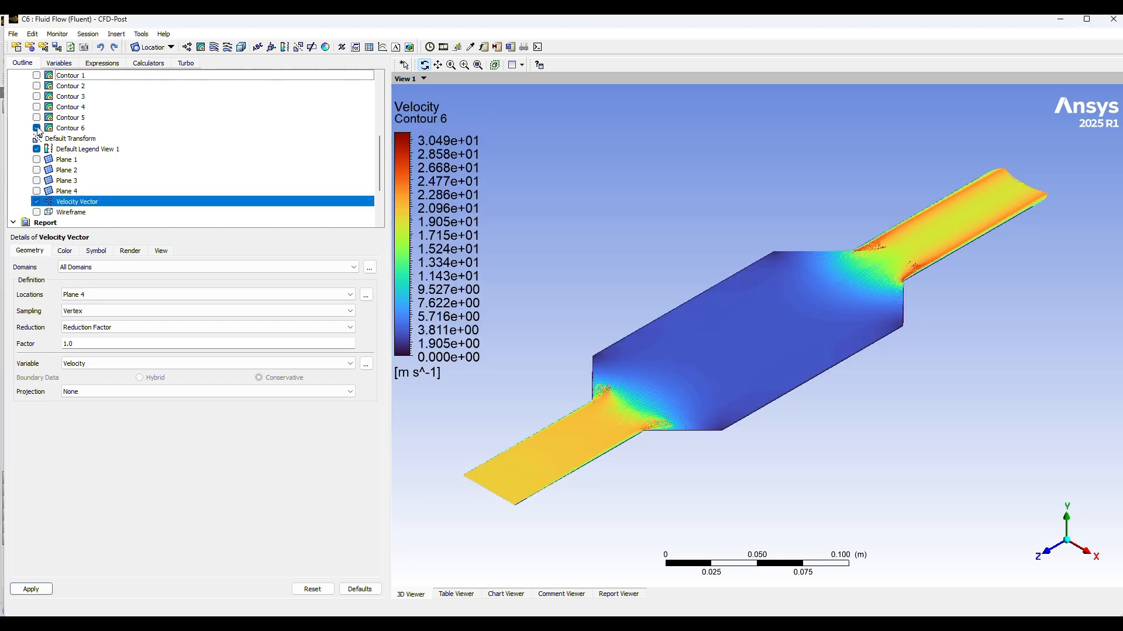
{"action": "left_click", "coordinate": [37, 128]}
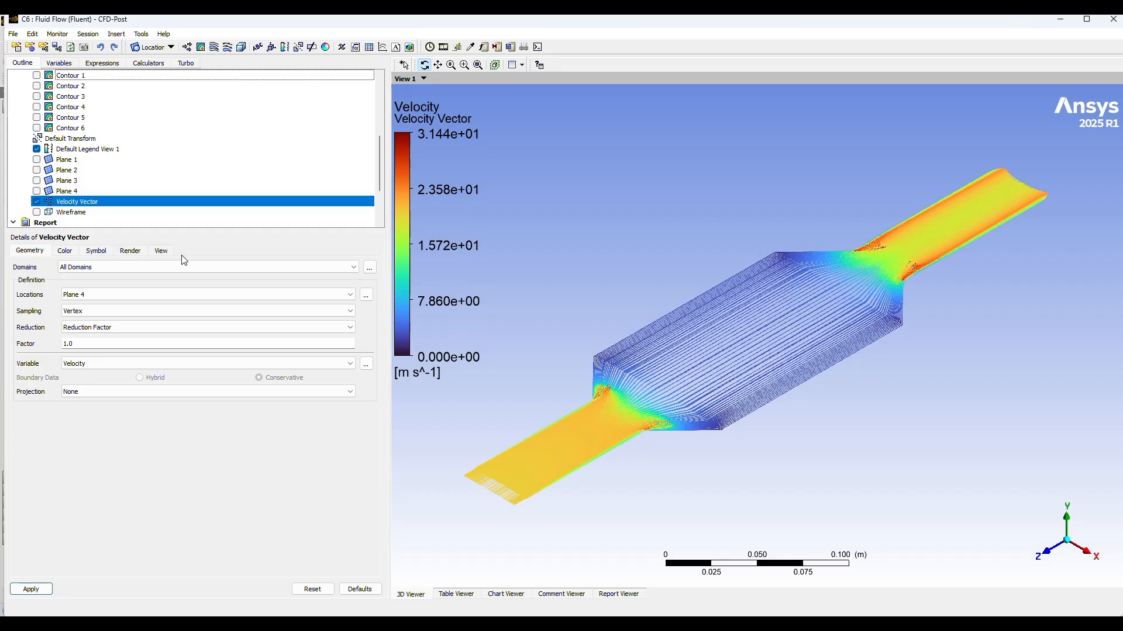
{"action": "left_click", "coordinate": [37, 129]}
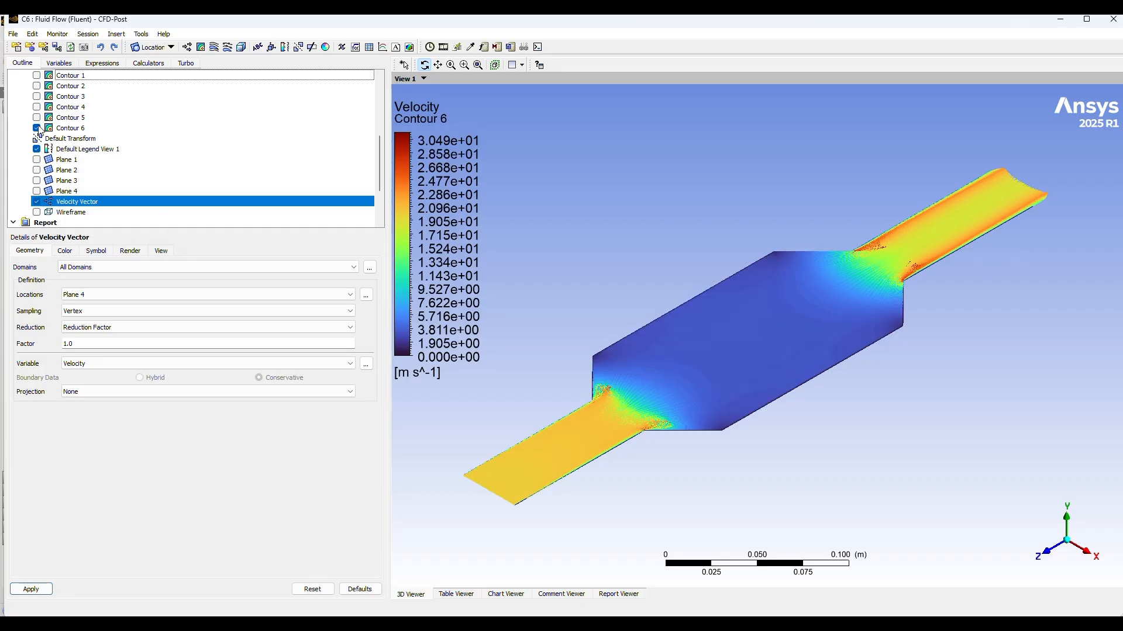
{"action": "left_click", "coordinate": [37, 129]}
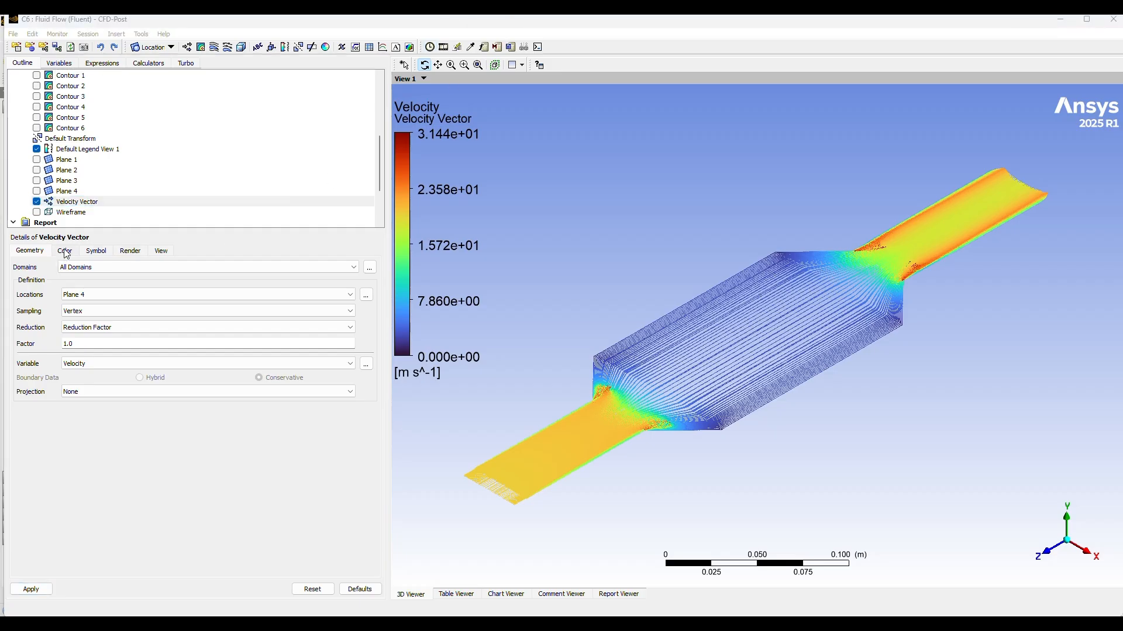
Step: Set the Velocity Vector symbol to Arrow2D with a symbol size of 1.85, and apply the change
{"action": "left_click", "coordinate": [97, 251]}
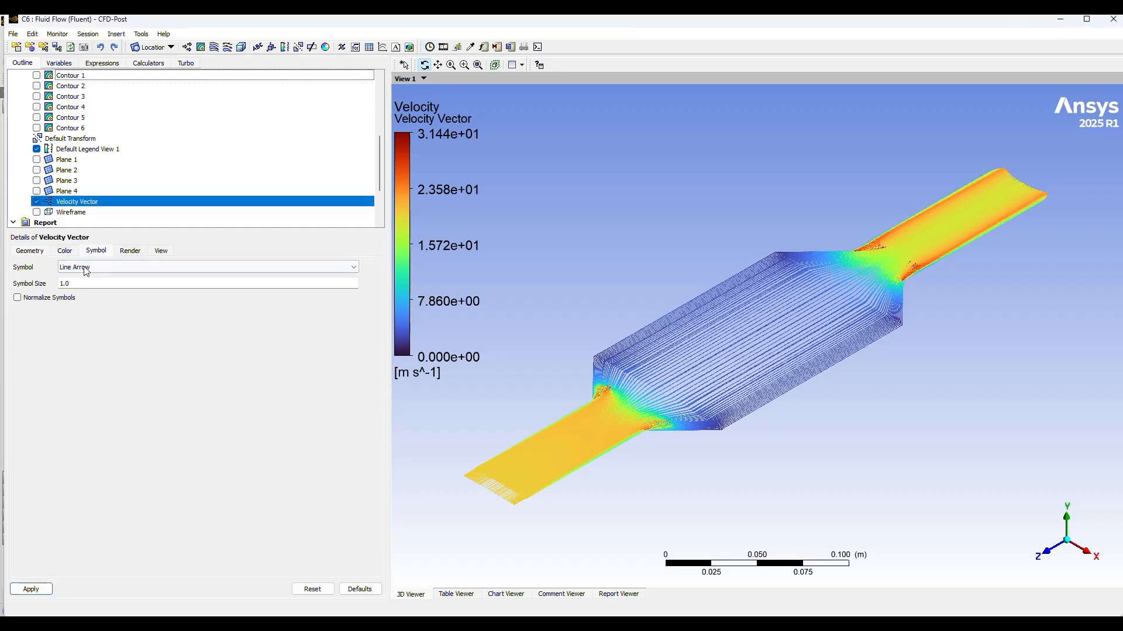
{"action": "left_click", "coordinate": [94, 268]}
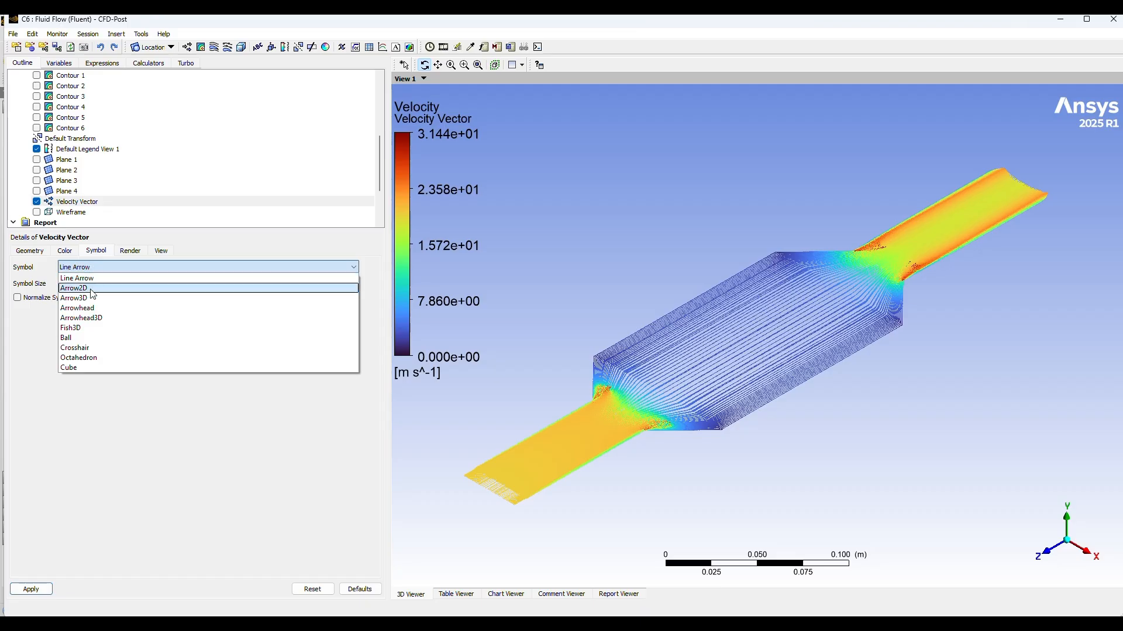
{"action": "left_click", "coordinate": [90, 290]}
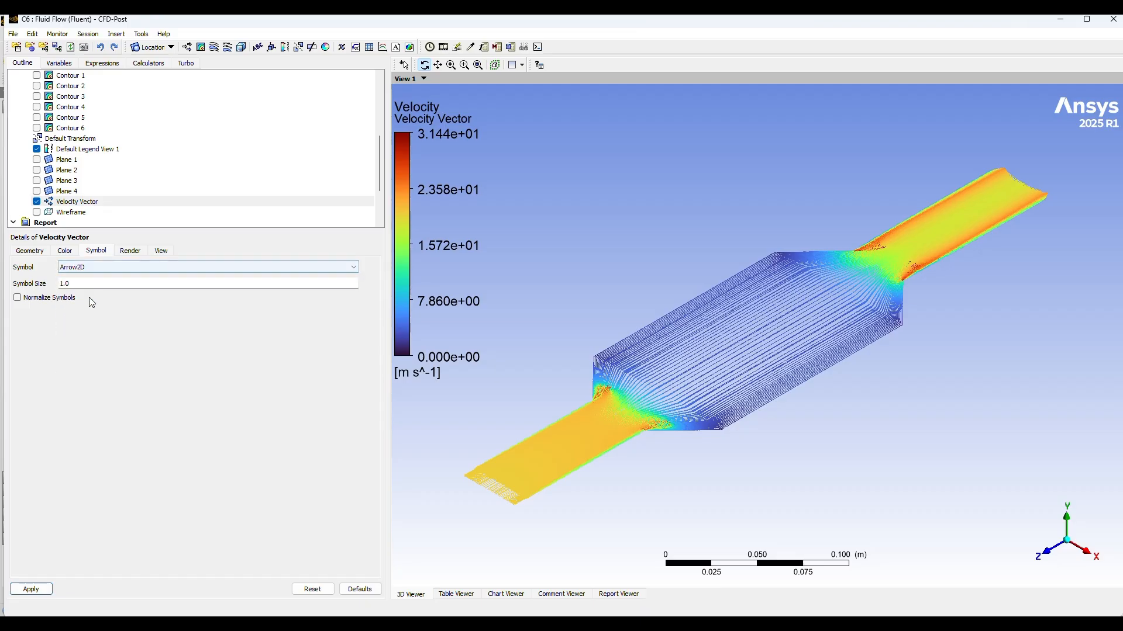
{"action": "left_click", "coordinate": [83, 286]}
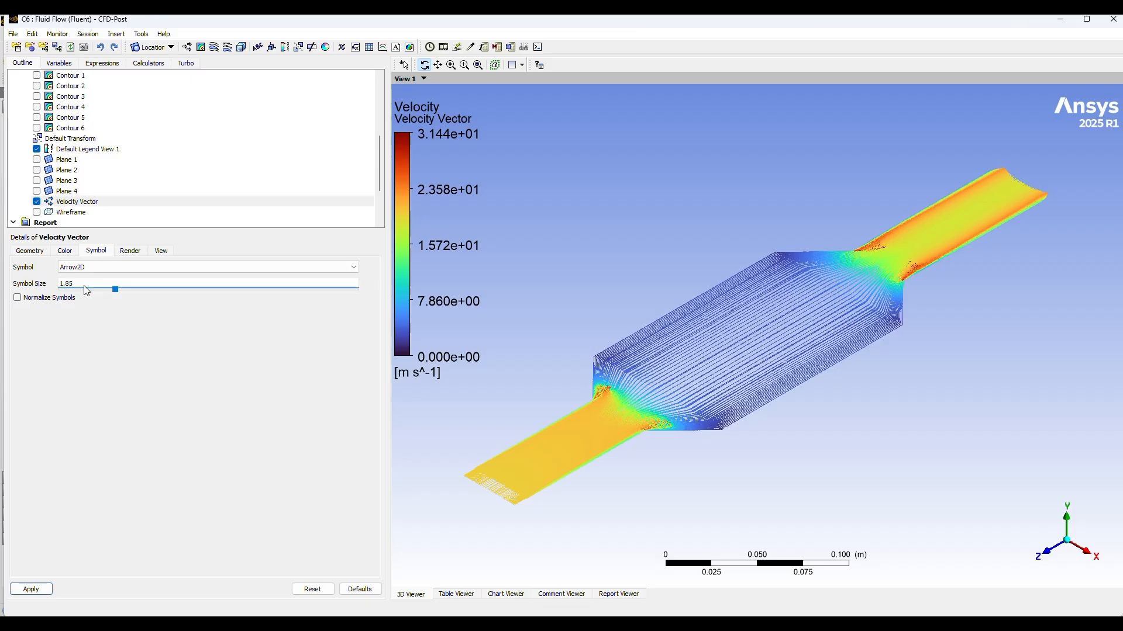
{"action": "left_click", "coordinate": [31, 588]}
{"action": "left_click_drag", "start_coordinate": [932, 437], "coordinate": [922, 395]}
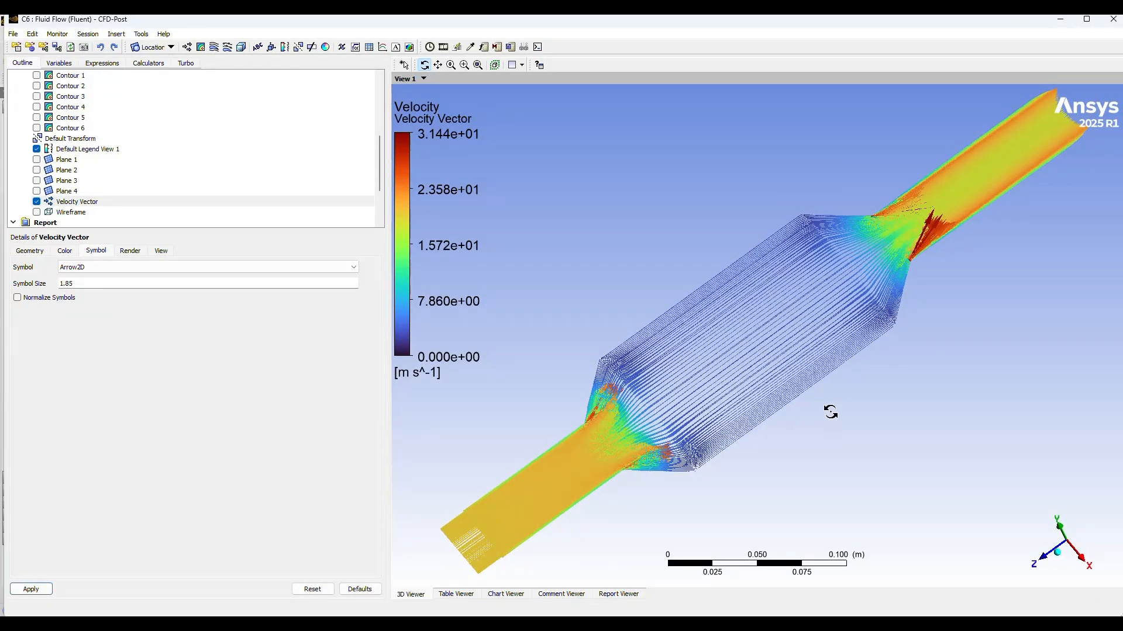
Step: Insert and apply a forward 3D Velocity streamline for all domains, starting from the inlet with 25 equally spaced points
{"action": "left_click", "coordinate": [502, 32]}
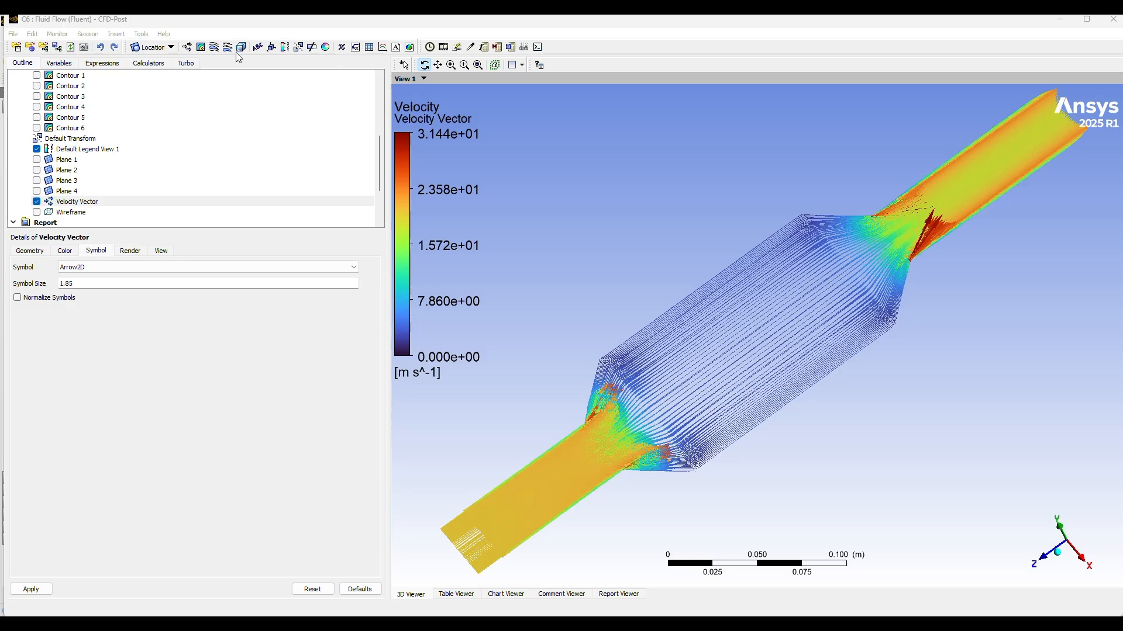
{"action": "left_click", "coordinate": [214, 48]}
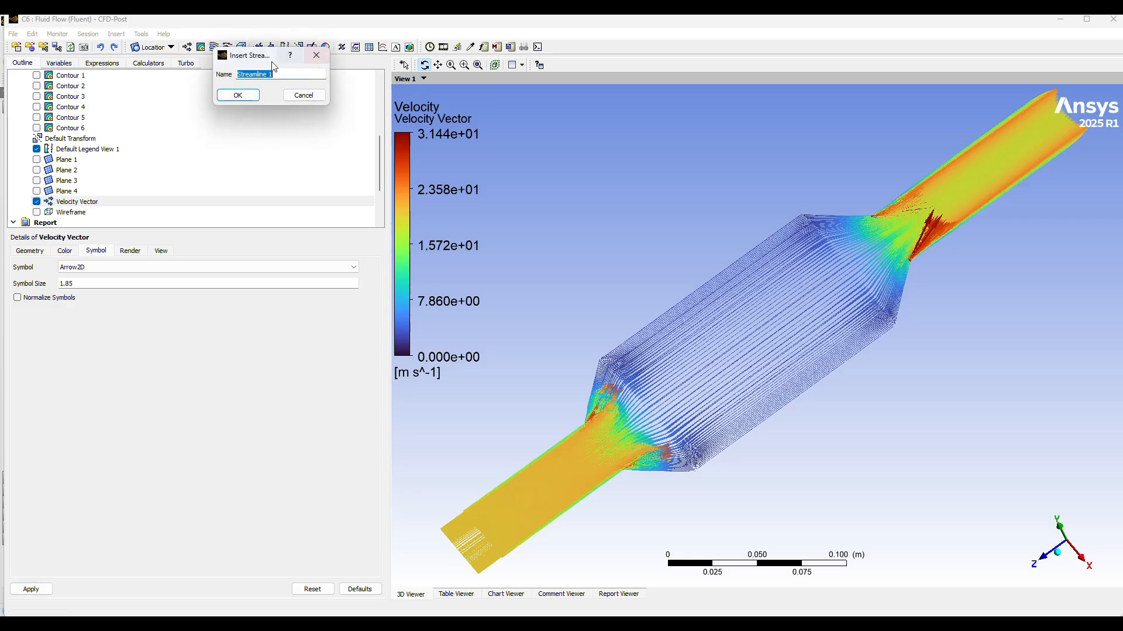
{"action": "left_click", "coordinate": [238, 96]}
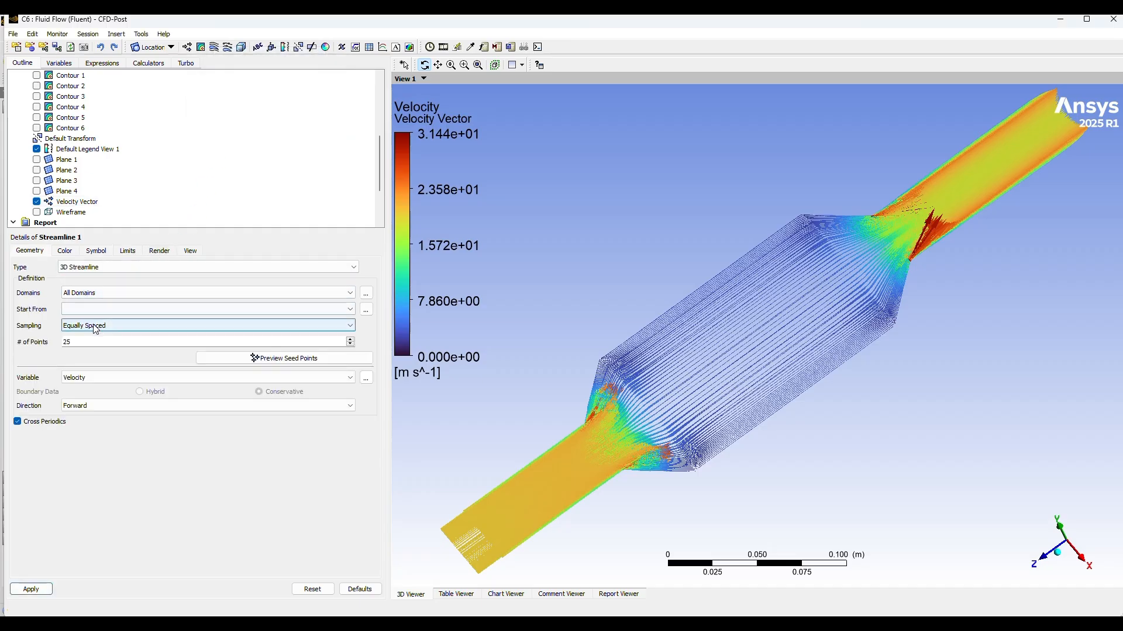
{"action": "left_click", "coordinate": [263, 292]}
{"action": "left_click", "coordinate": [264, 291]}
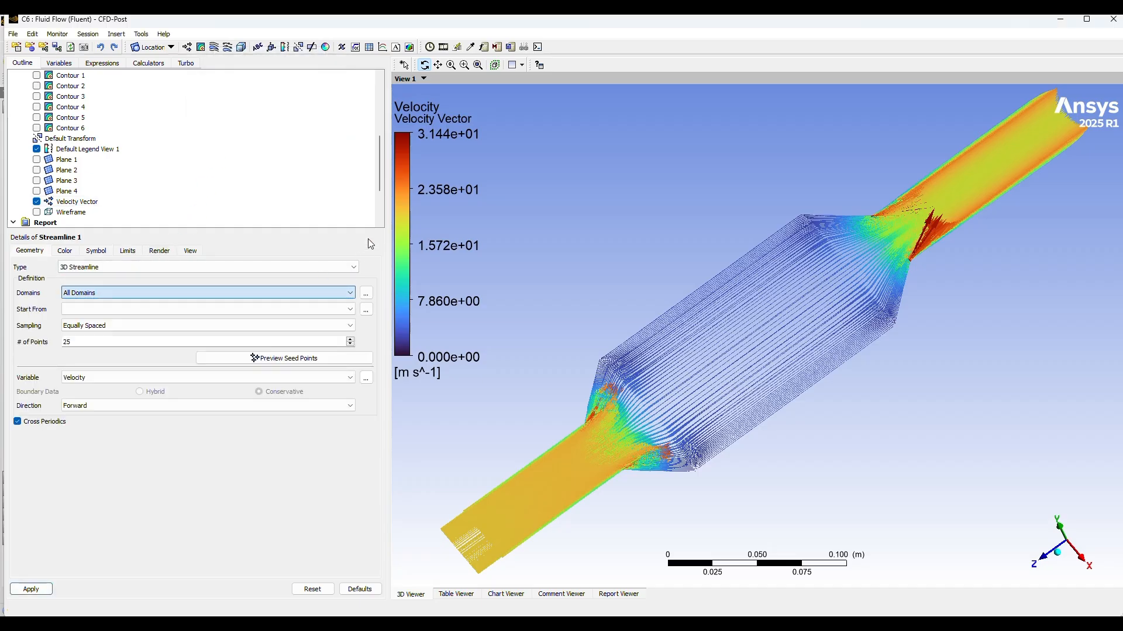
{"action": "left_click", "coordinate": [184, 309]}
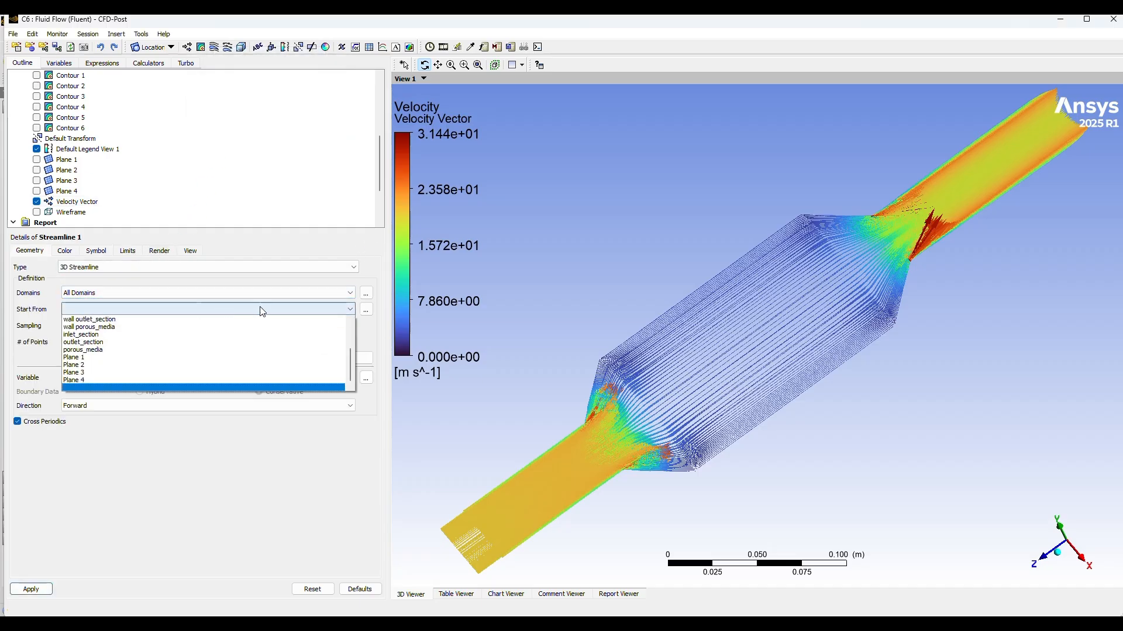
{"action": "scroll", "coordinate": [101, 353], "scroll_direction": "up", "scroll_amount": 3}
{"action": "left_click", "coordinate": [101, 350]}
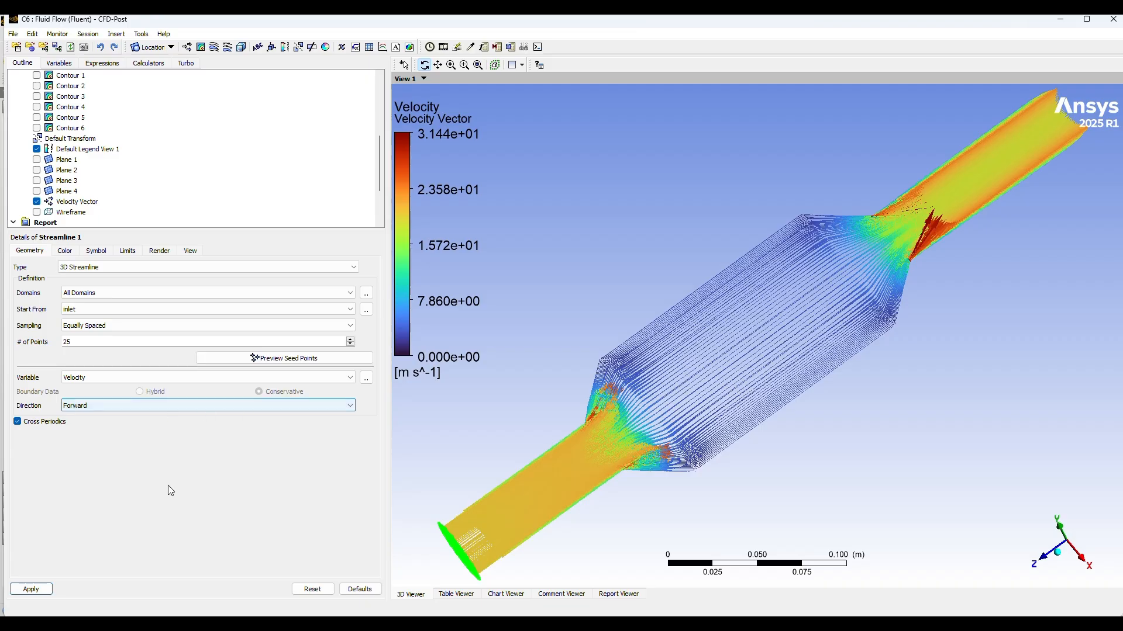
{"action": "left_click", "coordinate": [31, 591]}
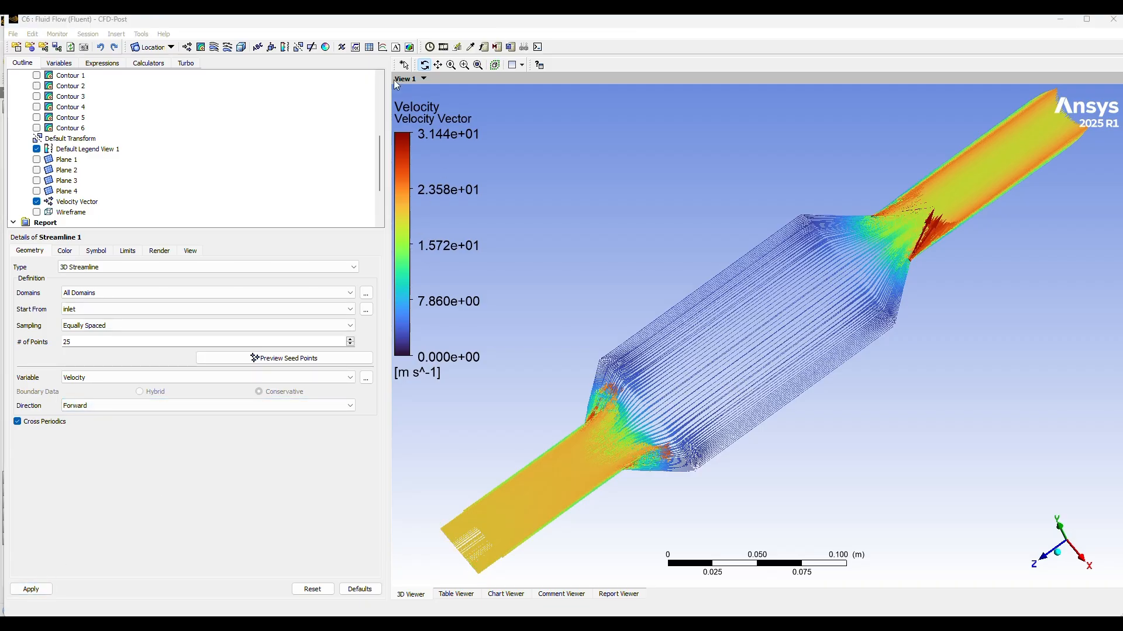
{"action": "left_click", "coordinate": [14, 589]}
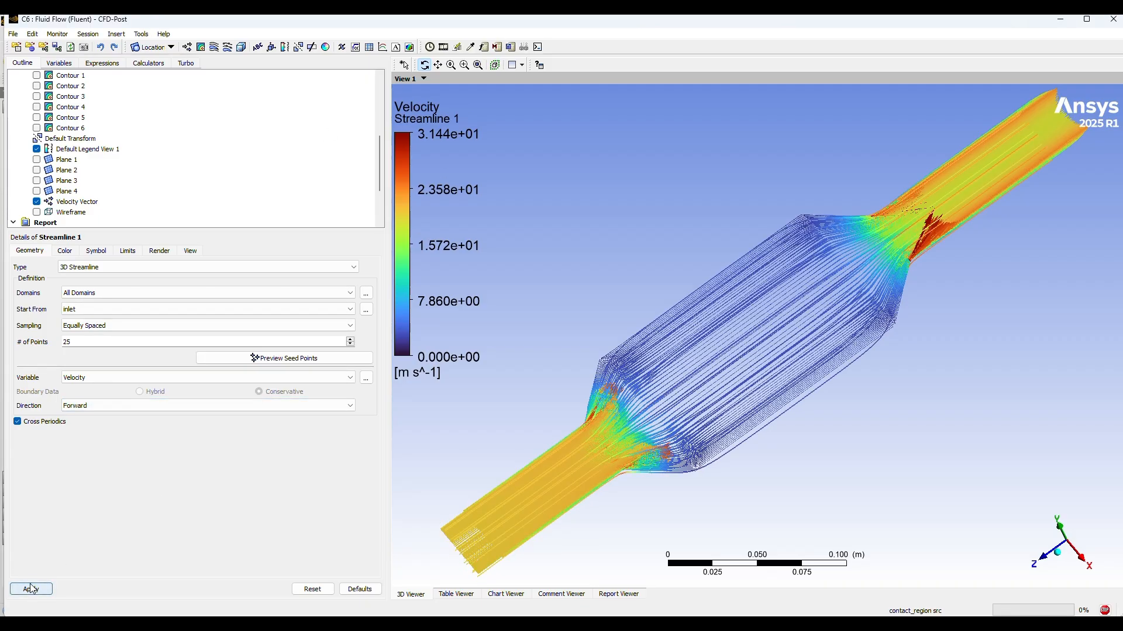
Step: Play a slowed sweep animation of Streamline 1 and close the animation settings
{"action": "left_click_drag", "start_coordinate": [909, 466], "coordinate": [896, 427]}
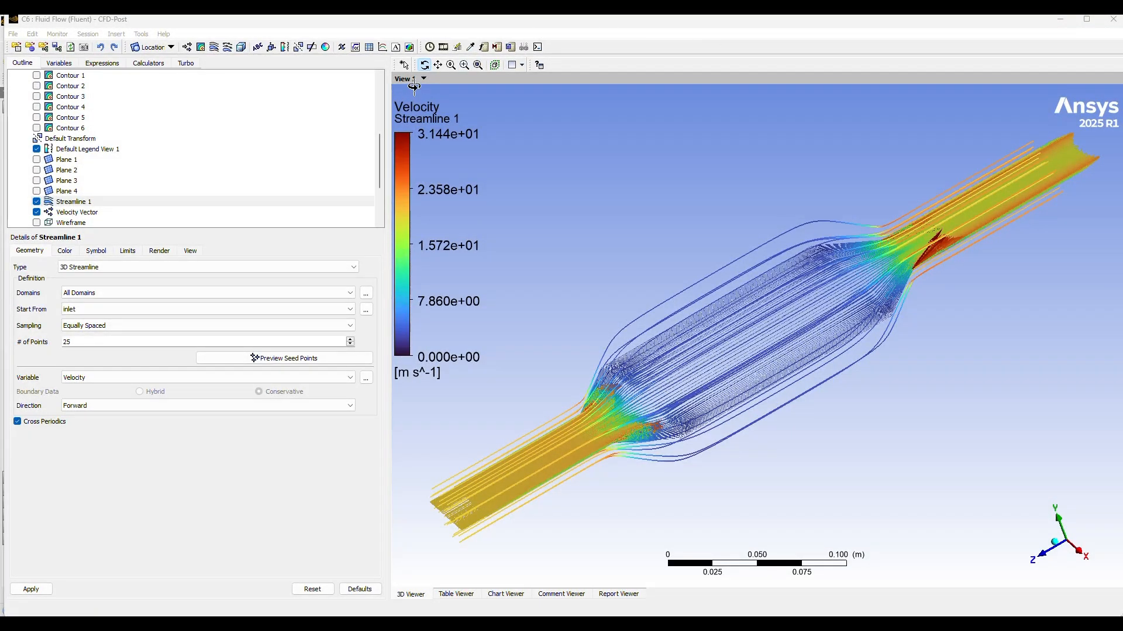
{"action": "left_click", "coordinate": [444, 48]}
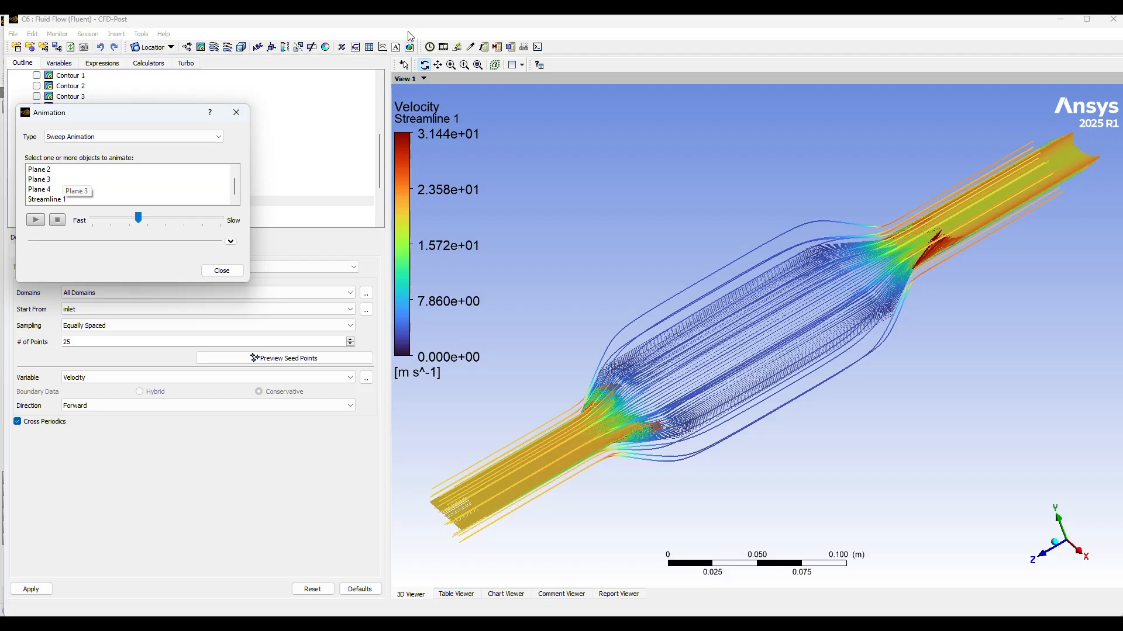
{"action": "left_click", "coordinate": [496, 35]}
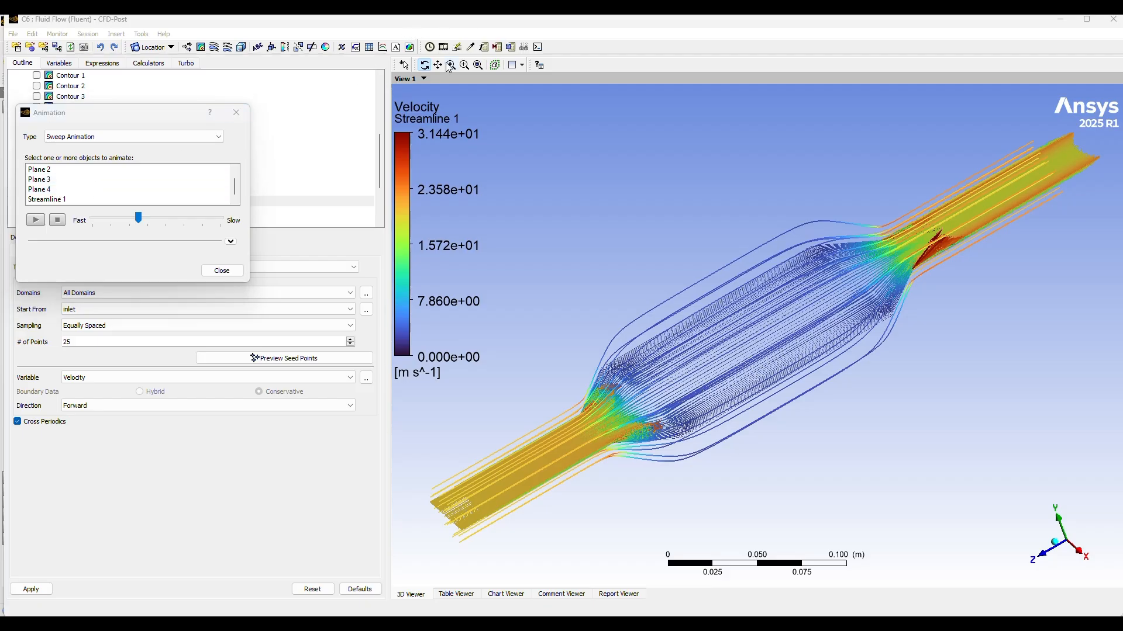
{"action": "left_click", "coordinate": [70, 199]}
{"action": "left_click", "coordinate": [141, 217]}
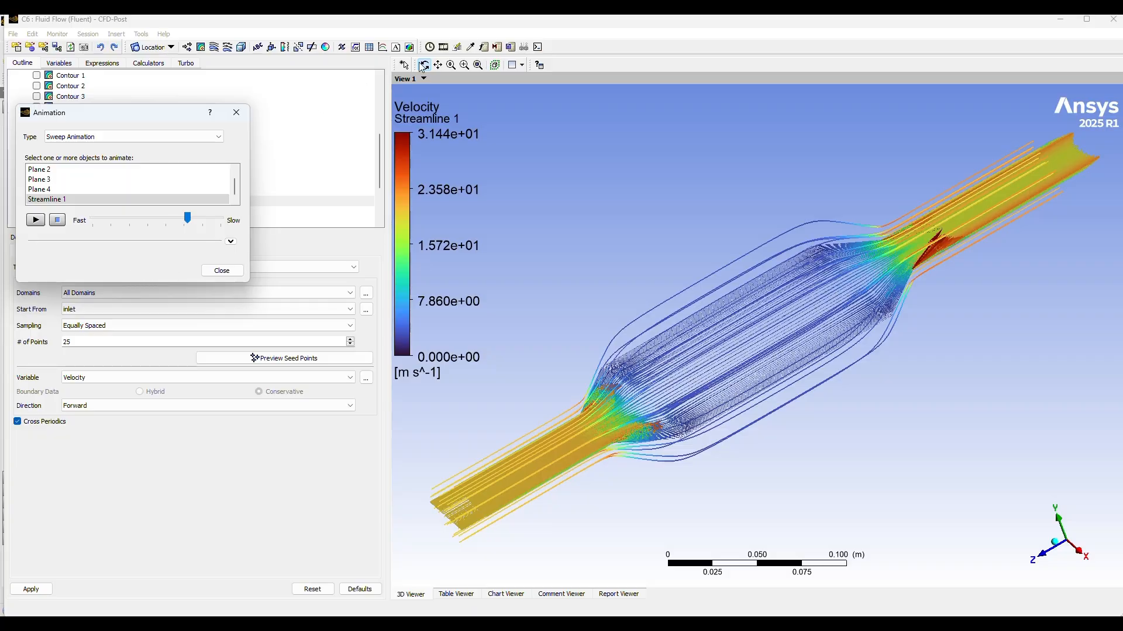
{"action": "left_click", "coordinate": [222, 270]}
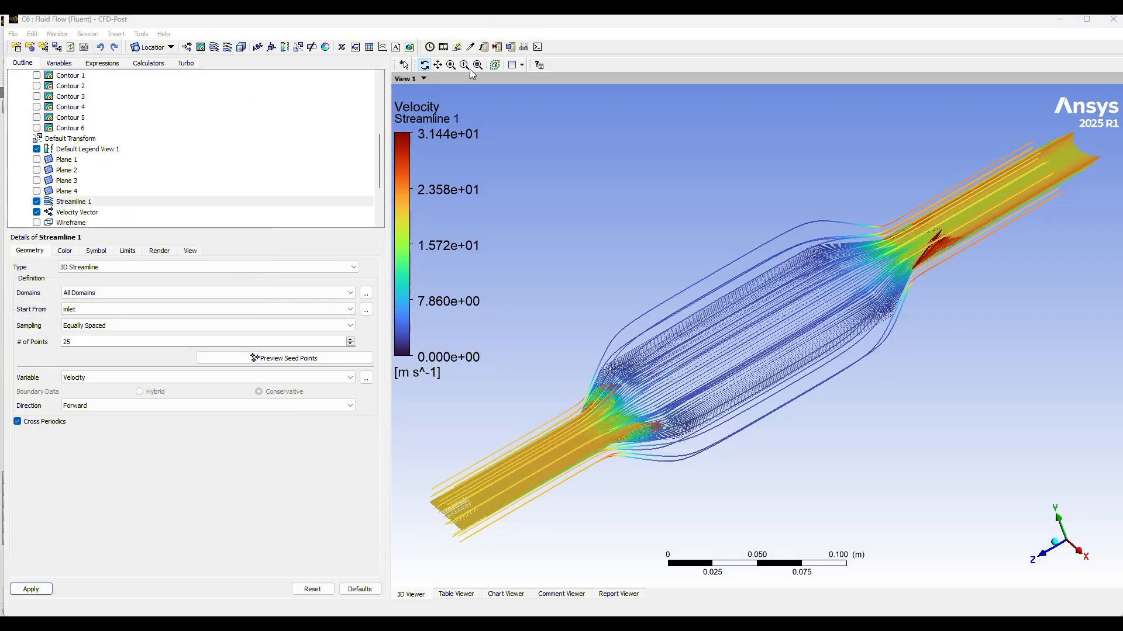
Step: Set Streamline 1 to 100 equally spaced points and apply the change
{"action": "left_click", "coordinate": [83, 341]}
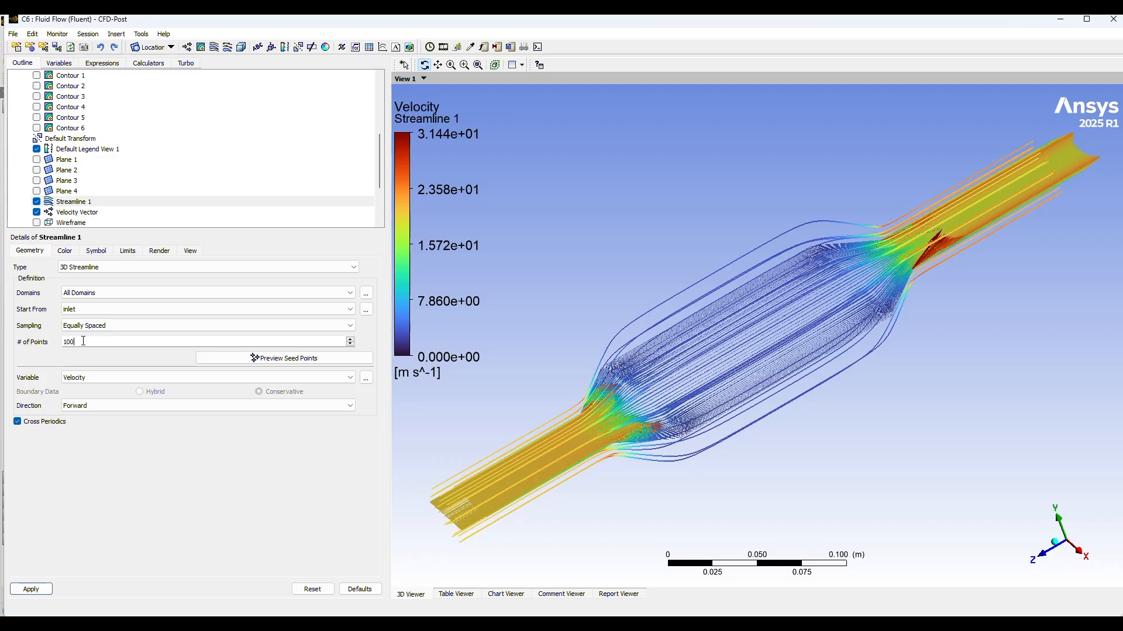
{"action": "type", "text": "100"}
{"action": "left_click", "coordinate": [41, 590]}
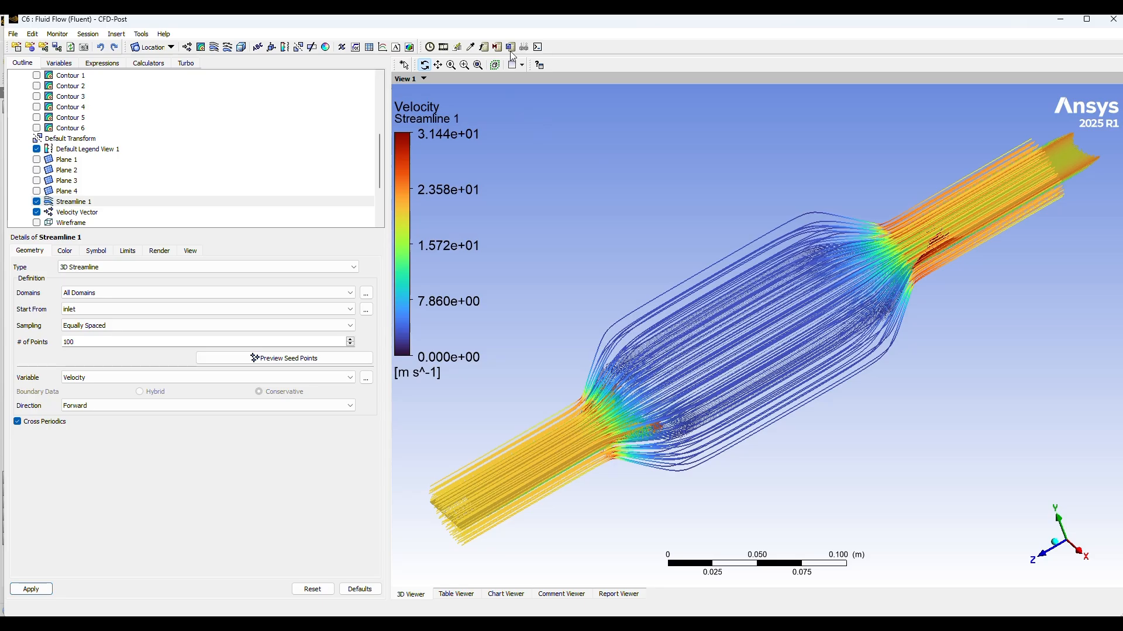
Step: Preview the sweep animation of the 100-point Streamline 1 and close the animation settings
{"action": "left_click", "coordinate": [444, 48]}
{"action": "scroll", "coordinate": [100, 187], "scroll_direction": "down", "scroll_amount": 1}
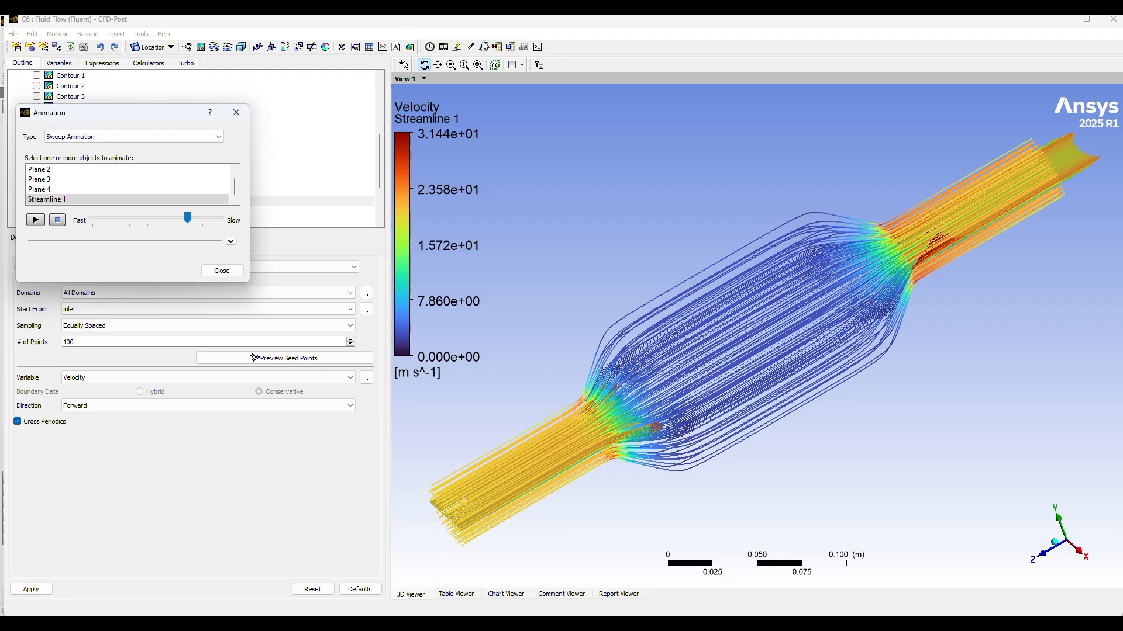
{"action": "key", "text": "Escape"}
Step: Insert and apply a Pressure contour on wall porous_media with global range and 100 contours, and hide the Velocity Vector plot
{"action": "left_click", "coordinate": [201, 48]}
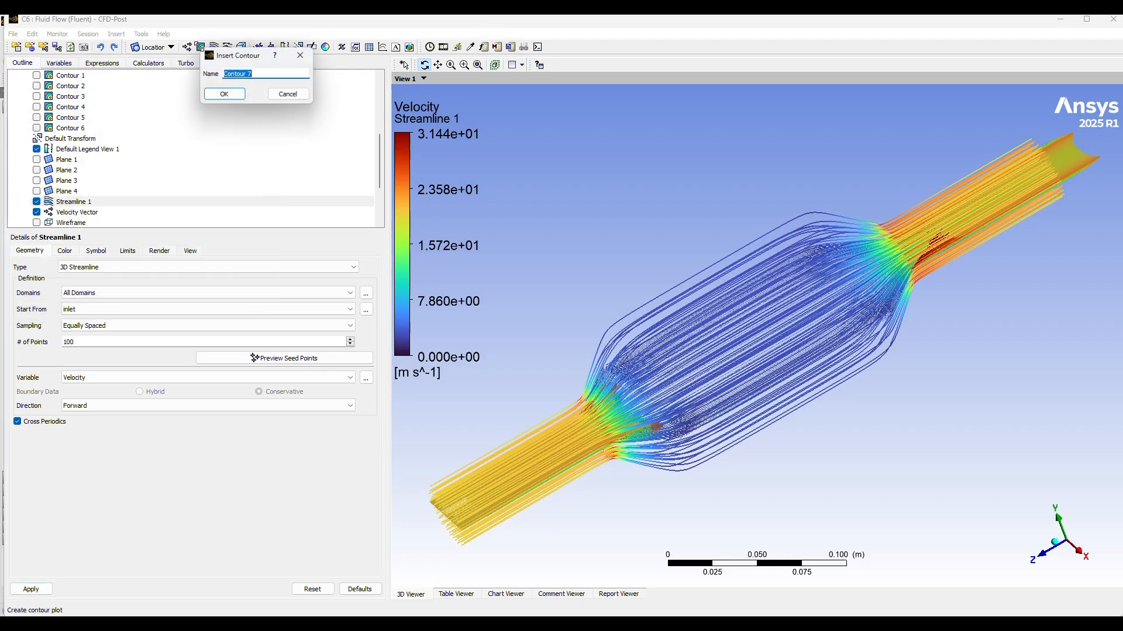
{"action": "left_click", "coordinate": [225, 96]}
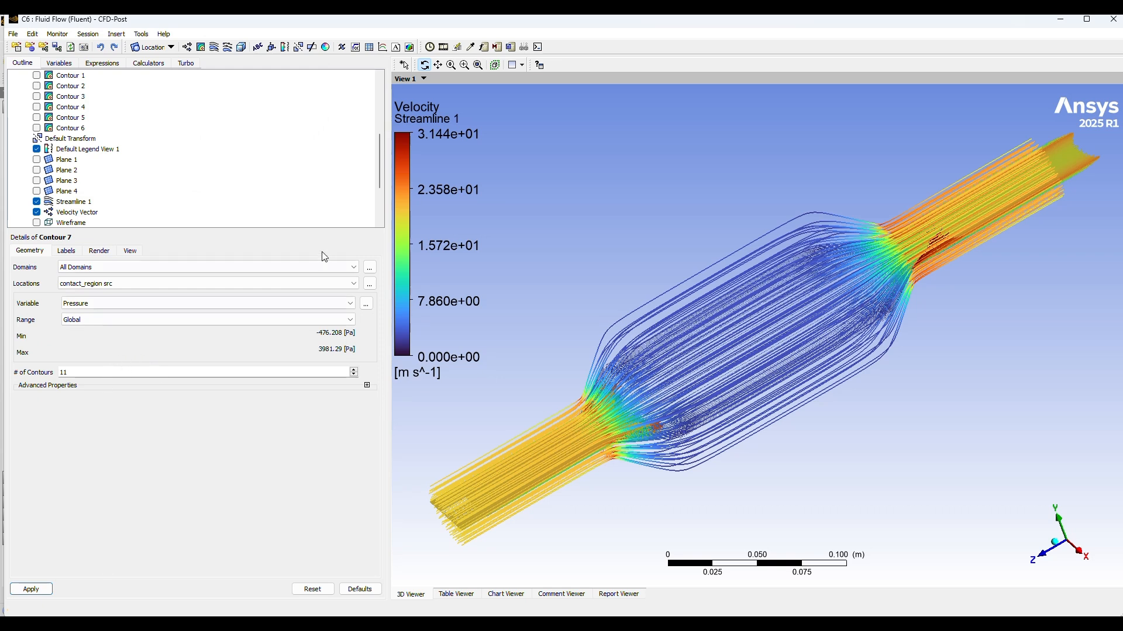
{"action": "left_click", "coordinate": [126, 284]}
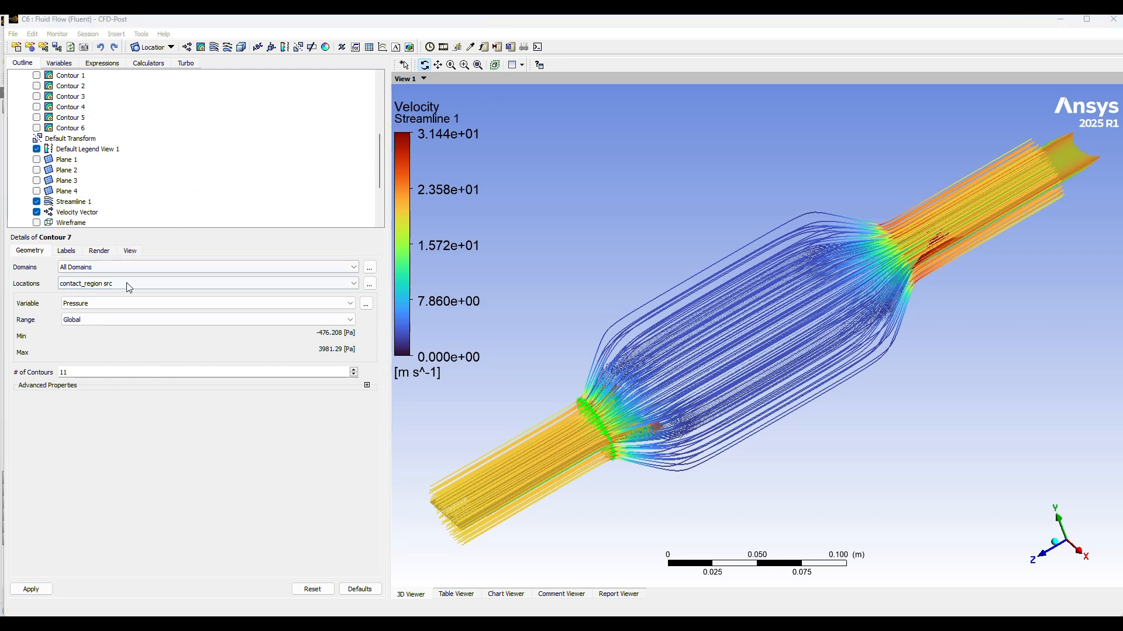
{"action": "left_click", "coordinate": [129, 284]}
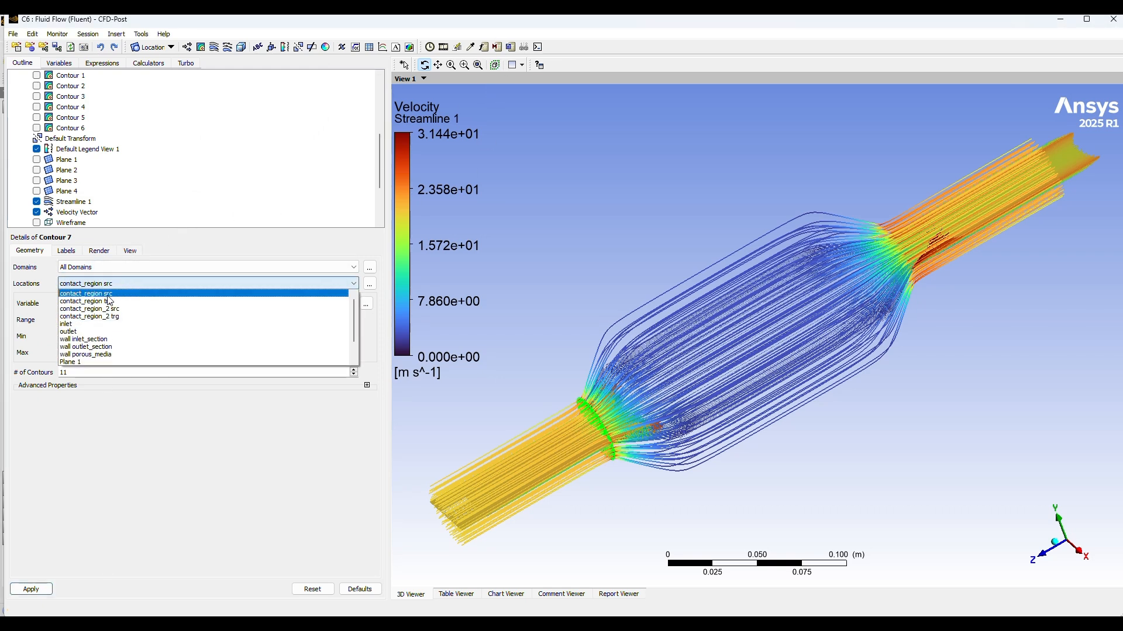
{"action": "left_click", "coordinate": [88, 354]}
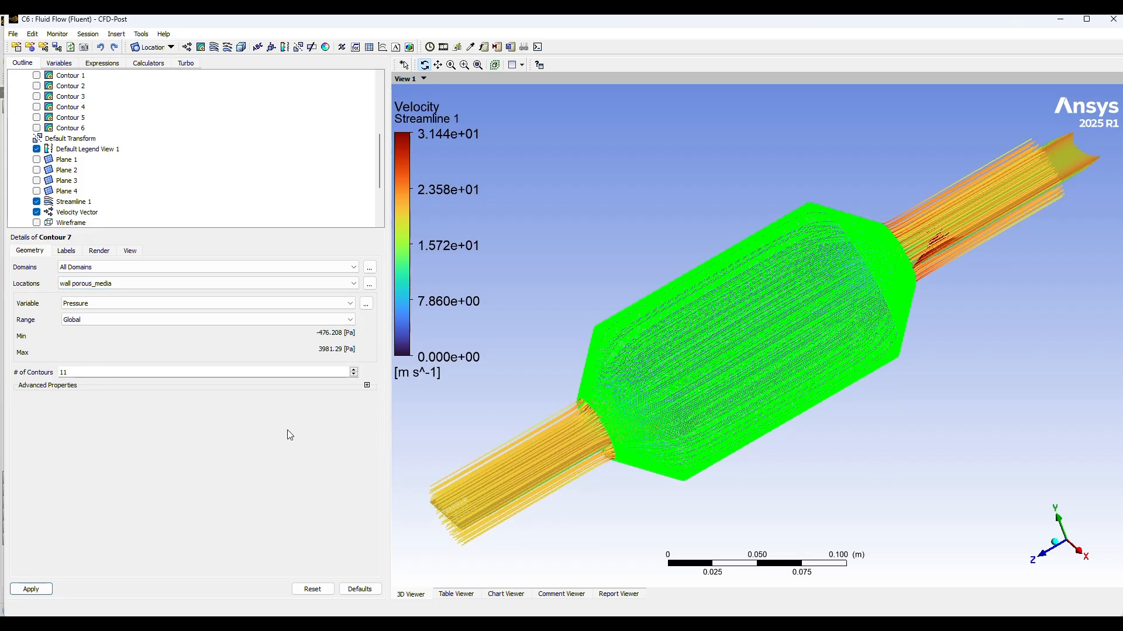
{"action": "left_click", "coordinate": [37, 212]}
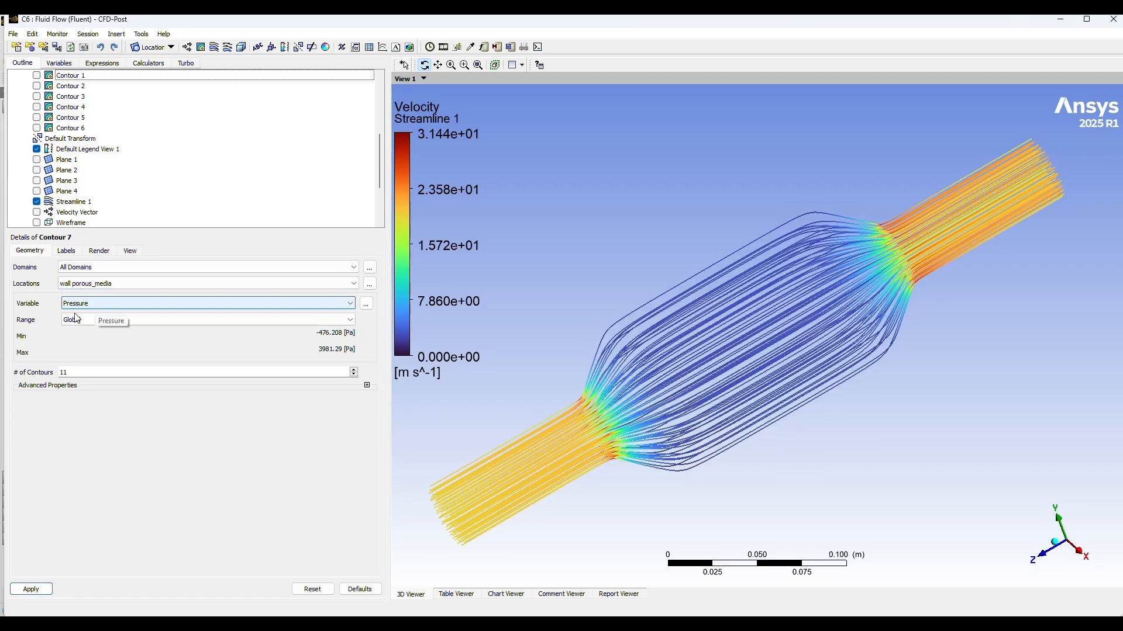
{"action": "left_click", "coordinate": [18, 590]}
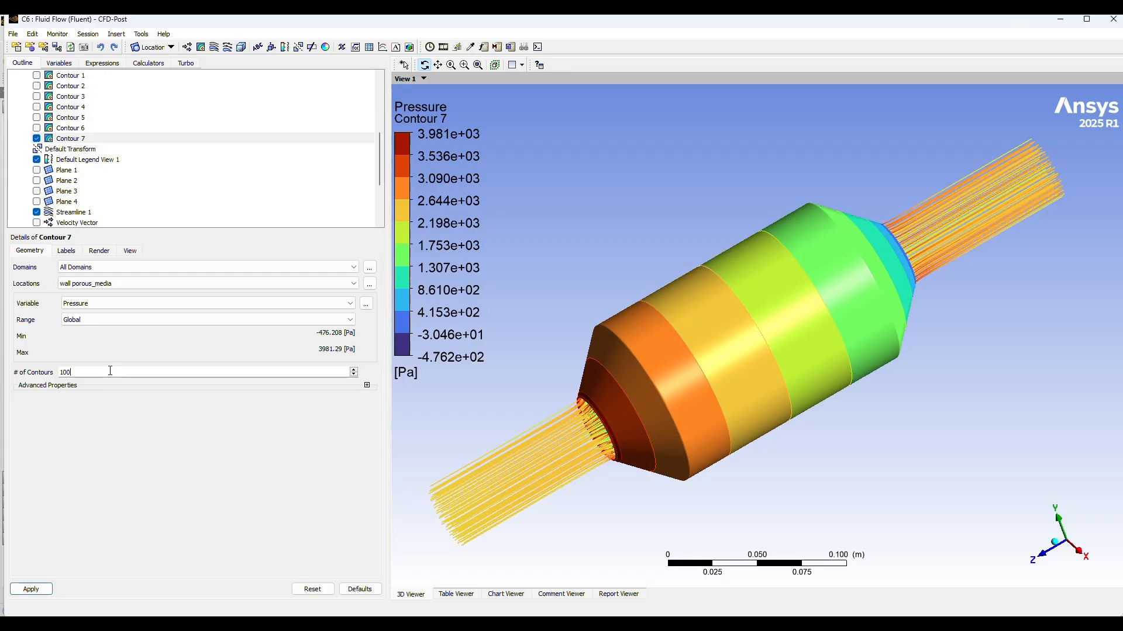
{"action": "left_click", "coordinate": [29, 590]}
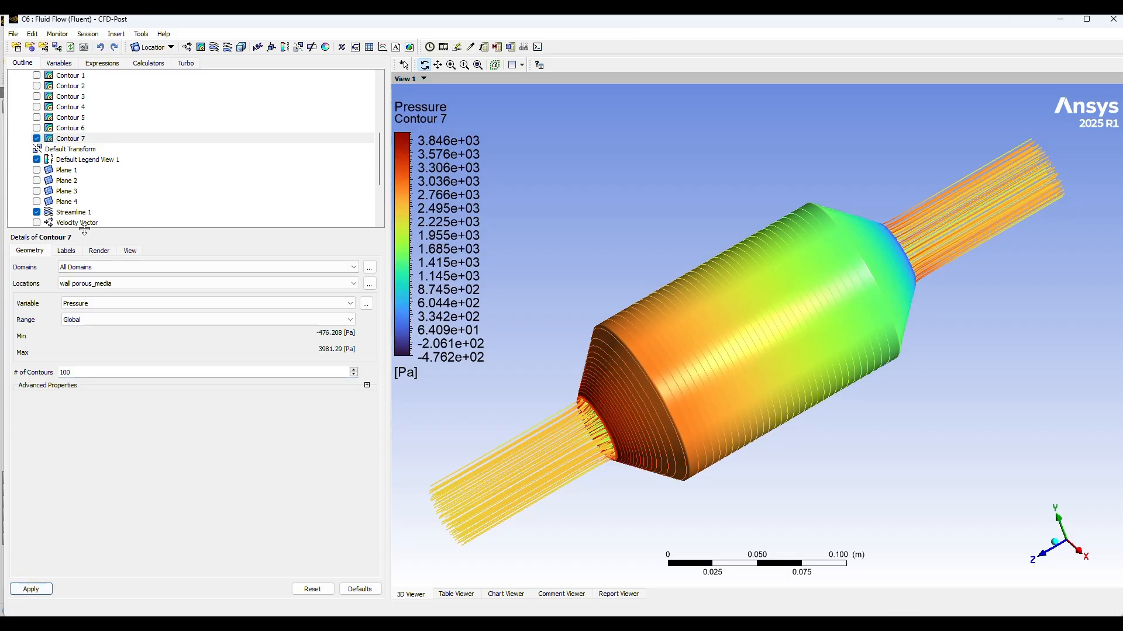
Step: Insert and apply a Pressure contour on wall inlet_section with global range and 100 contours
{"action": "left_click", "coordinate": [201, 48]}
{"action": "left_click", "coordinate": [226, 94]}
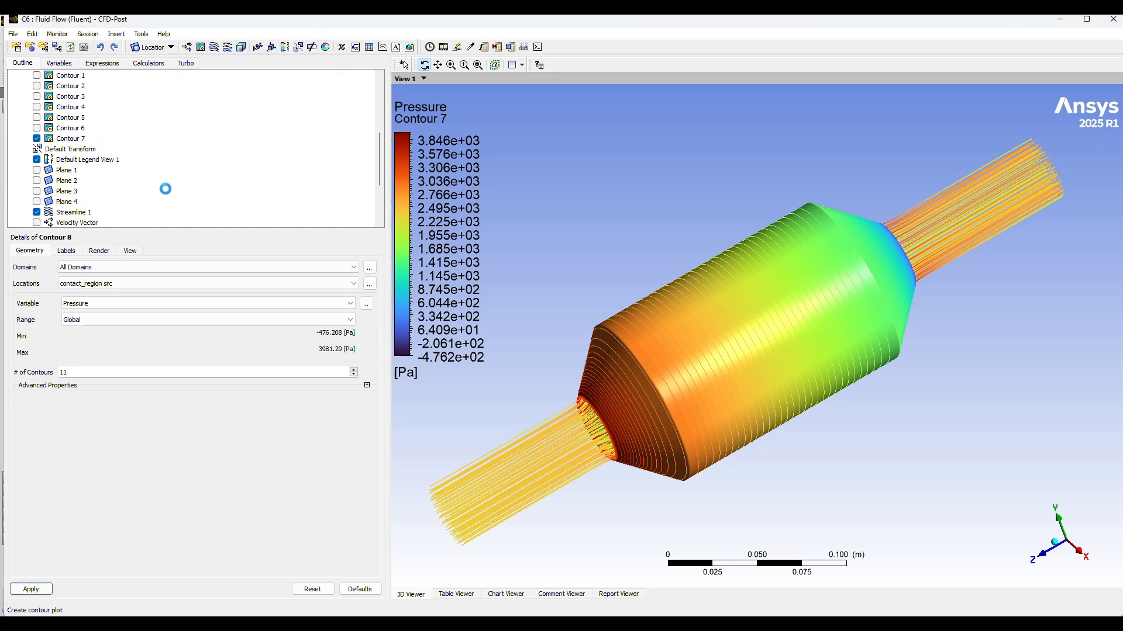
{"action": "left_click", "coordinate": [130, 285]}
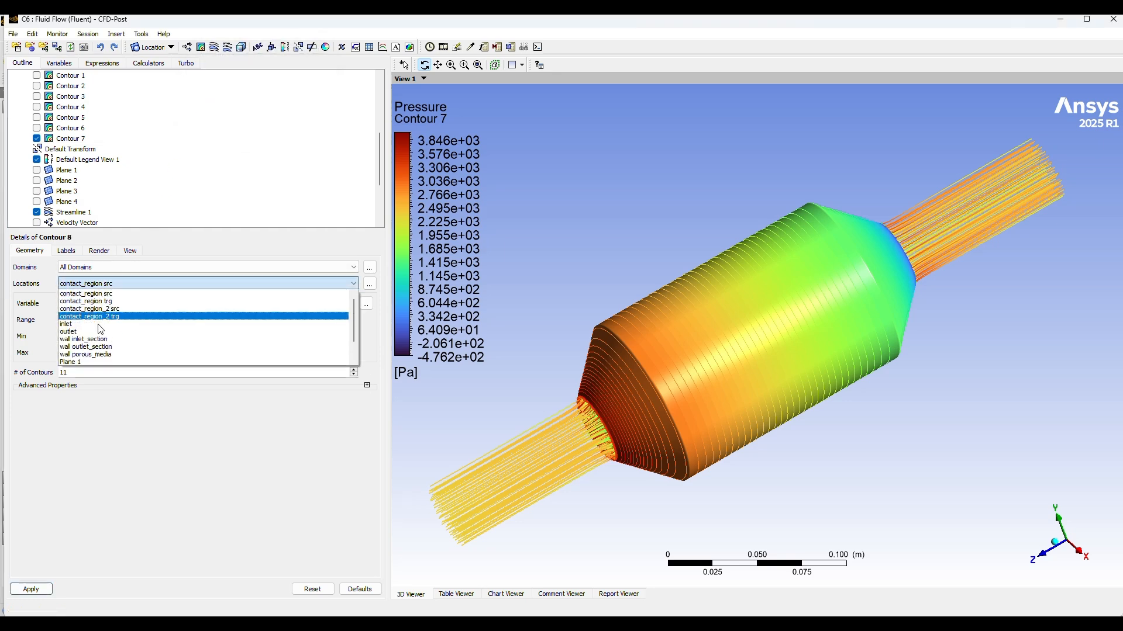
{"action": "left_click", "coordinate": [123, 339]}
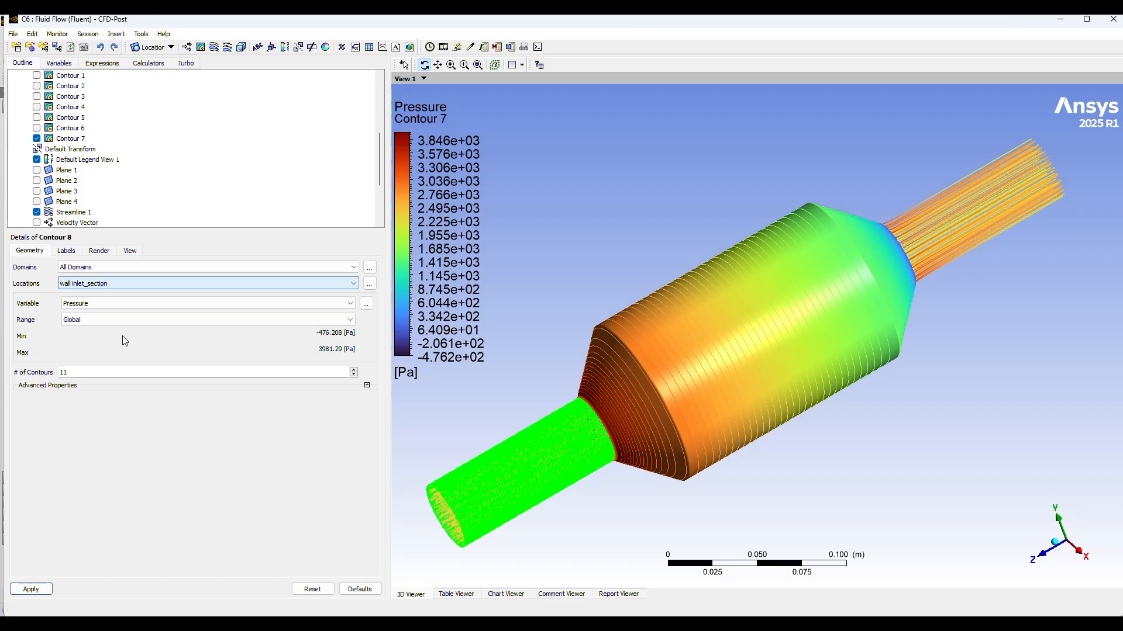
{"action": "left_click", "coordinate": [89, 372]}
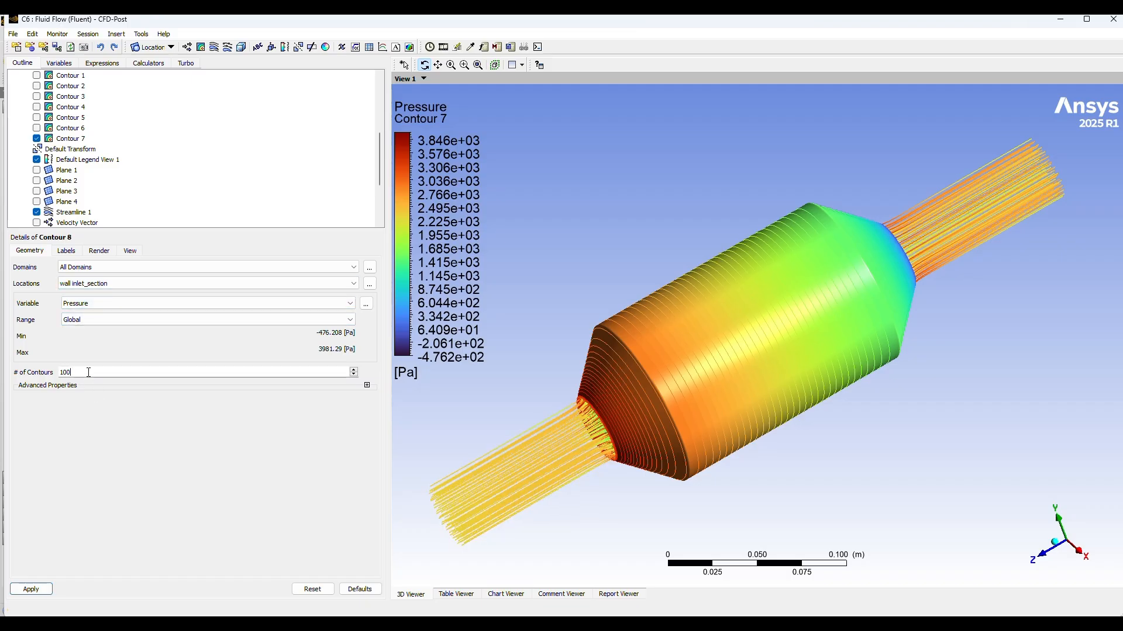
{"action": "left_click", "coordinate": [28, 590]}
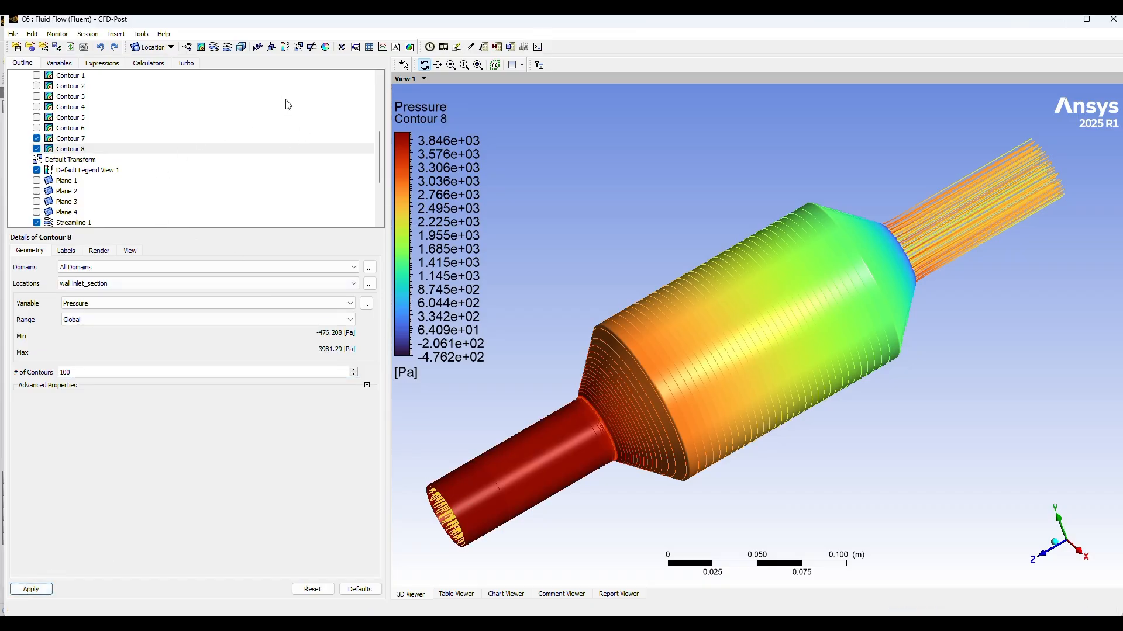
Step: Insert and apply a Pressure contour on wall outlet_section with global range and 100 contours
{"action": "left_click", "coordinate": [202, 48]}
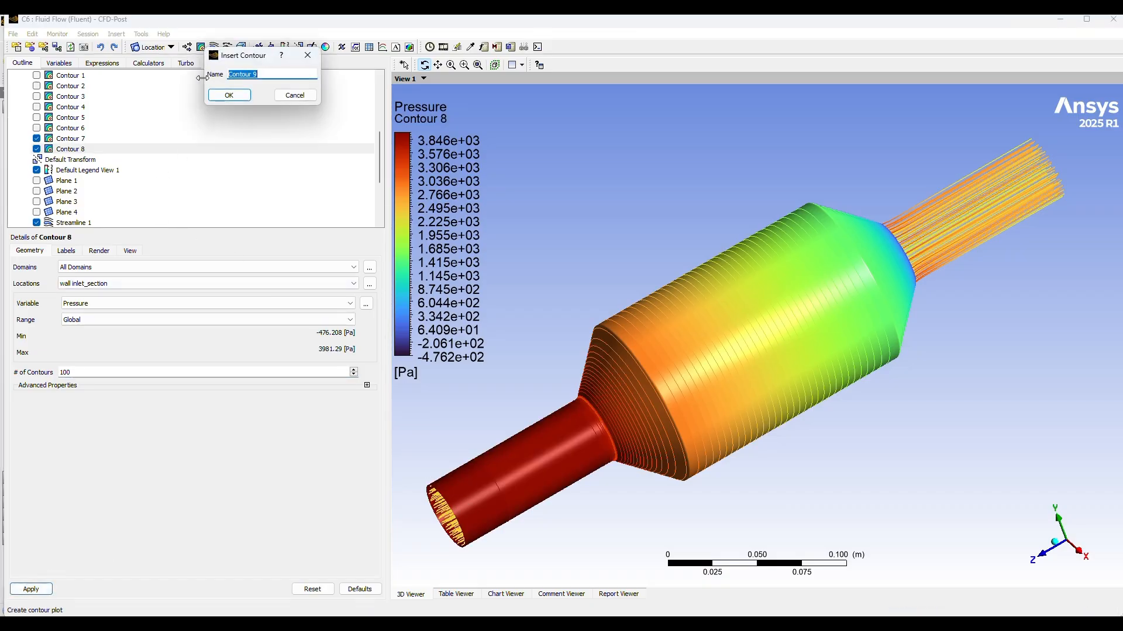
{"action": "left_click", "coordinate": [229, 96]}
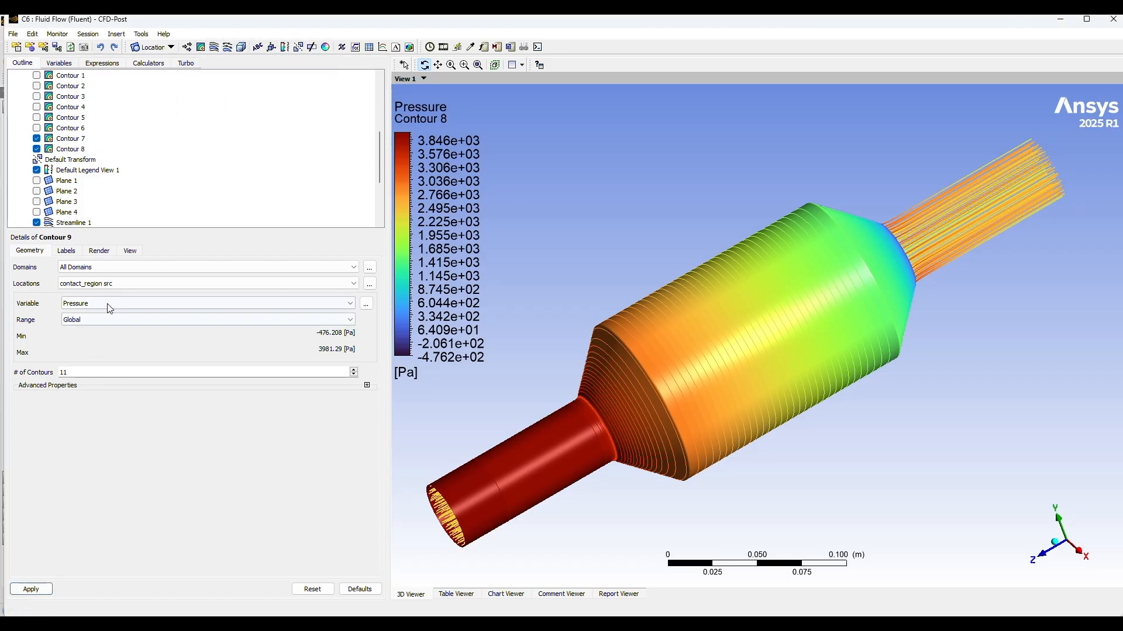
{"action": "left_click", "coordinate": [119, 288]}
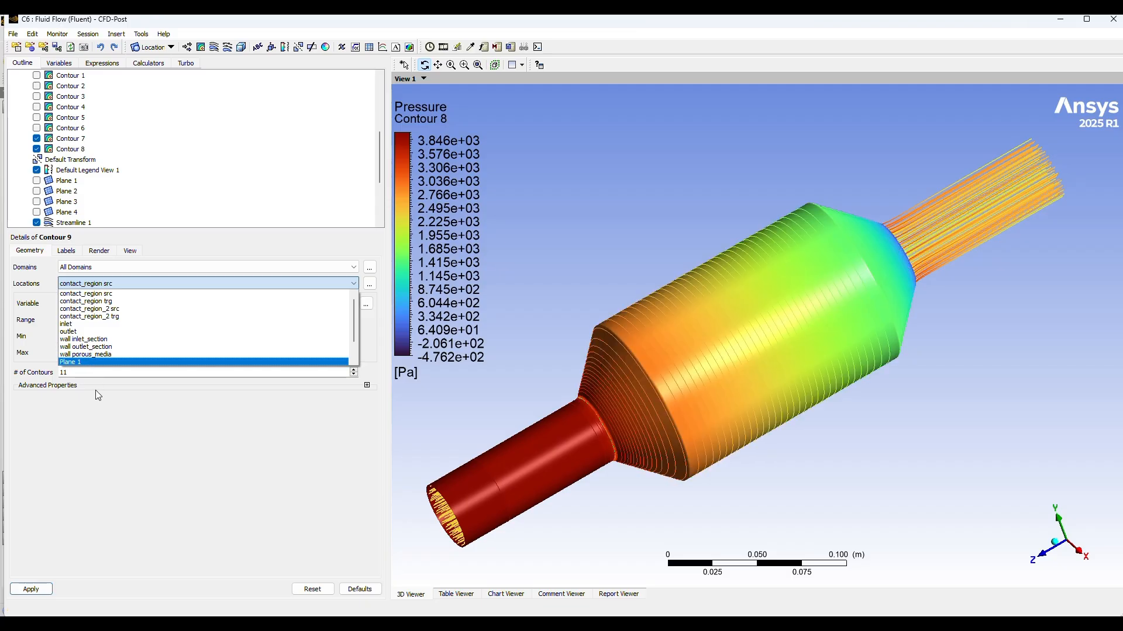
{"action": "left_click", "coordinate": [98, 347]}
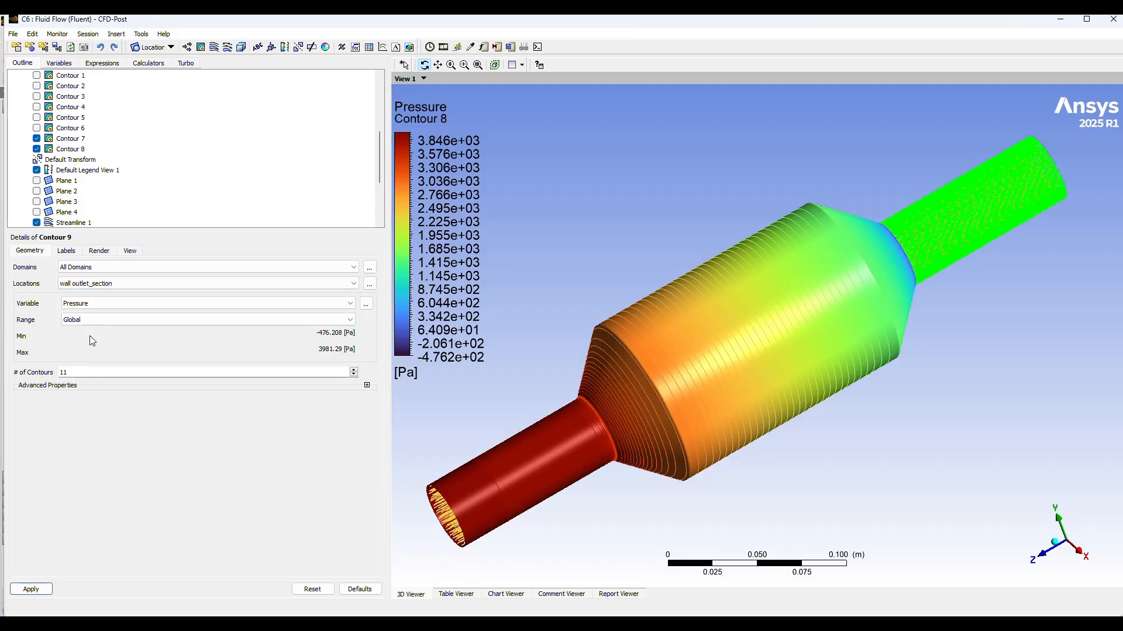
{"action": "left_click", "coordinate": [85, 370]}
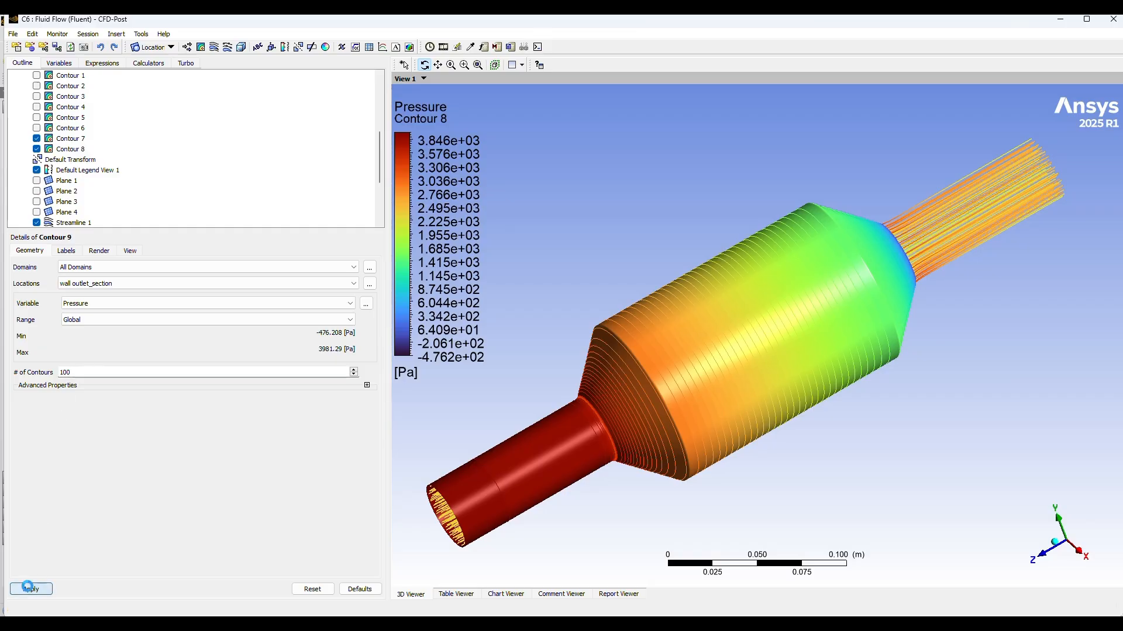
{"action": "mouse_move", "coordinate": [924, 484]}
{"action": "left_mouse_down"}
{"action": "mouse_move", "coordinate": [889, 501]}
{"action": "mouse_move", "coordinate": [888, 516]}
{"action": "mouse_move", "coordinate": [940, 476]}
{"action": "mouse_move", "coordinate": [895, 511]}
{"action": "mouse_move", "coordinate": [925, 509]}
{"action": "mouse_move", "coordinate": [913, 451]}
{"action": "mouse_move", "coordinate": [923, 485]}
{"action": "left_mouse_up"}
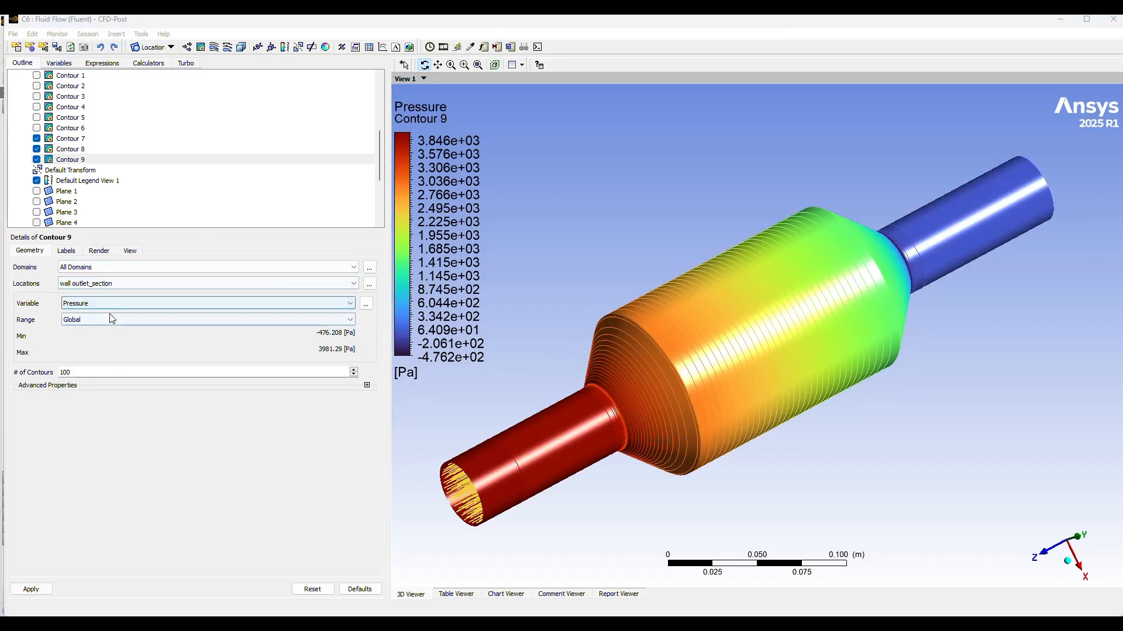
Step: Change the plotted variable of the wall outlet_section and wall inlet_section contours to Velocity, applying each change
{"action": "left_click", "coordinate": [350, 304]}
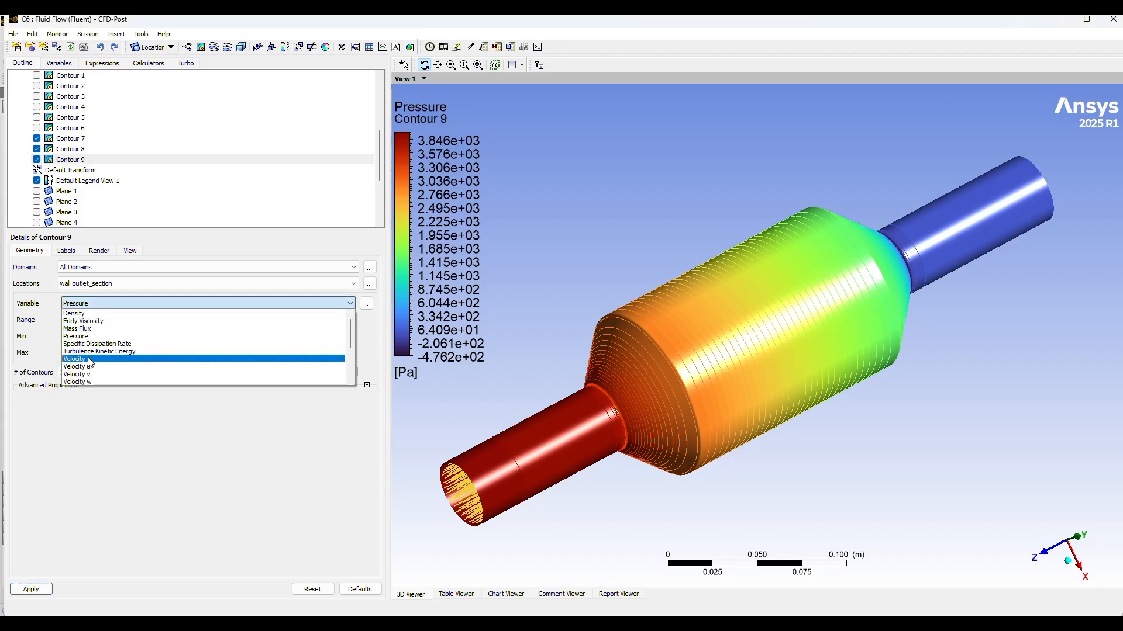
{"action": "left_click", "coordinate": [90, 366]}
{"action": "left_click", "coordinate": [30, 589]}
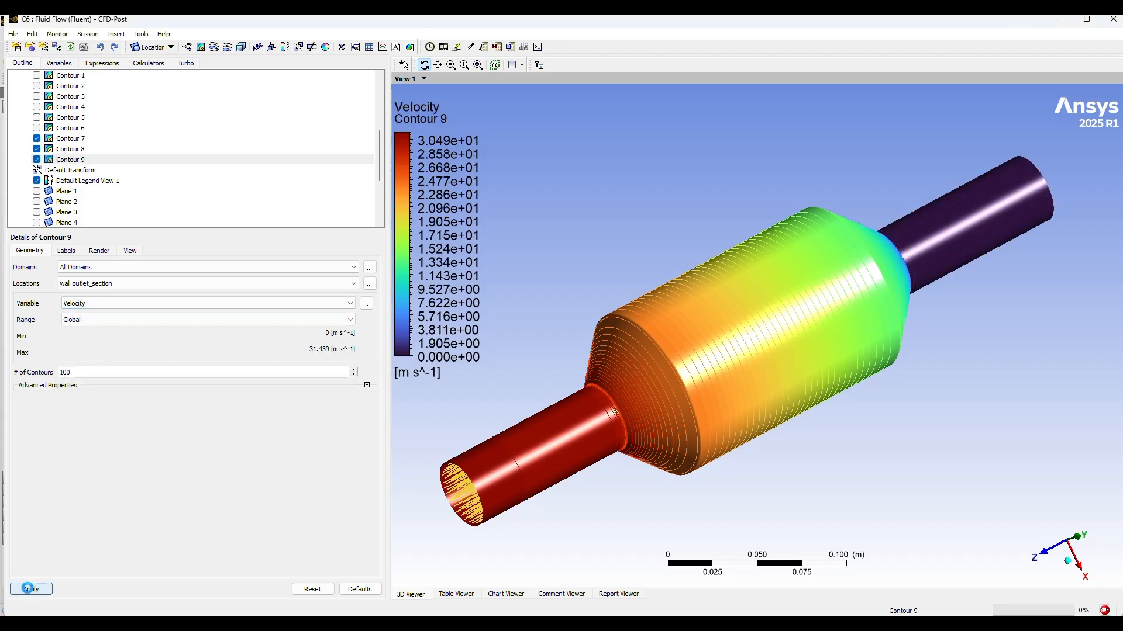
{"action": "left_click", "coordinate": [64, 150]}
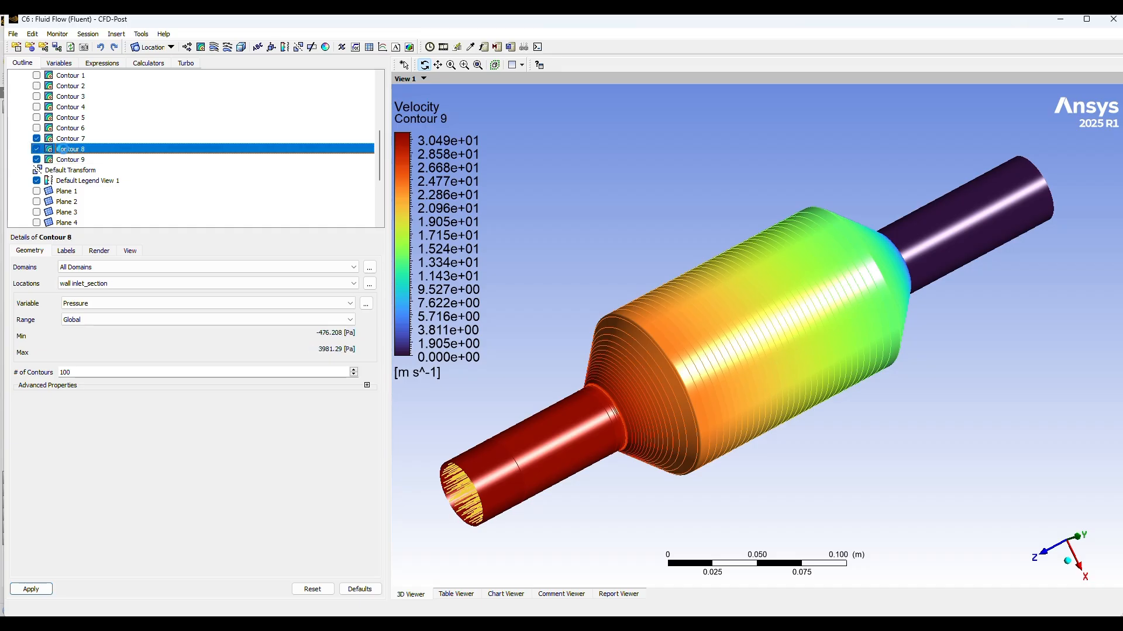
{"action": "left_click", "coordinate": [136, 305]}
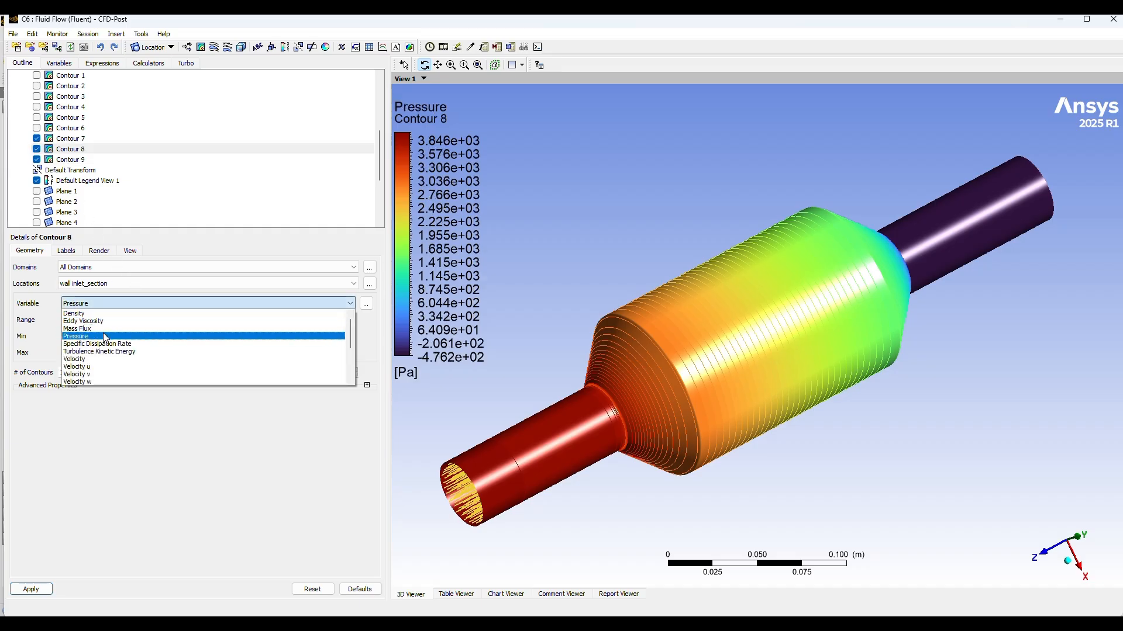
{"action": "left_click", "coordinate": [89, 360]}
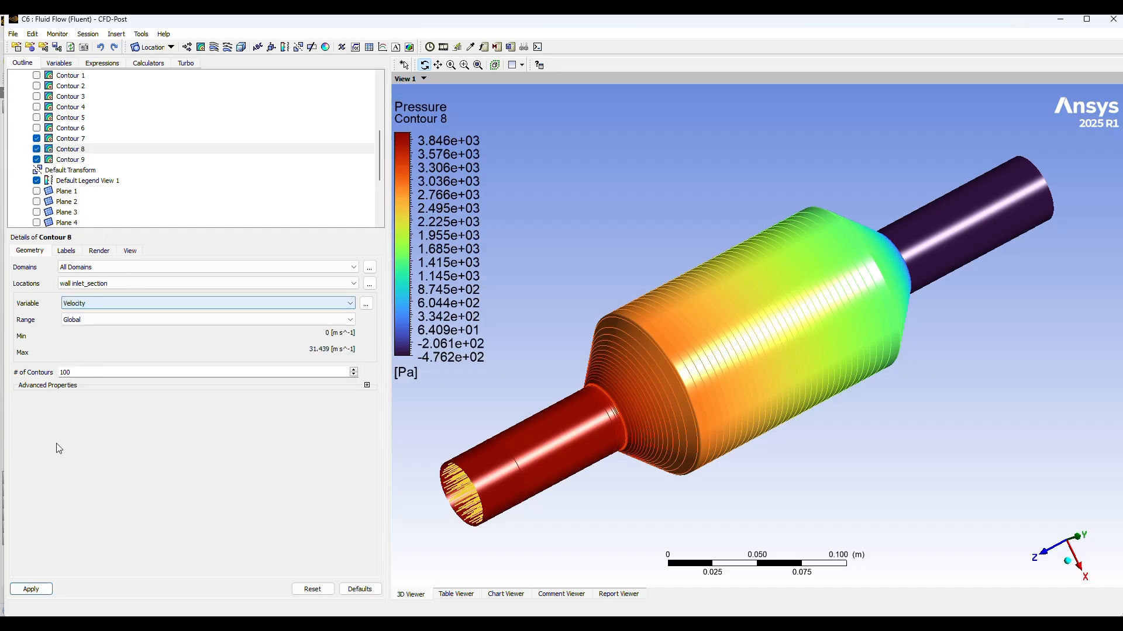
{"action": "left_click", "coordinate": [30, 590]}
Step: Change the plotted variable of the wall porous_media contour to Velocity, apply it and inspect the model
{"action": "left_click", "coordinate": [66, 140]}
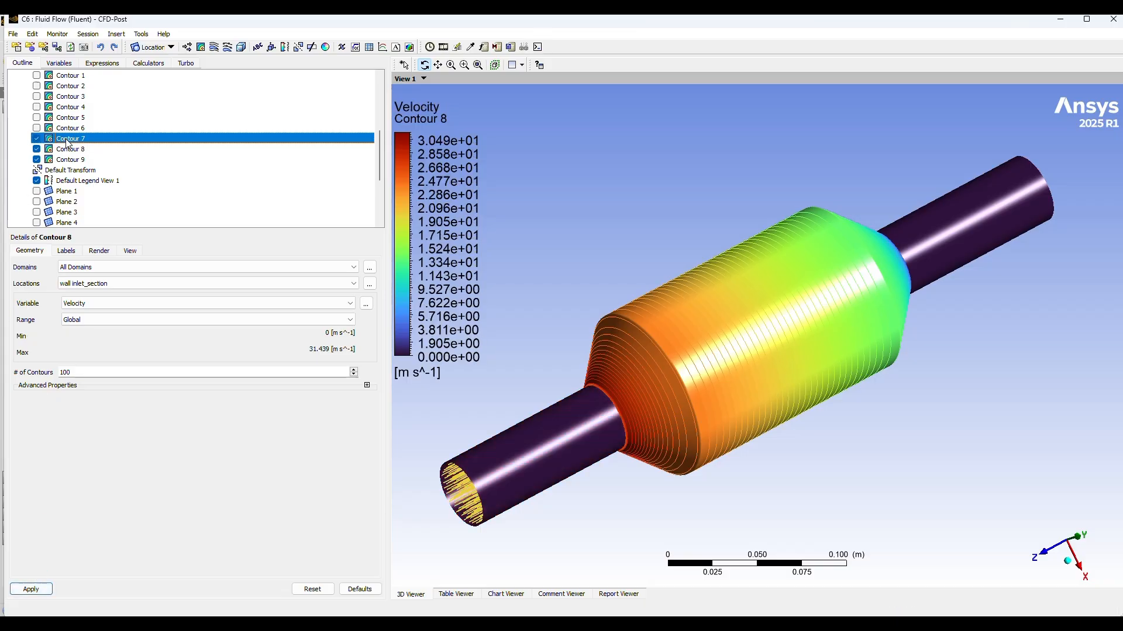
{"action": "left_click", "coordinate": [111, 303]}
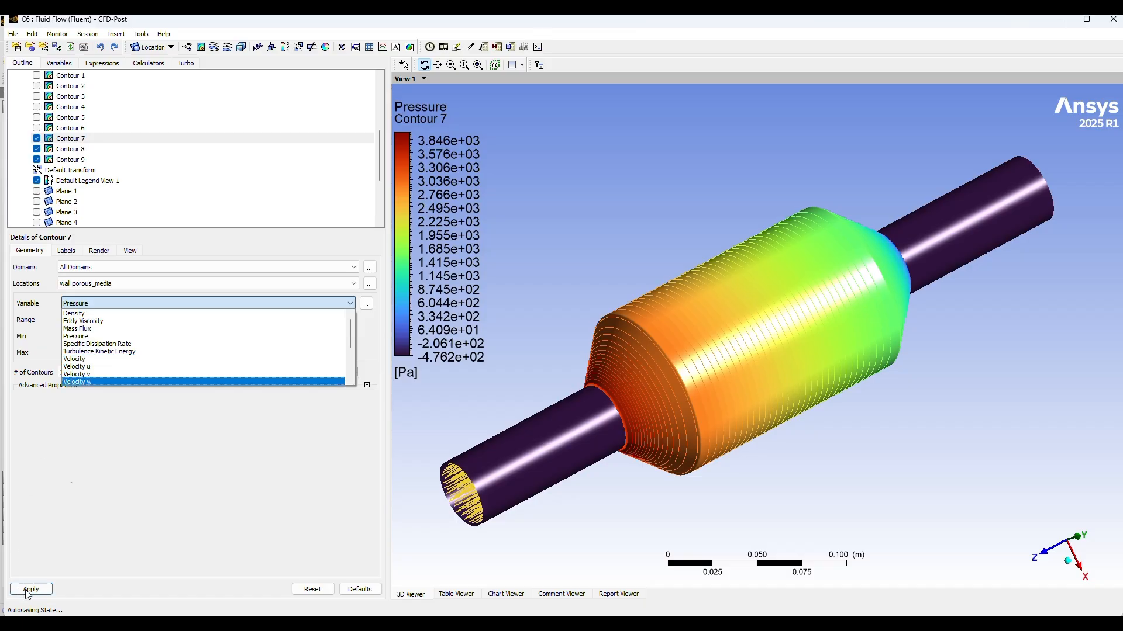
{"action": "left_click", "coordinate": [89, 359]}
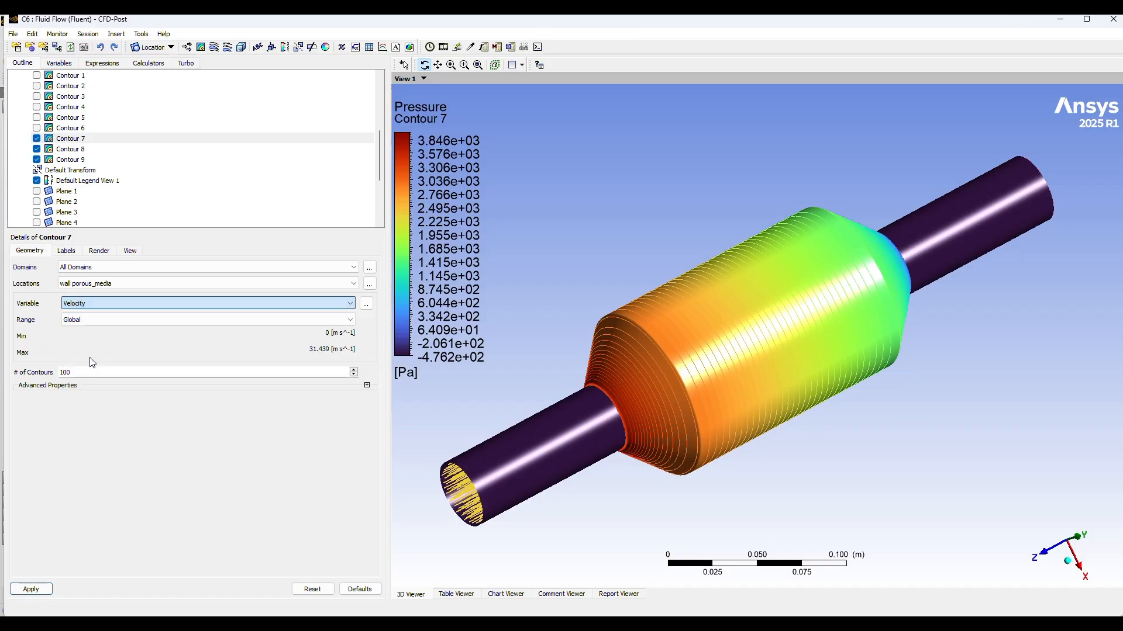
{"action": "left_click", "coordinate": [45, 590]}
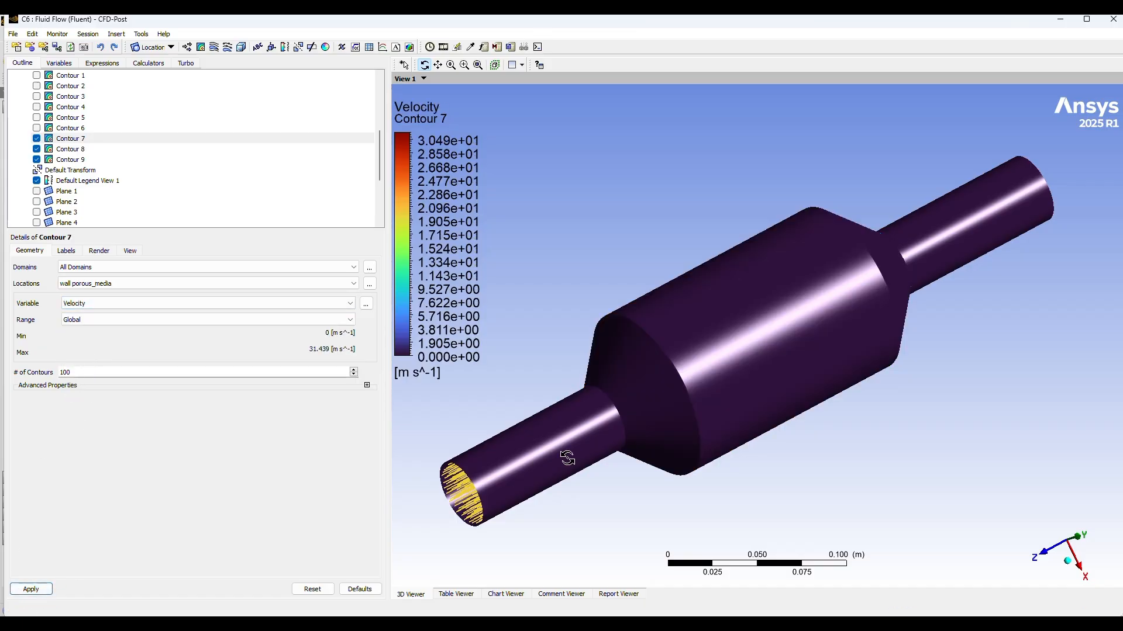
{"action": "left_click_drag", "start_coordinate": [805, 483], "coordinate": [787, 496]}
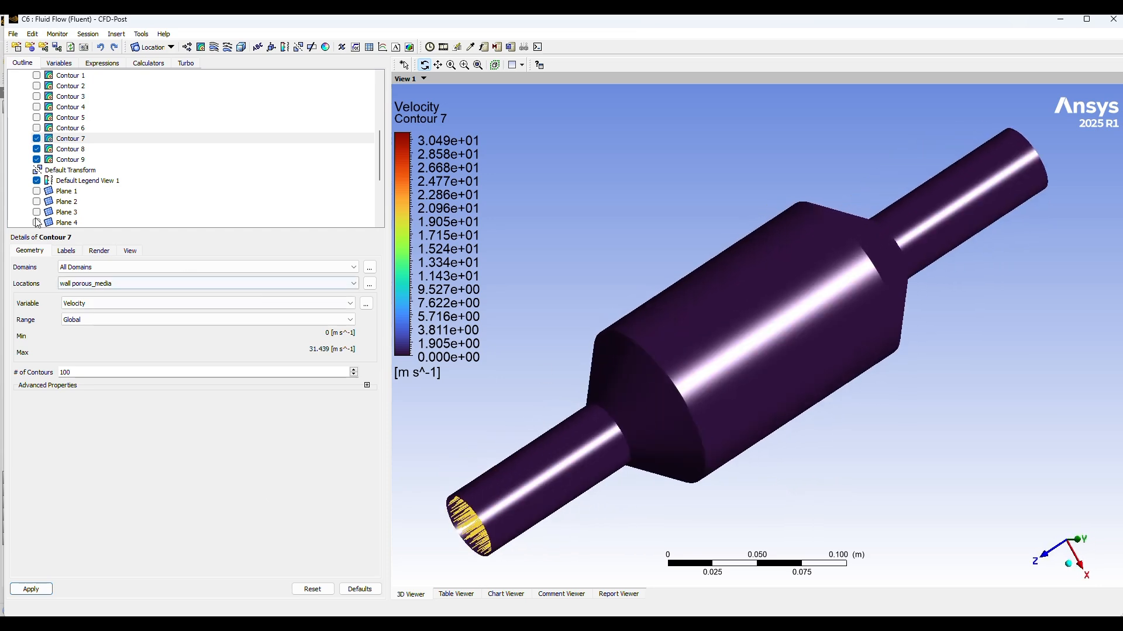
Step: Set the plotted variable of the wall porous_media and wall inlet_section contours back to Pressure and apply
{"action": "left_click", "coordinate": [93, 304]}
{"action": "left_click", "coordinate": [81, 338]}
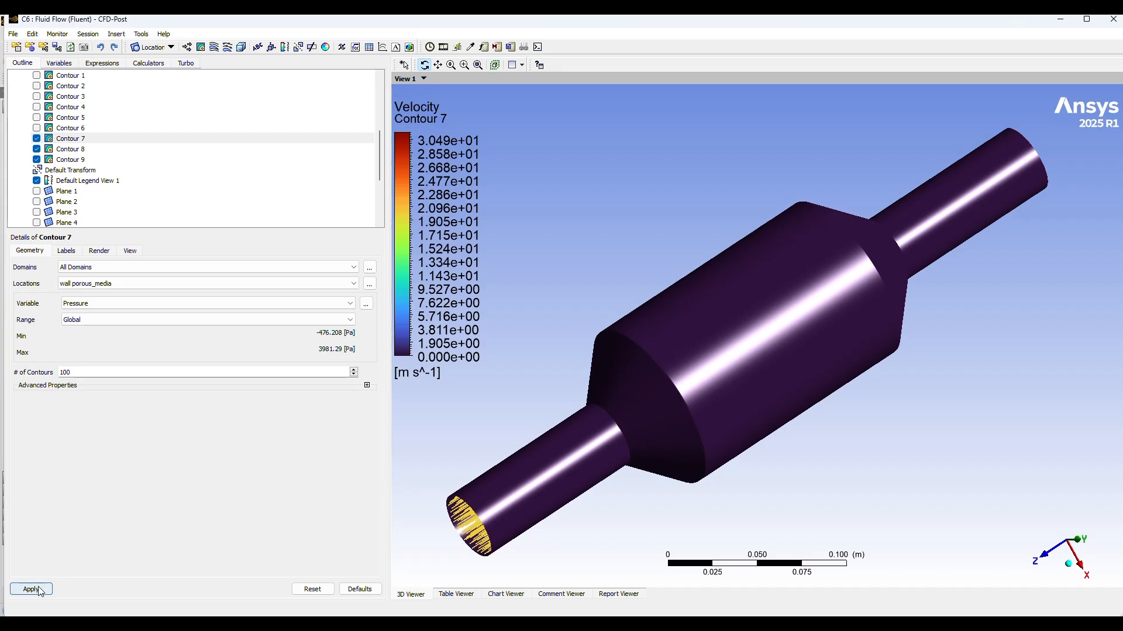
{"action": "left_click", "coordinate": [81, 151]}
{"action": "left_click", "coordinate": [100, 309]}
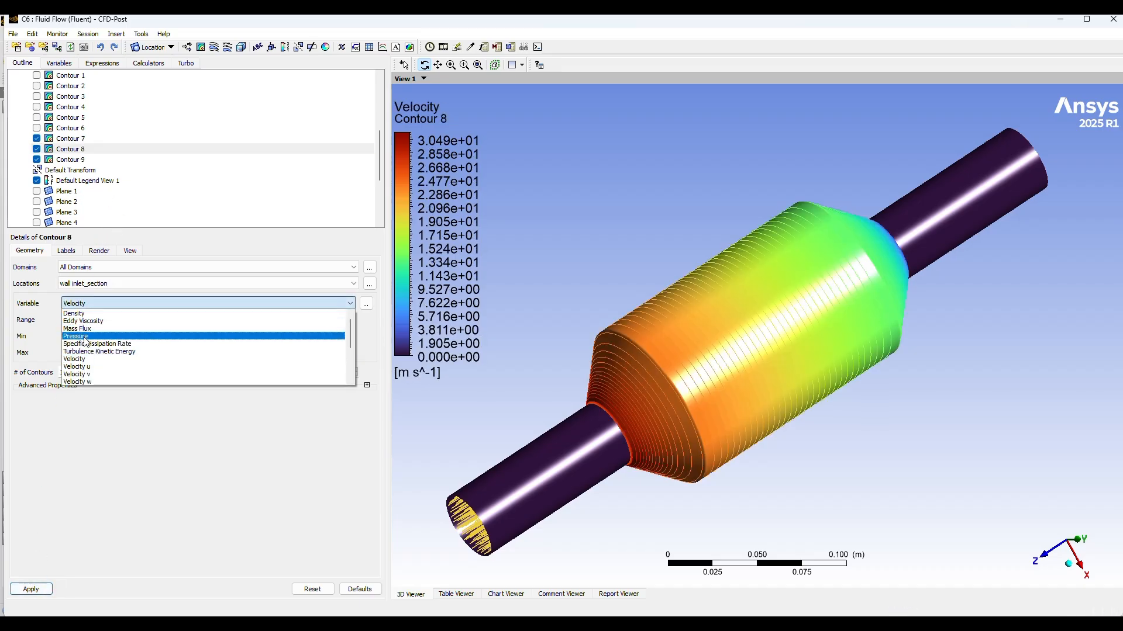
{"action": "left_click", "coordinate": [83, 334]}
{"action": "left_click", "coordinate": [32, 590]}
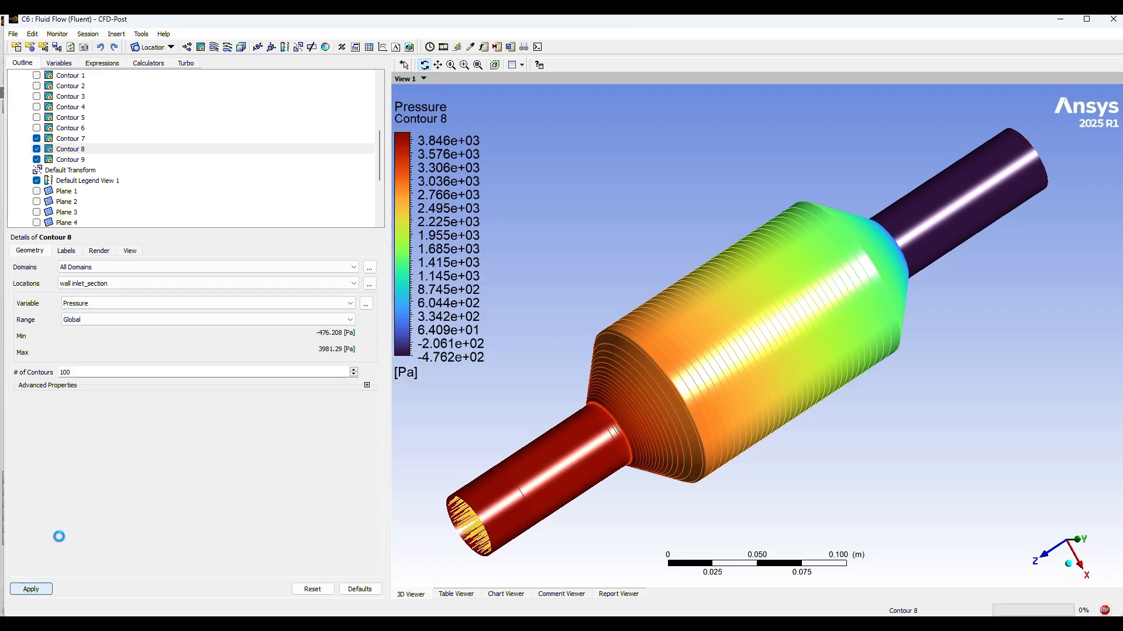
Step: Set the plotted variable of the wall outlet_section contour back to Pressure and apply the change
{"action": "left_click", "coordinate": [69, 160]}
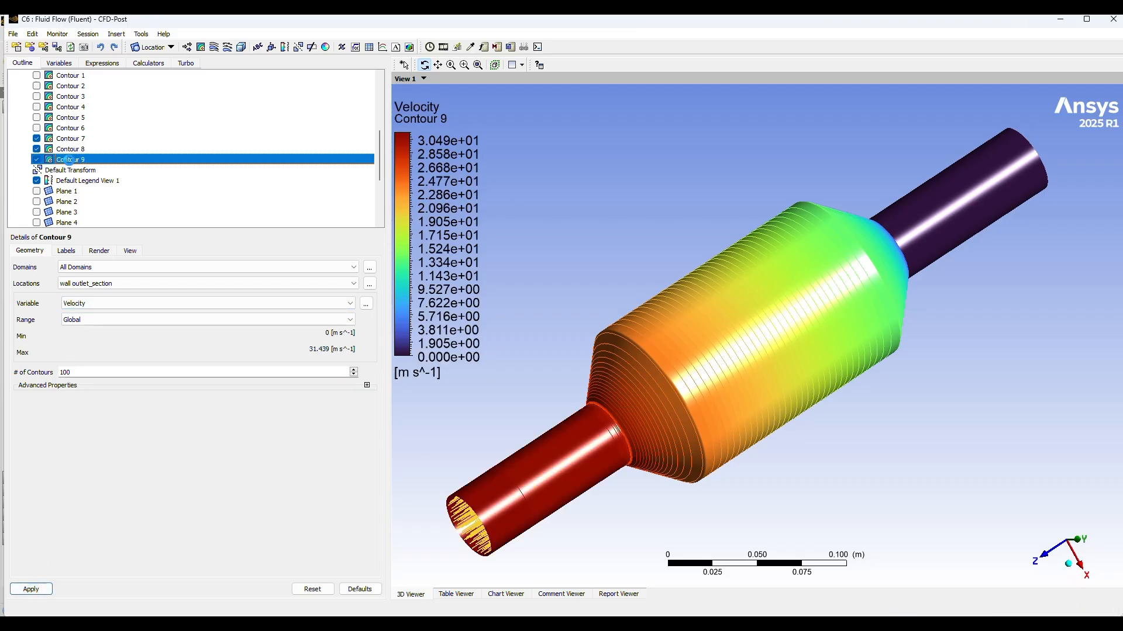
{"action": "left_click", "coordinate": [109, 303]}
{"action": "left_click", "coordinate": [83, 334]}
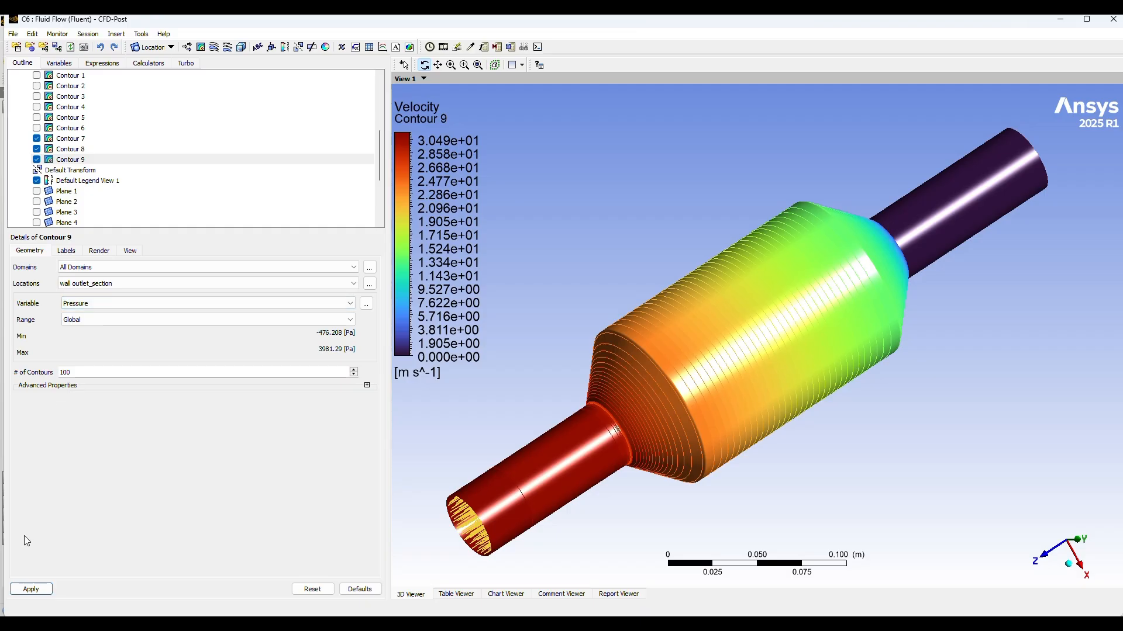
{"action": "left_click", "coordinate": [30, 591]}
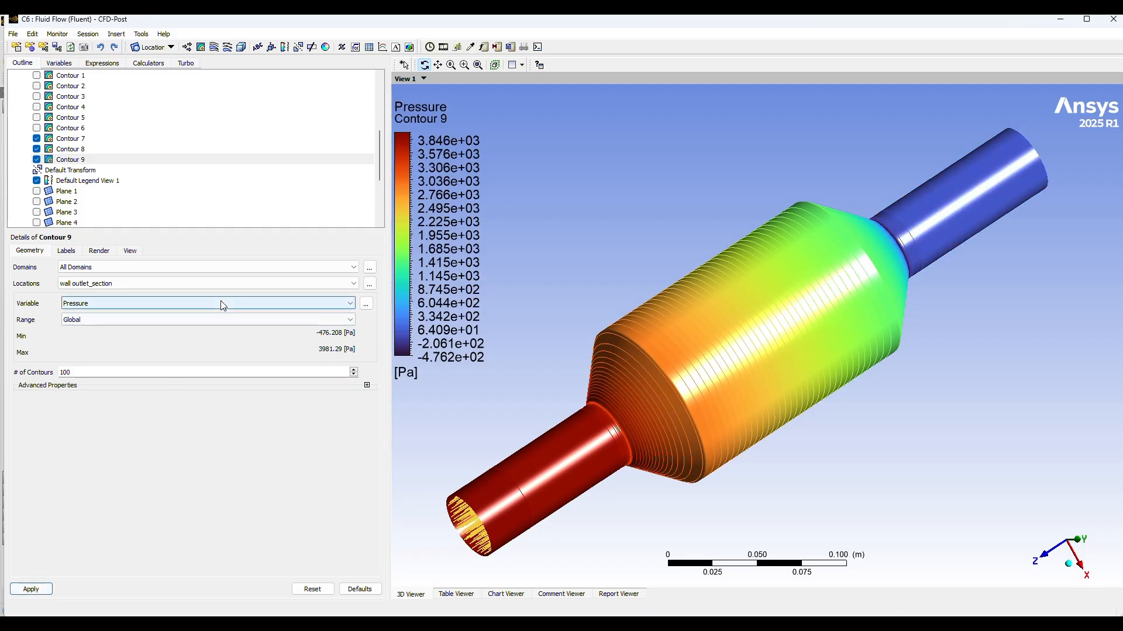
Step: Open the animation tool and hide the Streamline 1 plot
{"action": "left_click", "coordinate": [442, 47]}
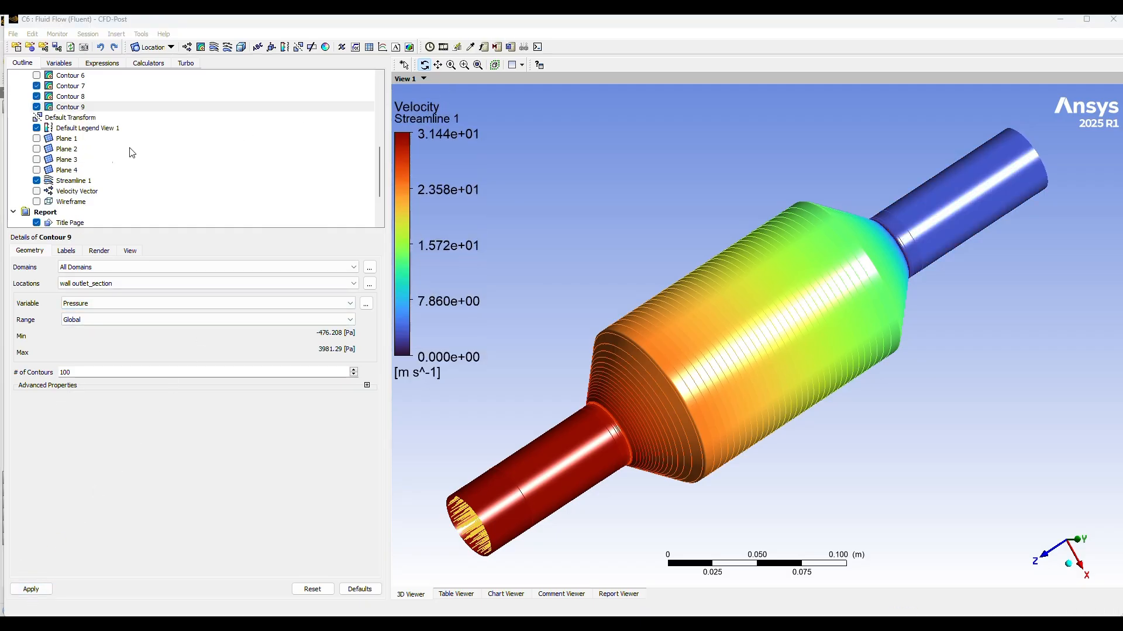
{"action": "left_click", "coordinate": [37, 182]}
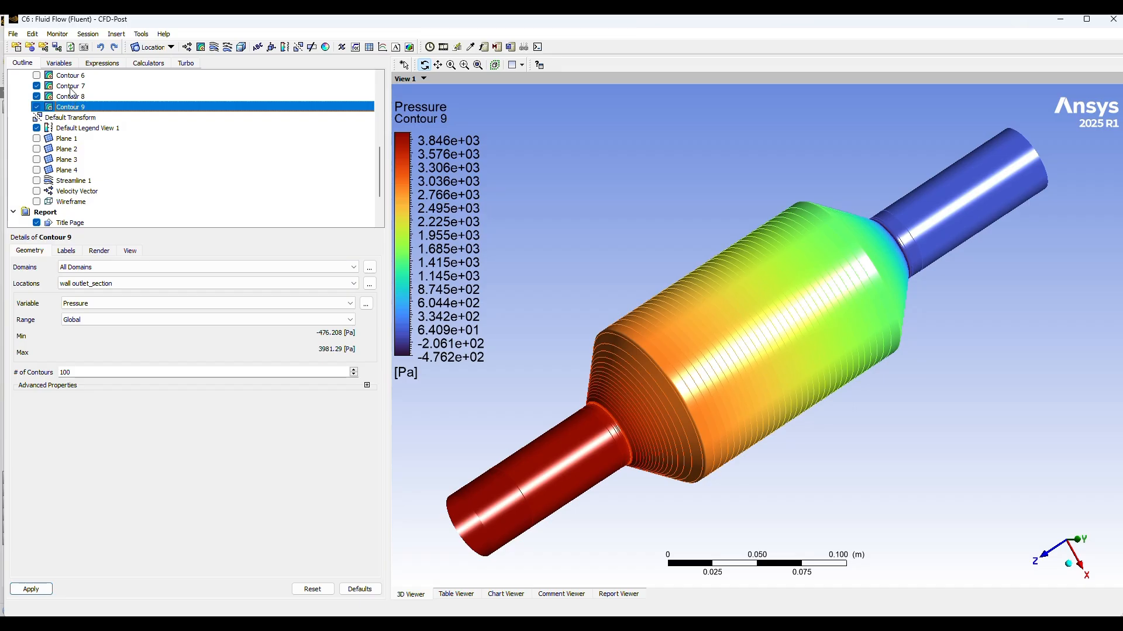
Step: Turn off lighting and contour lines in the rendering of the wall outlet_section contour and apply
{"action": "left_click", "coordinate": [96, 252]}
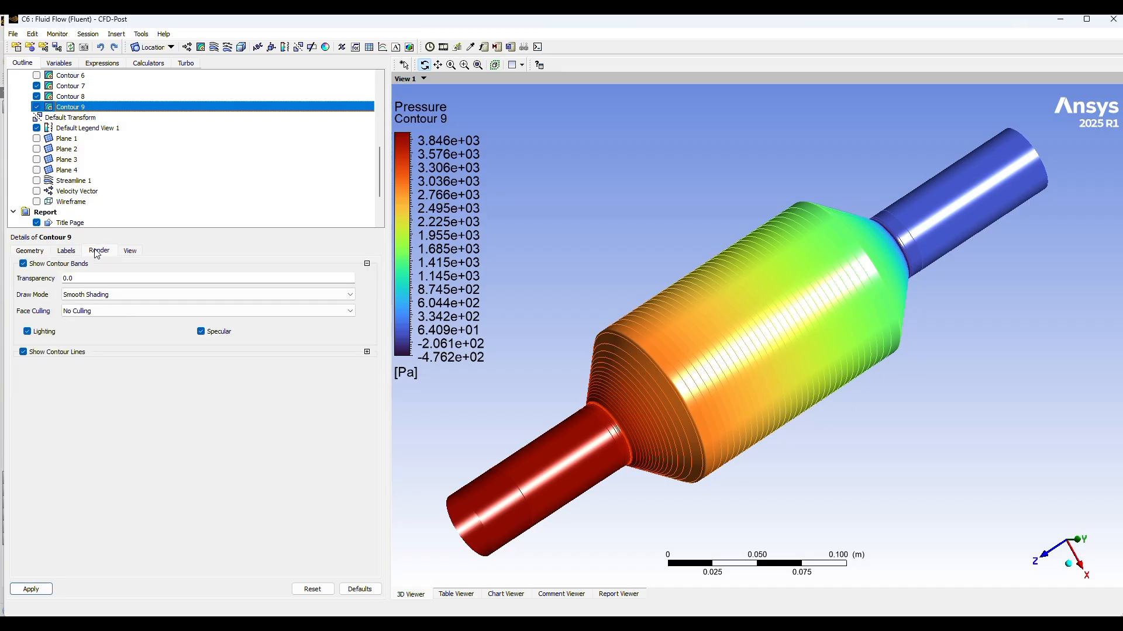
{"action": "left_click", "coordinate": [28, 332]}
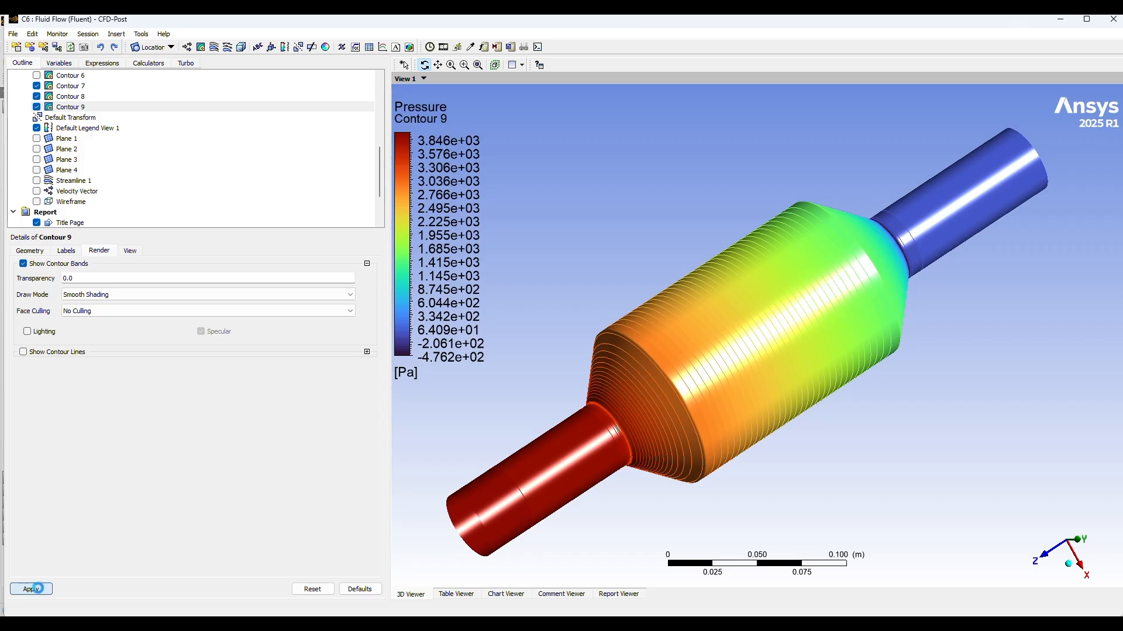
{"action": "left_click", "coordinate": [32, 589]}
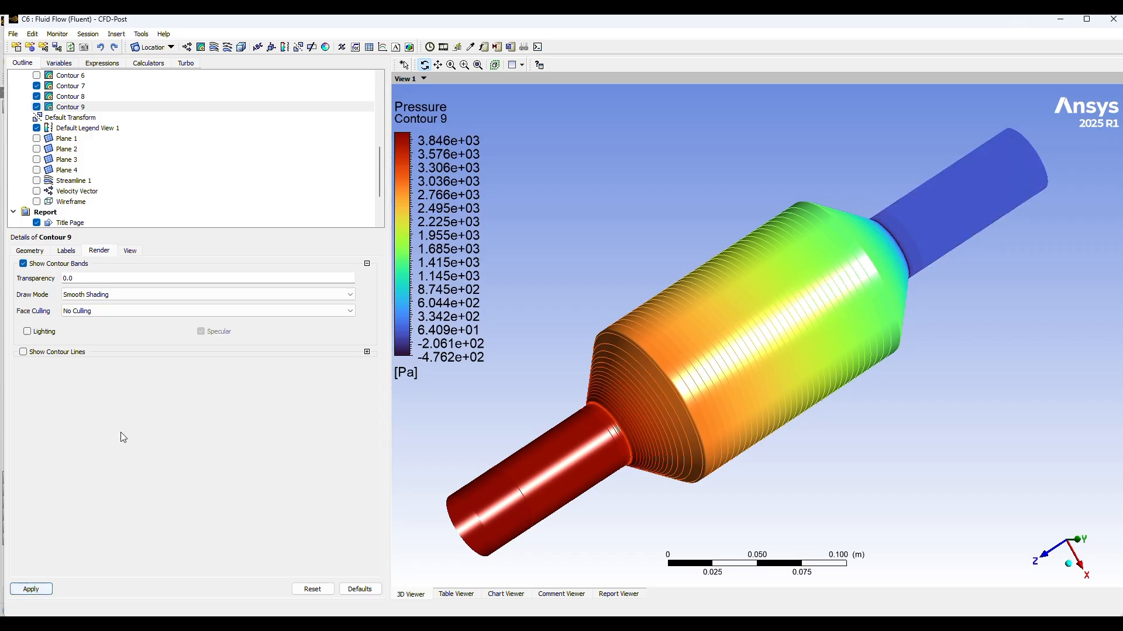
Step: Turn off lighting and contour lines for the wall inlet_section contour and apply the change
{"action": "left_click", "coordinate": [70, 96]}
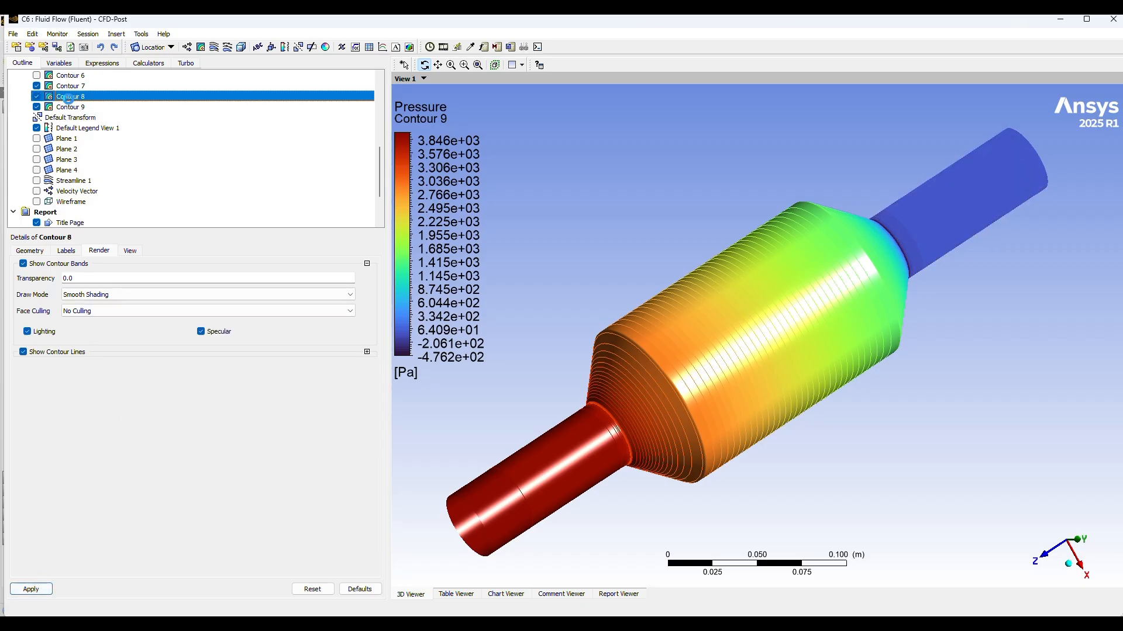
{"action": "left_click", "coordinate": [27, 331]}
{"action": "left_click", "coordinate": [23, 352]}
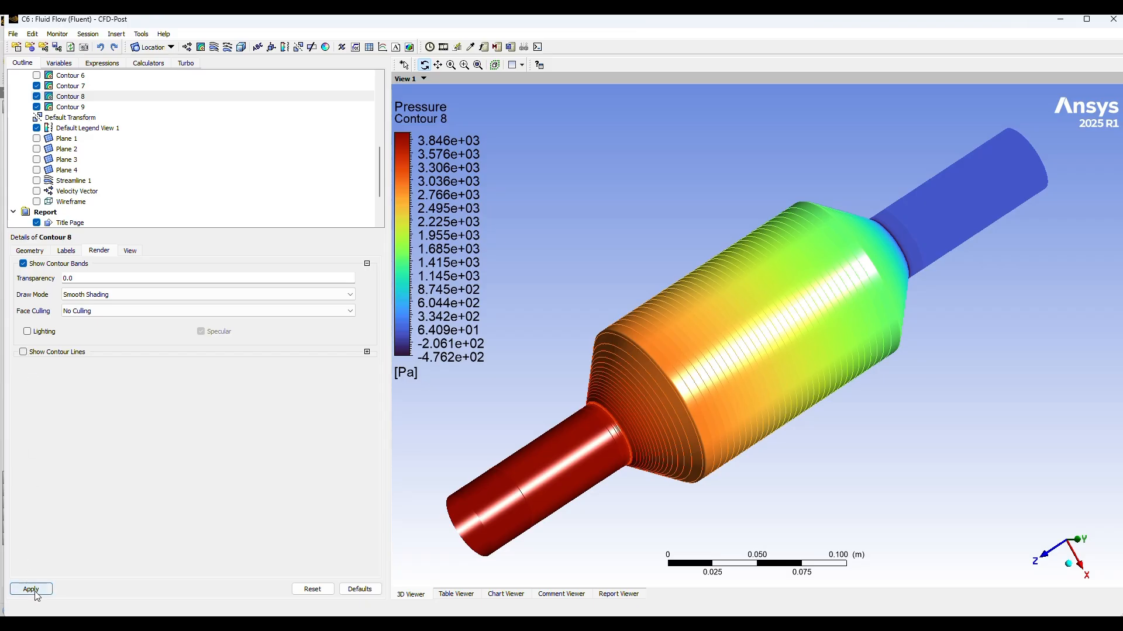
{"action": "left_click", "coordinate": [31, 589]}
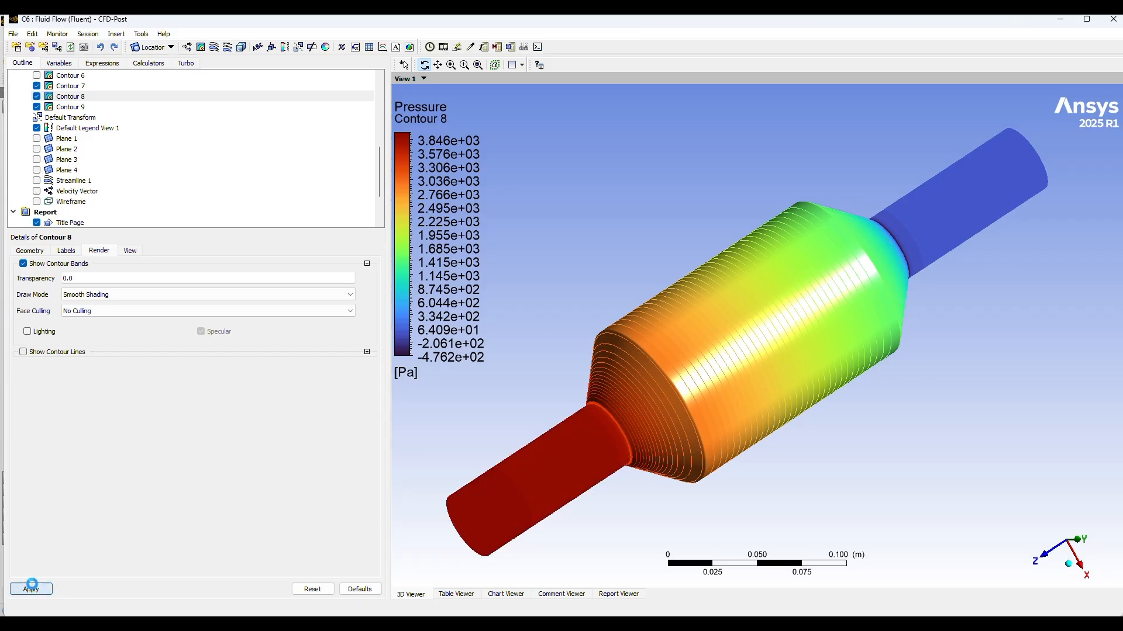
Step: Disable lighting and contour lines on the wall porous_media contour, apply it and review the smooth-shaded model
{"action": "left_click", "coordinate": [71, 88]}
{"action": "left_click", "coordinate": [27, 332]}
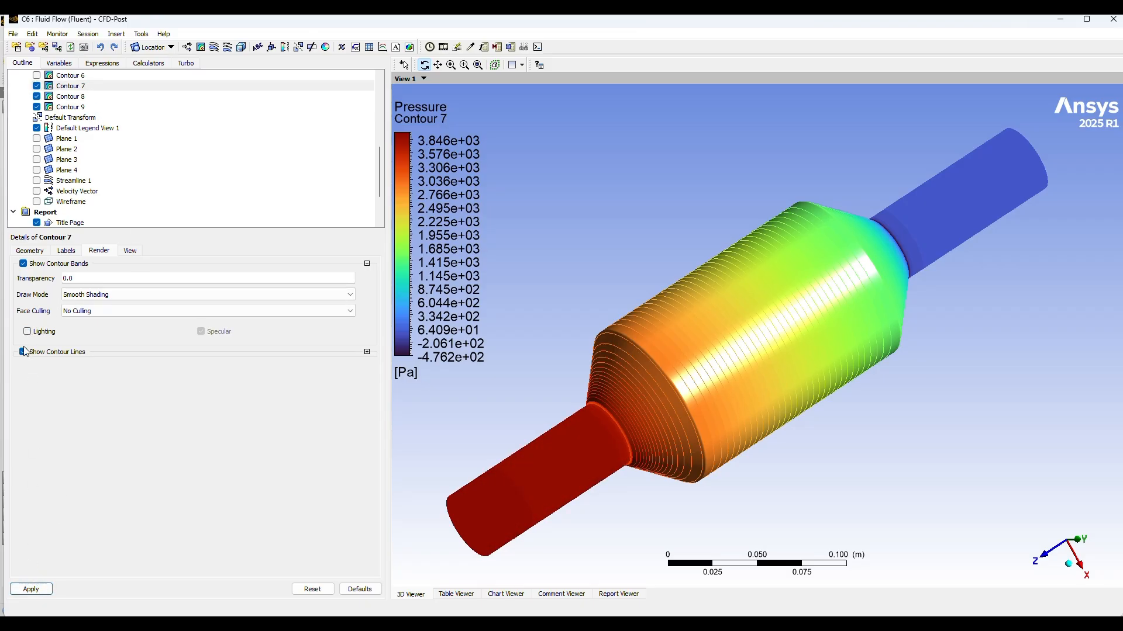
{"action": "left_click", "coordinate": [23, 351]}
{"action": "left_click", "coordinate": [38, 593]}
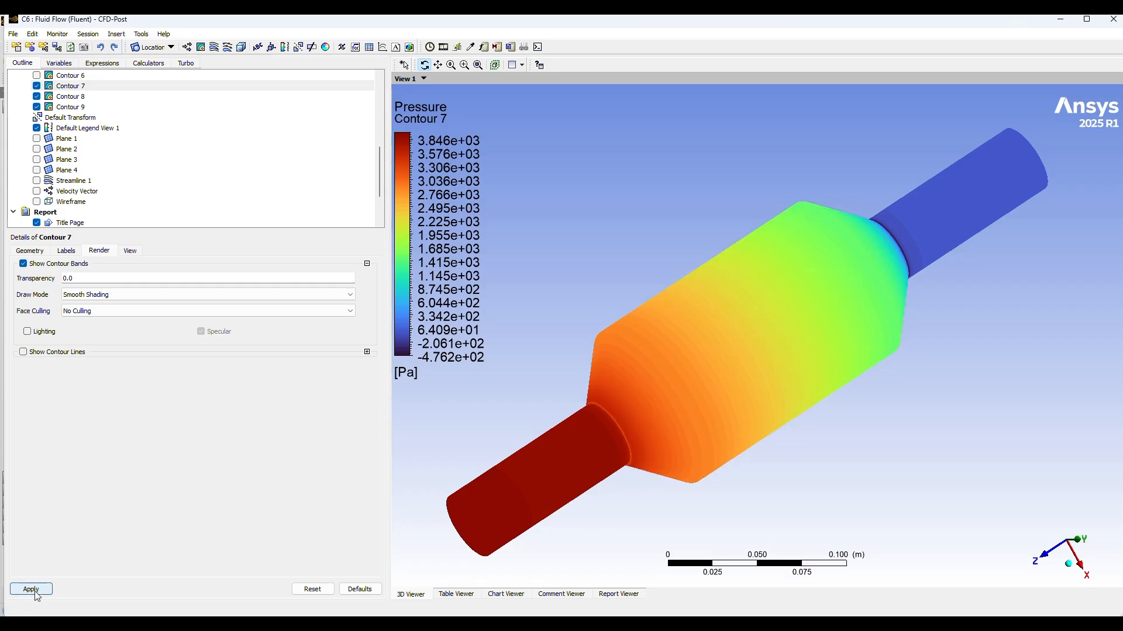
{"action": "left_click_drag", "start_coordinate": [741, 431], "coordinate": [859, 396]}
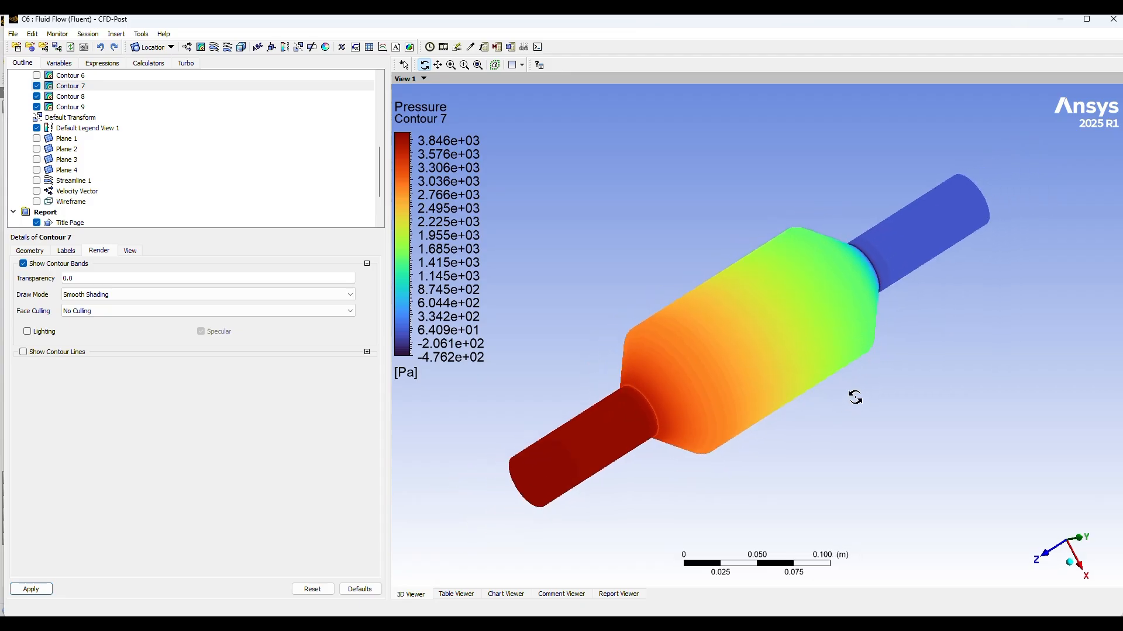
{"action": "left_click", "coordinate": [501, 32]}
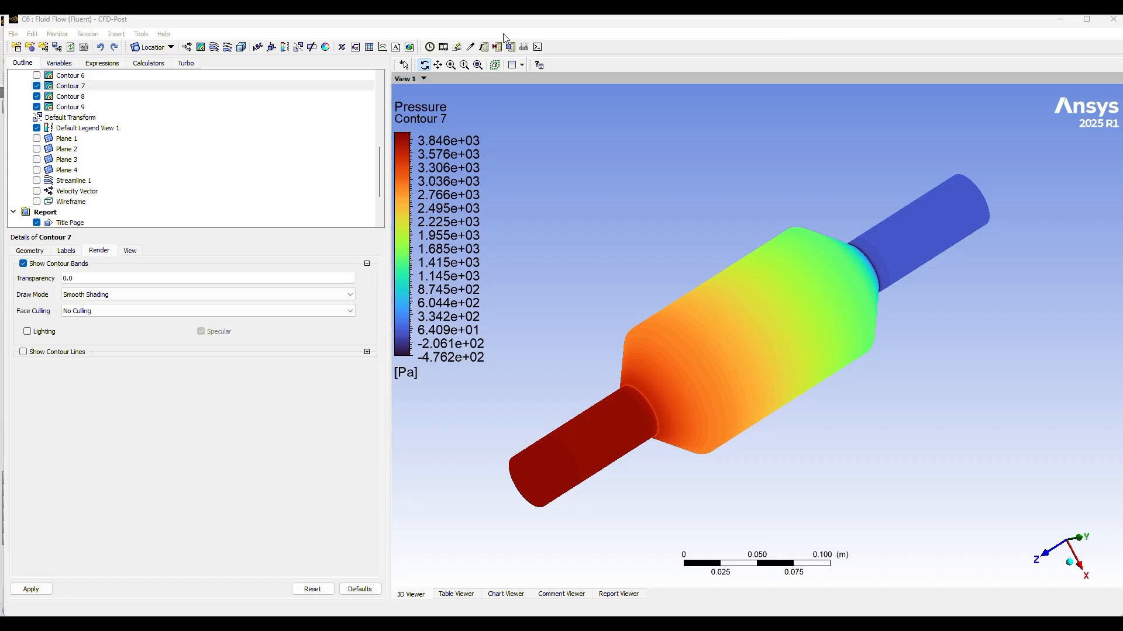
Step: Set the color map of the wall porous_media contour to FLUENT Rainbow in its advanced properties and apply
{"action": "left_click", "coordinate": [32, 251]}
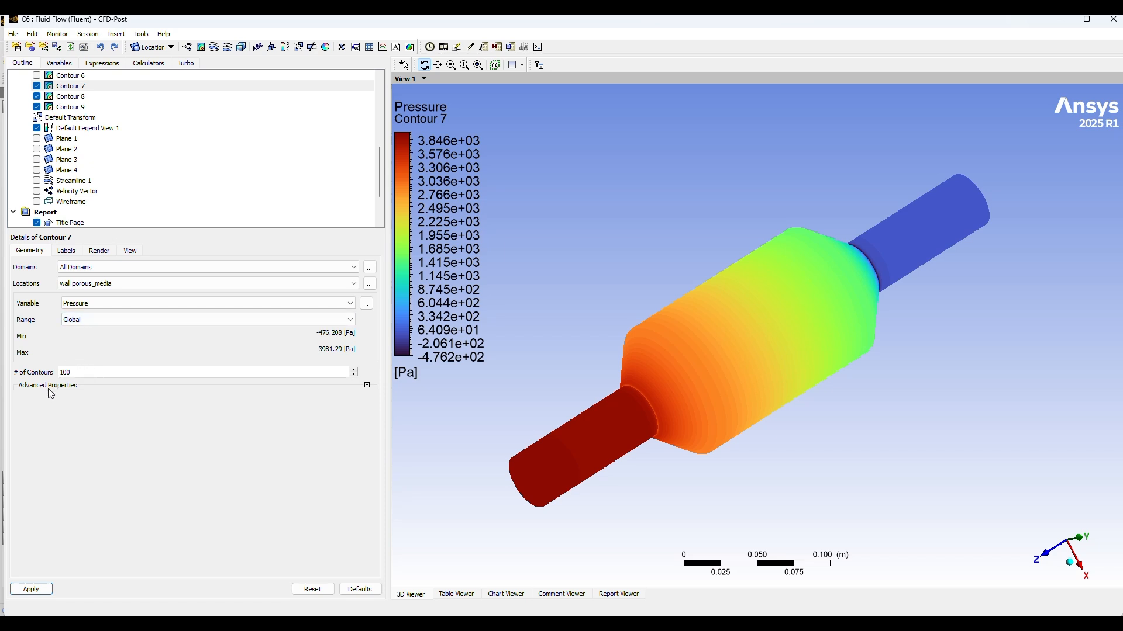
{"action": "left_click", "coordinate": [367, 386]}
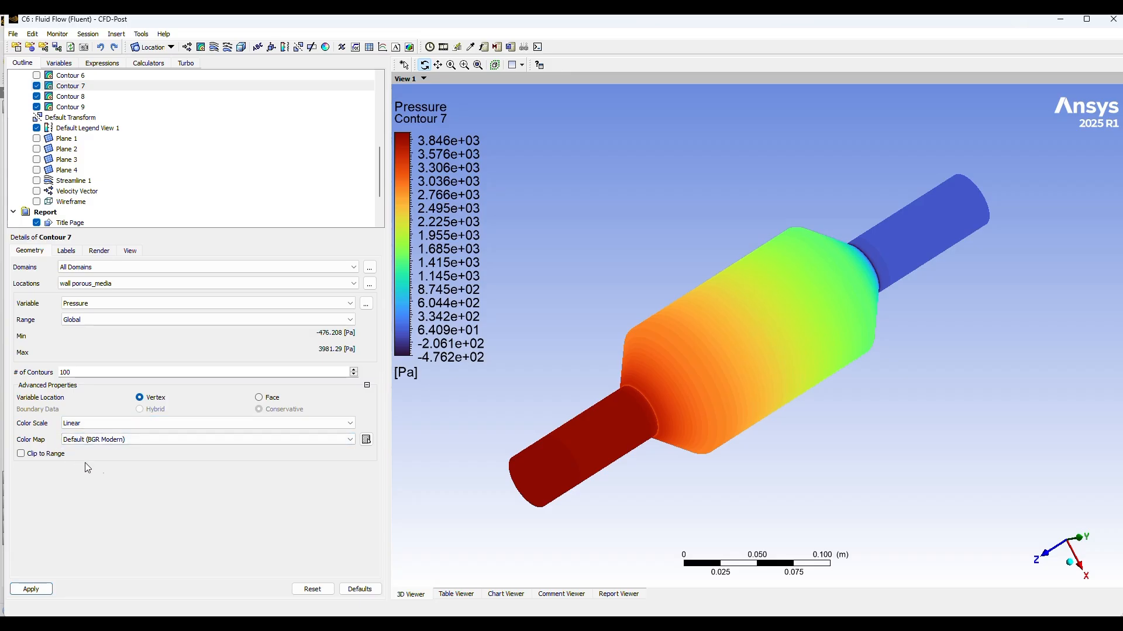
{"action": "left_click", "coordinate": [207, 440]}
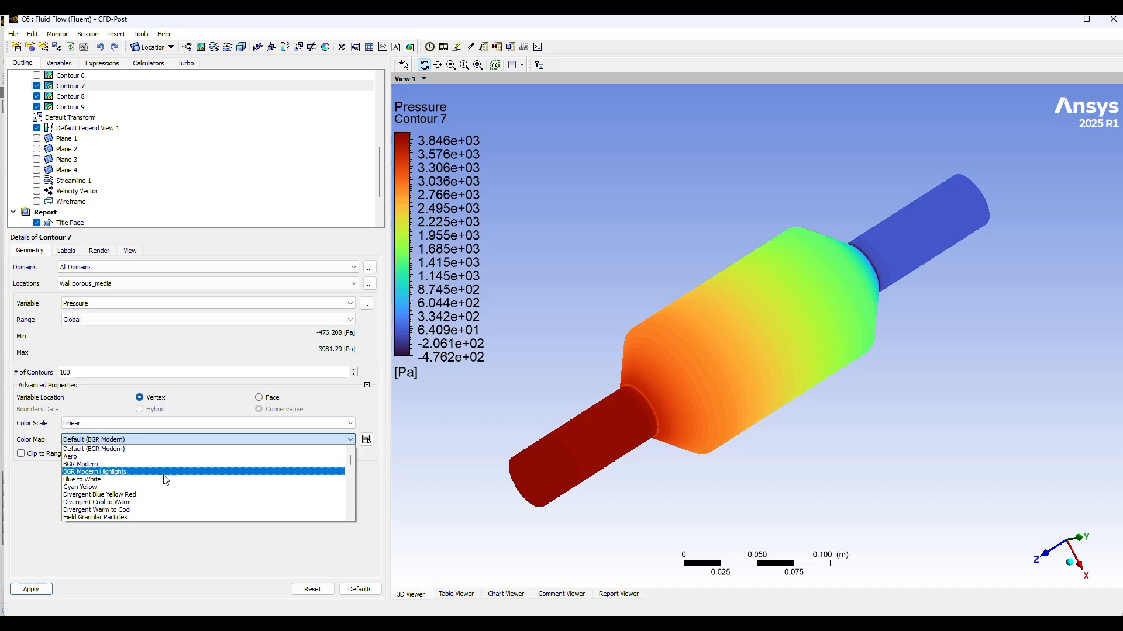
{"action": "scroll", "coordinate": [152, 486], "scroll_direction": "down", "scroll_amount": 2}
{"action": "scroll", "coordinate": [133, 503], "scroll_direction": "down", "scroll_amount": 2}
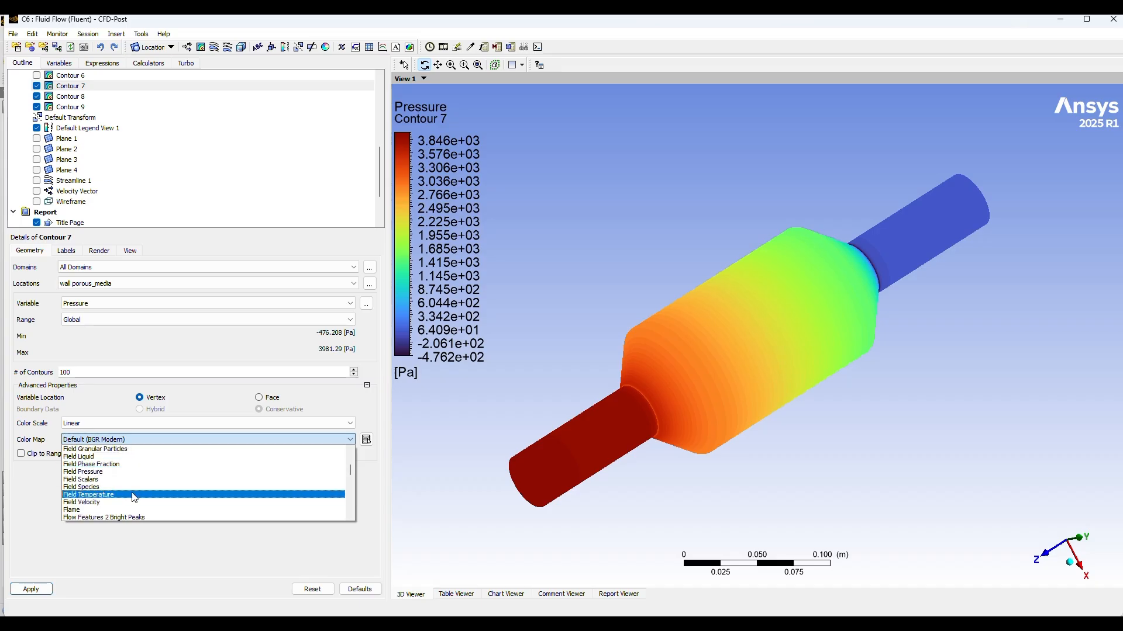
{"action": "left_click", "coordinate": [128, 517]}
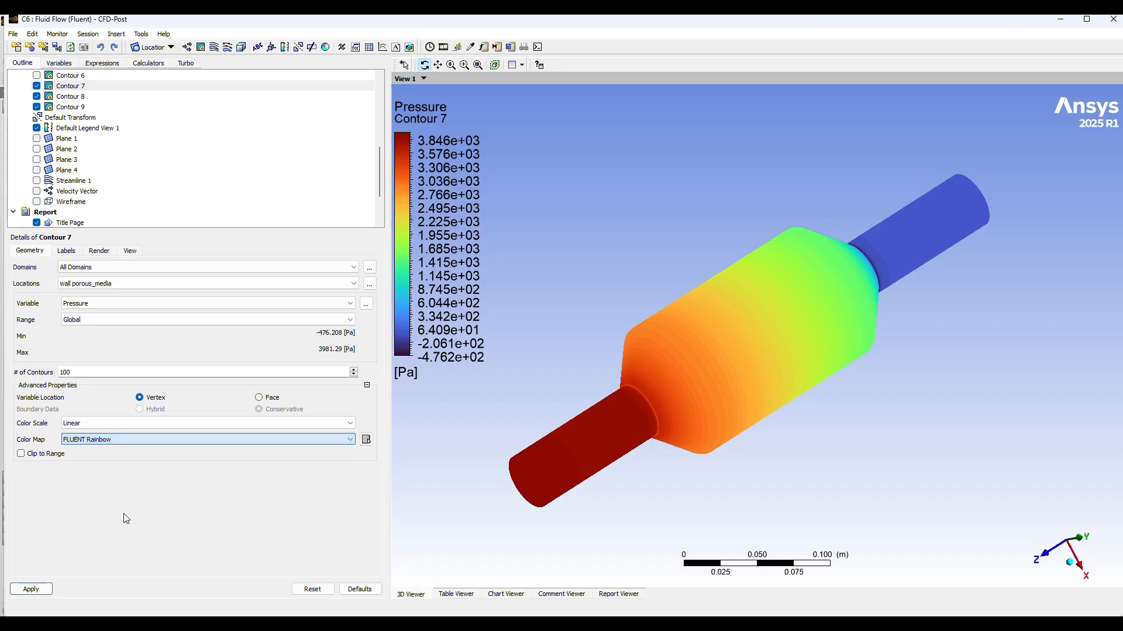
{"action": "left_click", "coordinate": [20, 588]}
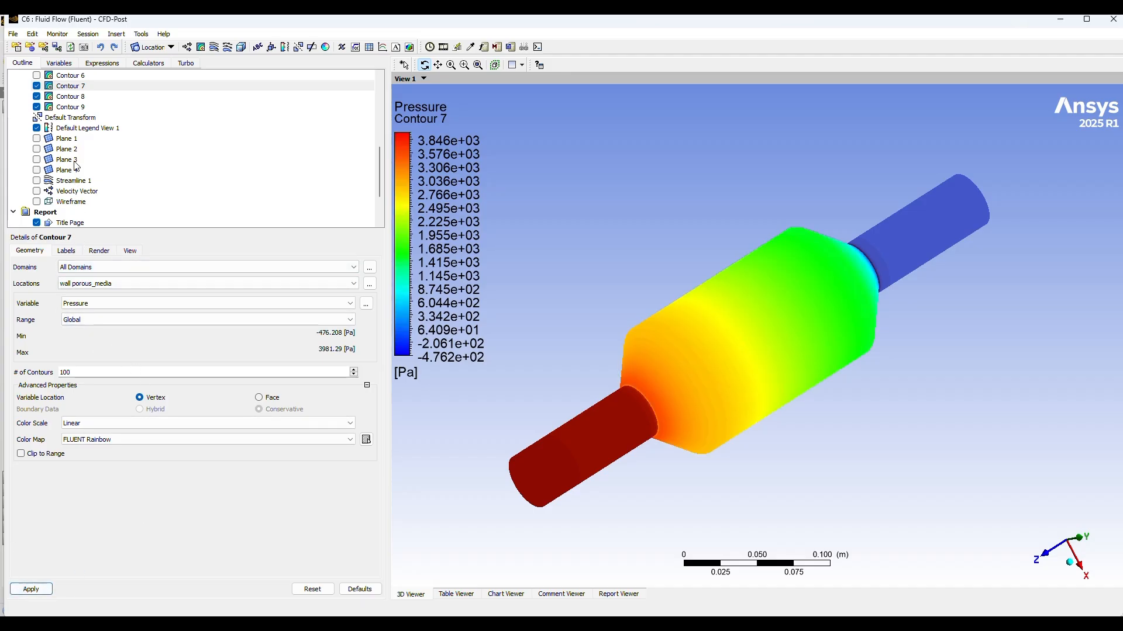
Step: Change the wall inlet_section contour's color map to FLUENT Rainbow and apply it
{"action": "left_click", "coordinate": [73, 97]}
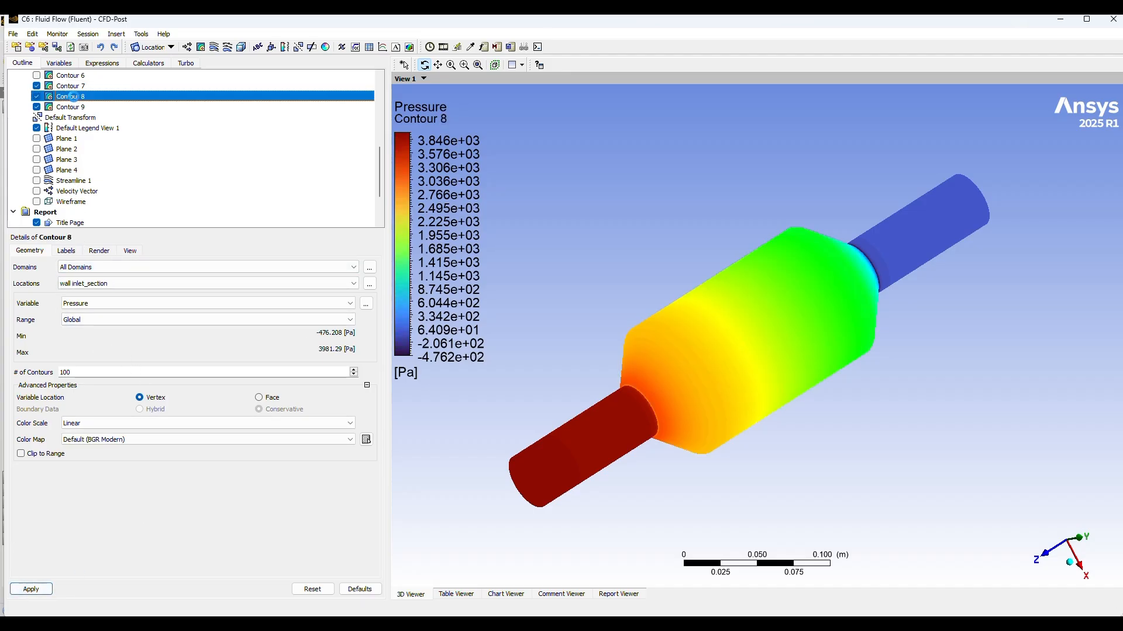
{"action": "left_click", "coordinate": [108, 440]}
{"action": "scroll", "coordinate": [95, 496], "scroll_direction": "down", "scroll_amount": 3}
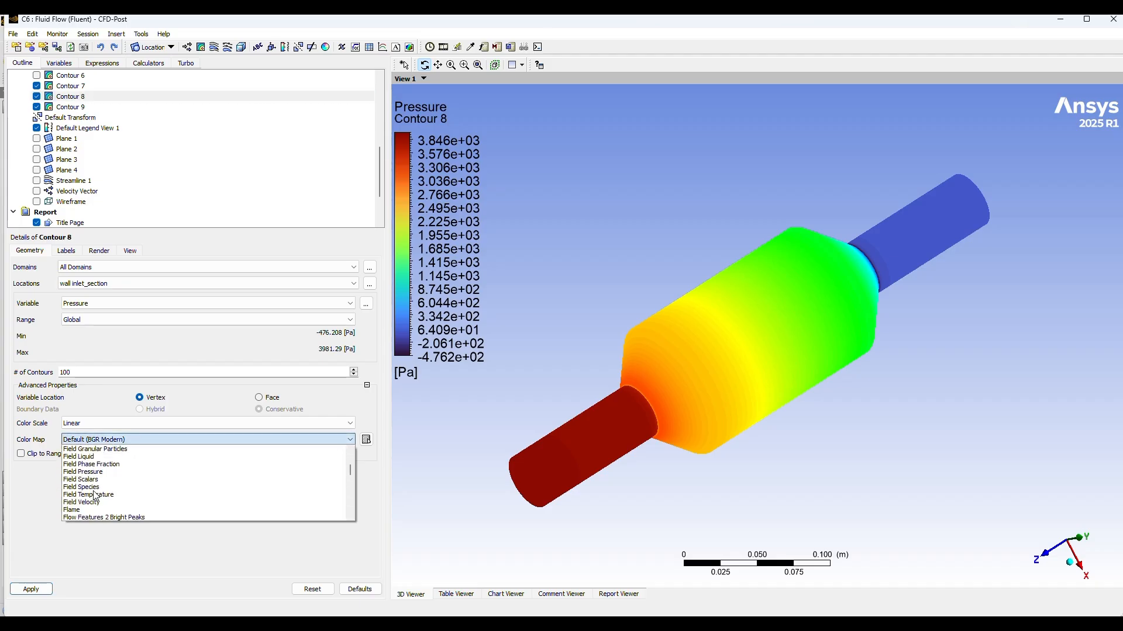
{"action": "scroll", "coordinate": [96, 496], "scroll_direction": "down", "scroll_amount": 3}
{"action": "left_click", "coordinate": [96, 517]}
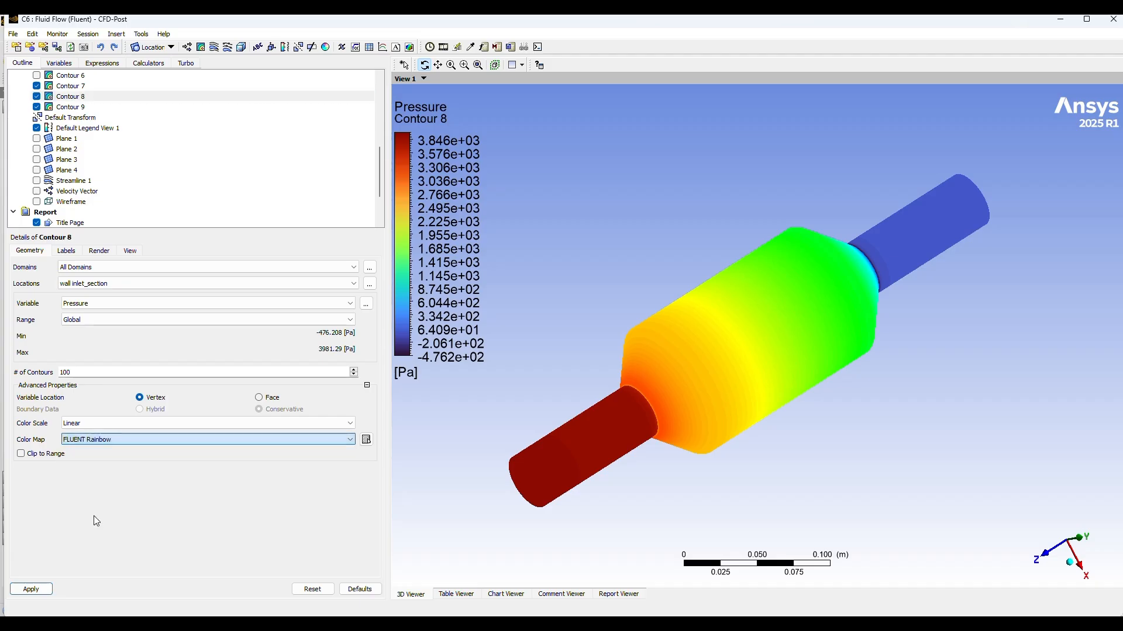
{"action": "left_click", "coordinate": [33, 589]}
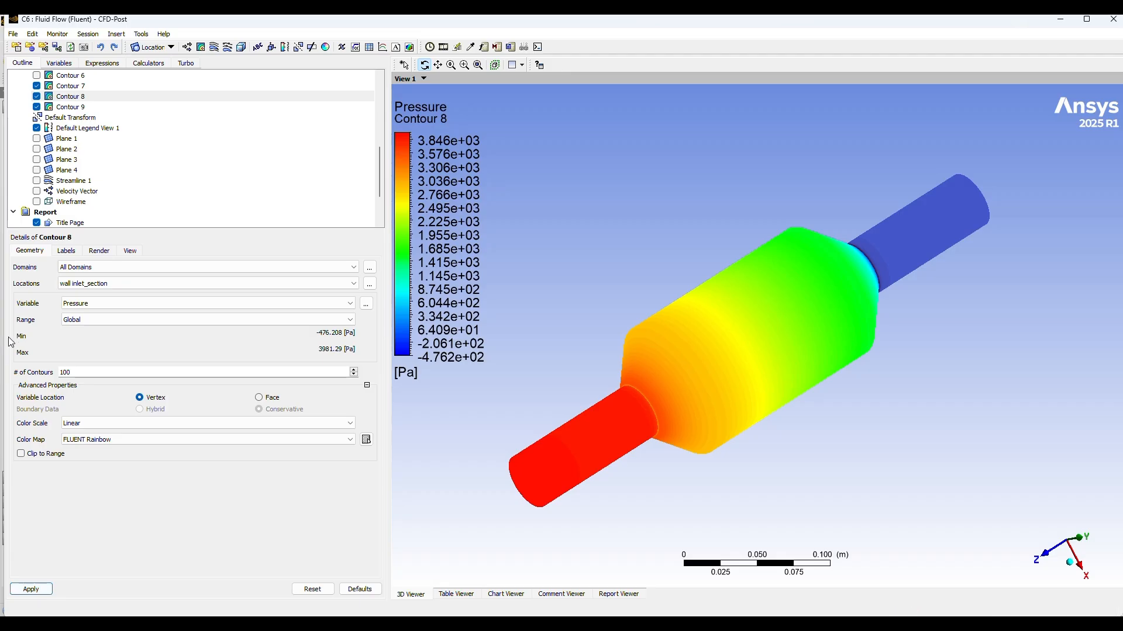
Step: Change the wall outlet_section contour's color map to FLUENT Rainbow, apply it and view the model isometrically
{"action": "left_click", "coordinate": [70, 107]}
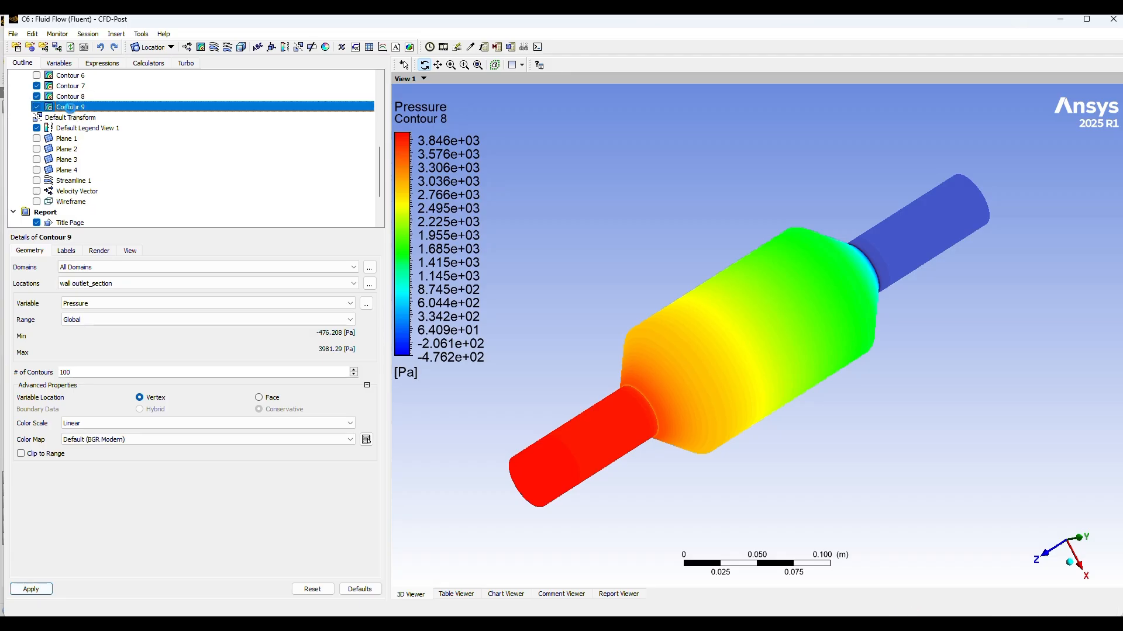
{"action": "left_click", "coordinate": [139, 440]}
{"action": "scroll", "coordinate": [107, 497], "scroll_direction": "down", "scroll_amount": 3}
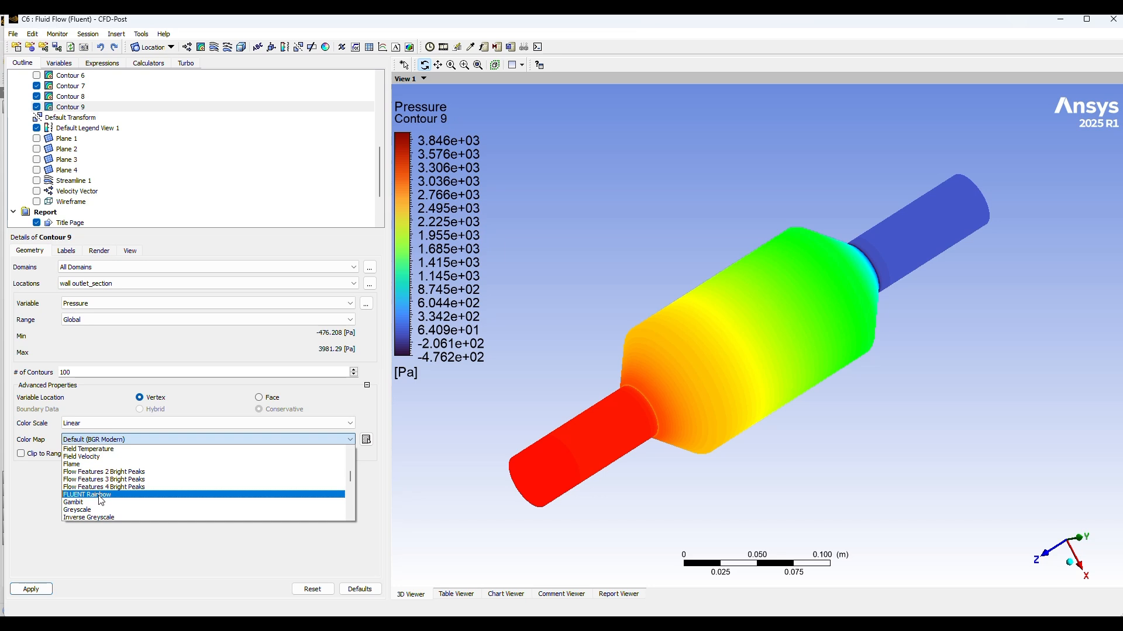
{"action": "left_click", "coordinate": [88, 494]}
{"action": "left_click", "coordinate": [31, 589]}
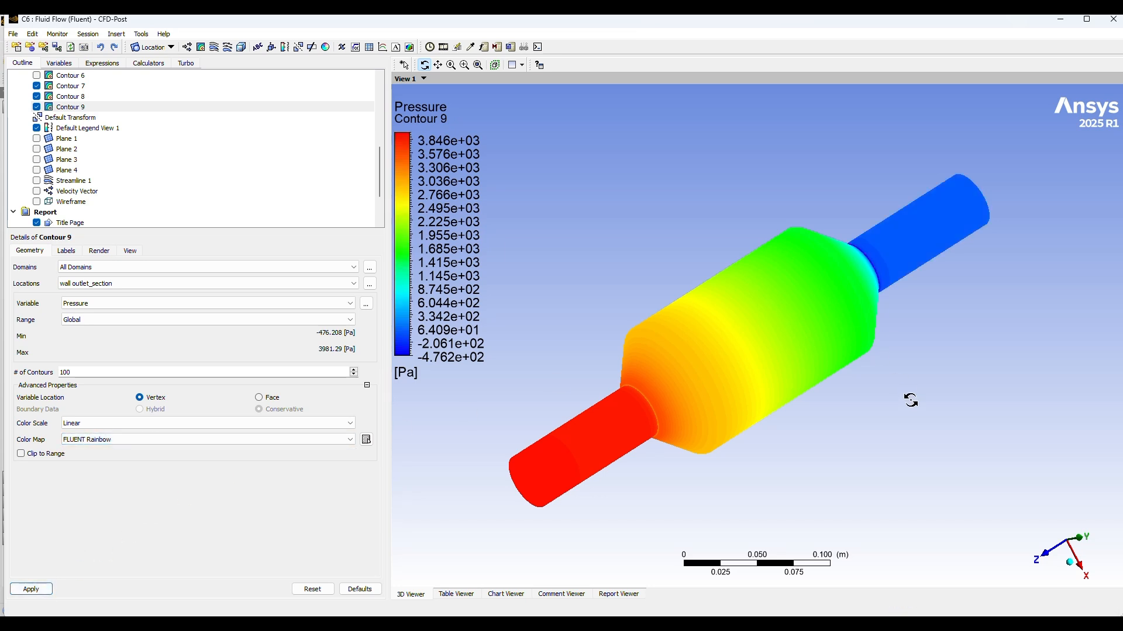
{"action": "mouse_move", "coordinate": [923, 402]}
{"action": "left_mouse_down"}
{"action": "mouse_move", "coordinate": [990, 401]}
{"action": "mouse_move", "coordinate": [983, 353]}
{"action": "mouse_move", "coordinate": [990, 377]}
{"action": "mouse_move", "coordinate": [994, 368]}
{"action": "mouse_move", "coordinate": [916, 403]}
{"action": "left_mouse_up"}
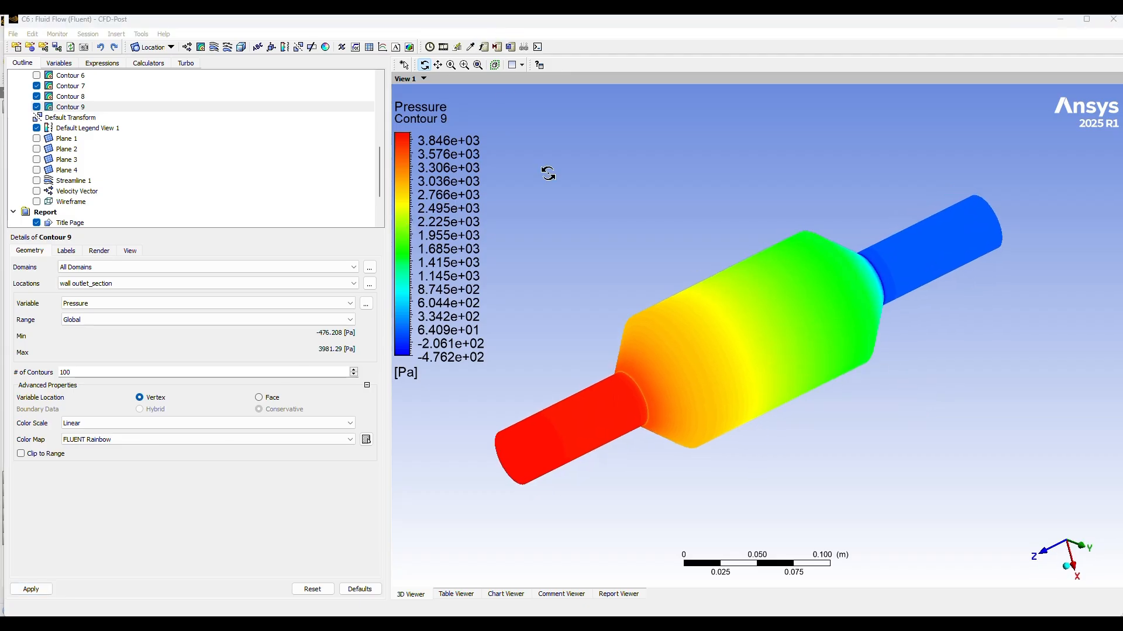
{"action": "left_click_drag", "start_coordinate": [546, 173], "coordinate": [567, 203]}
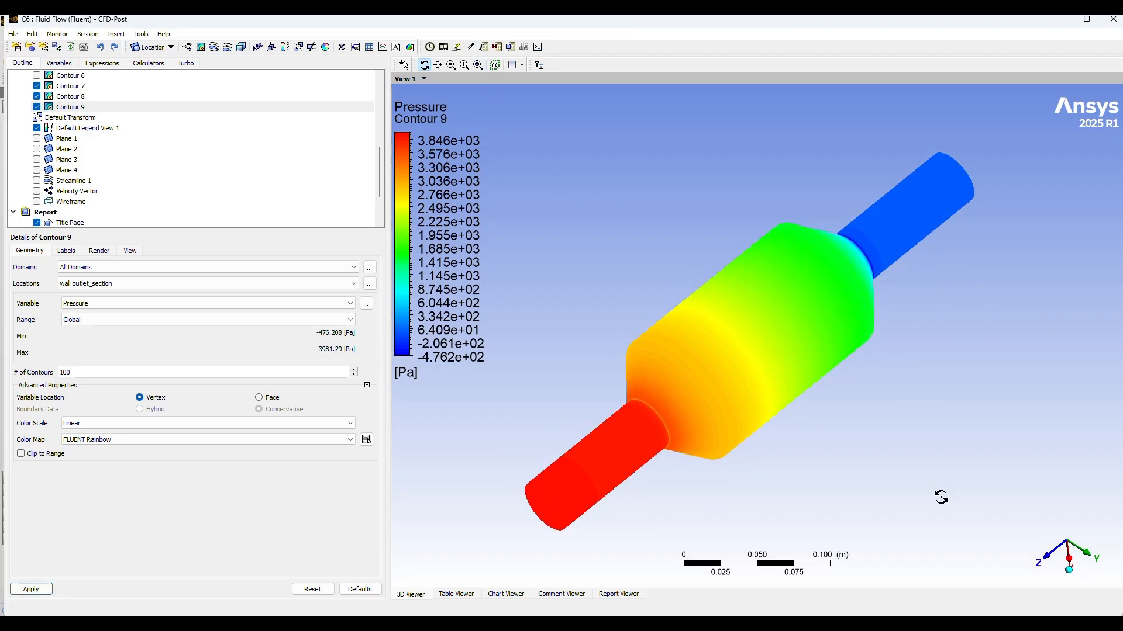
{"action": "left_click", "coordinate": [1068, 569]}
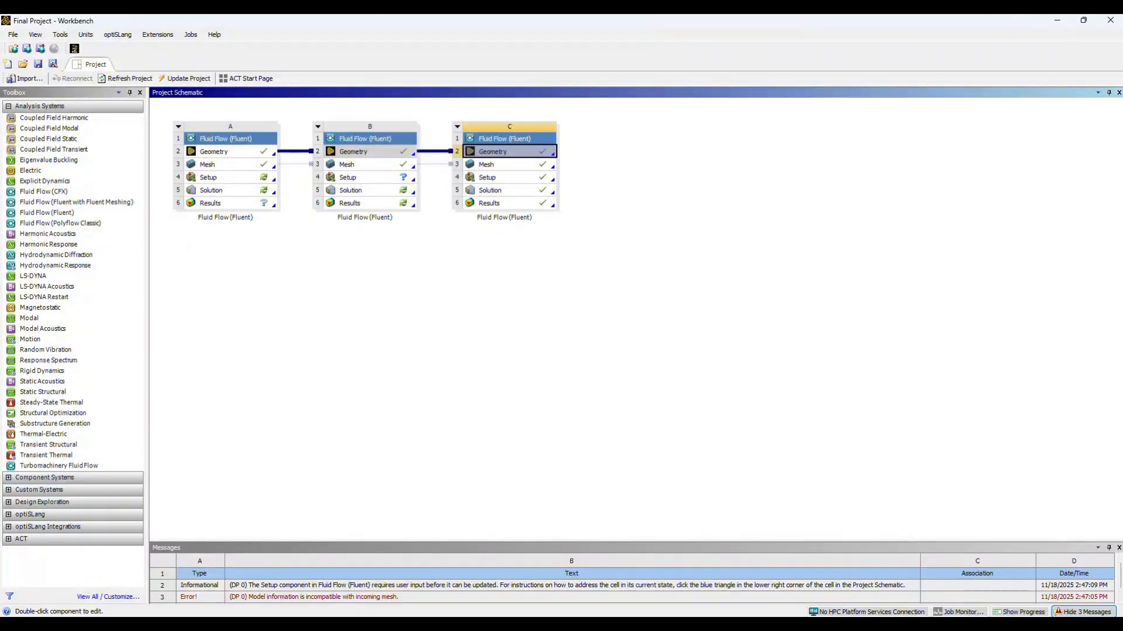
Step: Switch to DesignModeler and inspect the perforated disc's Extrude6 feature and the dimensions of its underlying Sketch4
{"action": "mouse_move", "coordinate": [667, 625]}
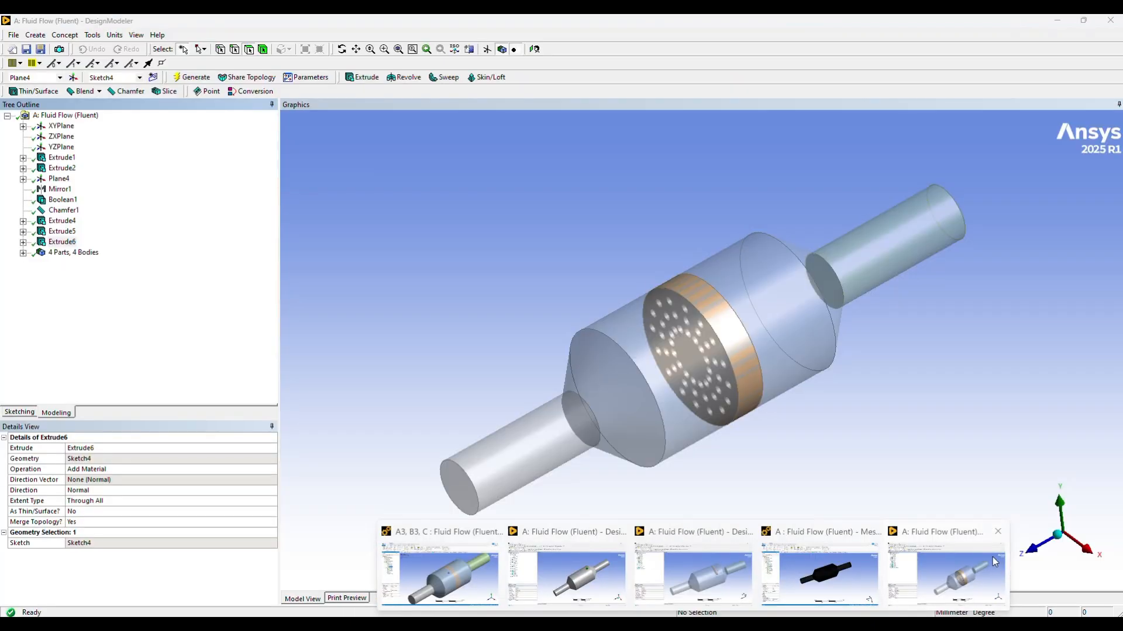
{"action": "left_click", "coordinate": [992, 557]}
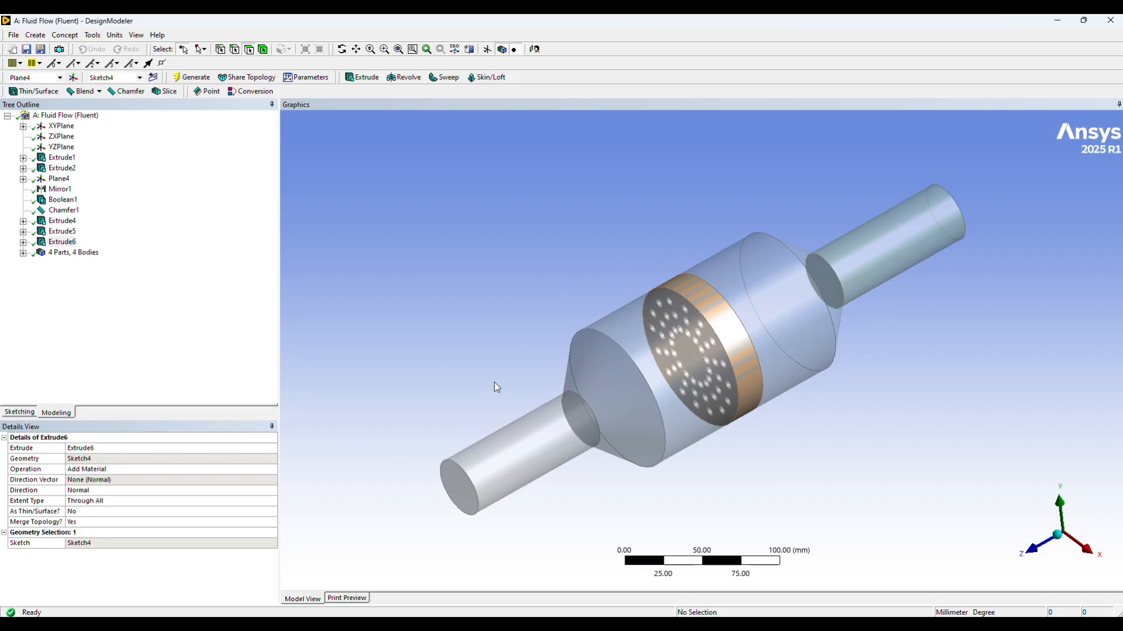
{"action": "left_click", "coordinate": [732, 323]}
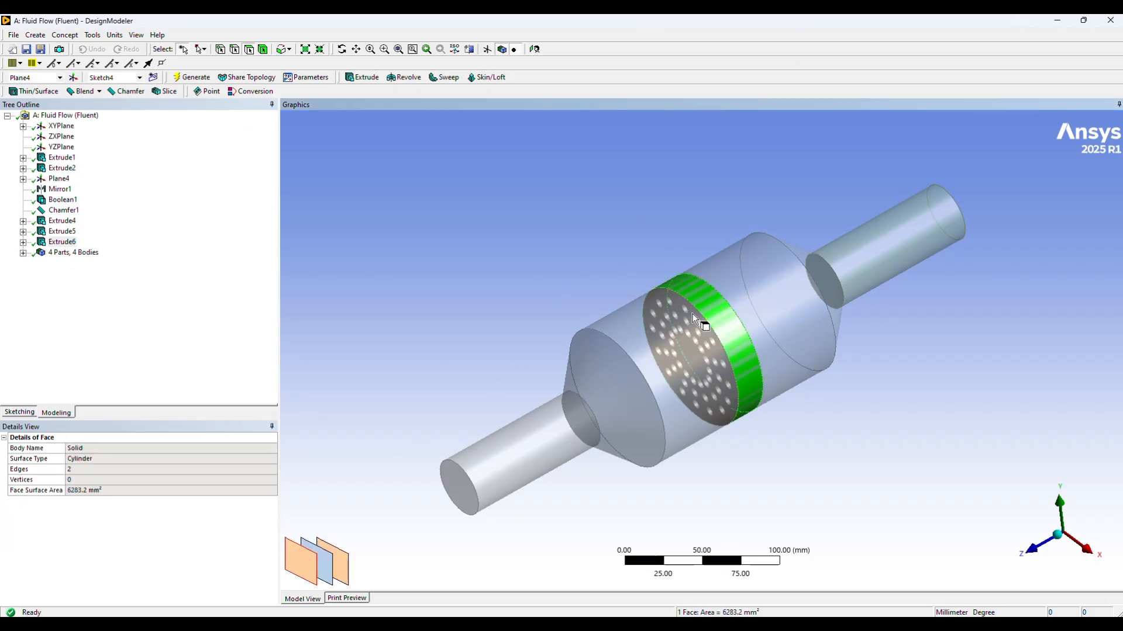
{"action": "left_click", "coordinate": [23, 241]}
{"action": "left_click", "coordinate": [76, 253]}
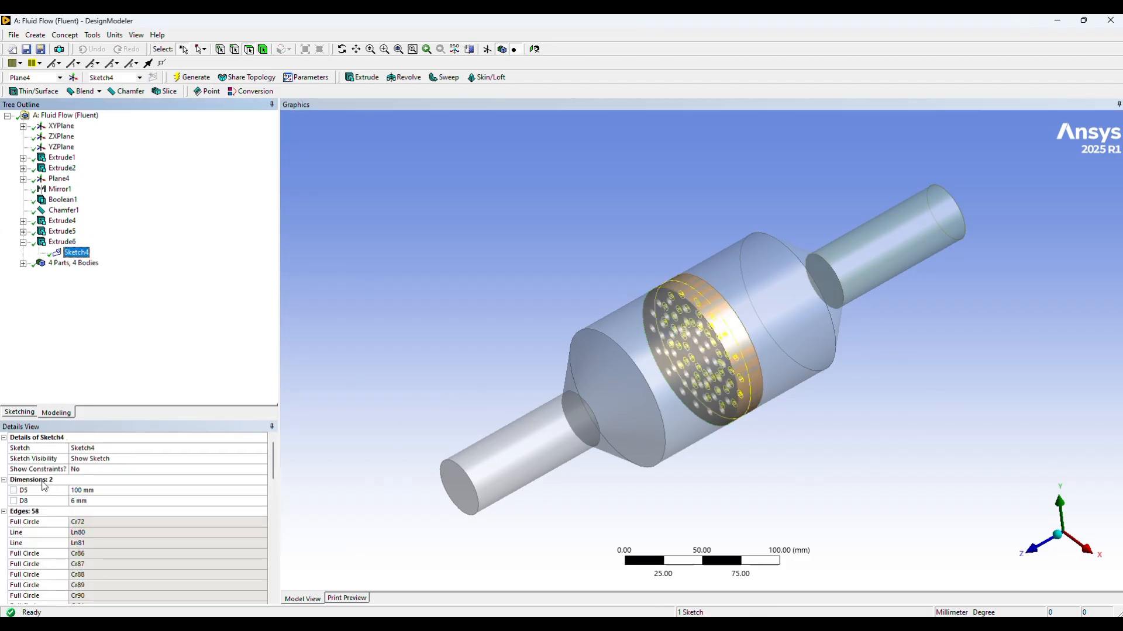
{"action": "left_click", "coordinate": [58, 242]}
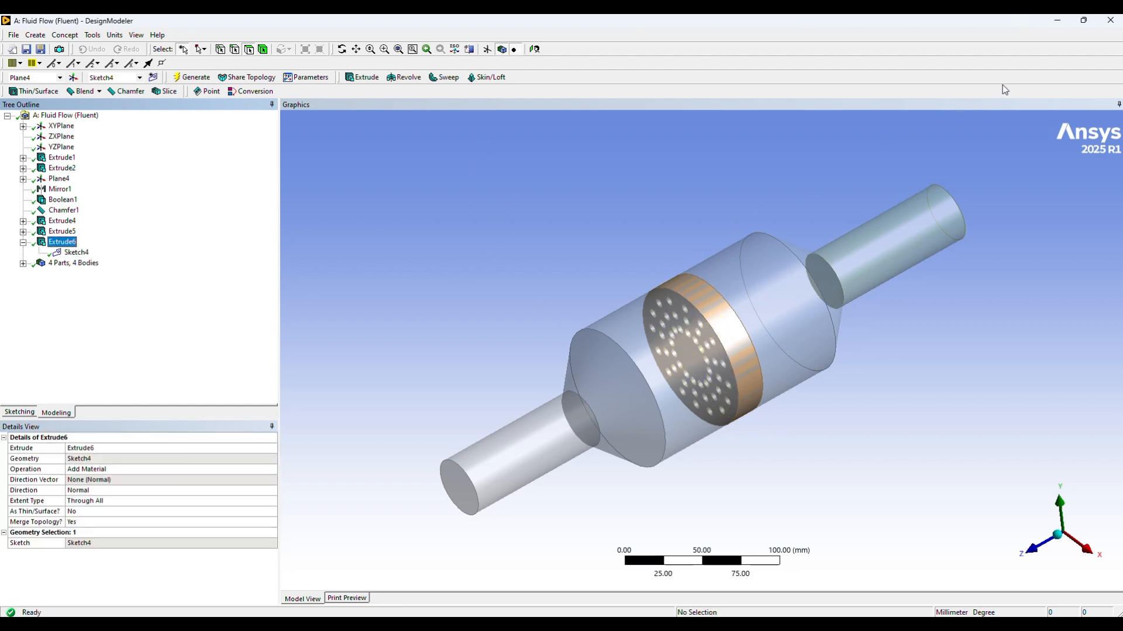
{"action": "left_click", "coordinate": [1063, 20]}
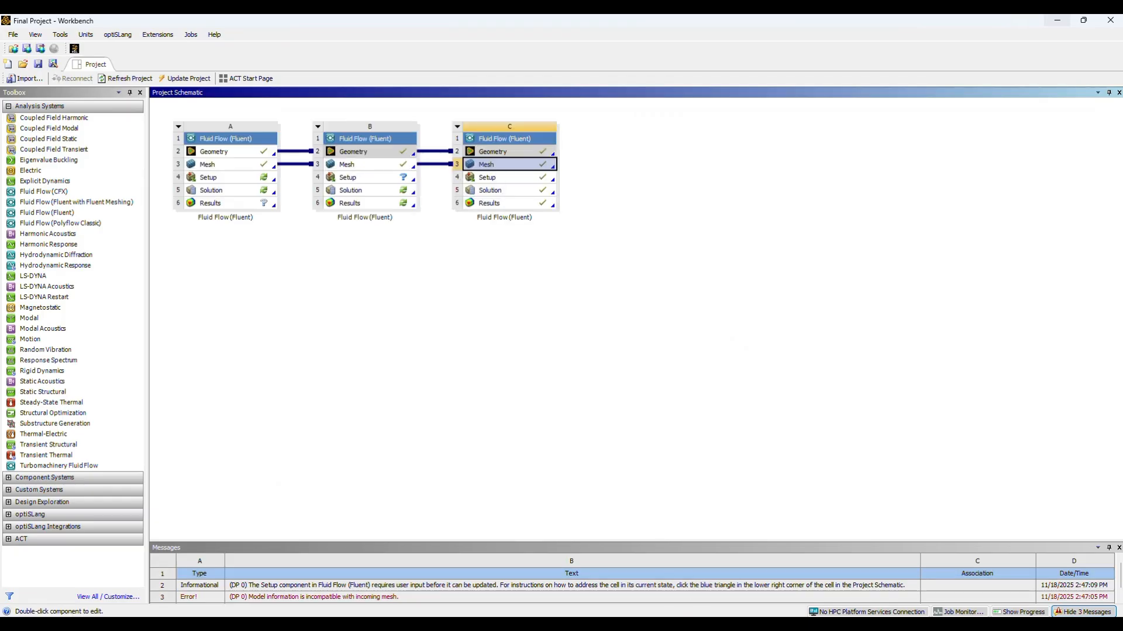
Step: Switch to the Meshing window of the shared A3, B3, C3 model and display its generated mesh and statistics
{"action": "mouse_move", "coordinate": [667, 623]}
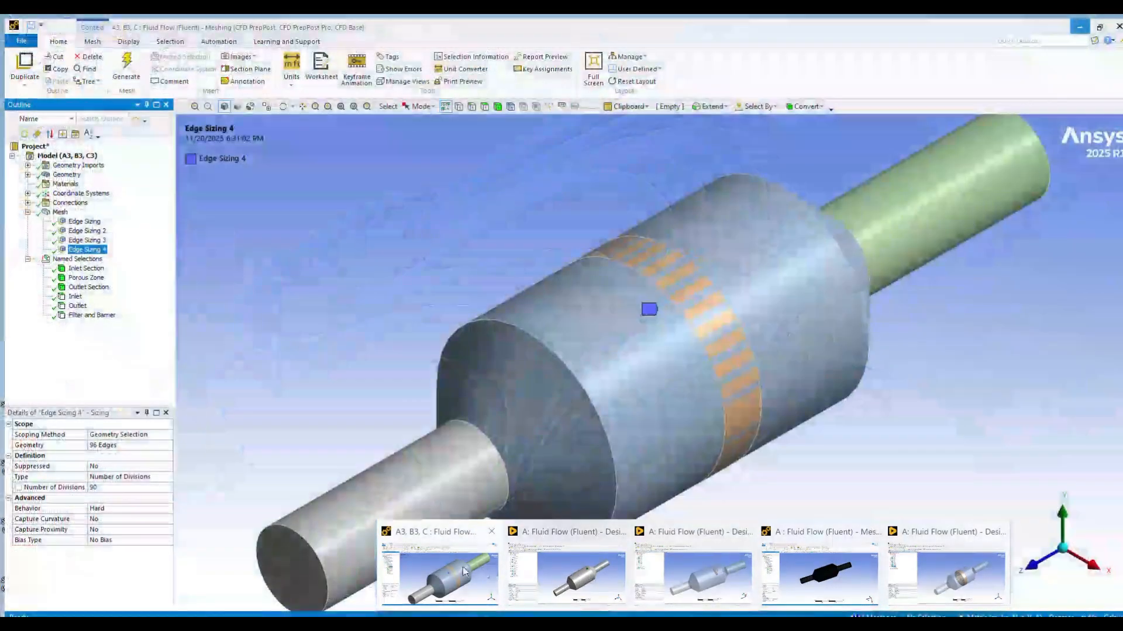
{"action": "left_click", "coordinate": [450, 543]}
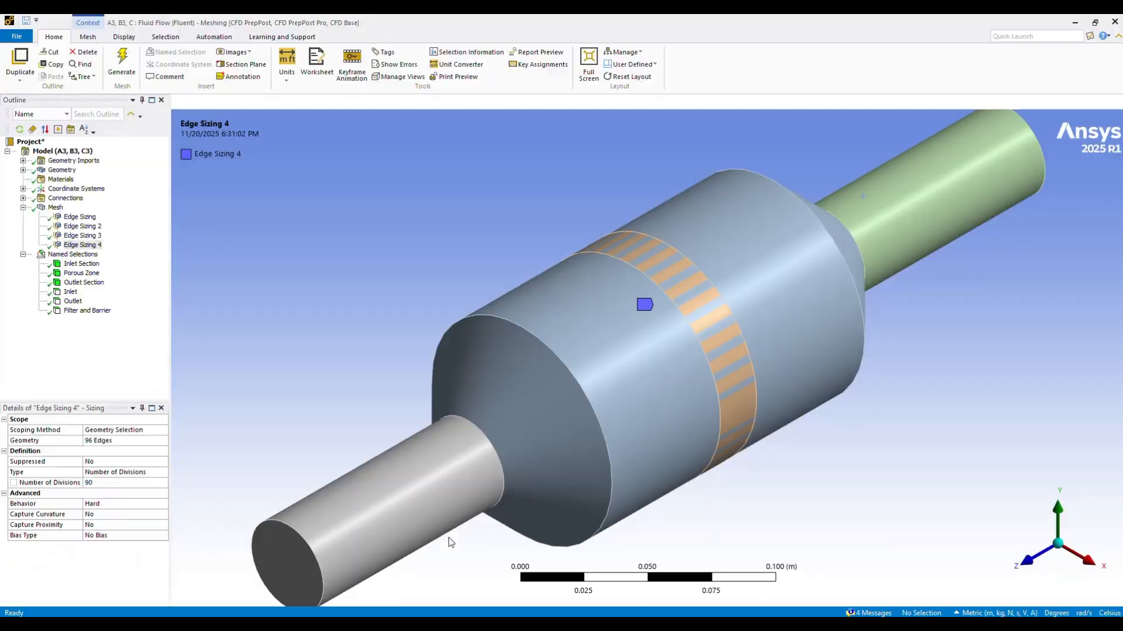
{"action": "left_click", "coordinate": [52, 210]}
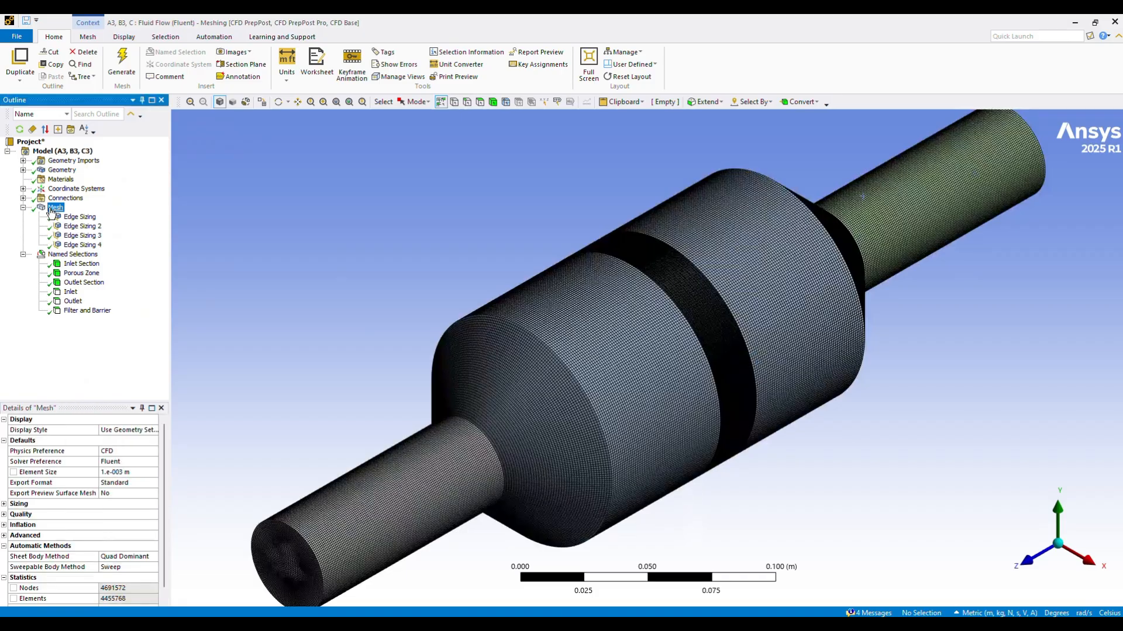
{"action": "scroll", "coordinate": [676, 383], "scroll_direction": "down", "scroll_amount": 2}
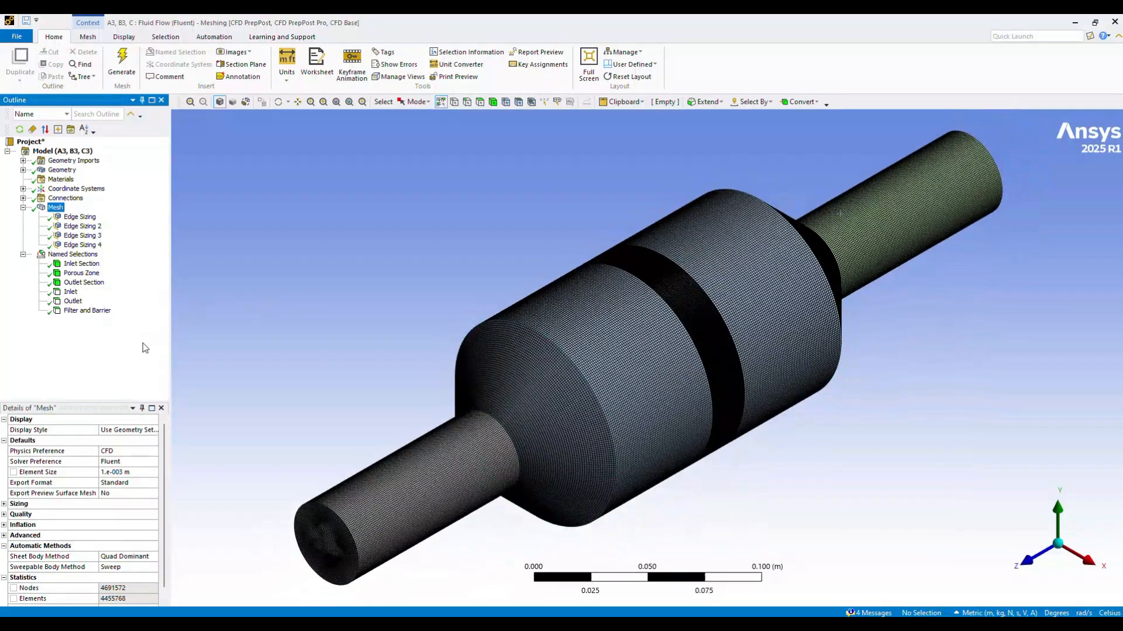
Step: Review the Inlet Section, Porous Zone, Outlet Section, Inlet, and Filter and Barrier named selections on the model
{"action": "left_click", "coordinate": [80, 263]}
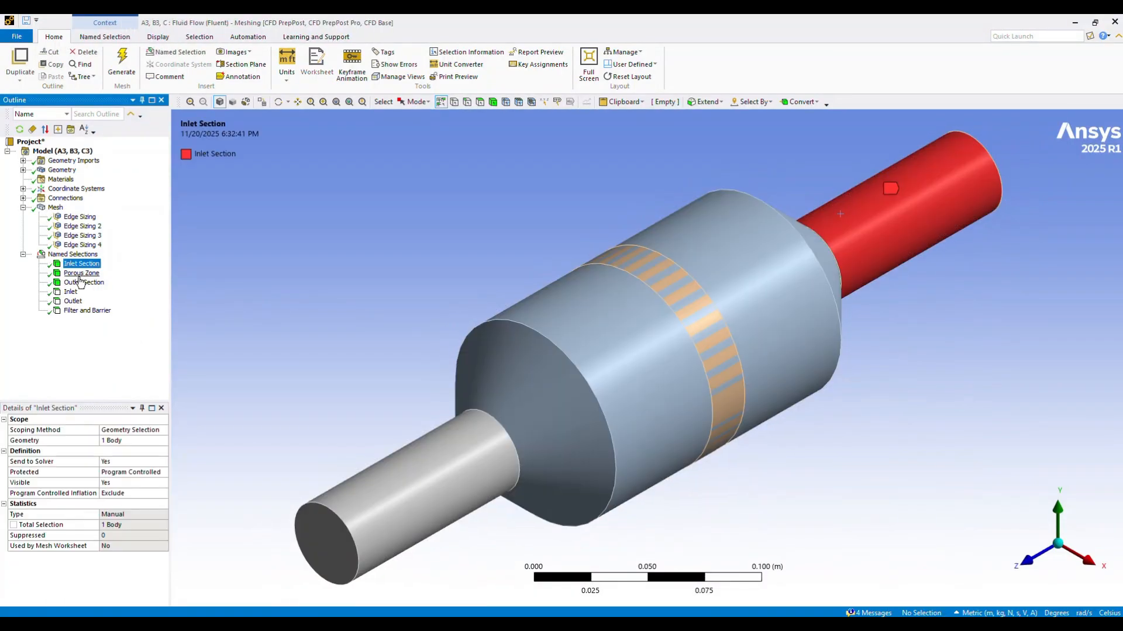
{"action": "left_click", "coordinate": [80, 273]}
{"action": "left_click", "coordinate": [82, 283]}
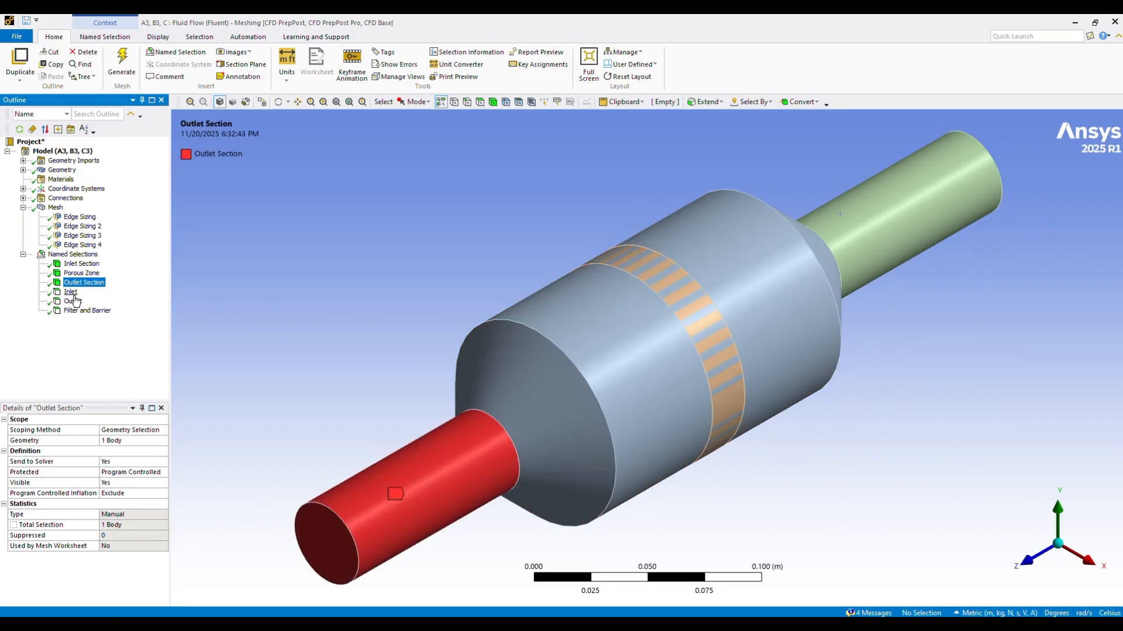
{"action": "left_click", "coordinate": [70, 292]}
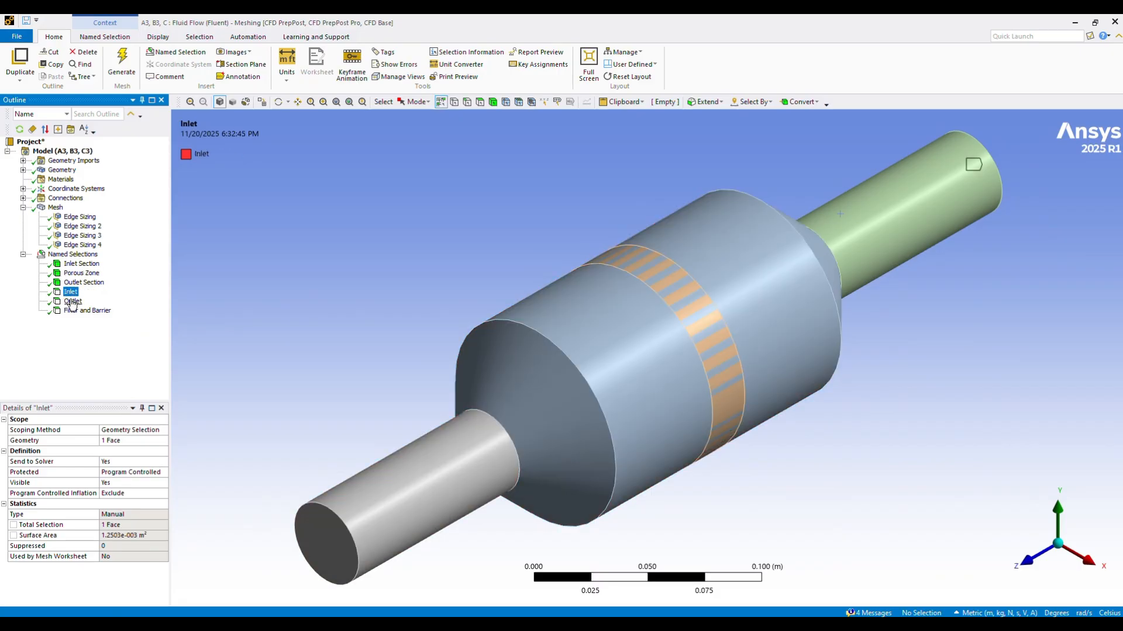
{"action": "left_click", "coordinate": [90, 312]}
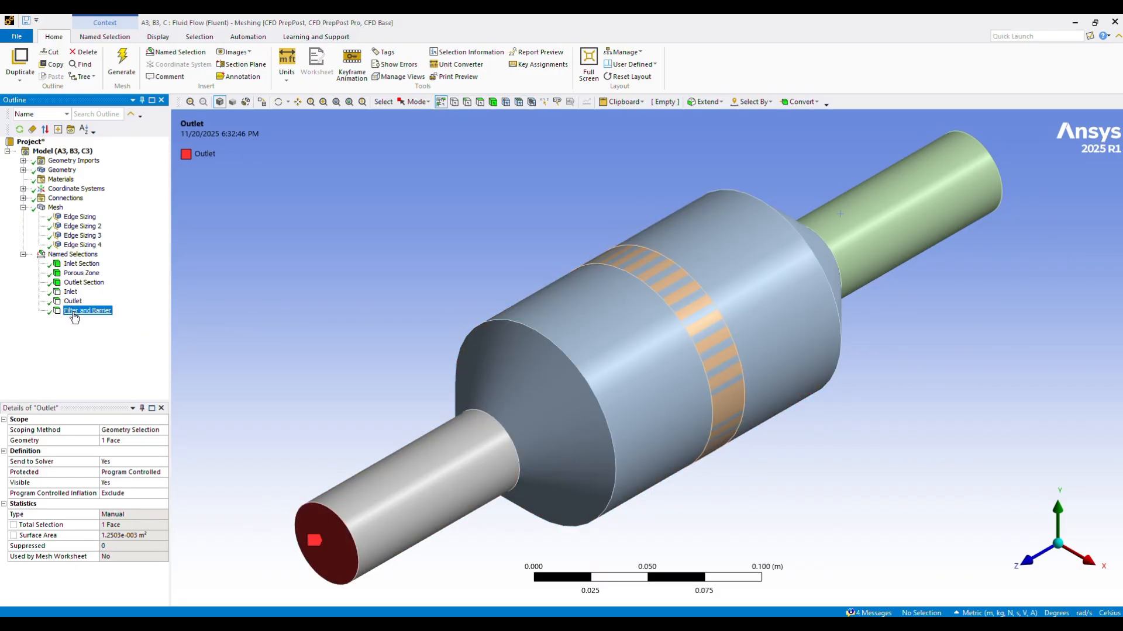
Step: Examine the scoped edges and number of divisions of all four edge sizings under the mesh
{"action": "left_click", "coordinate": [80, 224]}
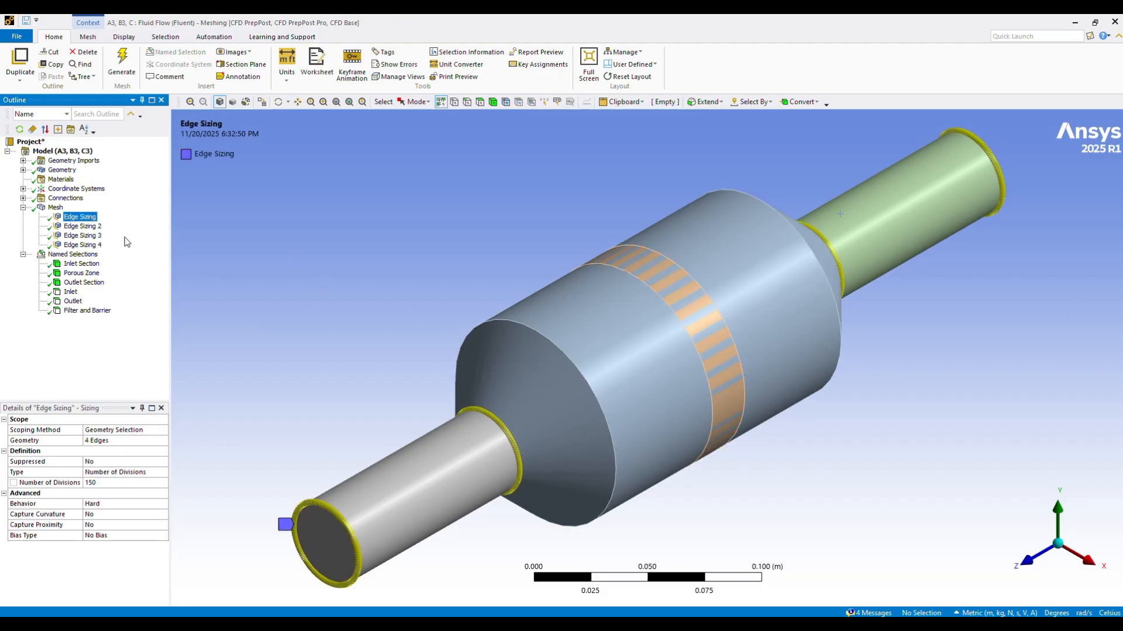
{"action": "left_click", "coordinate": [83, 227]}
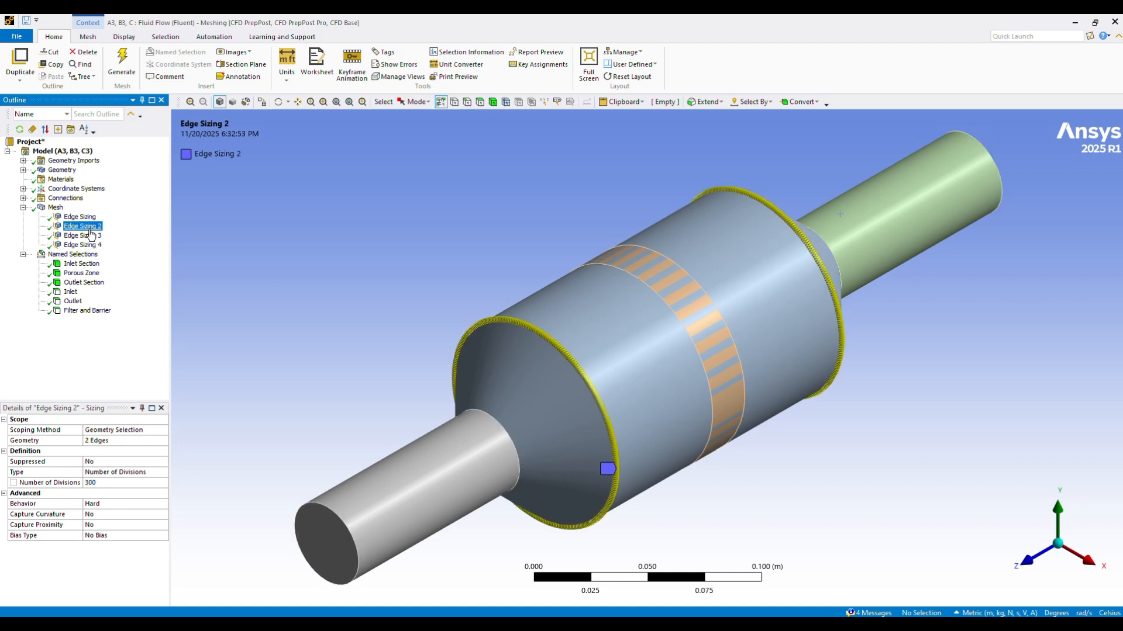
{"action": "left_click", "coordinate": [83, 236]}
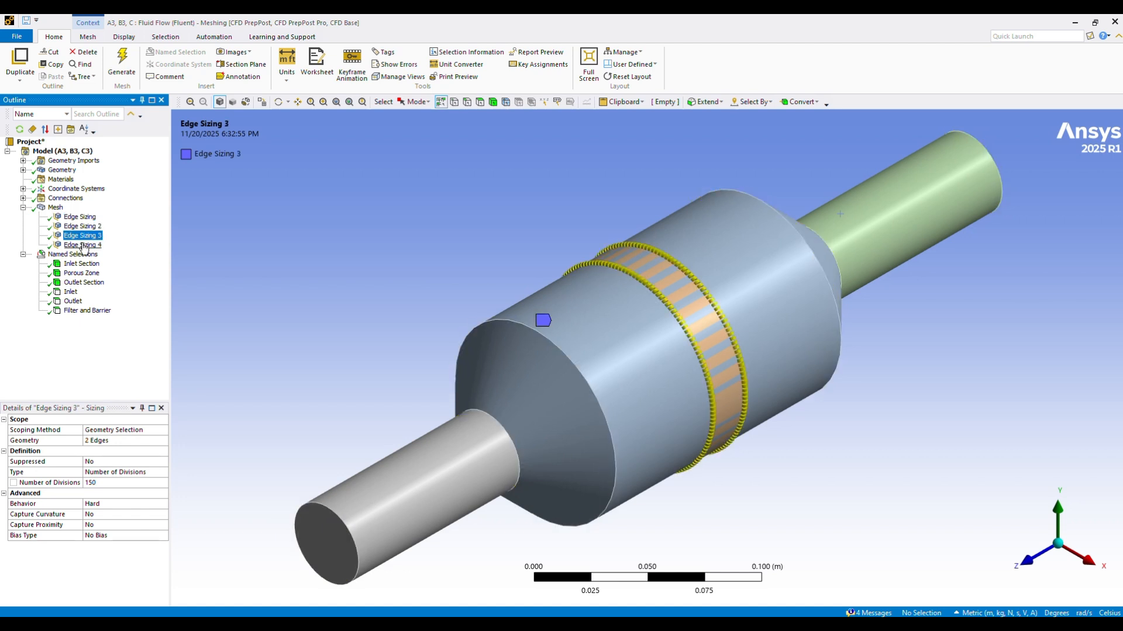
{"action": "left_click", "coordinate": [83, 245]}
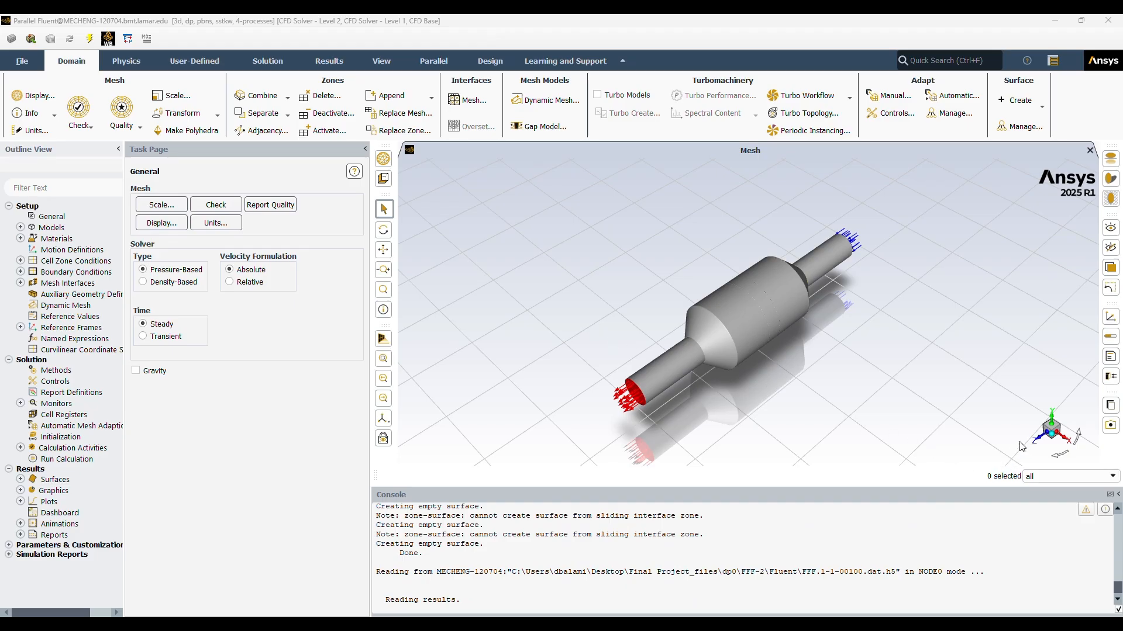
{"action": "left_click_drag", "start_coordinate": [801, 404], "coordinate": [664, 370]}
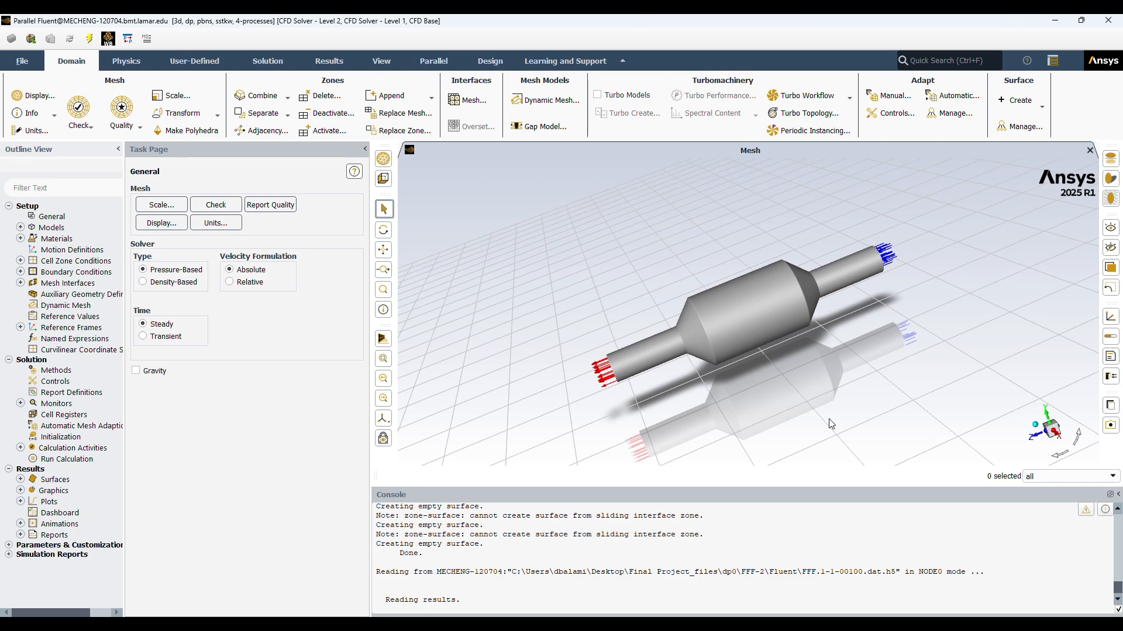
{"action": "left_click_drag", "start_coordinate": [784, 397], "coordinate": [846, 430]}
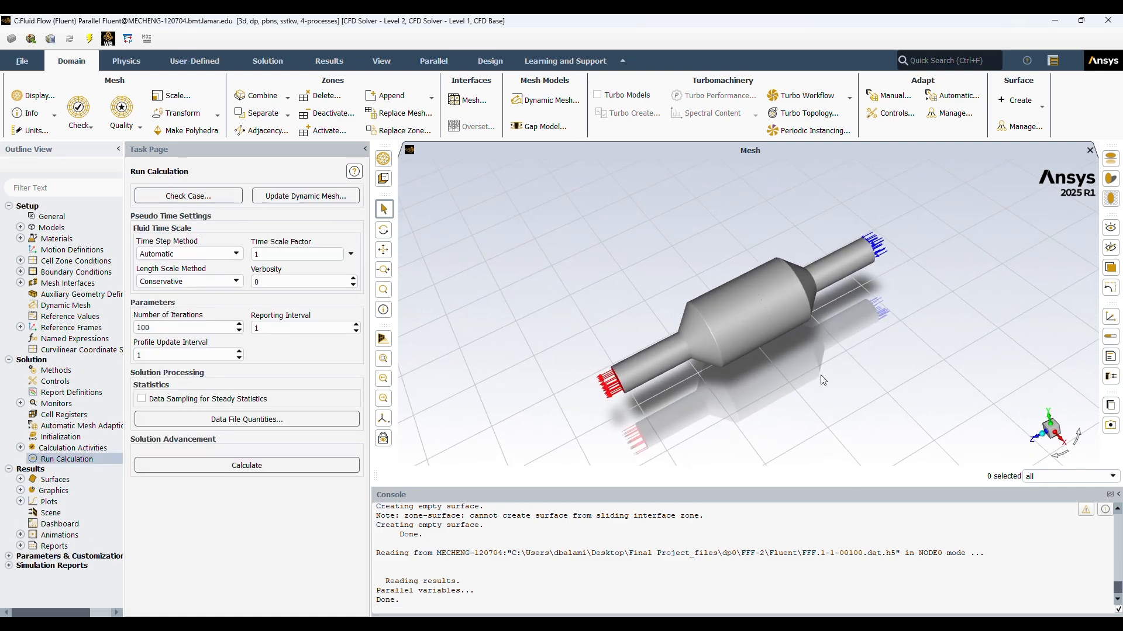
{"action": "left_click_drag", "start_coordinate": [821, 375], "coordinate": [746, 301]}
{"action": "left_click_drag", "start_coordinate": [835, 378], "coordinate": [957, 433]}
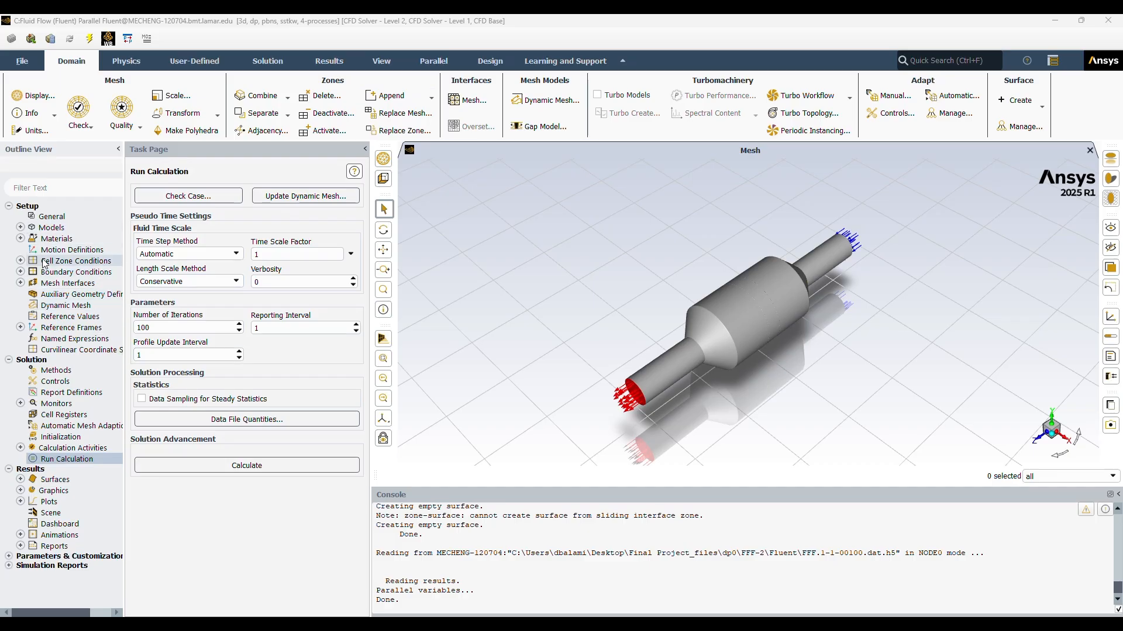
Step: Review the solution methods and open the residual monitor settings
{"action": "left_click", "coordinate": [62, 447]}
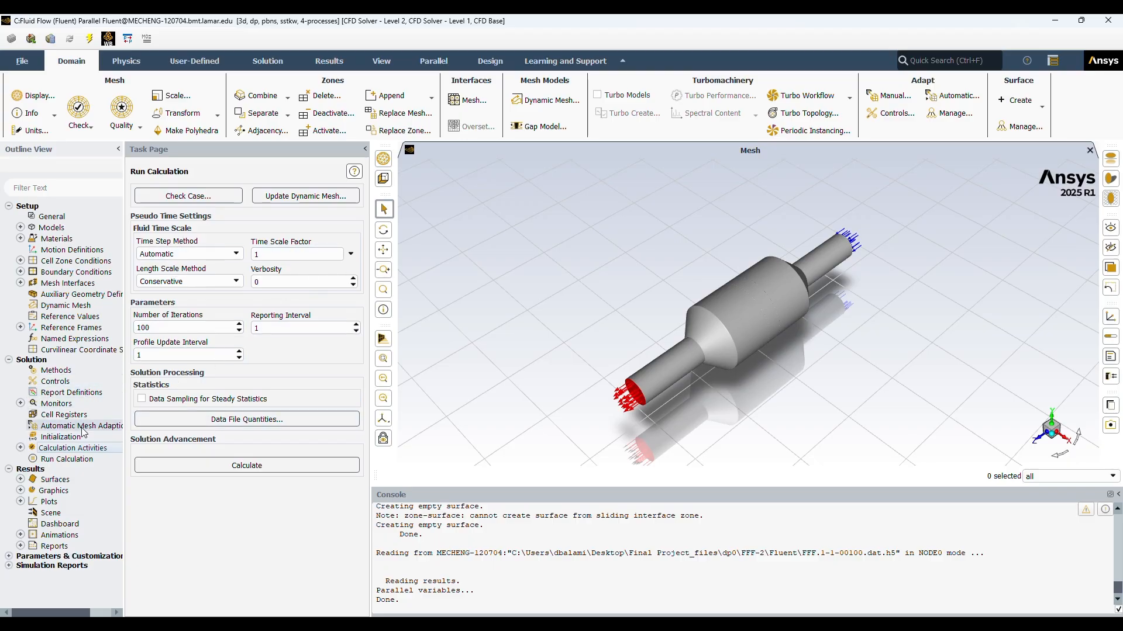
{"action": "left_click", "coordinate": [58, 371]}
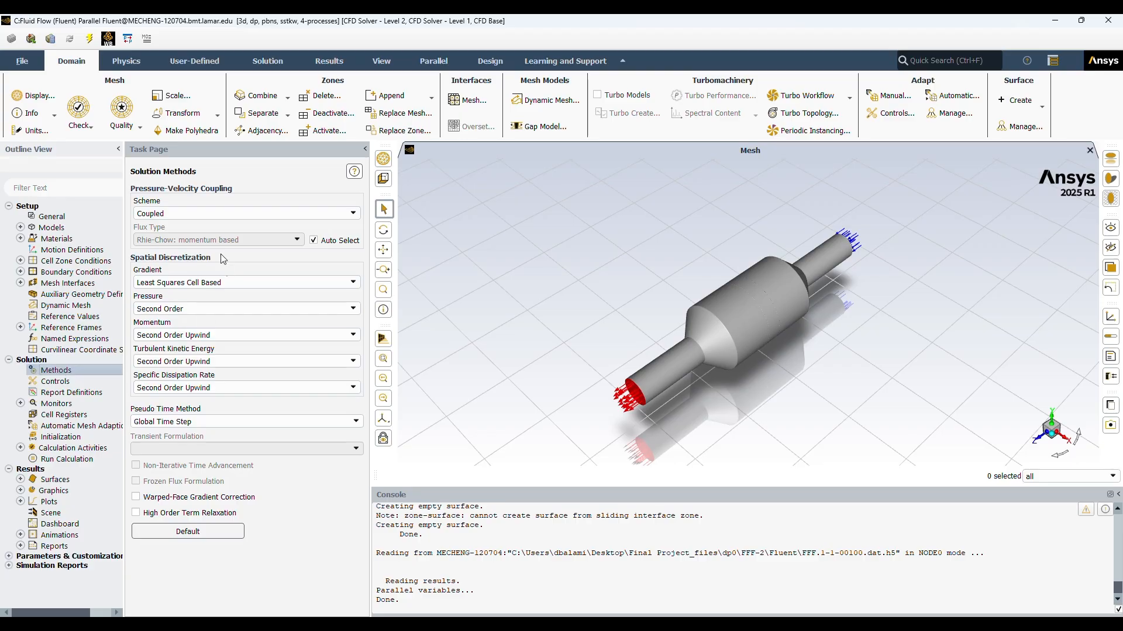
{"action": "left_click", "coordinate": [19, 405]}
{"action": "double_click", "coordinate": [73, 416]}
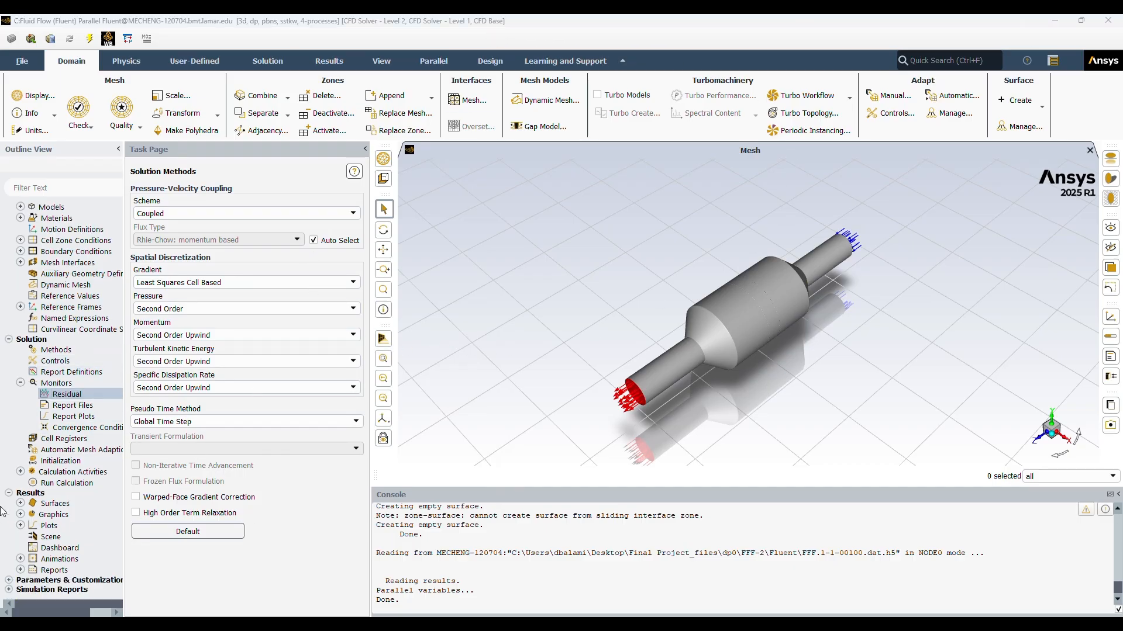
Step: Open the Surface Integrals report from the results reports and set its report type to Integral
{"action": "left_click", "coordinate": [20, 559]}
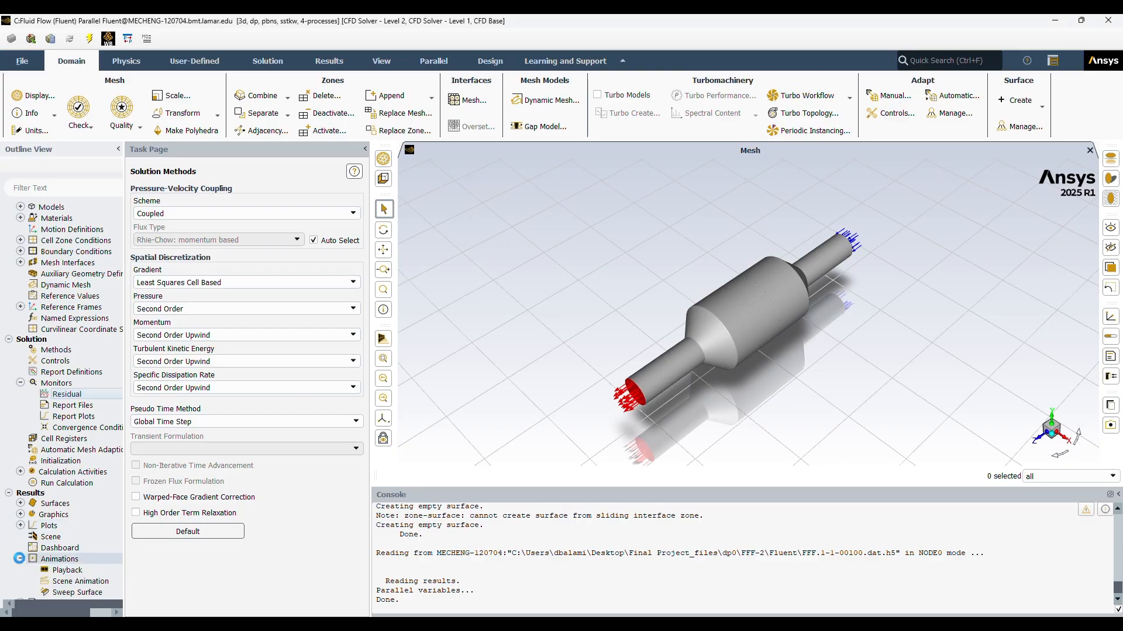
{"action": "left_click", "coordinate": [20, 560]}
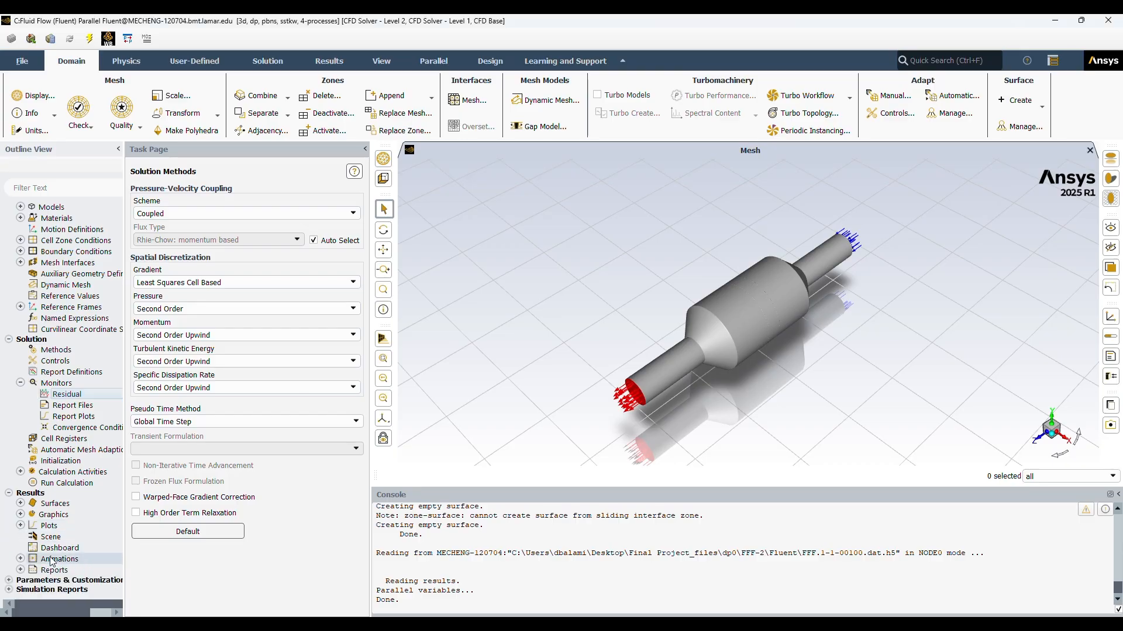
{"action": "left_click", "coordinate": [21, 570]}
{"action": "scroll", "coordinate": [64, 561], "scroll_direction": "down", "scroll_amount": 2}
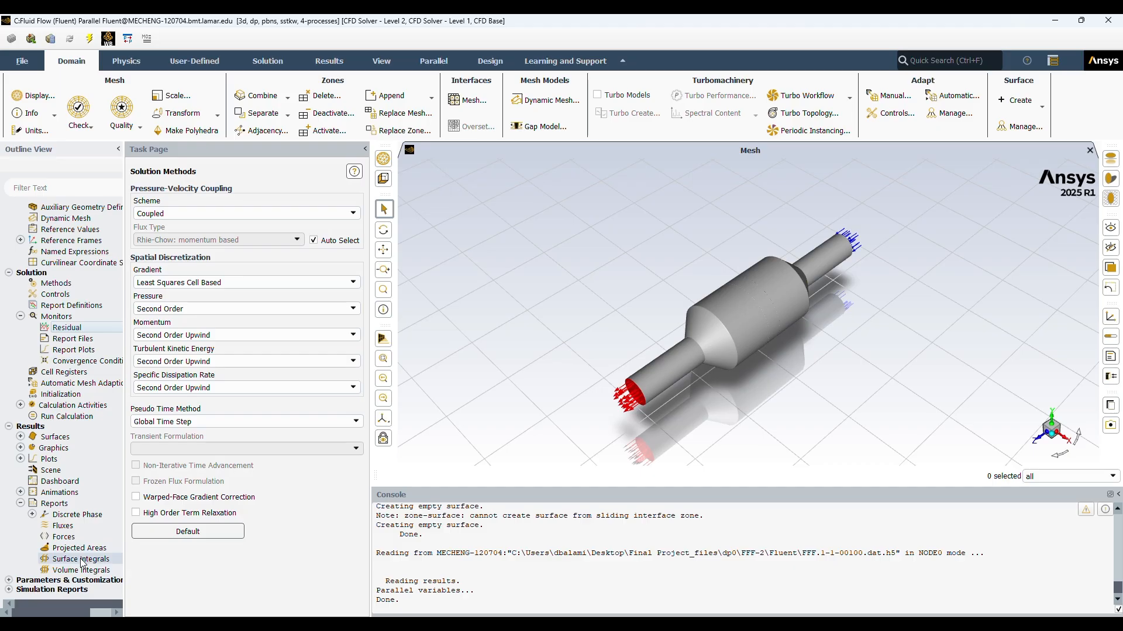
{"action": "double_click", "coordinate": [76, 559]}
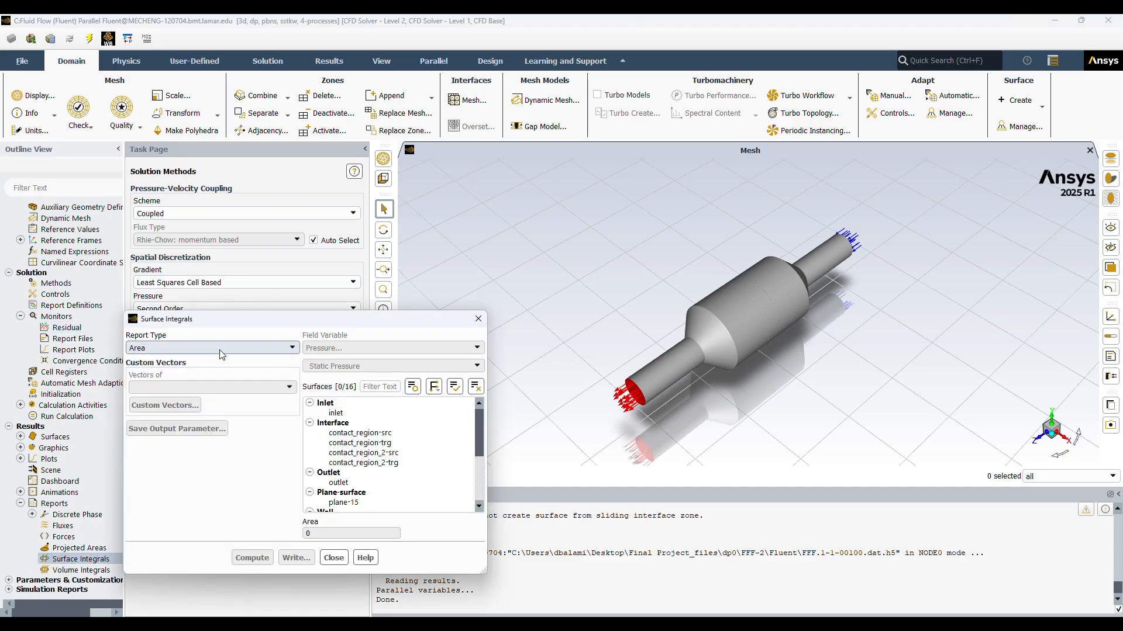
{"action": "left_click", "coordinate": [269, 350]}
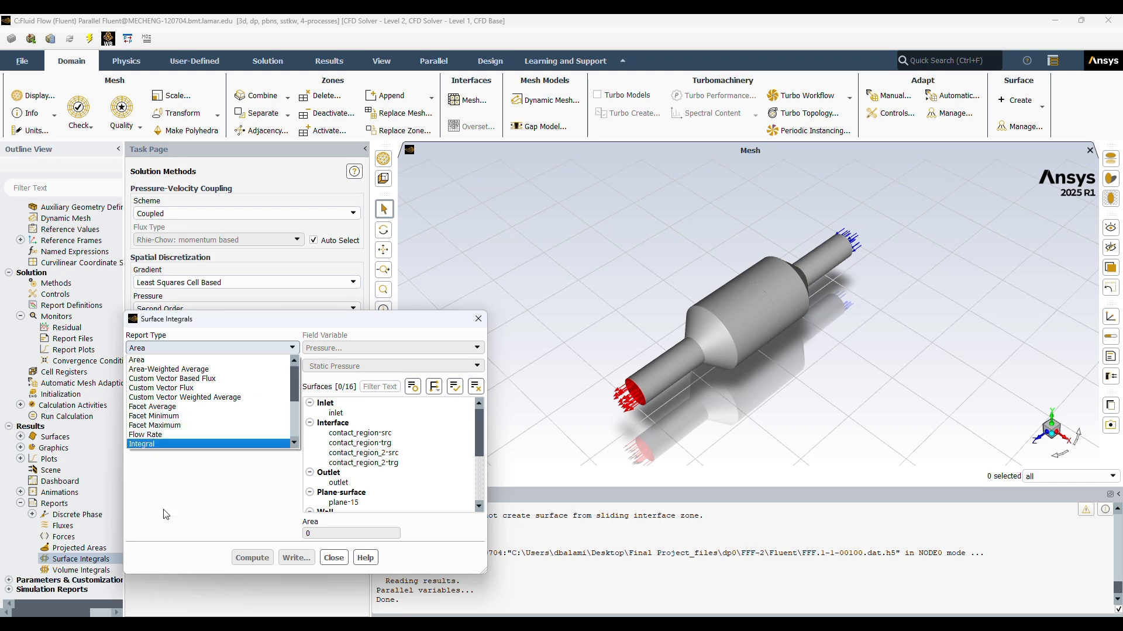
{"action": "left_click", "coordinate": [276, 349]}
{"action": "left_click", "coordinate": [276, 349]}
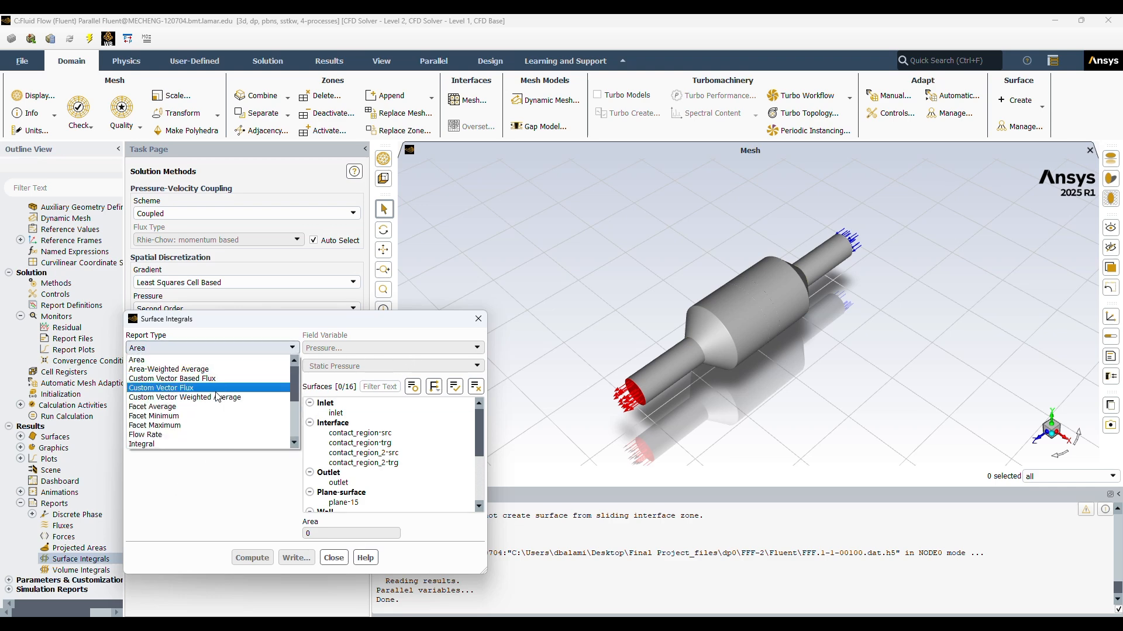
{"action": "scroll", "coordinate": [175, 397], "scroll_direction": "down", "scroll_amount": 2}
{"action": "left_click", "coordinate": [160, 390]}
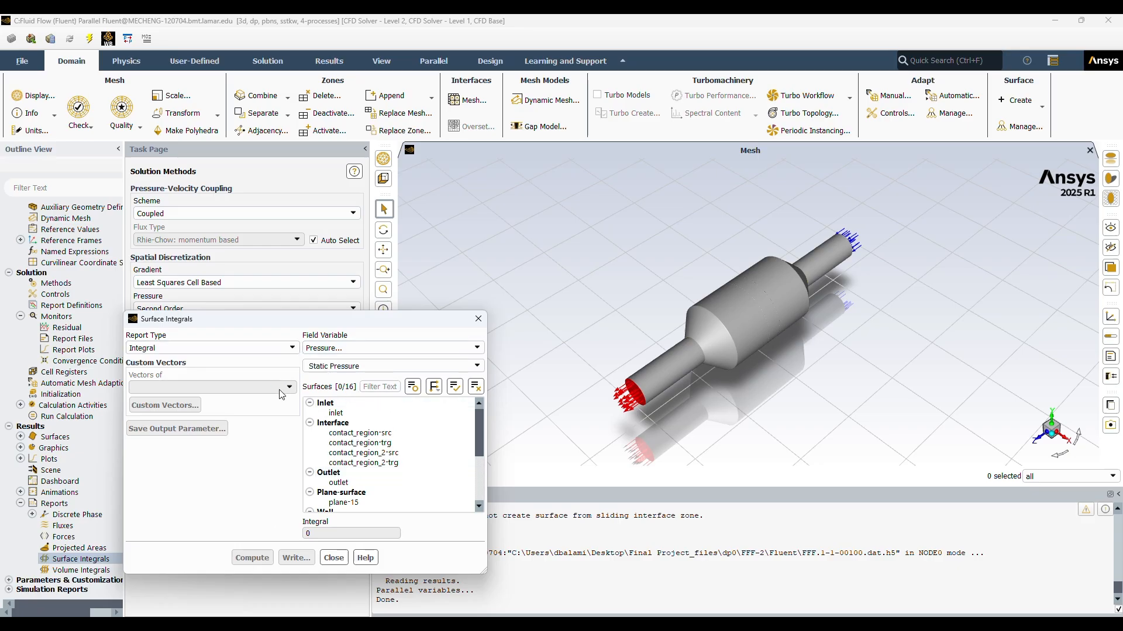
Step: Compute the integral of Static Pressure over the inlet, outlet and all wall surfaces
{"action": "left_click", "coordinate": [360, 366]}
{"action": "left_click", "coordinate": [478, 366]}
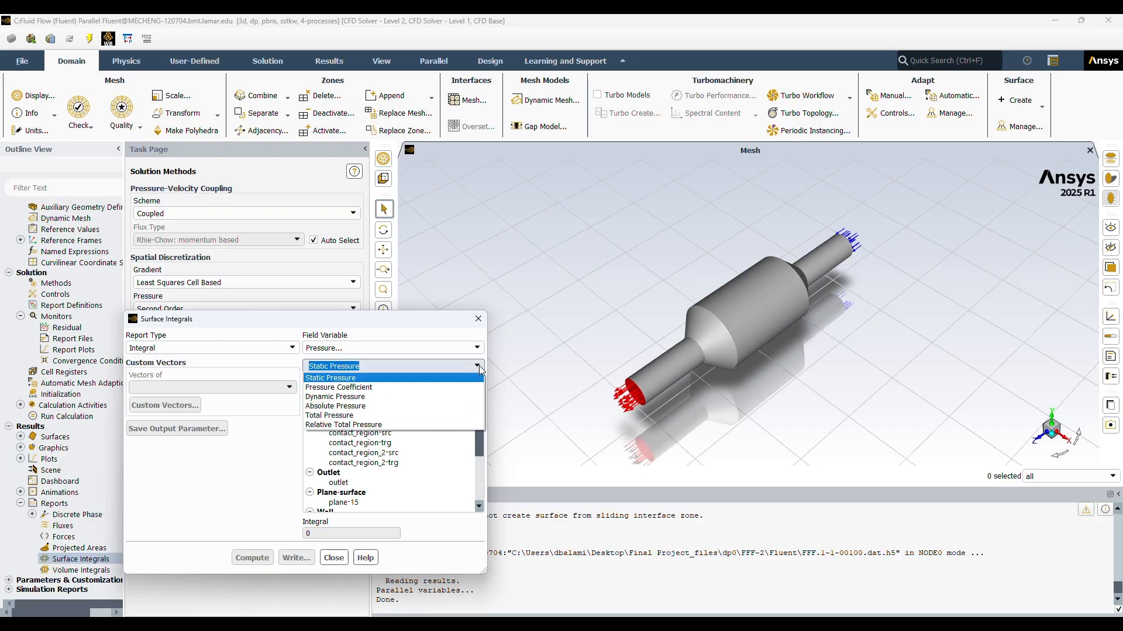
{"action": "left_click", "coordinate": [470, 350]}
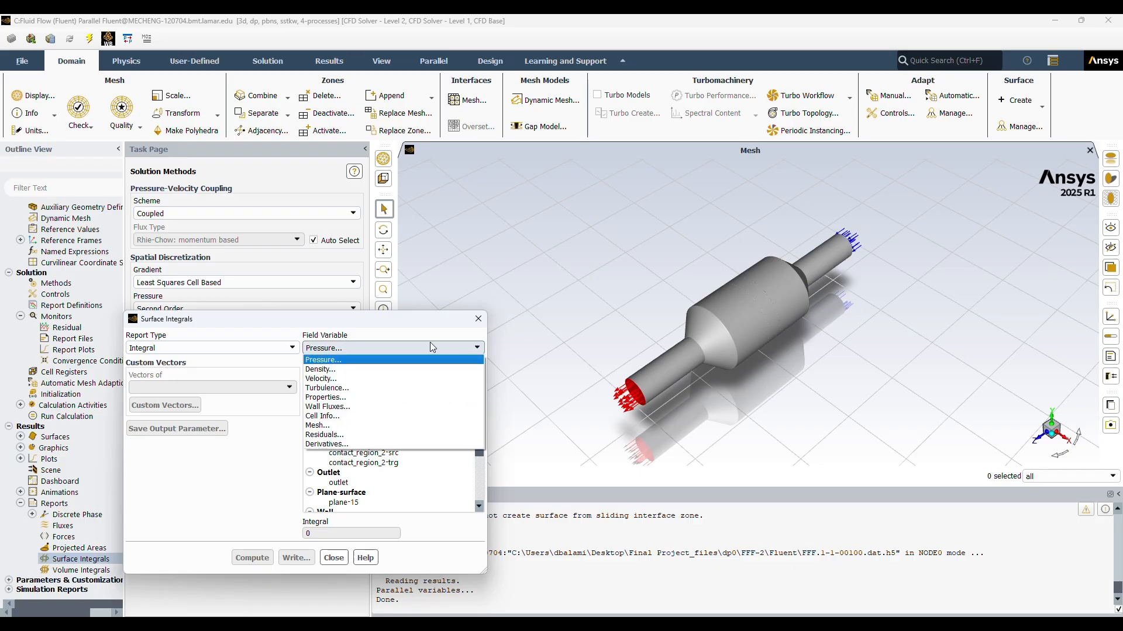
{"action": "left_click", "coordinate": [331, 365]}
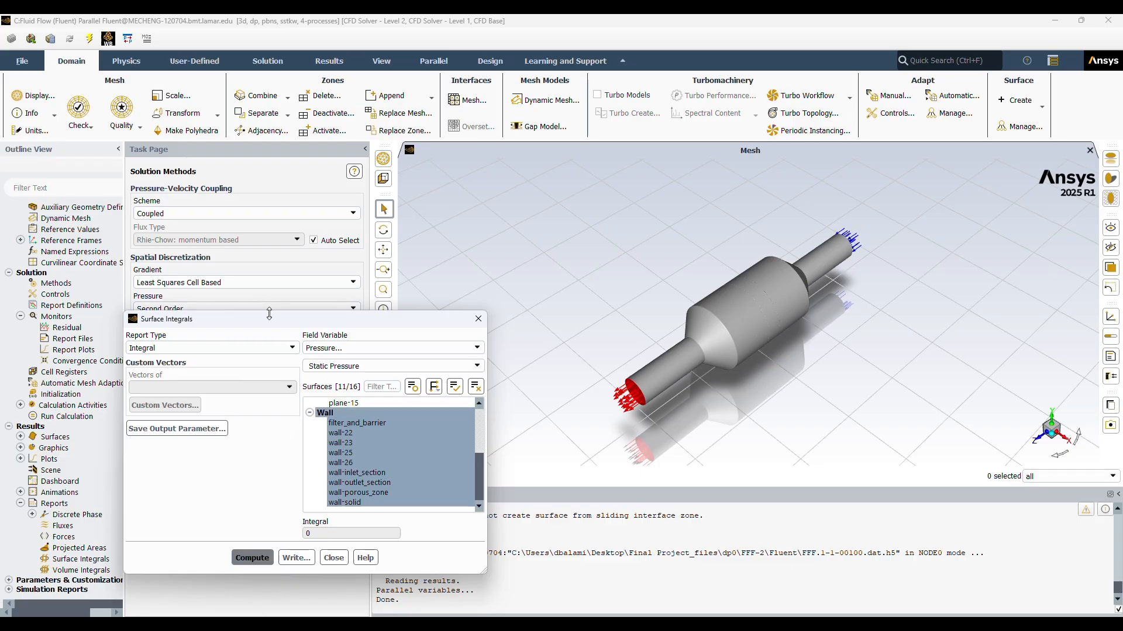
{"action": "left_click_drag", "start_coordinate": [260, 320], "coordinate": [161, 164]}
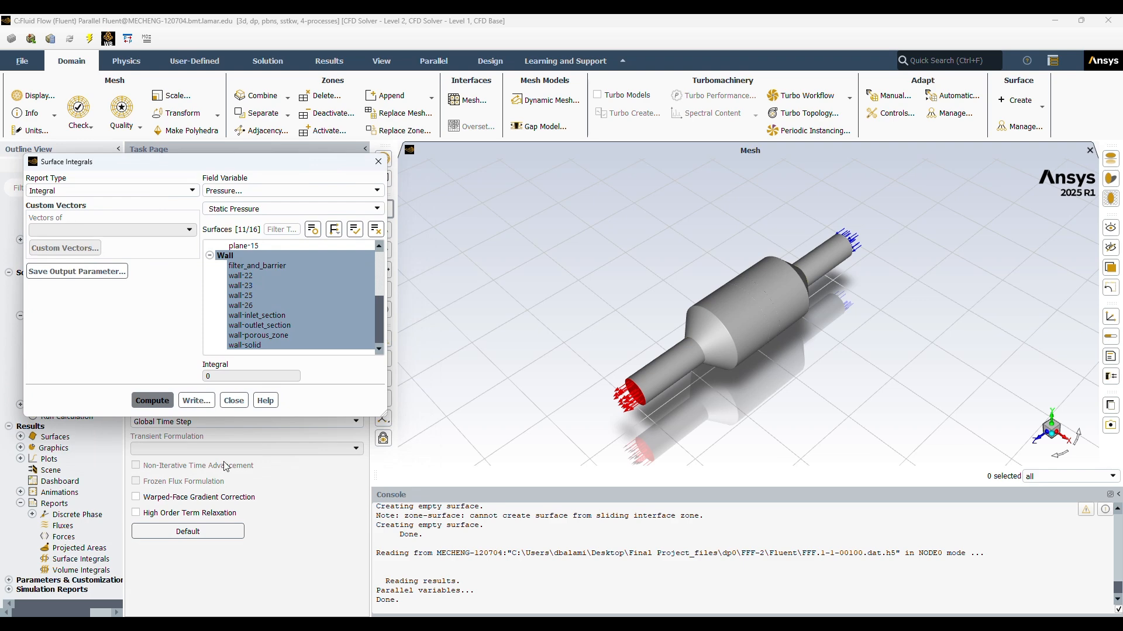
{"action": "left_click", "coordinate": [152, 402]}
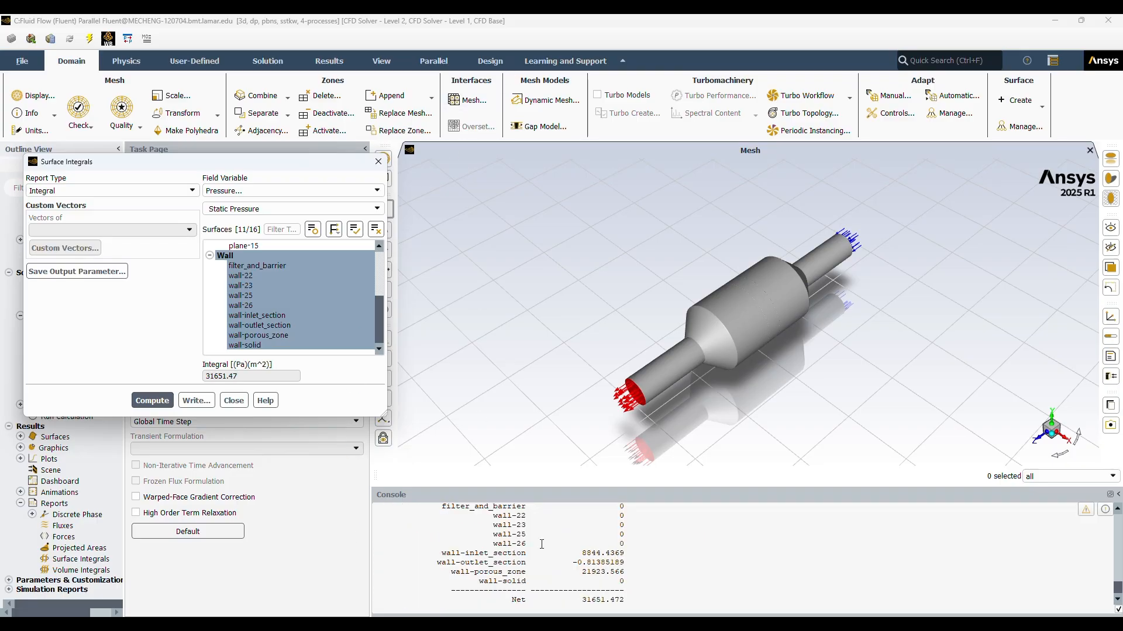
Step: Examine the static pressure integrals listed per surface and the net value in the console
{"action": "scroll", "coordinate": [583, 554], "scroll_direction": "up", "scroll_amount": 4}
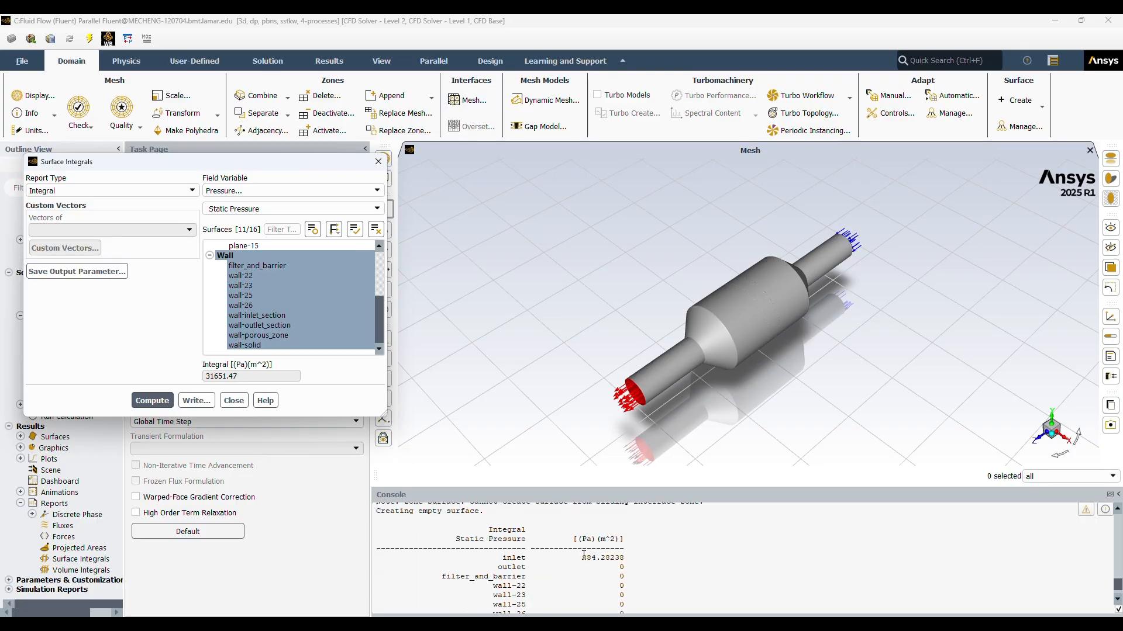
{"action": "scroll", "coordinate": [584, 555], "scroll_direction": "down", "scroll_amount": 2}
{"action": "scroll", "coordinate": [574, 546], "scroll_direction": "down", "scroll_amount": 2}
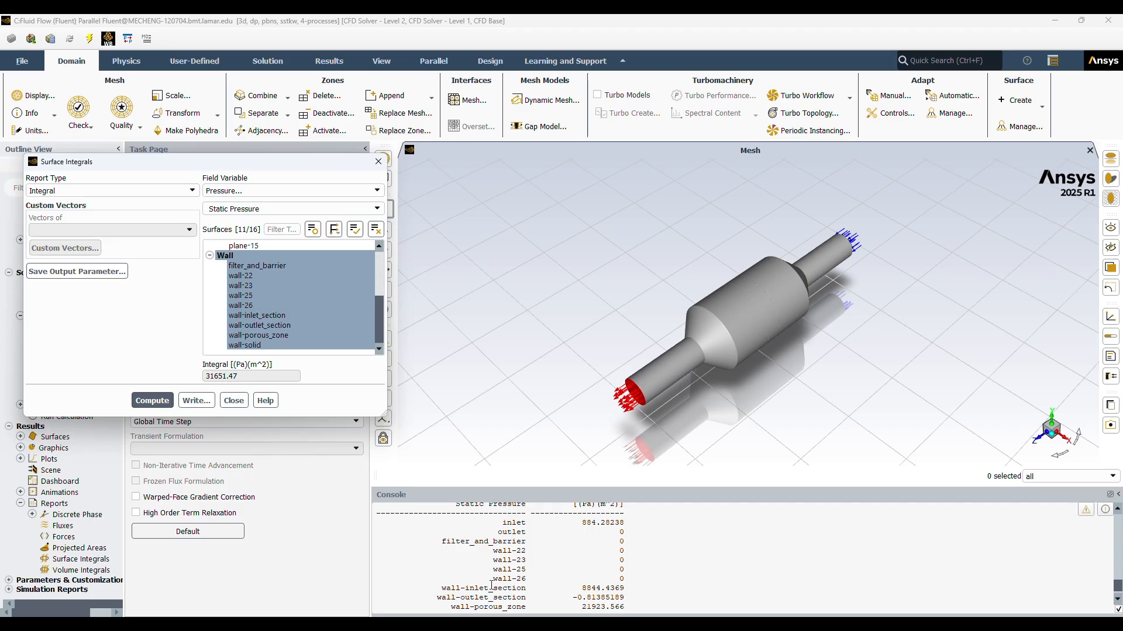
{"action": "scroll", "coordinate": [619, 548], "scroll_direction": "down", "scroll_amount": 2}
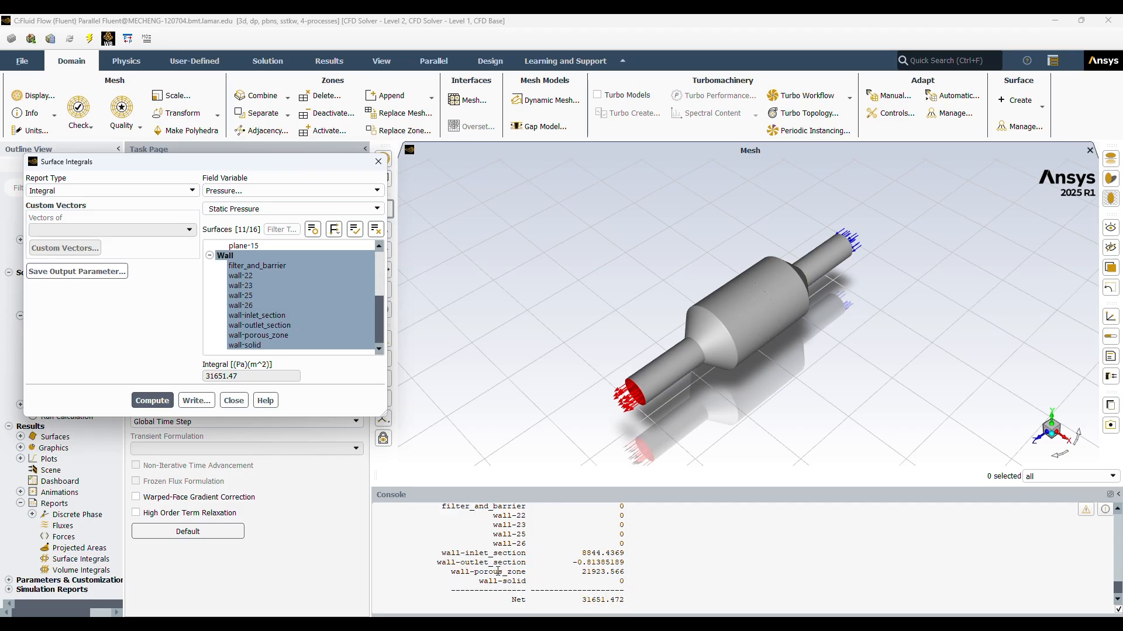
{"action": "scroll", "coordinate": [557, 573], "scroll_direction": "down", "scroll_amount": 1}
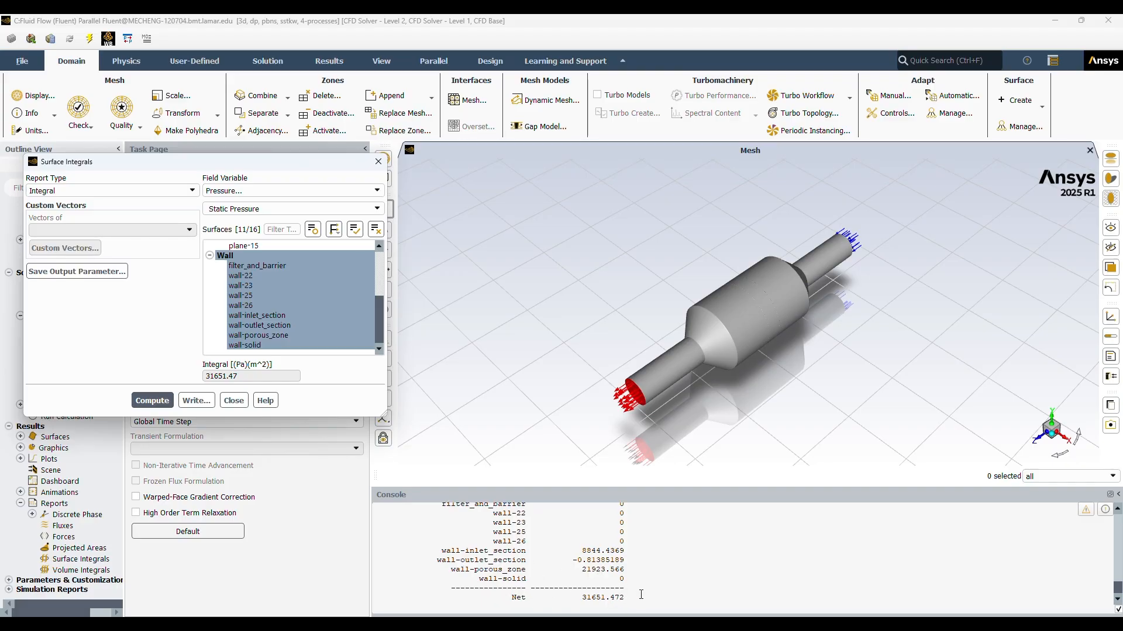
{"action": "scroll", "coordinate": [641, 595], "scroll_direction": "up", "scroll_amount": 2}
{"action": "scroll", "coordinate": [640, 595], "scroll_direction": "up", "scroll_amount": 2}
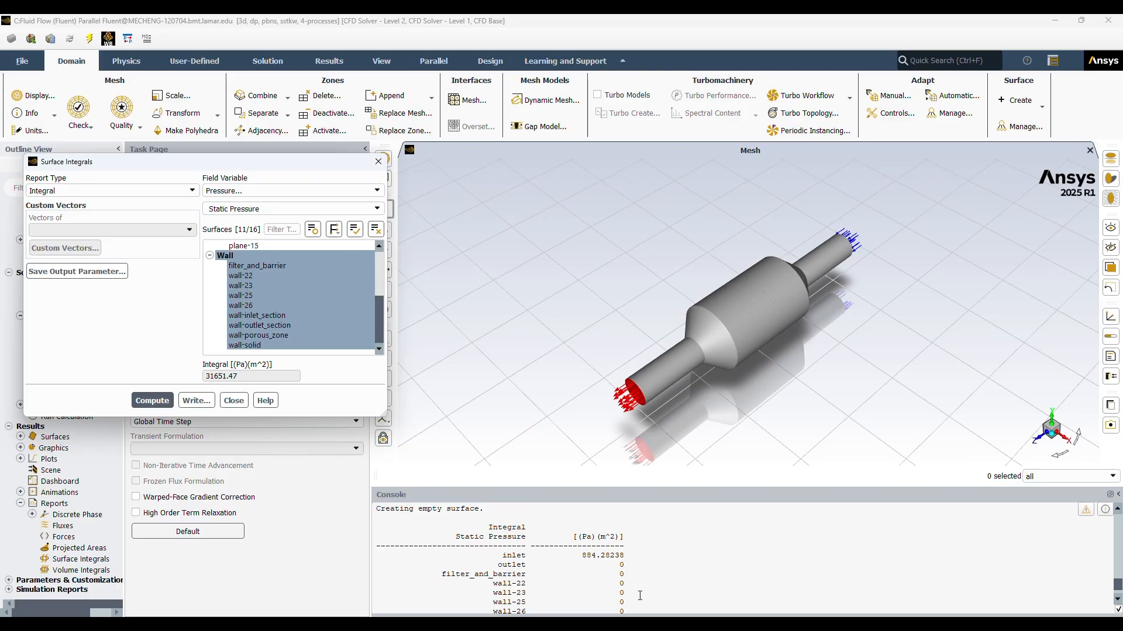
{"action": "scroll", "coordinate": [592, 539], "scroll_direction": "down", "scroll_amount": 4}
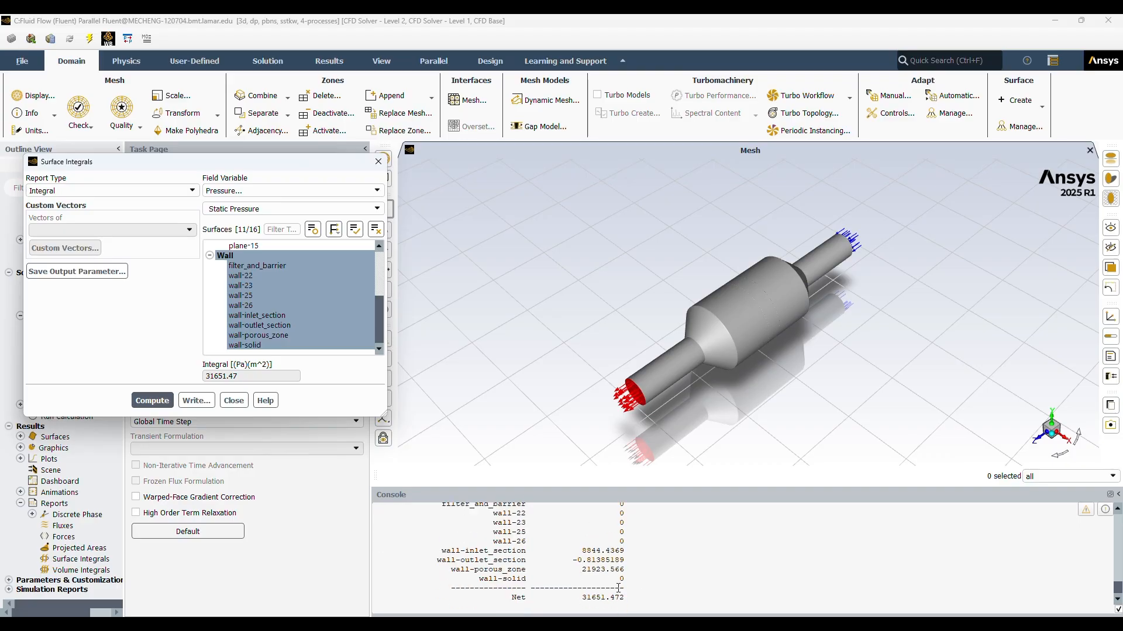
Step: Compute the integral of Velocity Magnitude over the same surfaces and review the per-surface listing in the console
{"action": "left_click", "coordinate": [328, 190]}
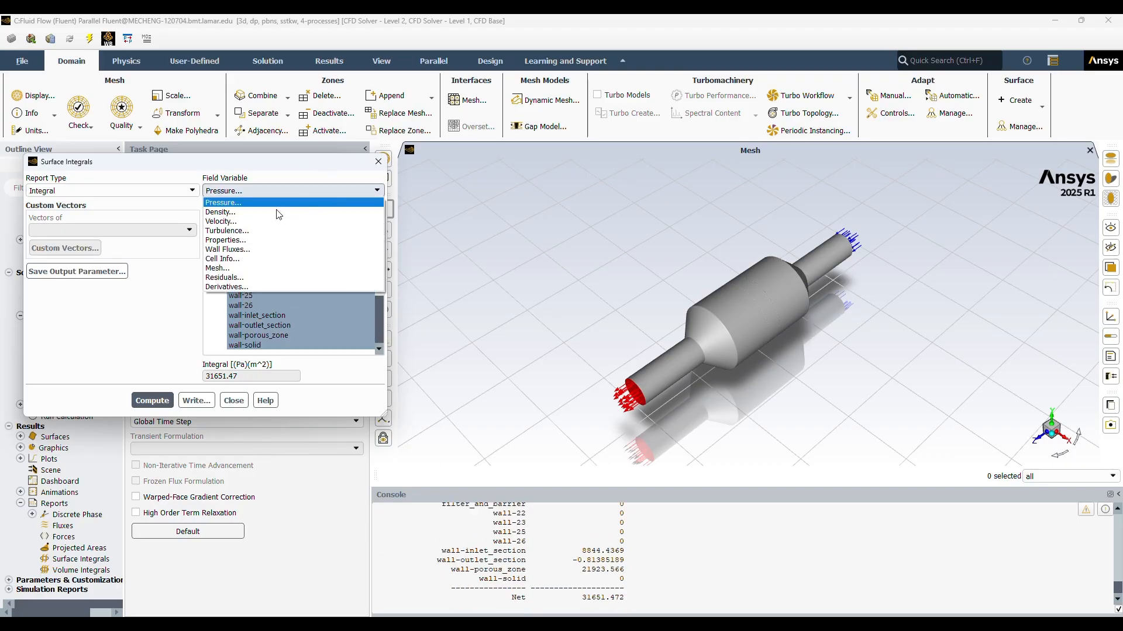
{"action": "left_click", "coordinate": [247, 222]}
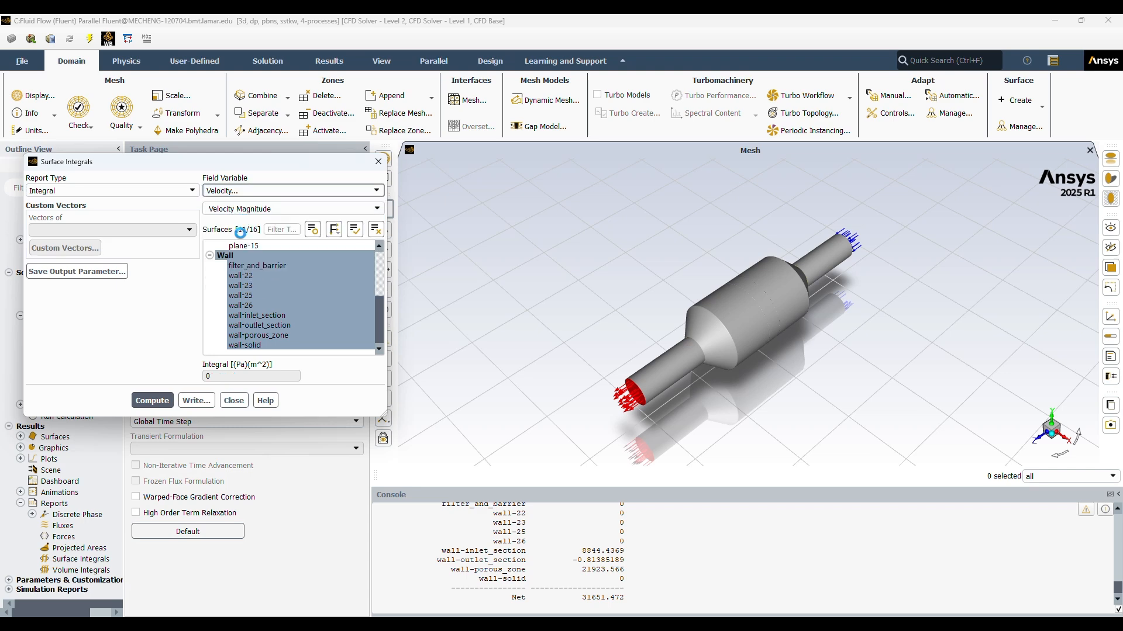
{"action": "left_click", "coordinate": [158, 402]}
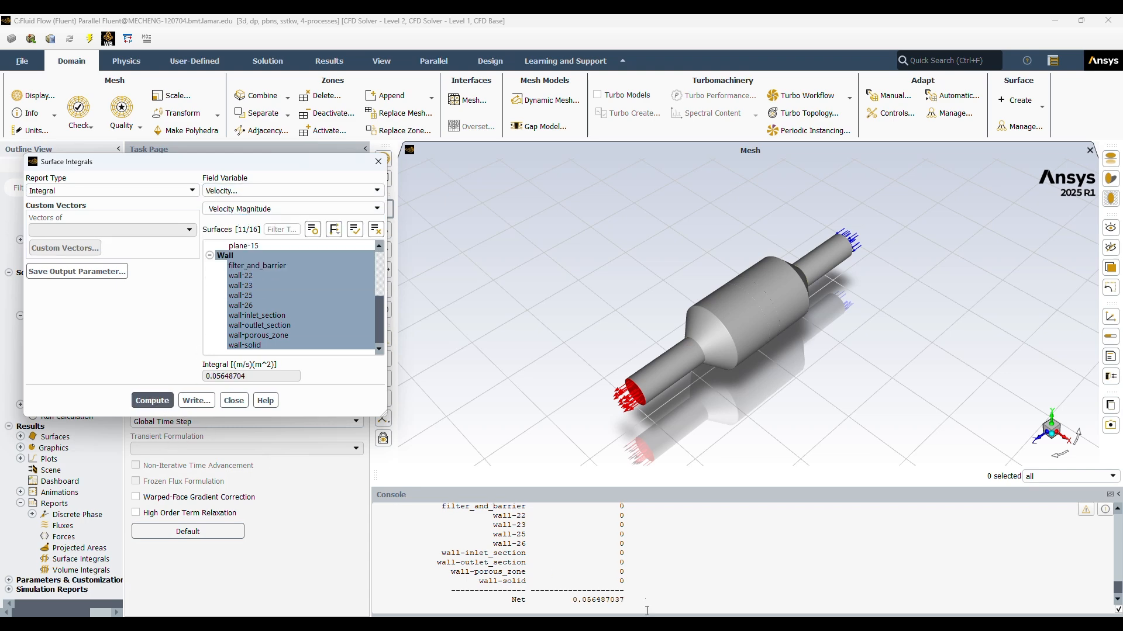
{"action": "scroll", "coordinate": [626, 574], "scroll_direction": "up", "scroll_amount": 1}
{"action": "scroll", "coordinate": [626, 574], "scroll_direction": "up", "scroll_amount": 1}
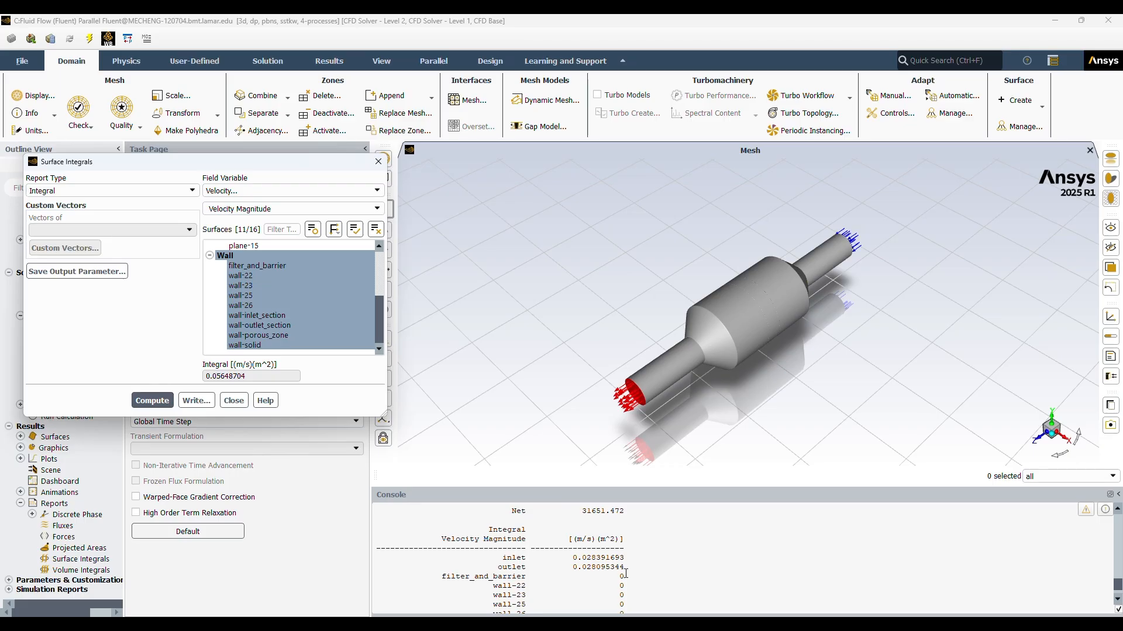
{"action": "scroll", "coordinate": [625, 574], "scroll_direction": "down", "scroll_amount": 1}
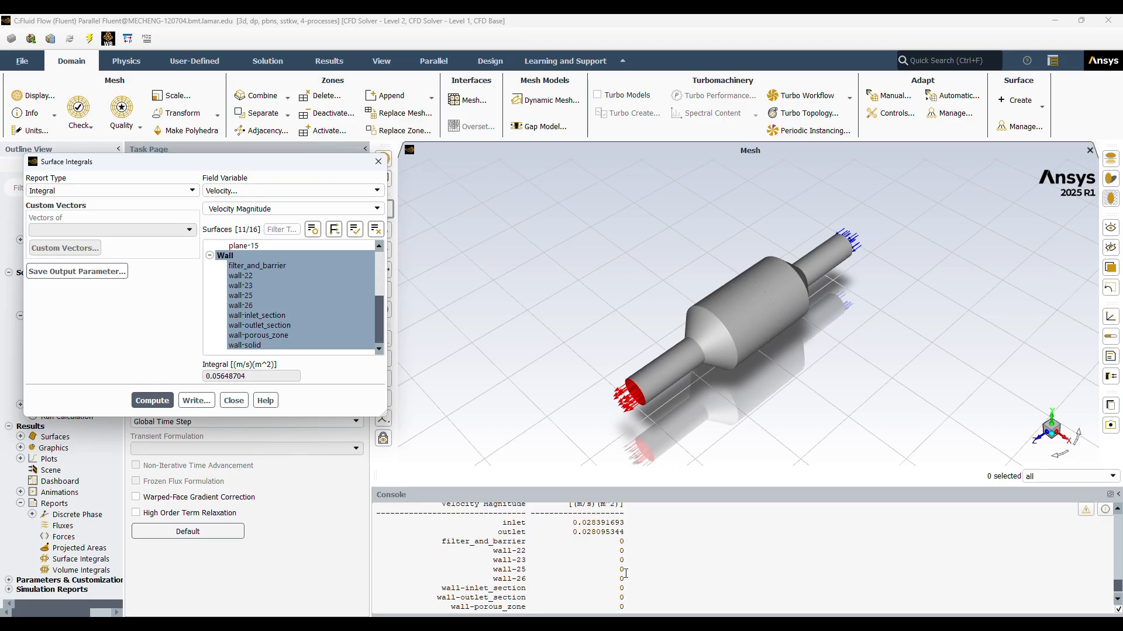
{"action": "scroll", "coordinate": [626, 573], "scroll_direction": "down", "scroll_amount": 1}
{"action": "scroll", "coordinate": [626, 573], "scroll_direction": "up", "scroll_amount": 1}
{"action": "scroll", "coordinate": [625, 574], "scroll_direction": "down", "scroll_amount": 1}
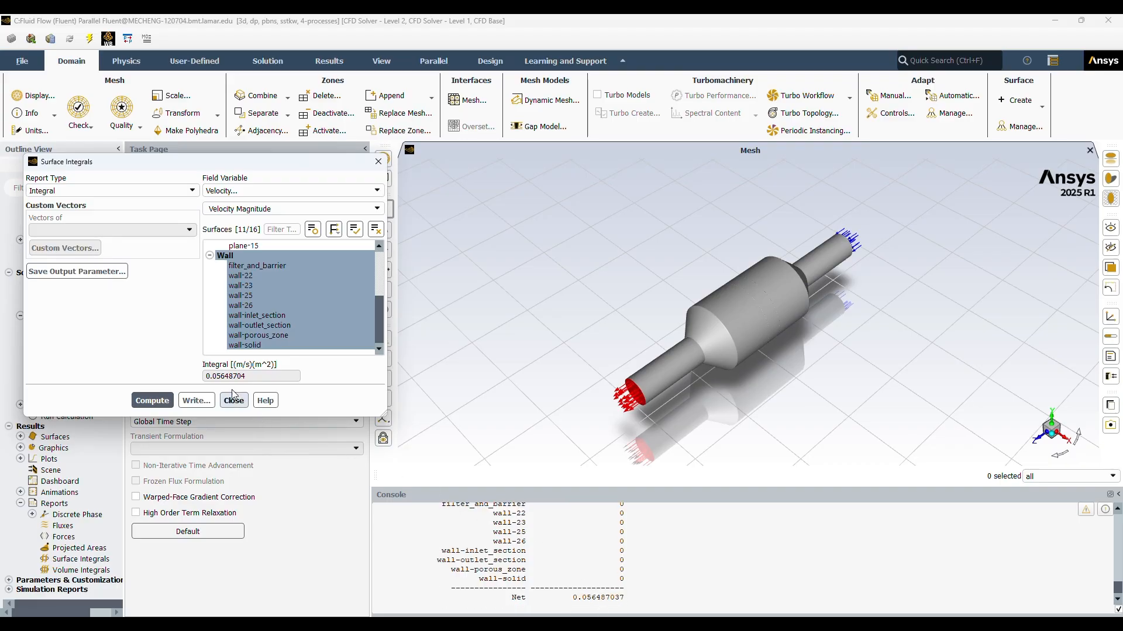
Step: Compute the integral of Turbulent Kinetic Energy (k) over the selected surfaces and review its console listing
{"action": "left_click", "coordinate": [299, 197]}
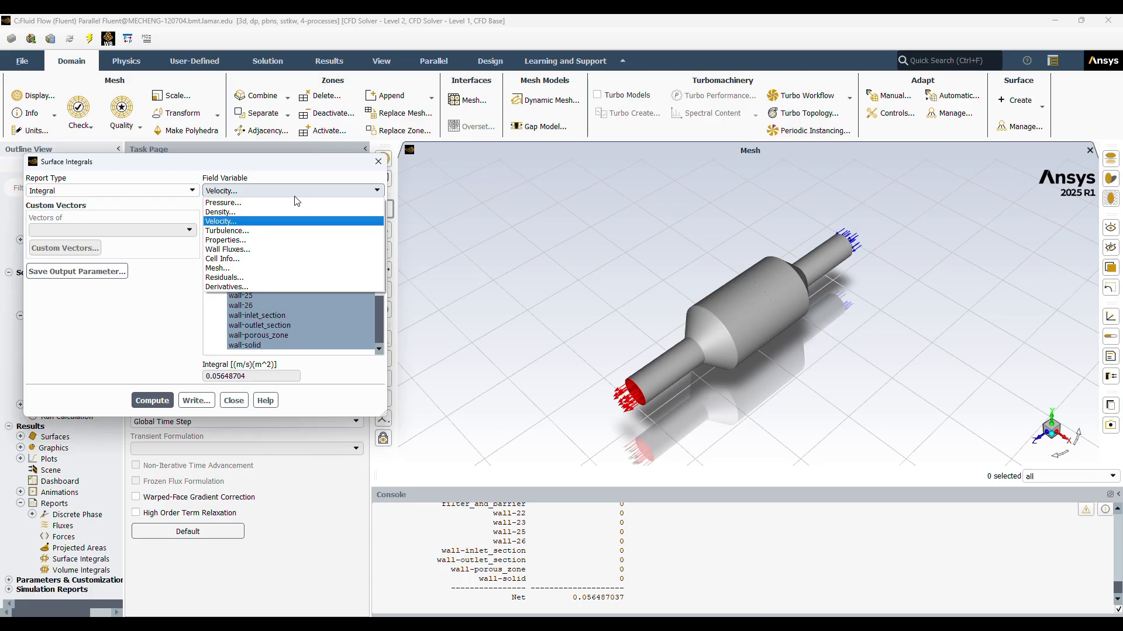
{"action": "left_click", "coordinate": [255, 236]}
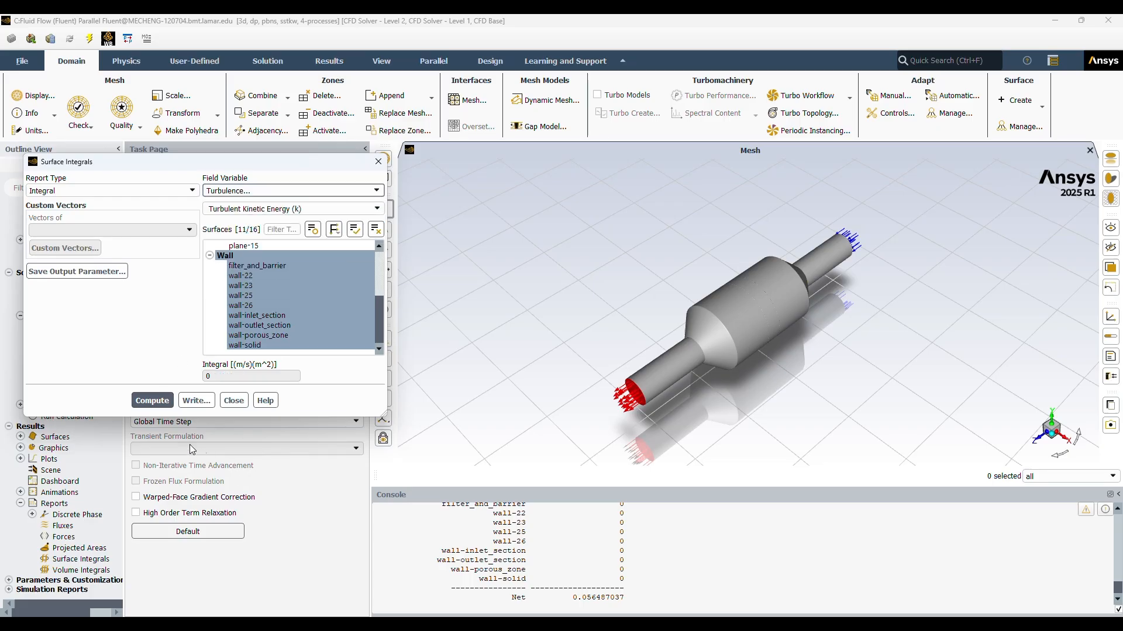
{"action": "left_click", "coordinate": [156, 405]}
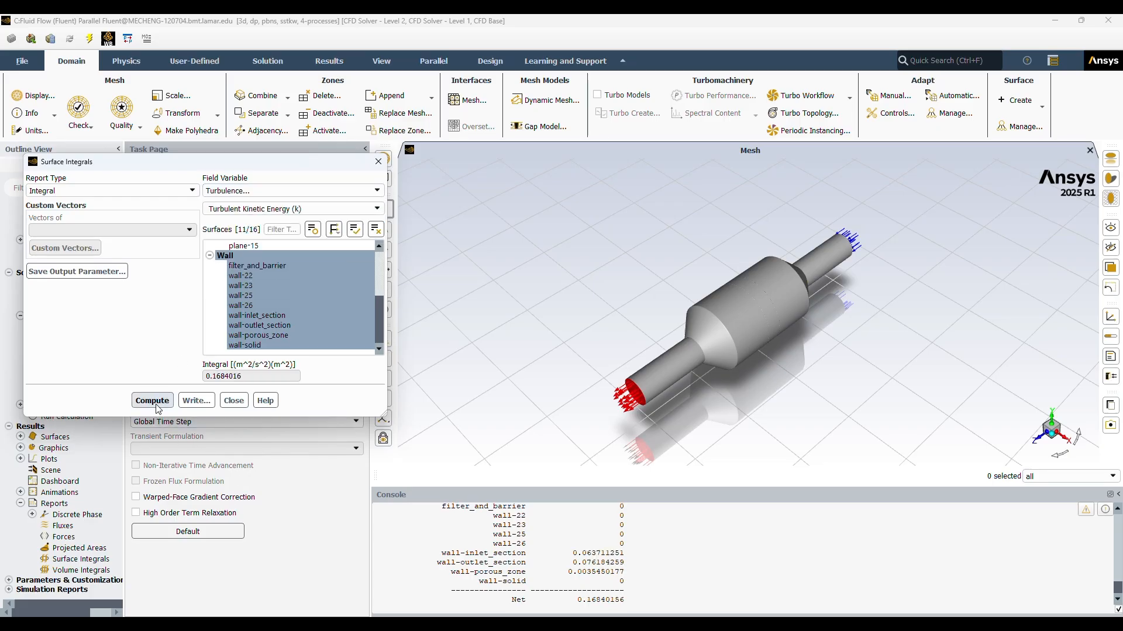
{"action": "scroll", "coordinate": [668, 579], "scroll_direction": "up", "scroll_amount": 1}
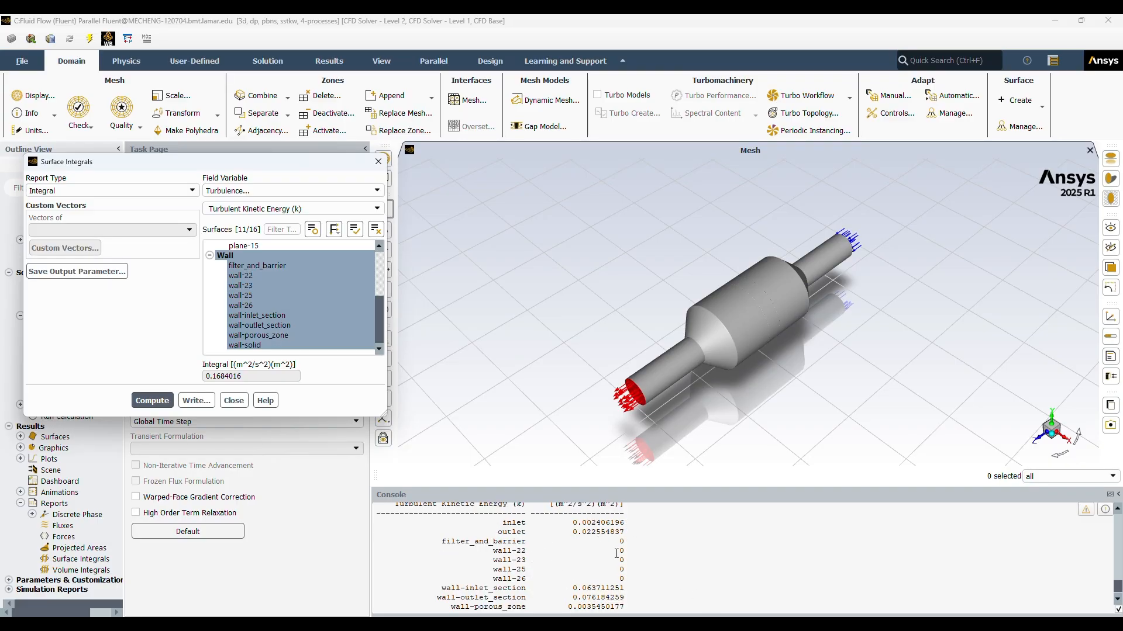
{"action": "scroll", "coordinate": [617, 554], "scroll_direction": "down", "scroll_amount": 1}
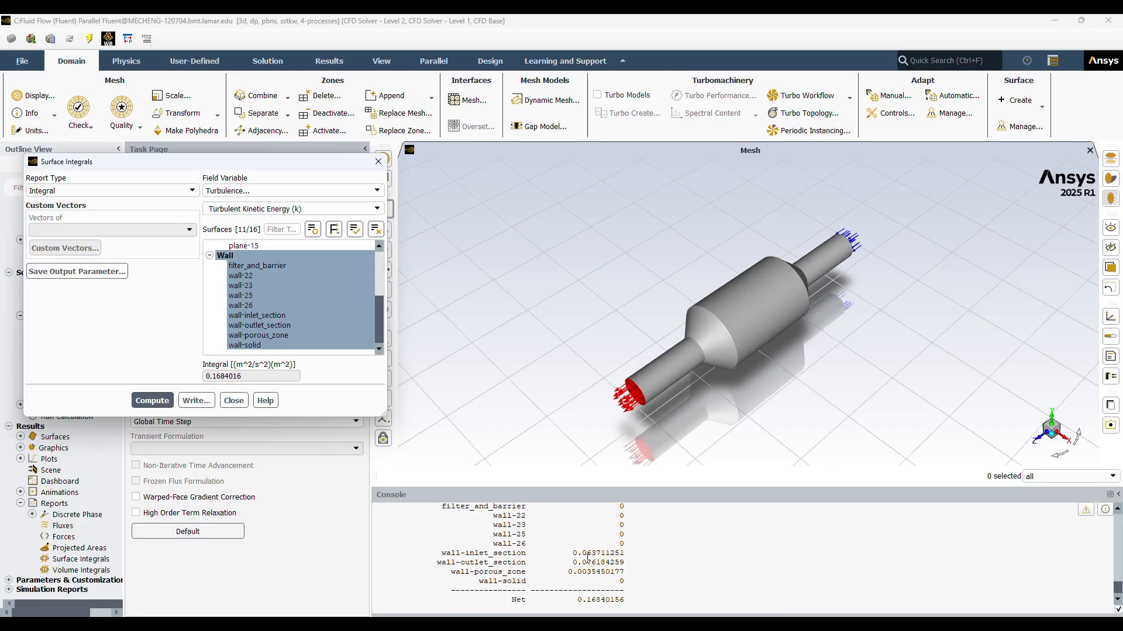
{"action": "scroll", "coordinate": [591, 588], "scroll_direction": "down", "scroll_amount": 1}
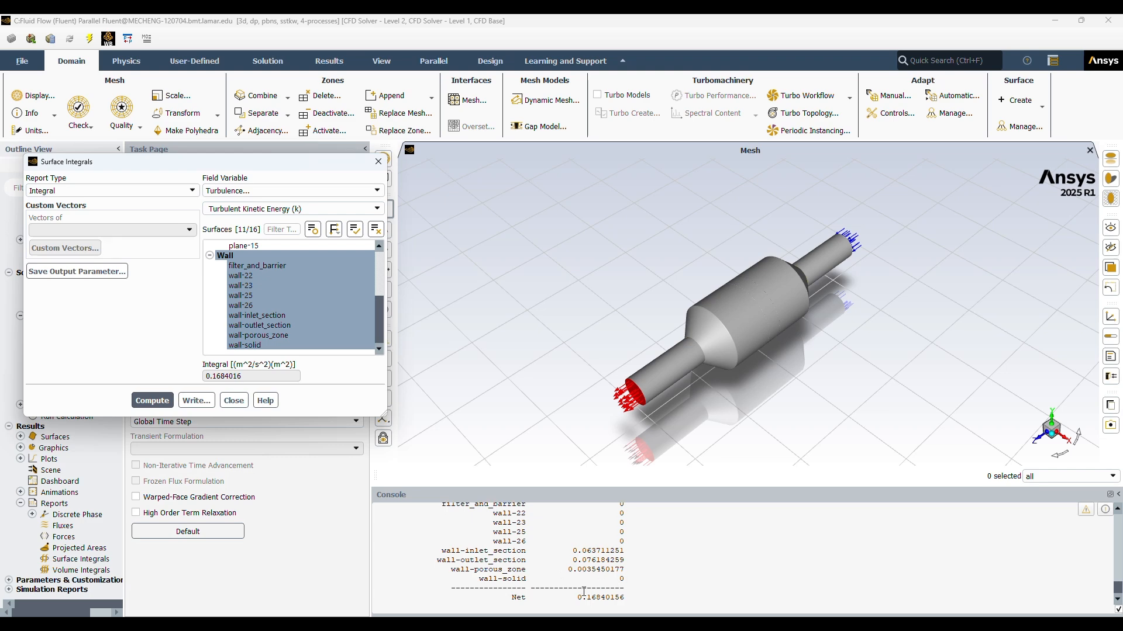
{"action": "scroll", "coordinate": [611, 574], "scroll_direction": "up", "scroll_amount": 2}
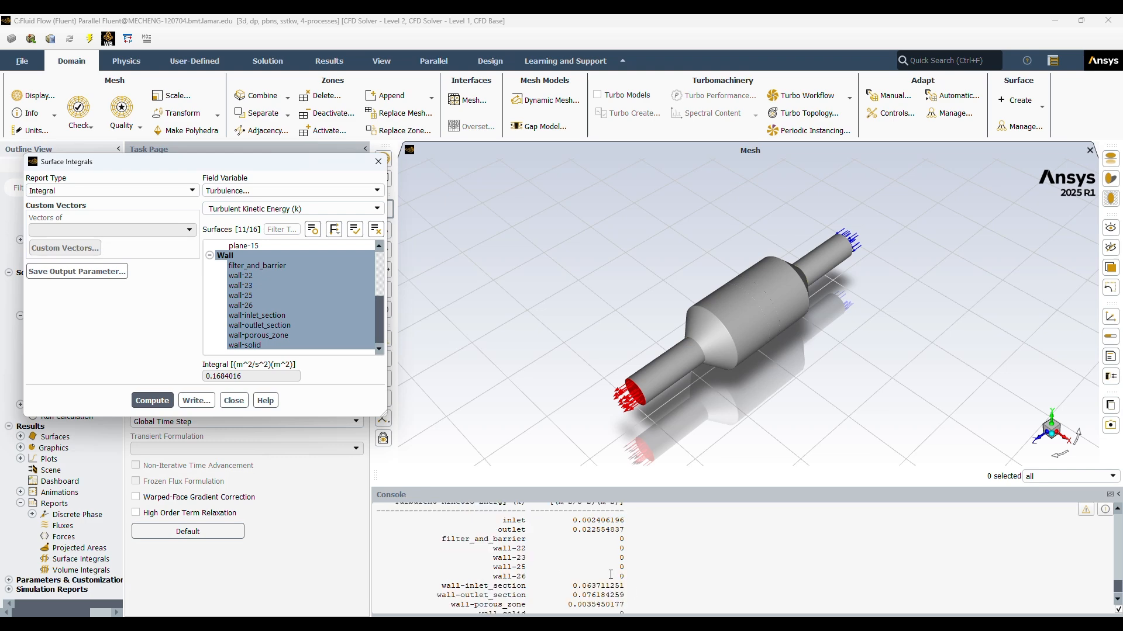
{"action": "scroll", "coordinate": [611, 575], "scroll_direction": "down", "scroll_amount": 1}
{"action": "scroll", "coordinate": [611, 575], "scroll_direction": "up", "scroll_amount": 1}
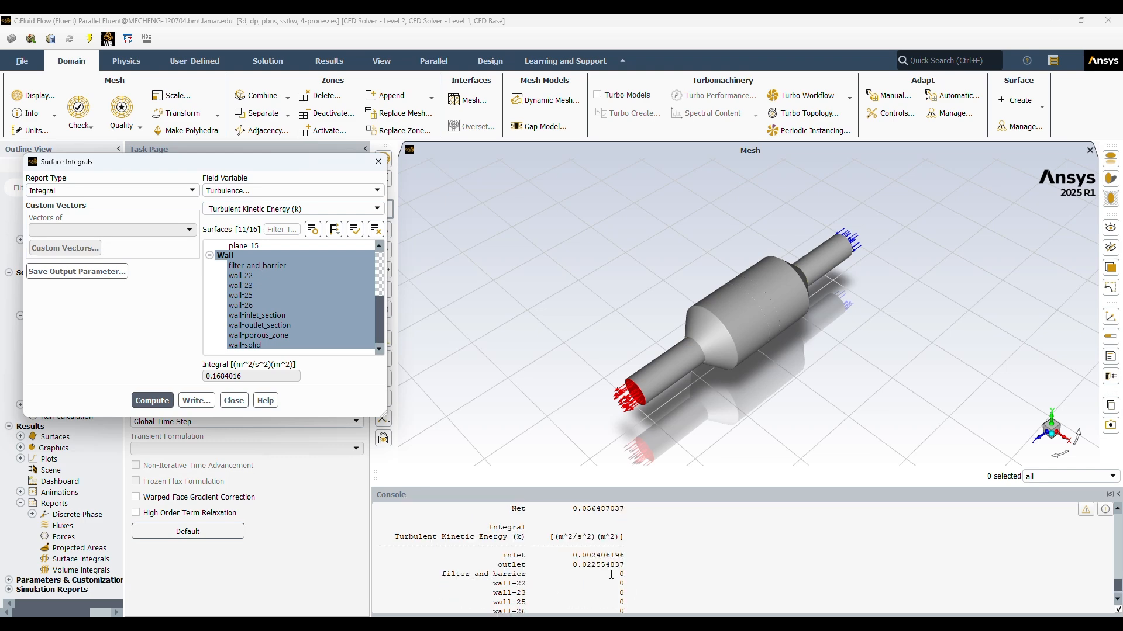
{"action": "scroll", "coordinate": [611, 574], "scroll_direction": "down", "scroll_amount": 3}
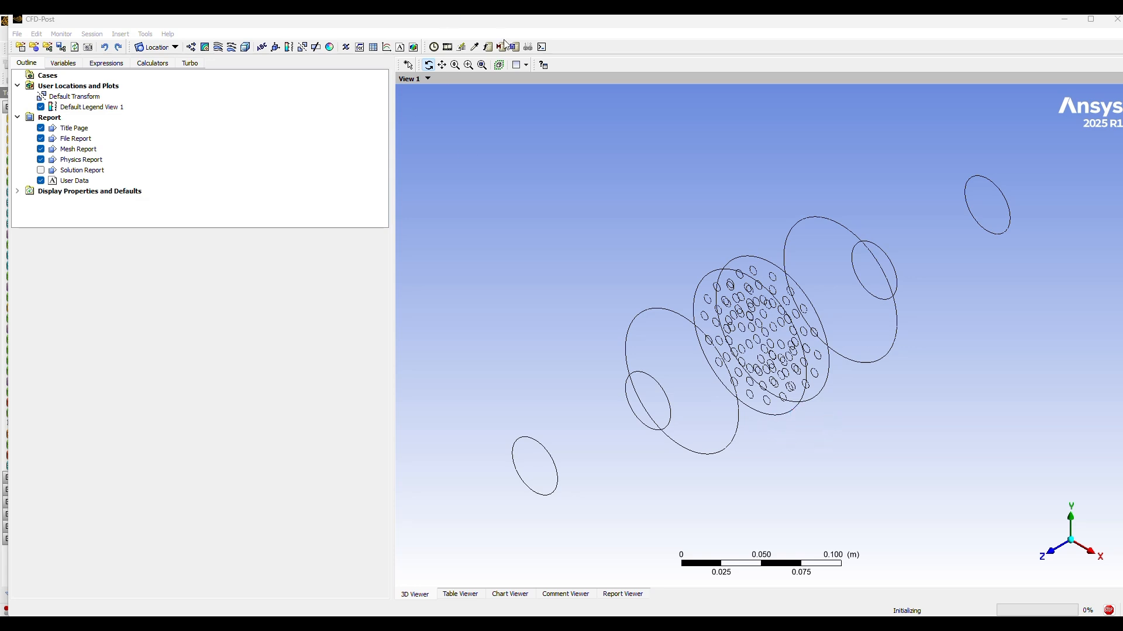
Step: Display Plane 1 together with the converter's wireframe in the 3D view
{"action": "left_click_drag", "start_coordinate": [614, 293], "coordinate": [665, 288]}
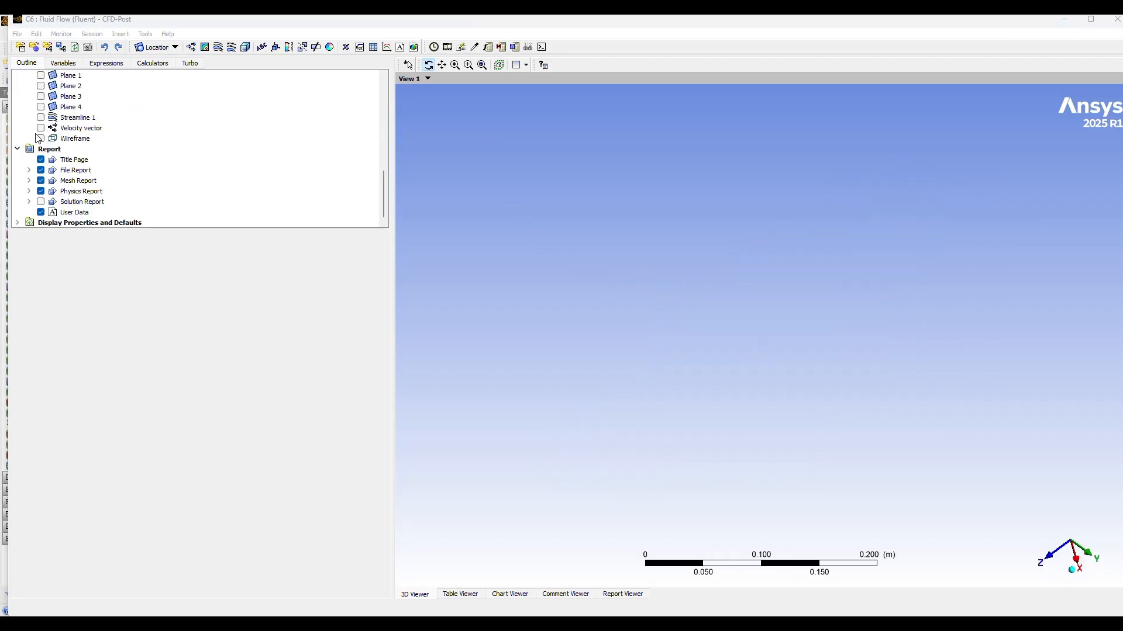
{"action": "scroll", "coordinate": [41, 139], "scroll_direction": "up", "scroll_amount": 2}
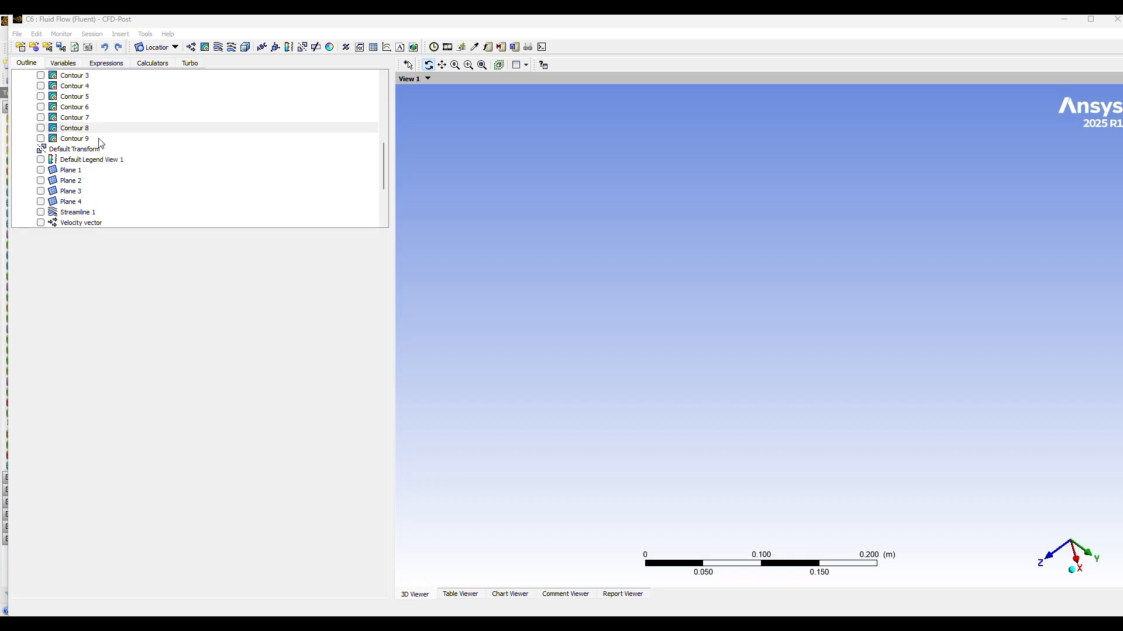
{"action": "scroll", "coordinate": [102, 144], "scroll_direction": "up", "scroll_amount": 1}
{"action": "left_click", "coordinate": [41, 170]}
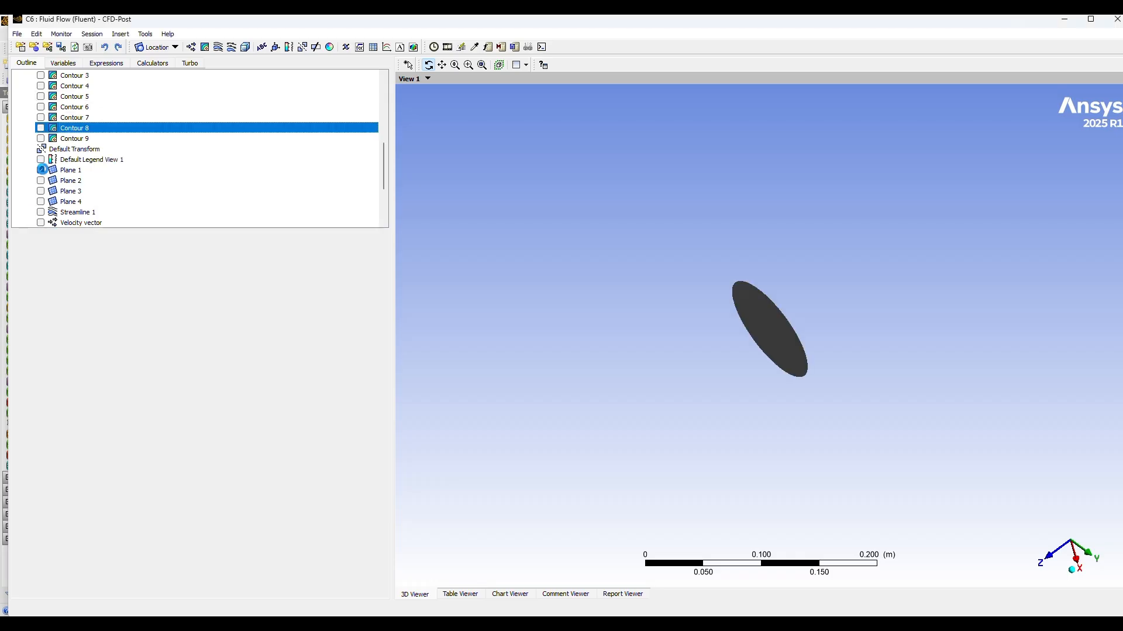
{"action": "scroll", "coordinate": [81, 169], "scroll_direction": "down", "scroll_amount": 1}
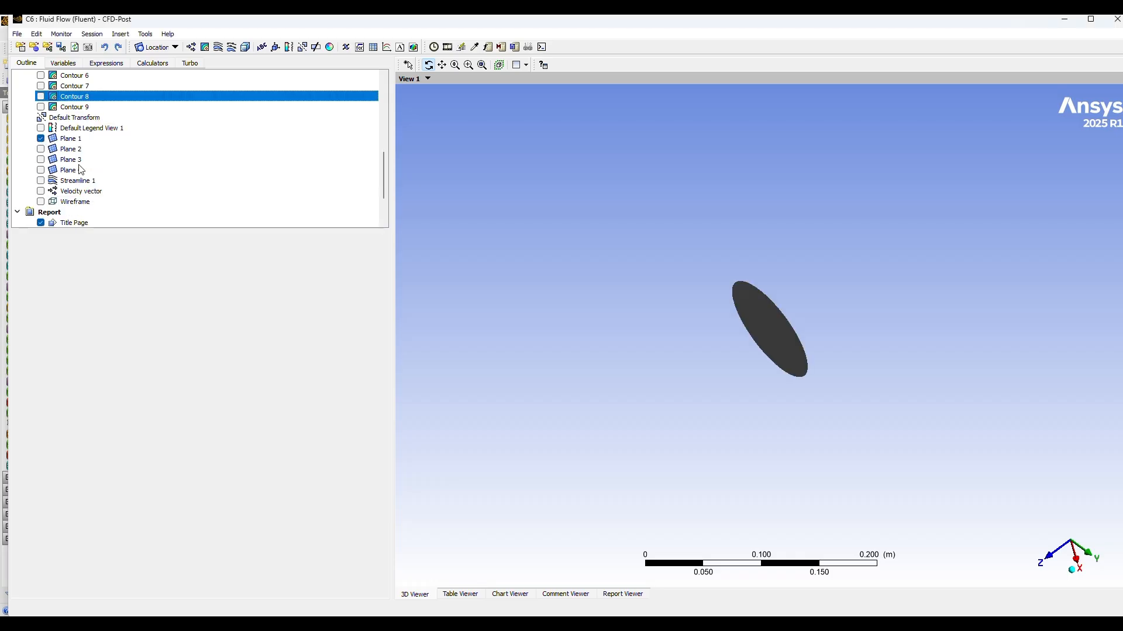
{"action": "left_click", "coordinate": [41, 202]}
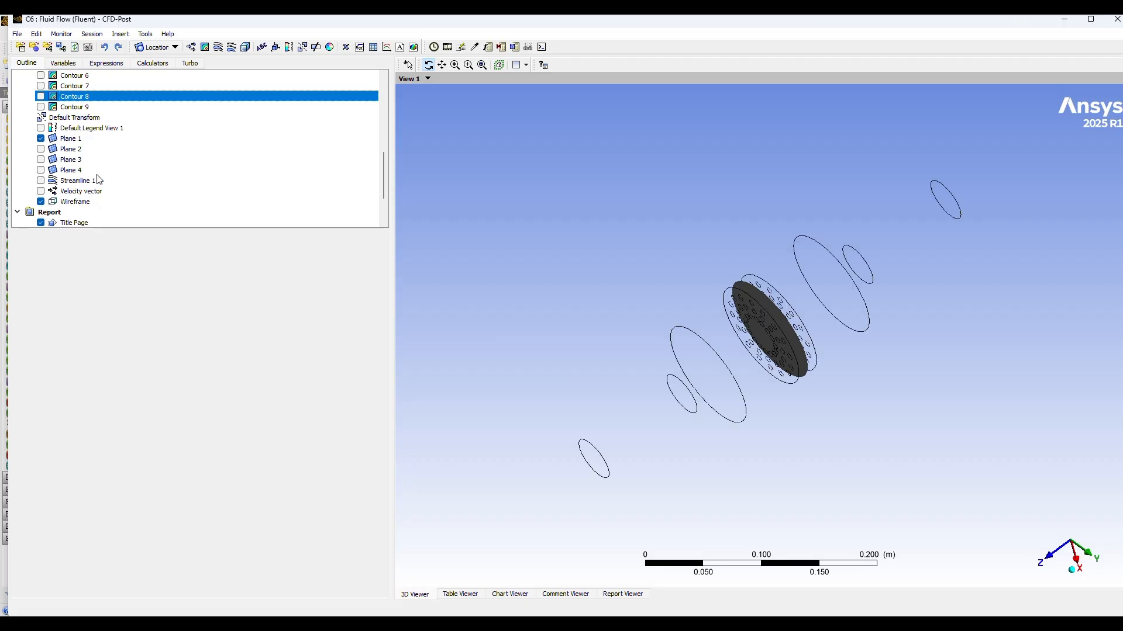
Step: Show Plane 2 and Plane 3 in the view alongside Plane 1
{"action": "scroll", "coordinate": [98, 169], "scroll_direction": "up", "scroll_amount": 1}
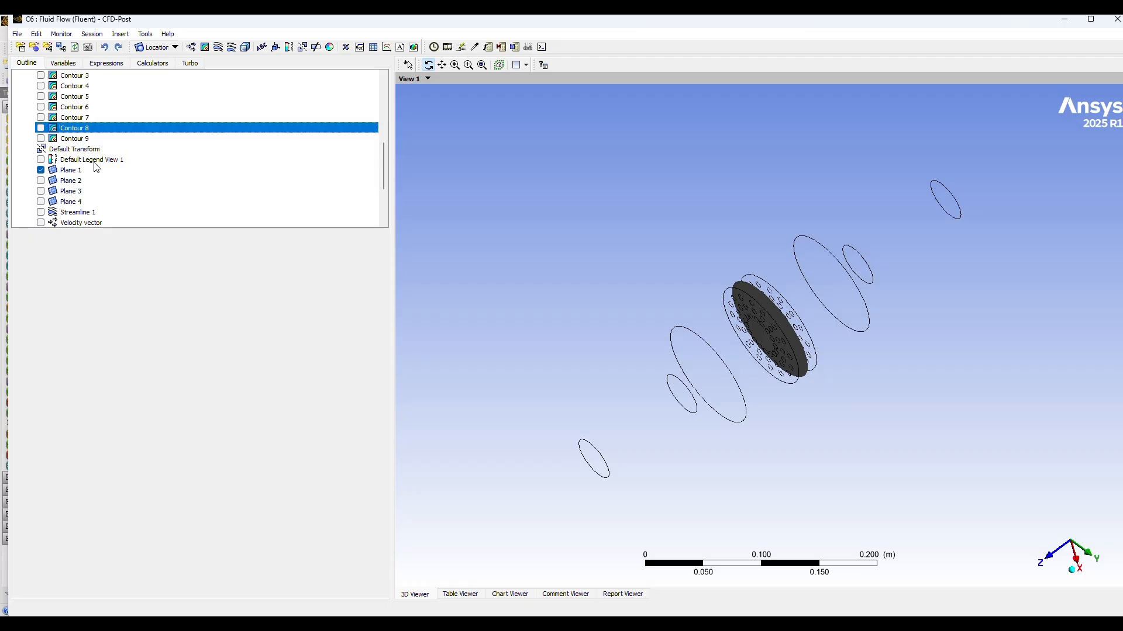
{"action": "scroll", "coordinate": [97, 168], "scroll_direction": "up", "scroll_amount": 1}
{"action": "scroll", "coordinate": [97, 169], "scroll_direction": "down", "scroll_amount": 1}
{"action": "scroll", "coordinate": [97, 169], "scroll_direction": "down", "scroll_amount": 1}
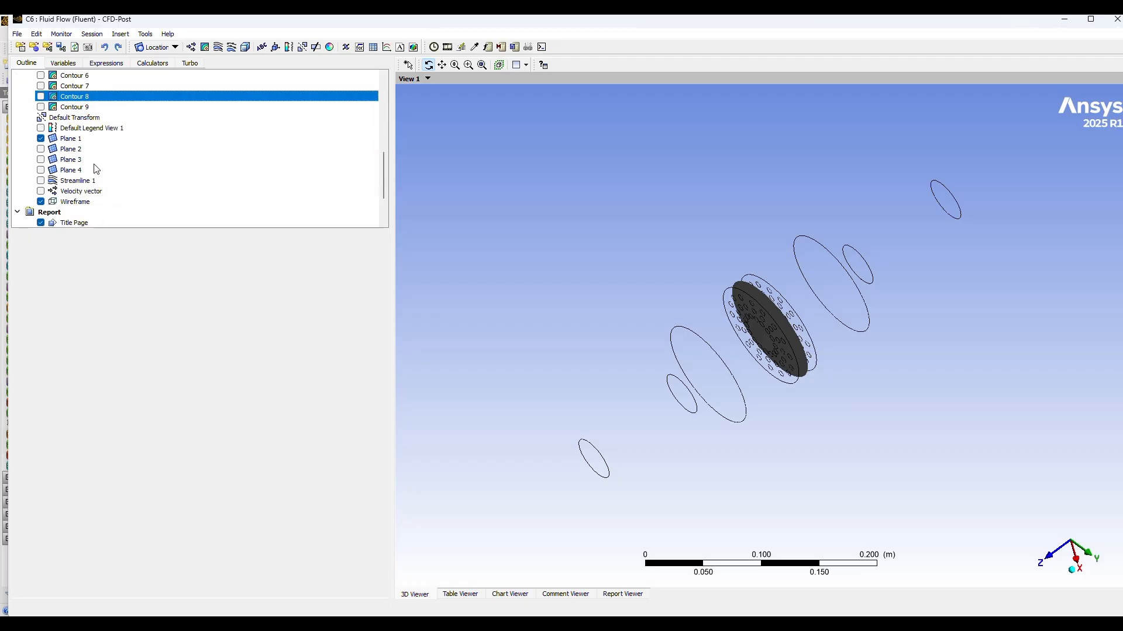
{"action": "left_click", "coordinate": [41, 150]}
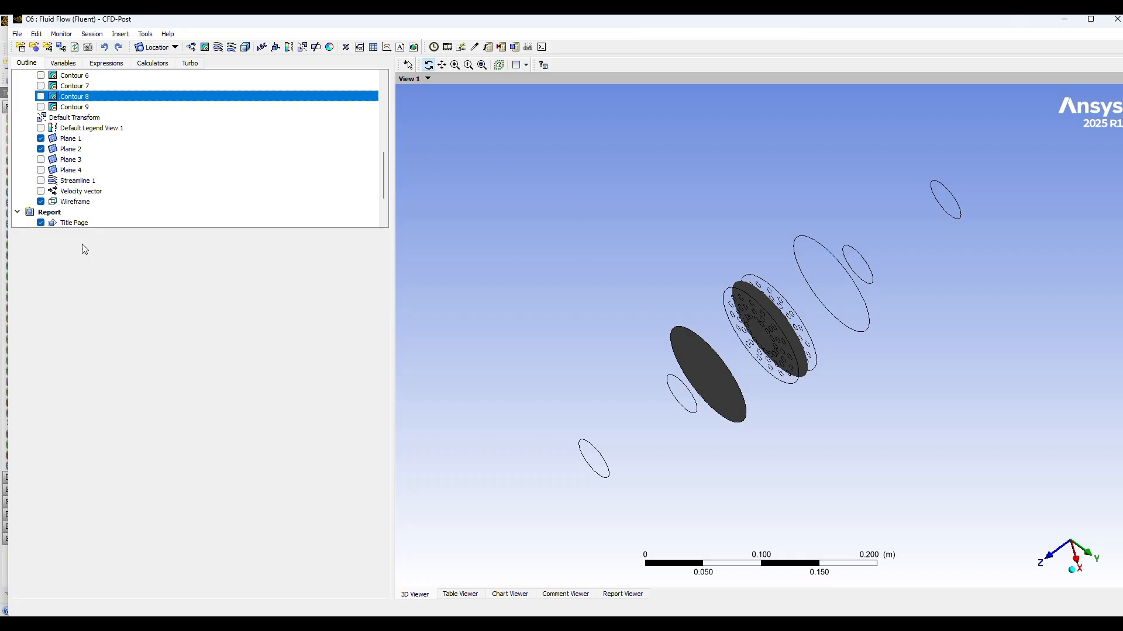
{"action": "left_click", "coordinate": [41, 160]}
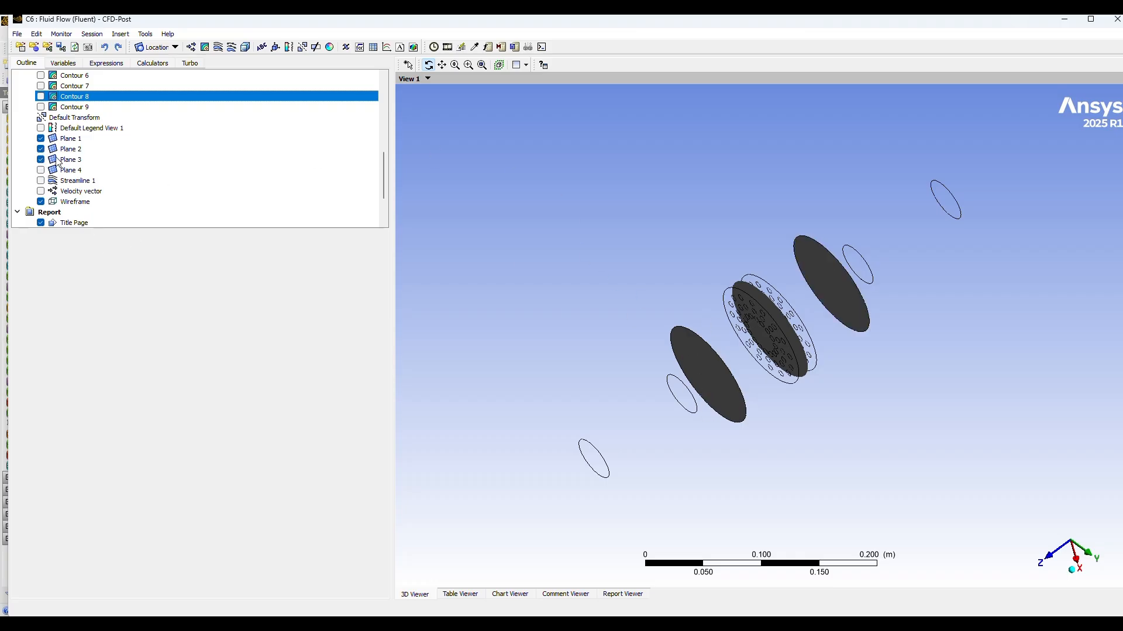
Step: Display Contour 1 on Plane 1 and open its details
{"action": "scroll", "coordinate": [59, 163], "scroll_direction": "down", "scroll_amount": 1}
{"action": "scroll", "coordinate": [142, 157], "scroll_direction": "down", "scroll_amount": 1}
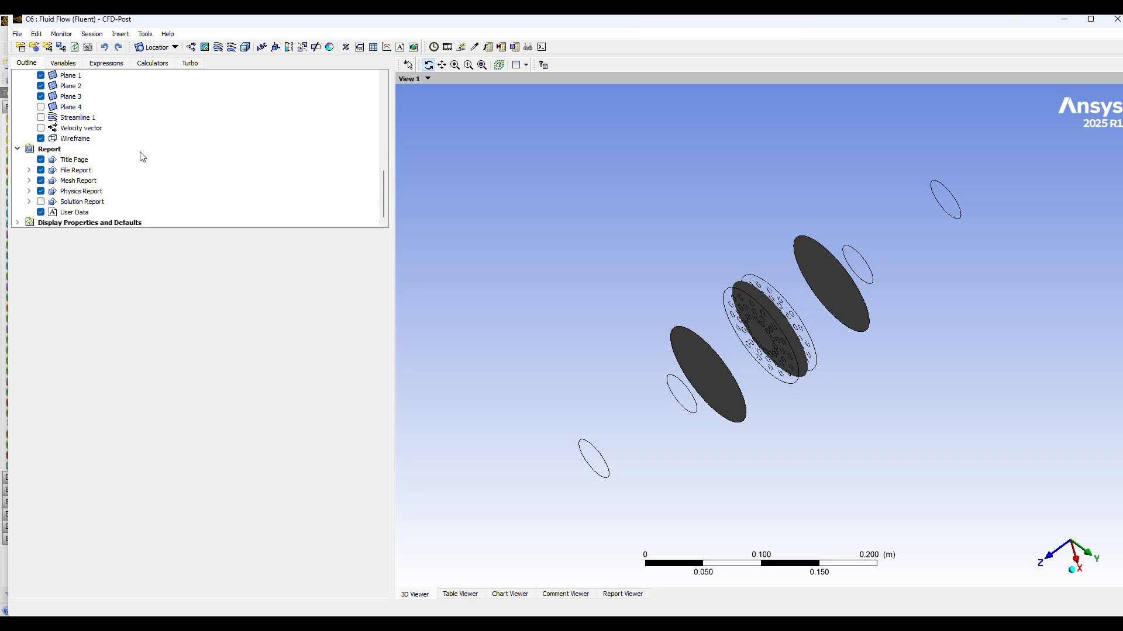
{"action": "scroll", "coordinate": [142, 157], "scroll_direction": "up", "scroll_amount": 3}
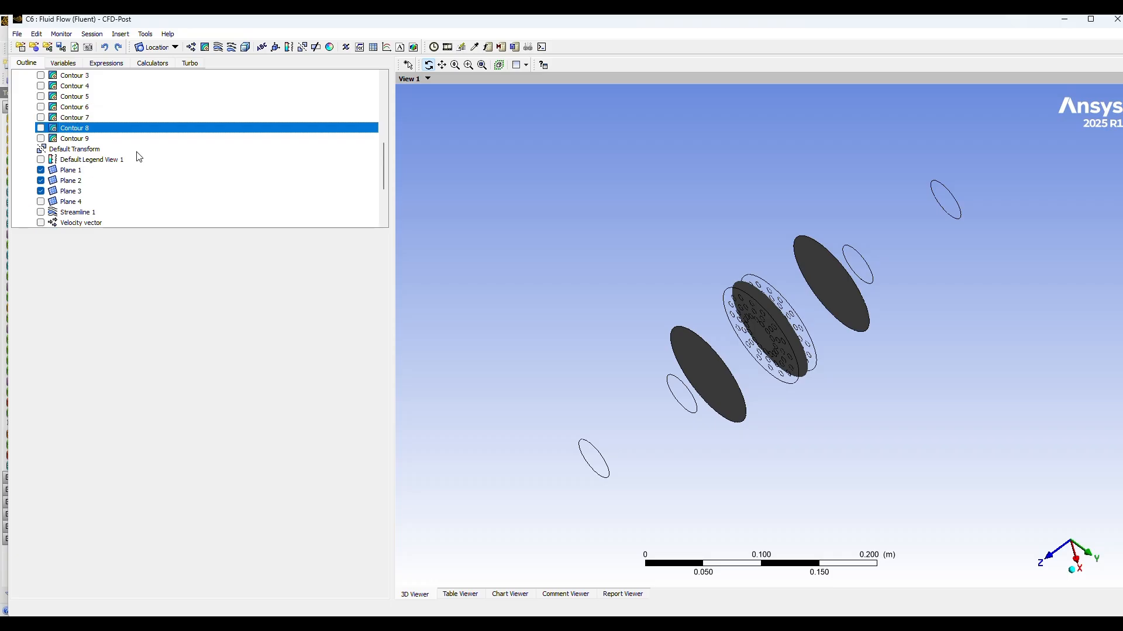
{"action": "scroll", "coordinate": [139, 157], "scroll_direction": "up", "scroll_amount": 1}
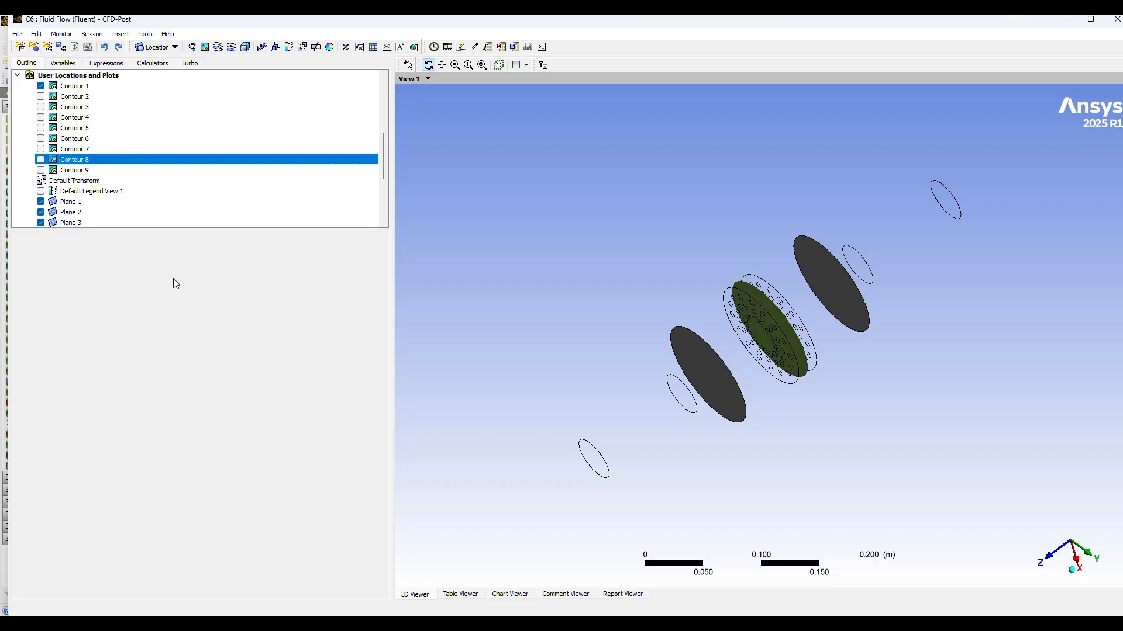
{"action": "left_click_drag", "start_coordinate": [953, 425], "coordinate": [927, 388]}
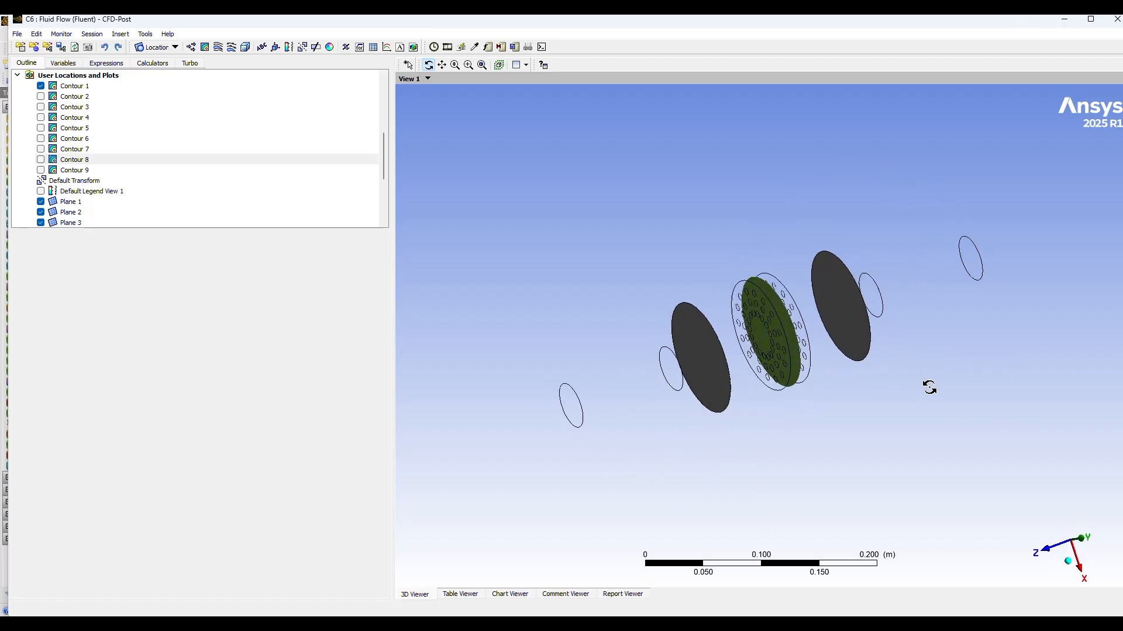
{"action": "double_click", "coordinate": [75, 85]}
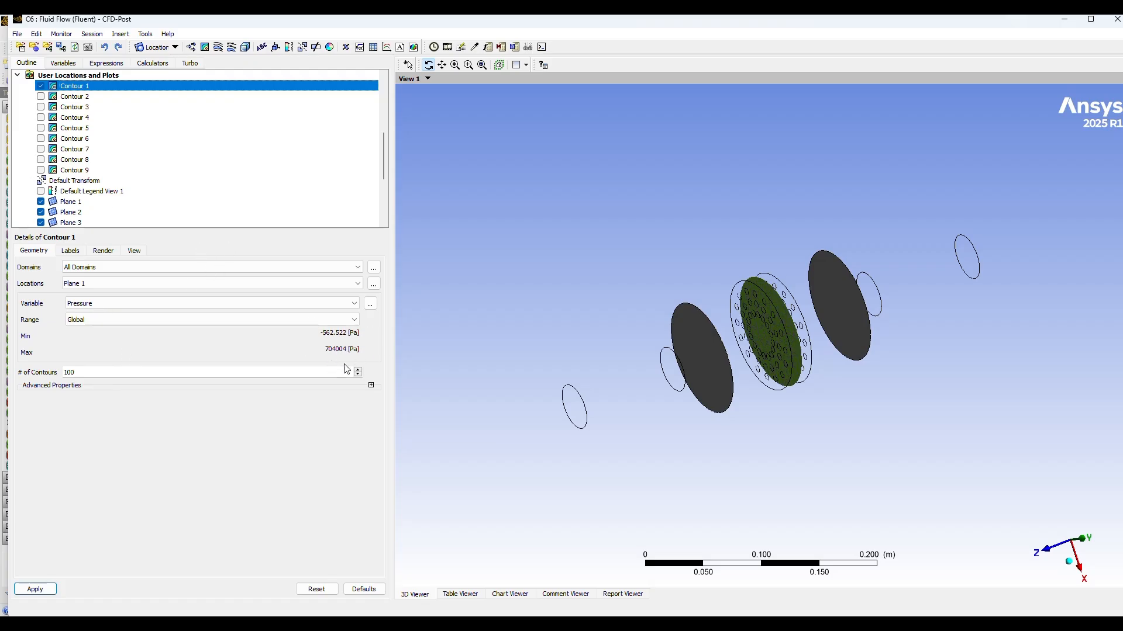
Step: Show Contour 2 and Contour 3 on their planes and rotate the model to compare the three pressure contours
{"action": "left_click", "coordinate": [41, 96]}
{"action": "left_click_drag", "start_coordinate": [779, 459], "coordinate": [809, 461]}
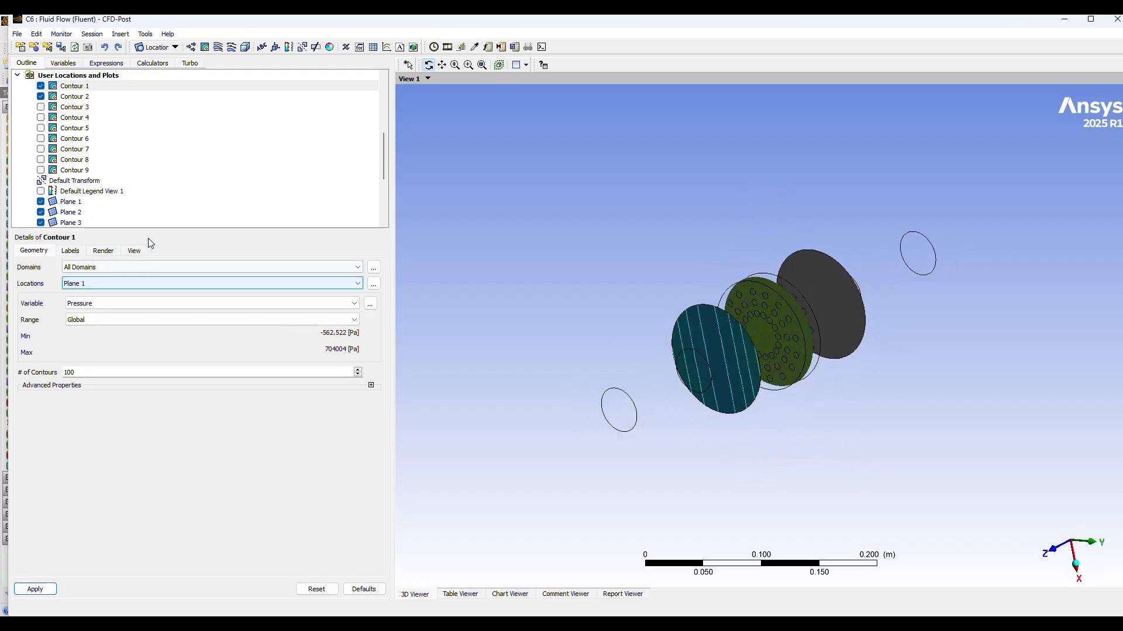
{"action": "left_click", "coordinate": [41, 107]}
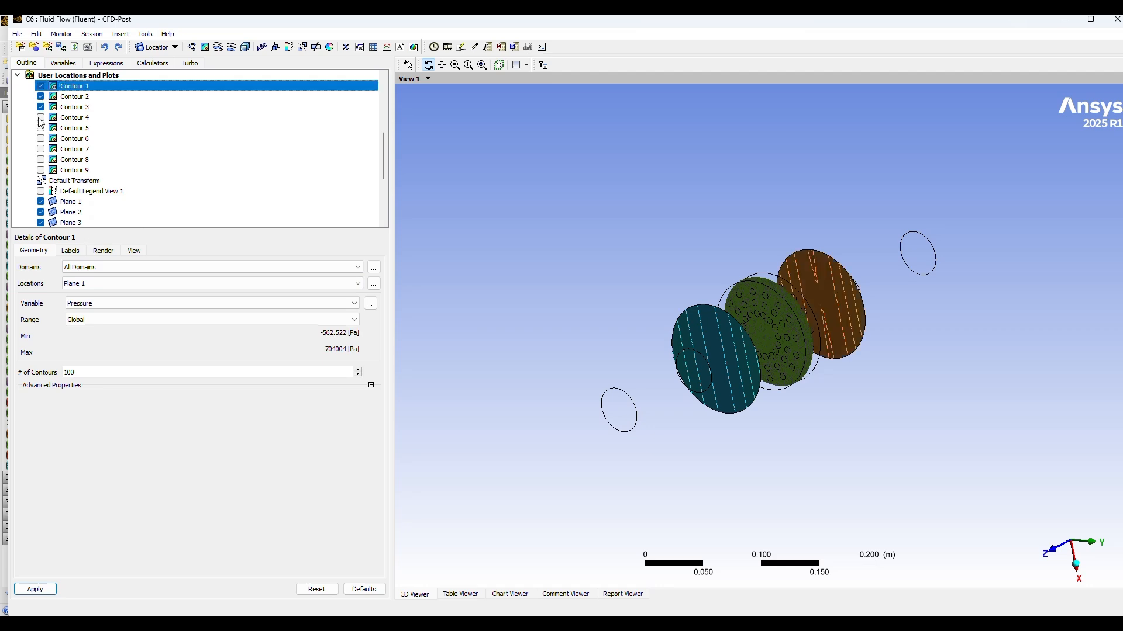
{"action": "left_click_drag", "start_coordinate": [787, 391], "coordinate": [755, 405]}
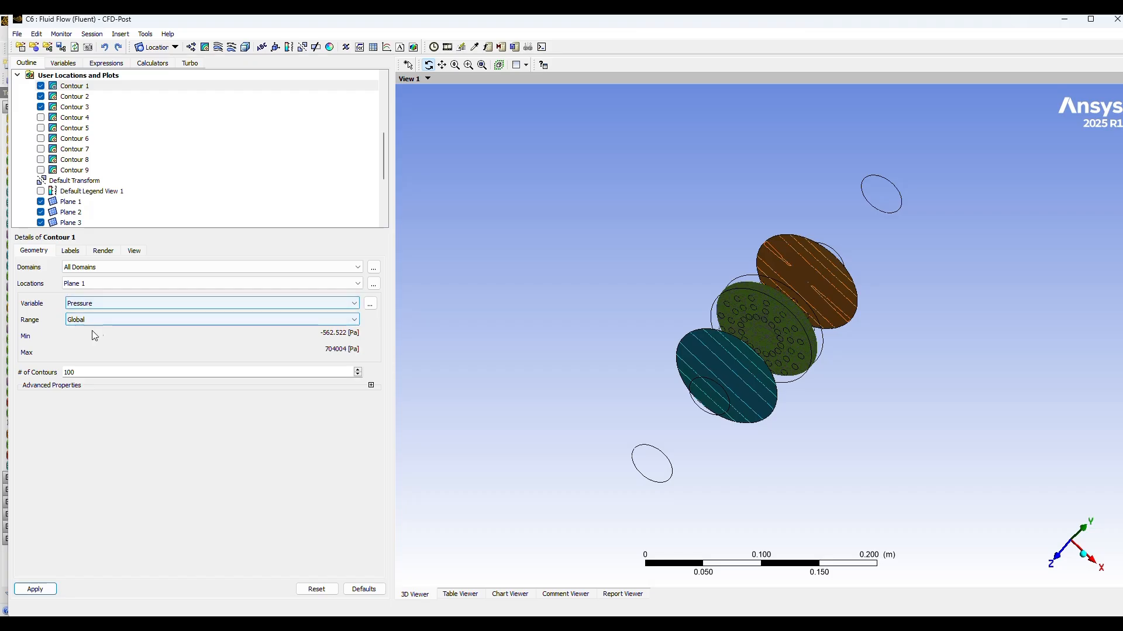
Step: Change the Contour 1 variable on Plane 1 to Velocity and apply it
{"action": "left_click", "coordinate": [352, 304]}
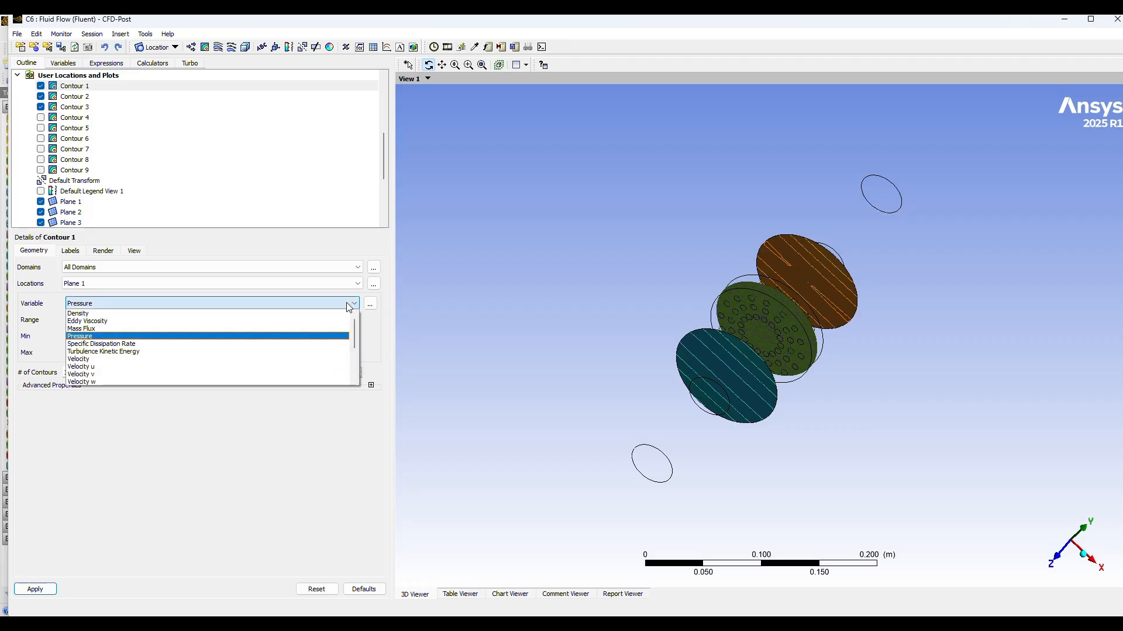
{"action": "left_click", "coordinate": [114, 359]}
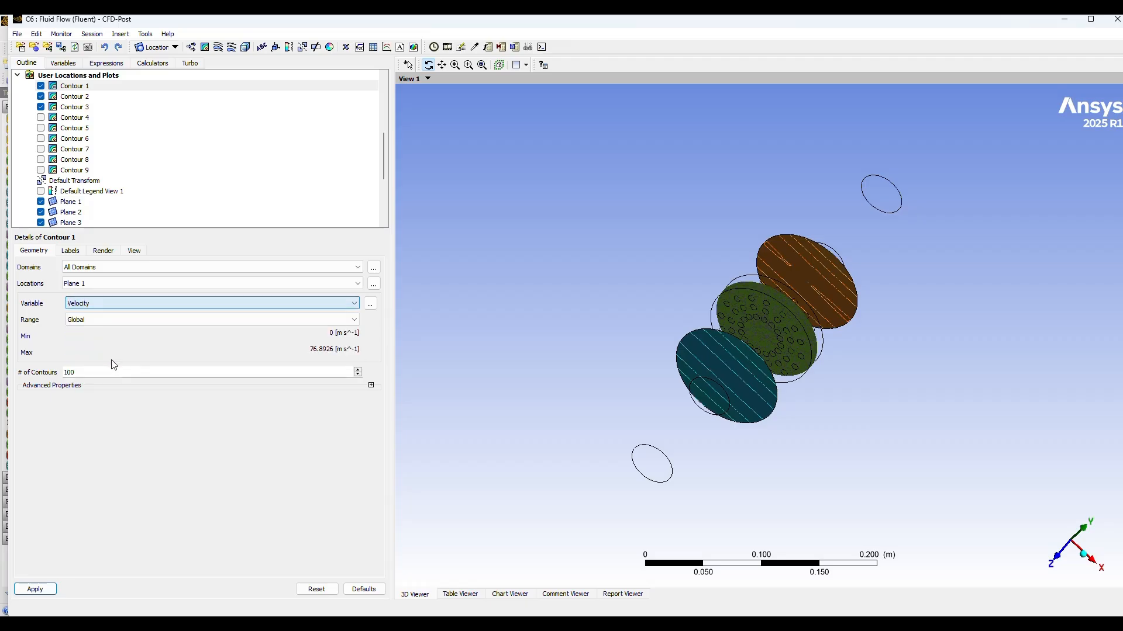
{"action": "left_click", "coordinate": [33, 590]}
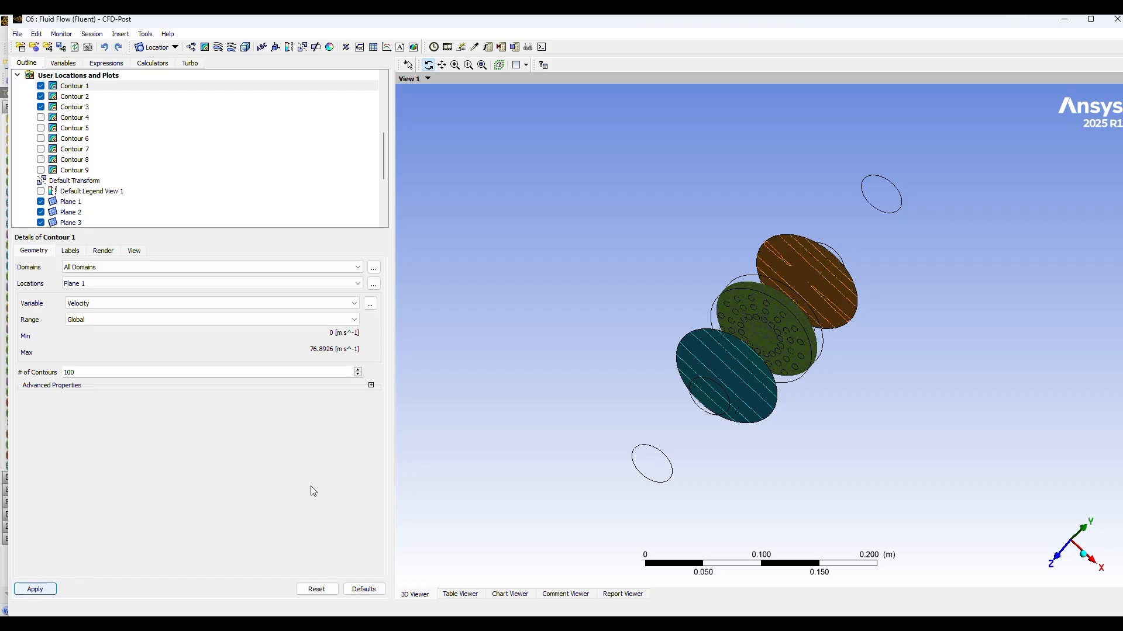
{"action": "left_click_drag", "start_coordinate": [810, 466], "coordinate": [797, 436]}
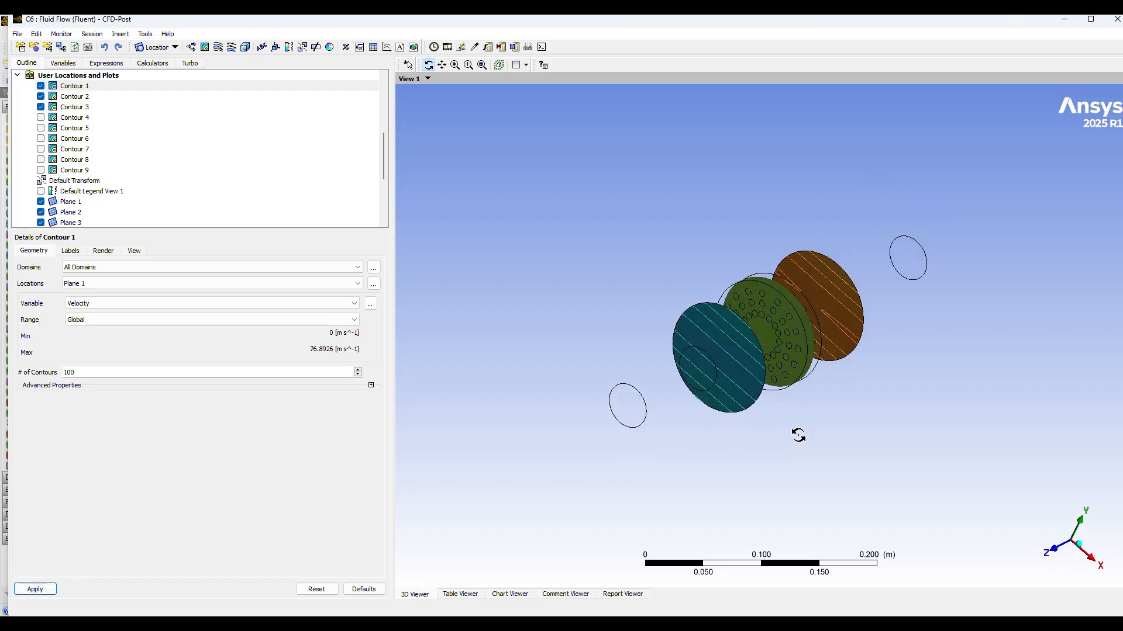
{"action": "left_click", "coordinate": [42, 592]}
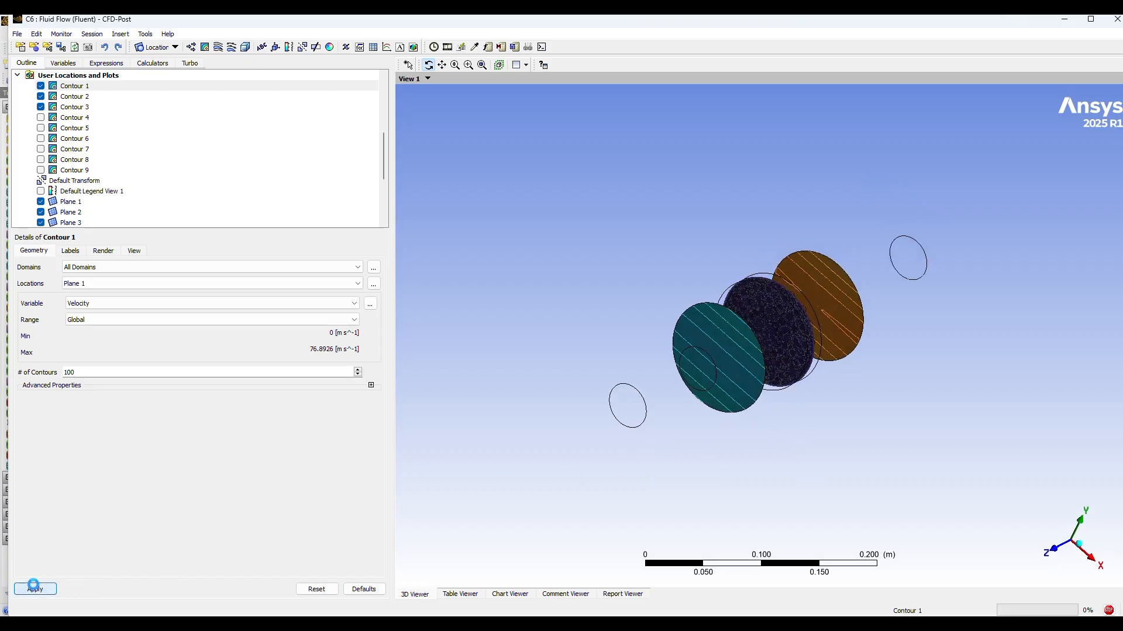
Step: Switch Contour 2 on Plane 2 to the Velocity variable, apply it and inspect the updated plot
{"action": "left_click", "coordinate": [79, 97]}
{"action": "left_click", "coordinate": [138, 304]}
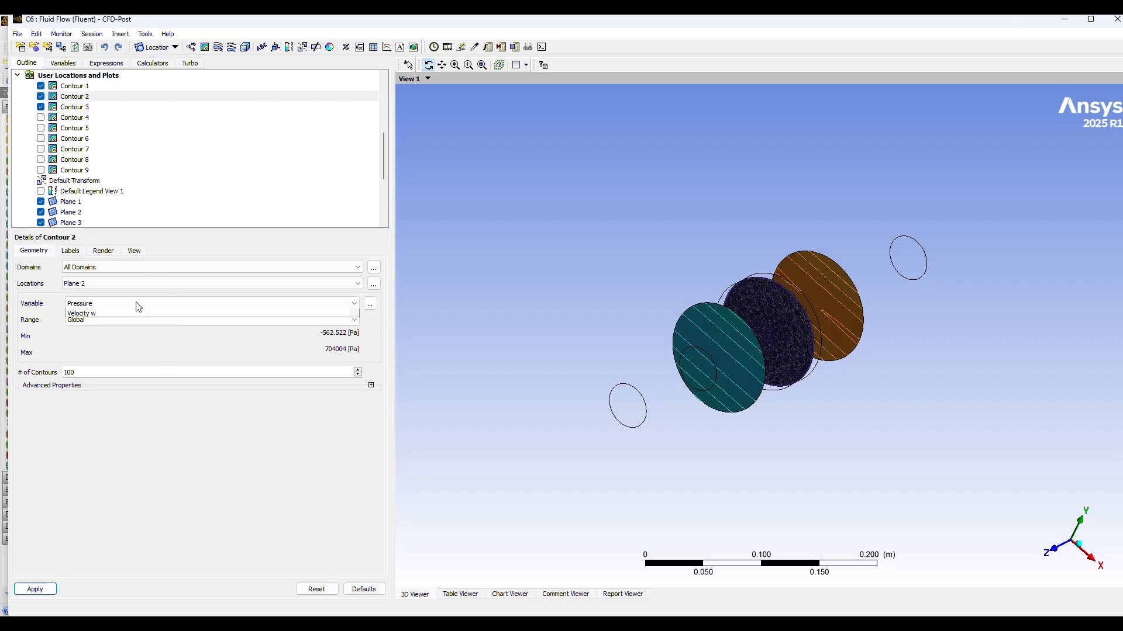
{"action": "left_click", "coordinate": [85, 360]}
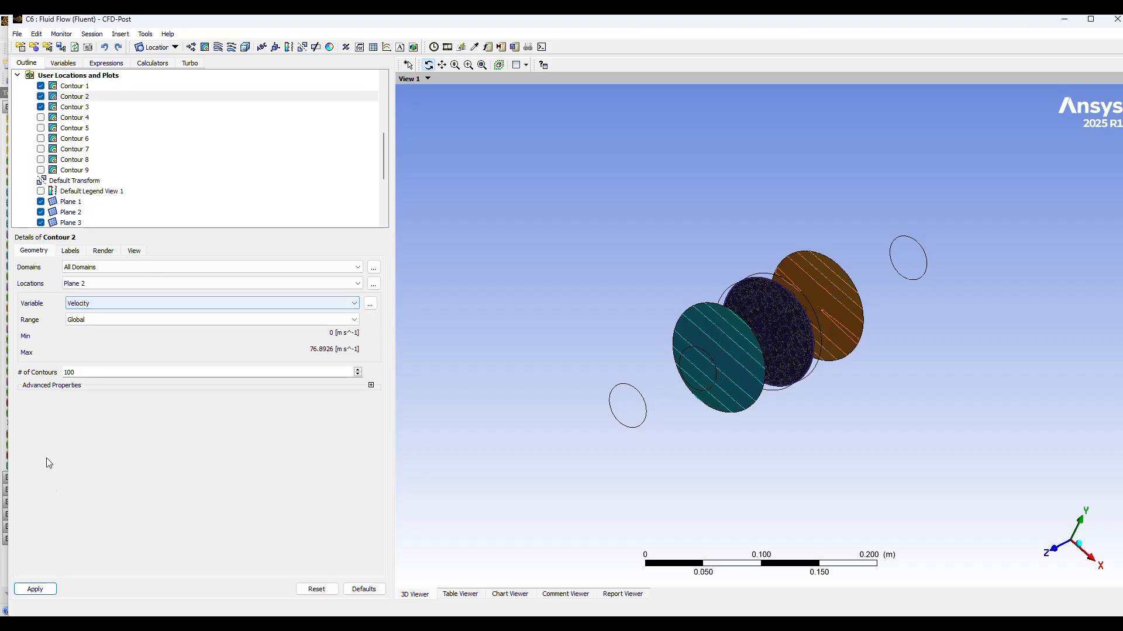
{"action": "left_click", "coordinate": [38, 589]}
{"action": "left_click_drag", "start_coordinate": [676, 520], "coordinate": [641, 517]}
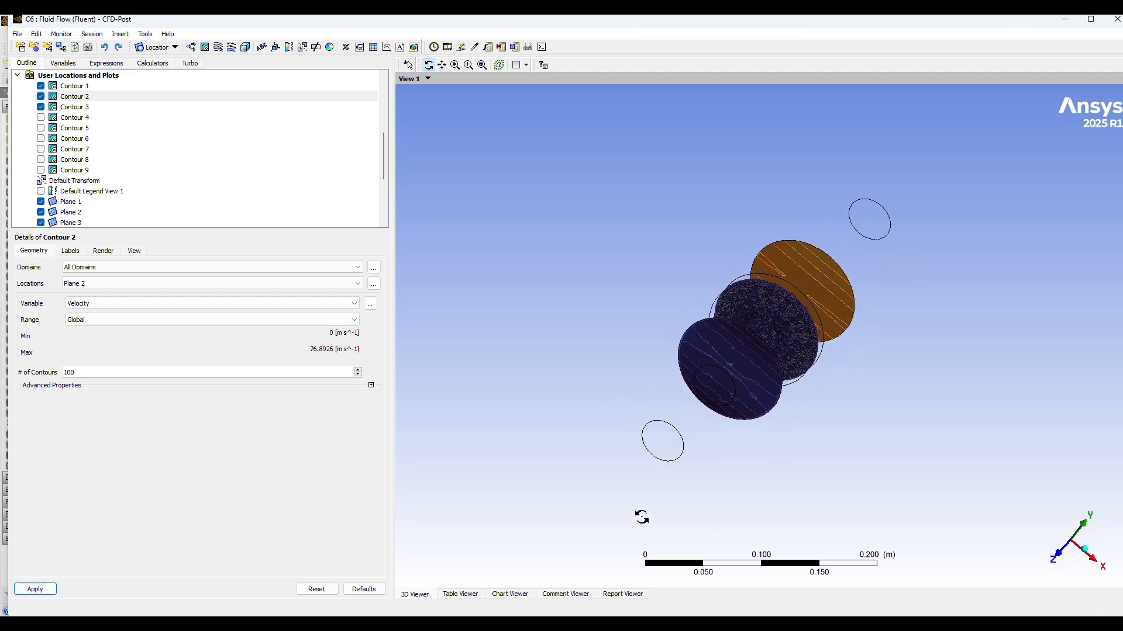
Step: Check the settings of Contour 1 and Contour 2, then set the Contour 3 variable on Plane 3 to Velocity and apply it
{"action": "left_click", "coordinate": [83, 86]}
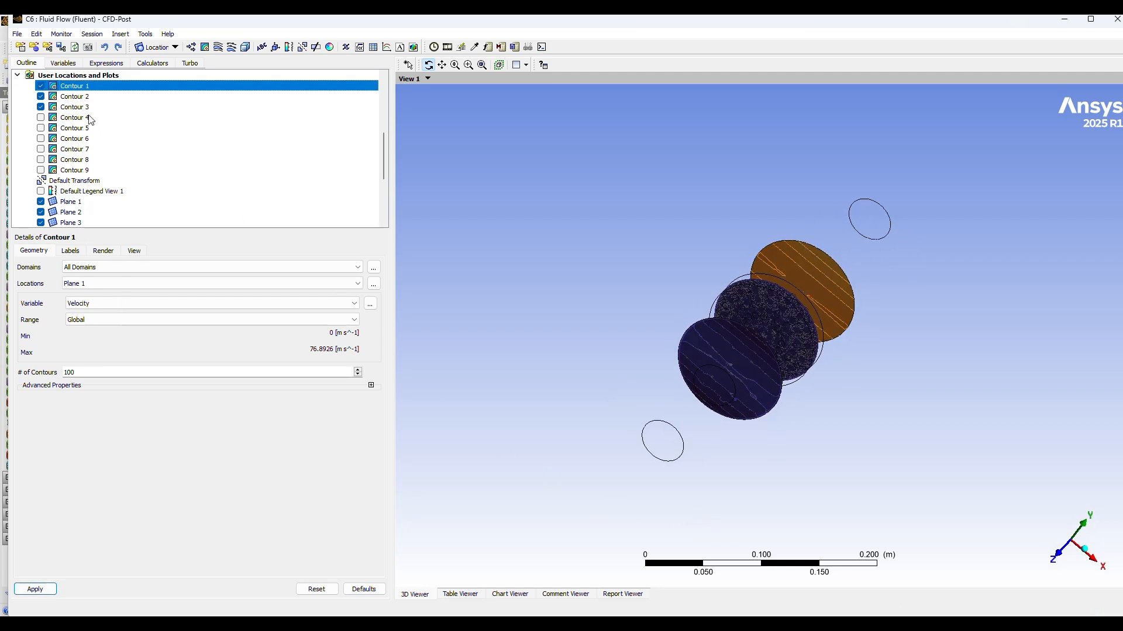
{"action": "left_click", "coordinate": [82, 98]}
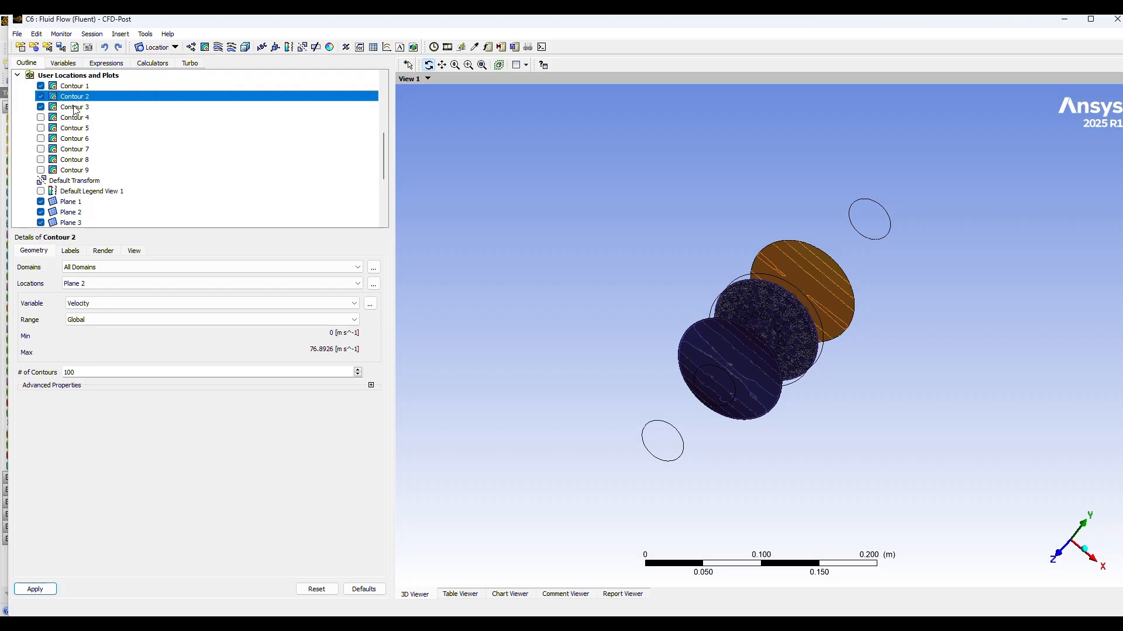
{"action": "left_click", "coordinate": [76, 108]}
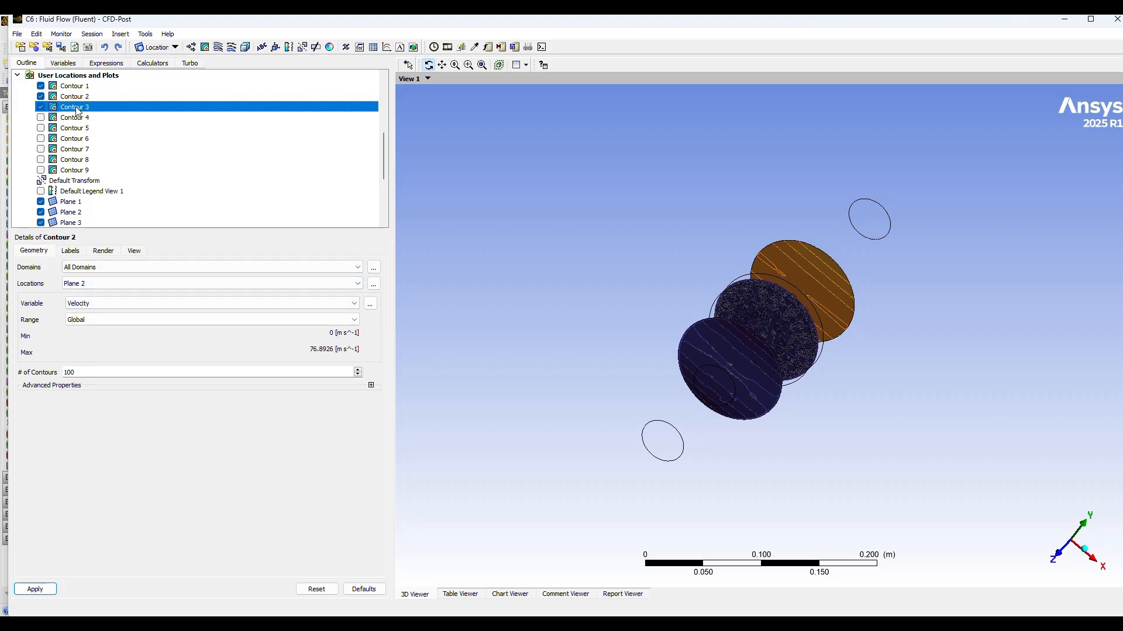
{"action": "left_click", "coordinate": [149, 303]}
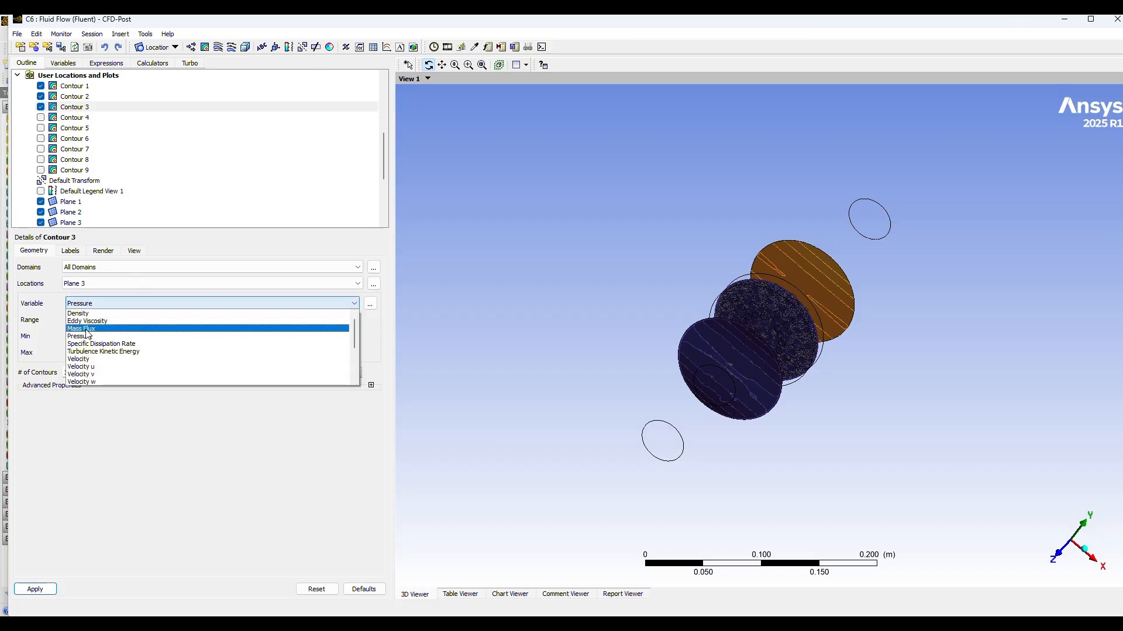
{"action": "left_click", "coordinate": [84, 360]}
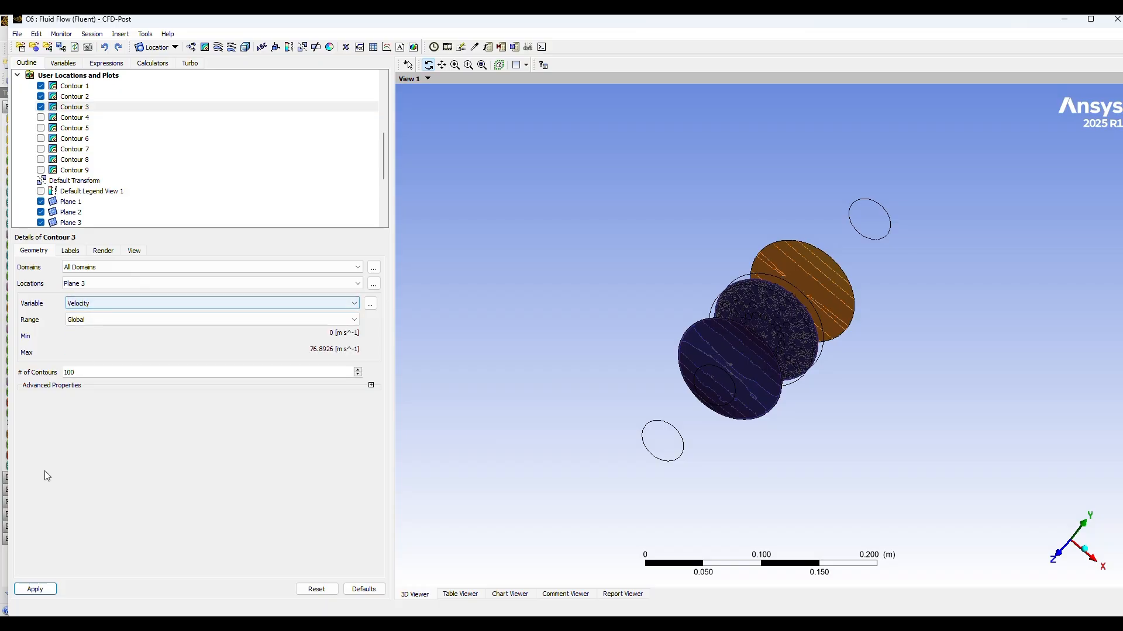
{"action": "left_click", "coordinate": [34, 589]}
{"action": "left_click_drag", "start_coordinate": [816, 478], "coordinate": [839, 526]}
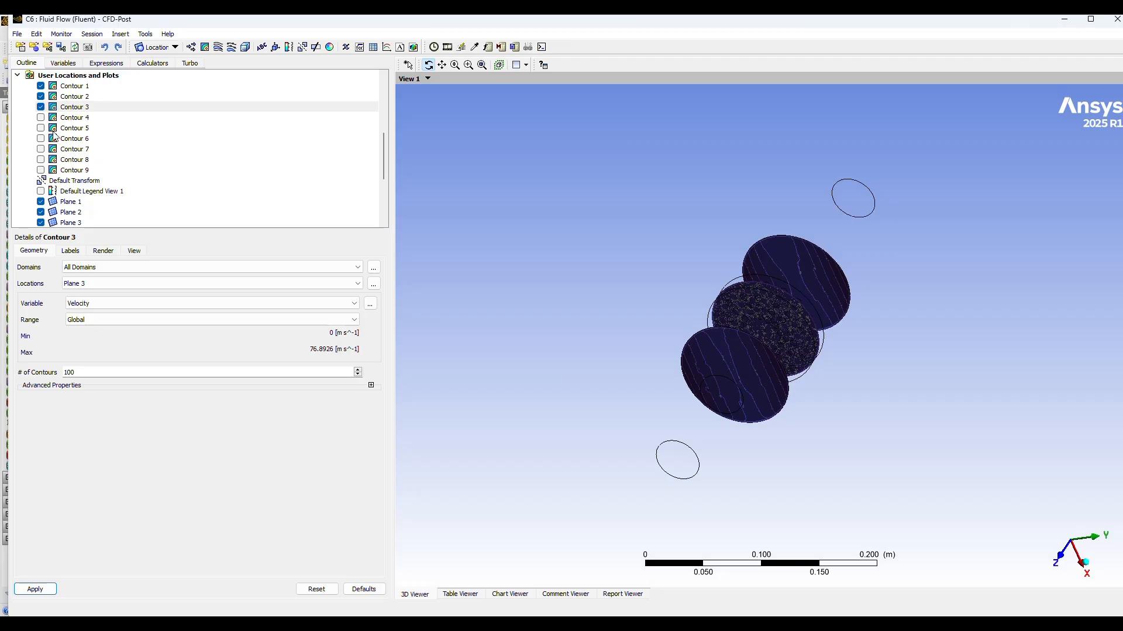
Step: Show Contour 4 and Contour 5 at the two pipe ends and rotate the model to inspect them with the plane contours
{"action": "left_click", "coordinate": [41, 118]}
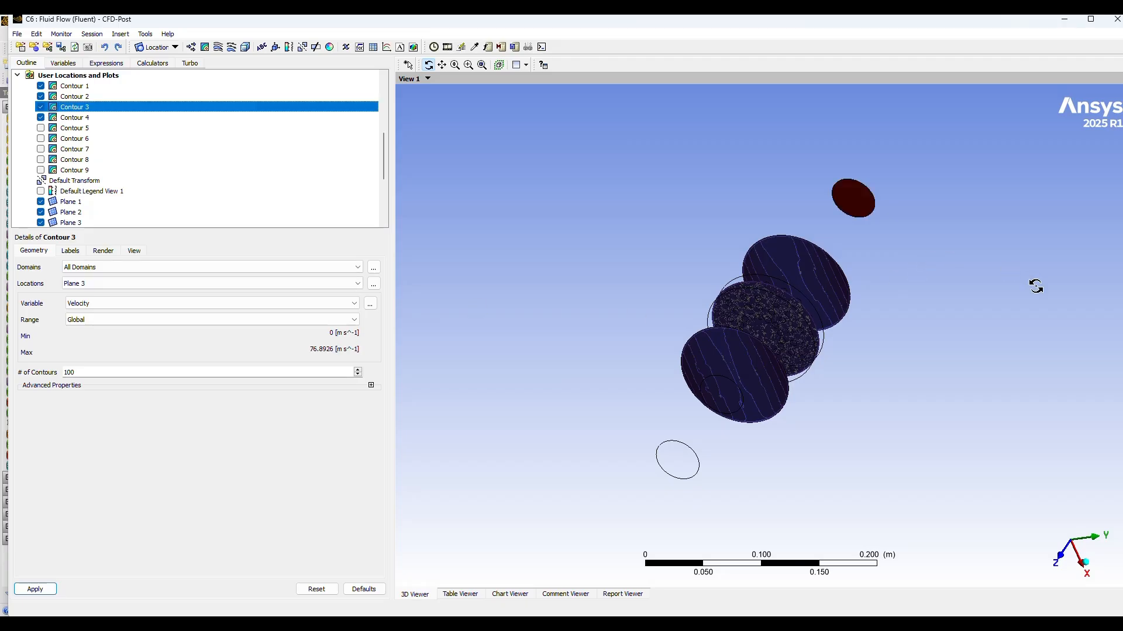
{"action": "left_click_drag", "start_coordinate": [977, 349], "coordinate": [916, 422]}
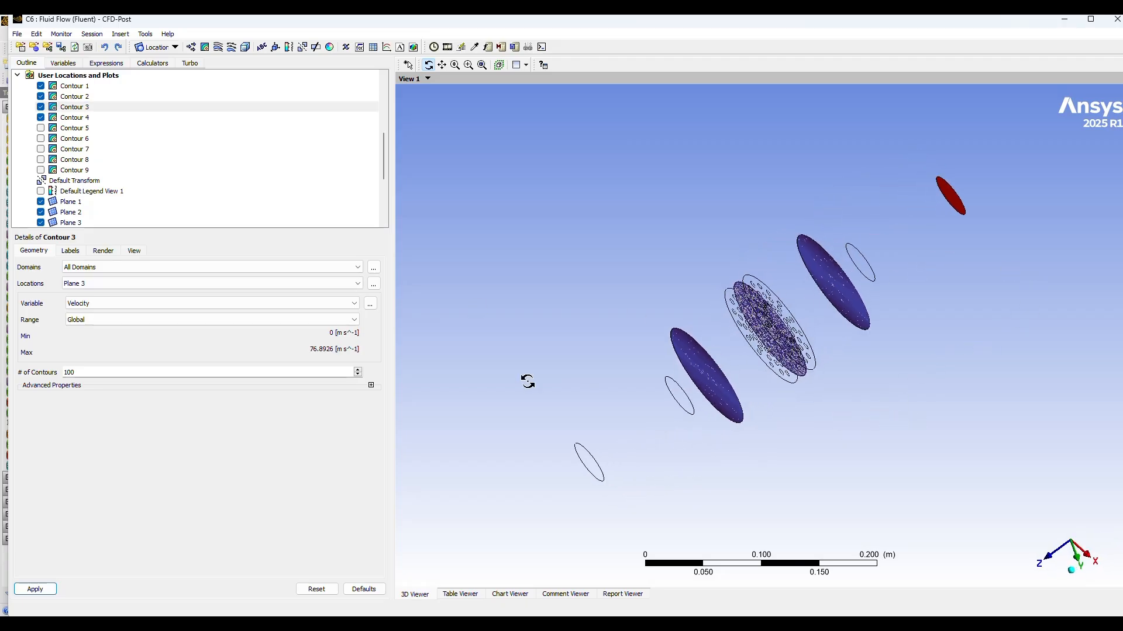
{"action": "left_click", "coordinate": [40, 127]}
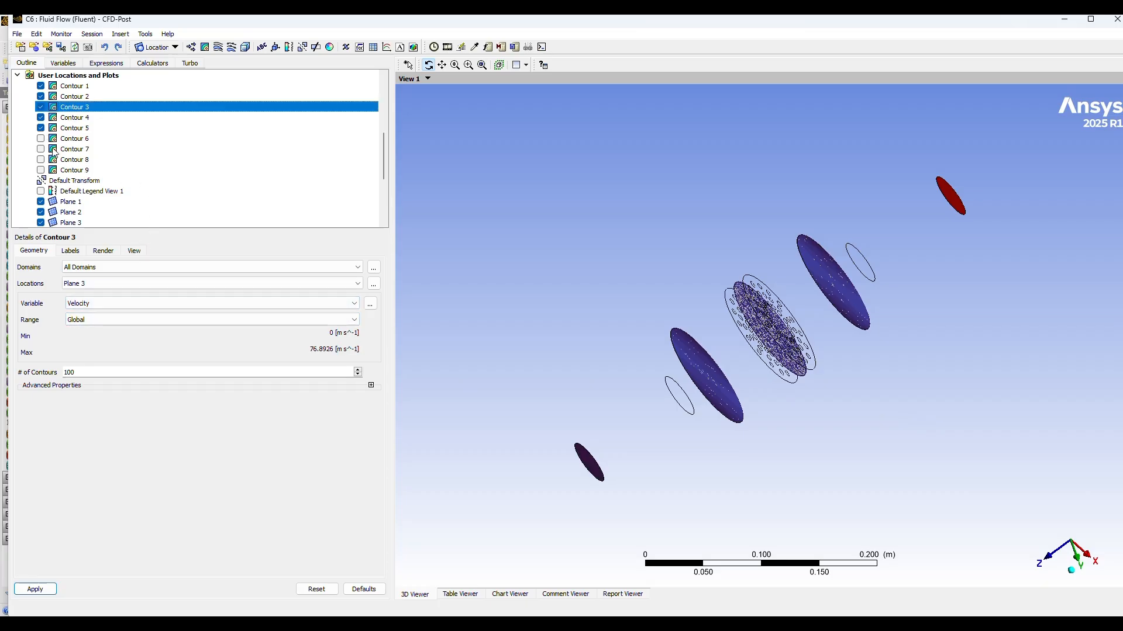
{"action": "left_click_drag", "start_coordinate": [647, 430], "coordinate": [762, 421]}
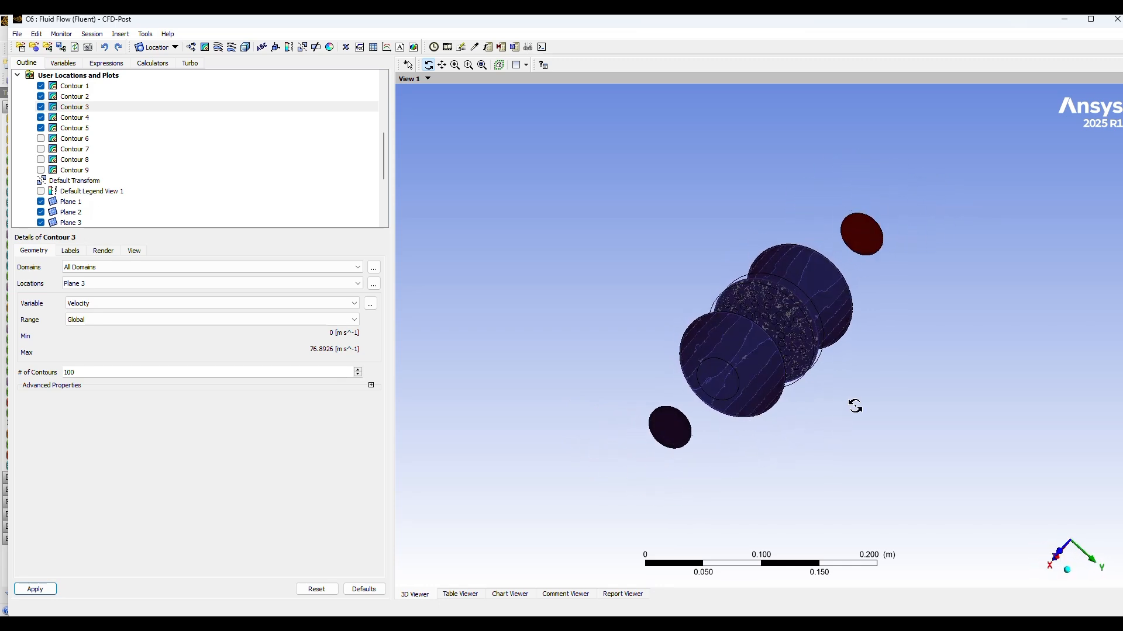
{"action": "left_click_drag", "start_coordinate": [854, 404], "coordinate": [687, 359]}
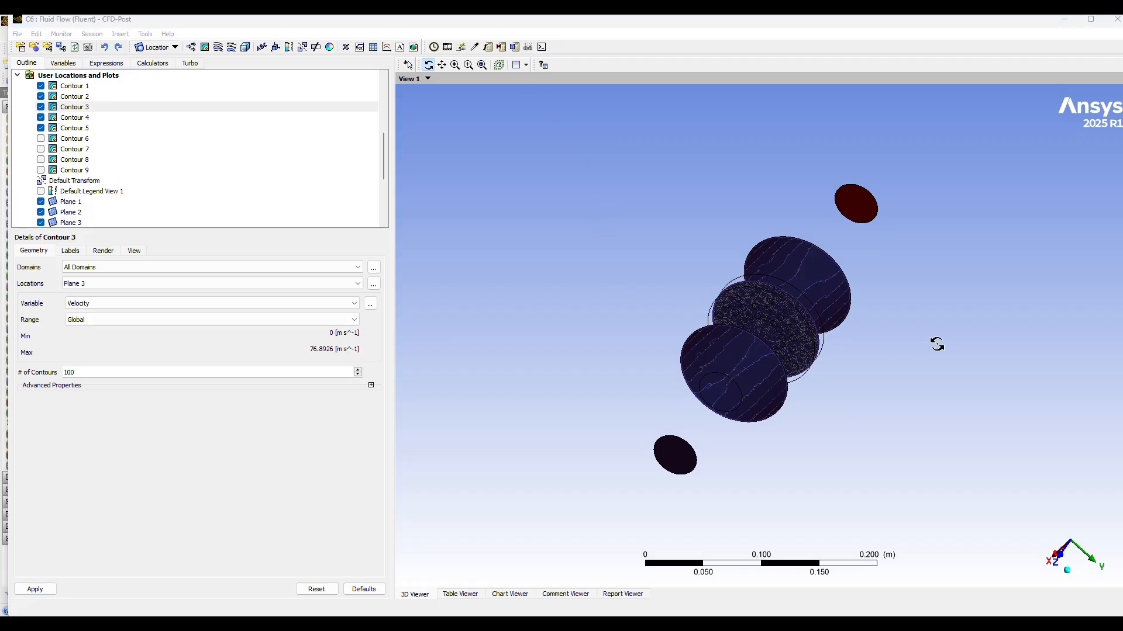
{"action": "left_click_drag", "start_coordinate": [935, 343], "coordinate": [915, 394]}
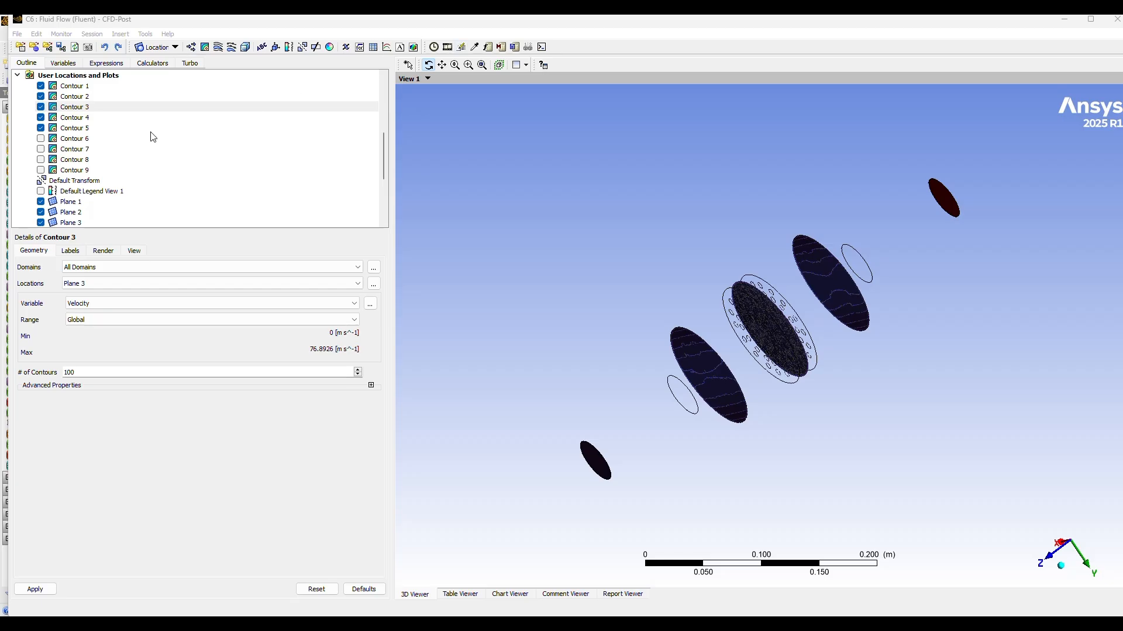
Step: Hide Plane 1, Plane 2 and Plane 3 so only the contours remain displayed
{"action": "scroll", "coordinate": [72, 158], "scroll_direction": "up", "scroll_amount": 2}
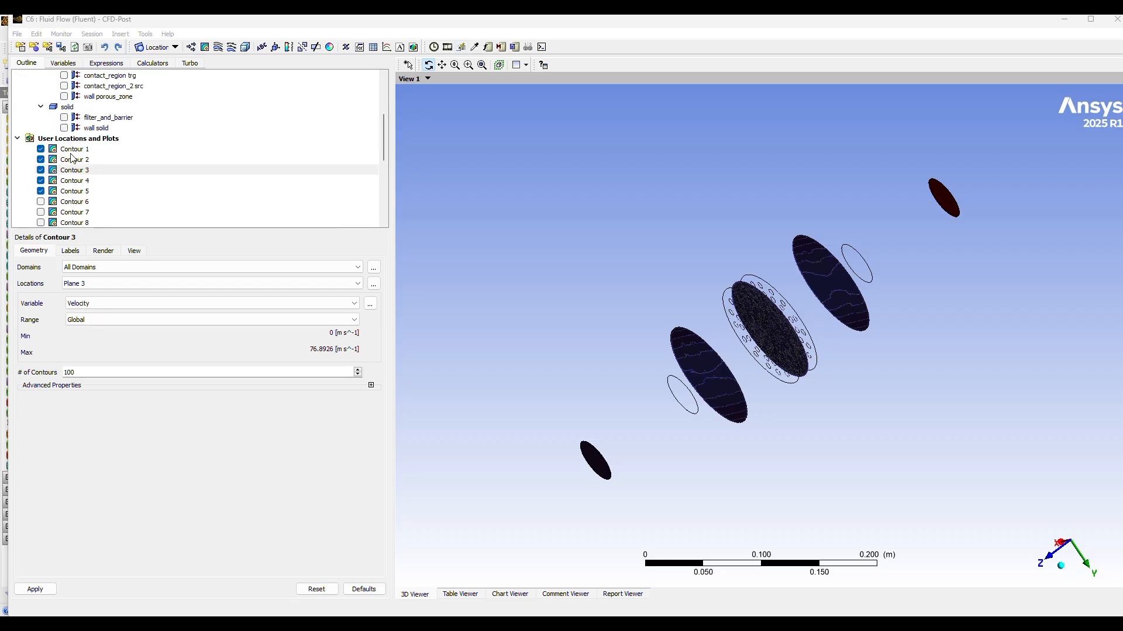
{"action": "scroll", "coordinate": [65, 188], "scroll_direction": "down", "scroll_amount": 3}
{"action": "left_click", "coordinate": [41, 170]}
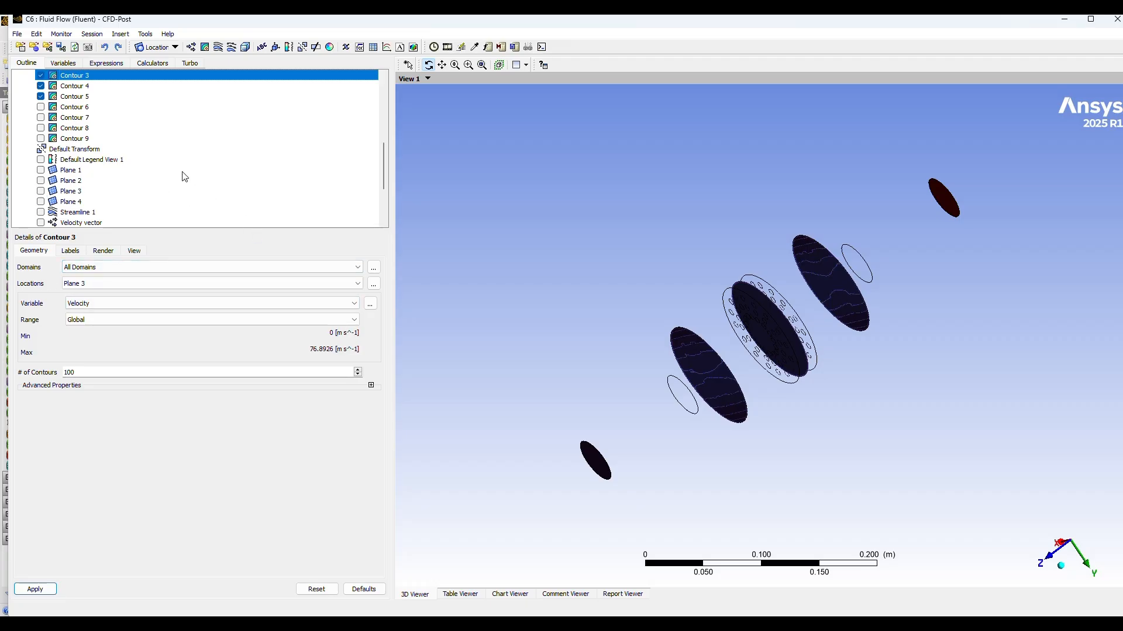
Step: Change the Contour 1 variable on Plane 1 to Pressure and apply it
{"action": "scroll", "coordinate": [113, 180], "scroll_direction": "up", "scroll_amount": 1}
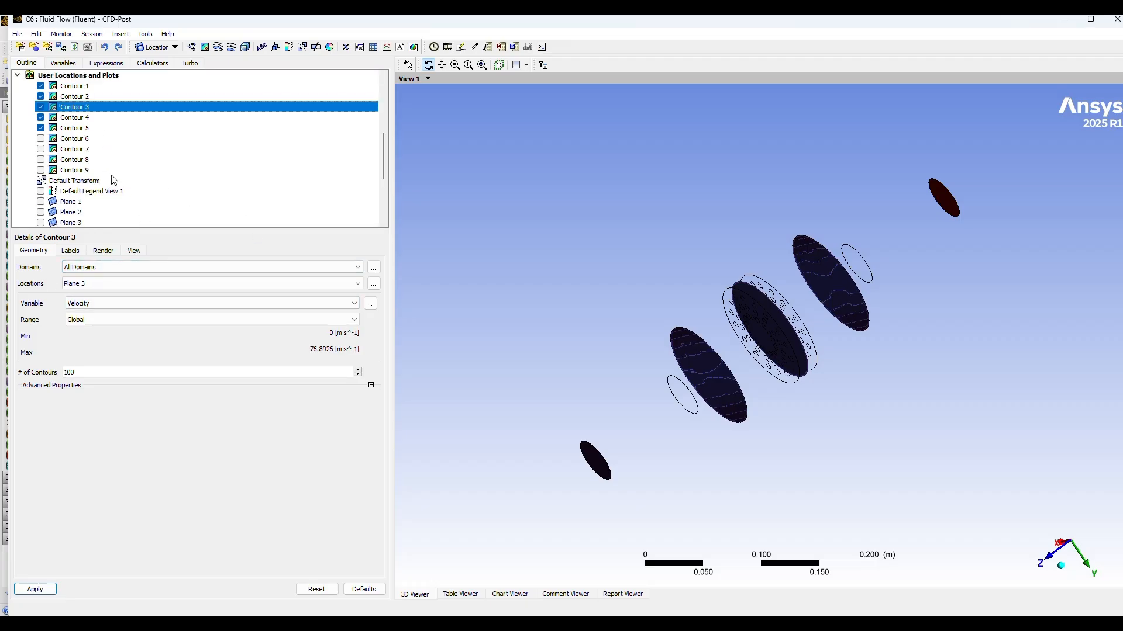
{"action": "left_click", "coordinate": [78, 86]}
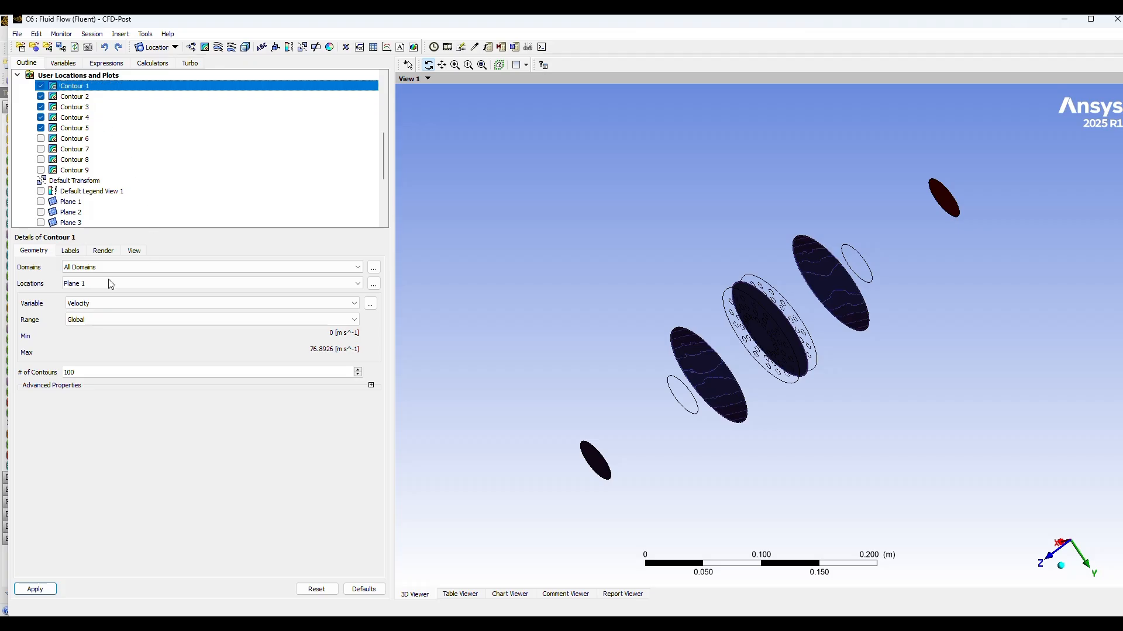
{"action": "left_click", "coordinate": [105, 303]}
{"action": "left_click", "coordinate": [114, 333]}
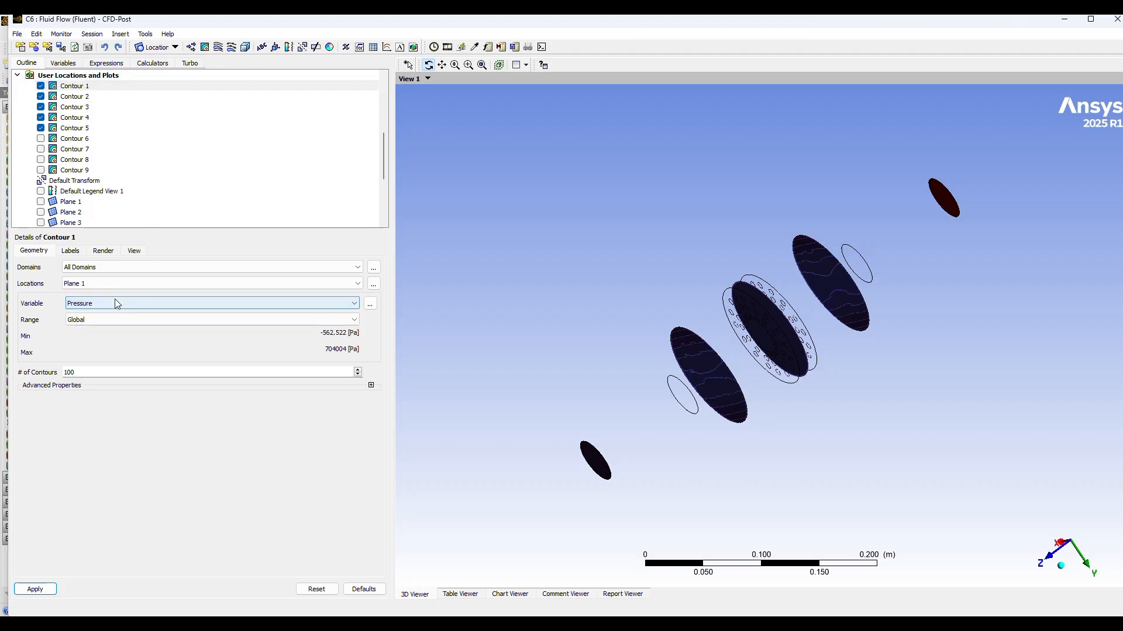
{"action": "left_click", "coordinate": [35, 589]}
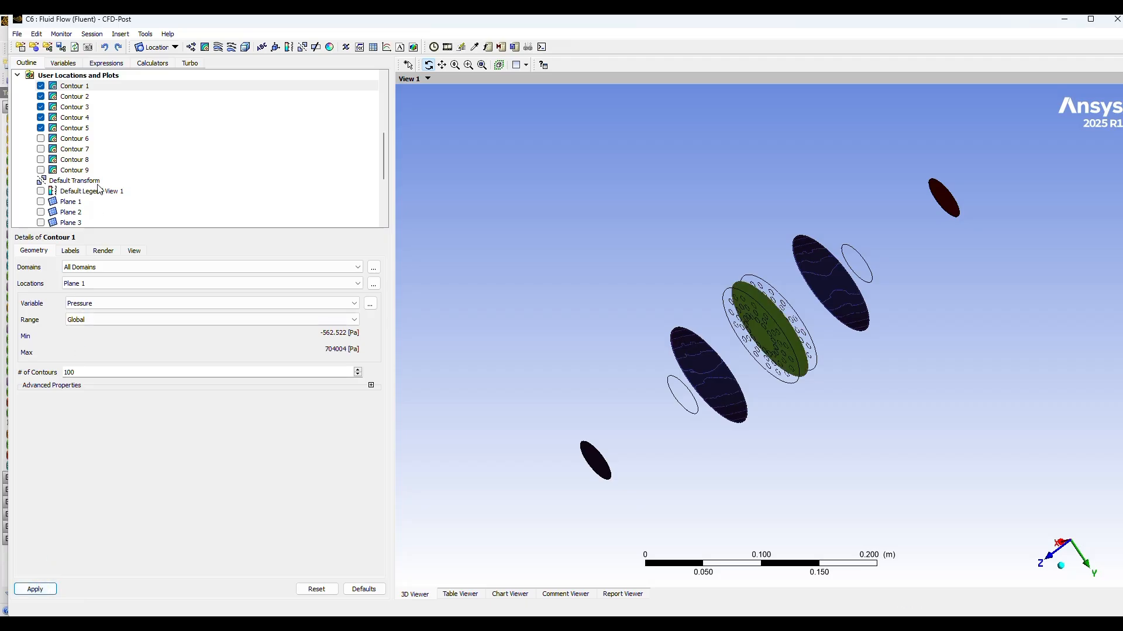
Step: Switch the Contour 2 variable on Plane 2 to Pressure and apply the change
{"action": "left_click", "coordinate": [78, 98]}
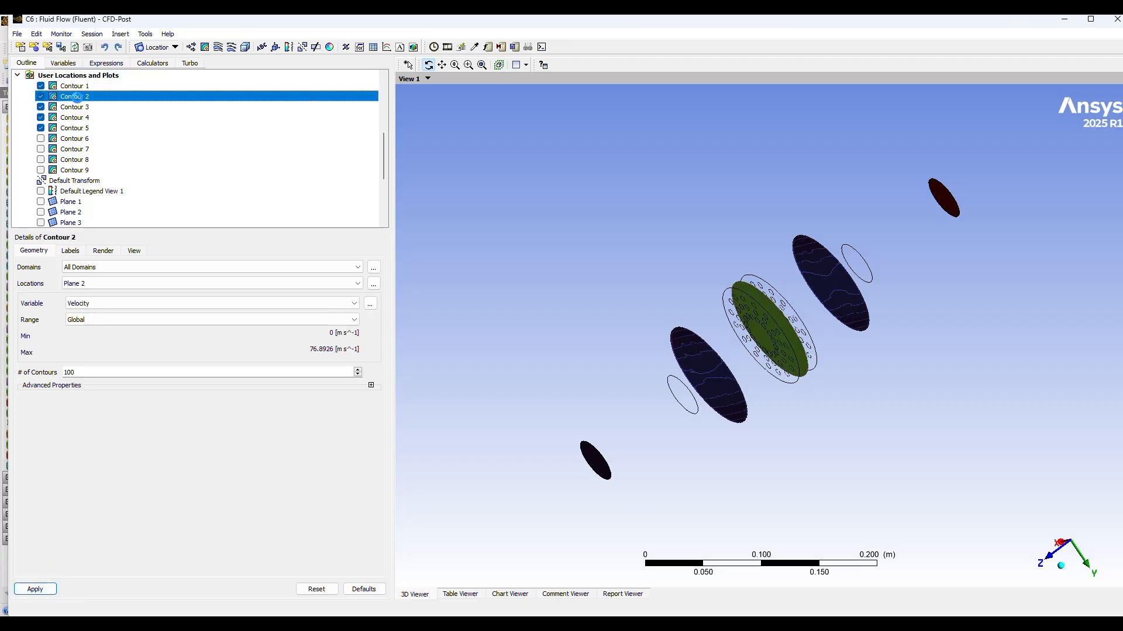
{"action": "left_click", "coordinate": [109, 304]}
{"action": "left_click", "coordinate": [93, 334]}
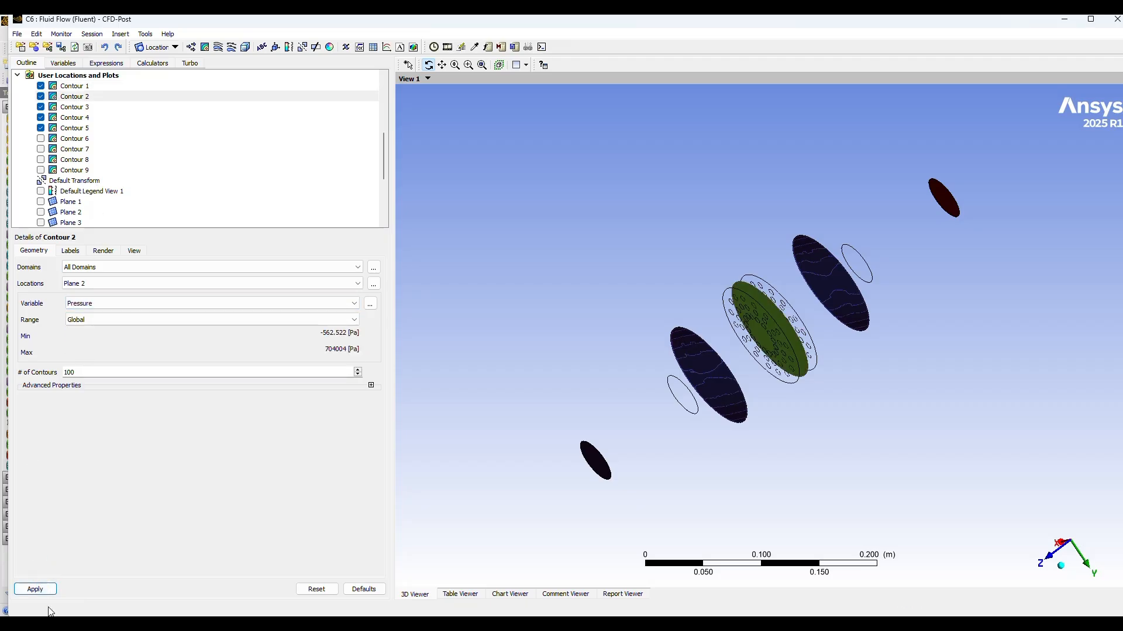
{"action": "left_click", "coordinate": [35, 589]}
Step: Set the Contour 3 variable on Plane 3 to Pressure, apply it and rotate the model to compare the pressure contours
{"action": "left_click", "coordinate": [78, 109]}
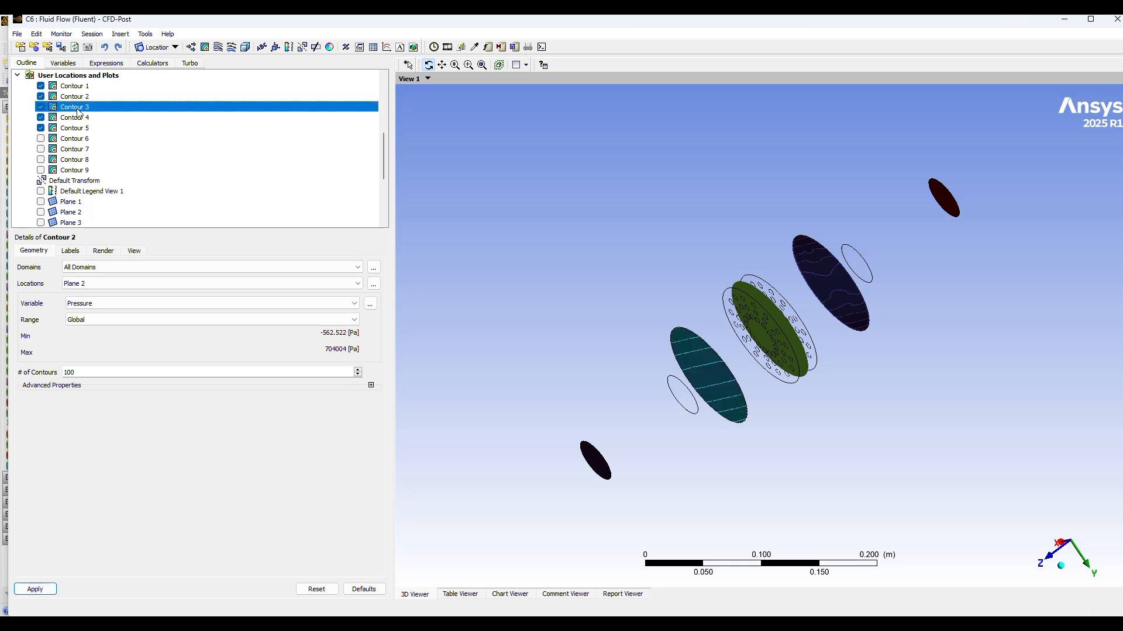
{"action": "left_click", "coordinate": [126, 305]}
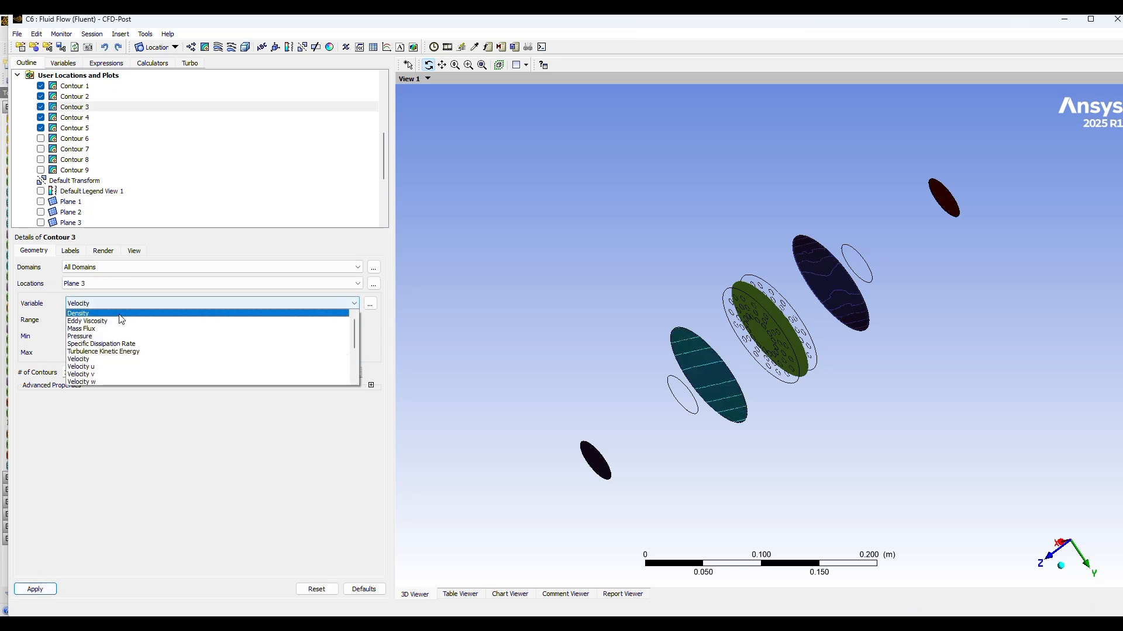
{"action": "left_click", "coordinate": [94, 334]}
{"action": "left_click", "coordinate": [35, 590]}
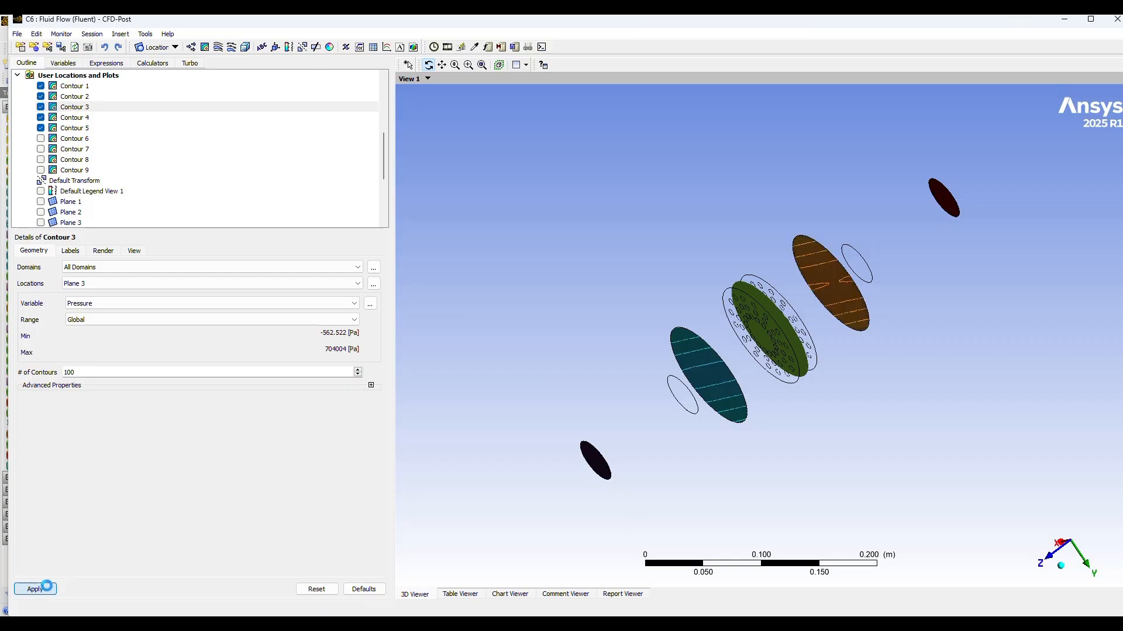
{"action": "left_click_drag", "start_coordinate": [593, 226], "coordinate": [622, 229]}
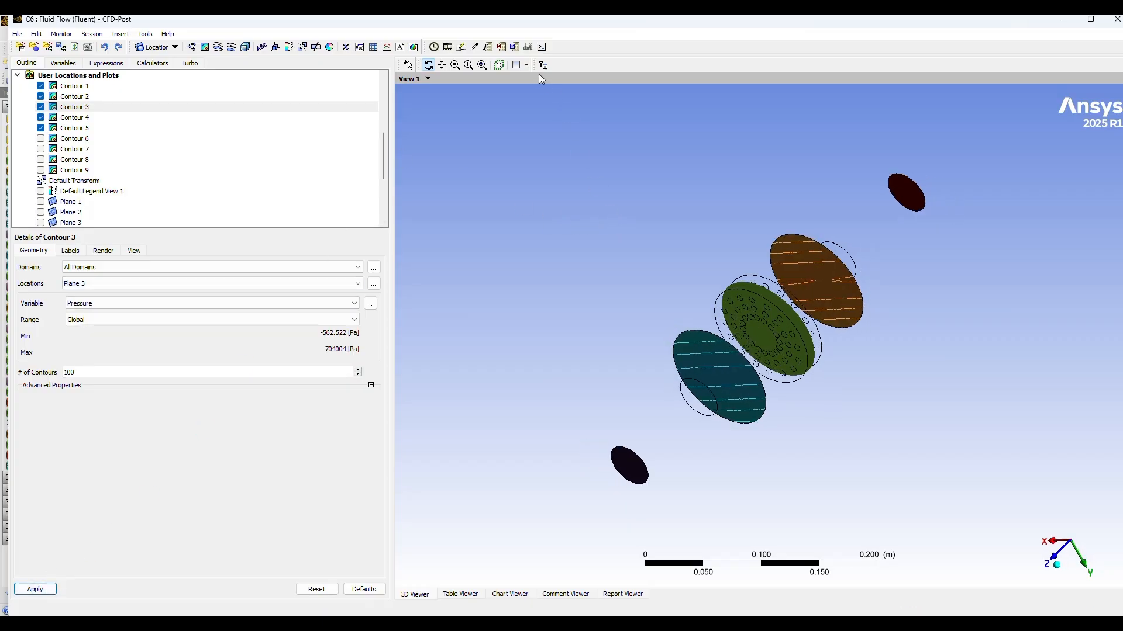
{"action": "left_click_drag", "start_coordinate": [897, 330], "coordinate": [850, 466]}
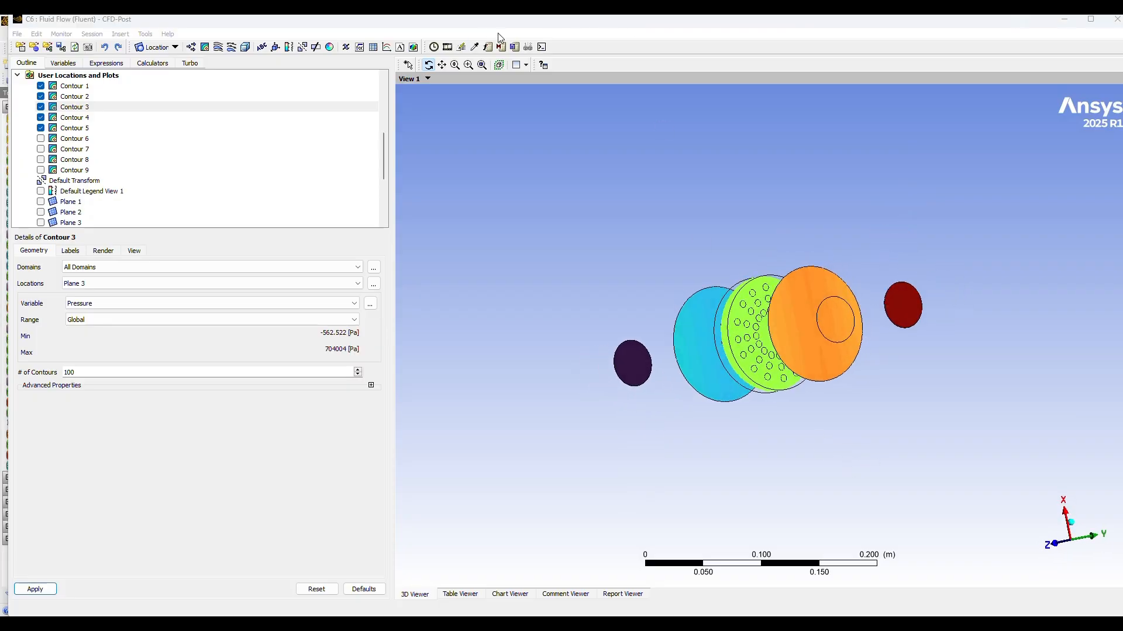
Step: Show Plane 4 along the converter and rotate the model to view it against the cross-section contours
{"action": "left_click_drag", "start_coordinate": [383, 159], "coordinate": [383, 182]}
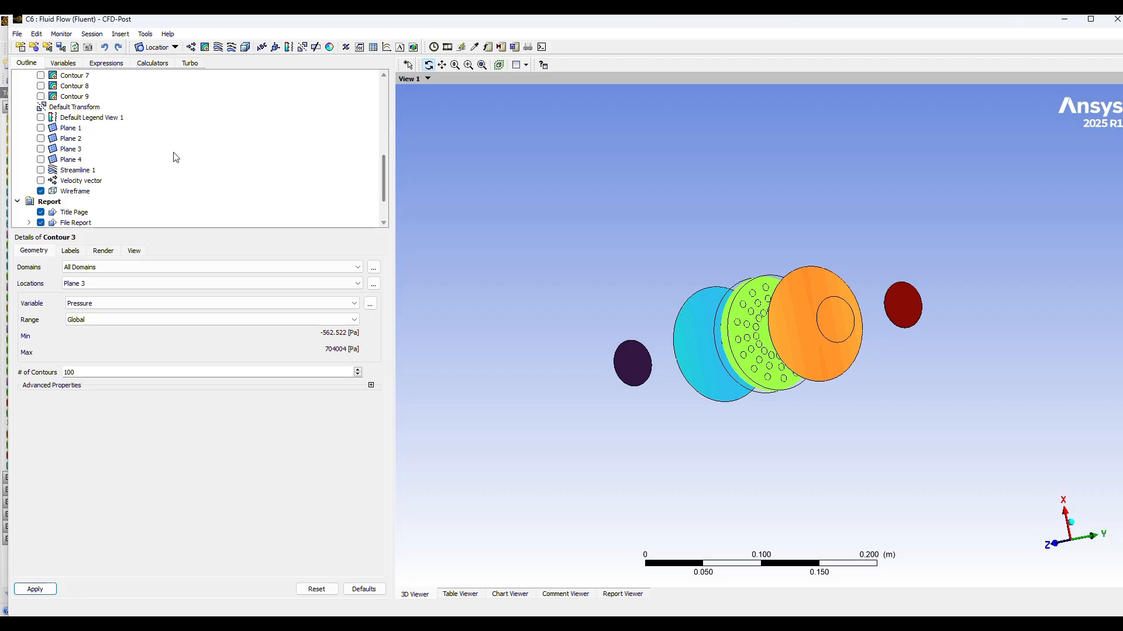
{"action": "left_click", "coordinate": [40, 160]}
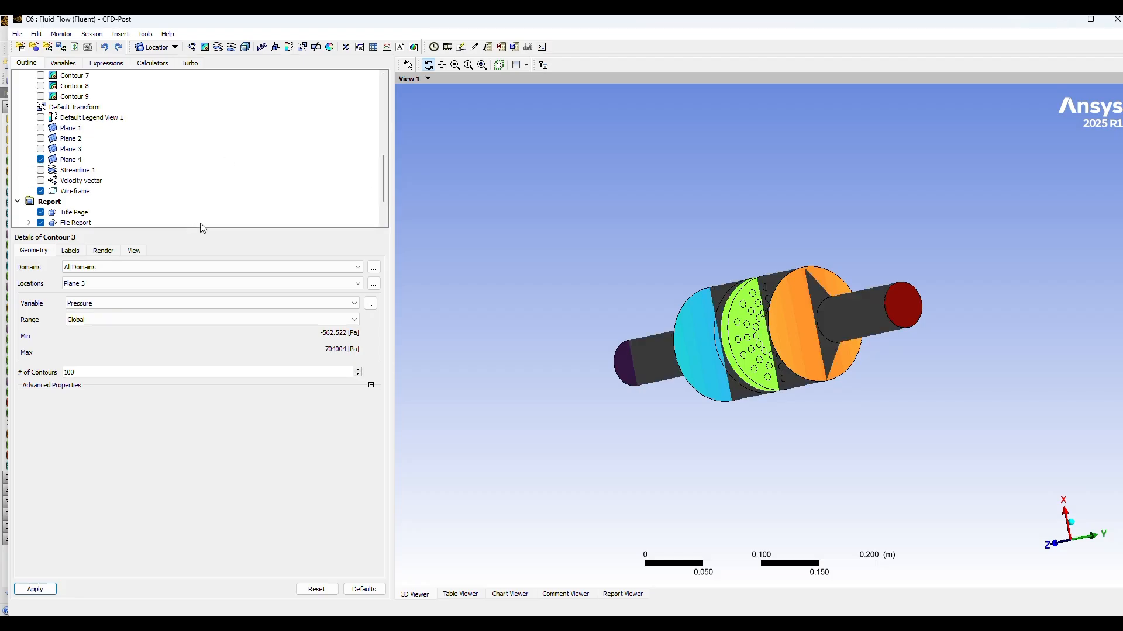
{"action": "left_click_drag", "start_coordinate": [758, 468], "coordinate": [794, 404]}
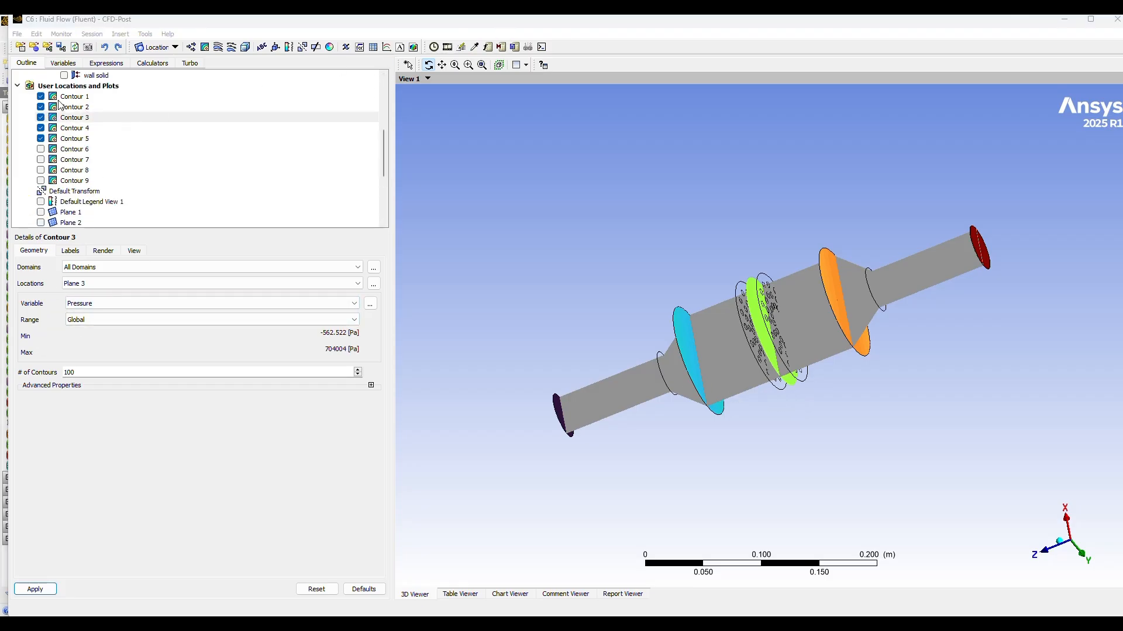
Step: Hide Contour 1 through Contour 5
{"action": "left_click", "coordinate": [40, 96]}
{"action": "left_click", "coordinate": [41, 107]}
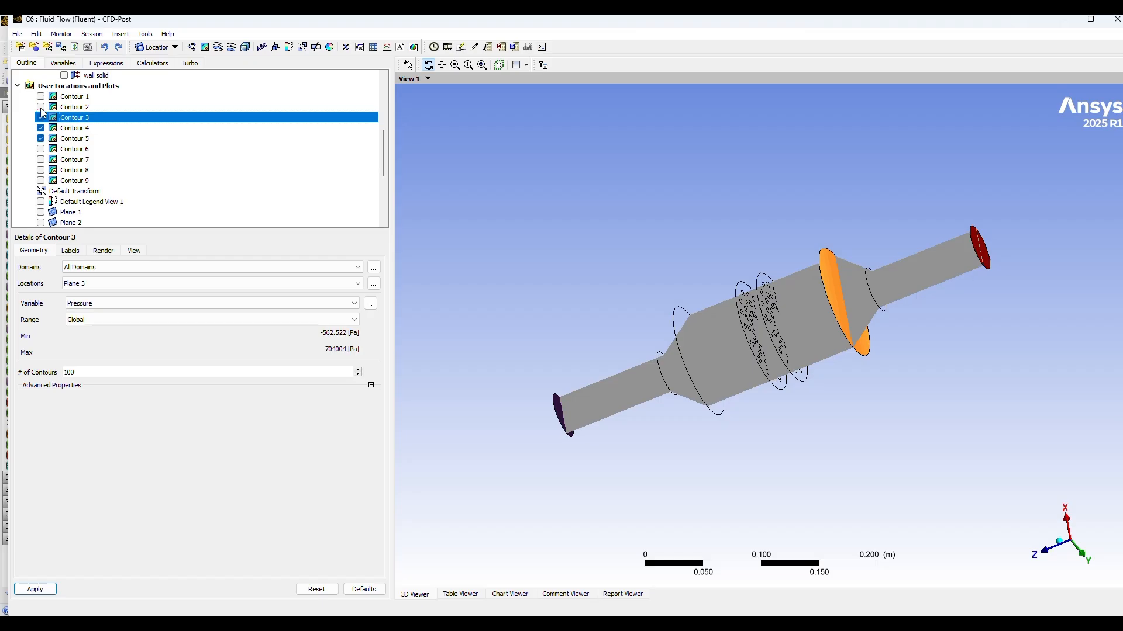
{"action": "left_click", "coordinate": [41, 128]}
{"action": "left_click", "coordinate": [41, 117]}
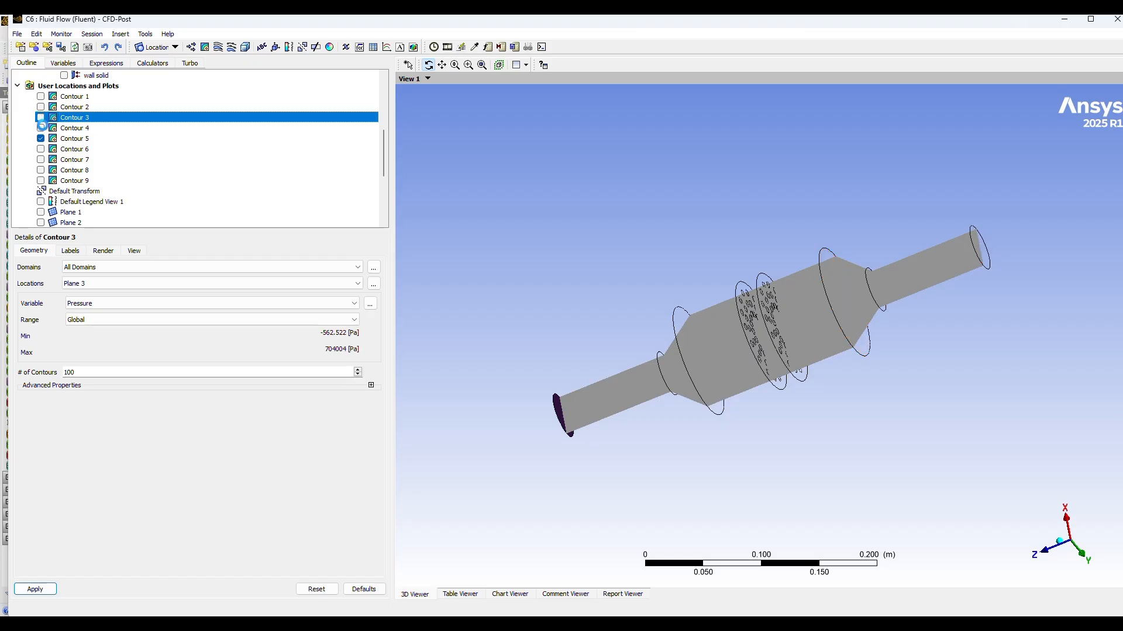
{"action": "left_click", "coordinate": [41, 139]}
Step: Hide Plane 4, show Contour 6 along the converter's length and rotate the model to inspect it
{"action": "scroll", "coordinate": [102, 207], "scroll_direction": "down", "scroll_amount": 2}
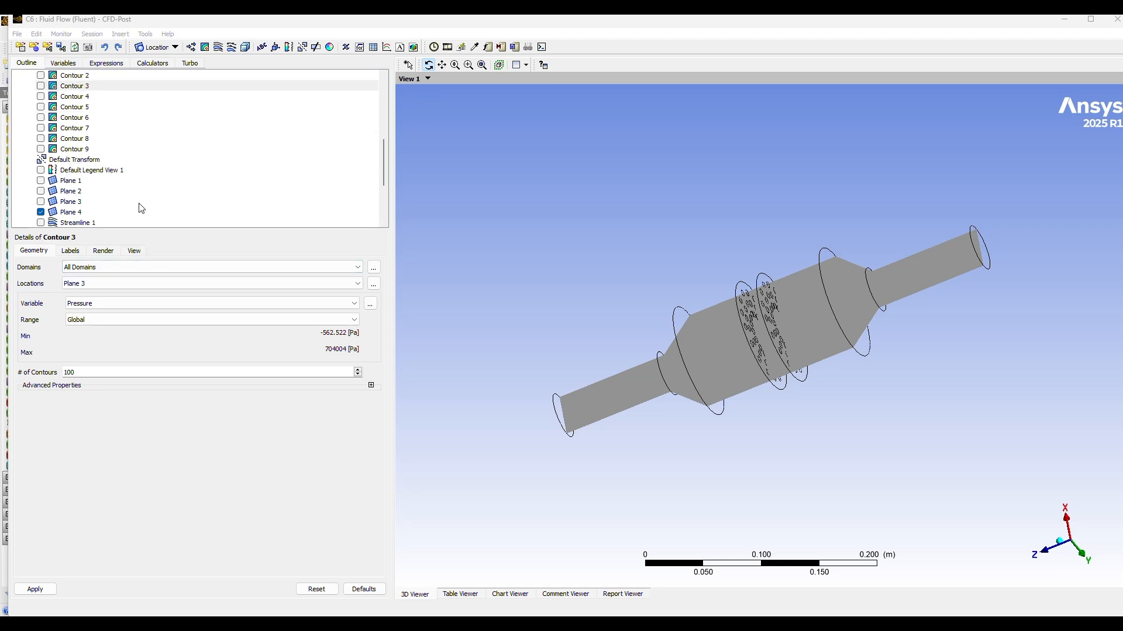
{"action": "left_click", "coordinate": [41, 181]}
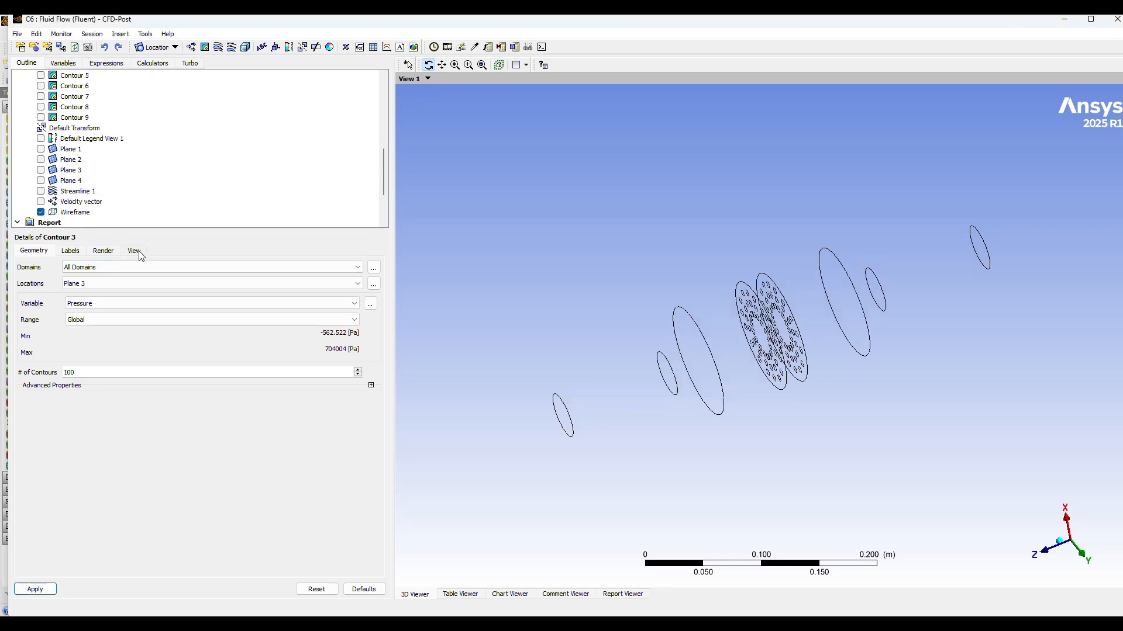
{"action": "left_click_drag", "start_coordinate": [614, 421], "coordinate": [704, 457]}
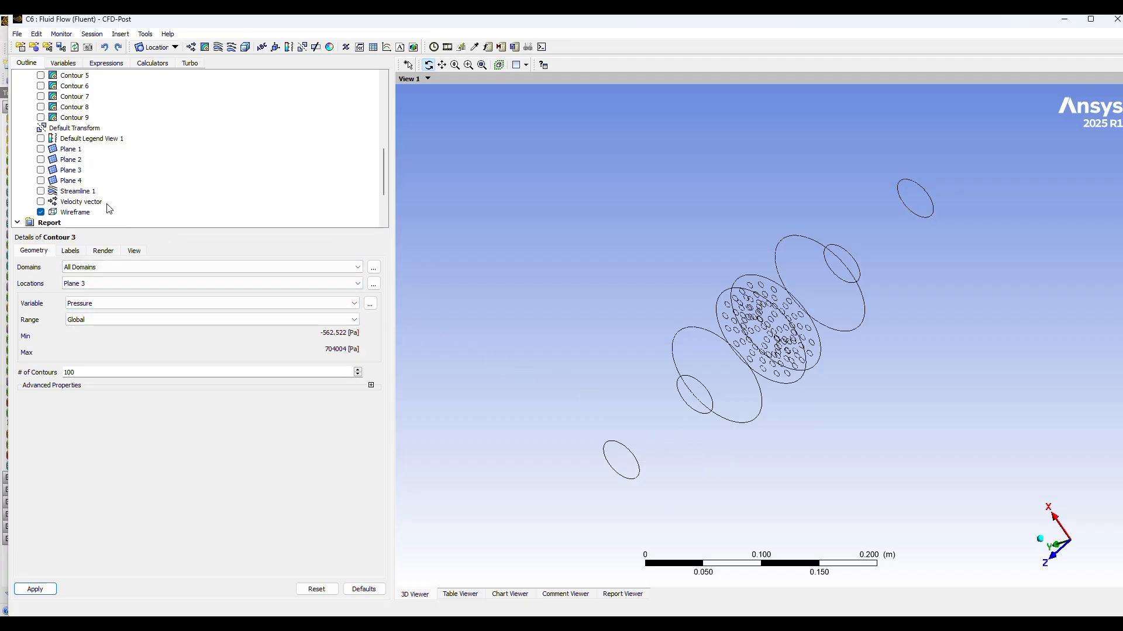
{"action": "left_click", "coordinate": [41, 86]}
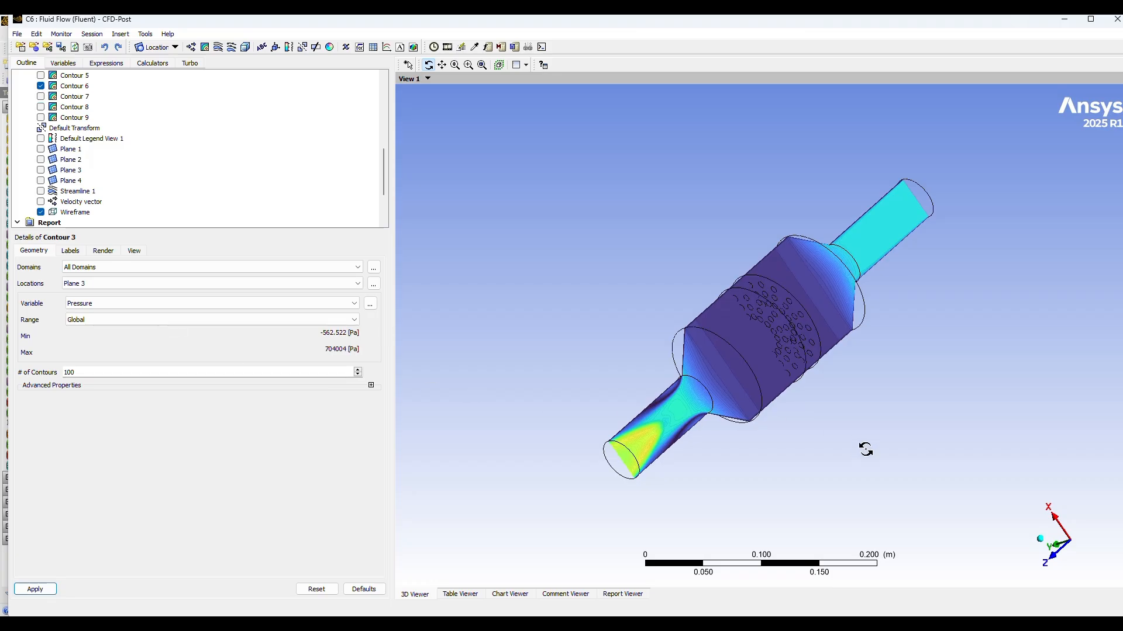
{"action": "left_click_drag", "start_coordinate": [865, 449], "coordinate": [797, 386]}
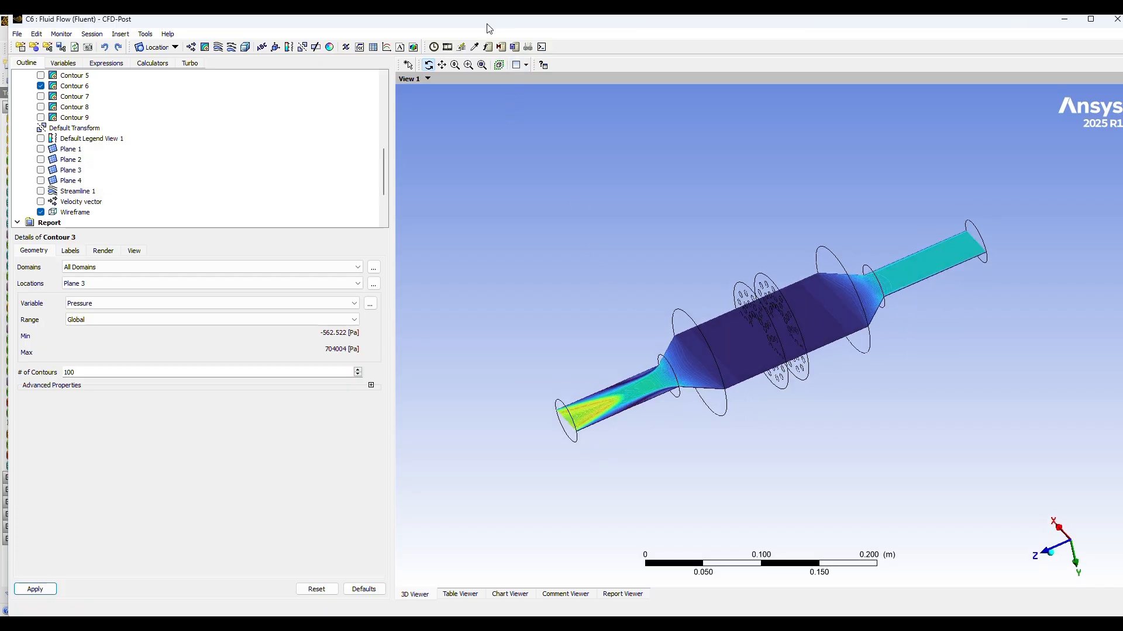
Step: Set the hidden Contour 1 on Plane 1 back to the Velocity variable and apply it
{"action": "scroll", "coordinate": [77, 157], "scroll_direction": "up", "scroll_amount": 3}
{"action": "left_click", "coordinate": [82, 129]}
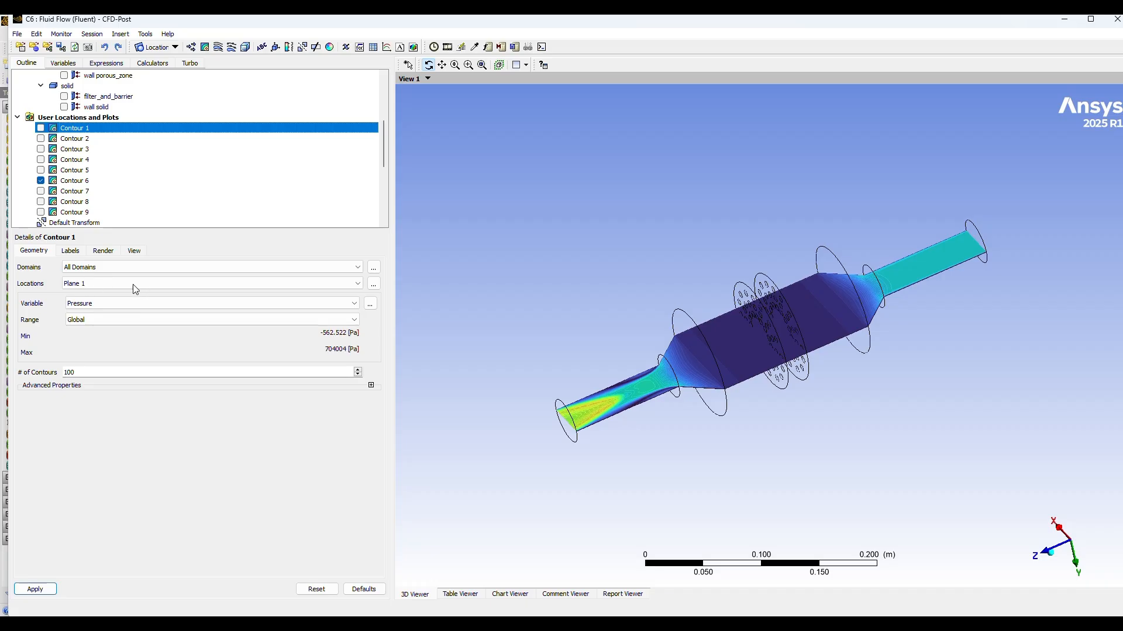
{"action": "left_click", "coordinate": [109, 303]}
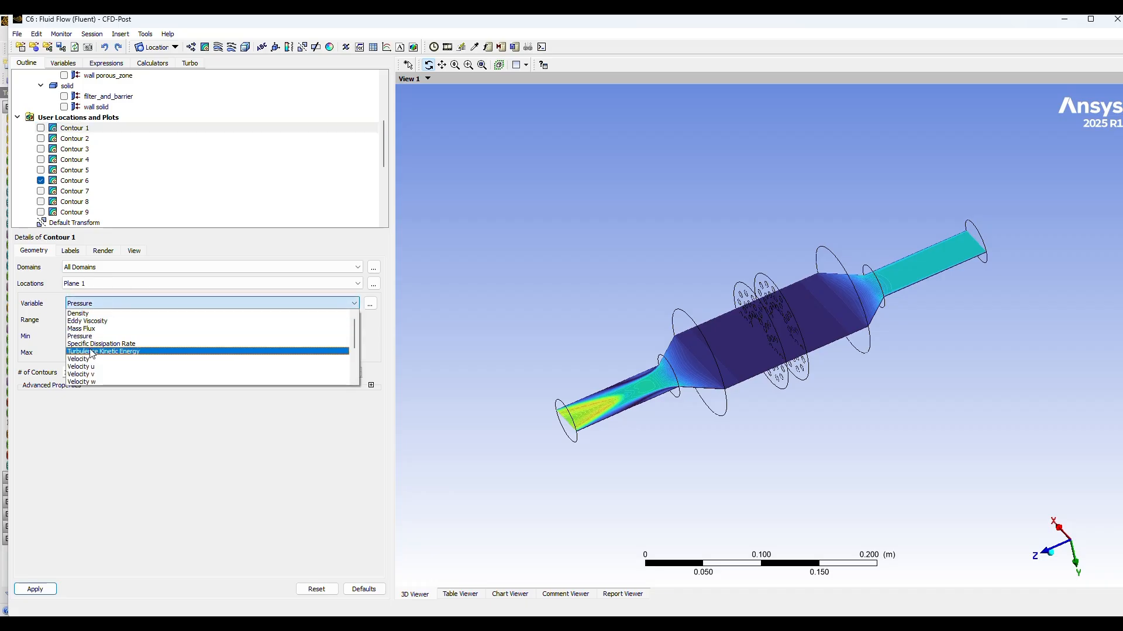
{"action": "left_click", "coordinate": [89, 360]}
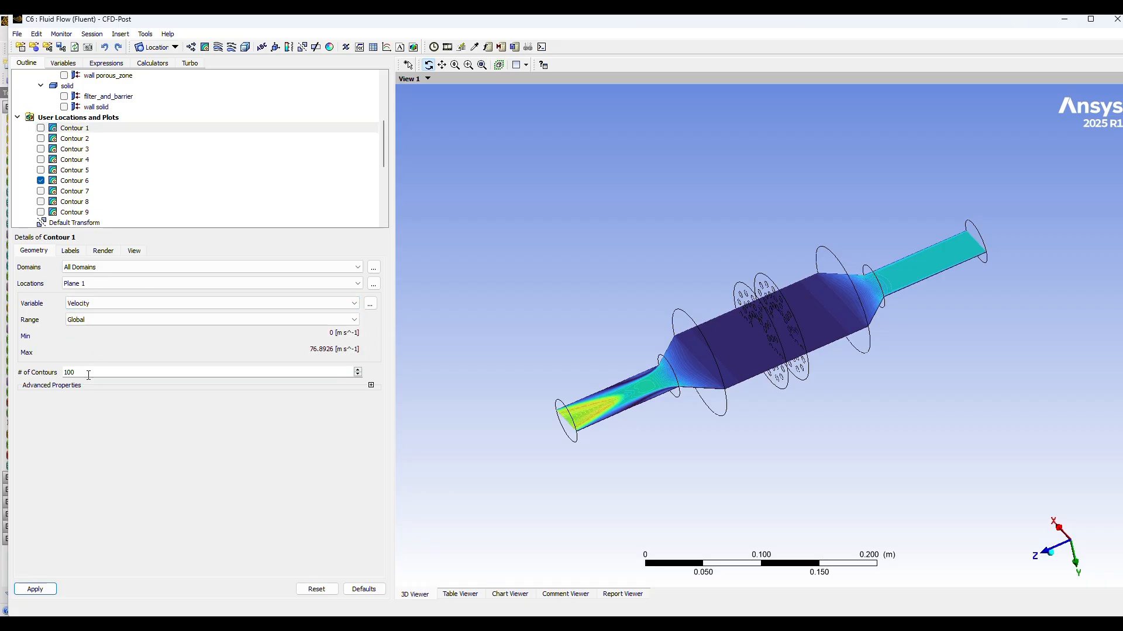
{"action": "left_click", "coordinate": [35, 590]}
Step: Set the hidden Contour 2 on Plane 2 back to the Velocity variable and apply it
{"action": "left_click", "coordinate": [80, 140]}
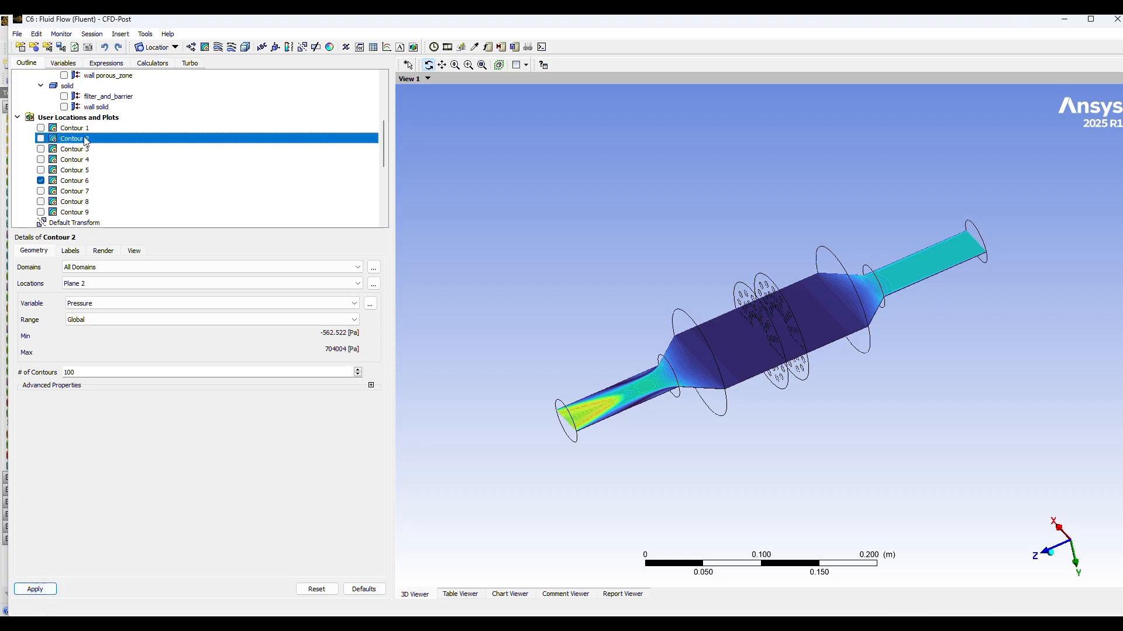
{"action": "left_click", "coordinate": [99, 302]}
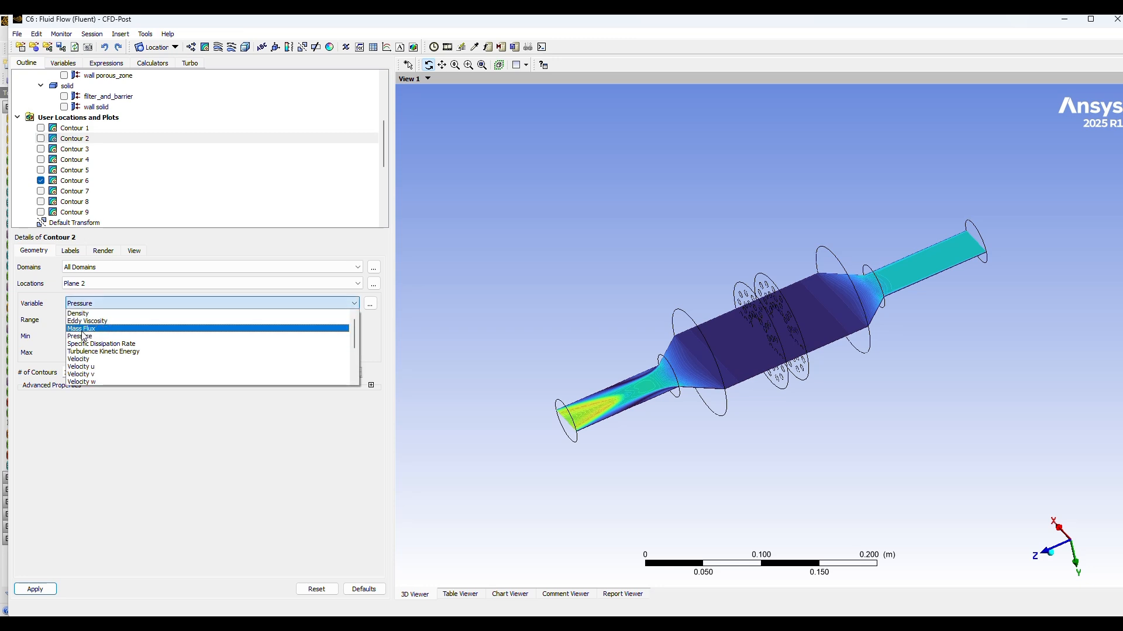
{"action": "left_click", "coordinate": [86, 360]}
{"action": "left_click", "coordinate": [43, 589]}
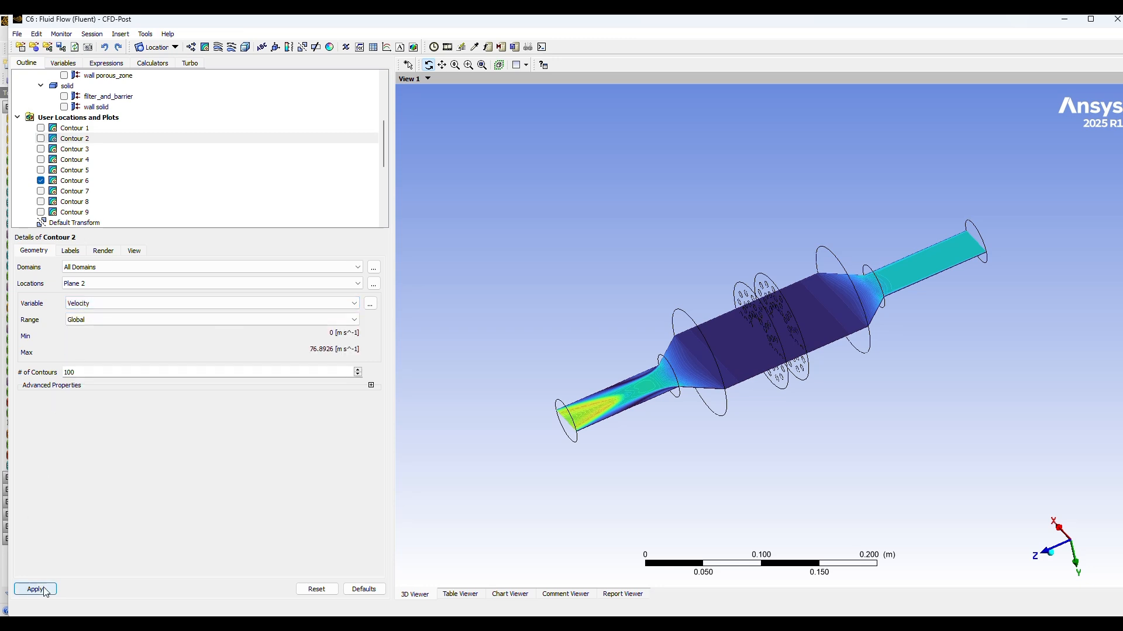
Step: Set the hidden Contour 3 on Plane 3 to the Velocity variable and apply it
{"action": "left_click", "coordinate": [75, 151]}
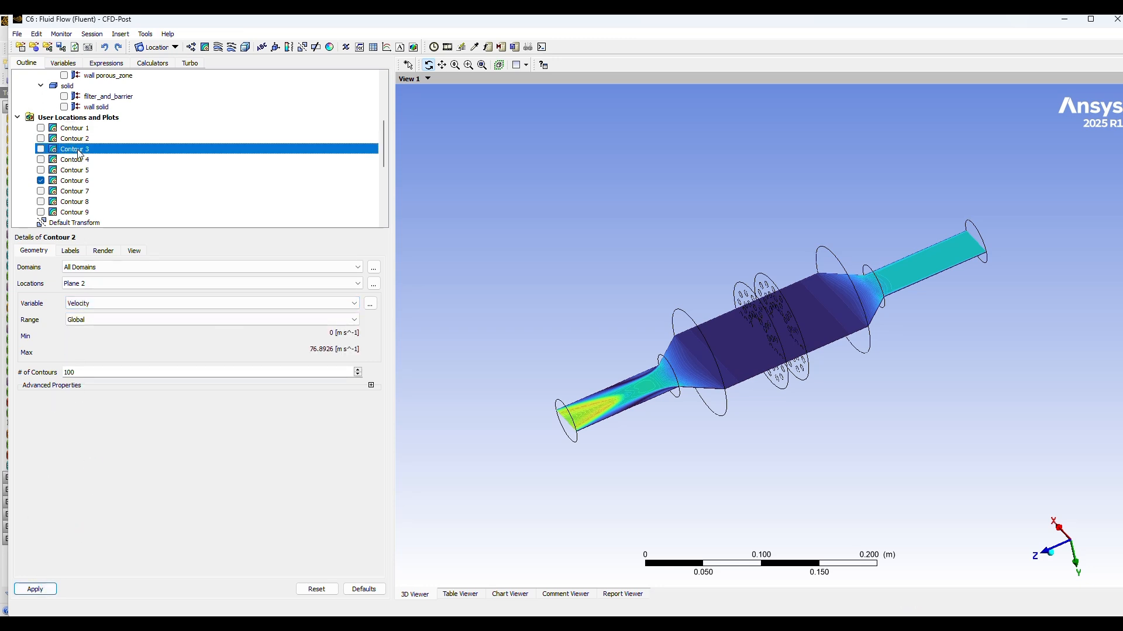
{"action": "left_click", "coordinate": [254, 304]}
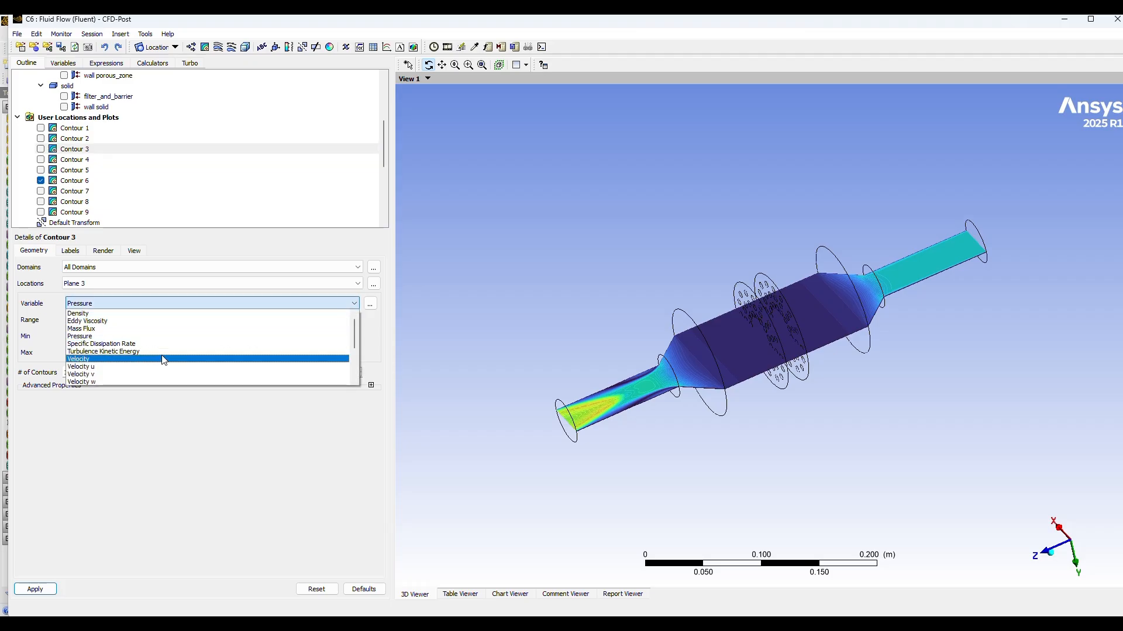
{"action": "left_click", "coordinate": [132, 359]}
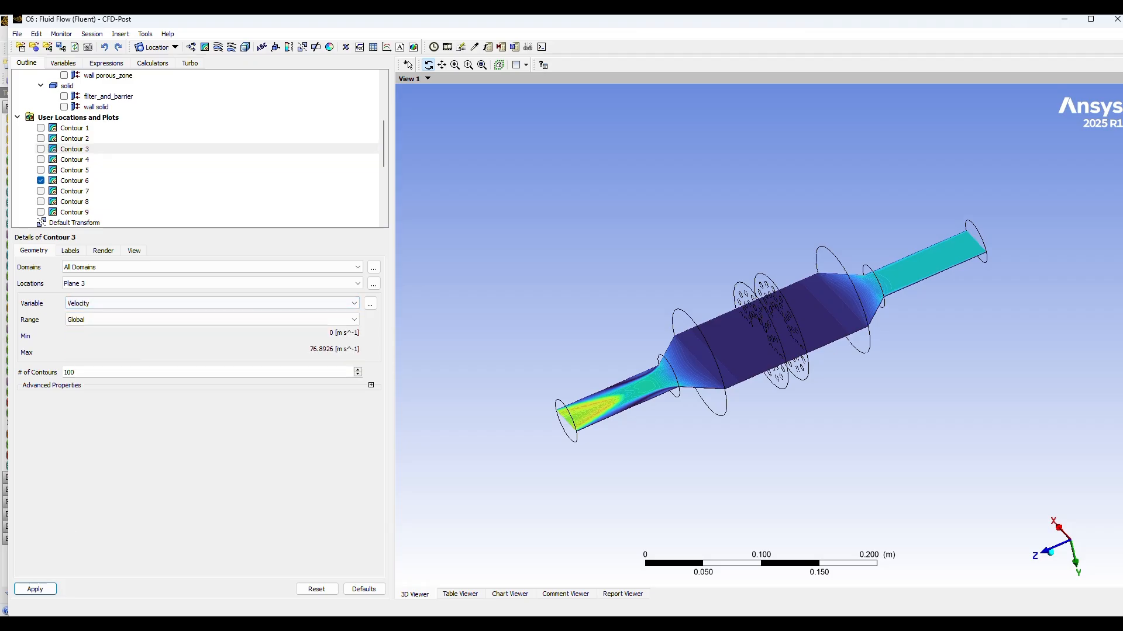
{"action": "left_click", "coordinate": [35, 589]}
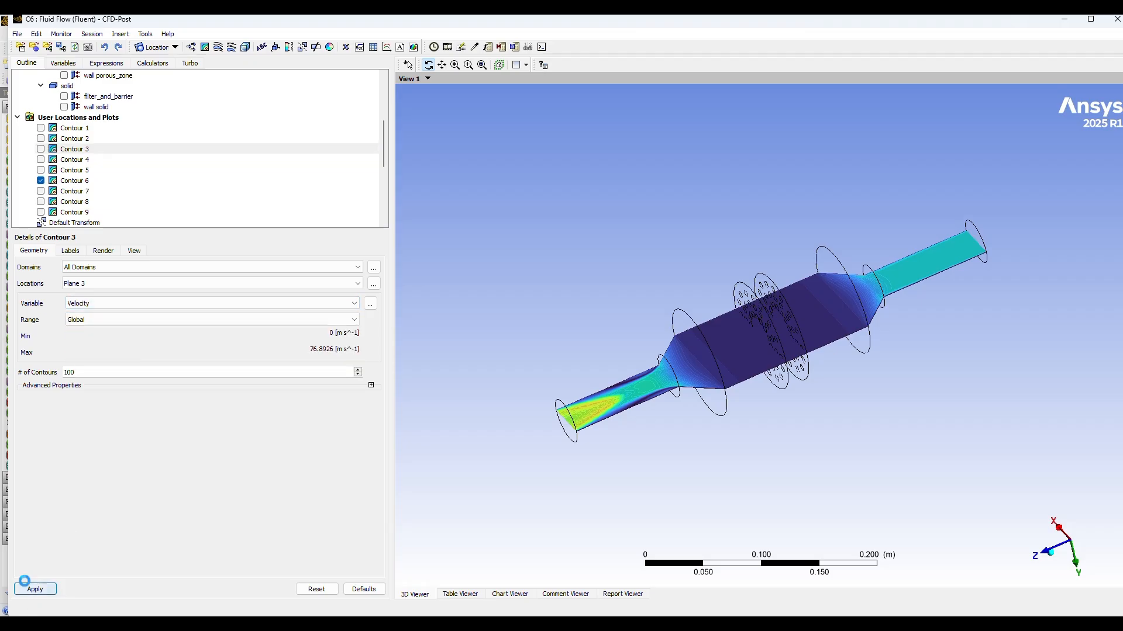
Step: Set the hidden Contour 4 on the inlet to the Velocity variable and apply it
{"action": "left_click", "coordinate": [69, 160]}
{"action": "left_click", "coordinate": [116, 303]}
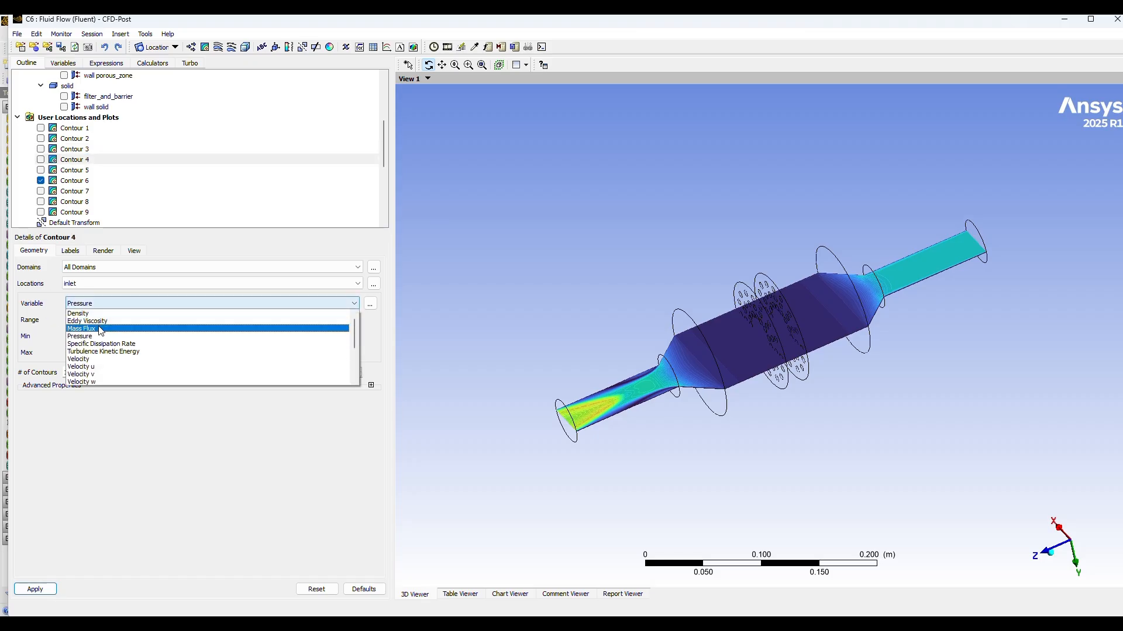
{"action": "left_click", "coordinate": [117, 352]}
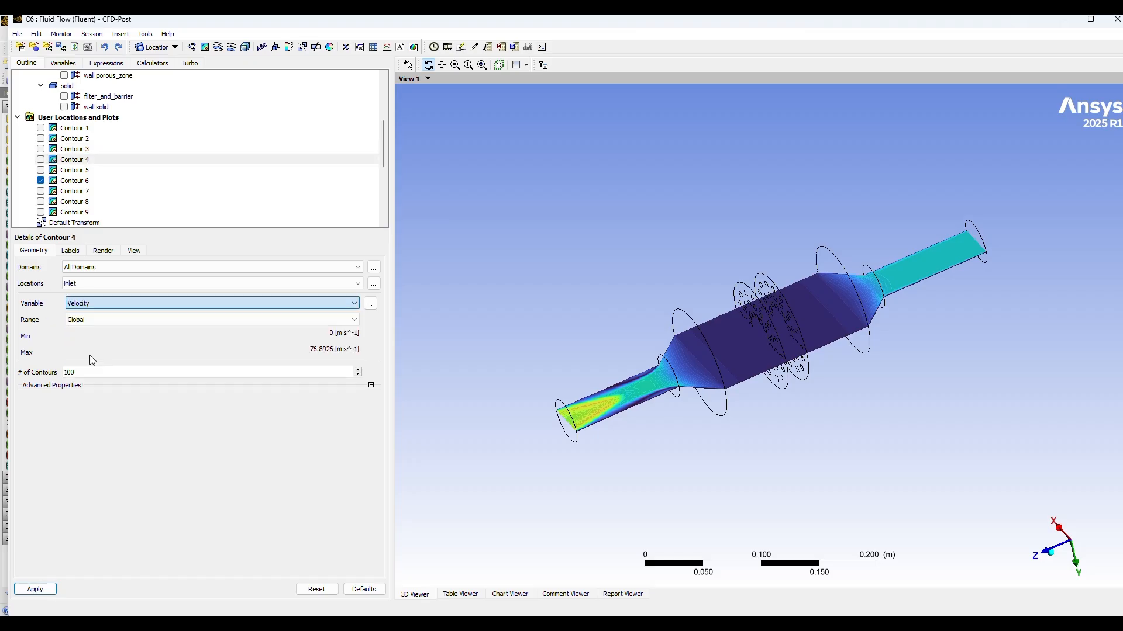
{"action": "left_click", "coordinate": [47, 594]}
Step: Set the hidden Contour 5 on the outlet to the Velocity variable and apply it
{"action": "left_click", "coordinate": [83, 170]}
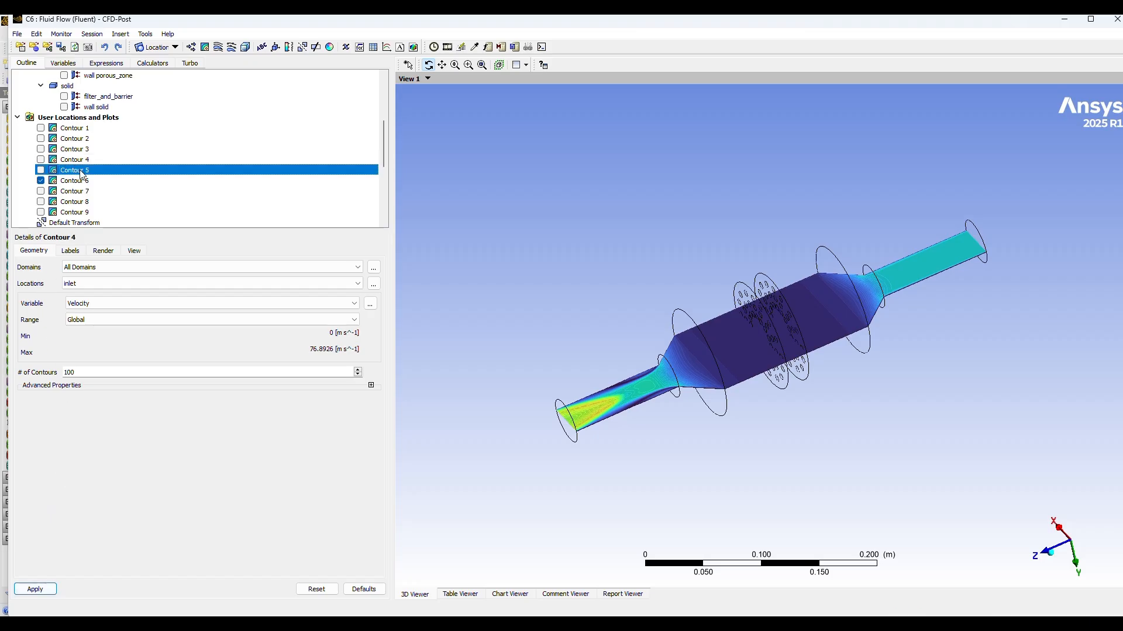
{"action": "left_click", "coordinate": [88, 305]}
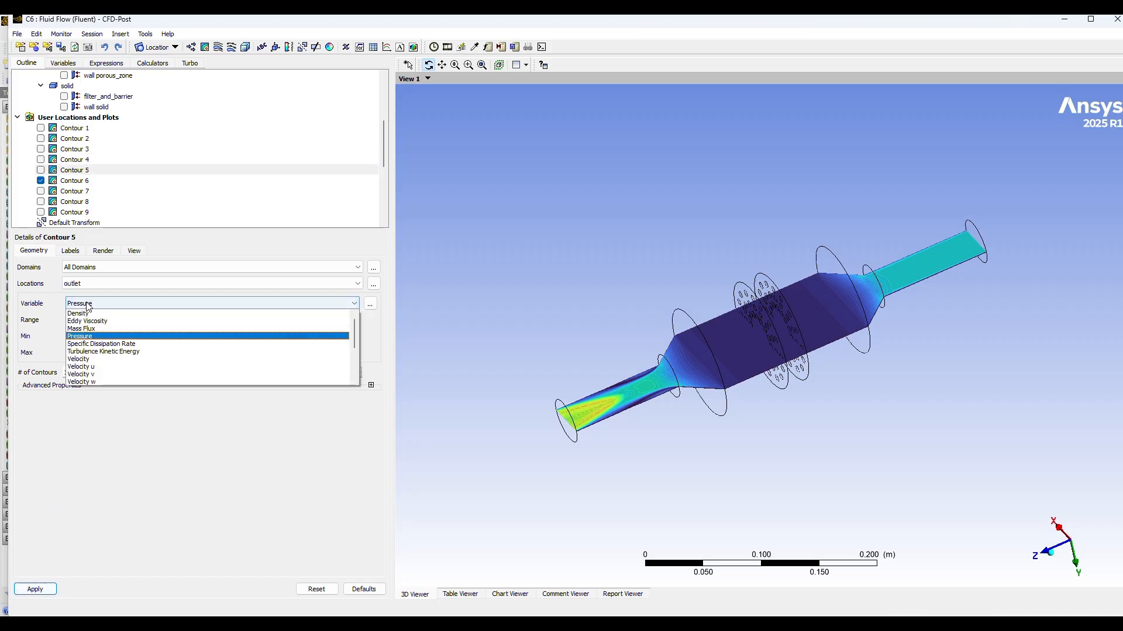
{"action": "left_click", "coordinate": [90, 356]}
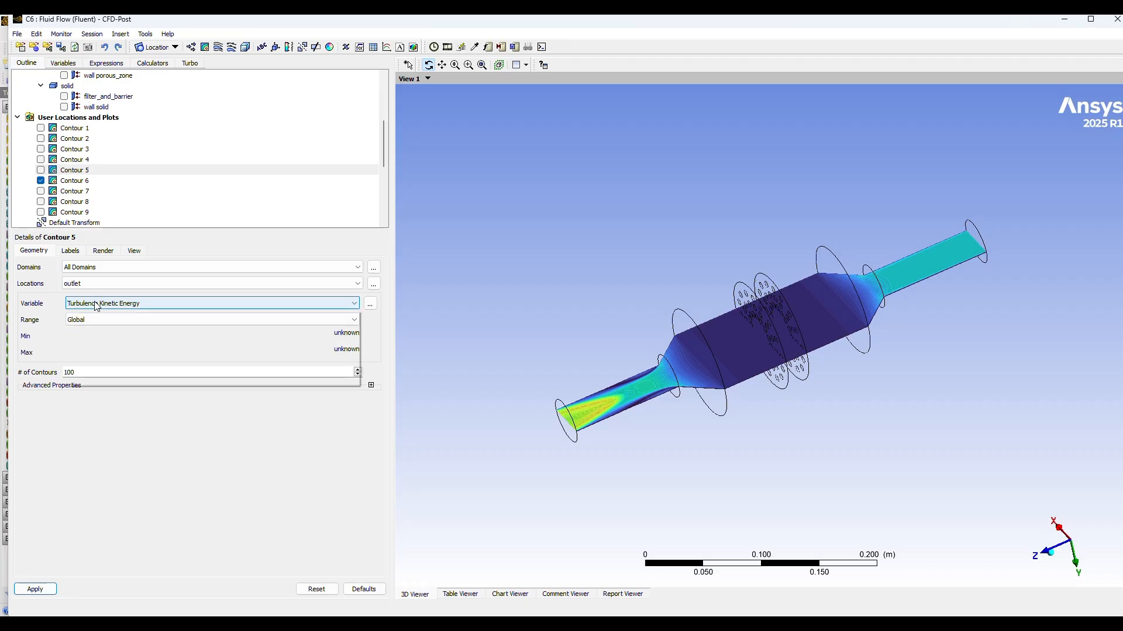
{"action": "left_click", "coordinate": [94, 305]}
{"action": "left_click", "coordinate": [92, 363]}
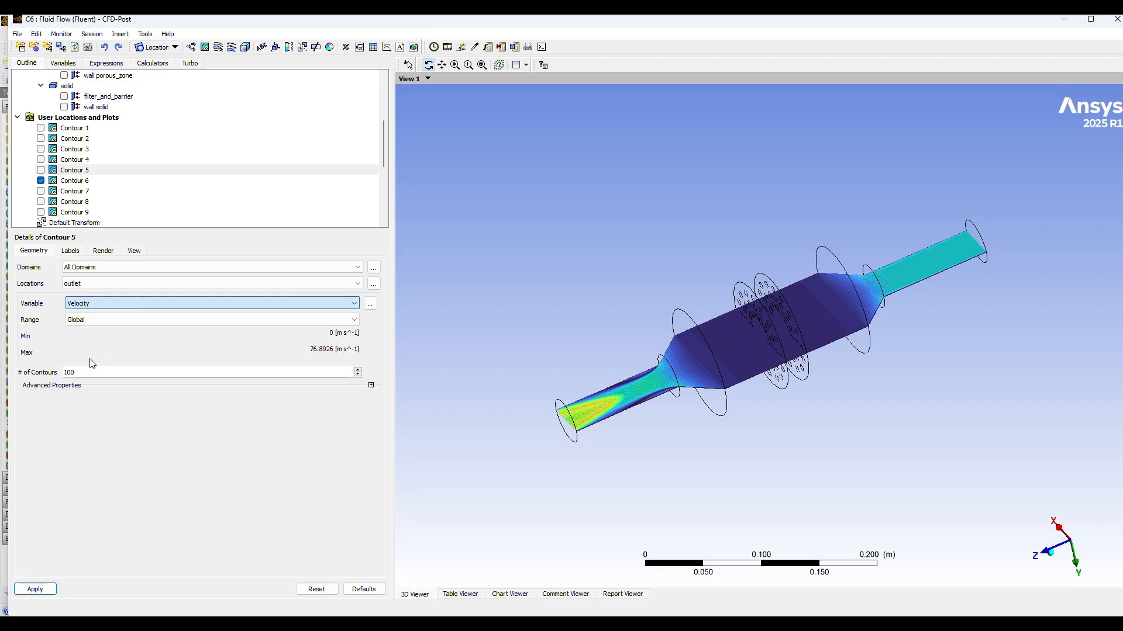
{"action": "left_click", "coordinate": [33, 590]}
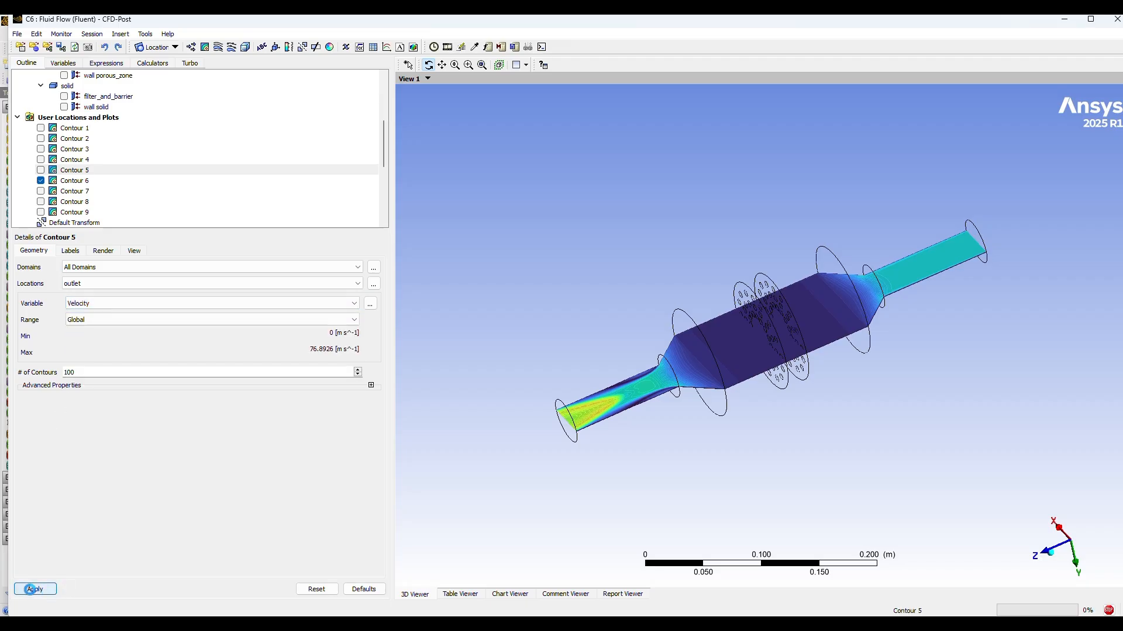
Step: Reapply the Velocity settings of Contour 6 on Plane 4 and rotate the model to inspect it
{"action": "left_click", "coordinate": [76, 182]}
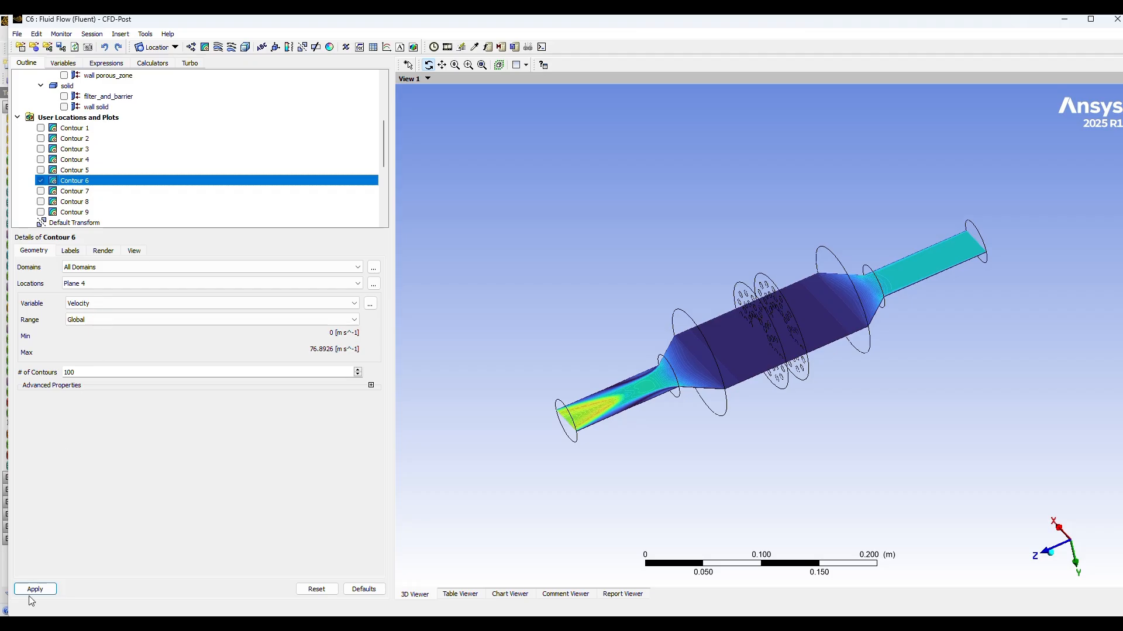
{"action": "left_click", "coordinate": [43, 588]}
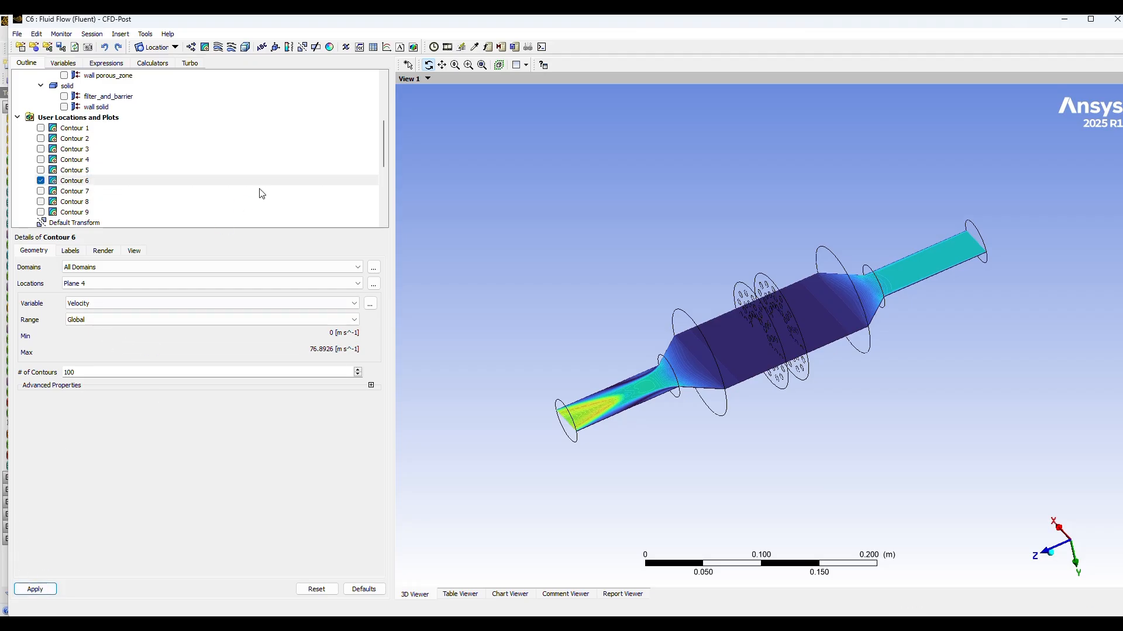
{"action": "left_click_drag", "start_coordinate": [573, 268], "coordinate": [634, 296]}
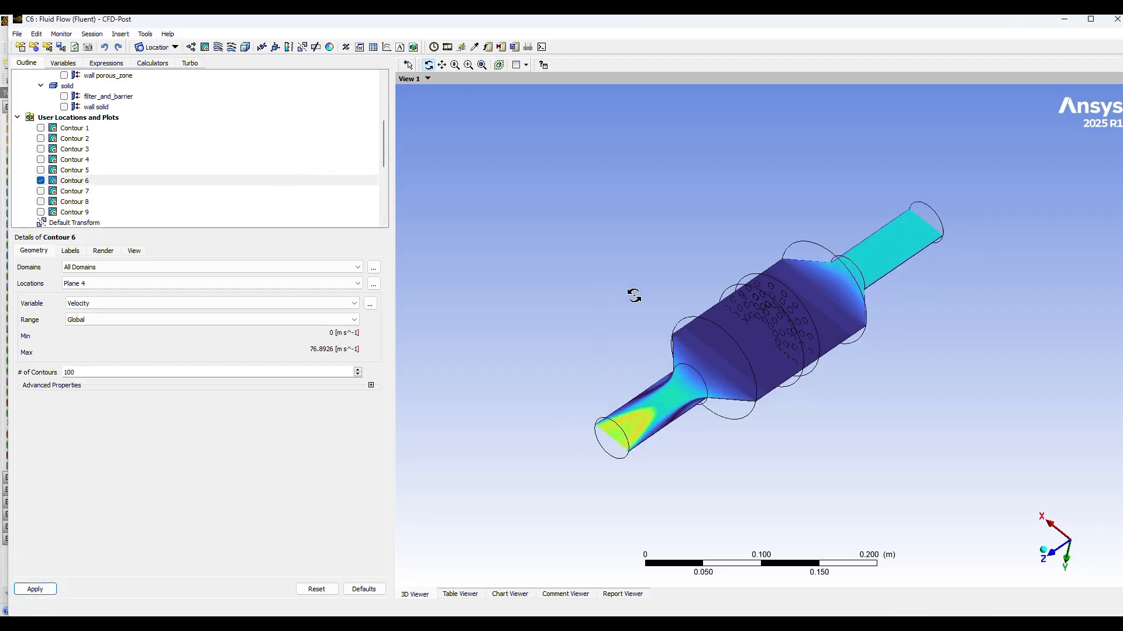
Step: Hide the wireframe and orient the converter to the isometric view with only Contour 6 shown
{"action": "scroll", "coordinate": [156, 171], "scroll_direction": "up", "scroll_amount": 2}
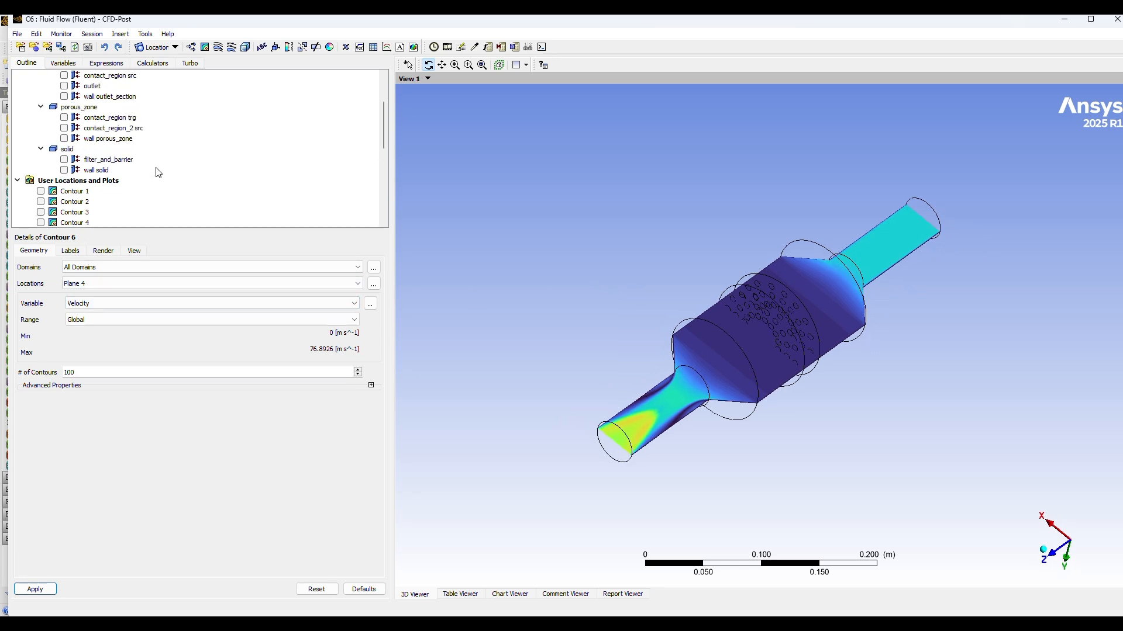
{"action": "scroll", "coordinate": [156, 172], "scroll_direction": "down", "scroll_amount": 3}
{"action": "scroll", "coordinate": [156, 173], "scroll_direction": "down", "scroll_amount": 2}
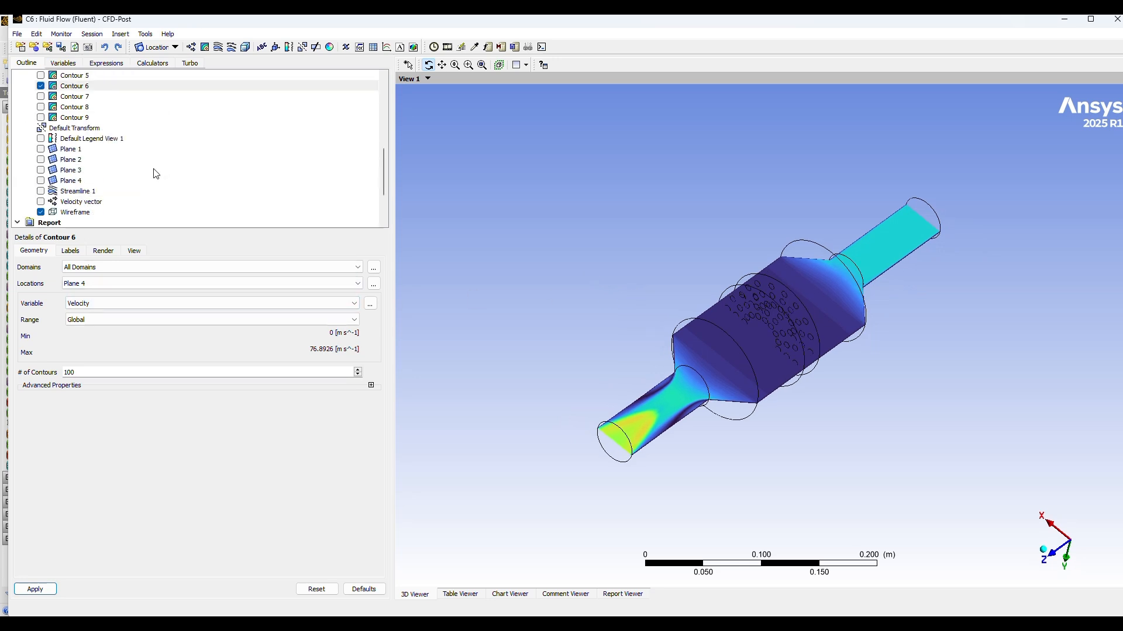
{"action": "left_click", "coordinate": [40, 212]}
{"action": "left_click_drag", "start_coordinate": [679, 400], "coordinate": [626, 318]}
{"action": "left_click", "coordinate": [1061, 567]}
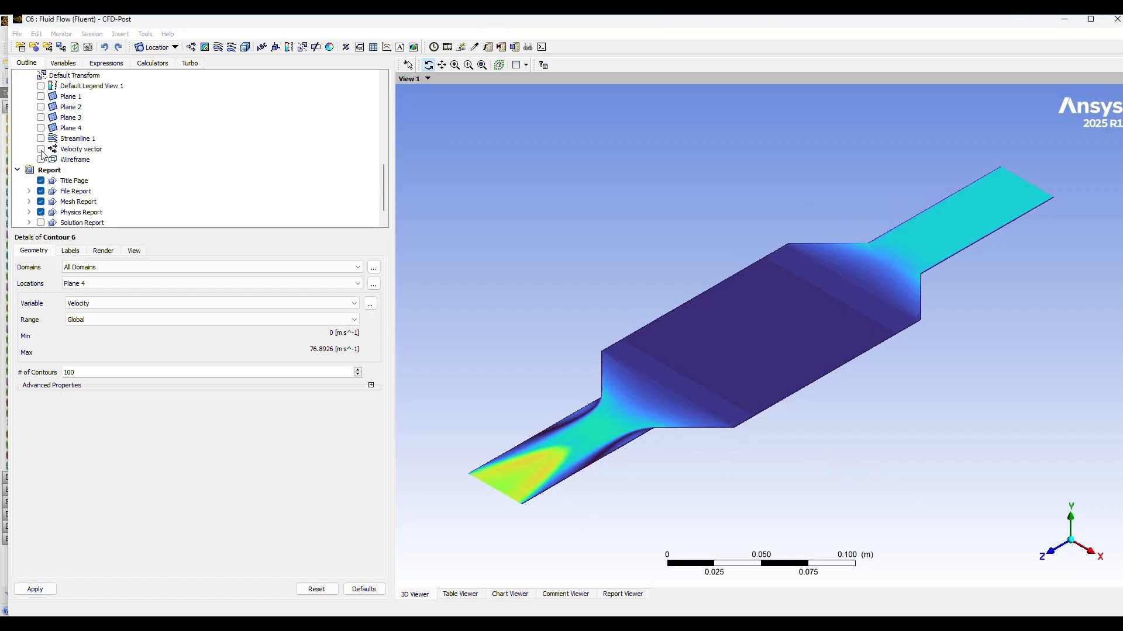
Step: Show the Velocity vector plot and hide Contour 6, rotating the model to inspect the vectors
{"action": "left_click", "coordinate": [41, 149]}
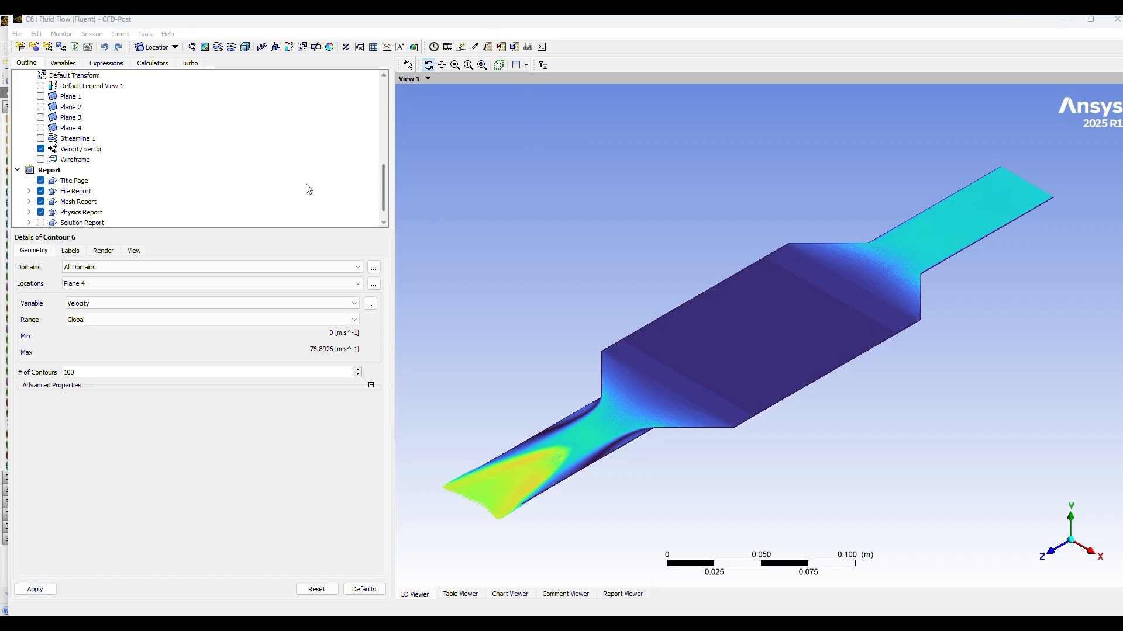
{"action": "scroll", "coordinate": [253, 171], "scroll_direction": "up", "scroll_amount": 3}
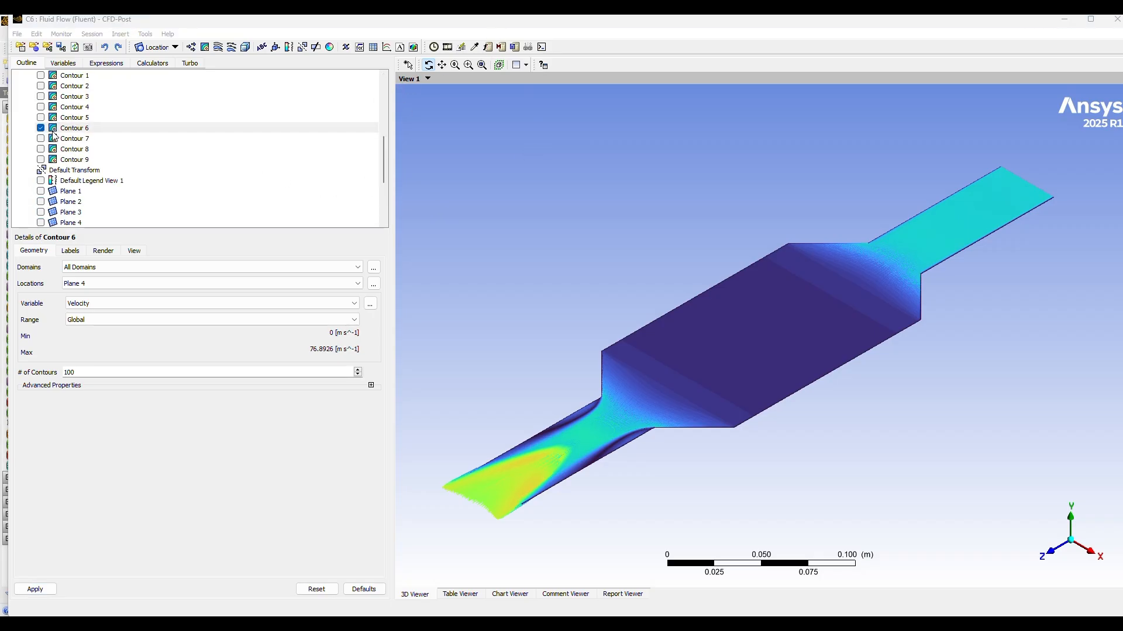
{"action": "left_click", "coordinate": [40, 129]}
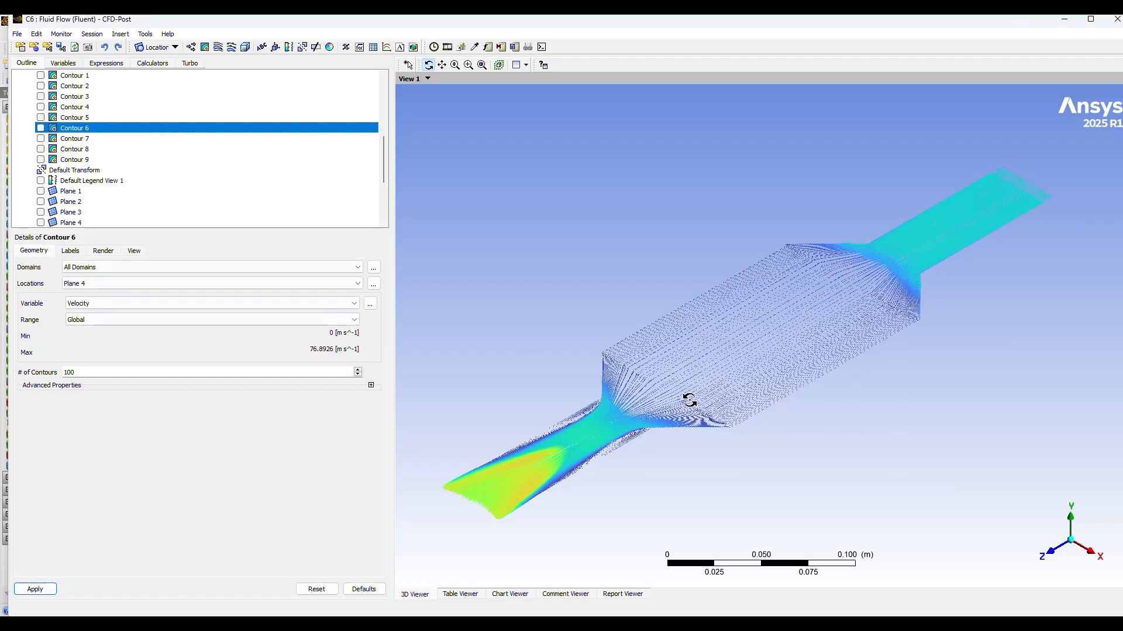
{"action": "left_click_drag", "start_coordinate": [690, 401], "coordinate": [739, 333]}
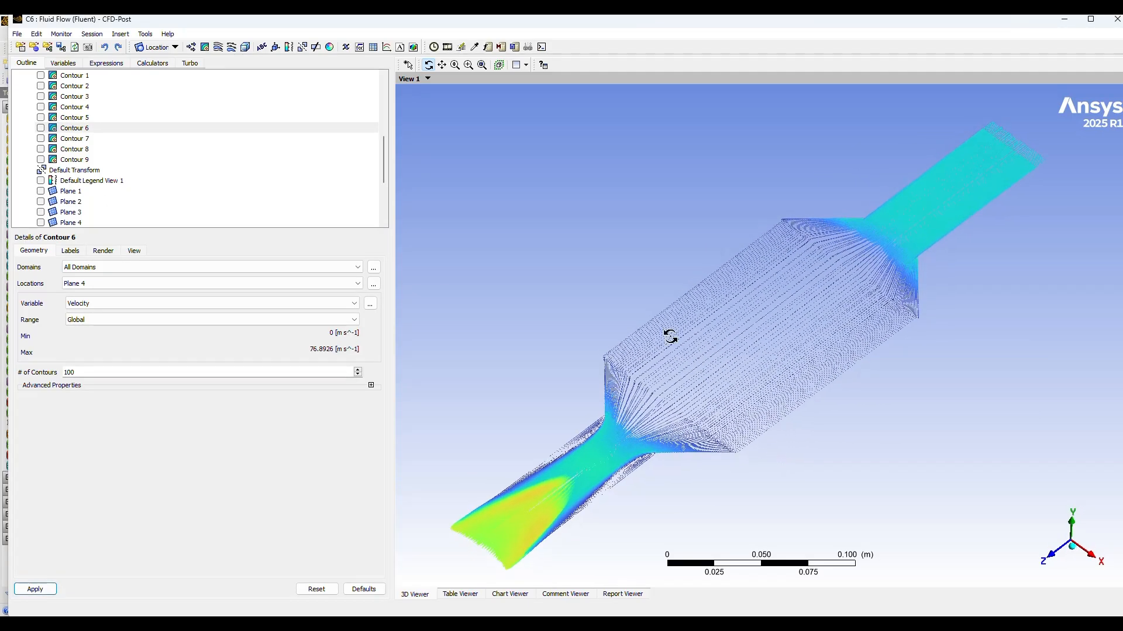
{"action": "left_click", "coordinate": [104, 252]}
{"action": "left_click", "coordinate": [75, 256]}
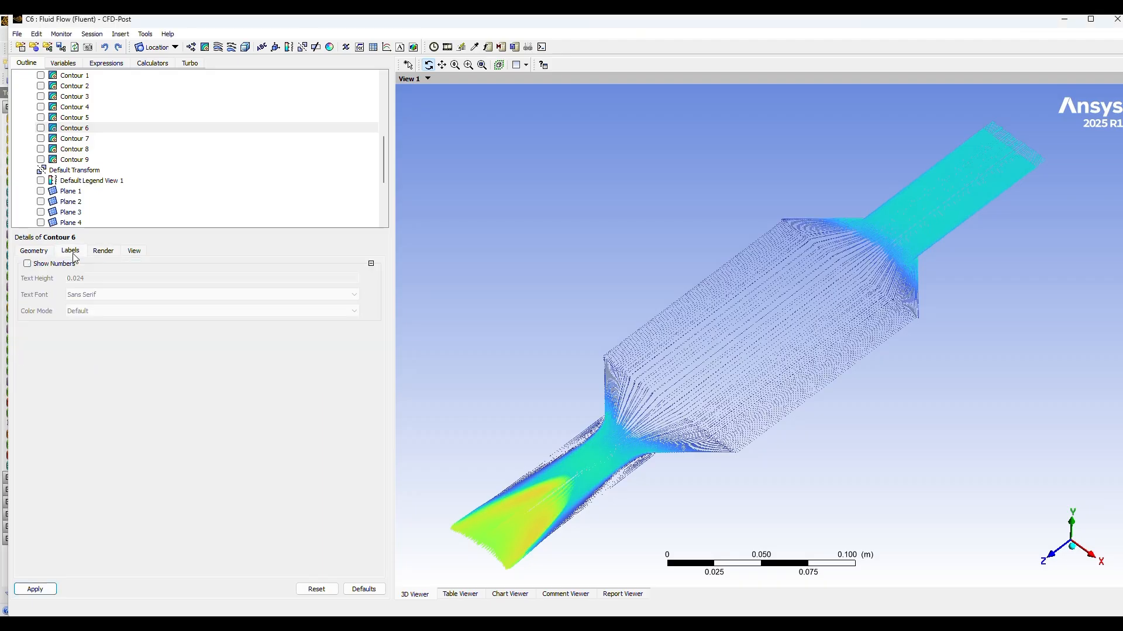
{"action": "left_click", "coordinate": [38, 255]}
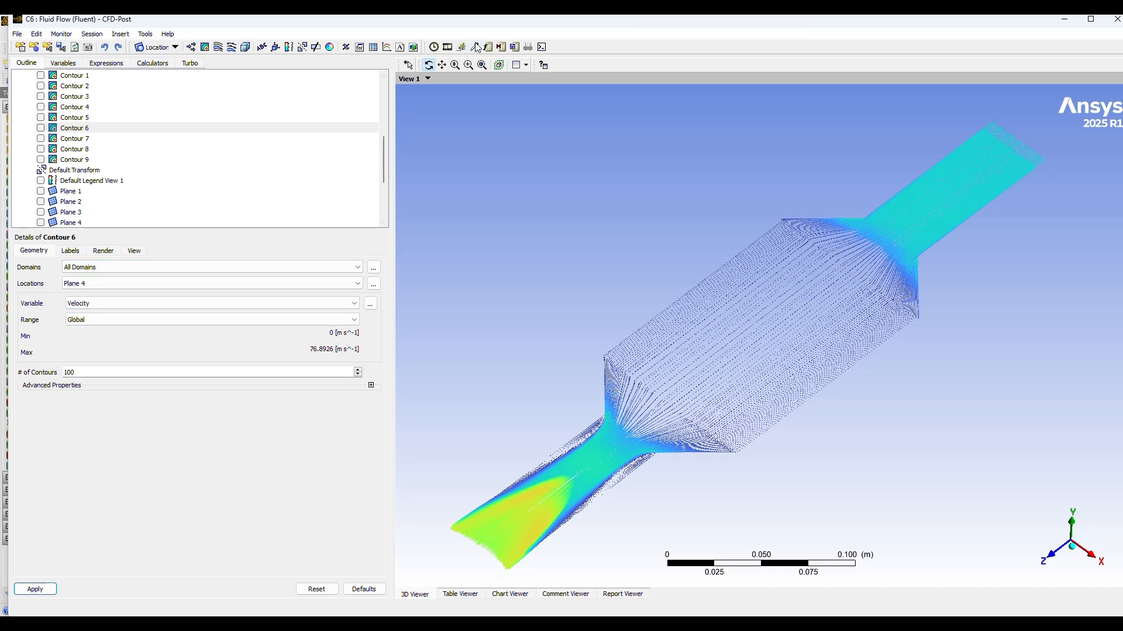
{"action": "left_click", "coordinate": [70, 251]}
{"action": "left_click", "coordinate": [102, 252]}
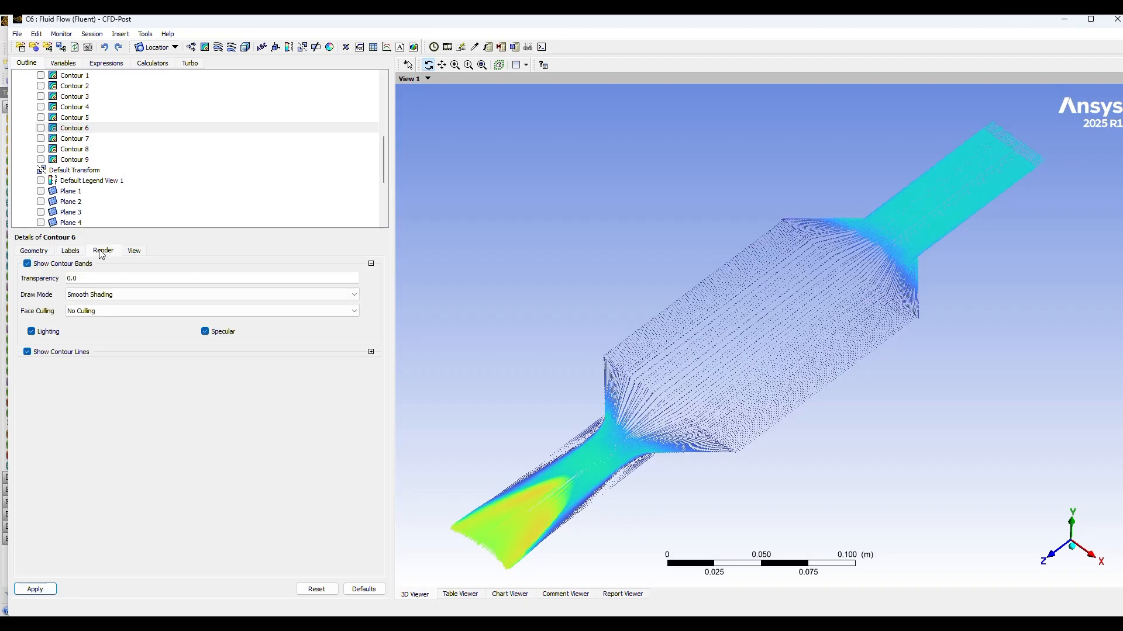
{"action": "left_click", "coordinate": [131, 251]}
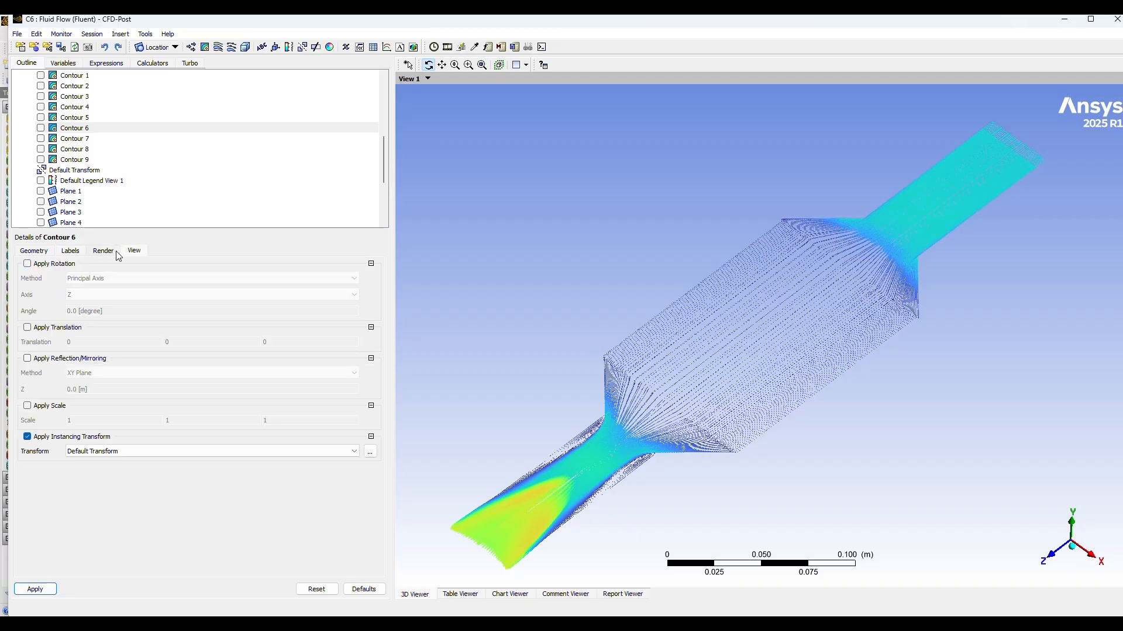
{"action": "left_click", "coordinate": [35, 252]}
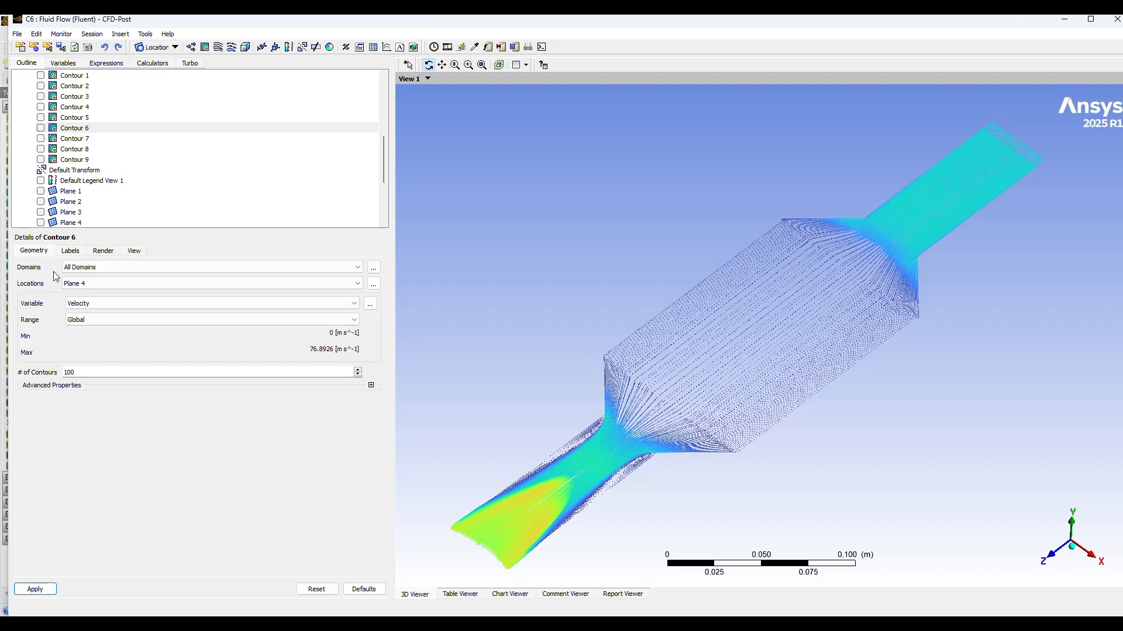
Step: Set the symbol size of the Velocity vector plot on Plane 4 to 1.85 and apply it
{"action": "scroll", "coordinate": [129, 191], "scroll_direction": "up", "scroll_amount": 1}
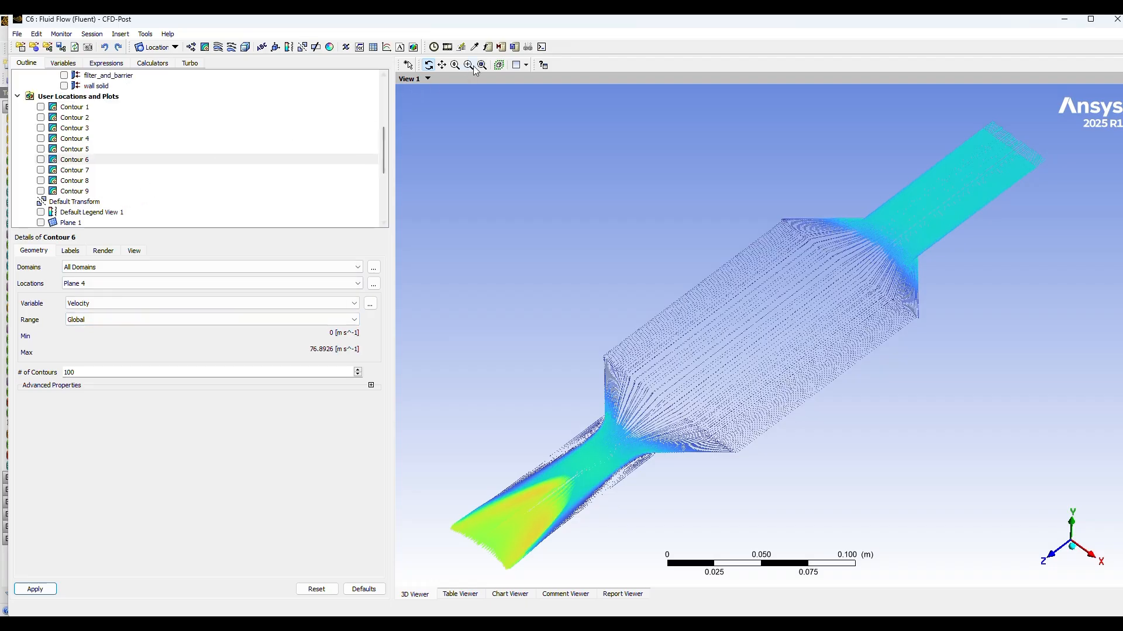
{"action": "scroll", "coordinate": [227, 173], "scroll_direction": "down", "scroll_amount": 3}
{"action": "left_click", "coordinate": [227, 180]}
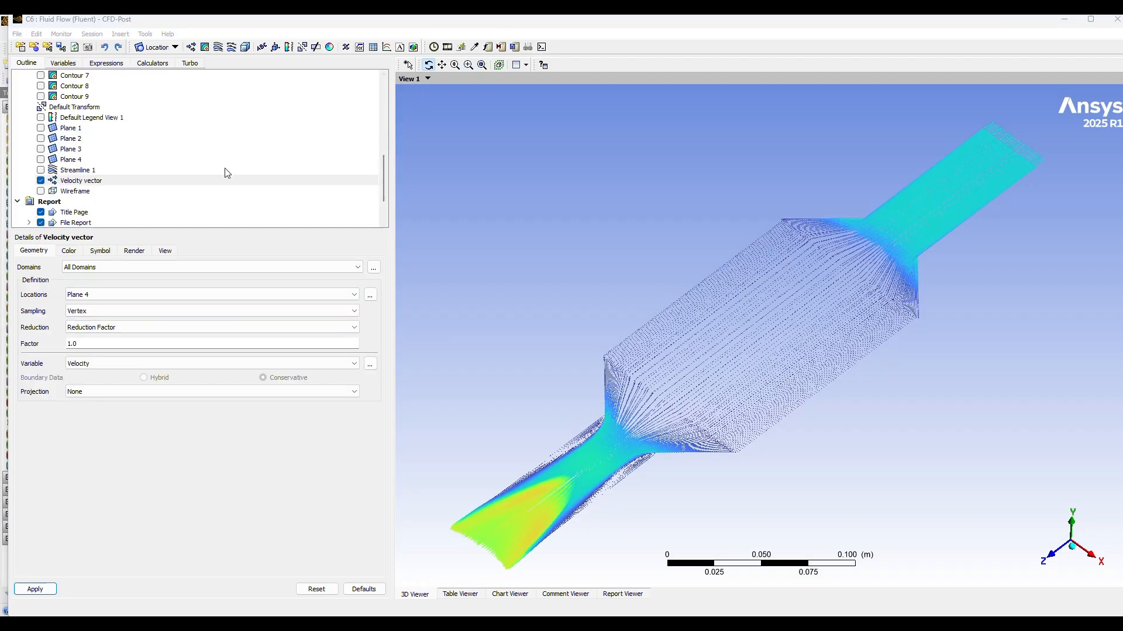
{"action": "left_click", "coordinate": [110, 182]}
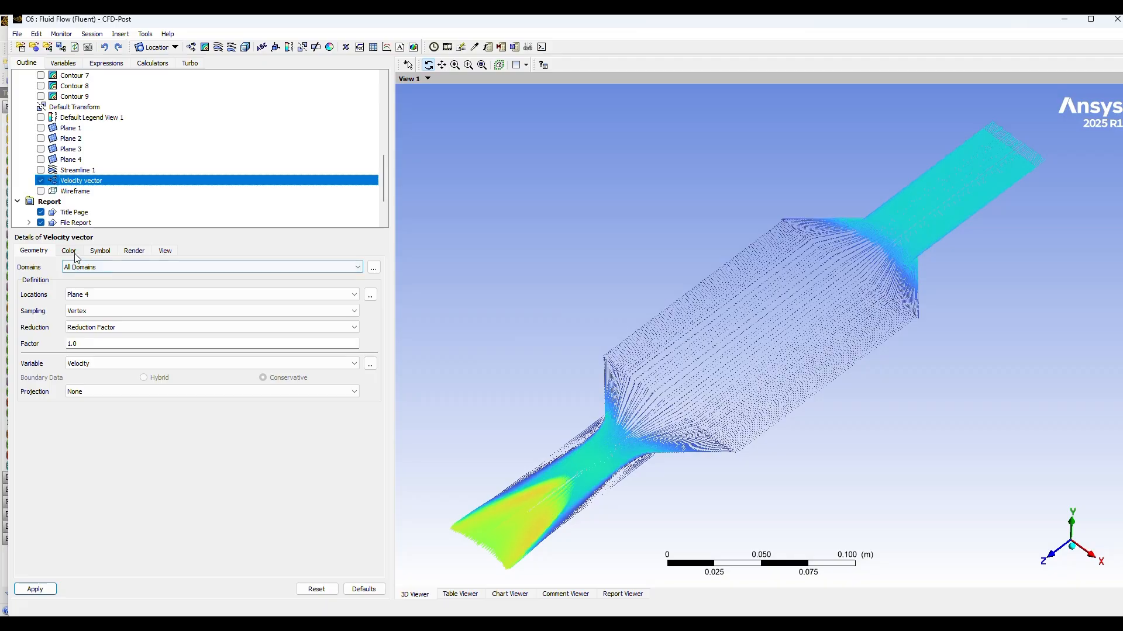
{"action": "left_click", "coordinate": [101, 251]}
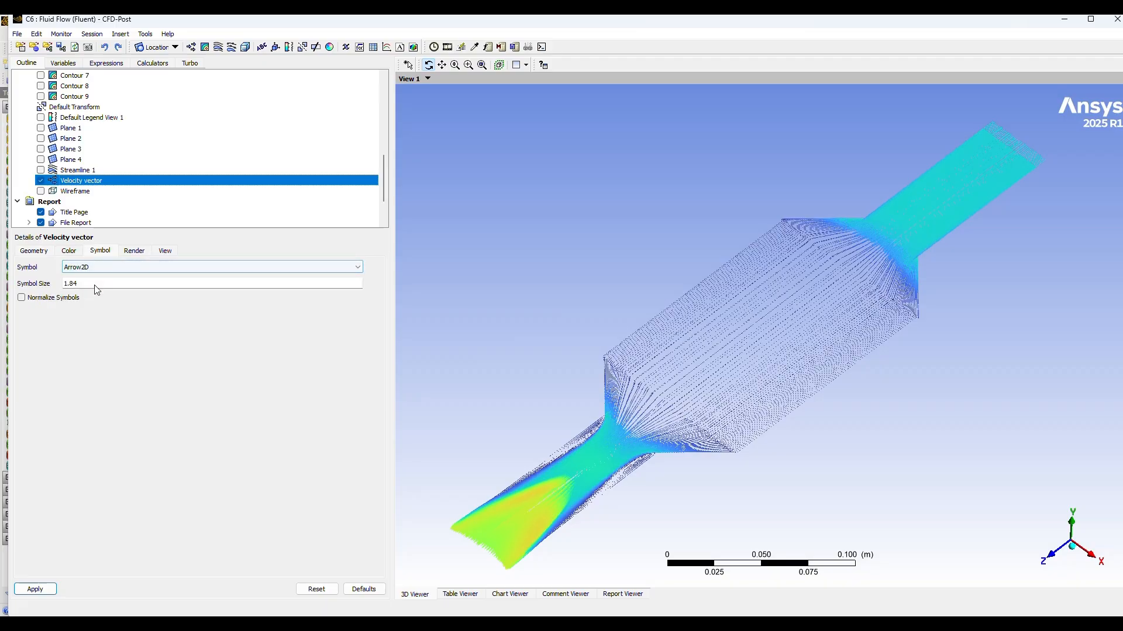
{"action": "left_click", "coordinate": [114, 284]}
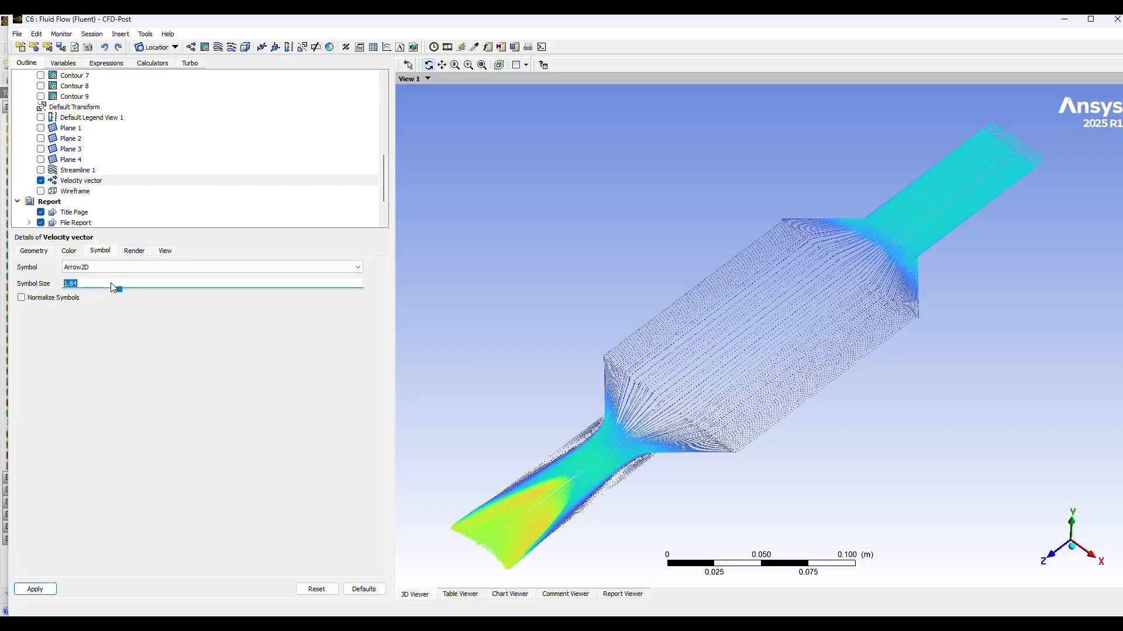
{"action": "type", "text": "1.85"}
{"action": "left_click", "coordinate": [33, 591]}
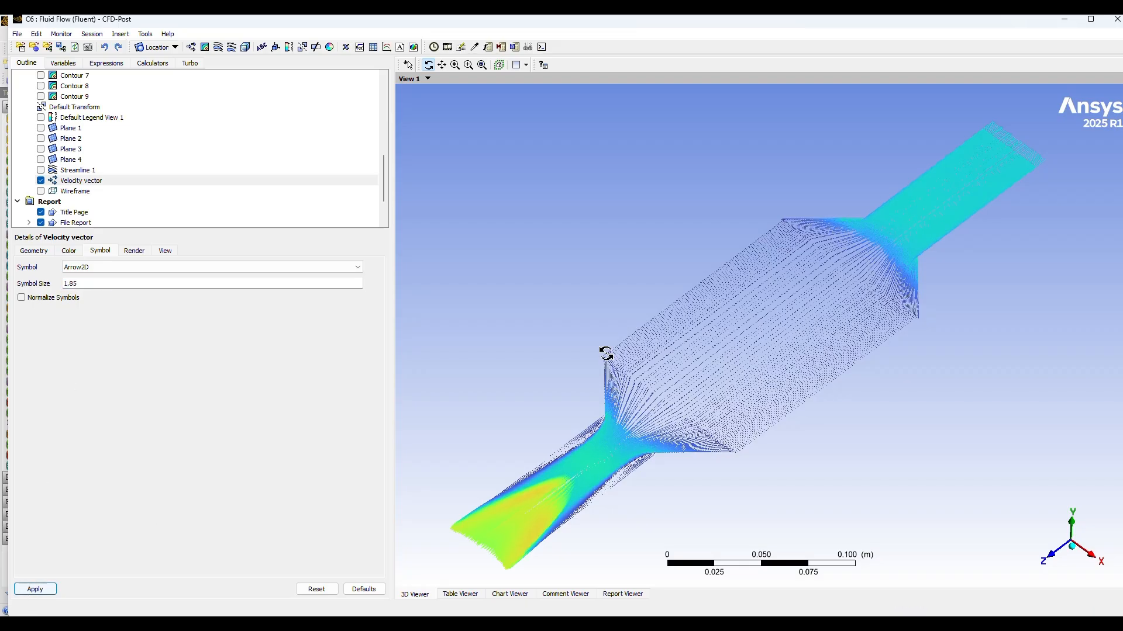
Step: Show Streamline 1 and hide the Velocity vector plot, rotating the model to inspect the flow paths
{"action": "mouse_move", "coordinate": [812, 455]}
{"action": "left_mouse_down"}
{"action": "mouse_move", "coordinate": [782, 454]}
{"action": "mouse_move", "coordinate": [812, 441]}
{"action": "left_mouse_up"}
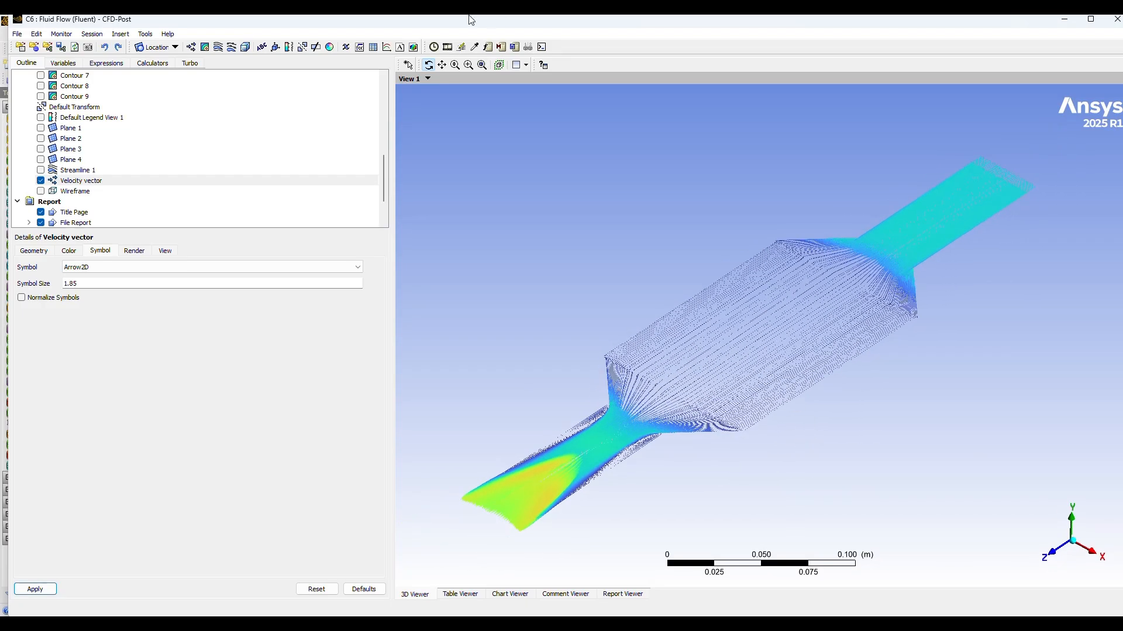
{"action": "left_click", "coordinate": [41, 170]}
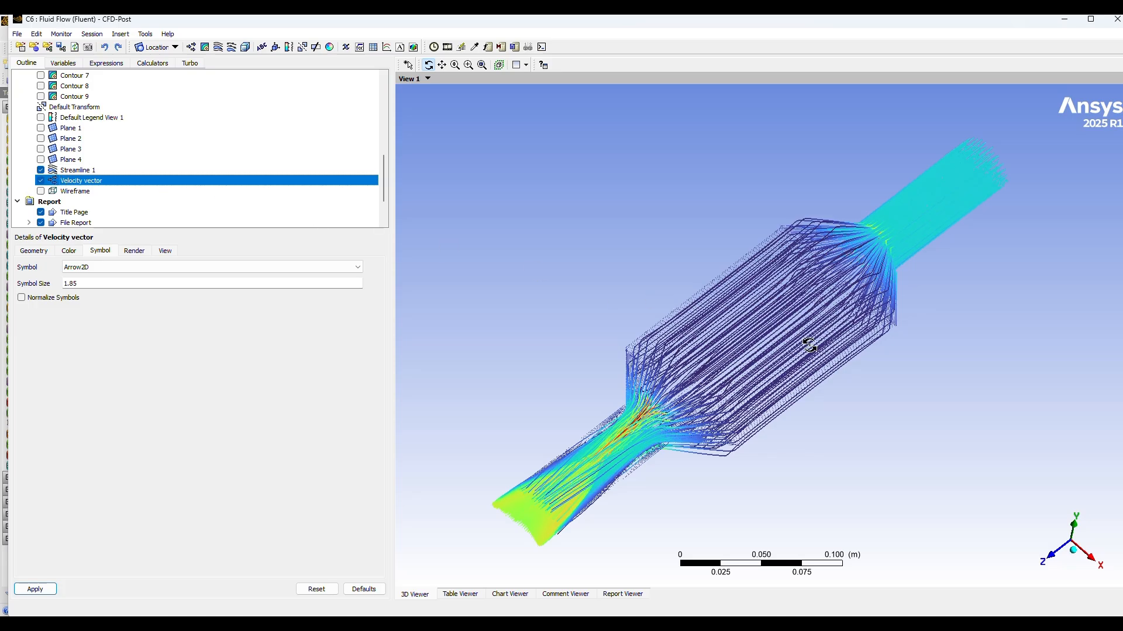
{"action": "left_click_drag", "start_coordinate": [810, 345], "coordinate": [746, 341]}
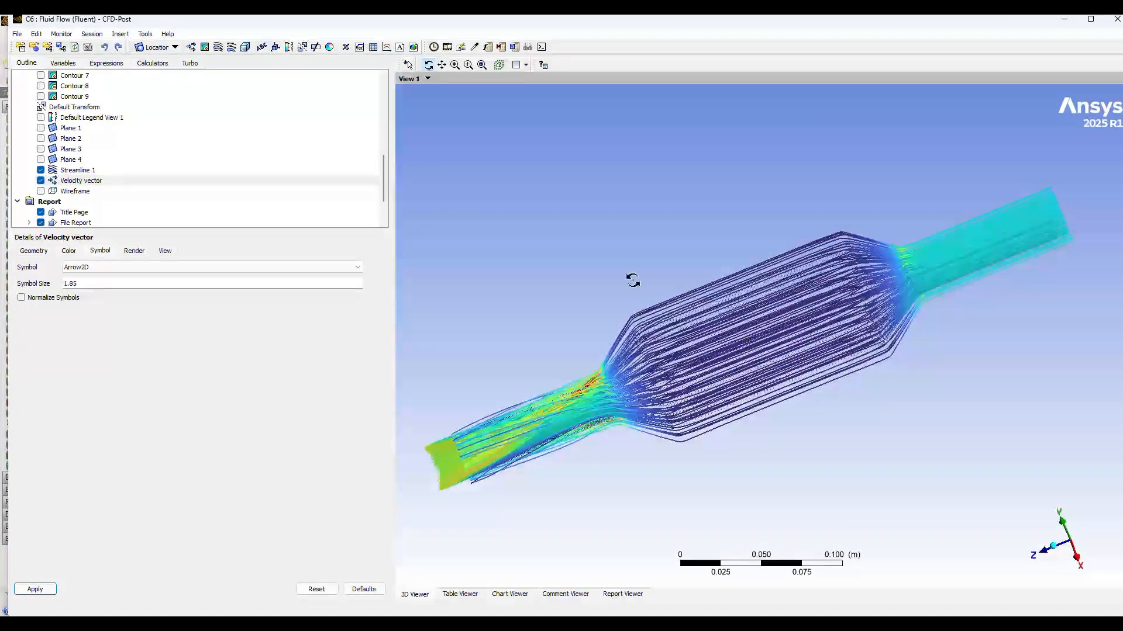
{"action": "left_click", "coordinate": [40, 180]}
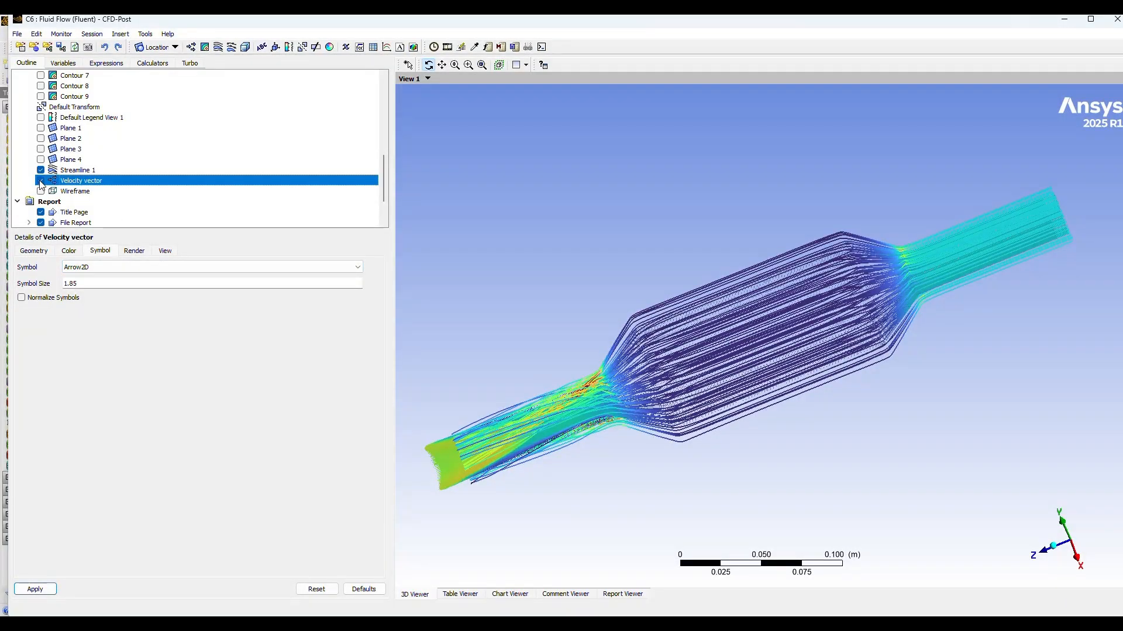
{"action": "mouse_move", "coordinate": [517, 339]}
{"action": "left_mouse_down"}
{"action": "mouse_move", "coordinate": [571, 396]}
{"action": "mouse_move", "coordinate": [539, 366]}
{"action": "mouse_move", "coordinate": [537, 339]}
{"action": "left_mouse_up"}
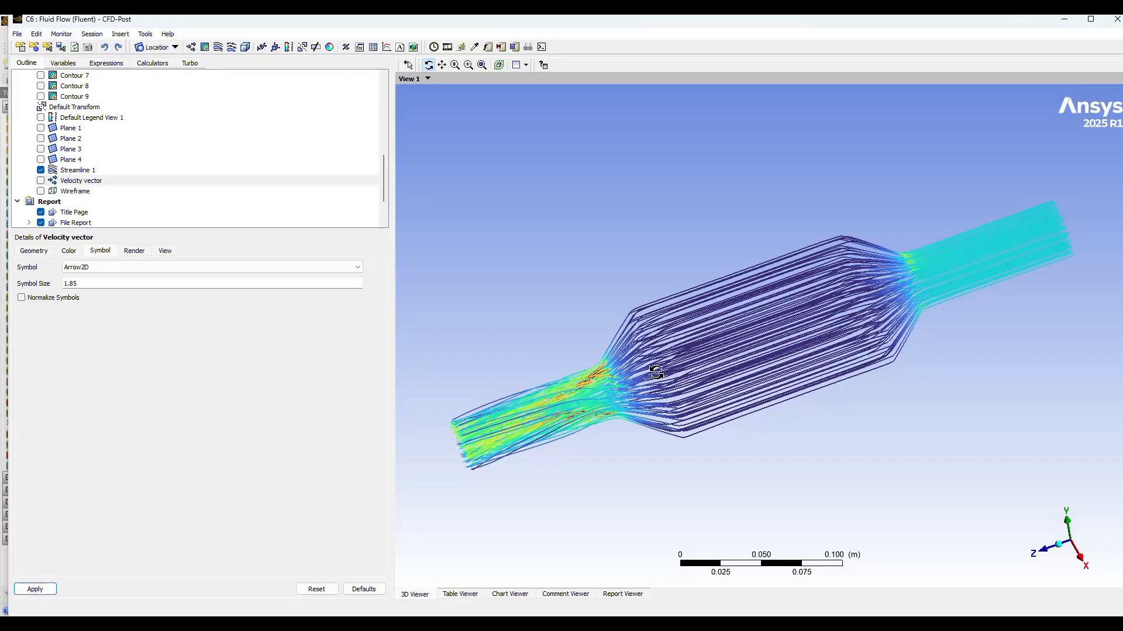
Step: Open the details of Streamline 1 to review its geometry settings
{"action": "scroll", "coordinate": [656, 372], "scroll_direction": "down", "scroll_amount": 1}
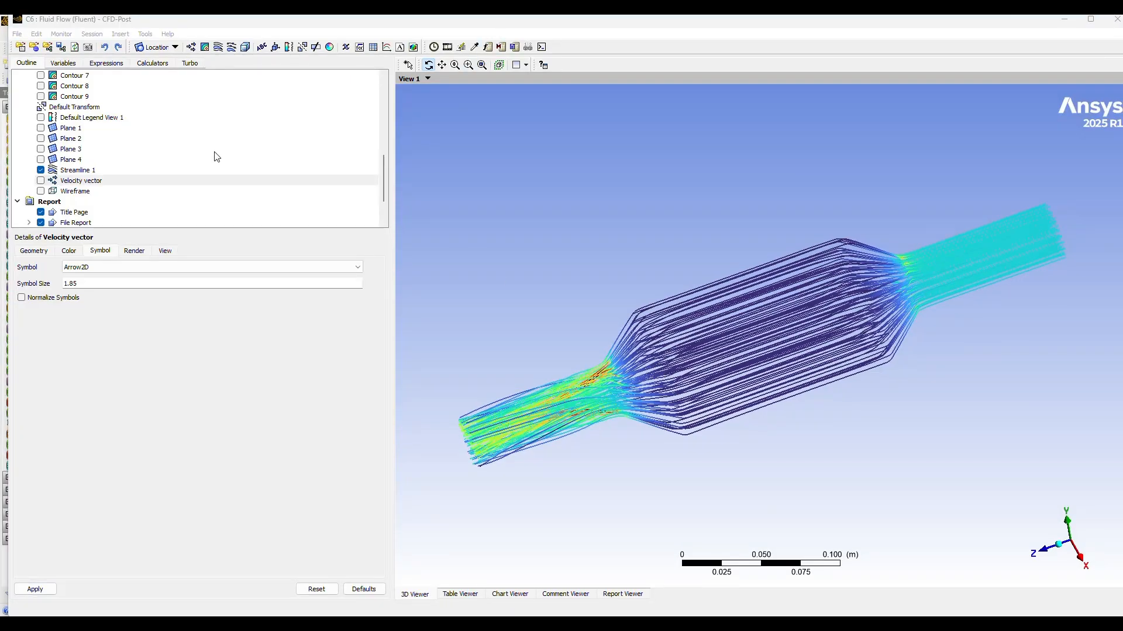
{"action": "left_click", "coordinate": [78, 170]}
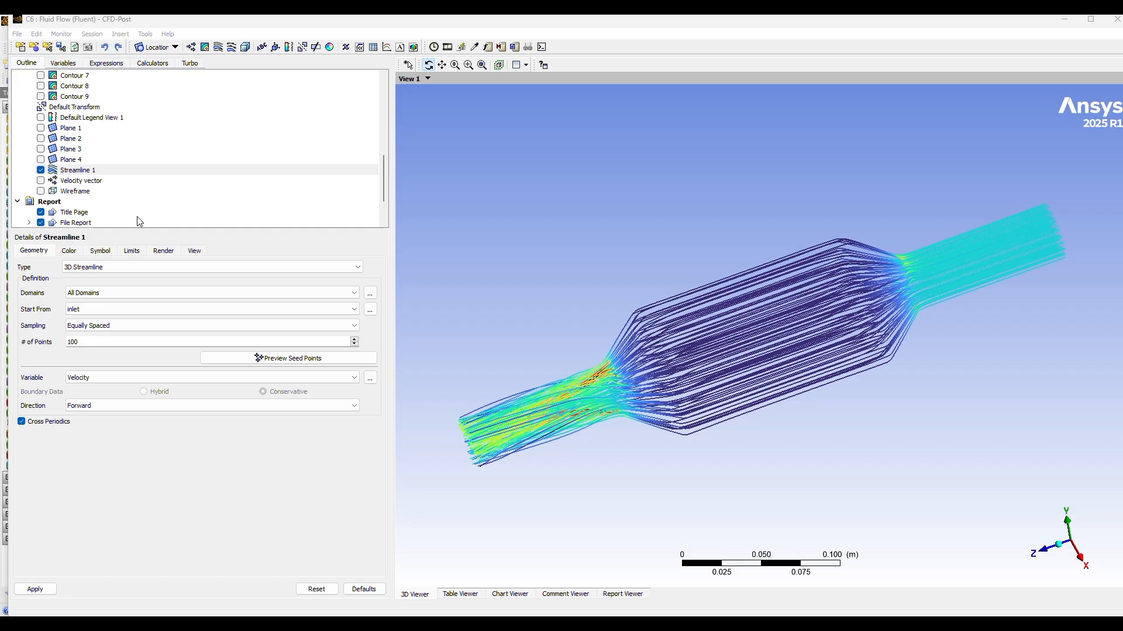
{"action": "scroll", "coordinate": [85, 183], "scroll_direction": "up", "scroll_amount": 3}
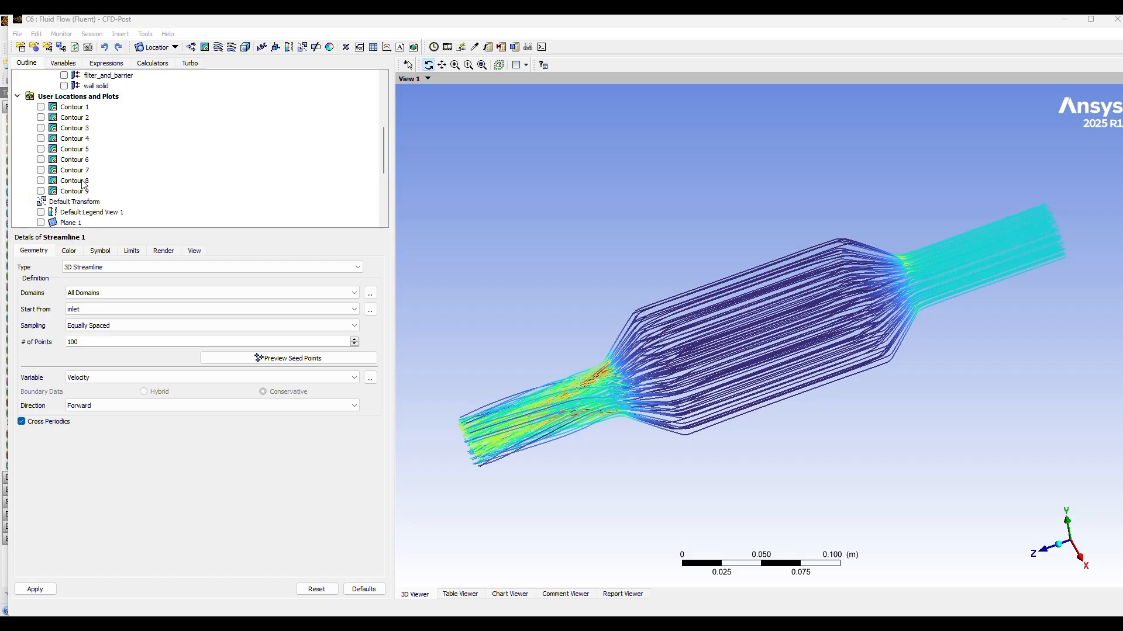
{"action": "scroll", "coordinate": [88, 183], "scroll_direction": "down", "scroll_amount": 5}
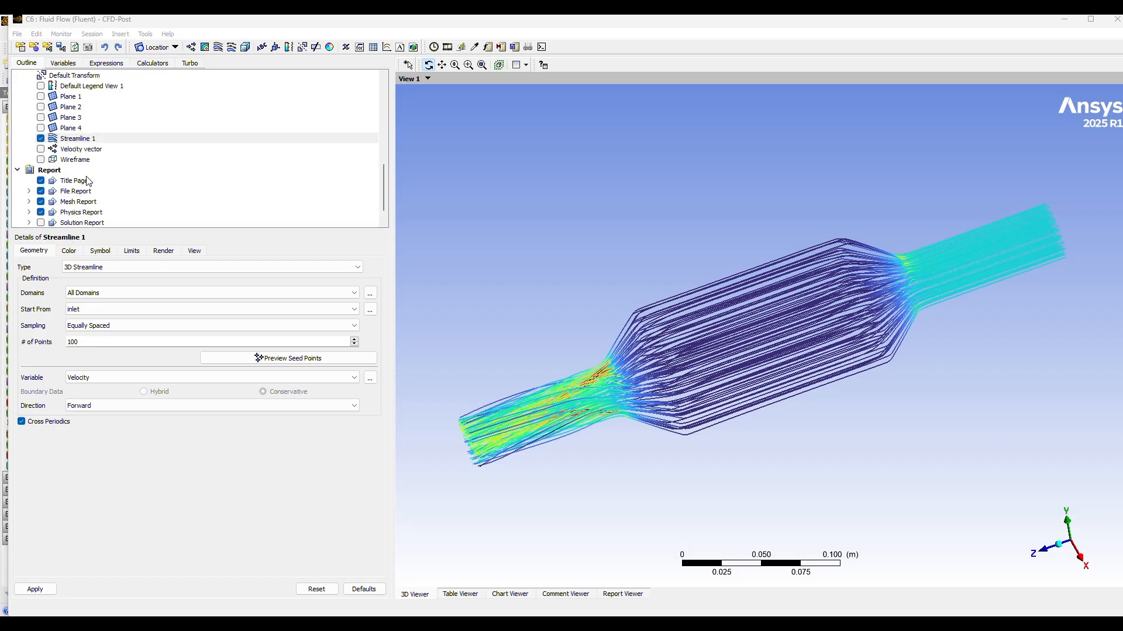
{"action": "scroll", "coordinate": [87, 180], "scroll_direction": "up", "scroll_amount": 1}
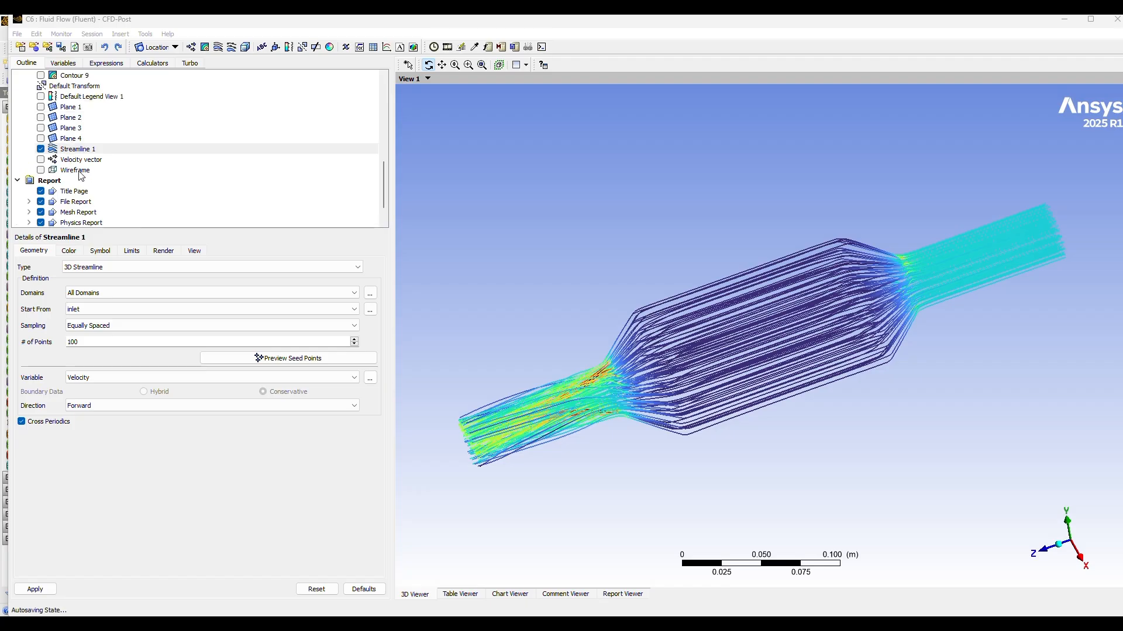
Step: Overlay the wireframe on Streamline 1 for a quick check and hide it again
{"action": "left_click", "coordinate": [41, 170]}
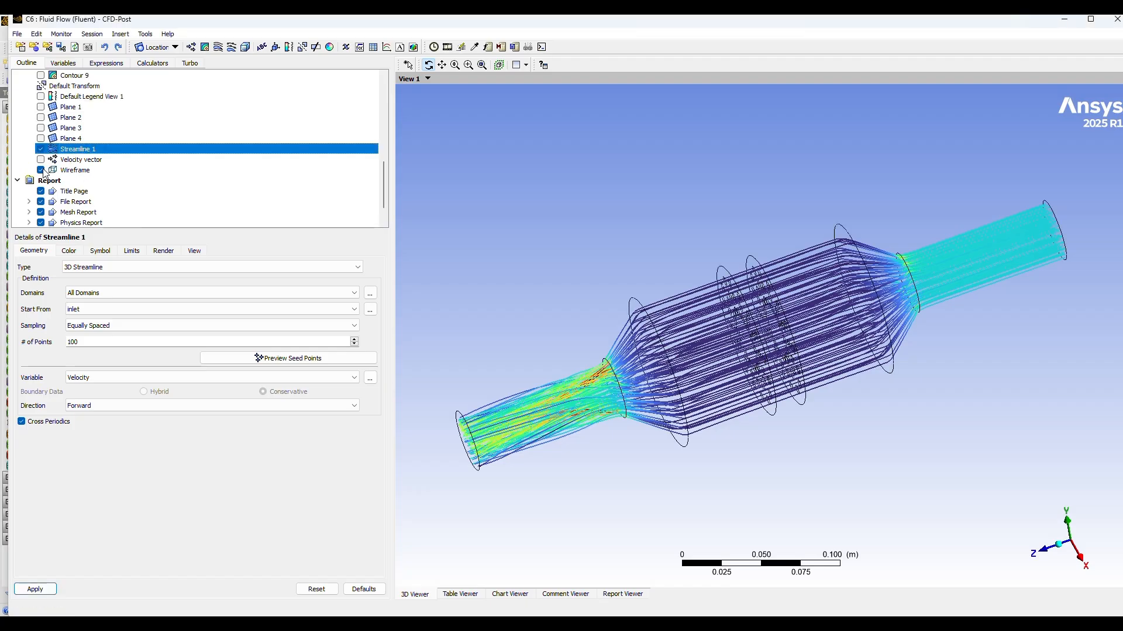
{"action": "left_click", "coordinate": [41, 171]}
{"action": "scroll", "coordinate": [114, 177], "scroll_direction": "up", "scroll_amount": 1}
{"action": "scroll", "coordinate": [114, 177], "scroll_direction": "down", "scroll_amount": 2}
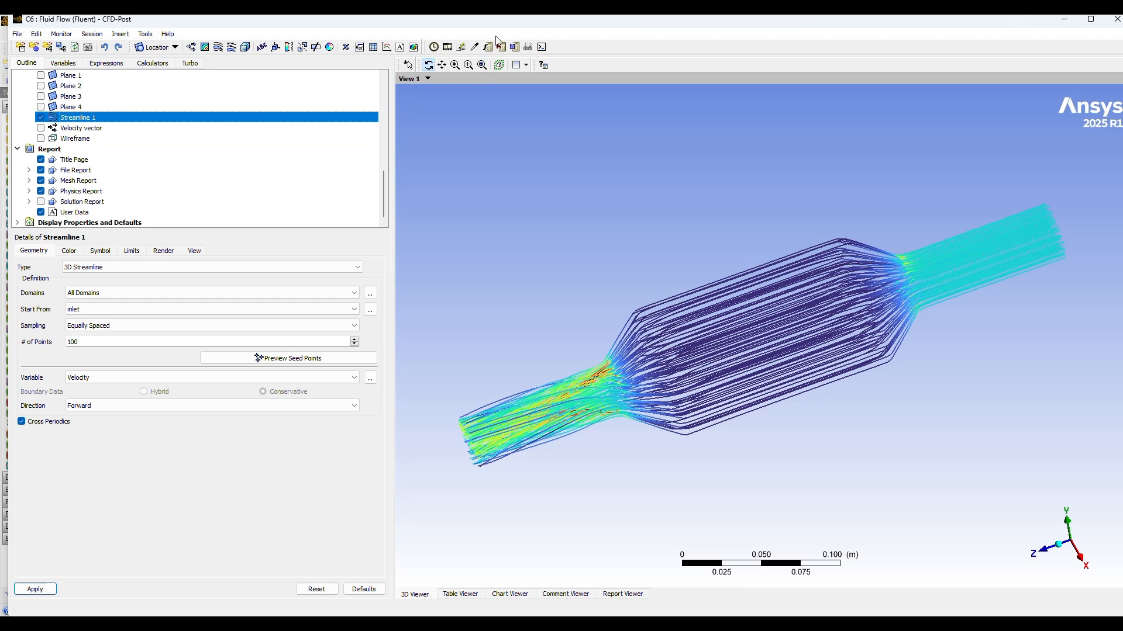
Step: Try a Sweep Animation with Streamline 1 as the animated object and close the animation settings
{"action": "left_click", "coordinate": [447, 48]}
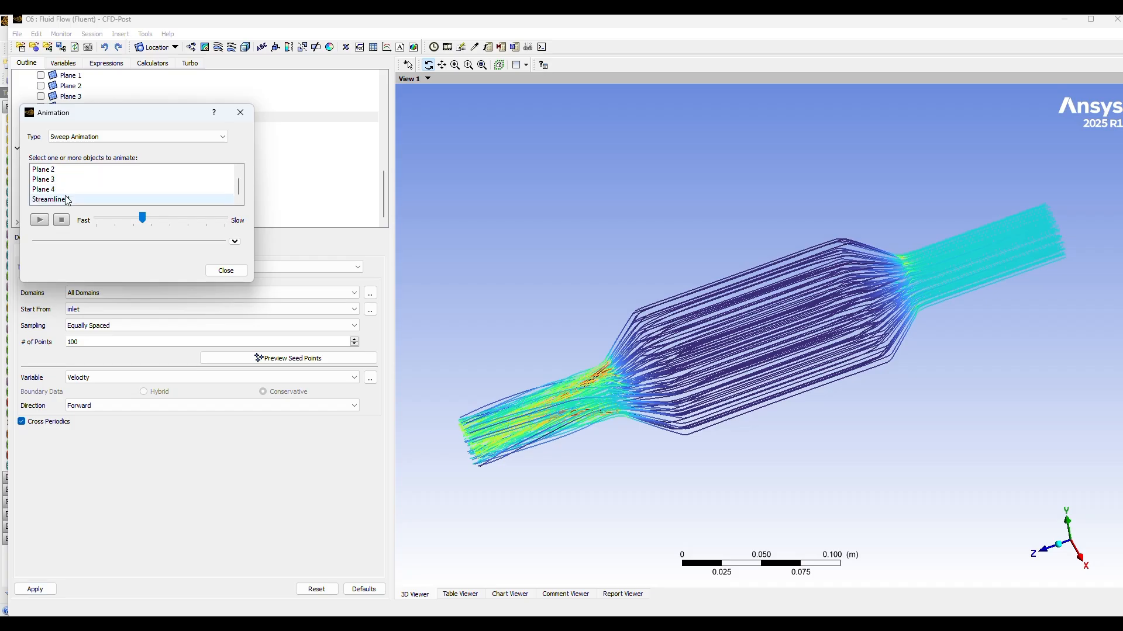
{"action": "left_click", "coordinate": [68, 199]}
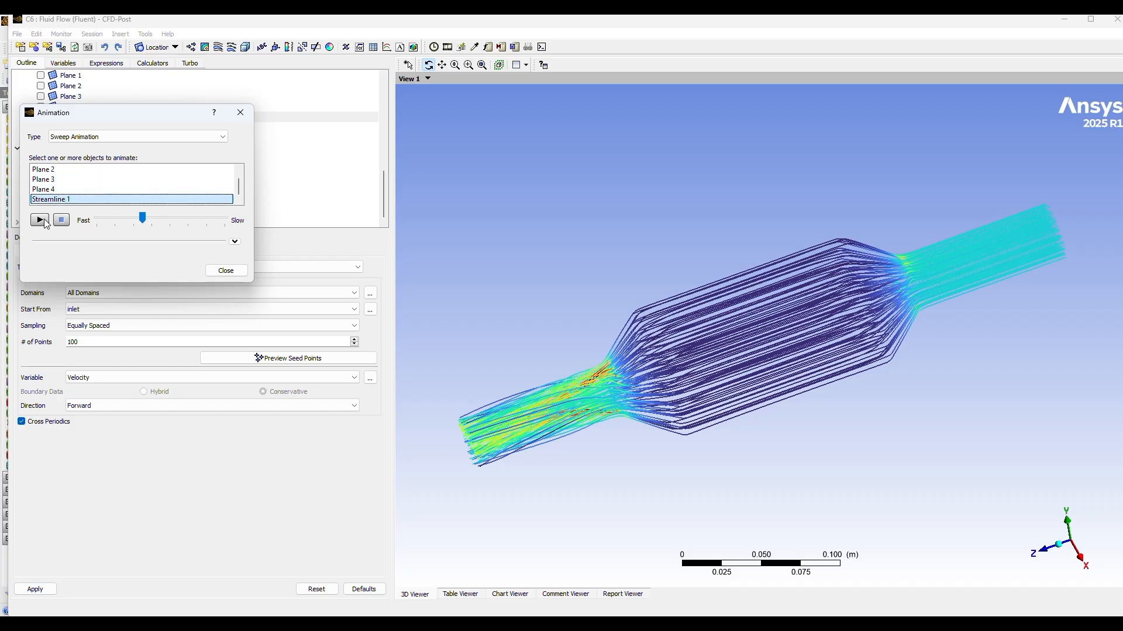
{"action": "key", "text": "Escape"}
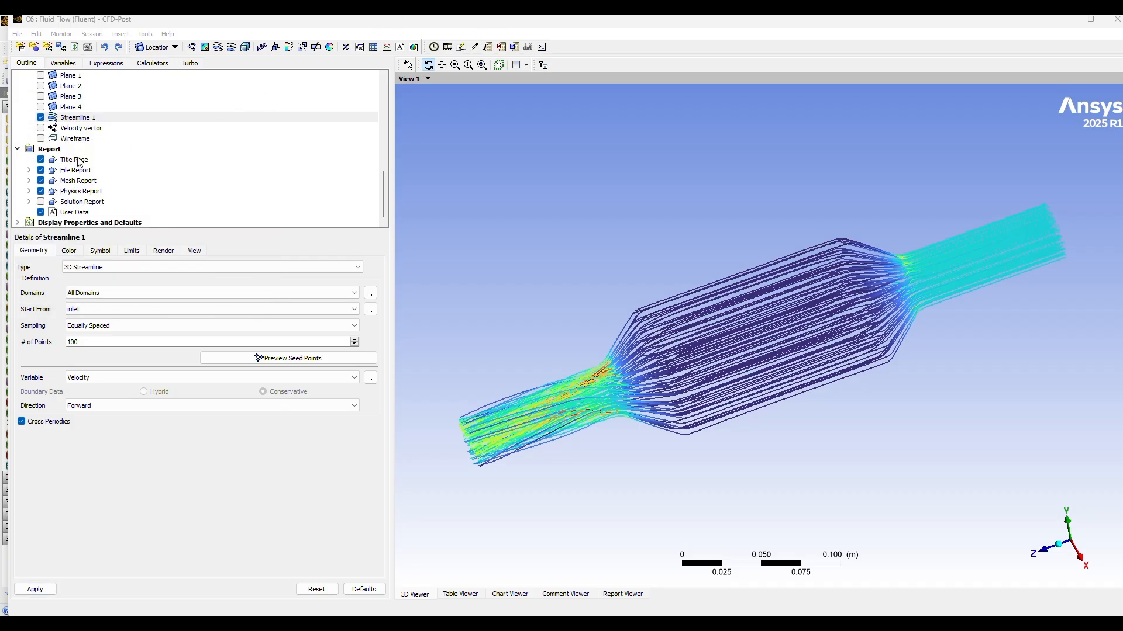
Step: Show Contours 7, 8 and 9 and hide Streamline 1, rotating the converter to inspect the outer wall contours
{"action": "scroll", "coordinate": [78, 162], "scroll_direction": "up", "scroll_amount": 1}
{"action": "scroll", "coordinate": [77, 163], "scroll_direction": "down", "scroll_amount": 1}
{"action": "scroll", "coordinate": [78, 162], "scroll_direction": "up", "scroll_amount": 3}
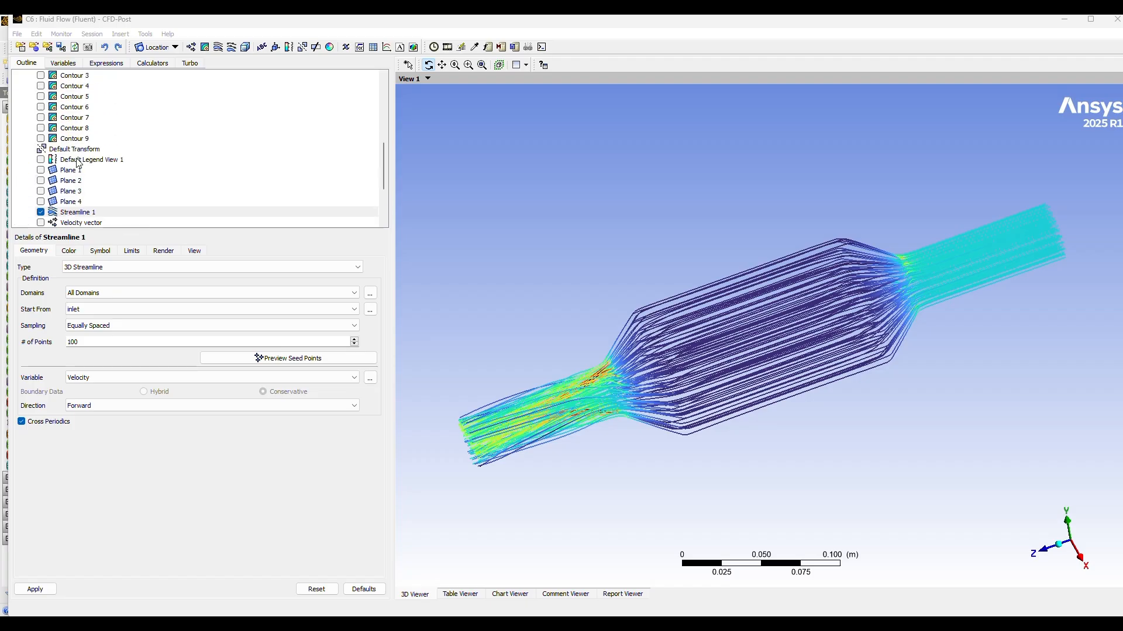
{"action": "left_click", "coordinate": [40, 117]}
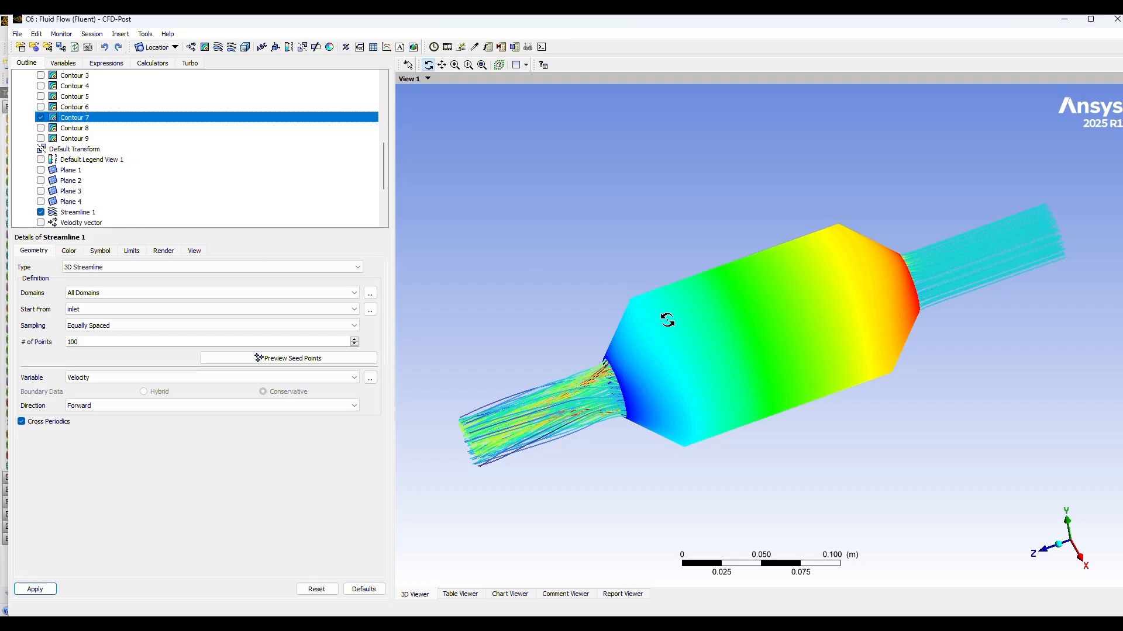
{"action": "left_click_drag", "start_coordinate": [667, 320], "coordinate": [693, 383]}
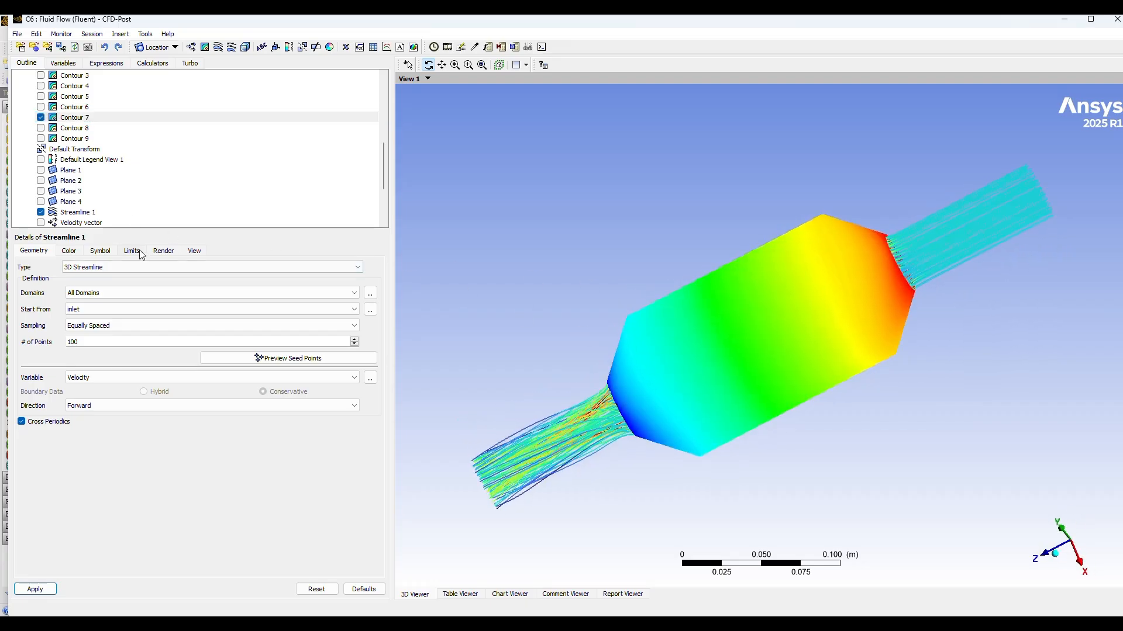
{"action": "left_click", "coordinate": [41, 129]}
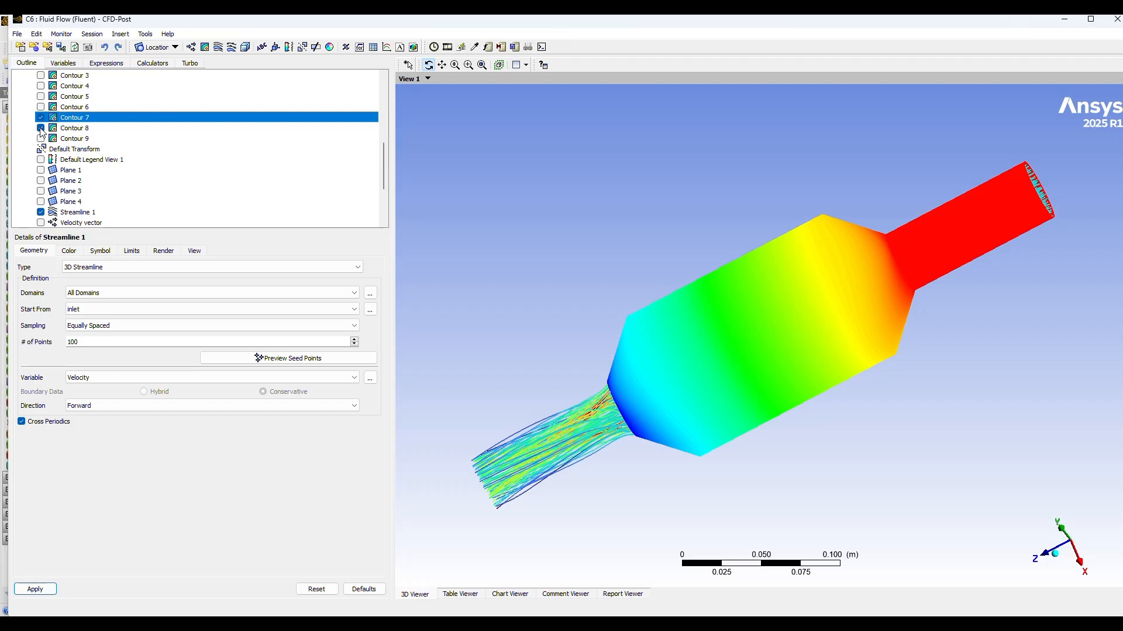
{"action": "left_click", "coordinate": [41, 139]}
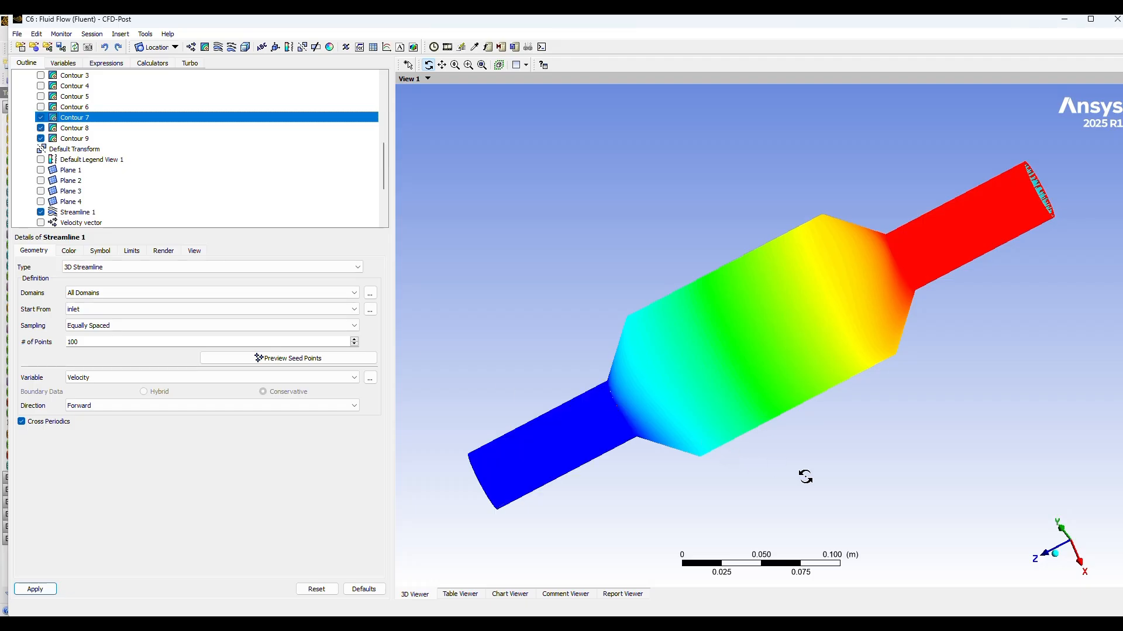
{"action": "left_click_drag", "start_coordinate": [804, 471], "coordinate": [836, 444]}
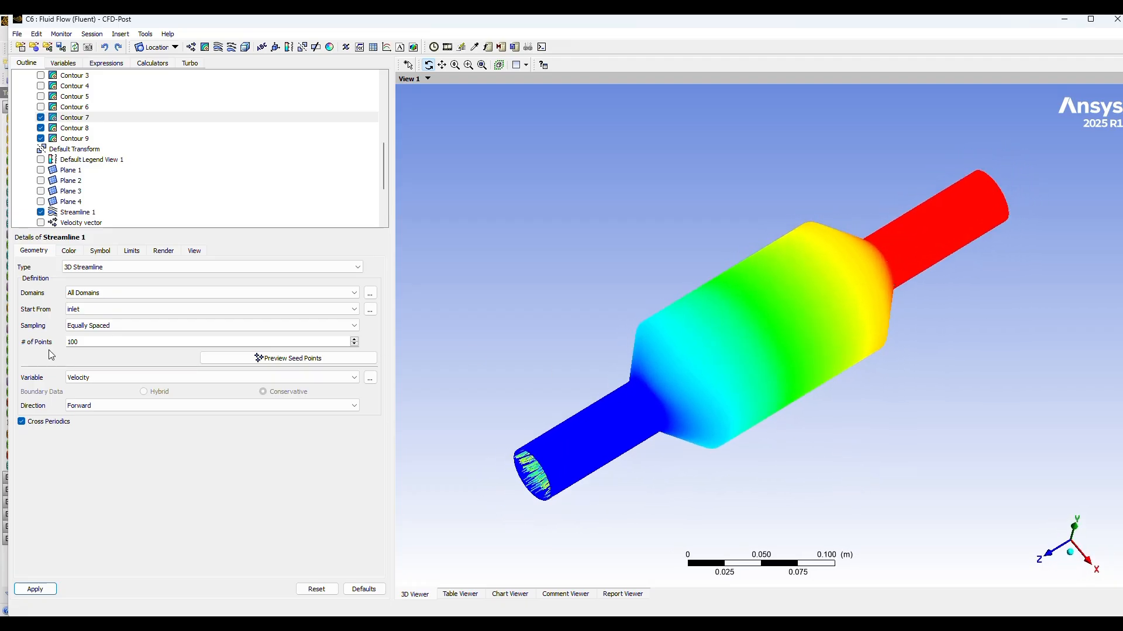
{"action": "left_click", "coordinate": [41, 213]}
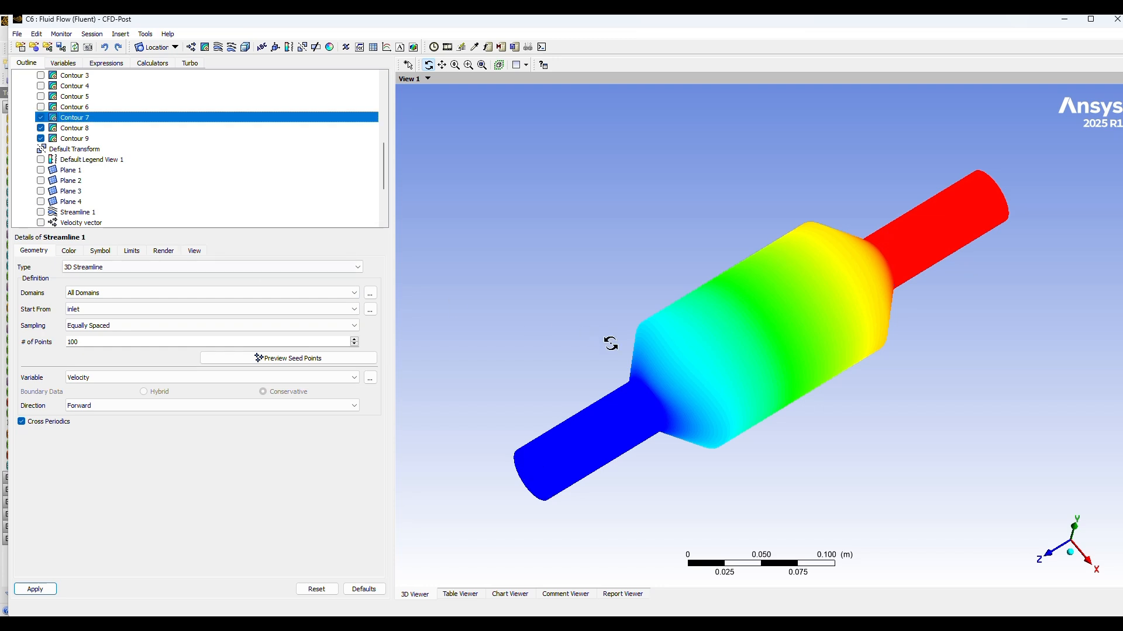
{"action": "left_click_drag", "start_coordinate": [737, 421], "coordinate": [702, 394]}
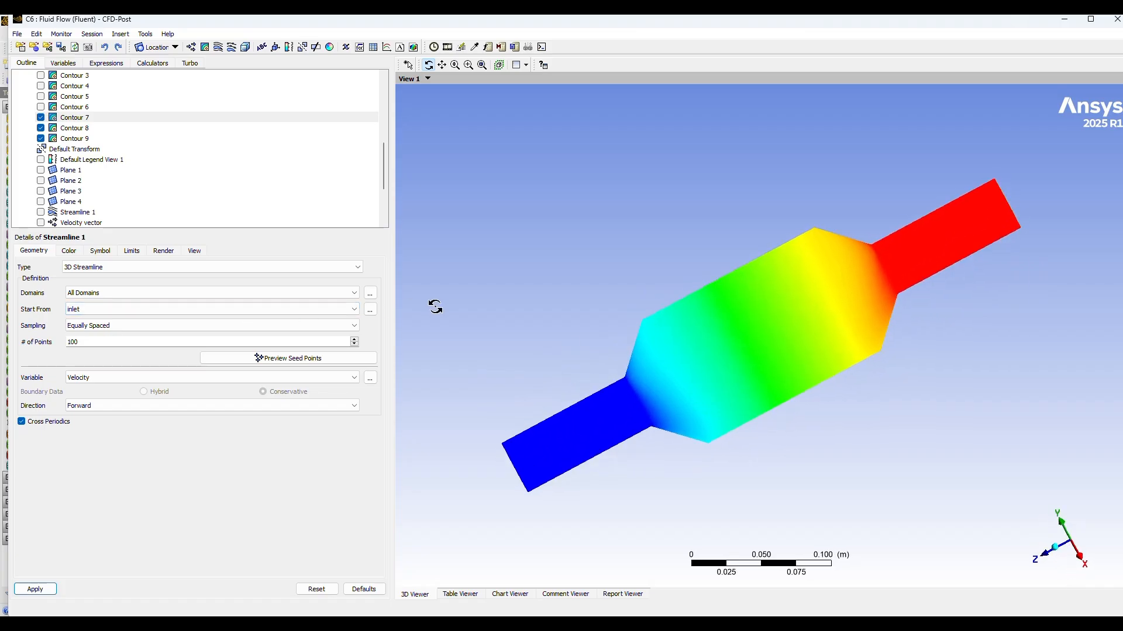
Step: Show Contours 1 to 6 together with the outer wall contours and rotate the converter slightly
{"action": "scroll", "coordinate": [120, 192], "scroll_direction": "up", "scroll_amount": 2}
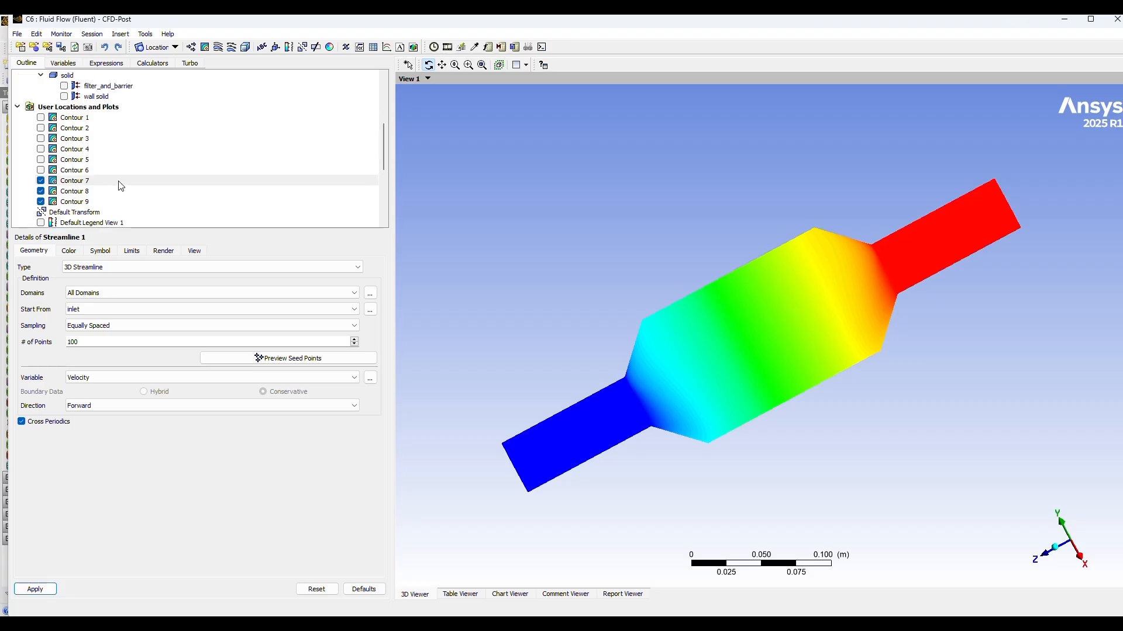
{"action": "scroll", "coordinate": [121, 186], "scroll_direction": "down", "scroll_amount": 2}
{"action": "scroll", "coordinate": [120, 186], "scroll_direction": "down", "scroll_amount": 1}
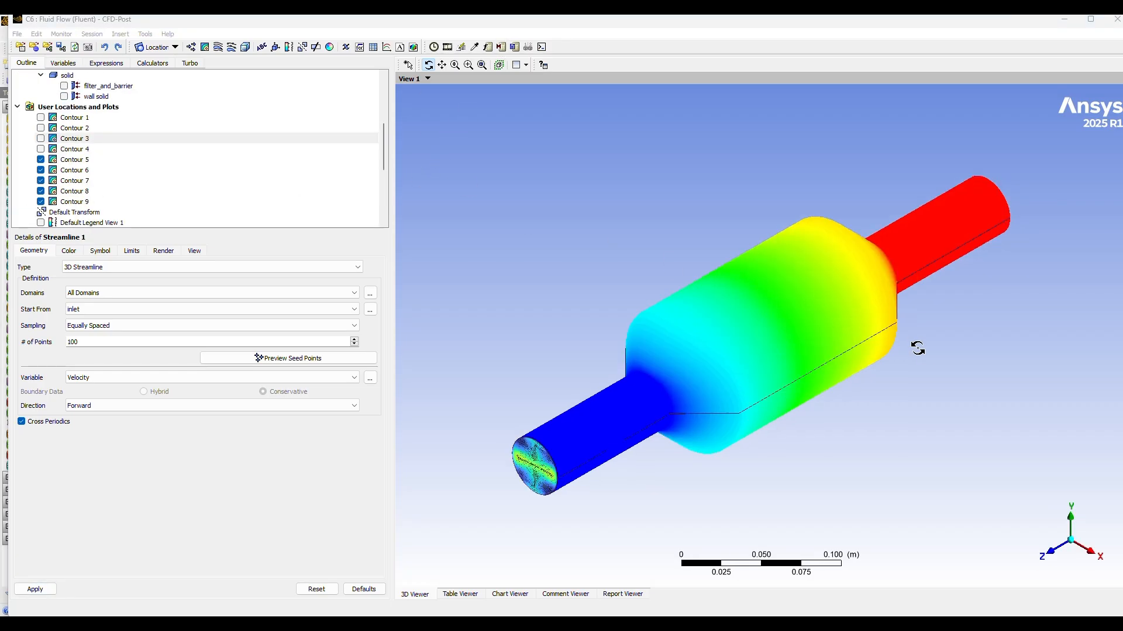
{"action": "left_click_drag", "start_coordinate": [917, 351], "coordinate": [888, 369]}
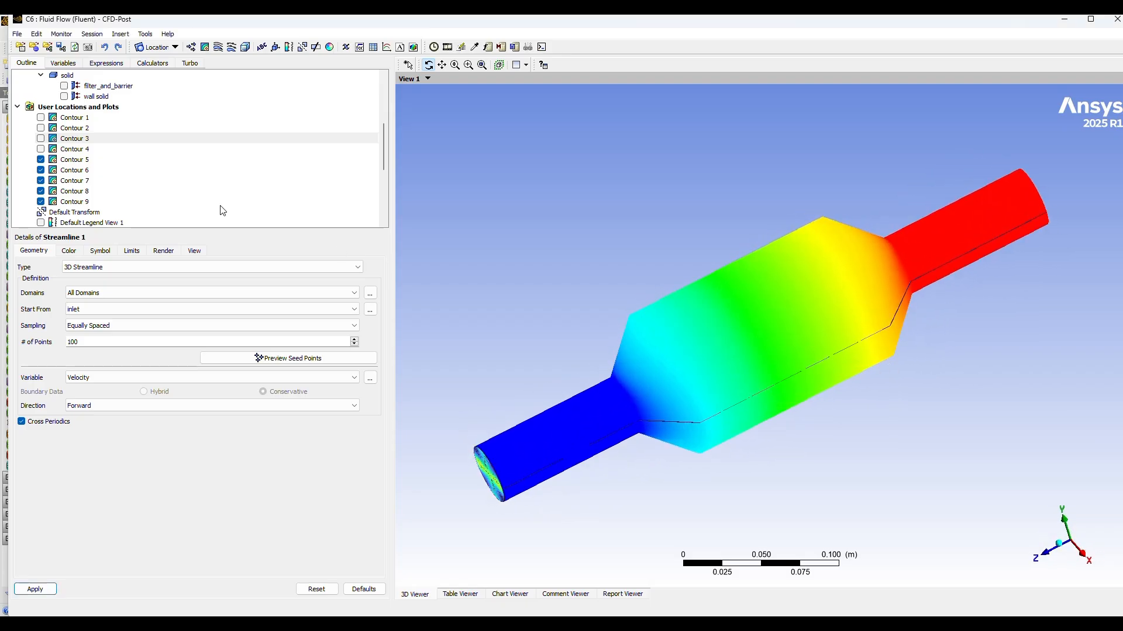
{"action": "left_click", "coordinate": [40, 117]}
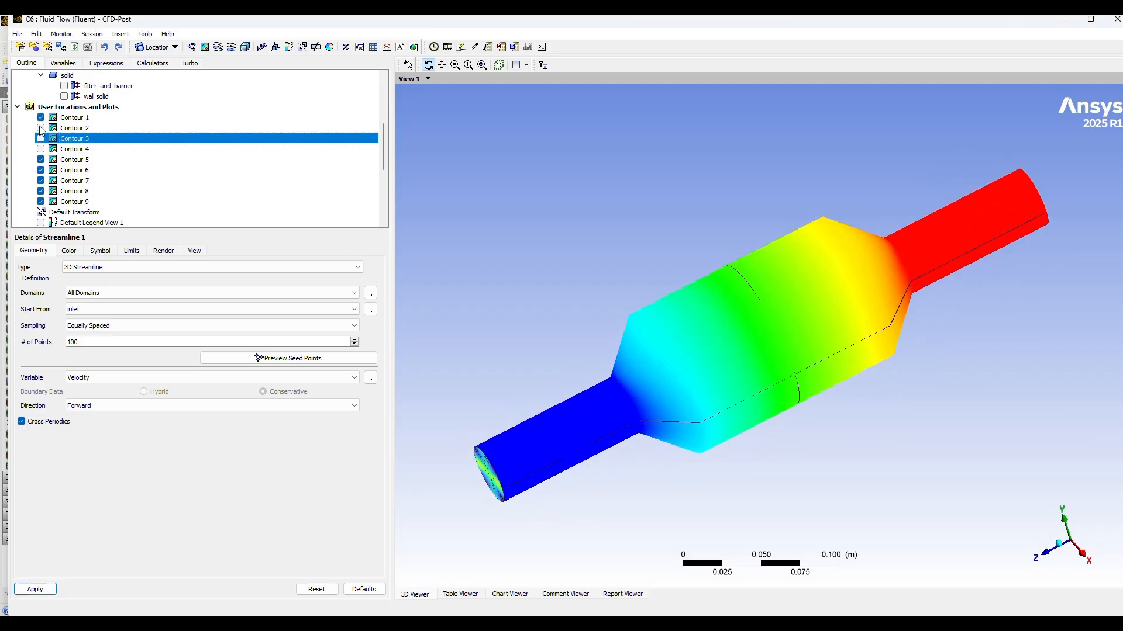
{"action": "left_click", "coordinate": [40, 127]}
{"action": "left_click", "coordinate": [39, 138]}
{"action": "left_click", "coordinate": [41, 149]}
{"action": "mouse_move", "coordinate": [711, 314]}
{"action": "left_mouse_down"}
{"action": "mouse_move", "coordinate": [785, 363]}
{"action": "mouse_move", "coordinate": [713, 314]}
{"action": "left_mouse_up"}
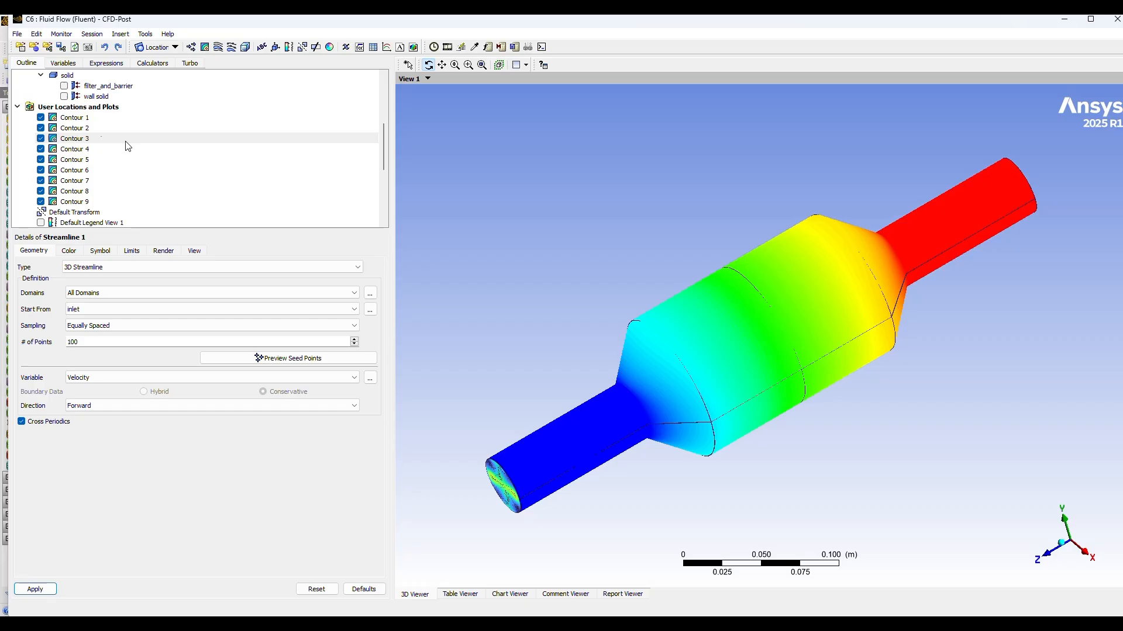
Step: Hide Contours 1 to 5, rotating the converter to inspect the remaining contours from several angles
{"action": "left_click", "coordinate": [40, 117]}
{"action": "left_click", "coordinate": [41, 129]}
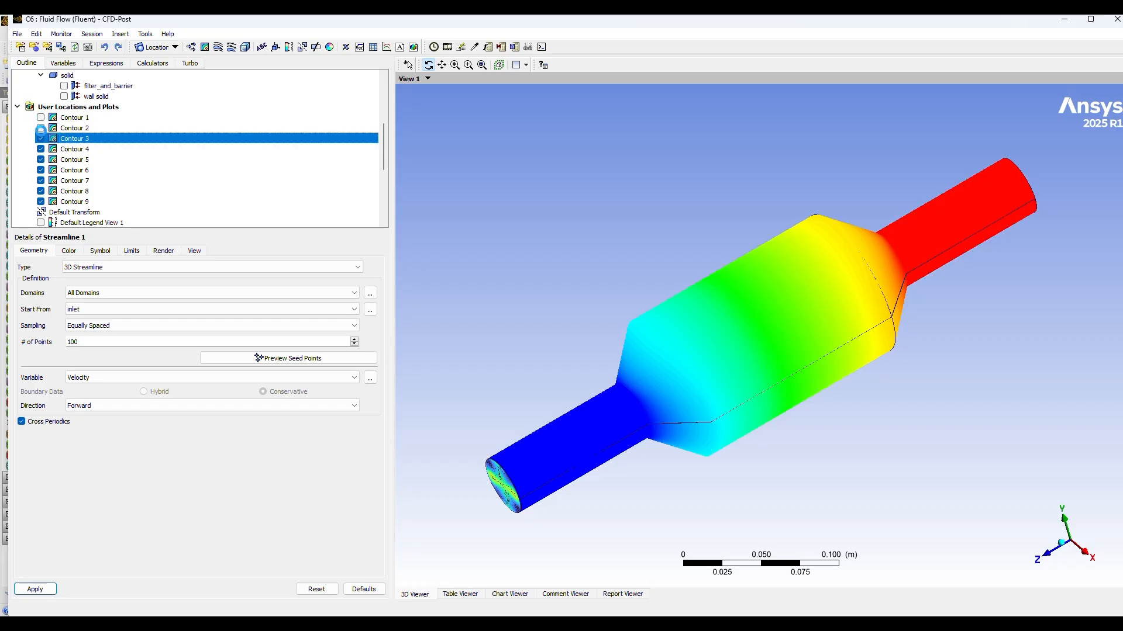
{"action": "left_click", "coordinate": [41, 139]}
{"action": "left_click", "coordinate": [40, 149]}
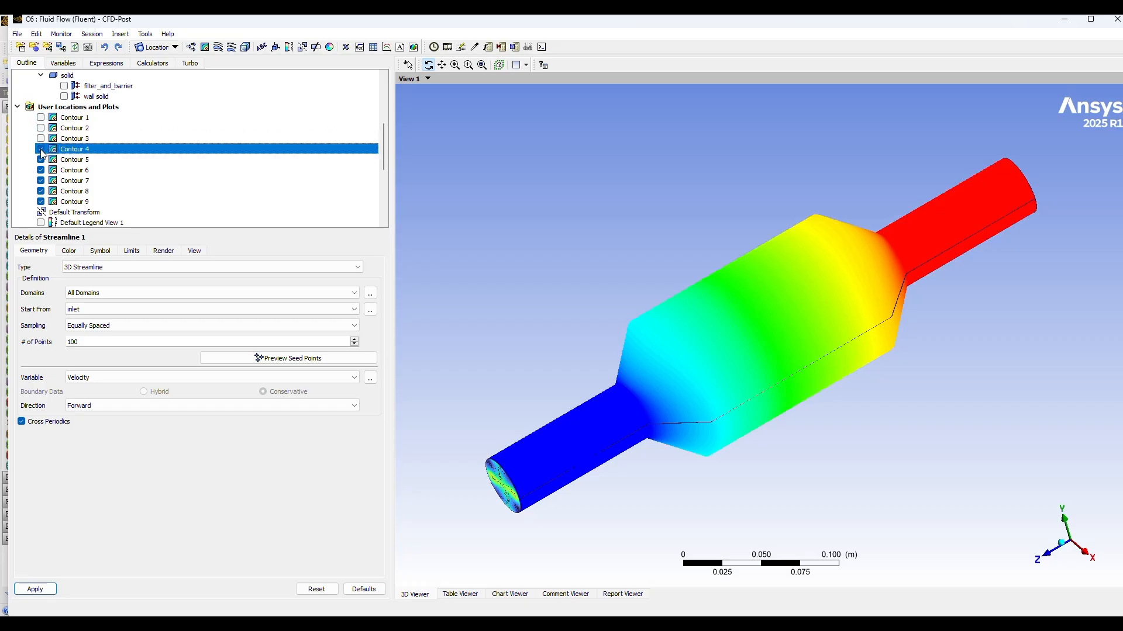
{"action": "left_click_drag", "start_coordinate": [859, 363], "coordinate": [935, 391]}
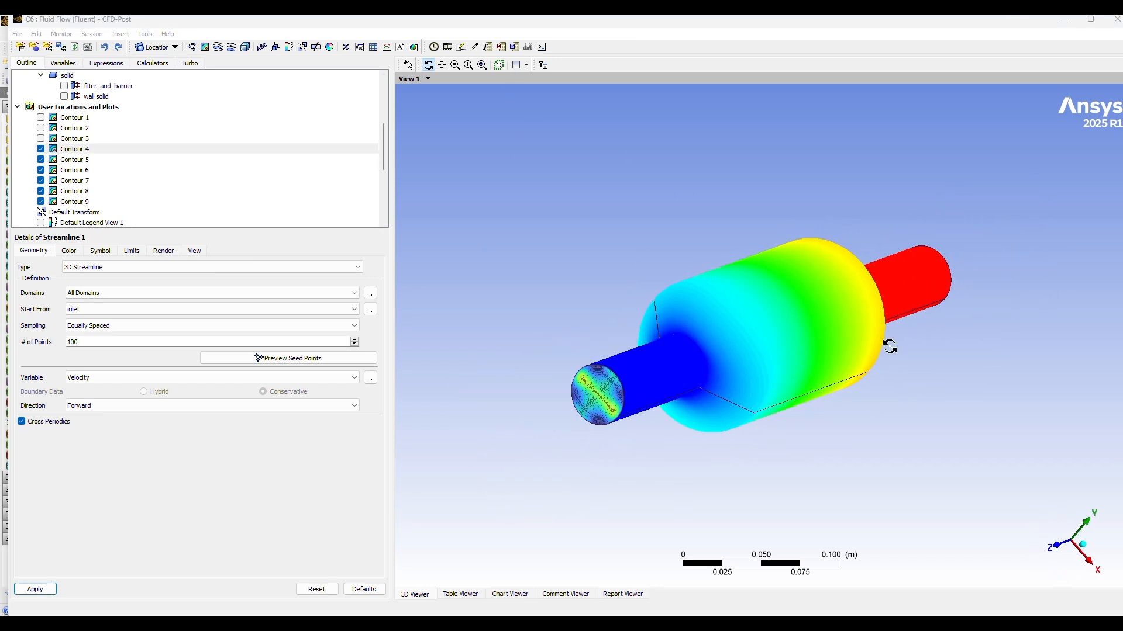
{"action": "left_click_drag", "start_coordinate": [986, 356], "coordinate": [863, 349]}
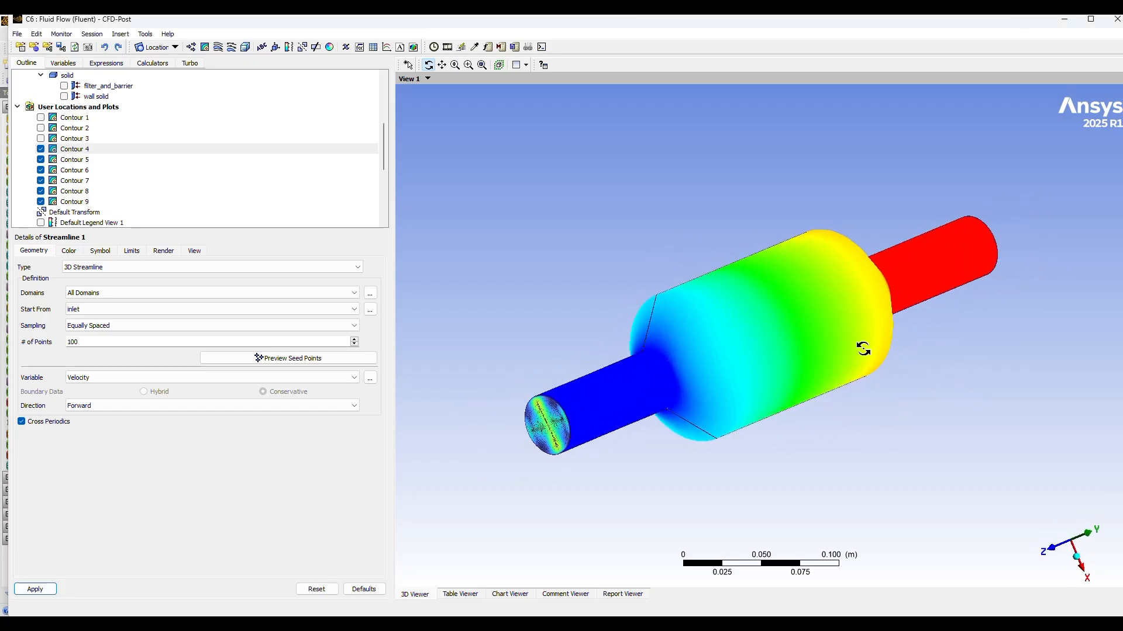
{"action": "left_click", "coordinate": [41, 150]}
{"action": "left_click", "coordinate": [40, 160]}
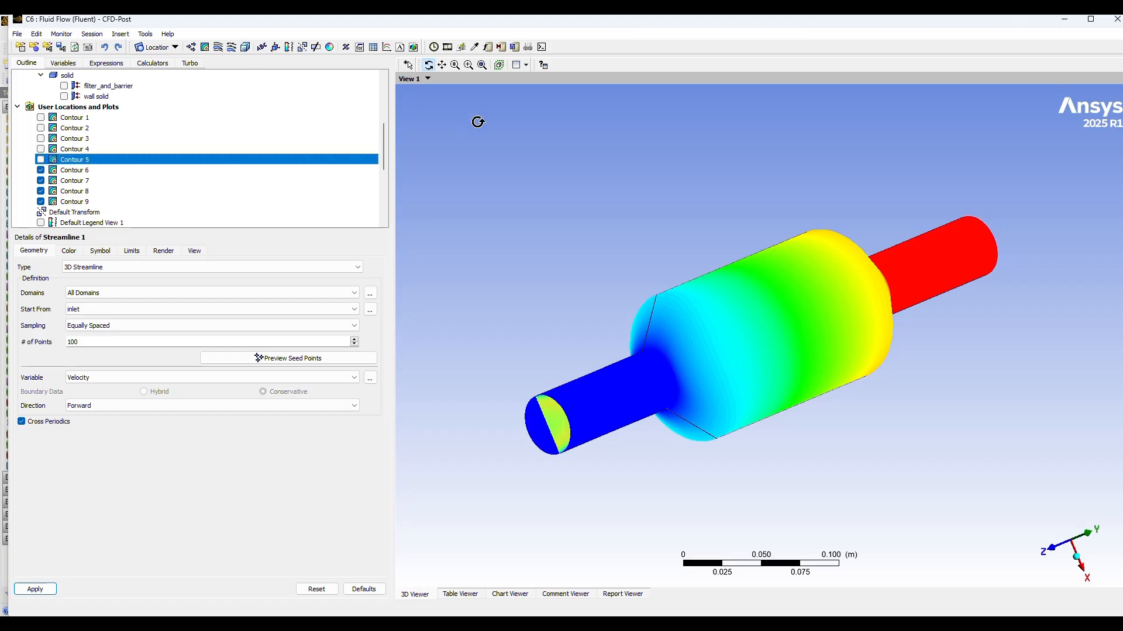
{"action": "left_click_drag", "start_coordinate": [924, 363], "coordinate": [759, 418]}
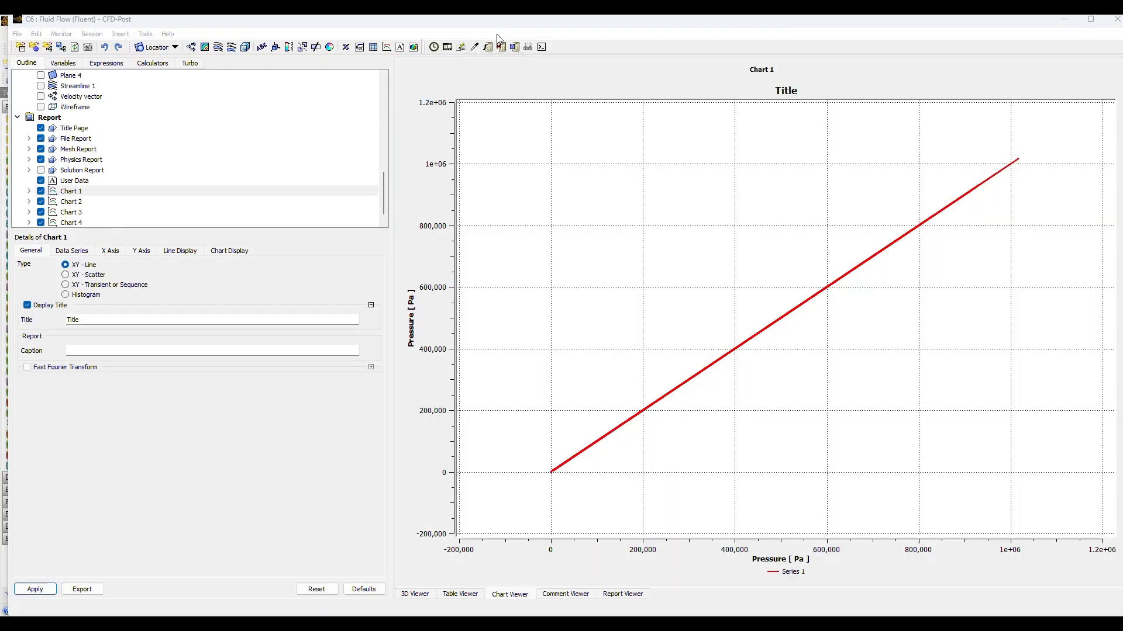
Step: Examine Charts 1 to 4, covering pressure, velocity, turbulence kinetic energy and mass flux
{"action": "left_click", "coordinate": [71, 198]}
{"action": "left_click", "coordinate": [72, 192]}
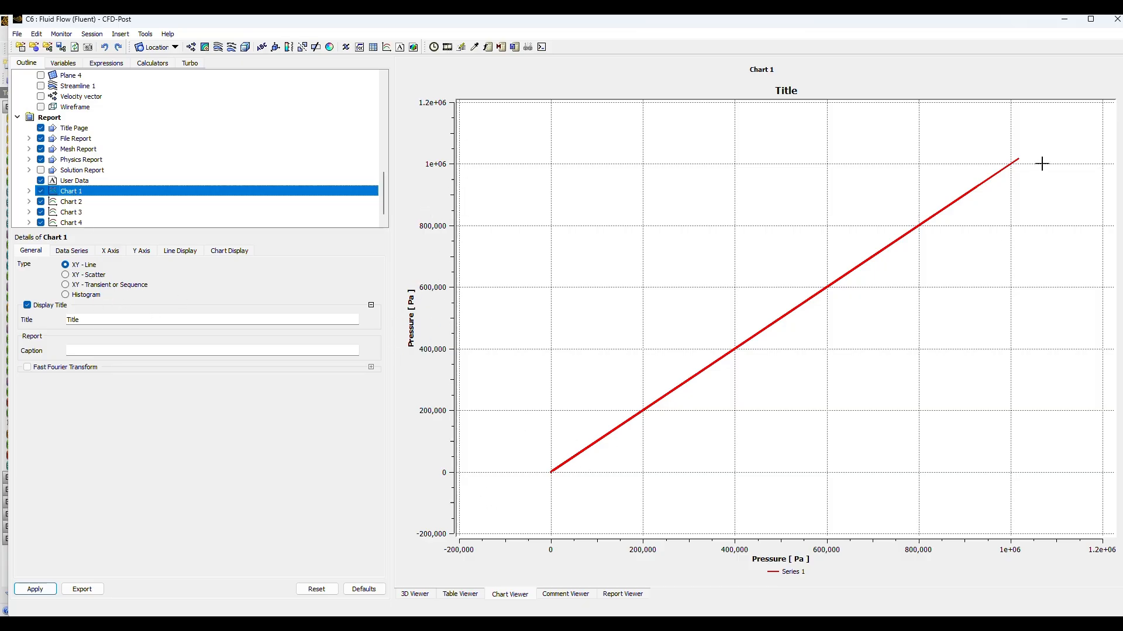
{"action": "left_click", "coordinate": [73, 202]}
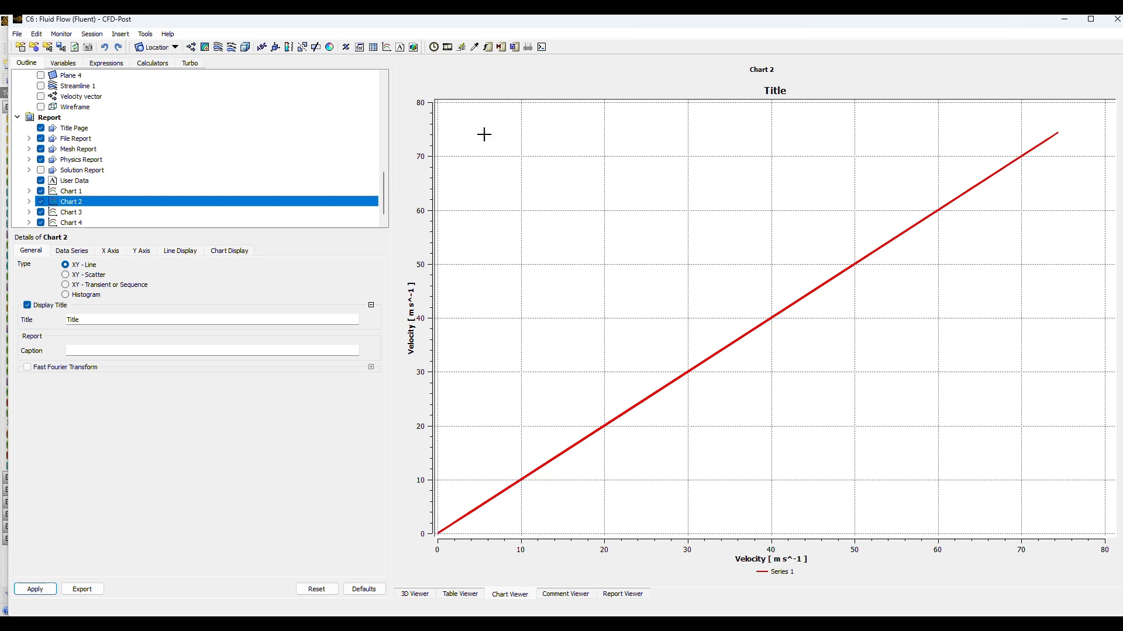
{"action": "left_click", "coordinate": [71, 213]}
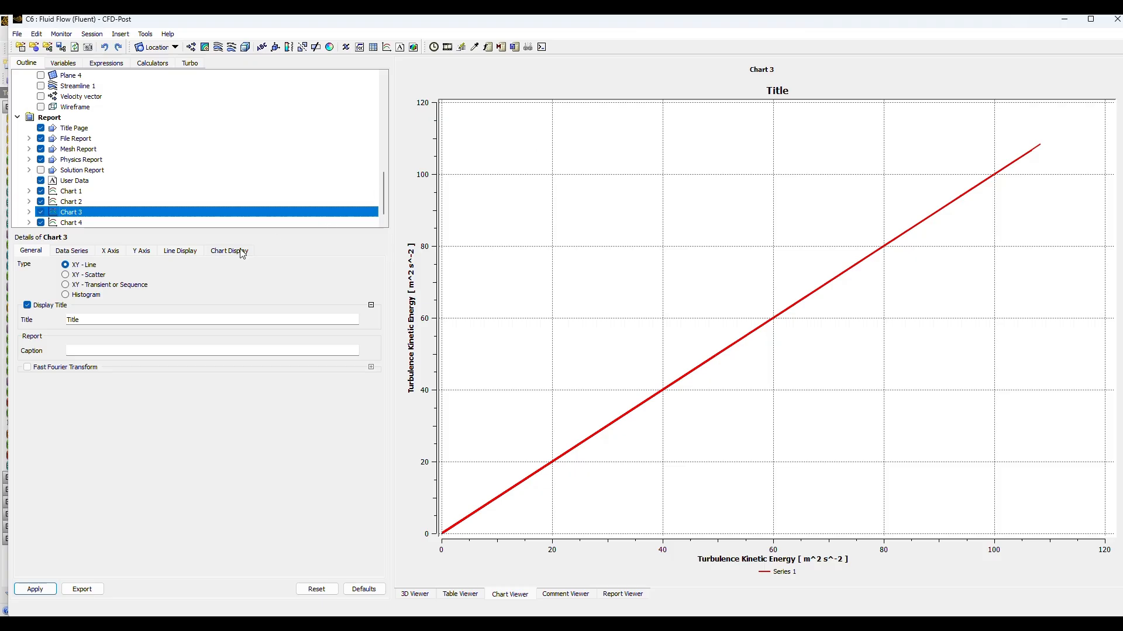
{"action": "left_click", "coordinate": [67, 223]}
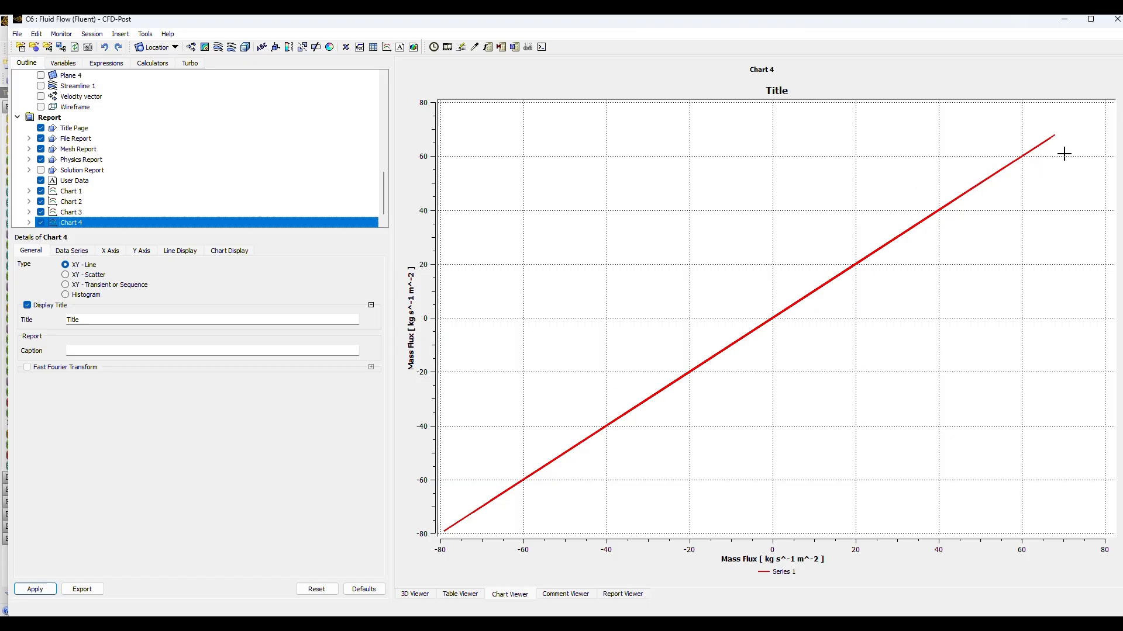
{"action": "scroll", "coordinate": [140, 222], "scroll_direction": "down", "scroll_amount": 1}
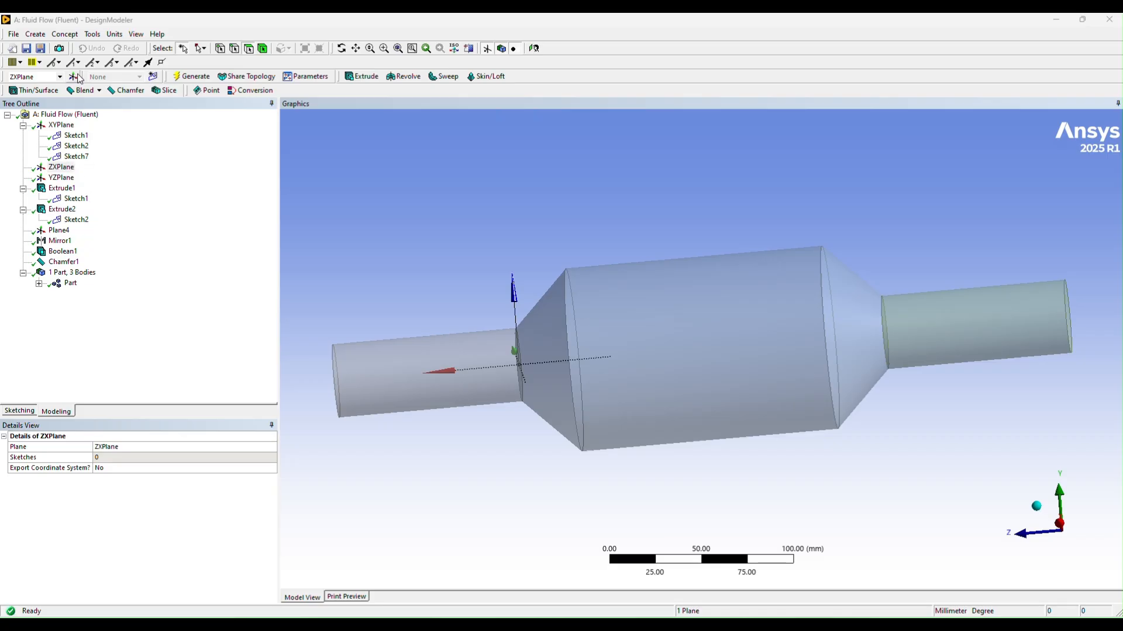
Step: Create a new plane and set its type to From Coordinates
{"action": "left_click", "coordinate": [72, 77]}
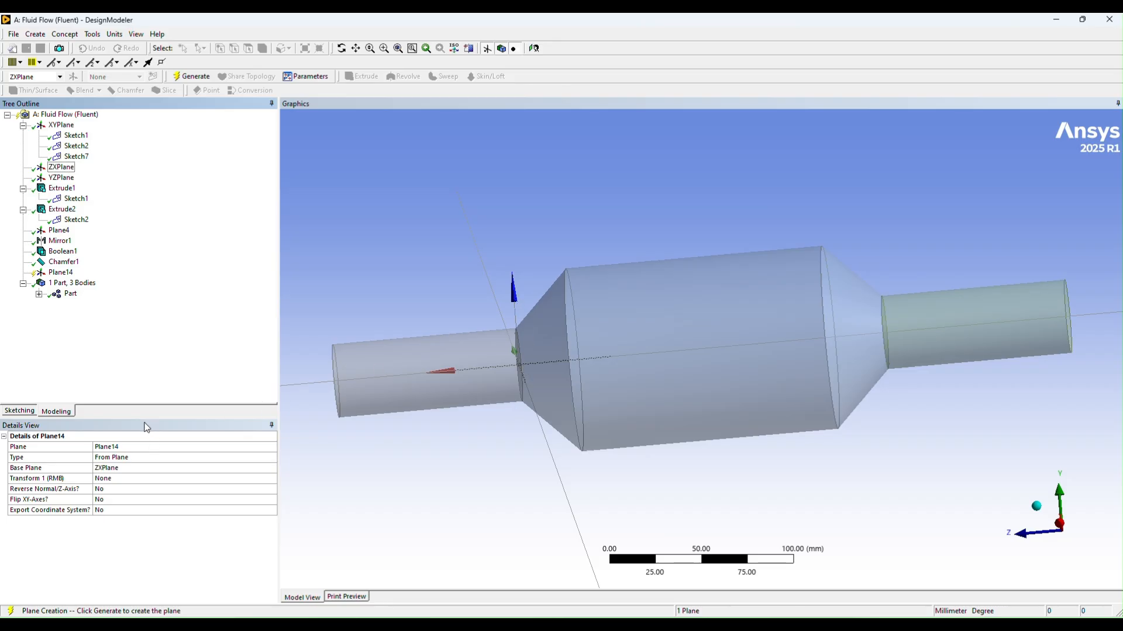
{"action": "left_click", "coordinate": [130, 459]}
{"action": "left_click", "coordinate": [272, 458]}
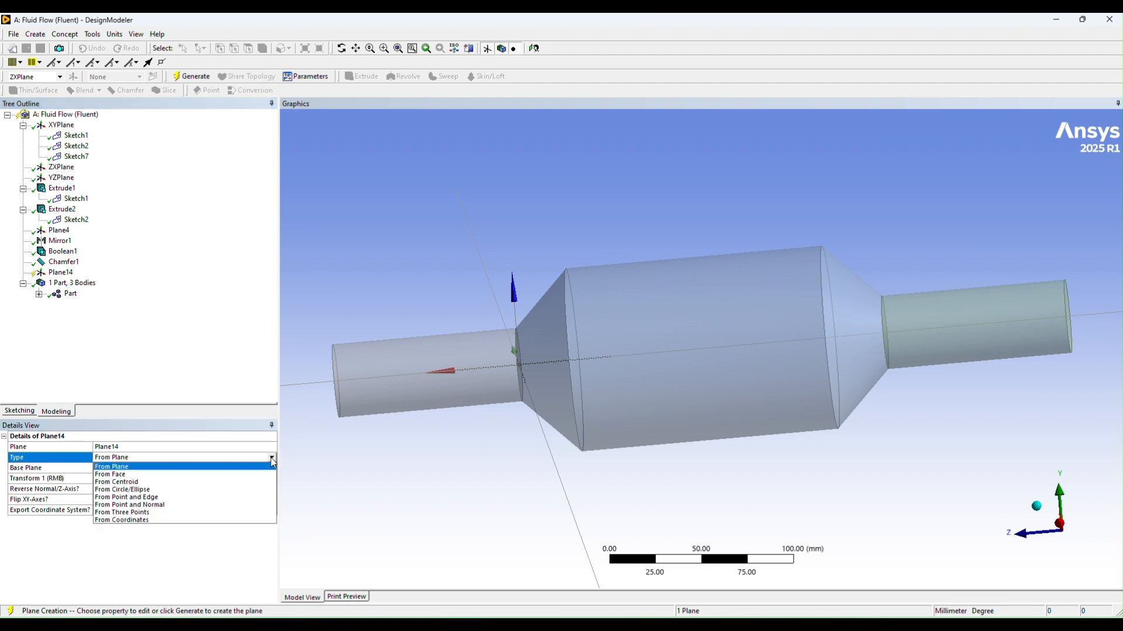
{"action": "left_click", "coordinate": [129, 522]}
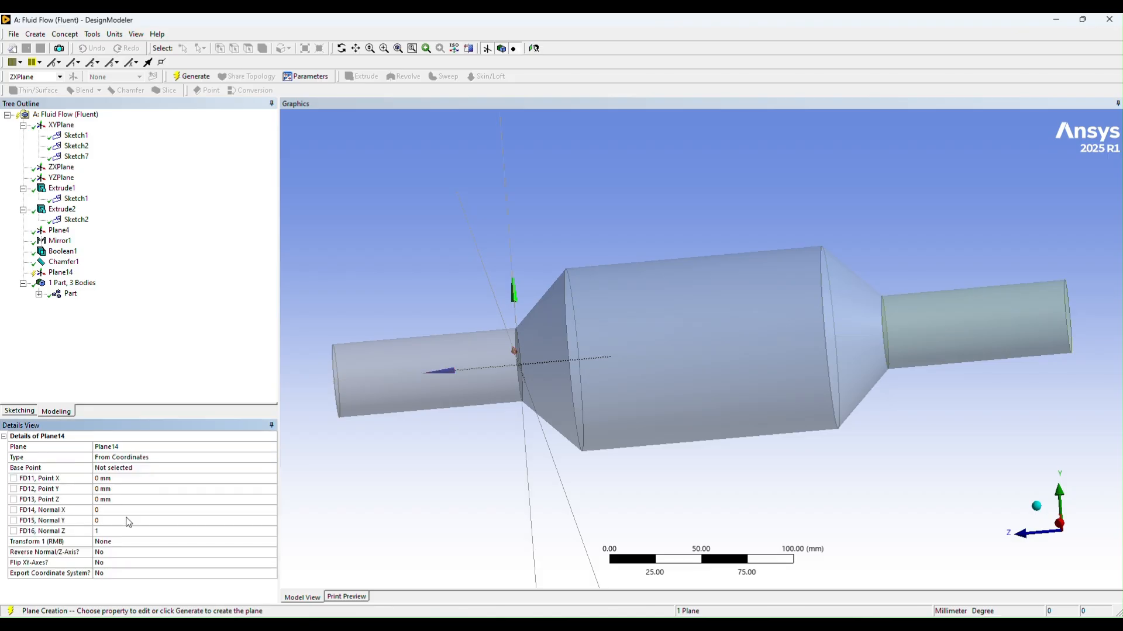
Step: Set the new plane's Normal X to 1 and Normal Z to 0, checking its orientation on the converter
{"action": "left_click", "coordinate": [102, 510]}
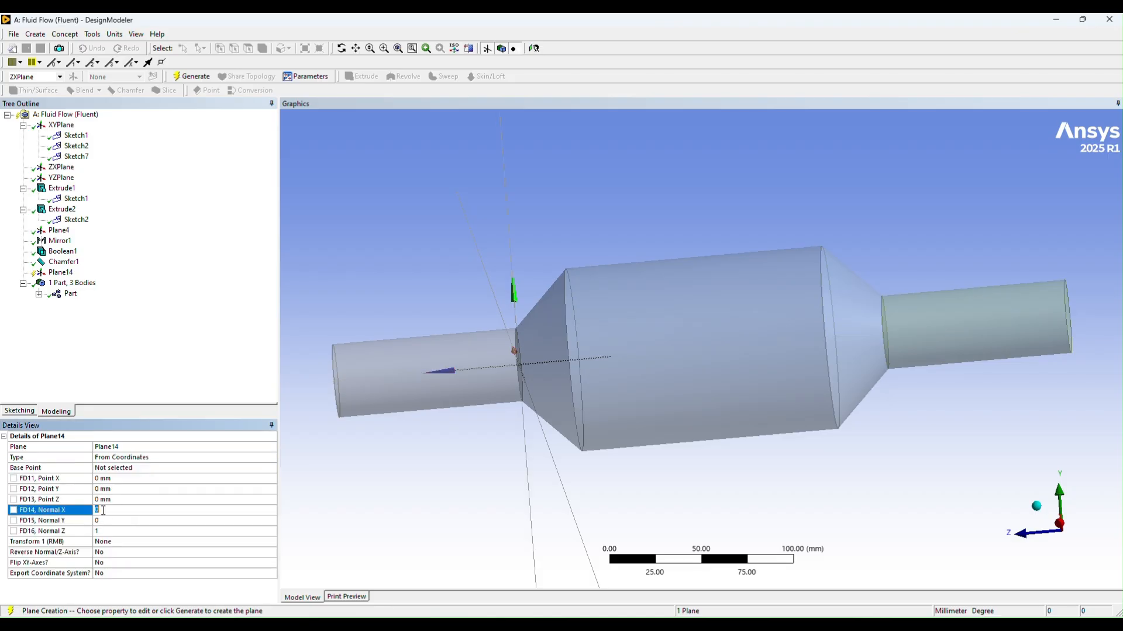
{"action": "key", "text": "Return"}
{"action": "middle_click_drag", "start_coordinate": [564, 486], "coordinate": [608, 531]}
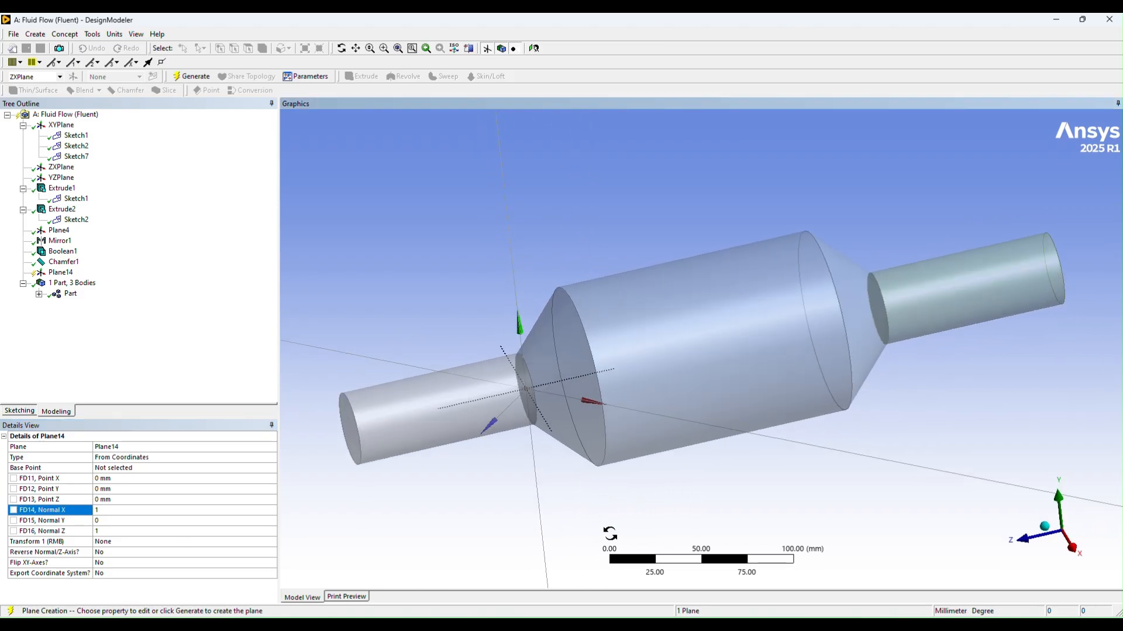
{"action": "left_click", "coordinate": [109, 530]}
{"action": "key", "text": "Return"}
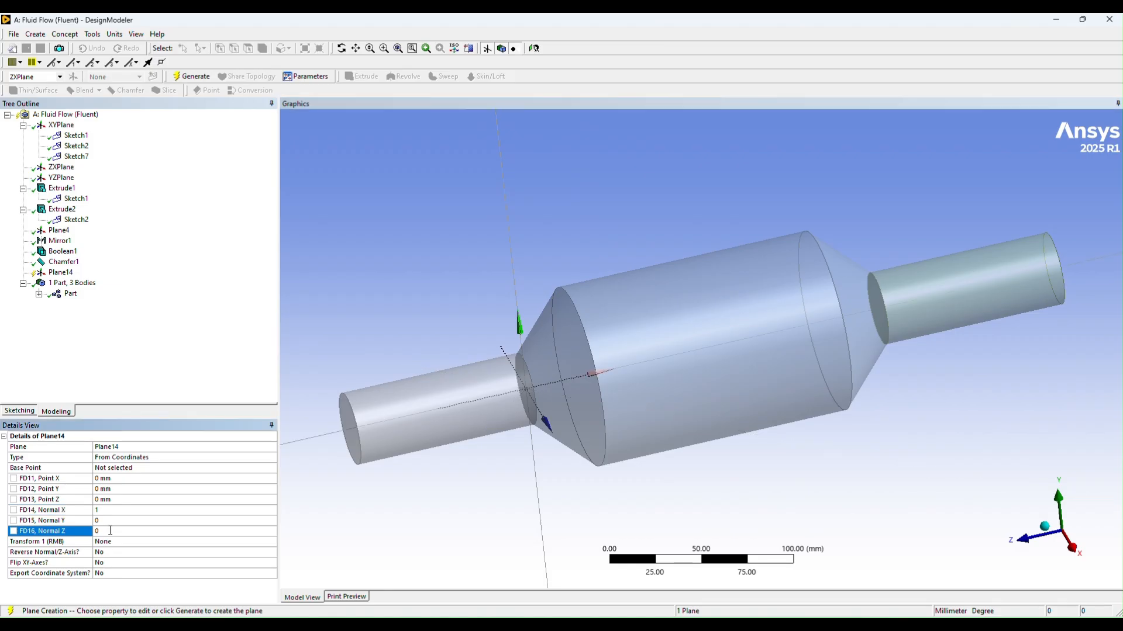
{"action": "middle_click_drag", "start_coordinate": [731, 463], "coordinate": [722, 438]}
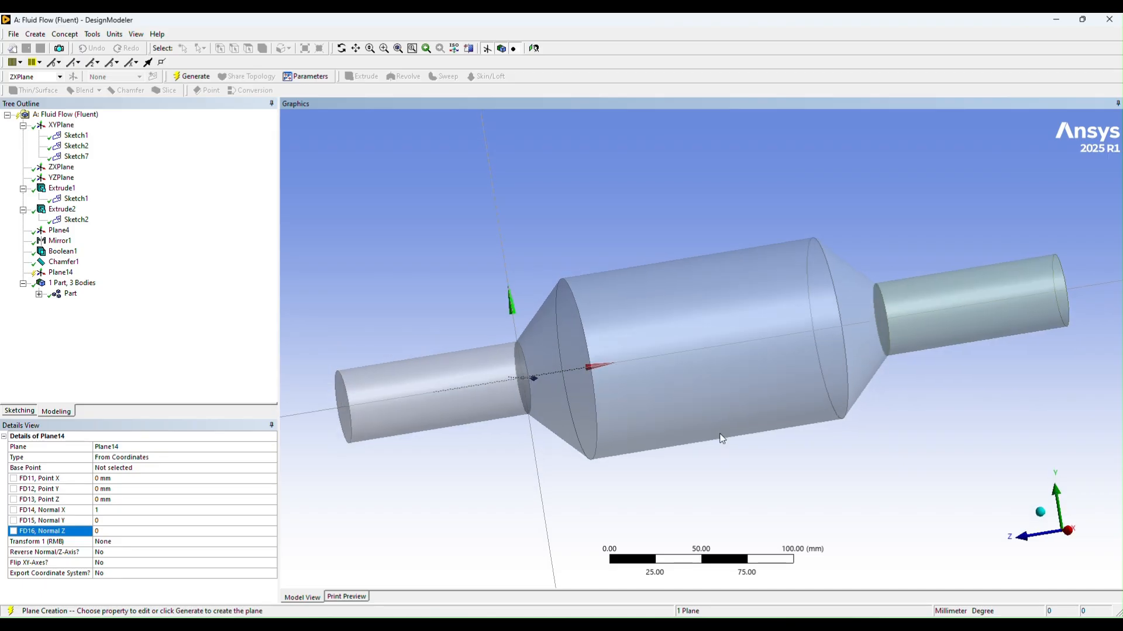
{"action": "left_click", "coordinate": [1040, 514]}
{"action": "middle_click_drag", "start_coordinate": [755, 478], "coordinate": [672, 476]}
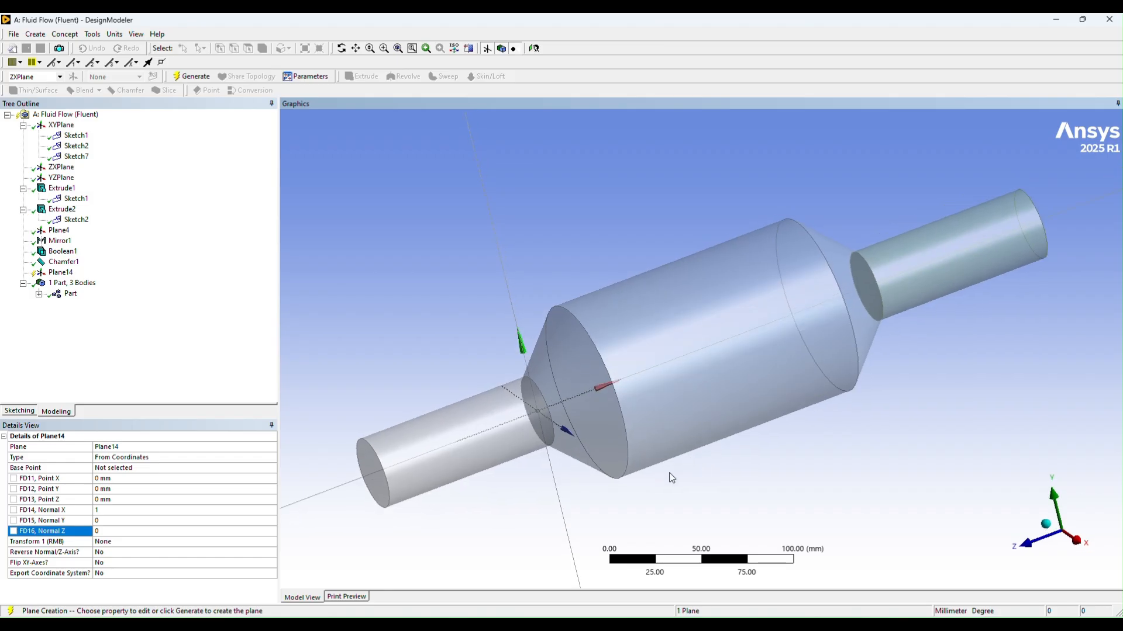
Step: Reorient the new plane along Y by setting Normal Y to 1 and Normal X to 0
{"action": "left_click", "coordinate": [109, 521]}
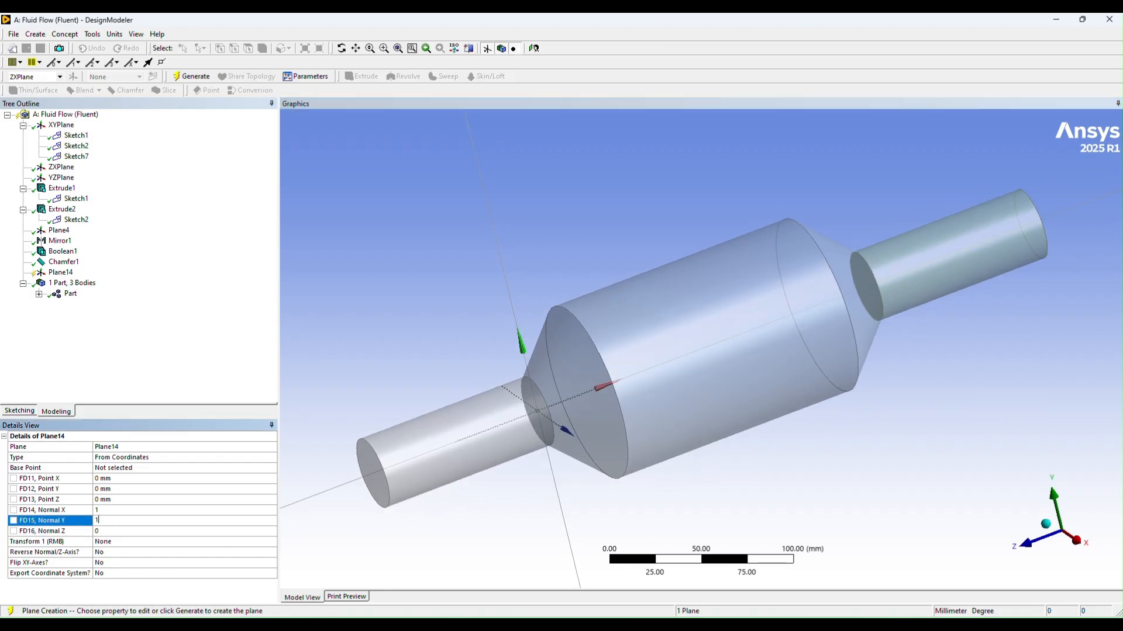
{"action": "type", "text": "1"}
{"action": "key", "text": "Return"}
{"action": "left_click", "coordinate": [108, 511]}
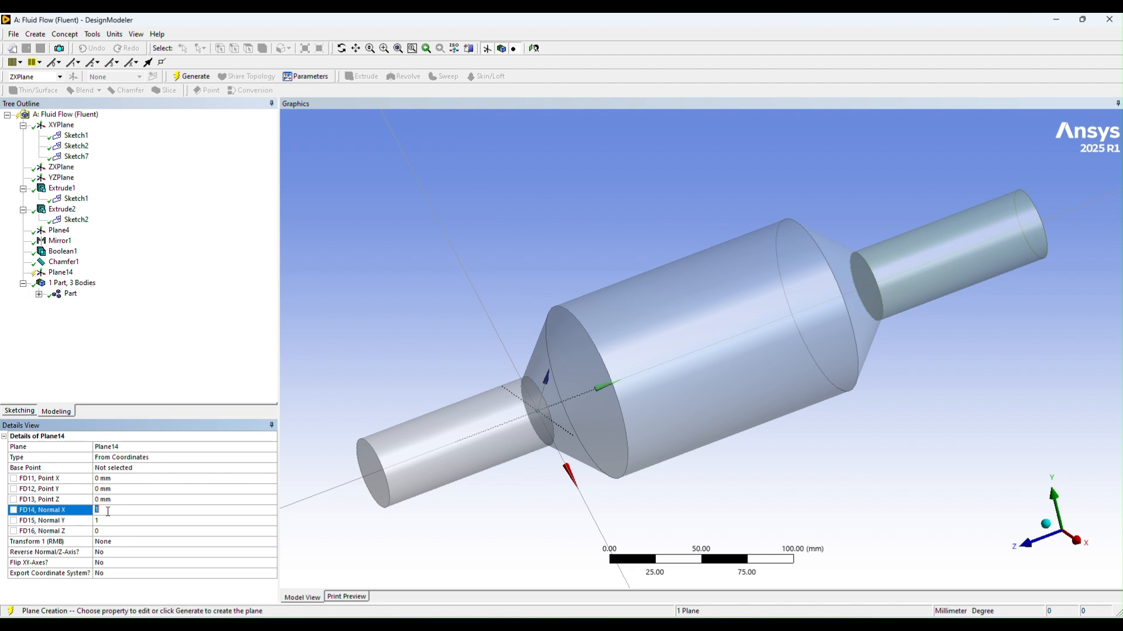
{"action": "type", "text": "0"}
{"action": "key", "text": "Return"}
{"action": "middle_click_drag", "start_coordinate": [1074, 516], "coordinate": [998, 508]}
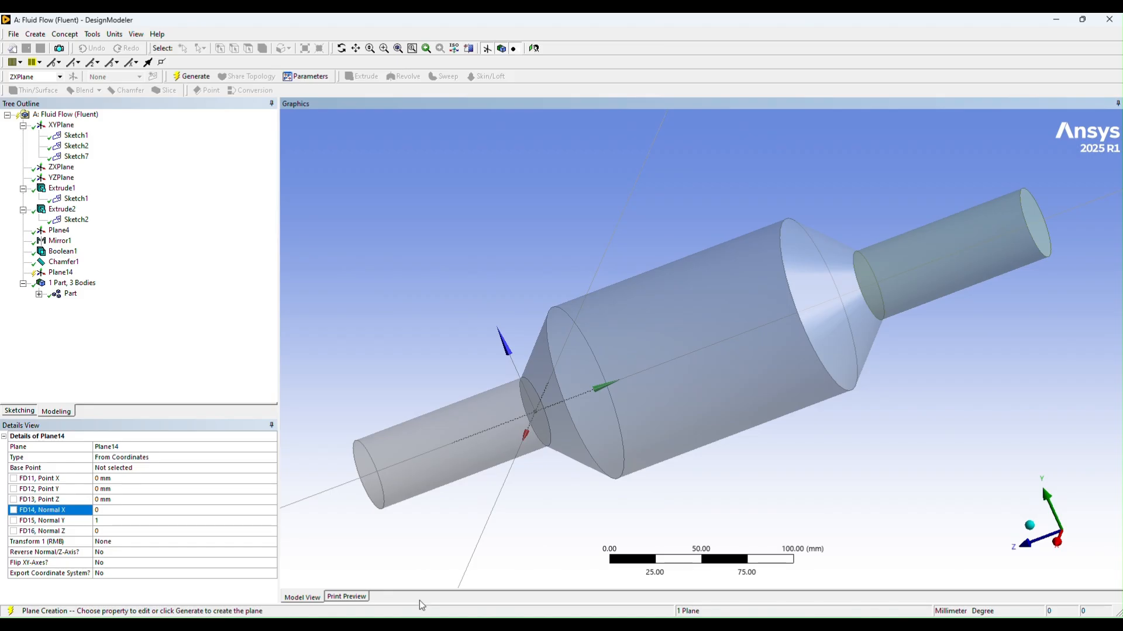
Step: Set the new plane's Point Z to -150 mm and generate the plane
{"action": "left_click", "coordinate": [109, 490]}
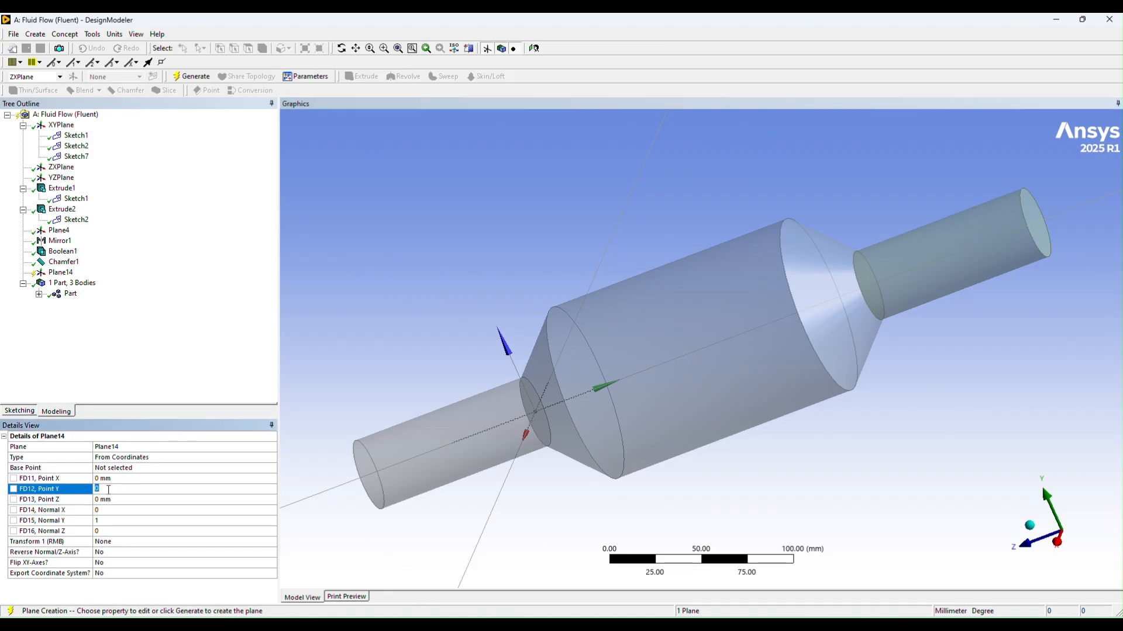
{"action": "left_click", "coordinate": [114, 500]}
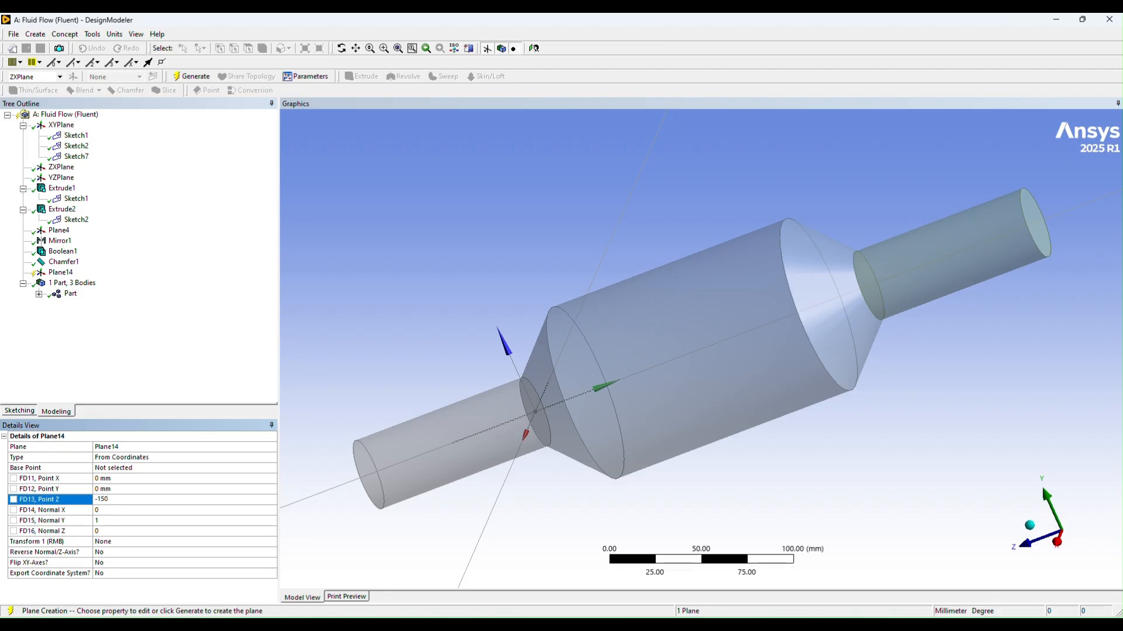
{"action": "key", "text": "Return"}
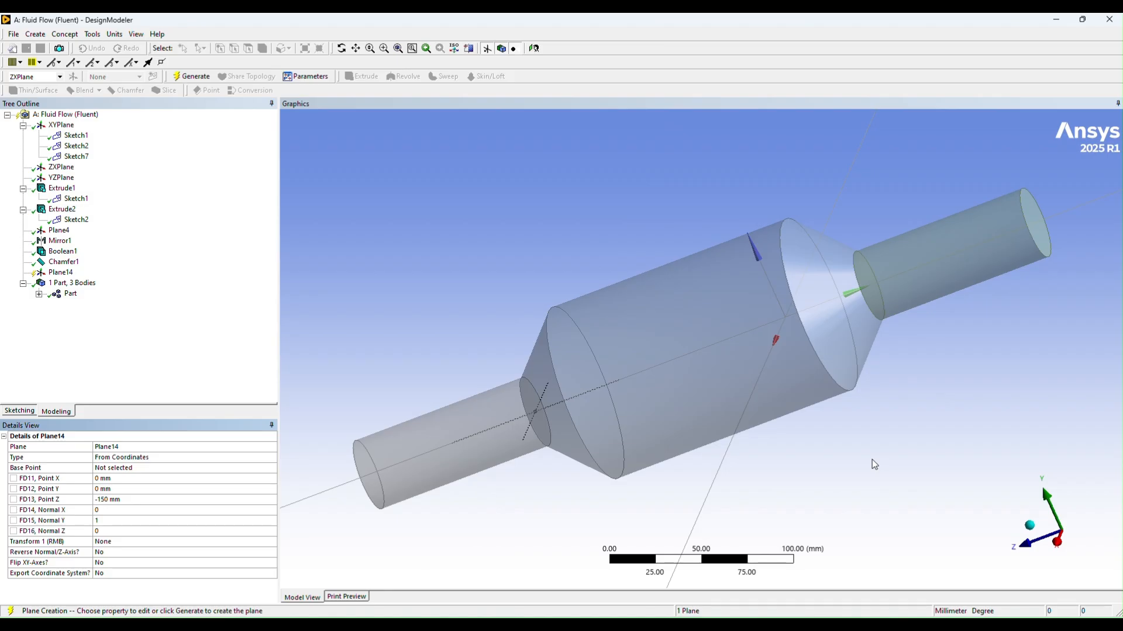
{"action": "middle_click_drag", "start_coordinate": [849, 377], "coordinate": [880, 359]}
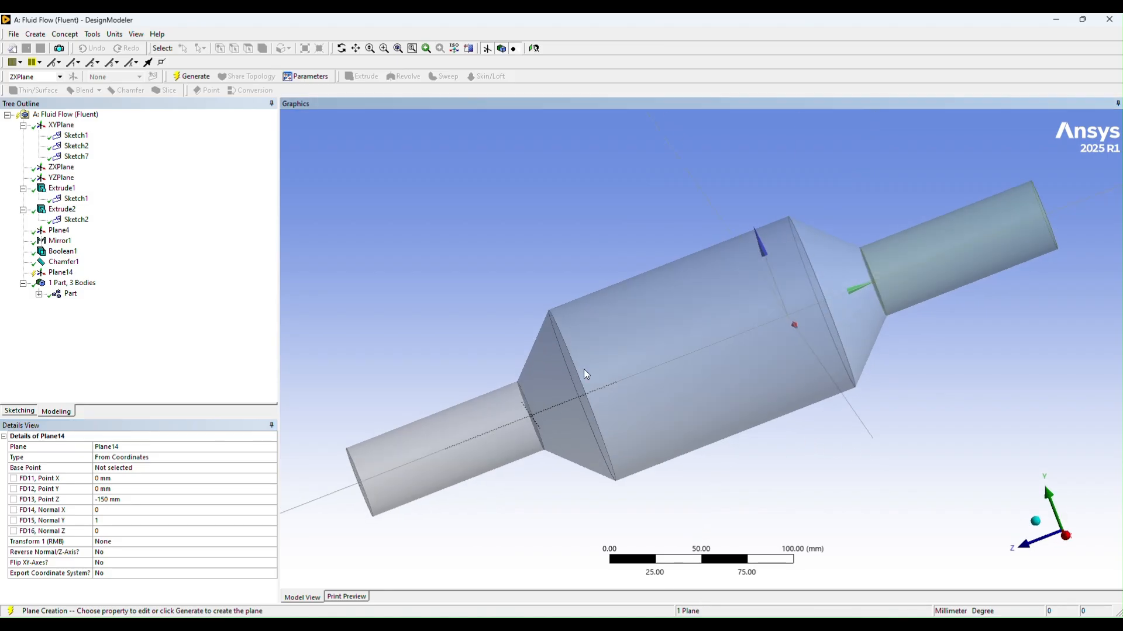
{"action": "left_click", "coordinate": [192, 77]}
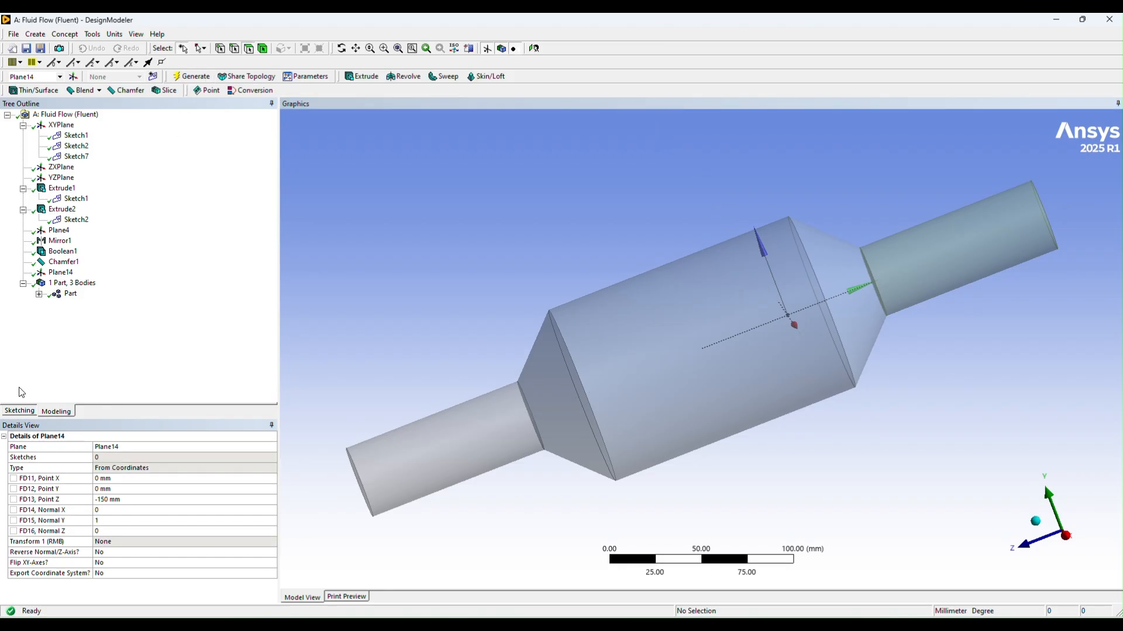
Step: Sketch a circle about 15 mm in diameter centred on the origin of the new plane inside the converter body
{"action": "left_click", "coordinate": [19, 411]}
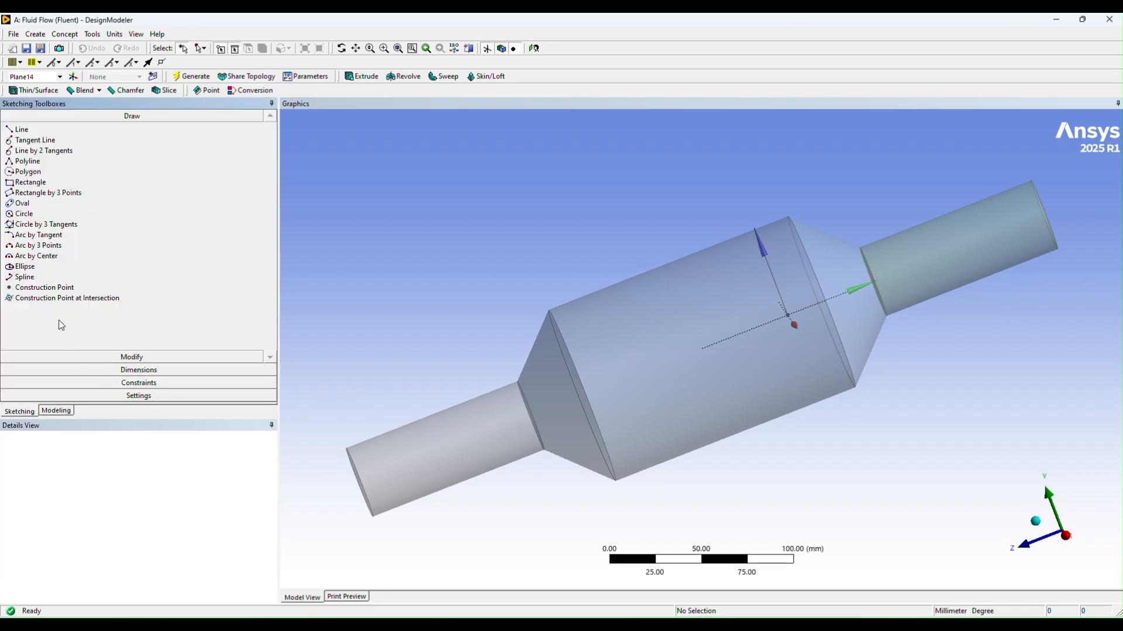
{"action": "left_click", "coordinate": [33, 214]}
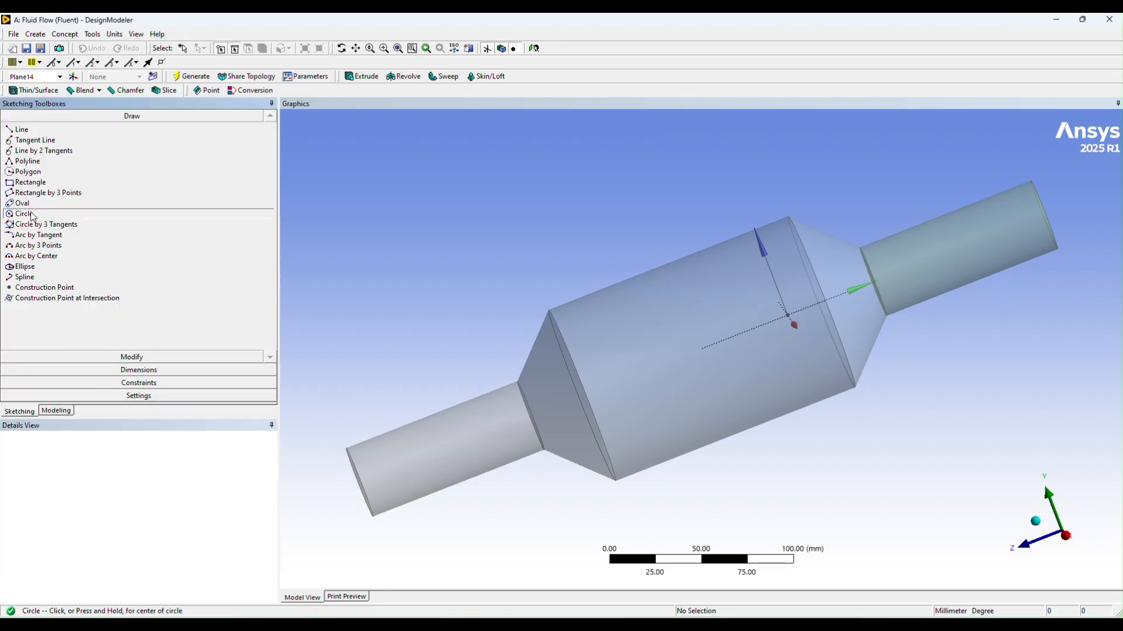
{"action": "scroll", "coordinate": [813, 402], "scroll_direction": "up", "scroll_amount": 1}
{"action": "scroll", "coordinate": [817, 405], "scroll_direction": "up", "scroll_amount": 2}
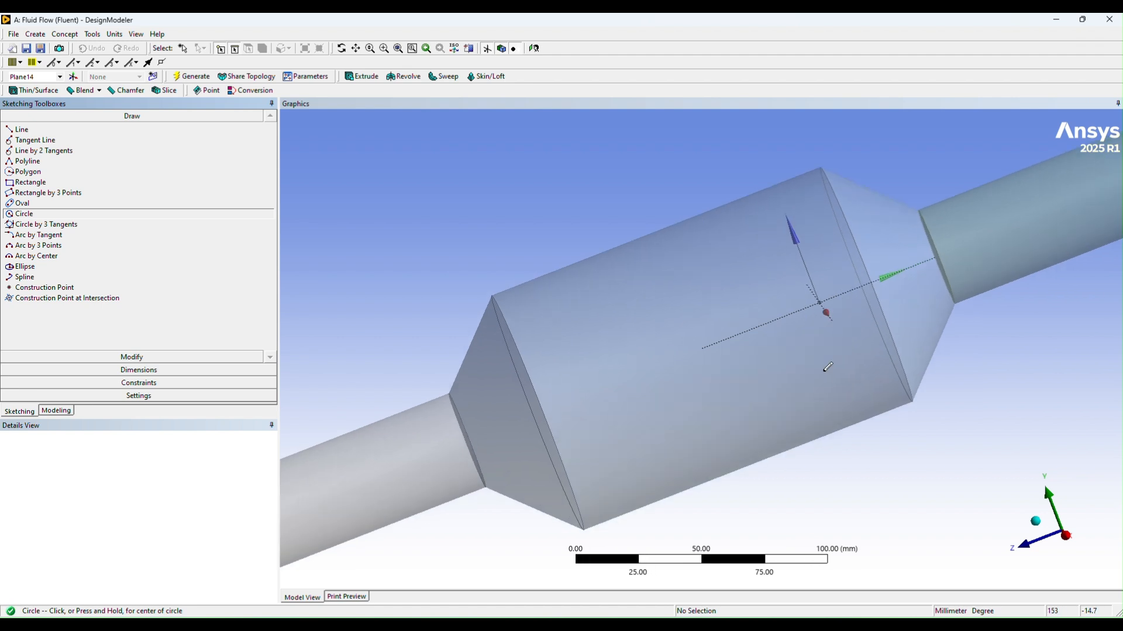
{"action": "middle_click_drag", "start_coordinate": [945, 405], "coordinate": [982, 468]}
{"action": "scroll", "coordinate": [792, 335], "scroll_direction": "up", "scroll_amount": 2}
{"action": "middle_click_drag", "start_coordinate": [792, 335], "coordinate": [862, 310]}
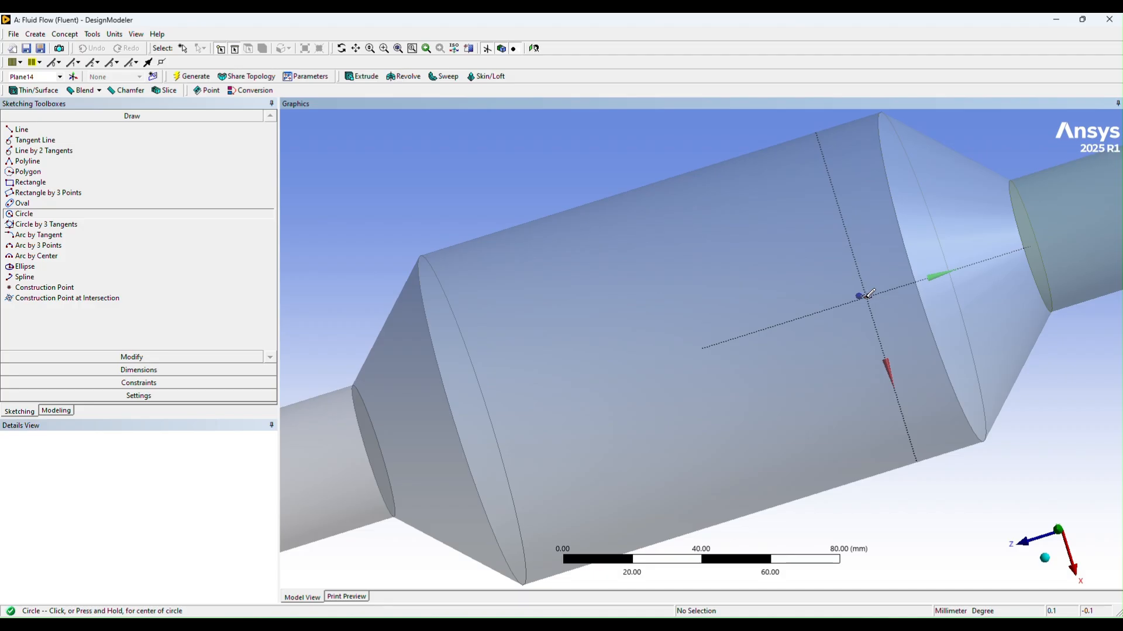
{"action": "scroll", "coordinate": [871, 292], "scroll_direction": "up", "scroll_amount": 2}
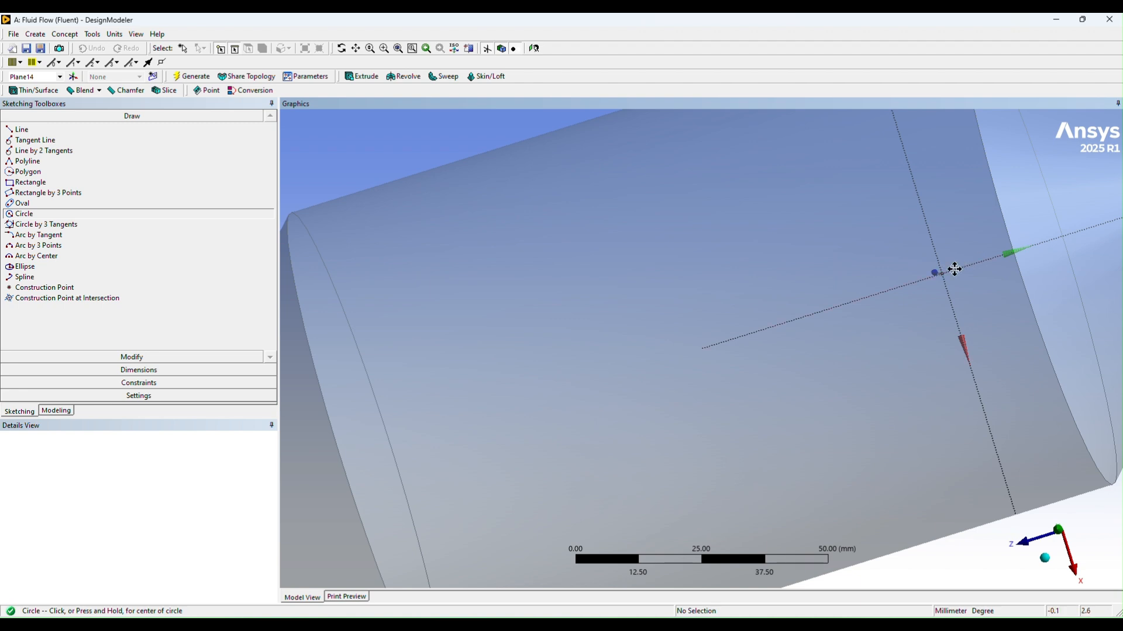
{"action": "middle_click_drag", "start_coordinate": [952, 268], "coordinate": [643, 368], "text": "ctrl"}
{"action": "scroll", "coordinate": [670, 371], "scroll_direction": "up", "scroll_amount": 3}
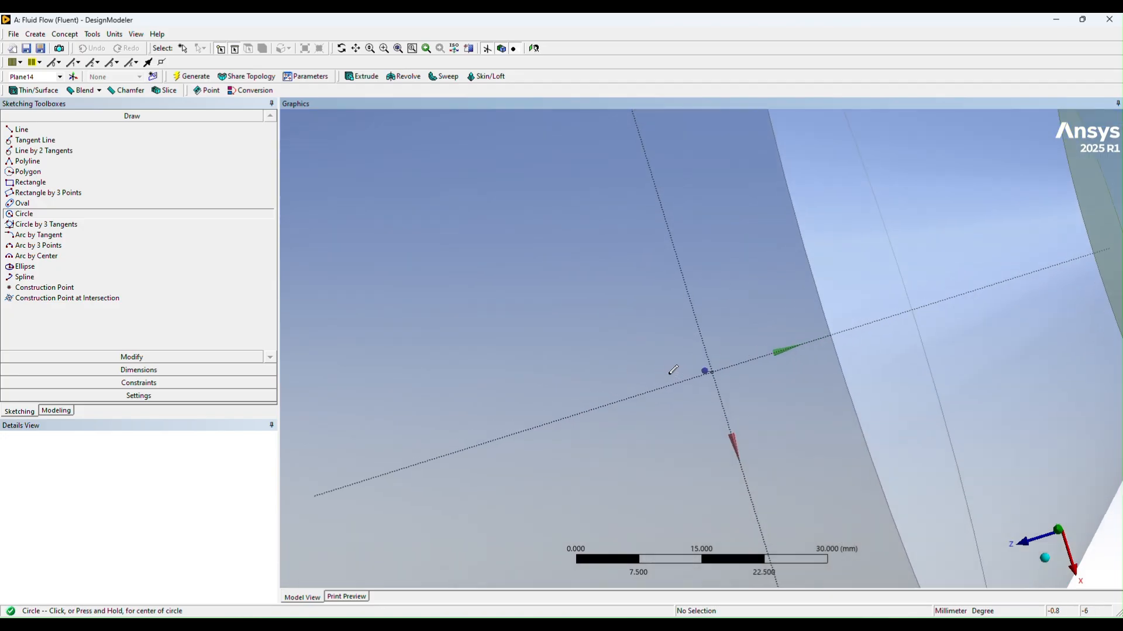
{"action": "middle_click_drag", "start_coordinate": [733, 387], "coordinate": [715, 385]}
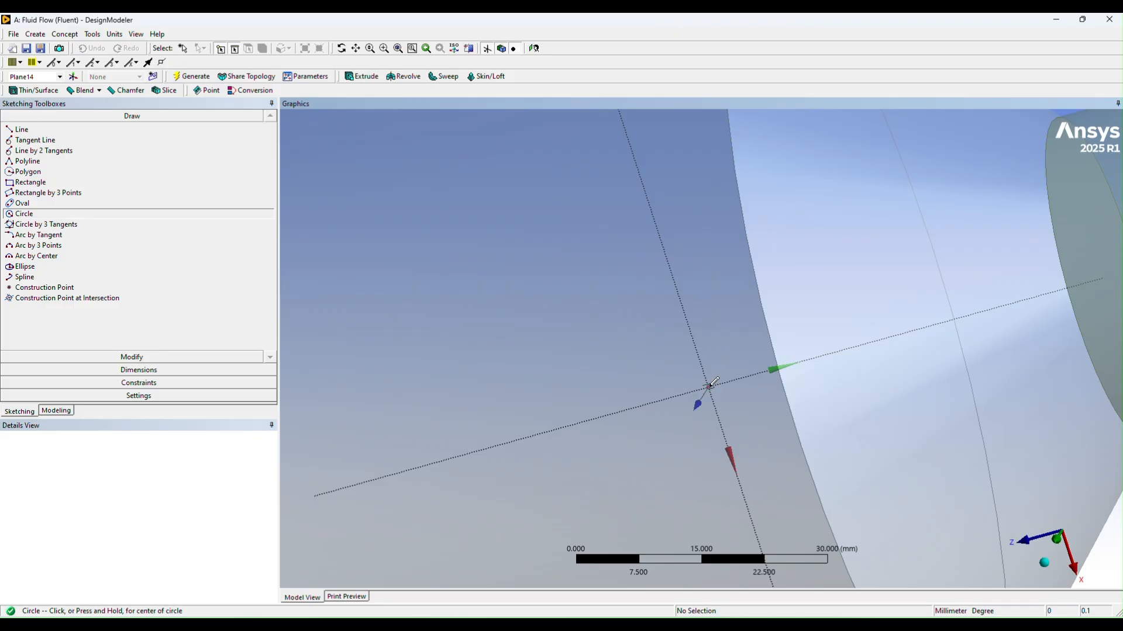
{"action": "left_click", "coordinate": [708, 387]}
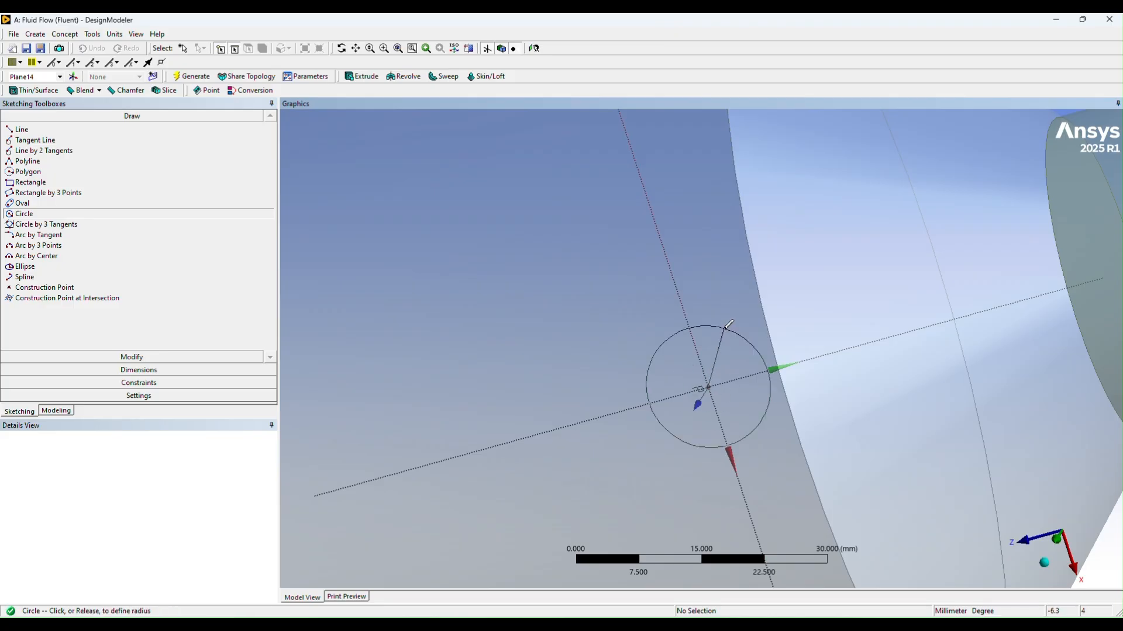
{"action": "left_click", "coordinate": [728, 323]}
{"action": "scroll", "coordinate": [872, 418], "scroll_direction": "down", "scroll_amount": 5}
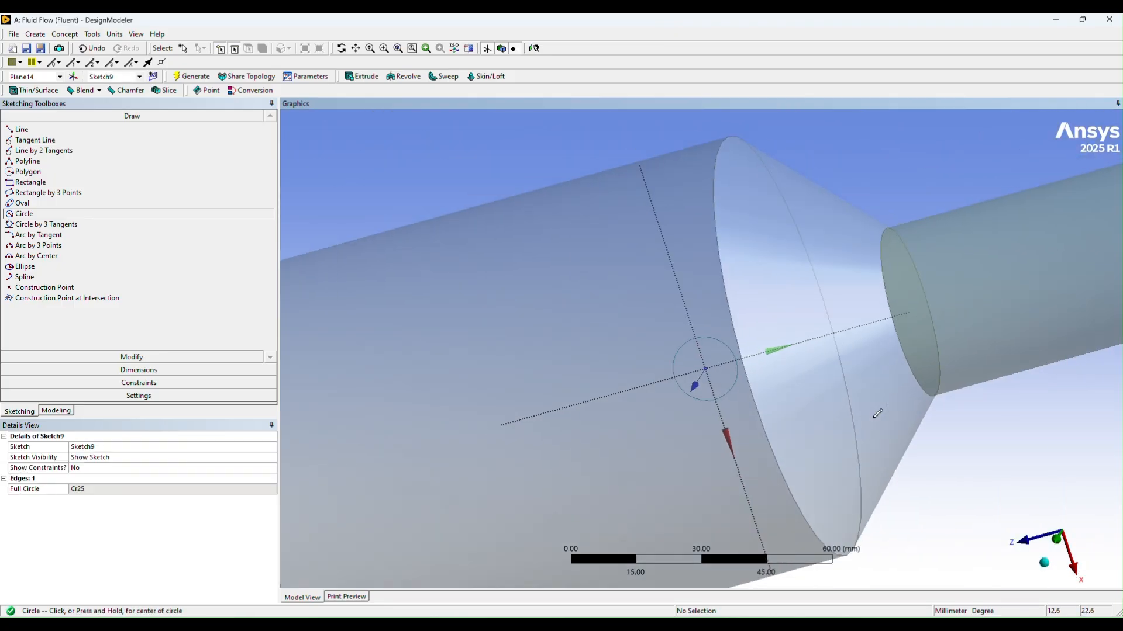
{"action": "middle_click_drag", "start_coordinate": [866, 425], "coordinate": [851, 378]}
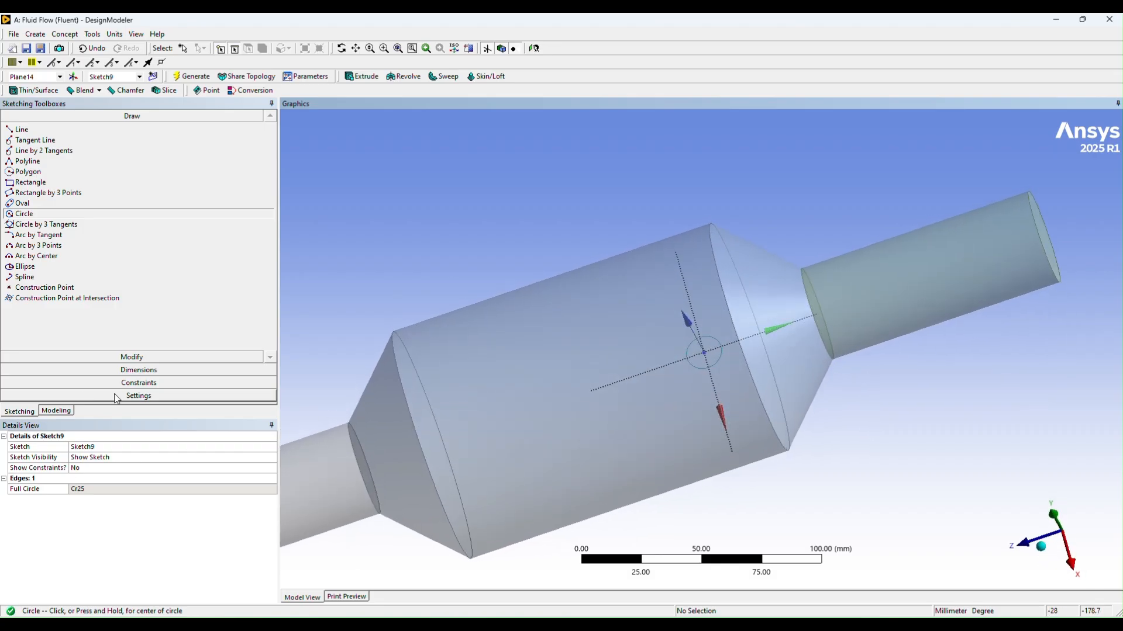
Step: Dimension the circle's diameter and set it to 15 mm
{"action": "left_click", "coordinate": [145, 370]}
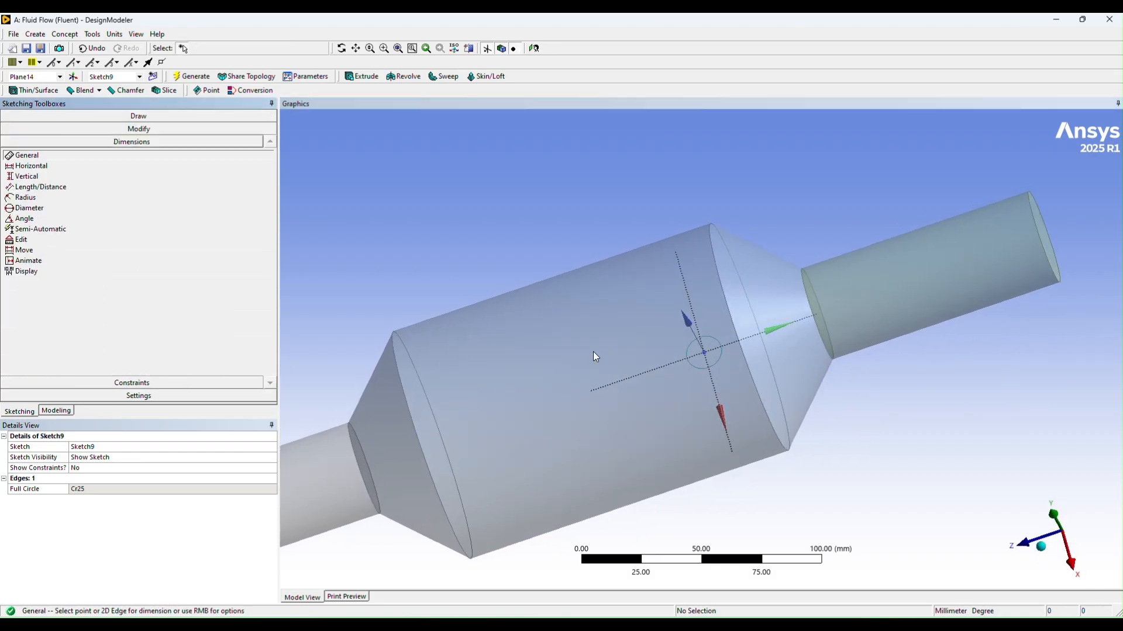
{"action": "left_click", "coordinate": [718, 342]}
{"action": "left_click", "coordinate": [718, 338]}
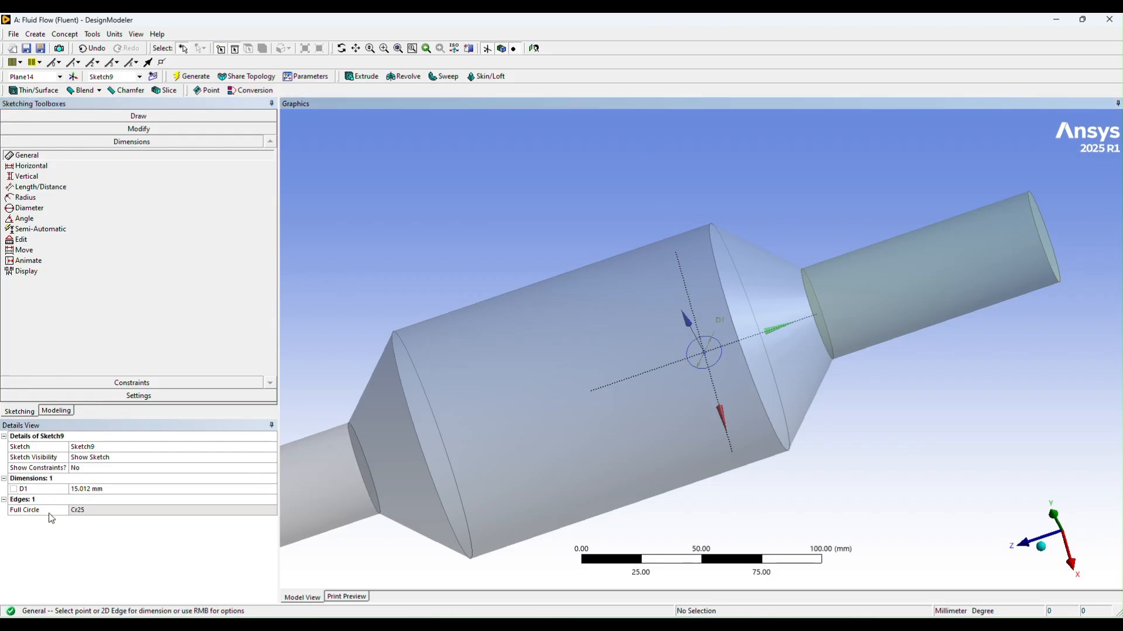
{"action": "left_click", "coordinate": [77, 489]}
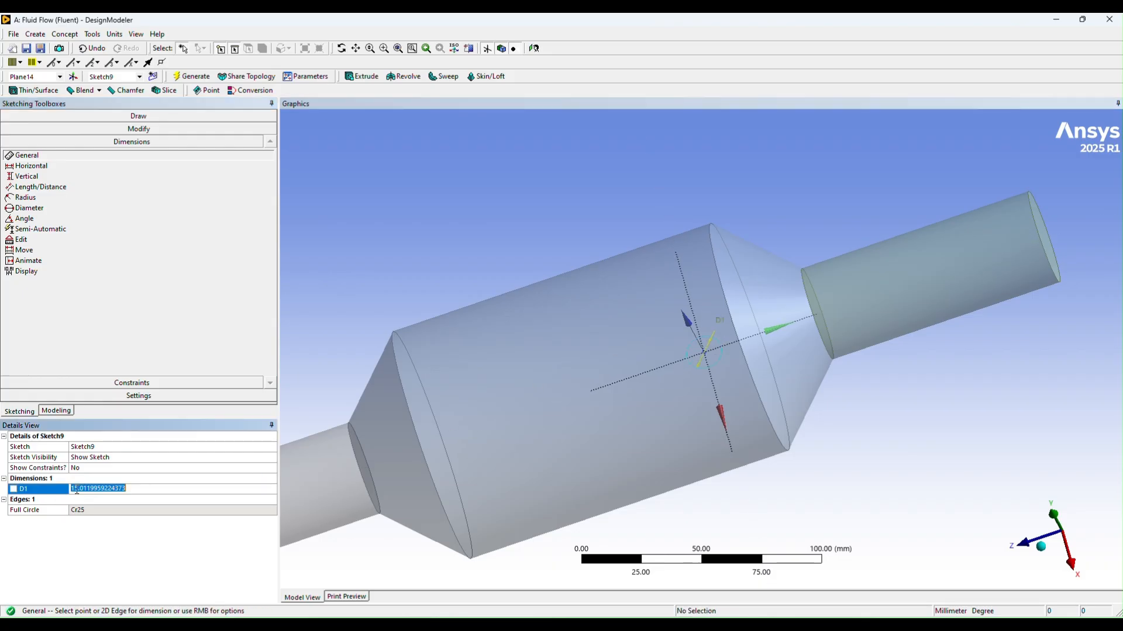
{"action": "type", "text": "15"}
{"action": "key", "text": "Return"}
{"action": "mouse_move", "coordinate": [877, 464]}
{"action": "middle_mouse_down"}
{"action": "mouse_move", "coordinate": [836, 384]}
{"action": "mouse_move", "coordinate": [860, 393]}
{"action": "mouse_move", "coordinate": [850, 396]}
{"action": "middle_mouse_up"}
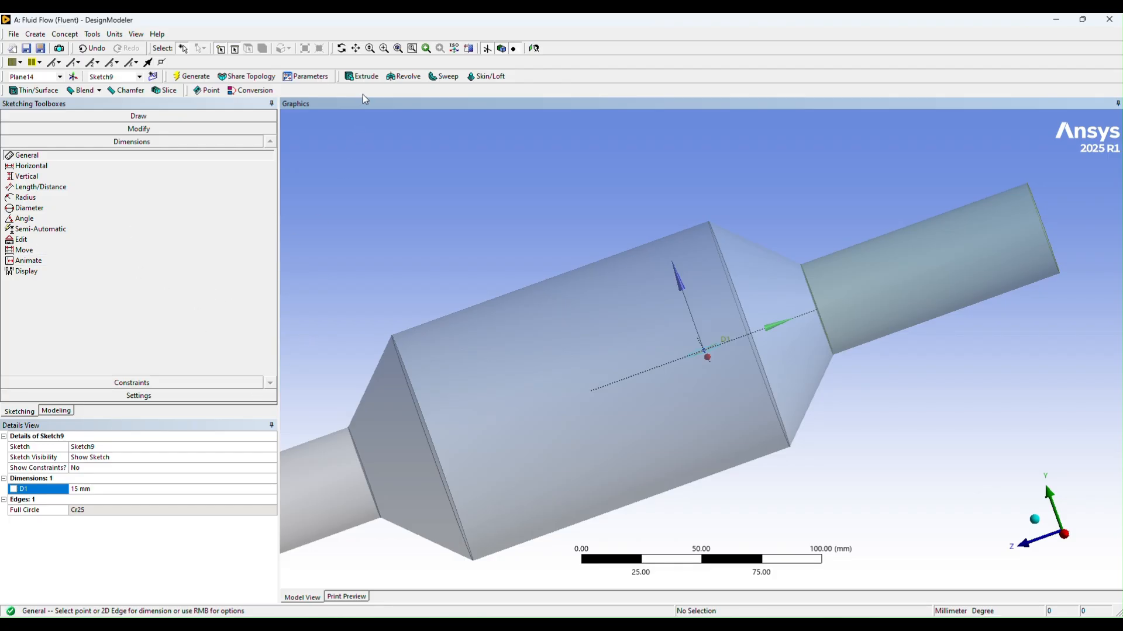
Step: Set the circle's diameter to 10 mm and regenerate the model
{"action": "left_click", "coordinate": [108, 489]}
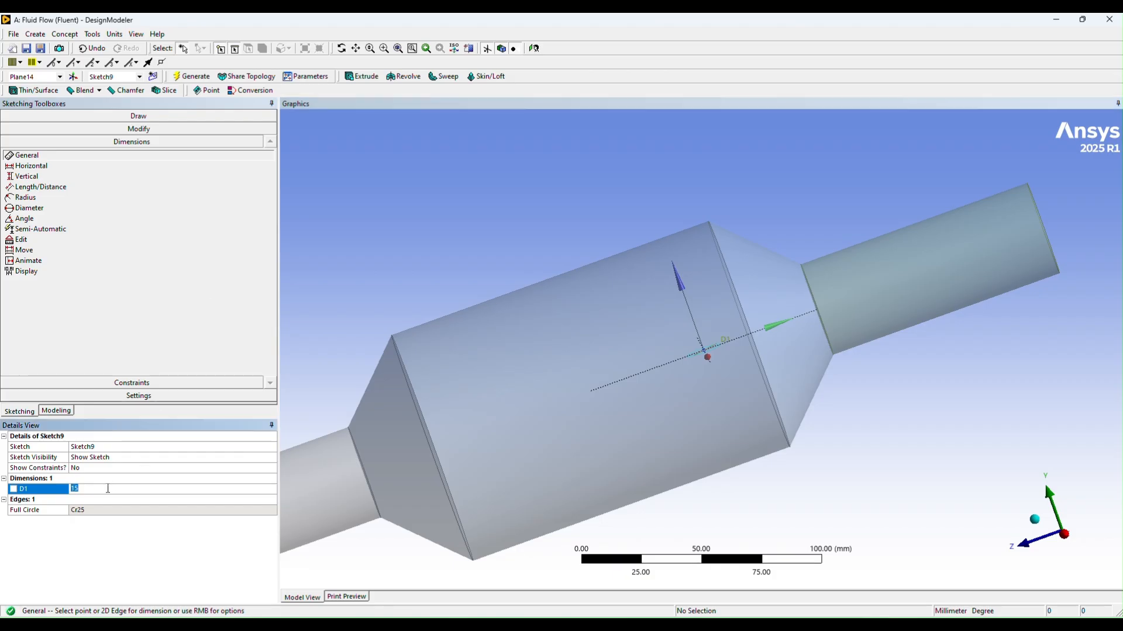
{"action": "type", "text": "10"}
{"action": "key", "text": "Return"}
{"action": "left_click", "coordinate": [188, 80]}
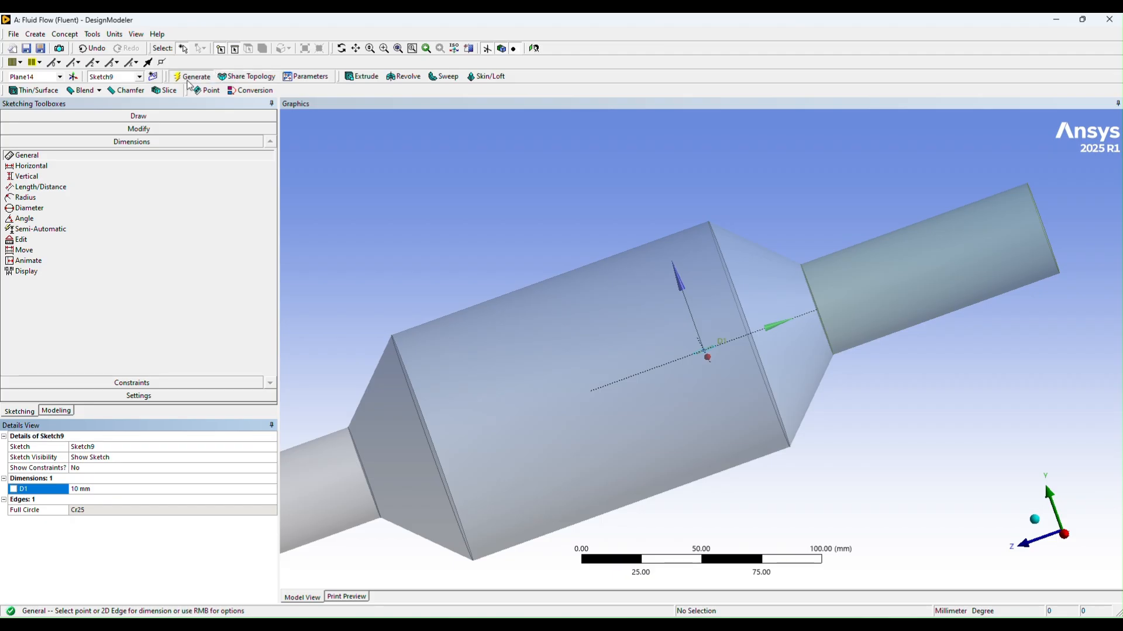
Step: Extrude the 10 mm circle sketch 100 mm as Slice Material through all bodies and generate the feature
{"action": "left_click", "coordinate": [361, 77]}
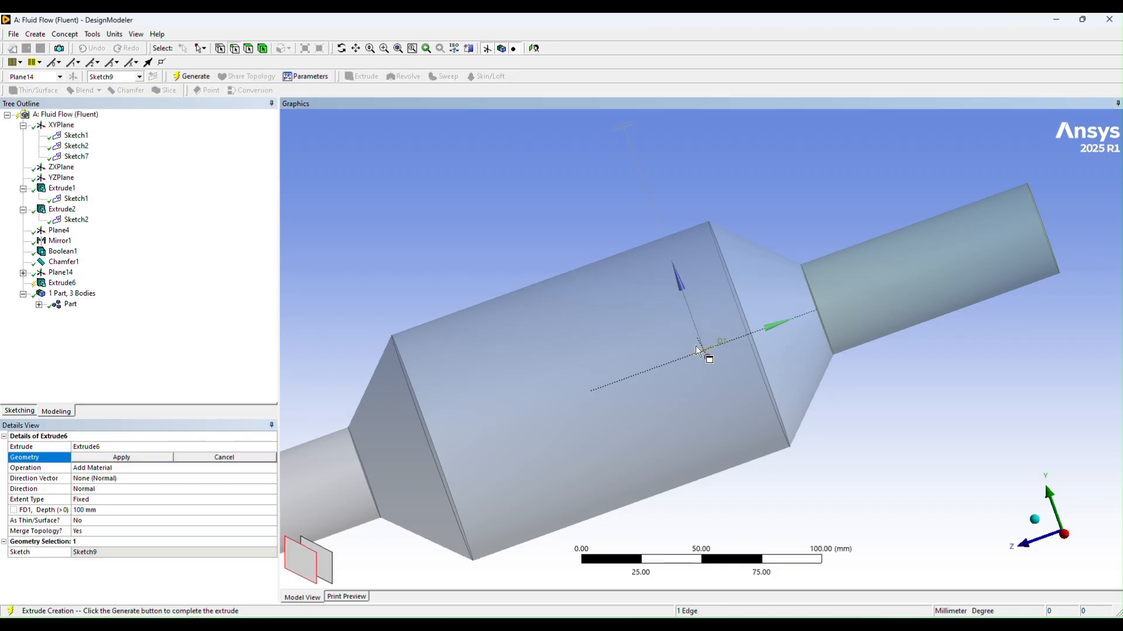
{"action": "left_click", "coordinate": [120, 459]}
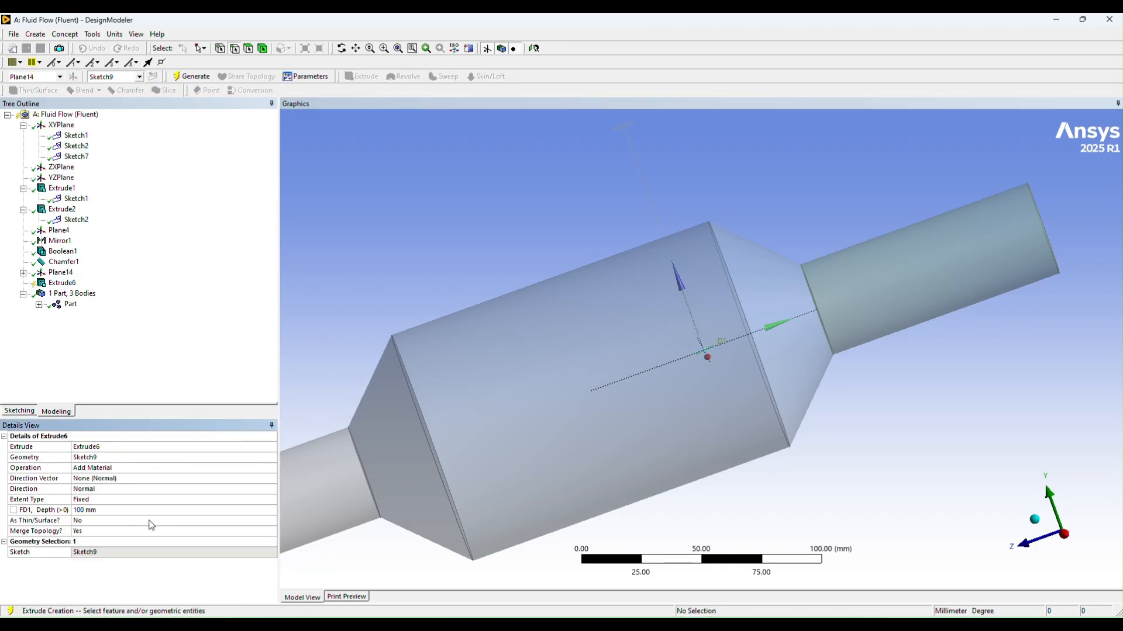
{"action": "left_click", "coordinate": [92, 511]}
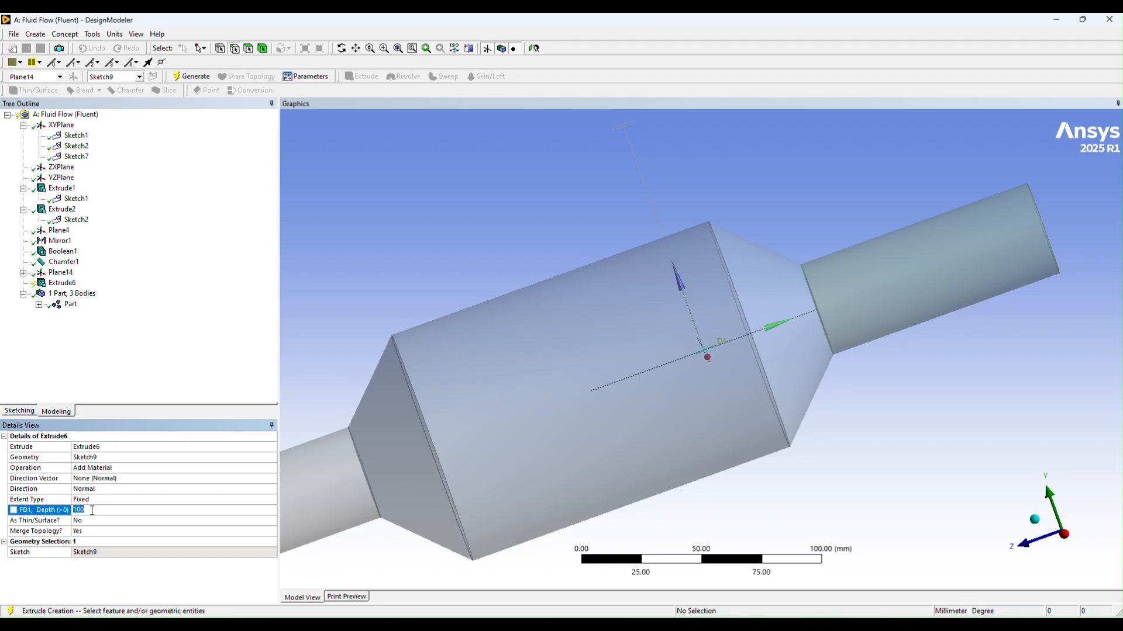
{"action": "left_click", "coordinate": [98, 469]}
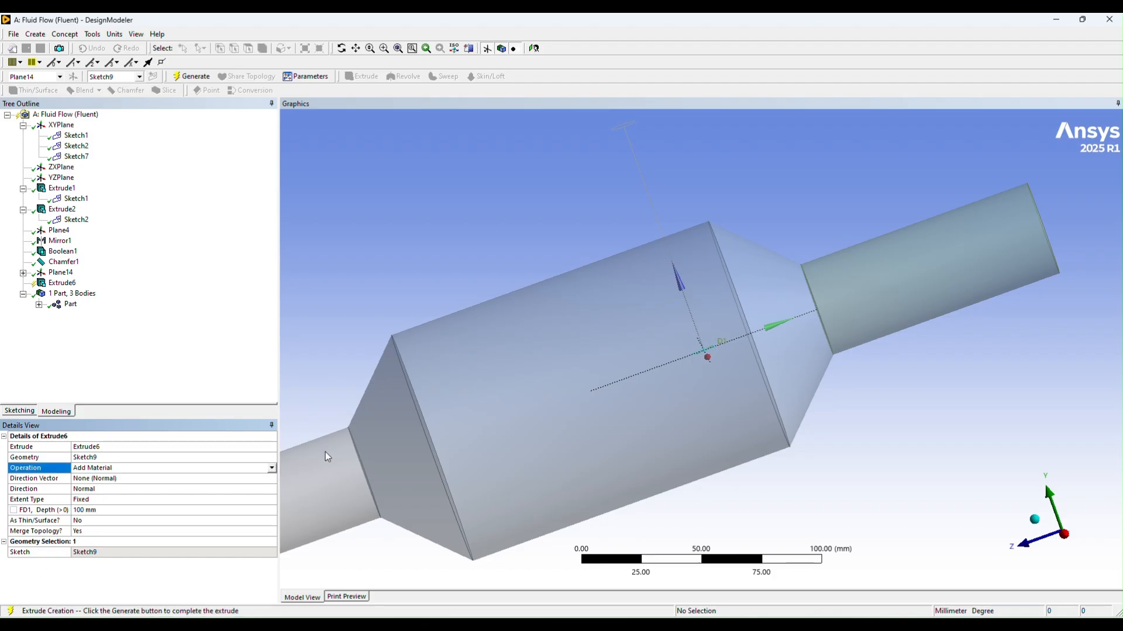
{"action": "left_click", "coordinate": [271, 468]}
{"action": "left_click", "coordinate": [95, 494]}
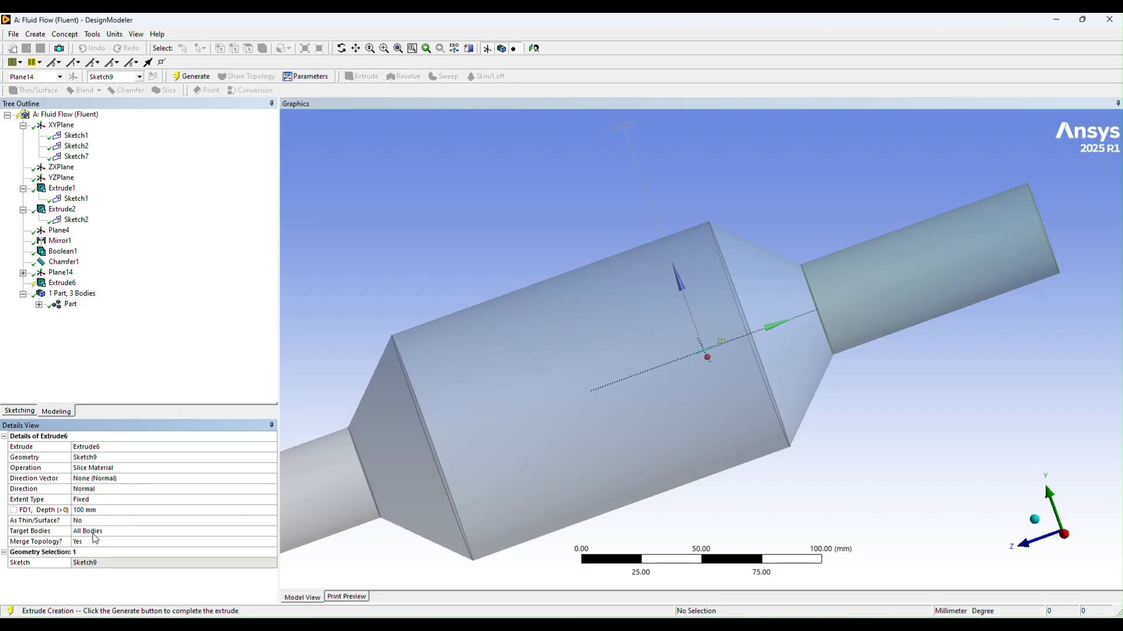
{"action": "left_click", "coordinate": [189, 80]}
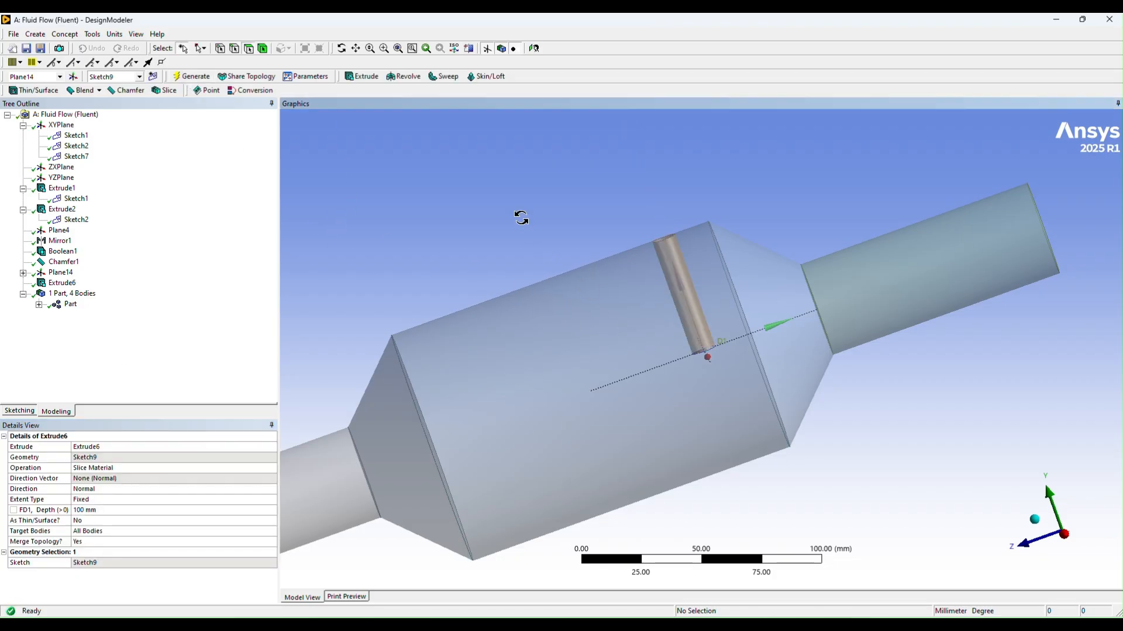
{"action": "middle_click_drag", "start_coordinate": [521, 218], "coordinate": [558, 255]}
{"action": "left_click", "coordinate": [191, 78]}
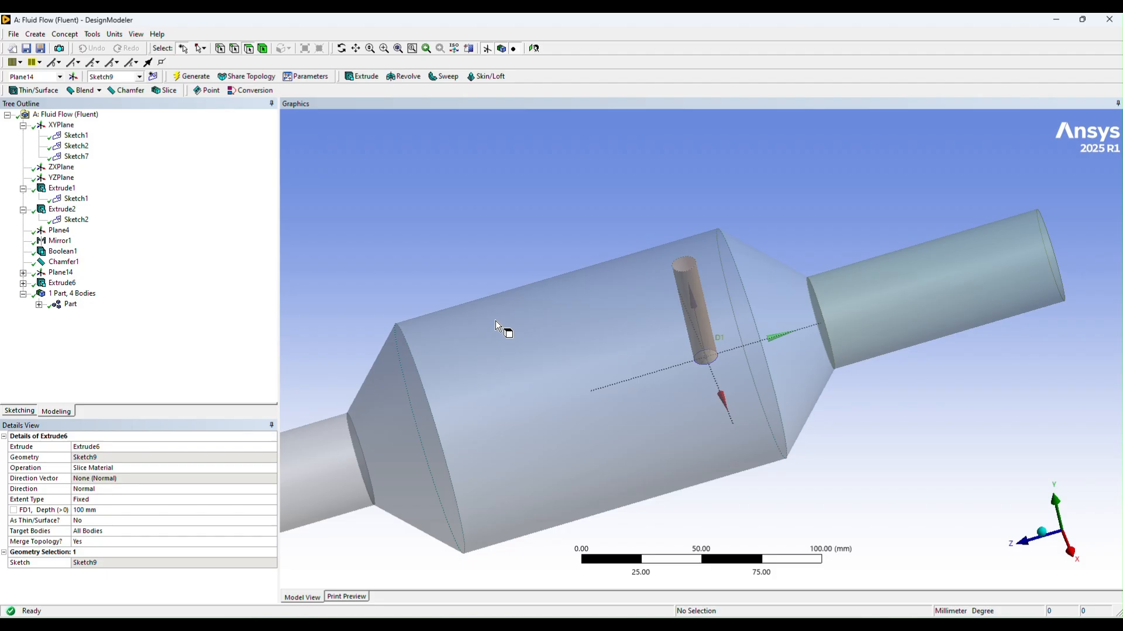
Step: Examine the sliced cylinder inside the converter body and save the project
{"action": "middle_click_drag", "start_coordinate": [611, 224], "coordinate": [589, 236]}
{"action": "scroll", "coordinate": [584, 233], "scroll_direction": "down", "scroll_amount": 5}
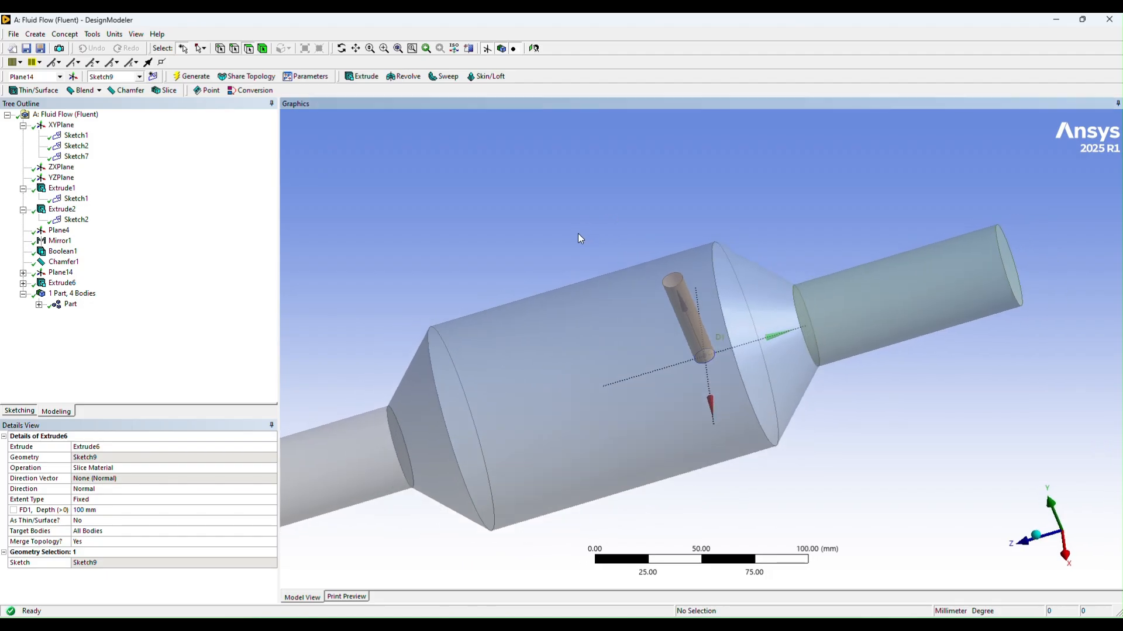
{"action": "scroll", "coordinate": [573, 242], "scroll_direction": "down", "scroll_amount": 2}
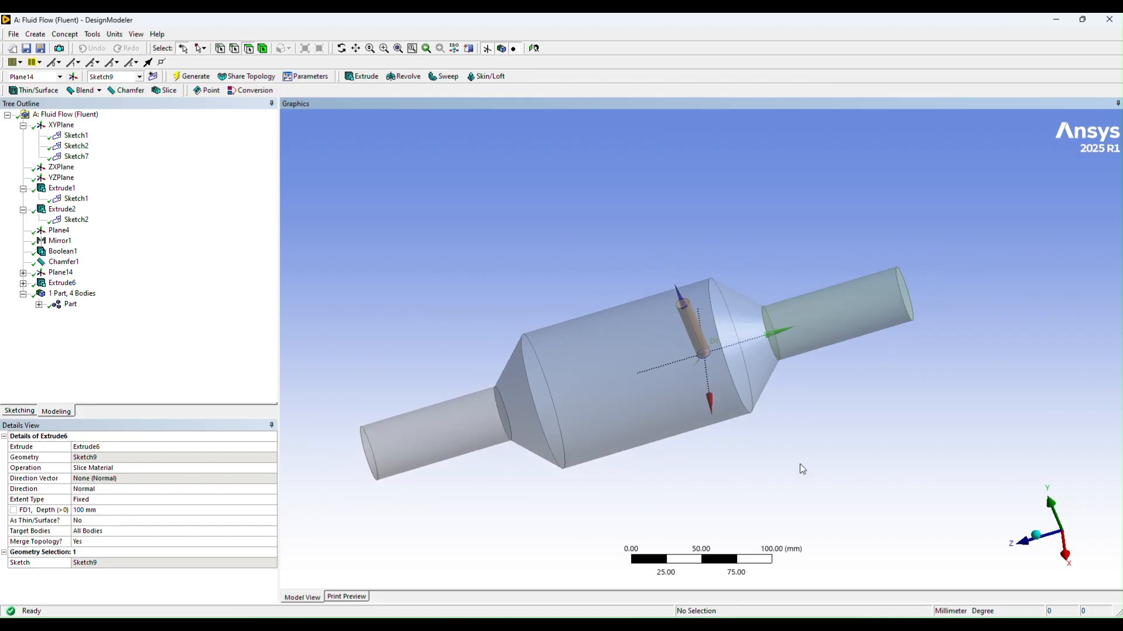
{"action": "middle_click_drag", "start_coordinate": [801, 467], "coordinate": [831, 427]}
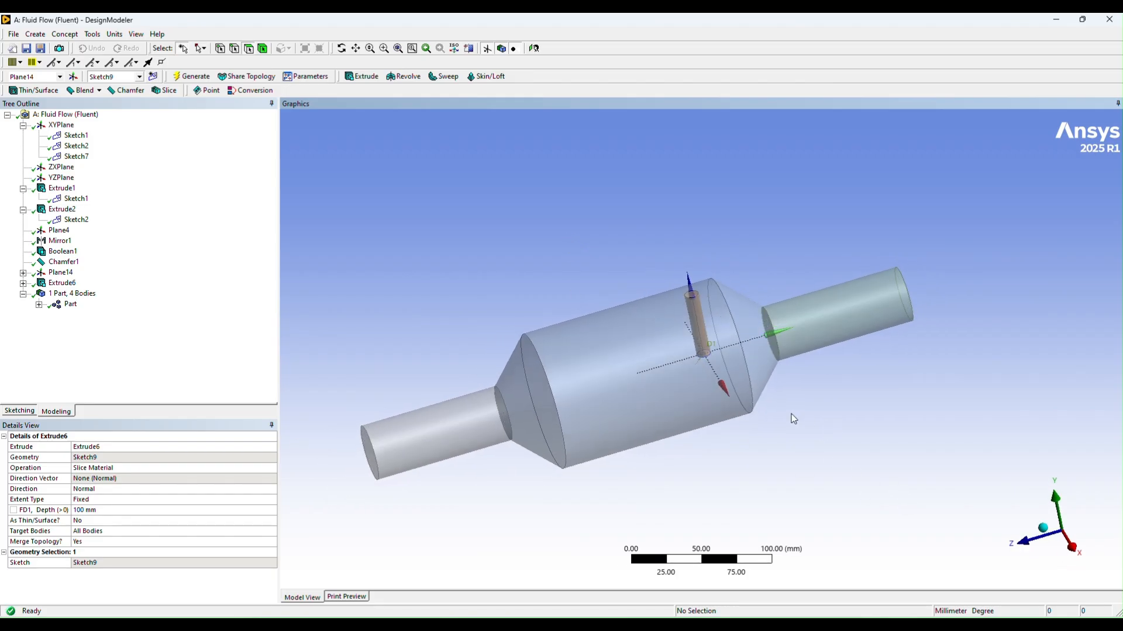
{"action": "scroll", "coordinate": [679, 464], "scroll_direction": "up", "scroll_amount": 1}
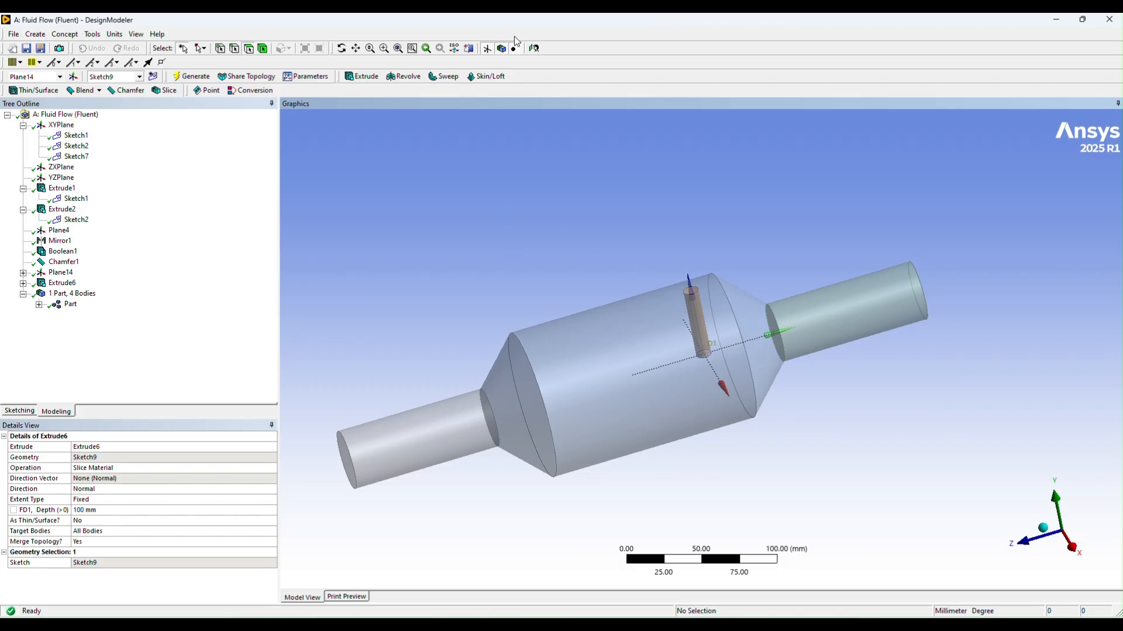
{"action": "left_click", "coordinate": [13, 34]}
{"action": "left_click", "coordinate": [32, 85]}
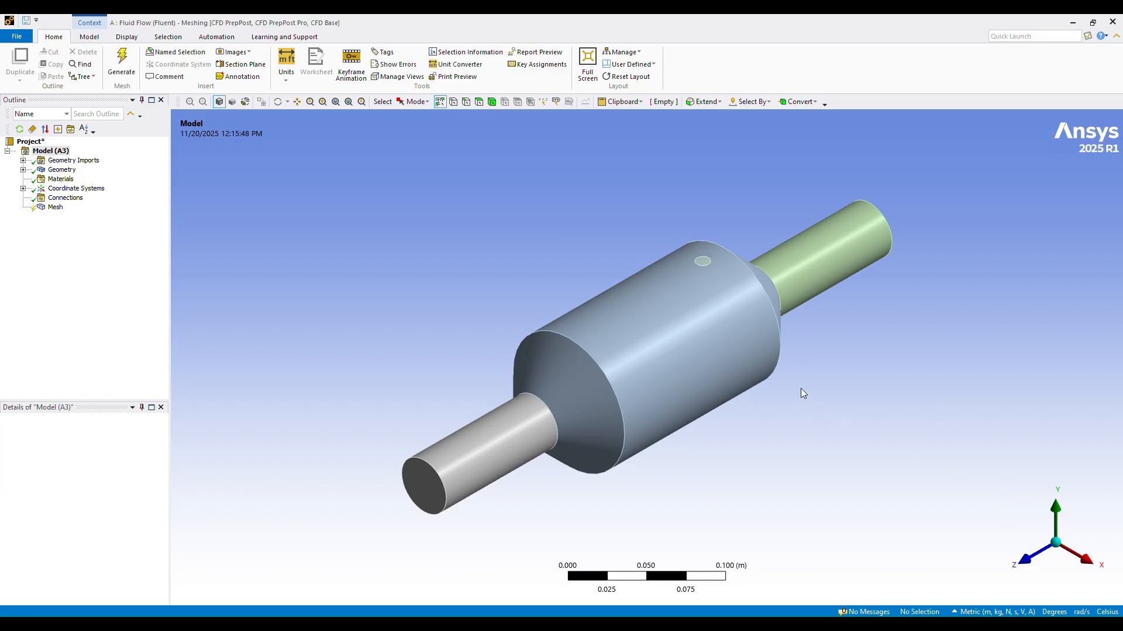
Step: Insert a sizing control under the mesh of the updated converter geometry in Ansys Meshing
{"action": "middle_click_drag", "start_coordinate": [824, 378], "coordinate": [772, 374]}
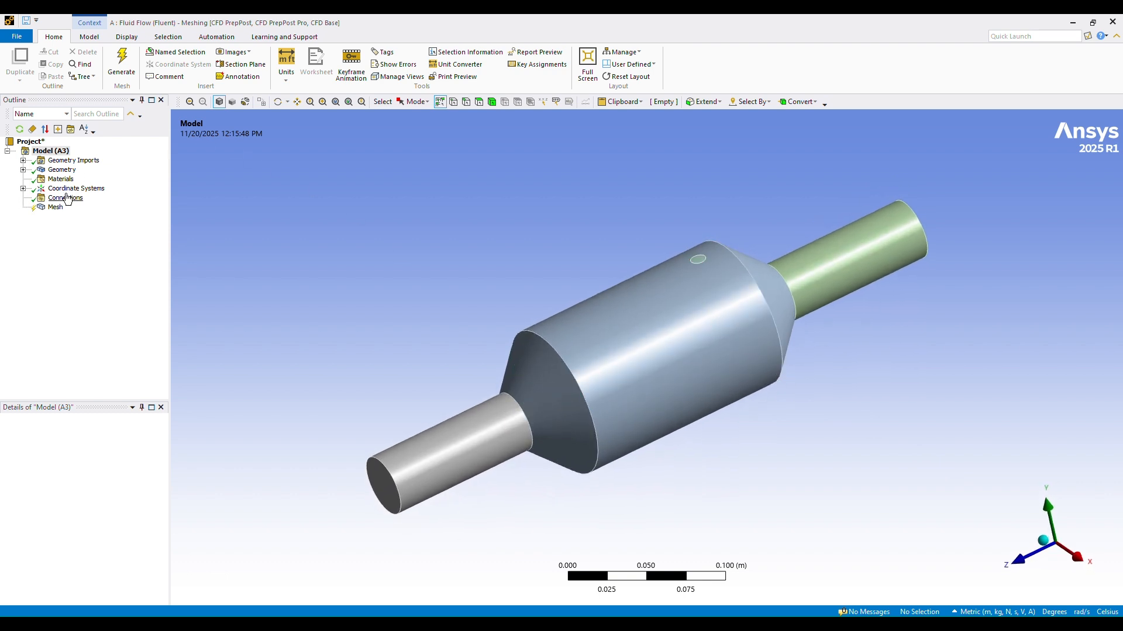
{"action": "left_click", "coordinate": [52, 208]}
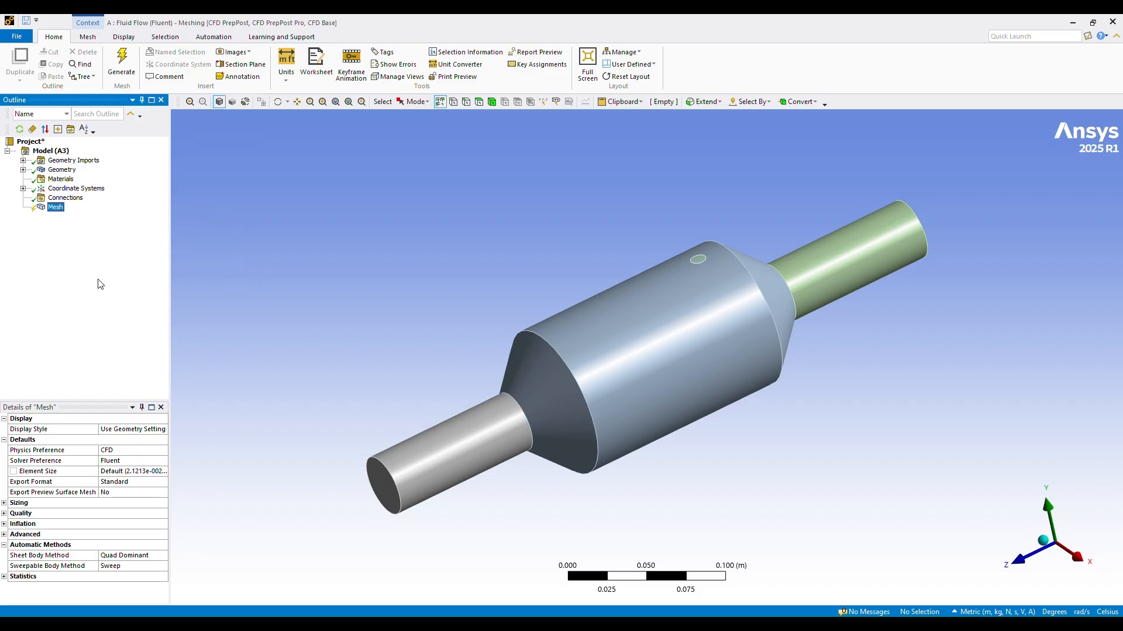
{"action": "right_click", "coordinate": [54, 208]}
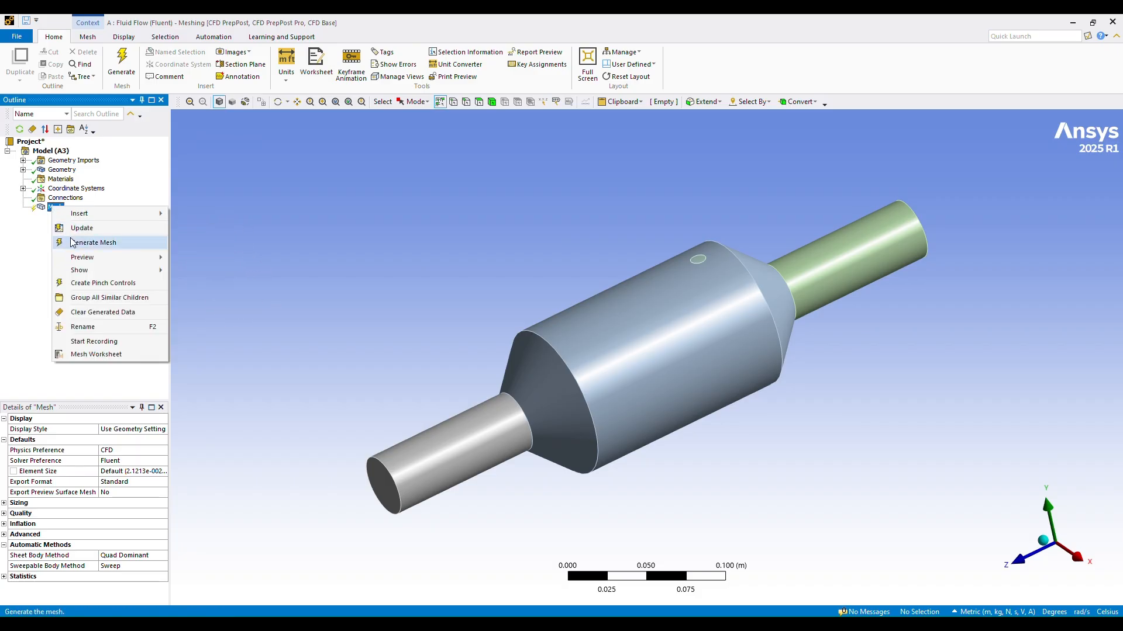
{"action": "mouse_move", "coordinate": [98, 223]}
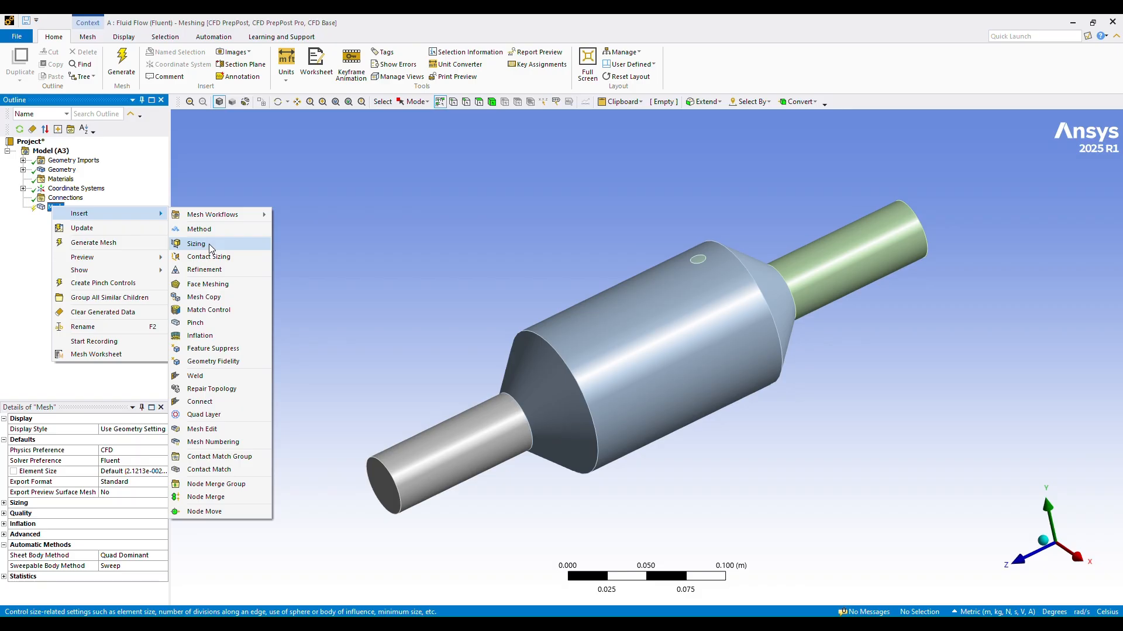
{"action": "left_click", "coordinate": [196, 244]}
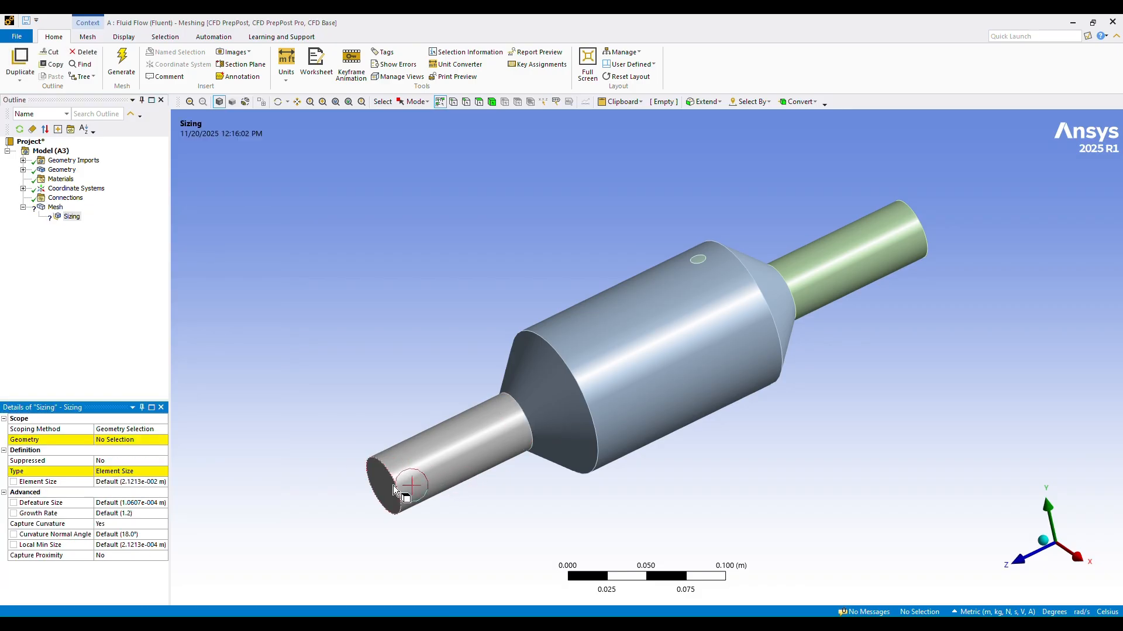
Step: Scope the sizing to the four circular end edges of the inlet and outlet pipes
{"action": "left_click", "coordinate": [392, 486]}
{"action": "left_click", "coordinate": [403, 342]}
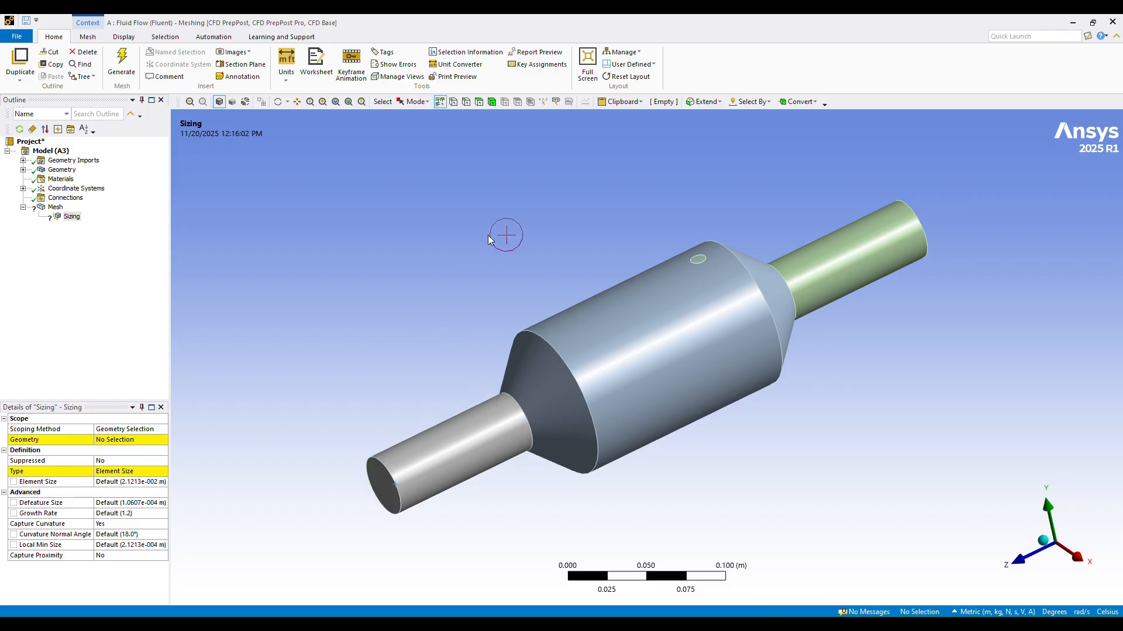
{"action": "left_click", "coordinate": [466, 102]}
{"action": "left_click", "coordinate": [393, 470]}
{"action": "left_click", "coordinate": [528, 422], "text": "ctrl"}
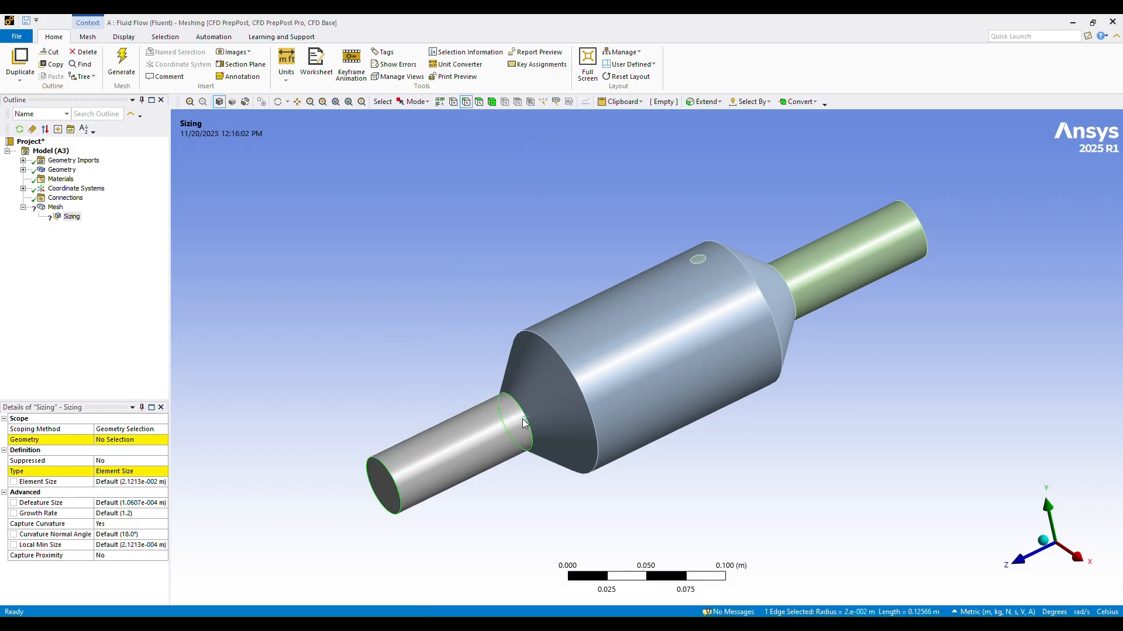
{"action": "left_click", "coordinate": [795, 302], "text": "ctrl"}
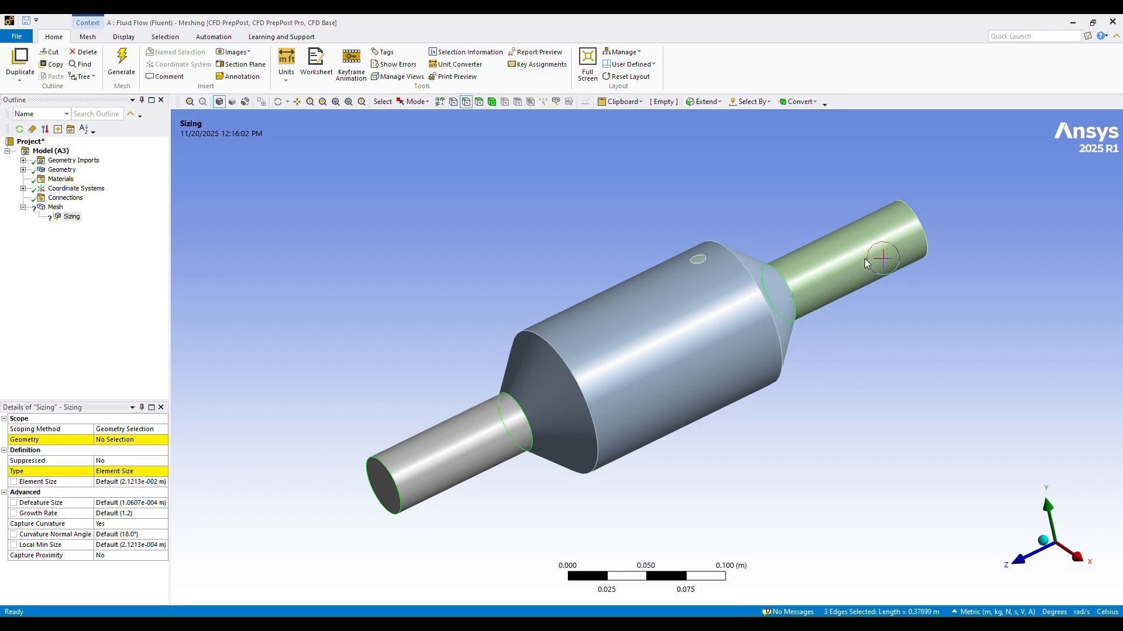
{"action": "left_click", "coordinate": [925, 243], "text": "ctrl"}
{"action": "left_click", "coordinate": [102, 441]}
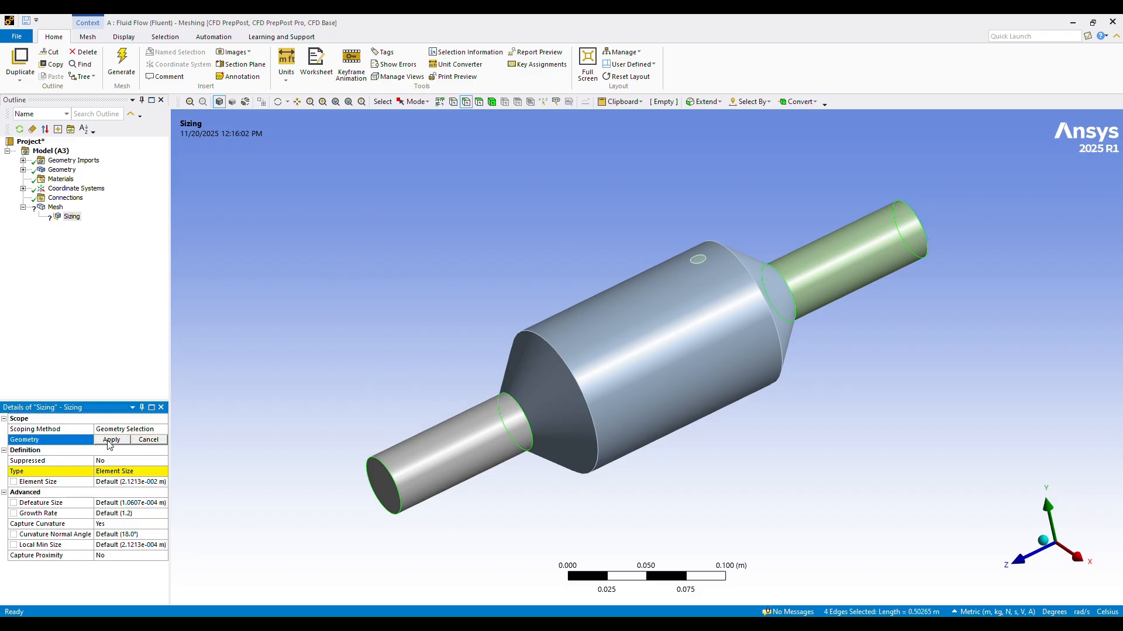
{"action": "left_click", "coordinate": [112, 442]}
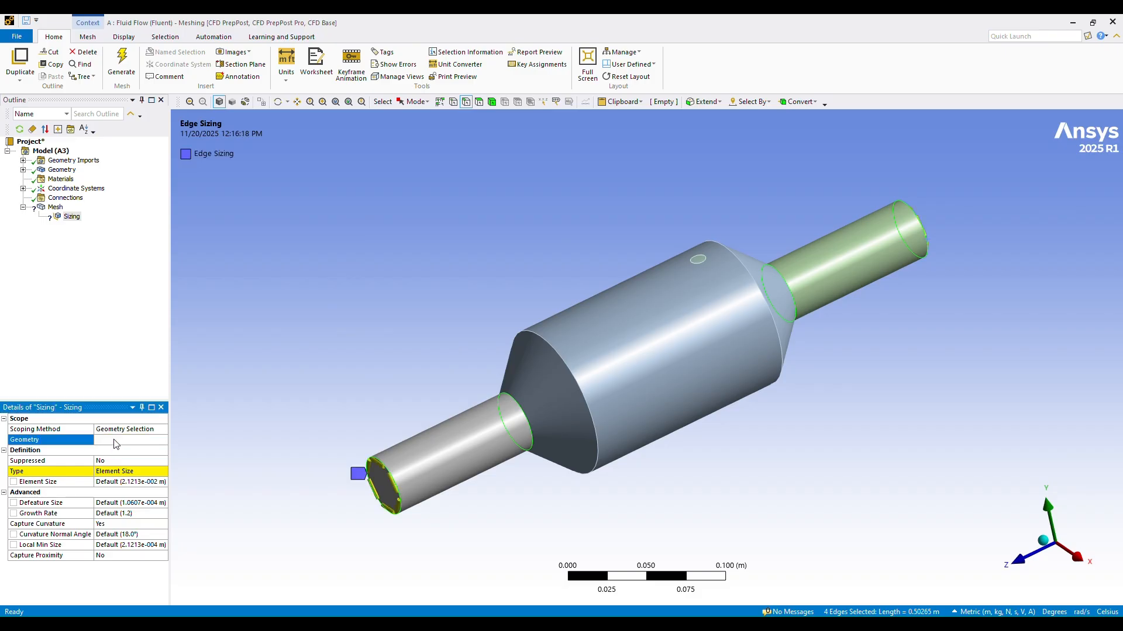
Step: Set the pipe edge sizing type to Number of Divisions with 150 divisions
{"action": "left_click", "coordinate": [113, 473]}
{"action": "left_click", "coordinate": [164, 474]}
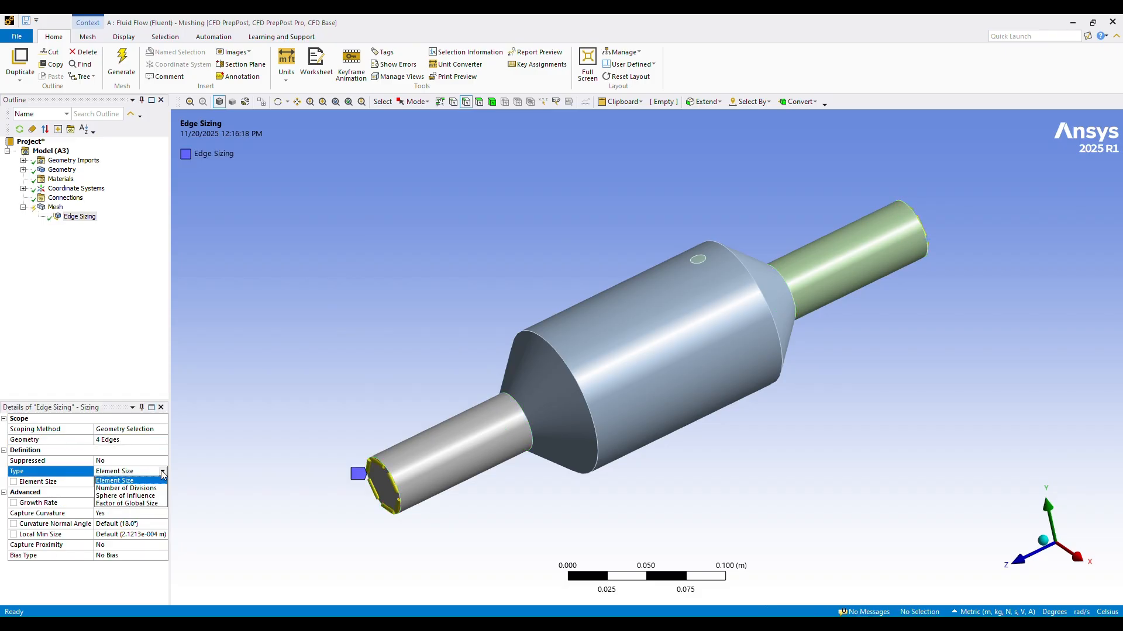
{"action": "left_click", "coordinate": [119, 491]}
{"action": "left_click", "coordinate": [113, 481]}
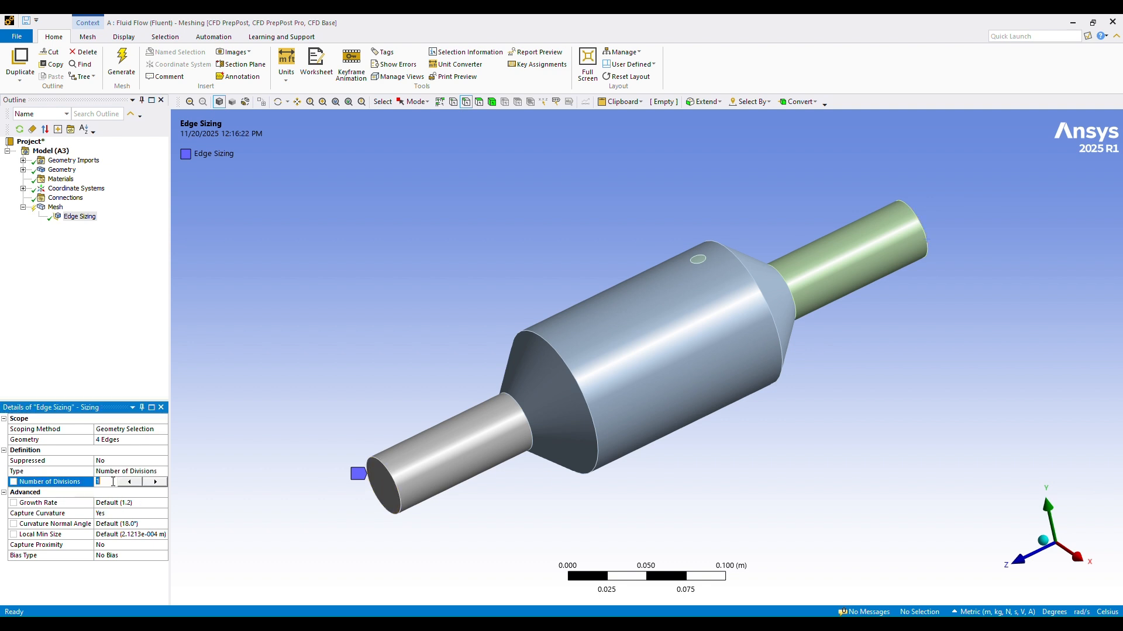
{"action": "type", "text": "150"}
{"action": "key", "text": "Return"}
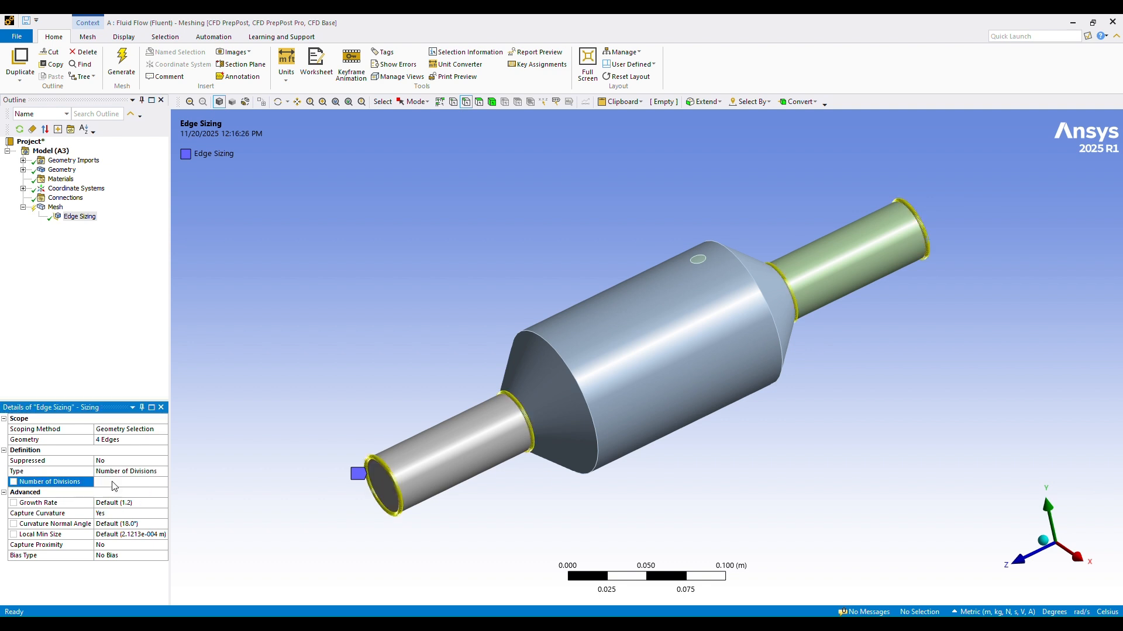
Step: Turn off Capture Curvature for the pipe edge sizing and set its behavior to Hard
{"action": "left_click", "coordinate": [120, 514]}
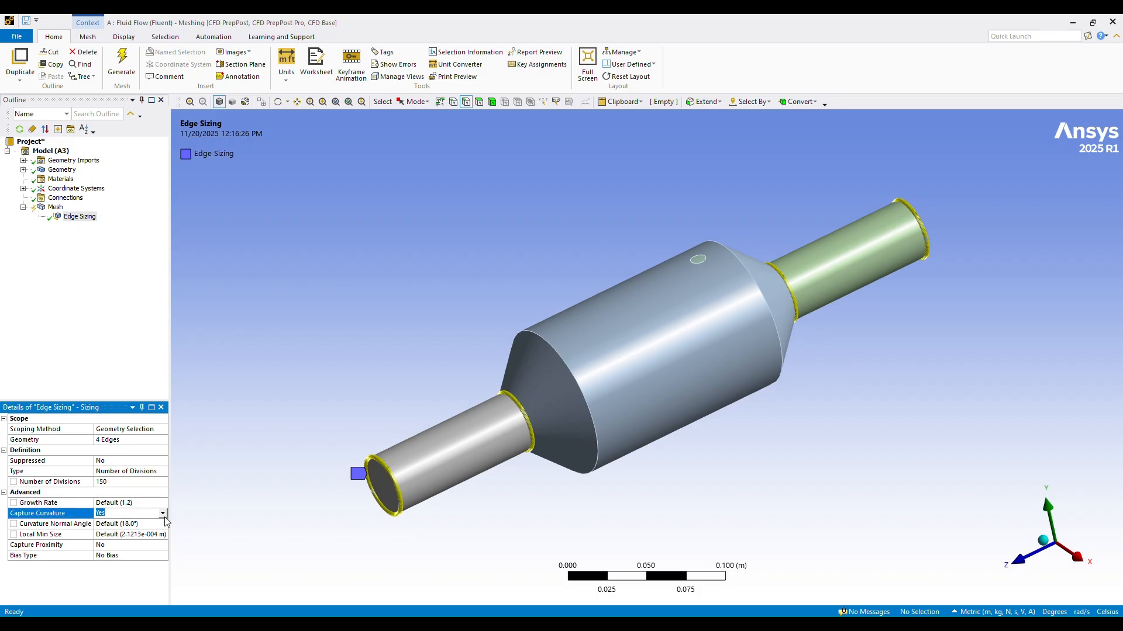
{"action": "left_click", "coordinate": [120, 514]}
{"action": "left_click", "coordinate": [111, 522]}
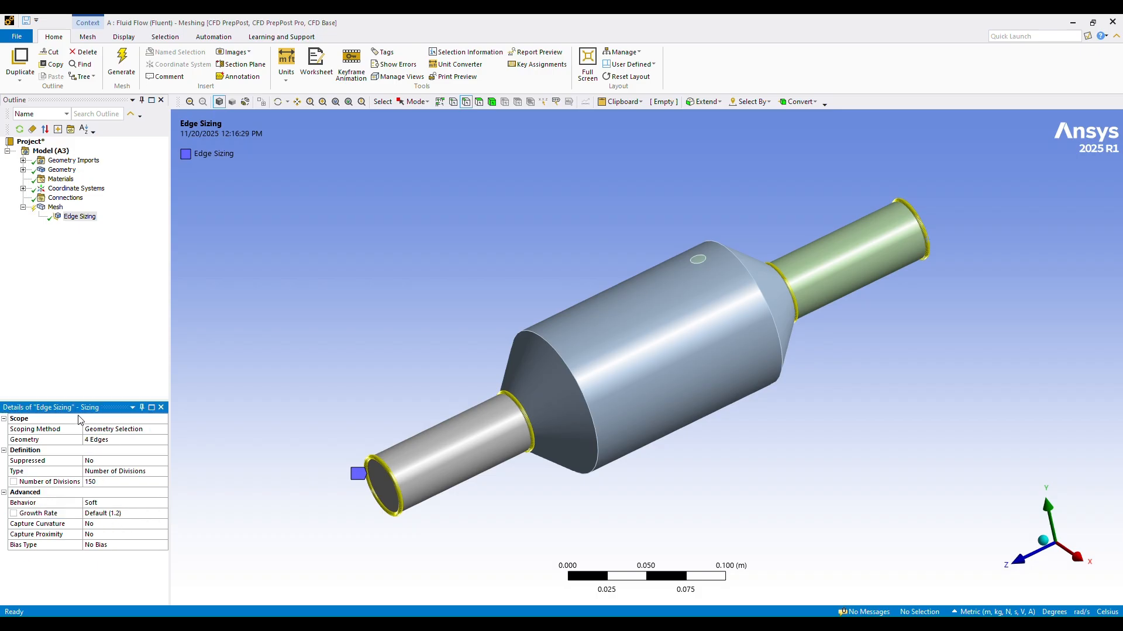
{"action": "left_click", "coordinate": [114, 504]}
{"action": "left_click", "coordinate": [114, 504]}
{"action": "left_click", "coordinate": [114, 523]}
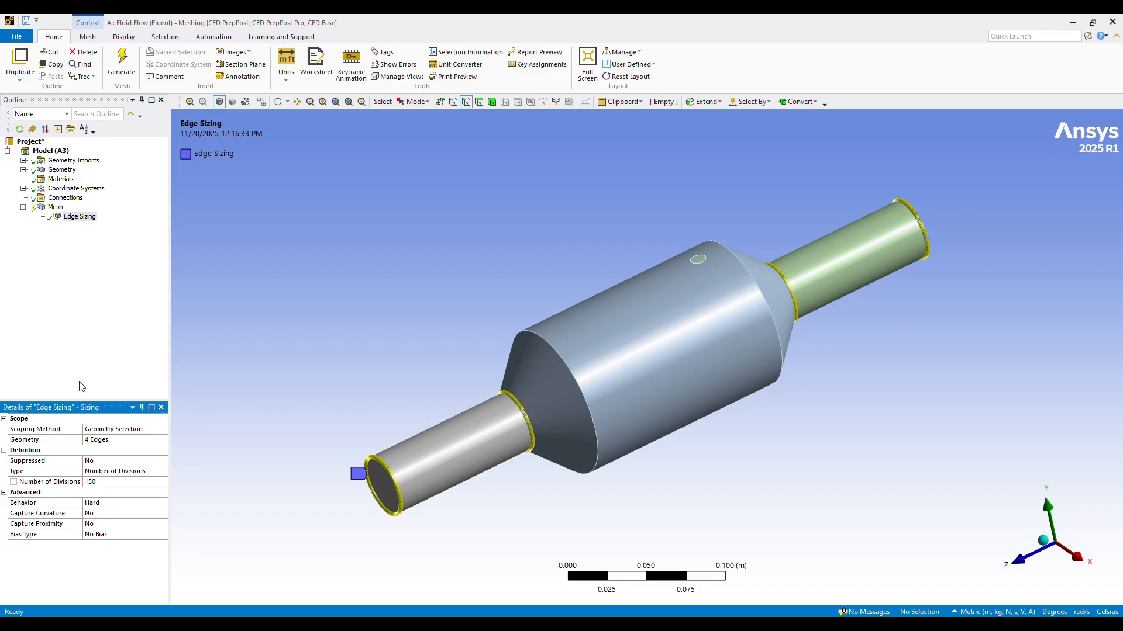
Step: Update the mesh with the pipe edge sizing and inspect it on the converter
{"action": "right_click", "coordinate": [55, 207]}
{"action": "key", "text": "Escape"}
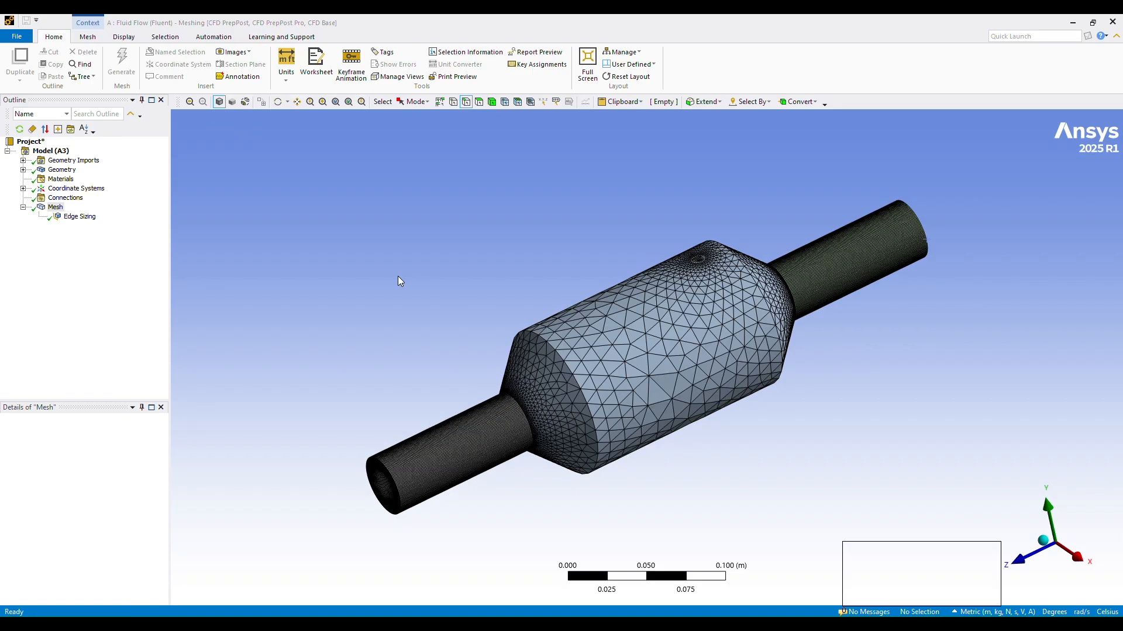
{"action": "middle_click_drag", "start_coordinate": [920, 446], "coordinate": [947, 427]}
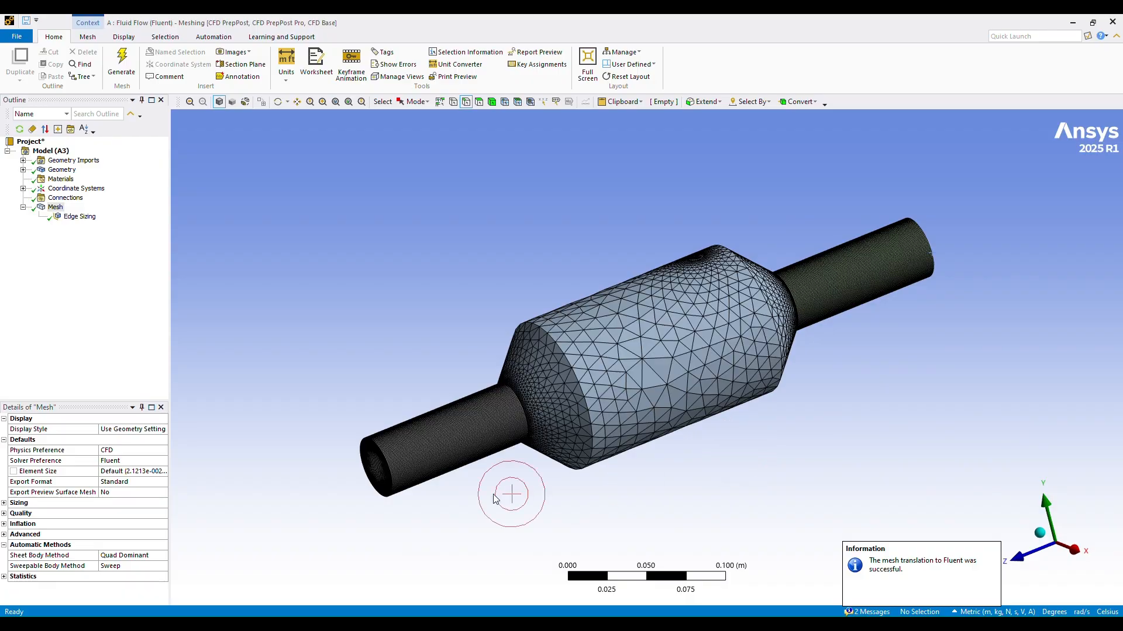
Step: Insert a second sizing and scope it to the two large circular edges of the converter's main cylinder
{"action": "right_click", "coordinate": [55, 208]}
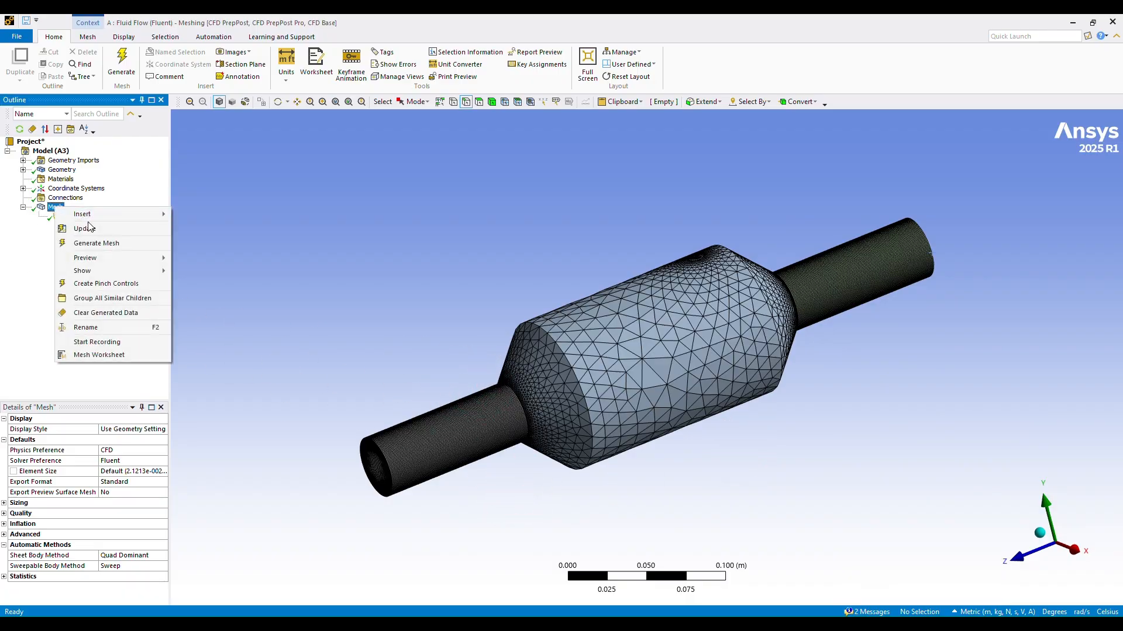
{"action": "mouse_move", "coordinate": [105, 214]}
{"action": "left_click", "coordinate": [217, 245]}
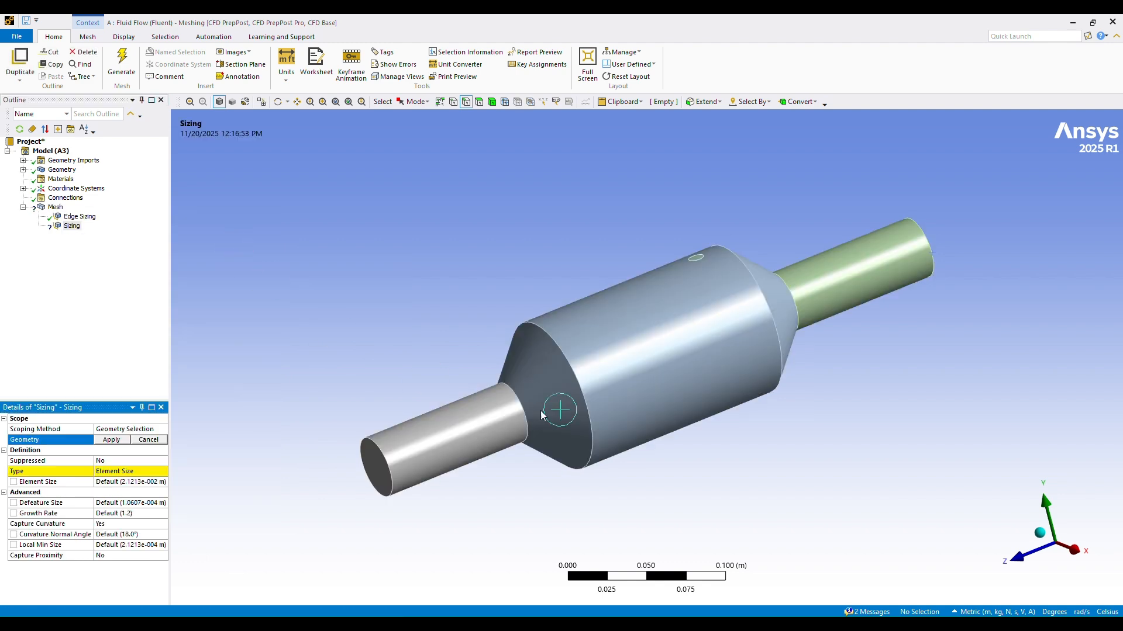
{"action": "left_click", "coordinate": [581, 387]}
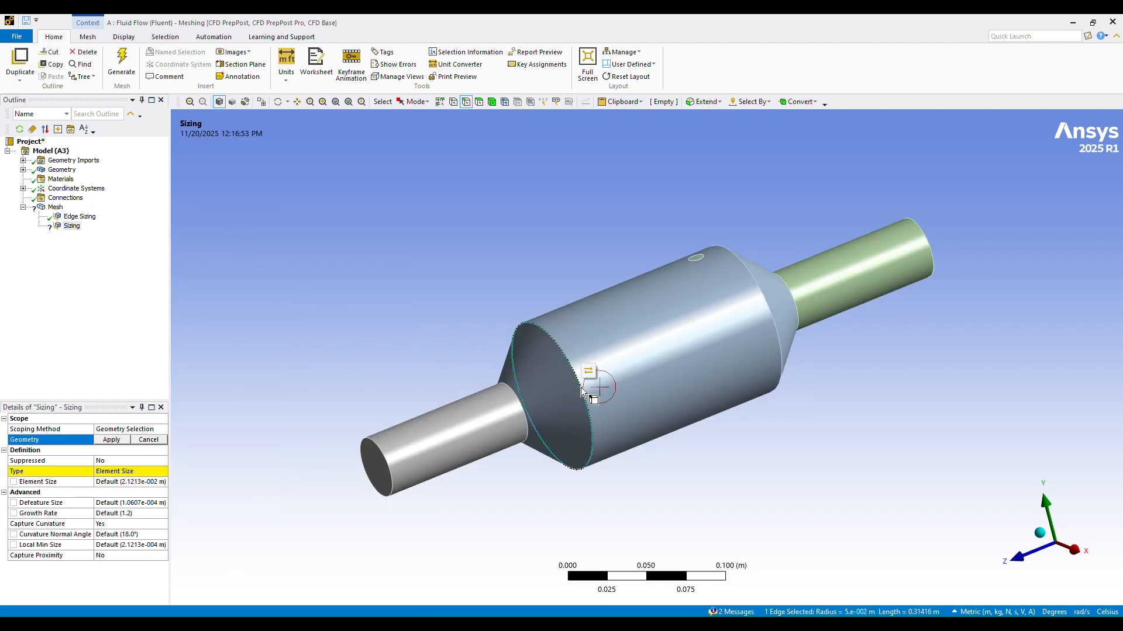
{"action": "left_click", "coordinate": [776, 326], "text": "ctrl"}
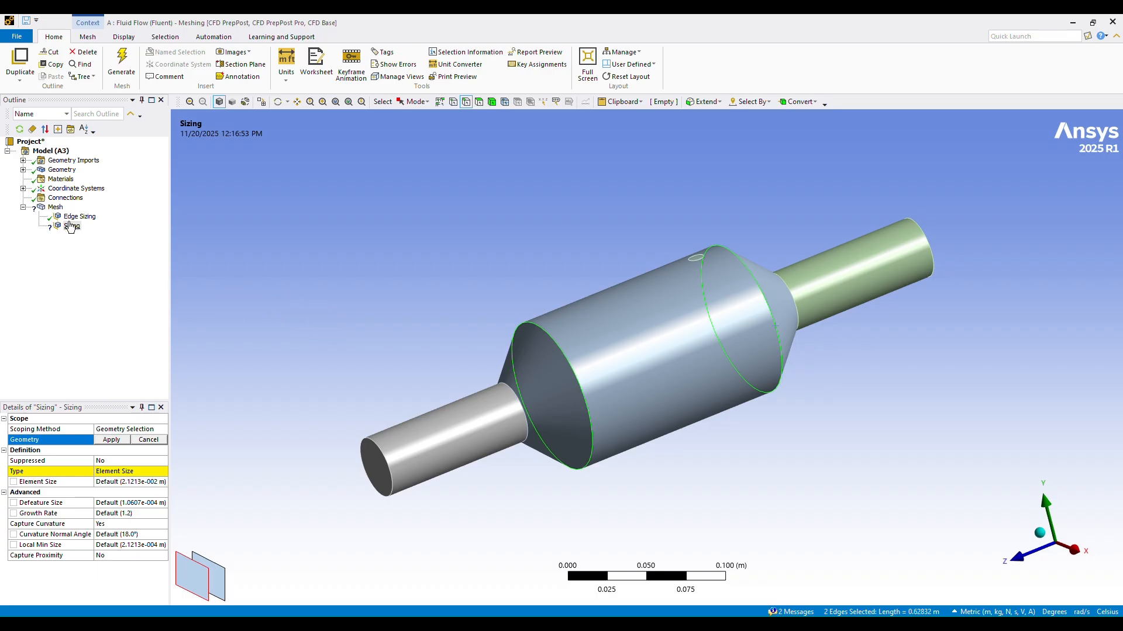
{"action": "left_click", "coordinate": [111, 440]}
Step: Set the type of the main cylinder's edge sizing to Number of Divisions with 300 divisions
{"action": "left_click", "coordinate": [109, 471]}
{"action": "left_click", "coordinate": [163, 471]}
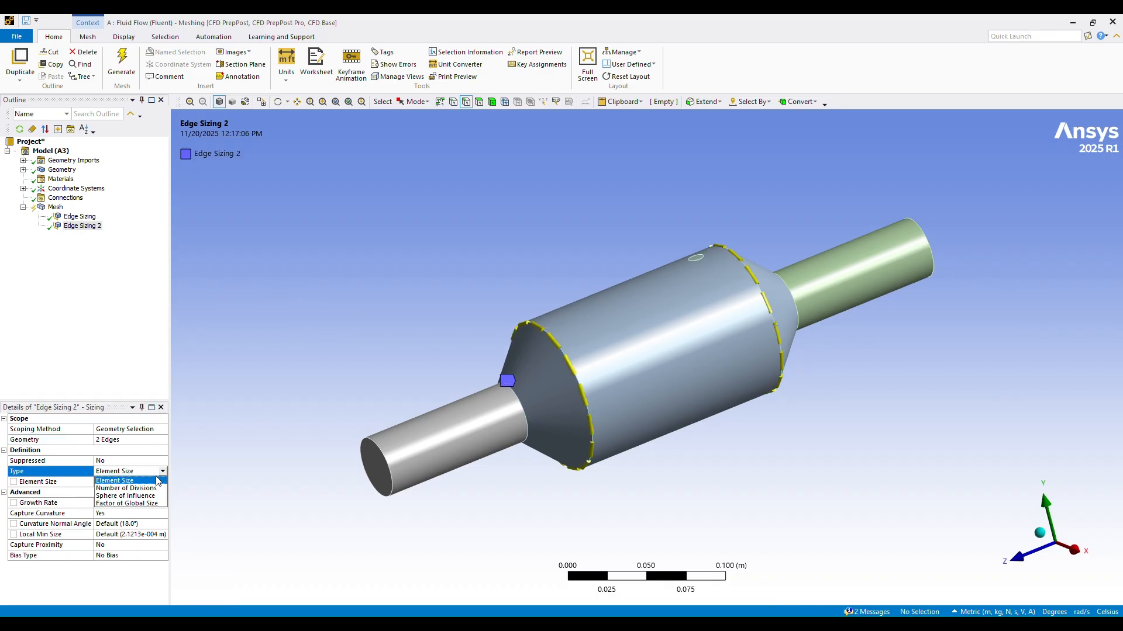
{"action": "left_click", "coordinate": [133, 489]}
{"action": "left_click", "coordinate": [113, 482]}
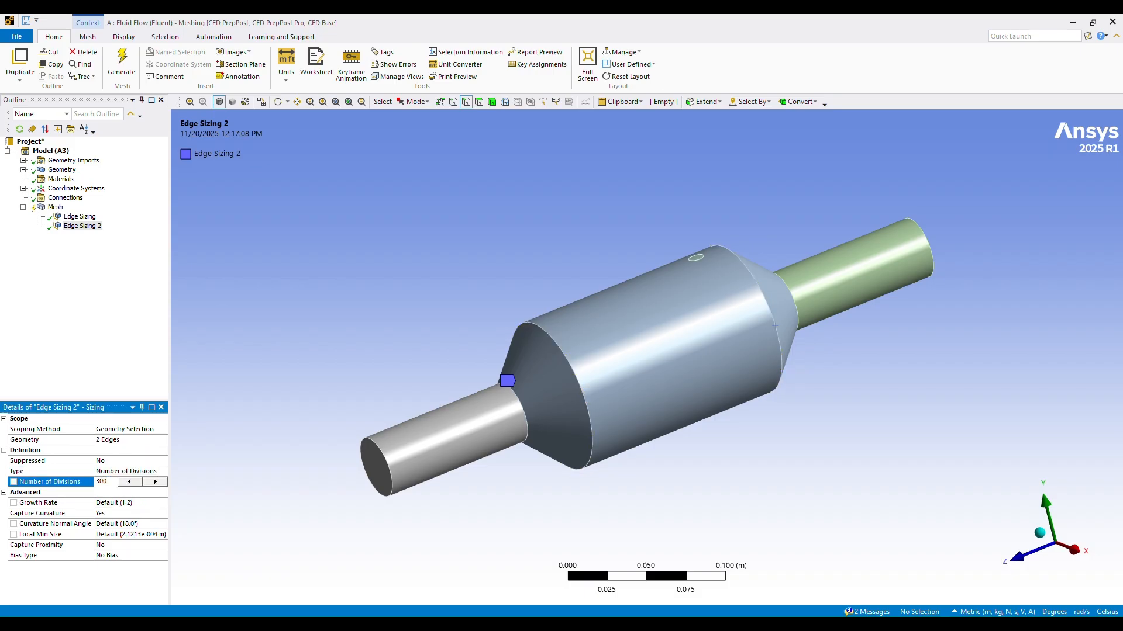
{"action": "key", "text": "Return"}
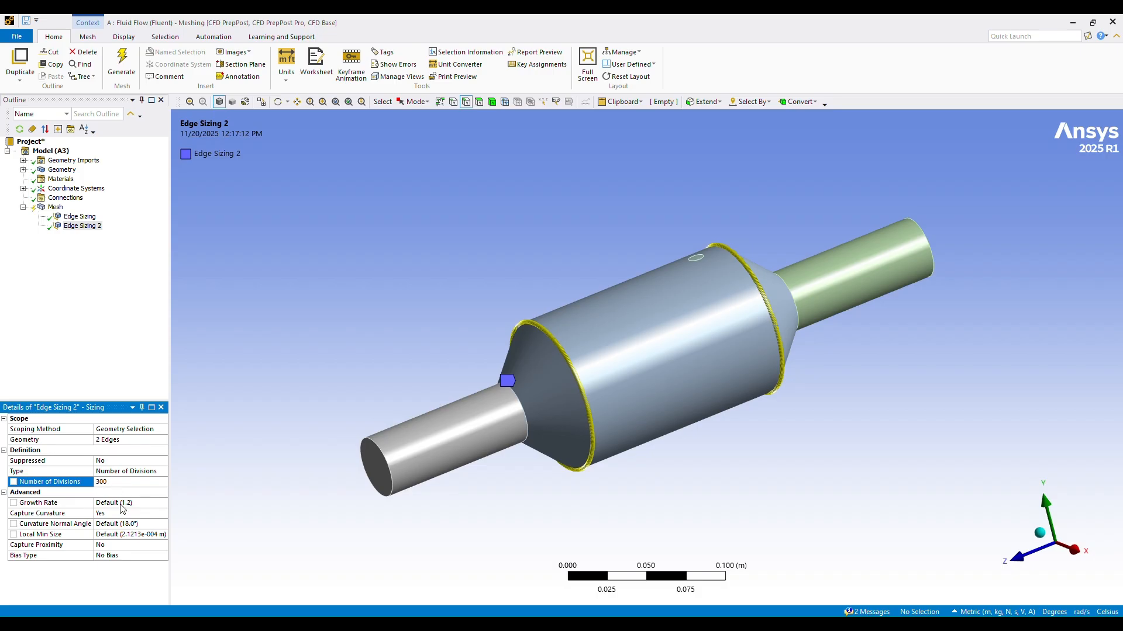
Step: Turn off Capture Curvature for the main cylinder's edge sizing and set its behavior to Hard
{"action": "left_click", "coordinate": [122, 503]}
{"action": "left_click", "coordinate": [122, 515]}
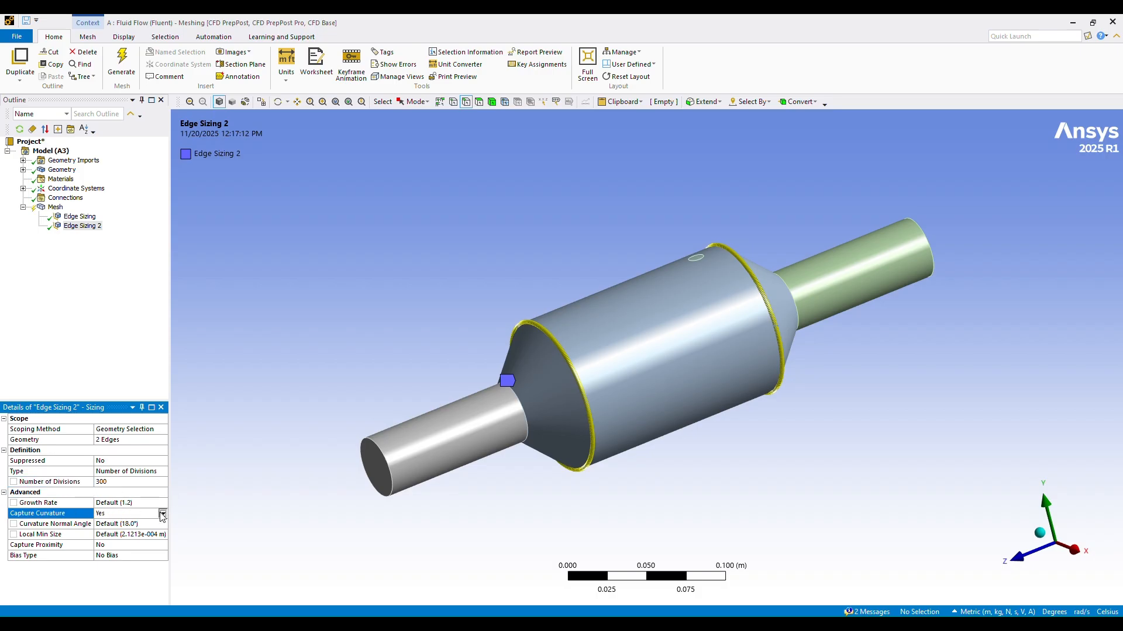
{"action": "left_click", "coordinate": [163, 513]}
{"action": "left_click", "coordinate": [125, 527]}
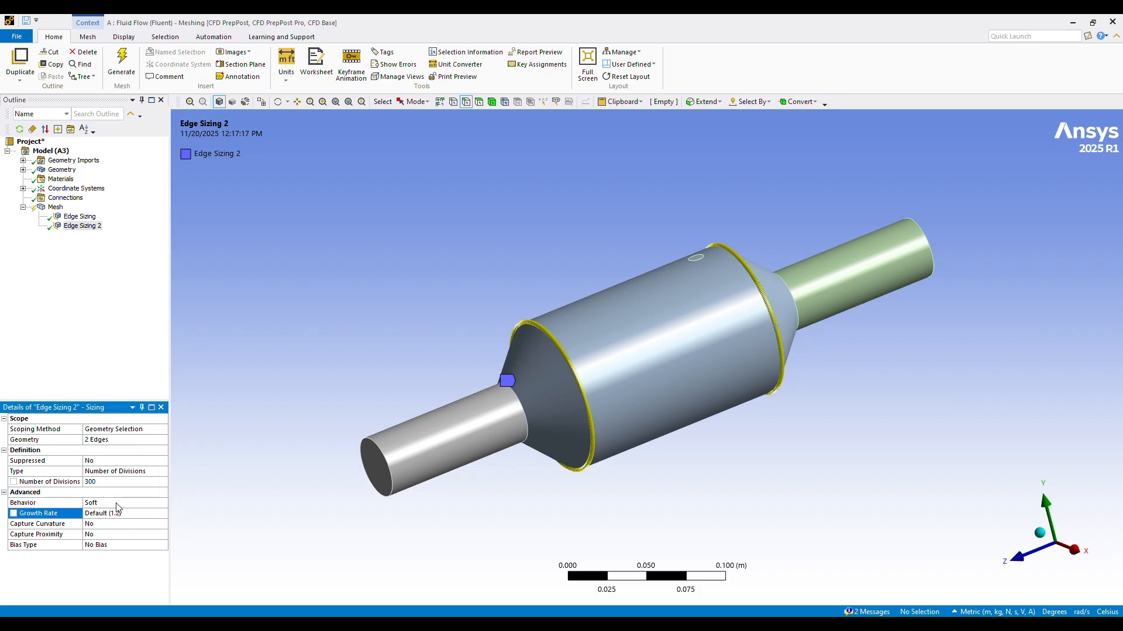
{"action": "left_click", "coordinate": [117, 503]}
{"action": "left_click", "coordinate": [163, 506]}
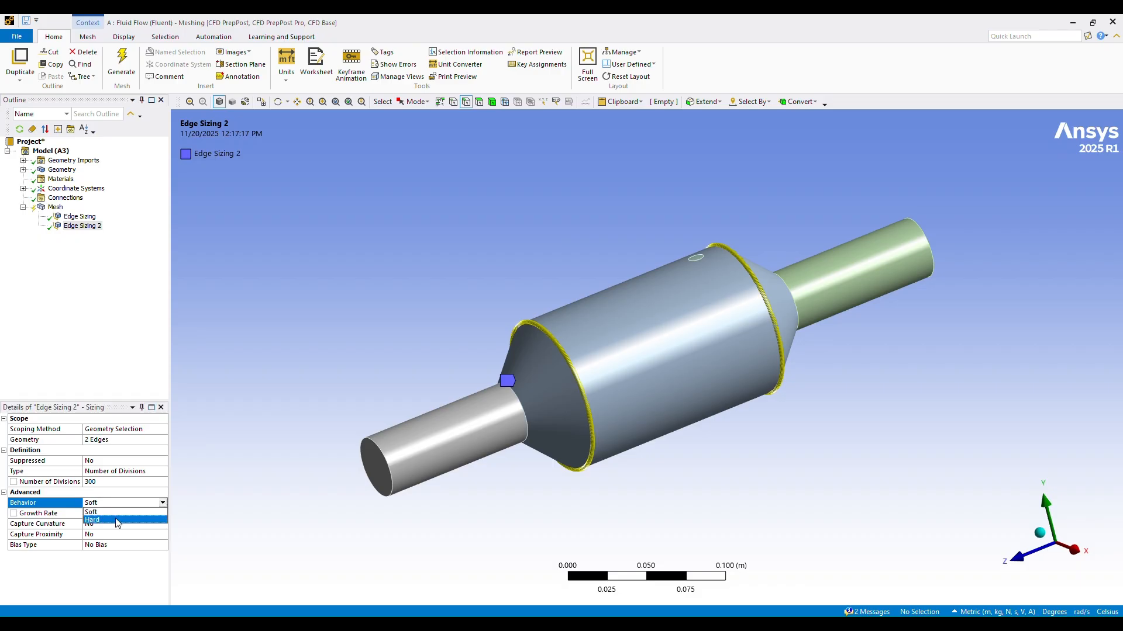
{"action": "left_click", "coordinate": [118, 524]}
Step: Update the mesh with the main cylinder's edge sizing and inspect the refinement around the converter body
{"action": "right_click", "coordinate": [56, 206]}
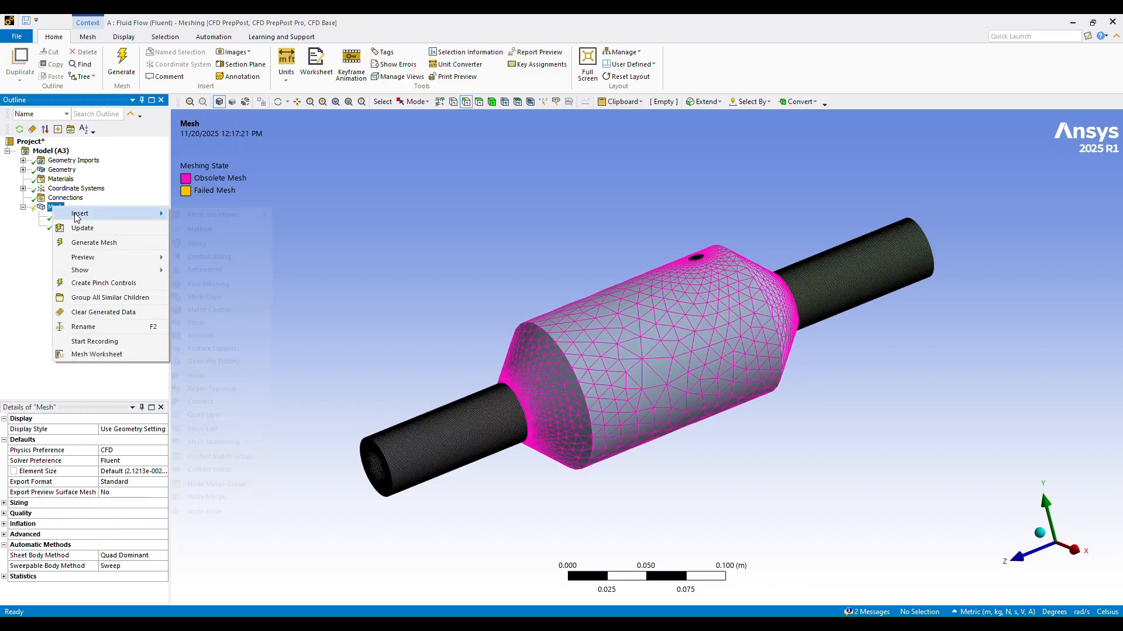
{"action": "left_click", "coordinate": [76, 221]}
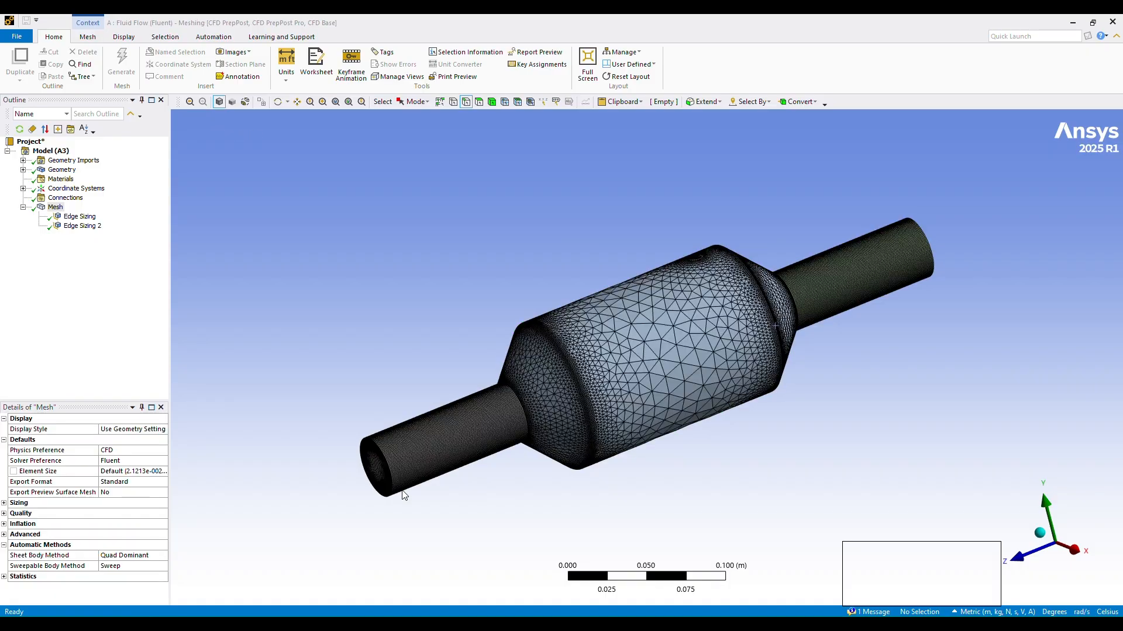
{"action": "middle_click_drag", "start_coordinate": [912, 418], "coordinate": [901, 492]}
{"action": "scroll", "coordinate": [824, 454], "scroll_direction": "up", "scroll_amount": 3}
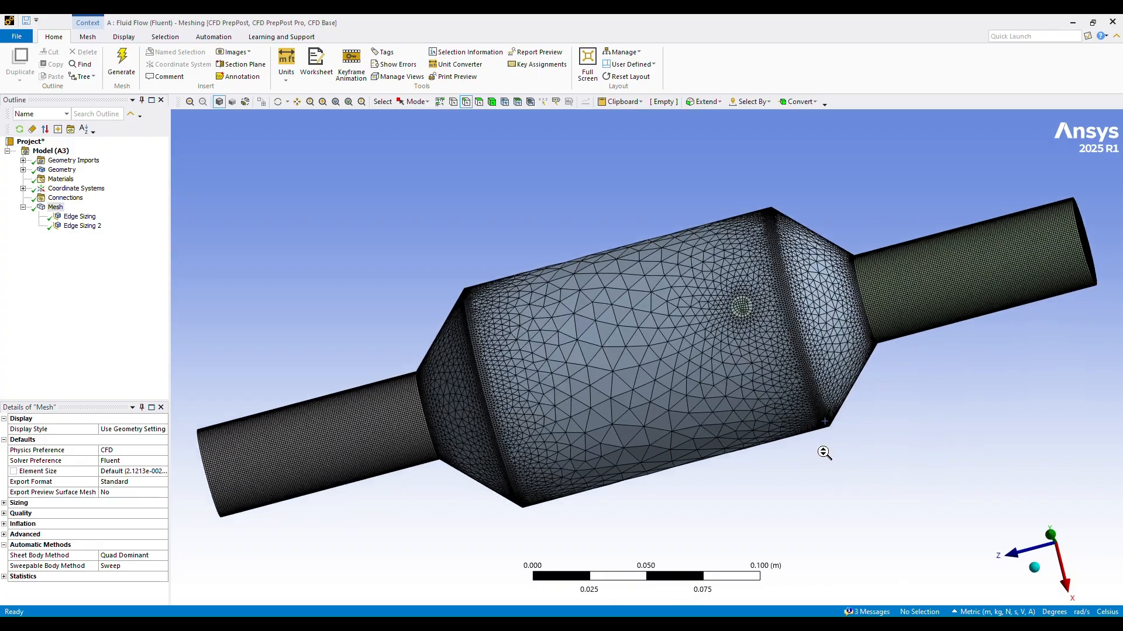
{"action": "middle_click_drag", "start_coordinate": [961, 433], "coordinate": [972, 364]}
{"action": "scroll", "coordinate": [910, 411], "scroll_direction": "down", "scroll_amount": 4}
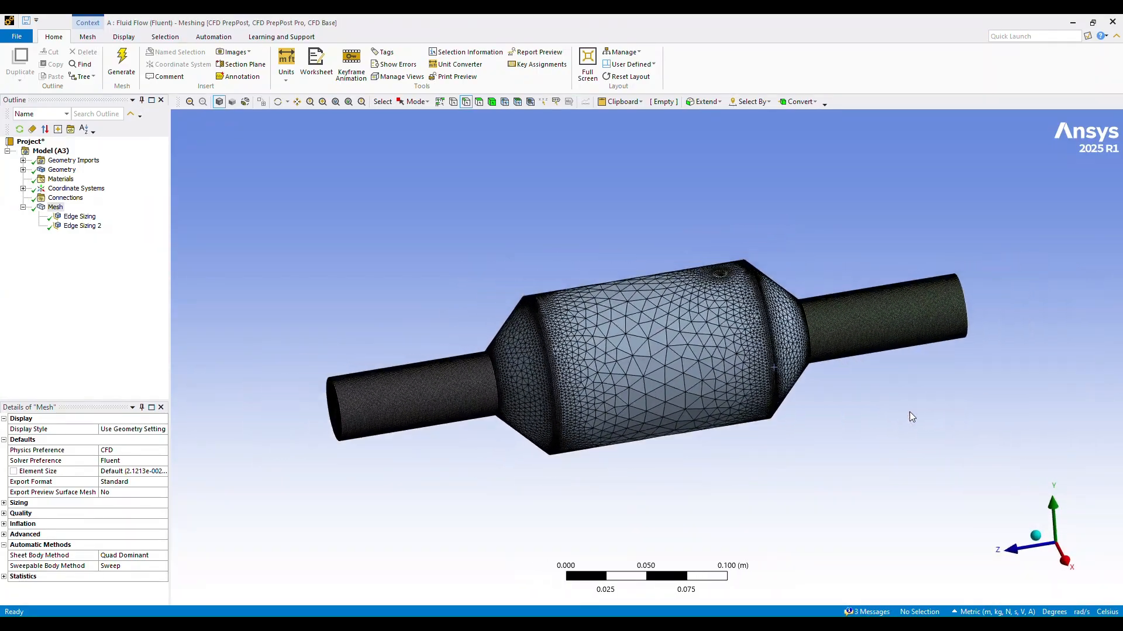
{"action": "middle_click_drag", "start_coordinate": [889, 432], "coordinate": [931, 439]}
{"action": "scroll", "coordinate": [920, 440], "scroll_direction": "up", "scroll_amount": 4}
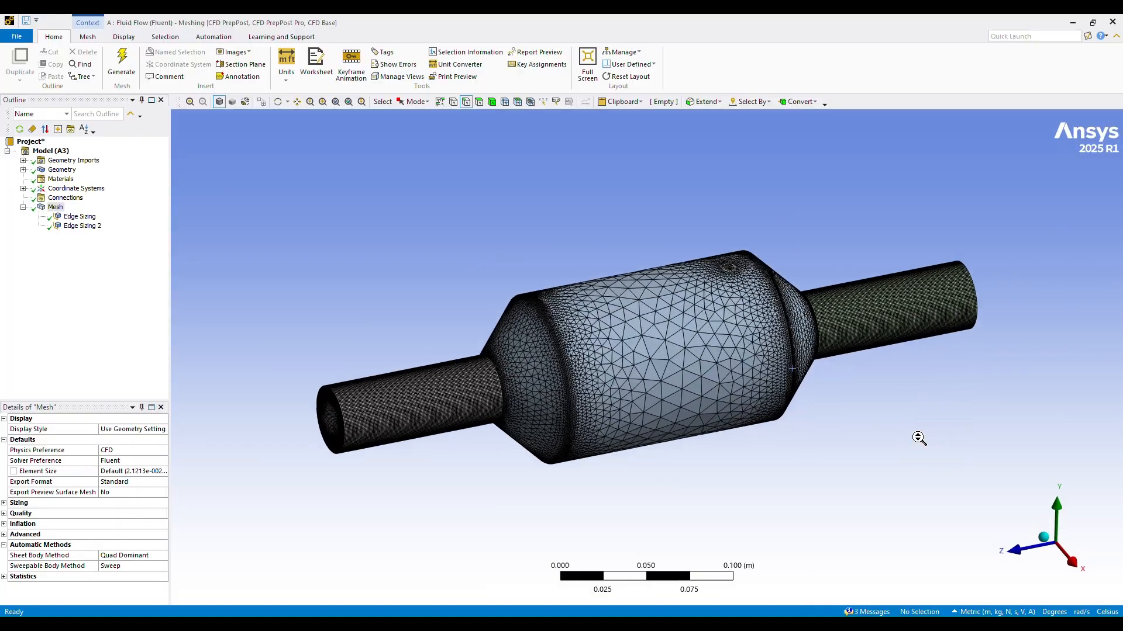
{"action": "scroll", "coordinate": [919, 439], "scroll_direction": "up", "scroll_amount": 2}
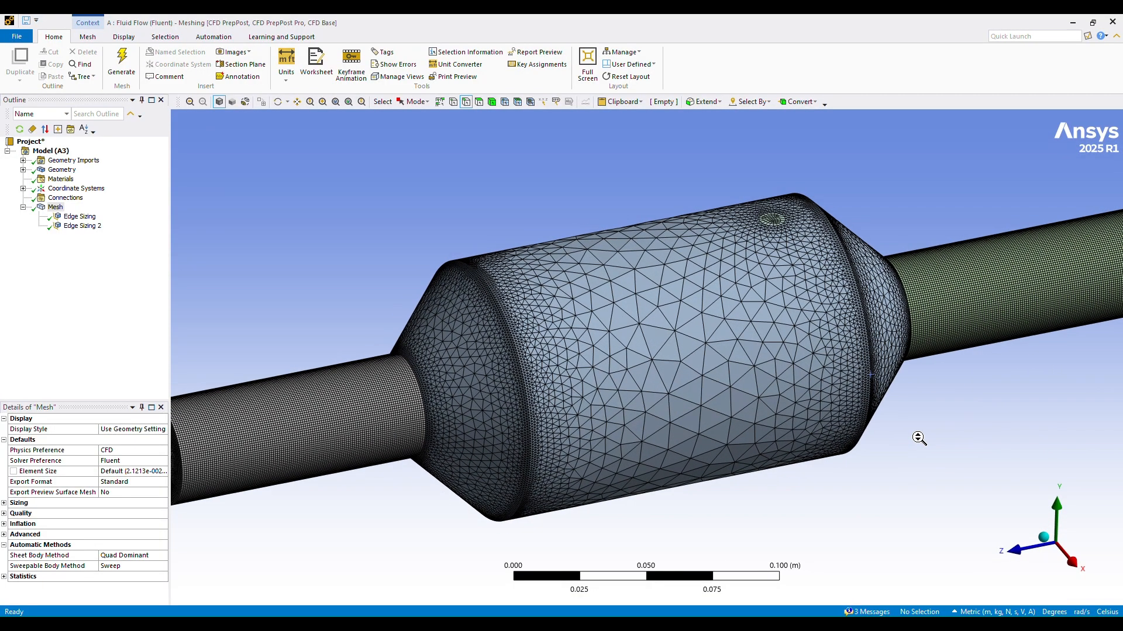
{"action": "scroll", "coordinate": [919, 439], "scroll_direction": "up", "scroll_amount": 1}
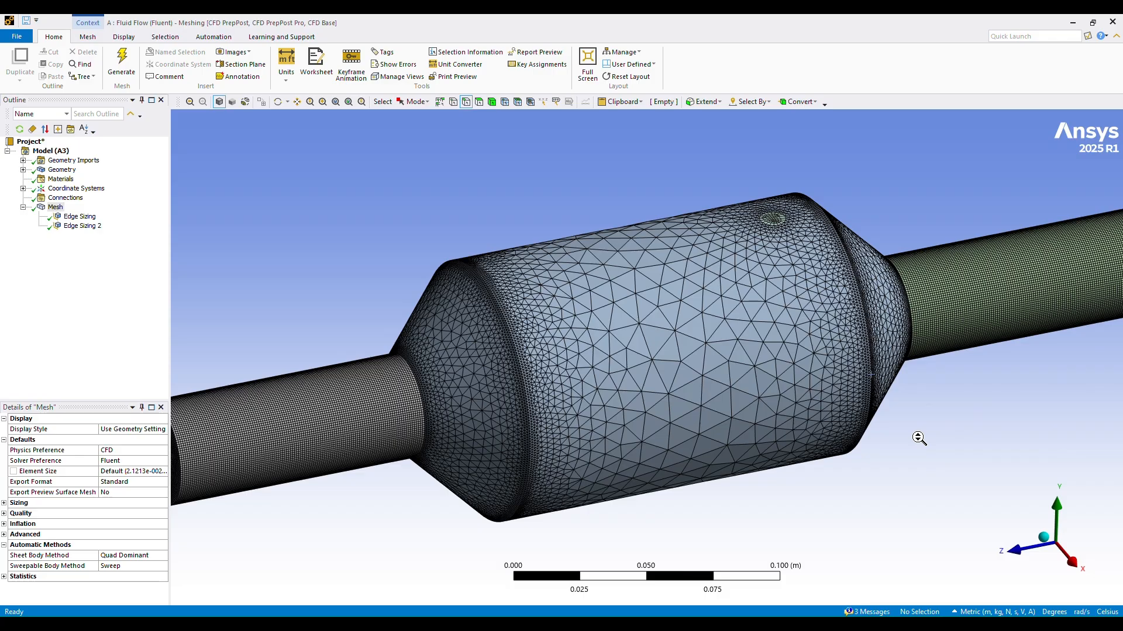
{"action": "scroll", "coordinate": [919, 439], "scroll_direction": "down", "scroll_amount": 3}
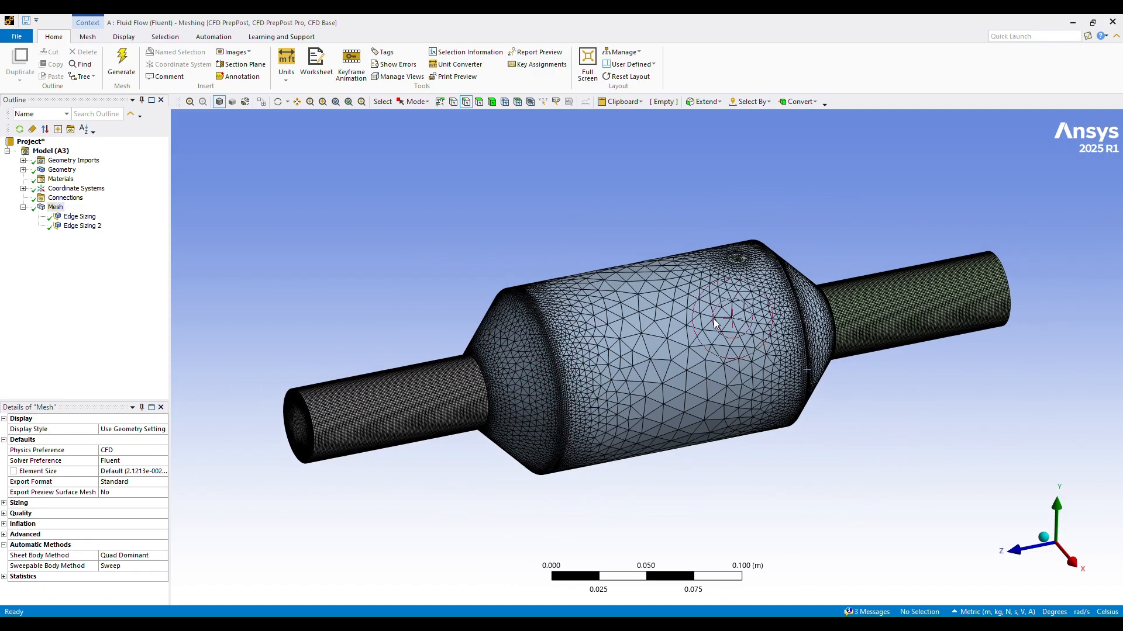
Step: Insert a third sizing on the small circular sensor edge on the main cylinder's surface
{"action": "left_click", "coordinate": [737, 269]}
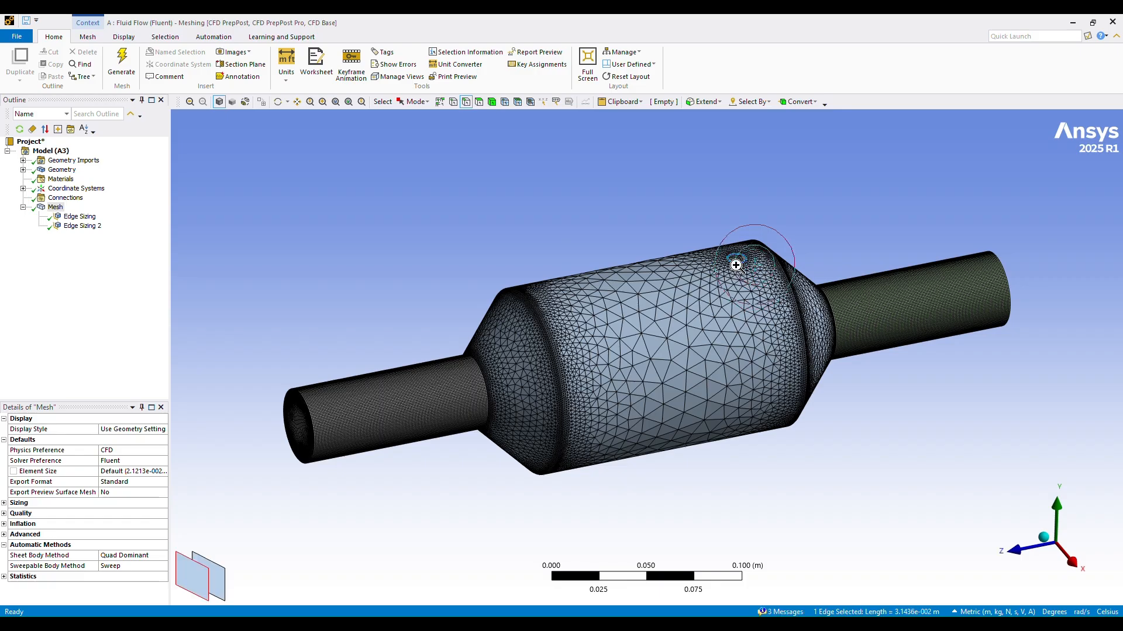
{"action": "right_click", "coordinate": [735, 266]}
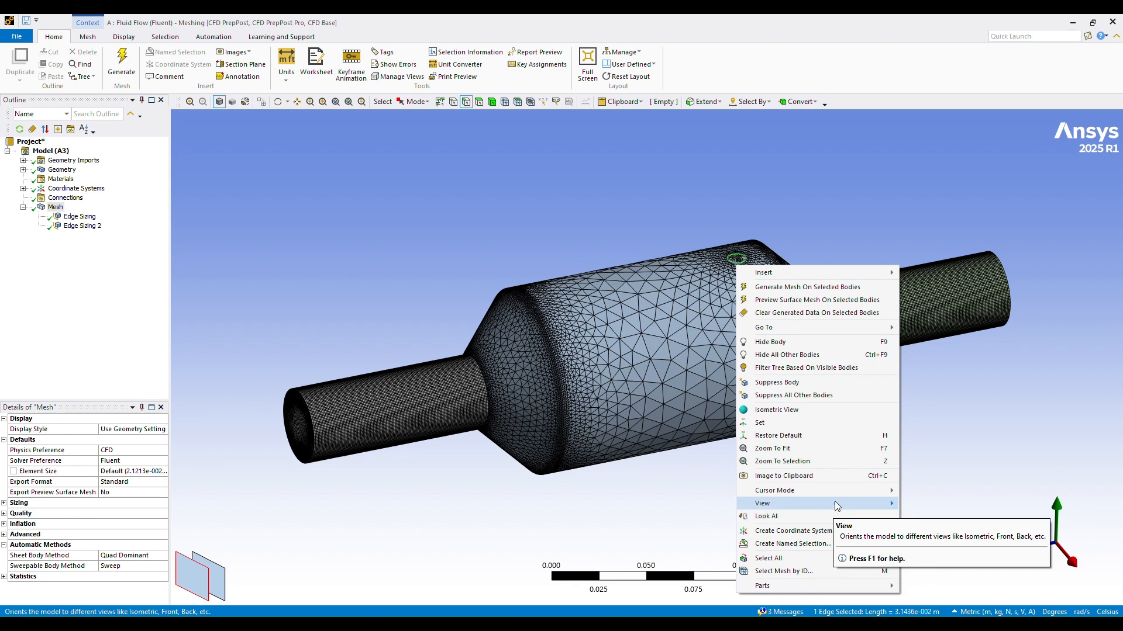
{"action": "mouse_move", "coordinate": [827, 277]}
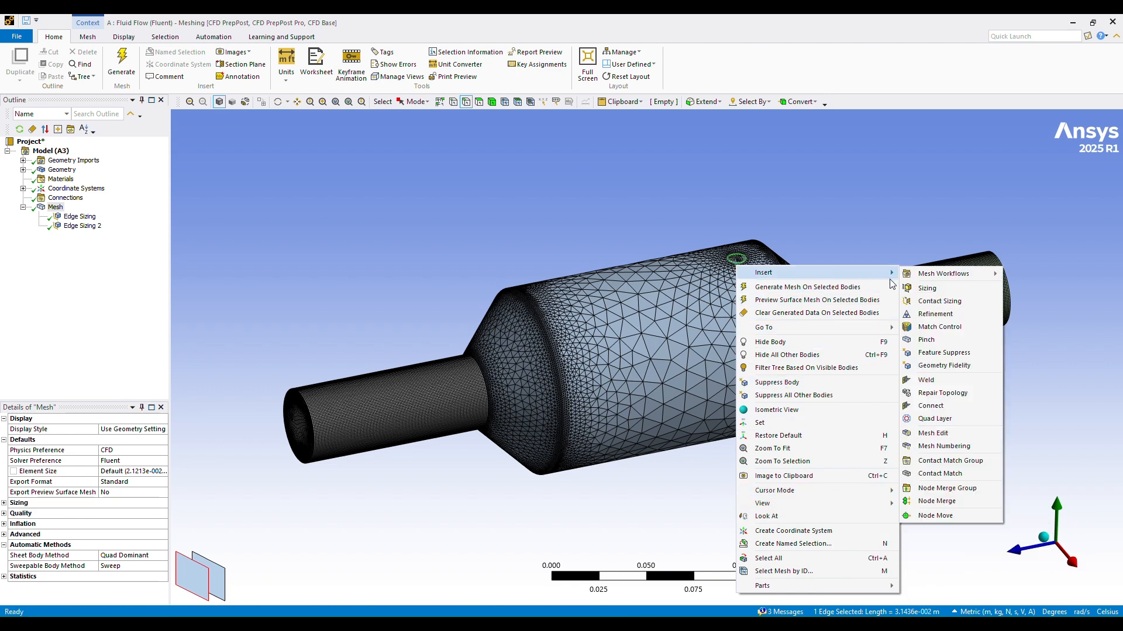
{"action": "left_click", "coordinate": [928, 288]}
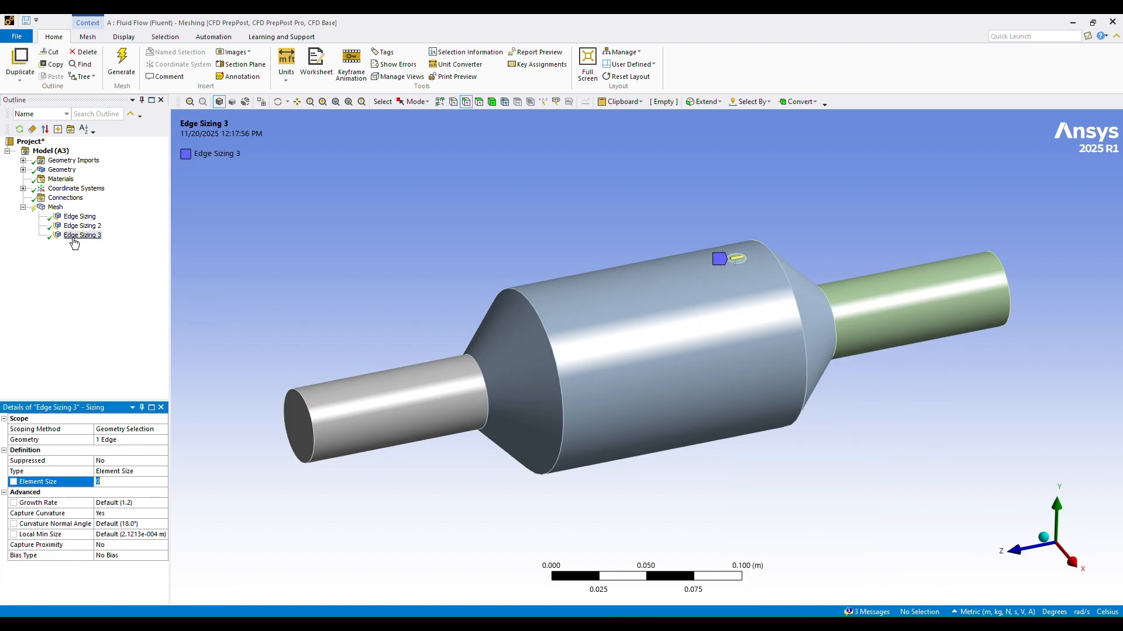
Step: Set the sensor edge sizing type to Number of Divisions with 100 divisions
{"action": "left_click", "coordinate": [117, 472]}
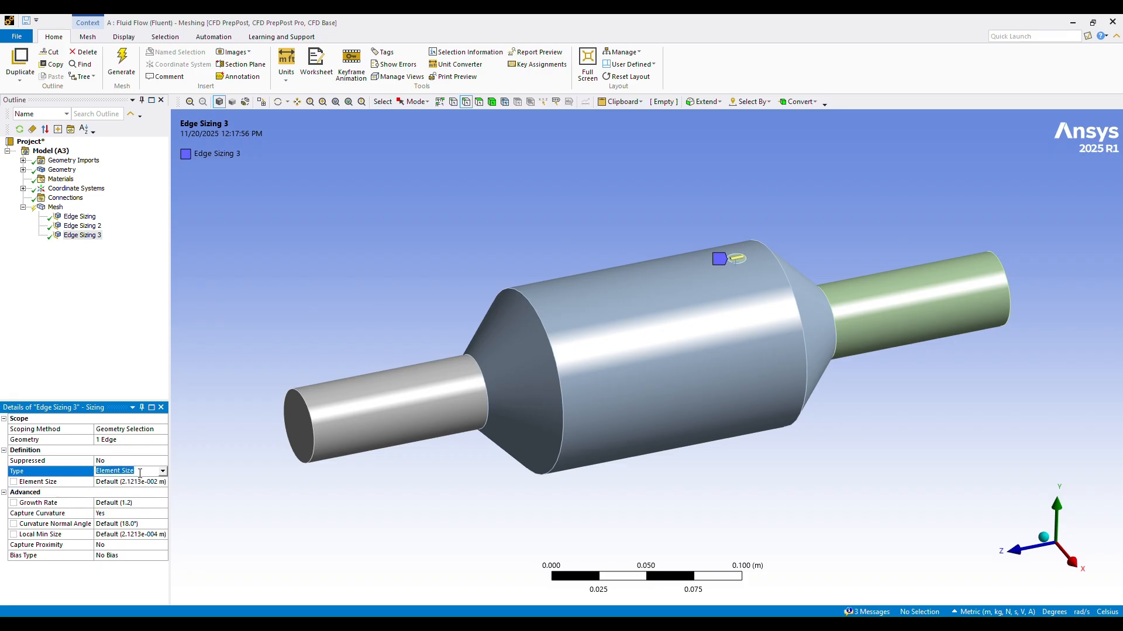
{"action": "type", "text": "100"}
{"action": "left_click", "coordinate": [162, 472]}
{"action": "left_click", "coordinate": [122, 488]}
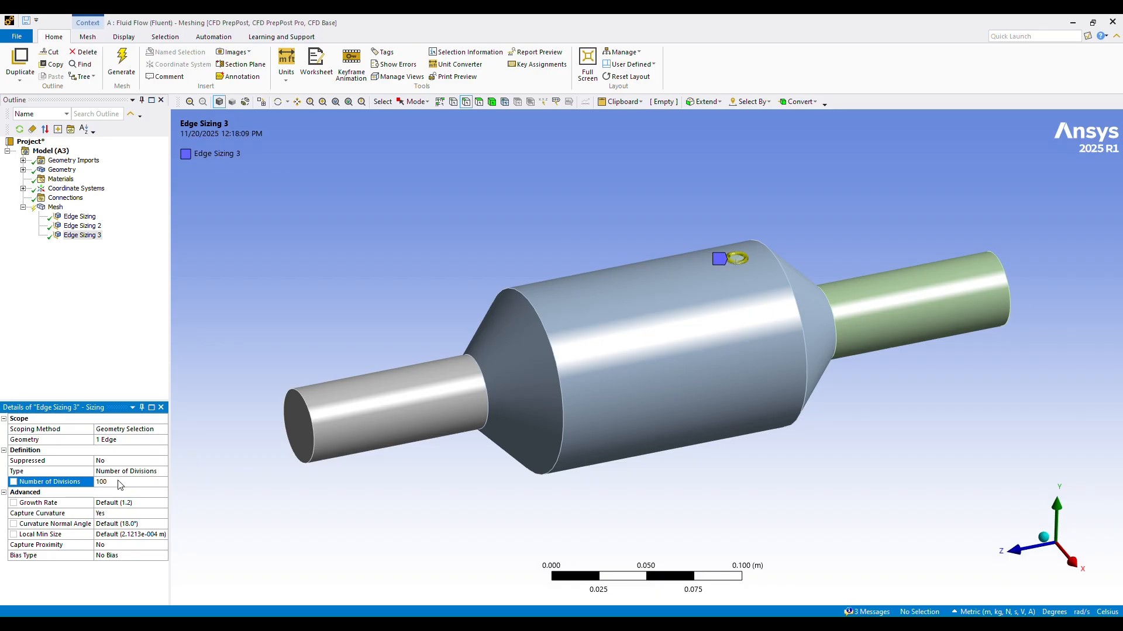
Step: Turn off Capture Curvature for the sensor edge sizing and set its behavior to Hard
{"action": "left_click", "coordinate": [117, 513]}
{"action": "left_click", "coordinate": [163, 514]}
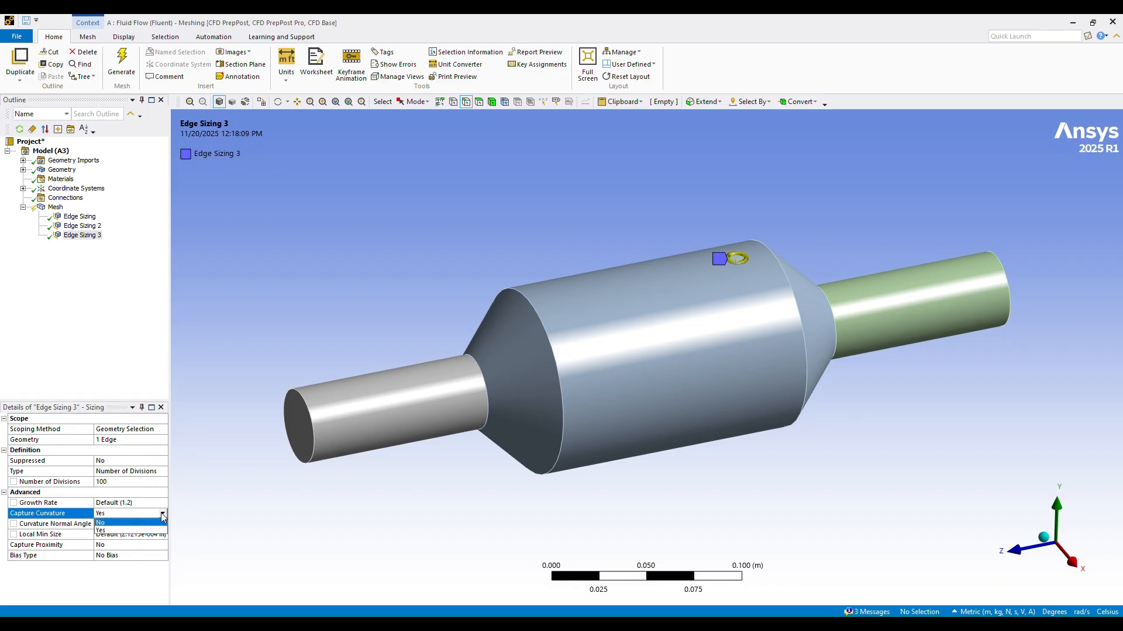
{"action": "left_click", "coordinate": [102, 523]}
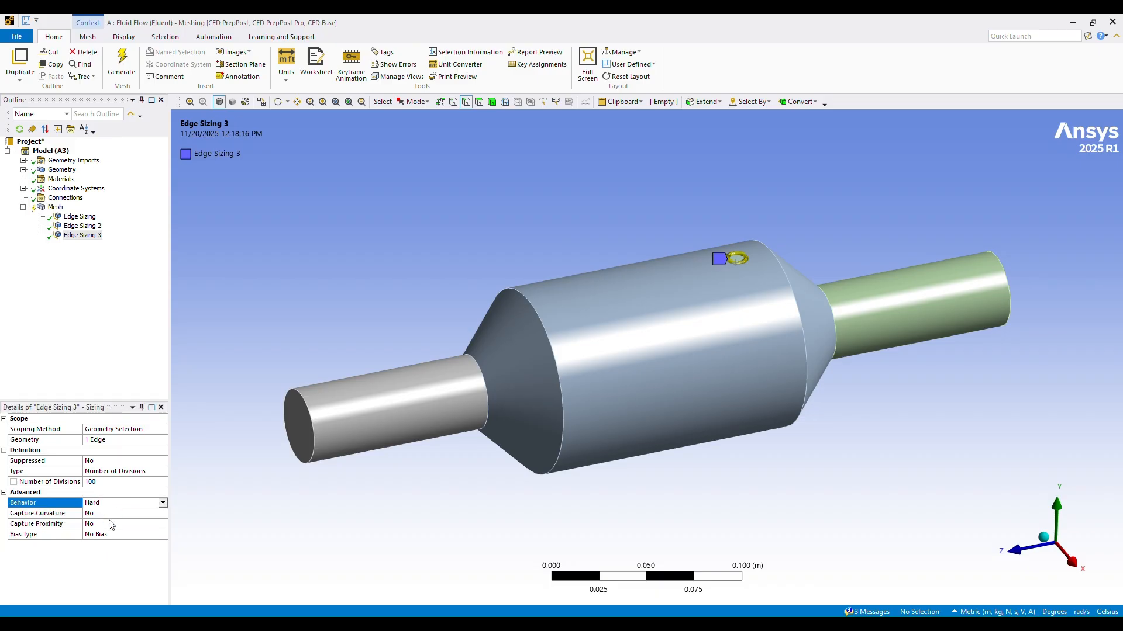
Step: Update the mesh with the sensor edge sizing and inspect it around the sensor circle
{"action": "right_click", "coordinate": [56, 208]}
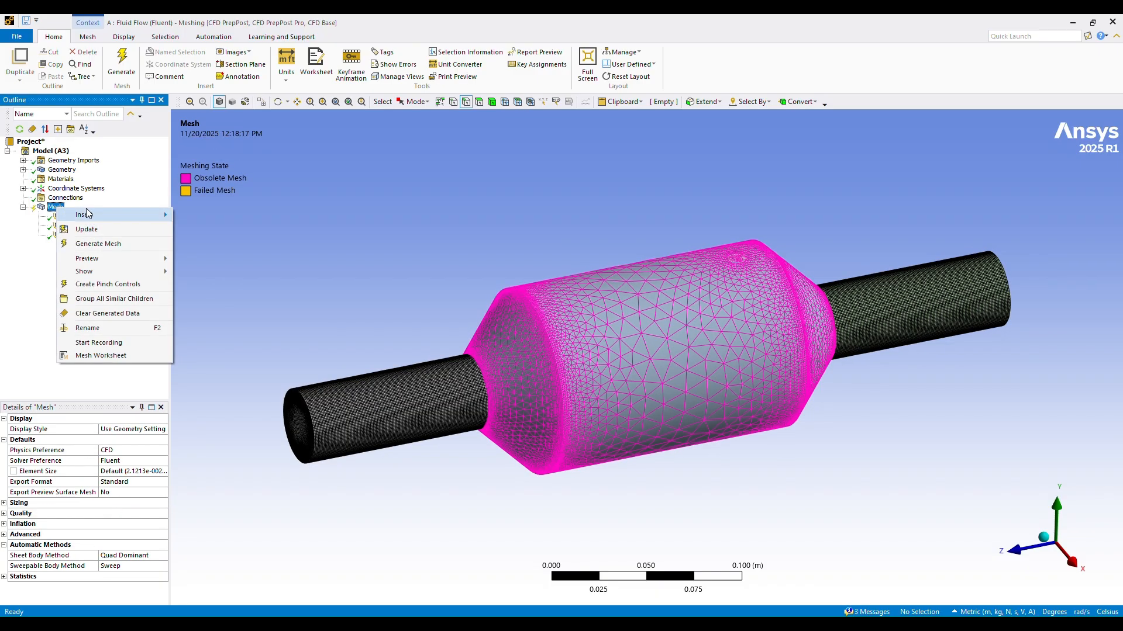
{"action": "left_click", "coordinate": [87, 229]}
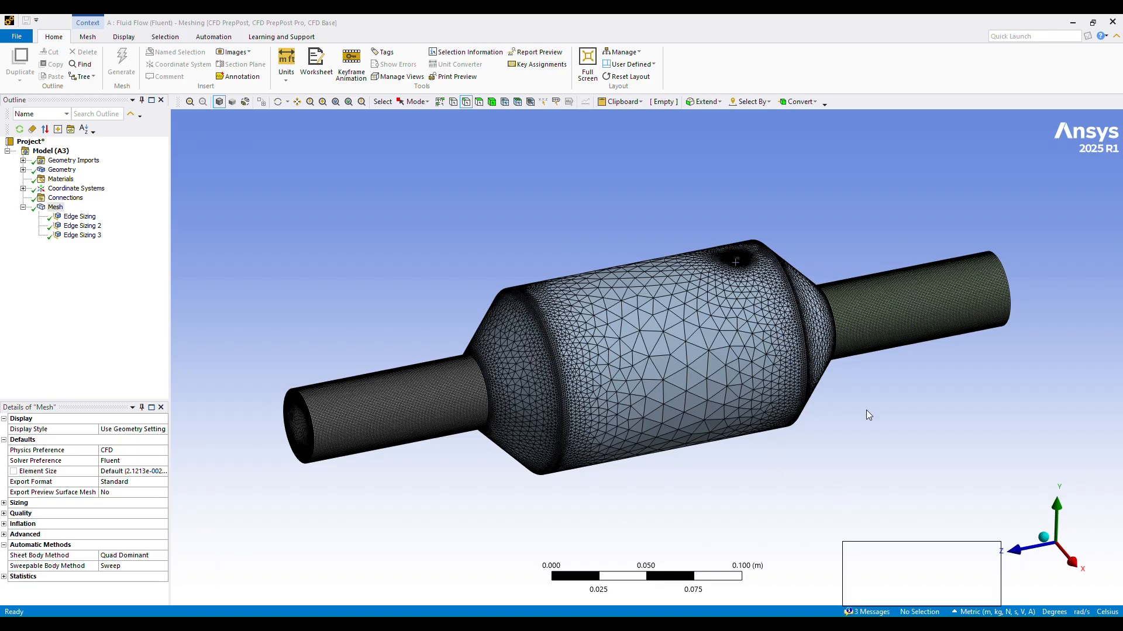
{"action": "middle_click_drag", "start_coordinate": [868, 416], "coordinate": [855, 471]}
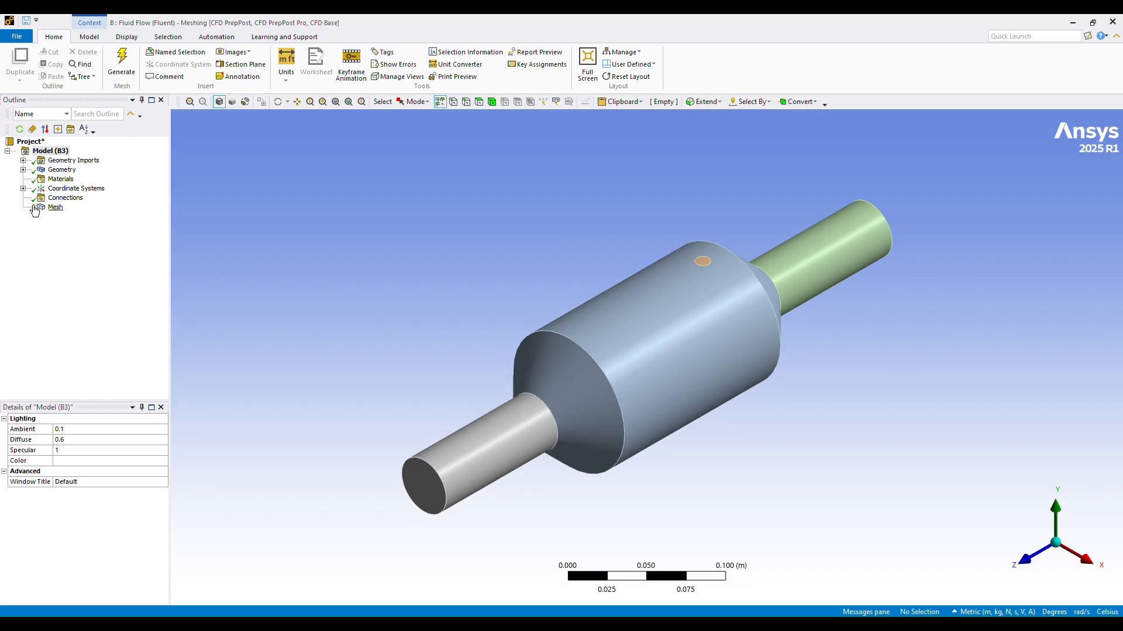
Step: In the mesh of Fluid Flow system B, insert a sizing scoped to the four circular edges of the inlet and outlet pipes
{"action": "right_click", "coordinate": [55, 208]}
{"action": "mouse_move", "coordinate": [74, 216]}
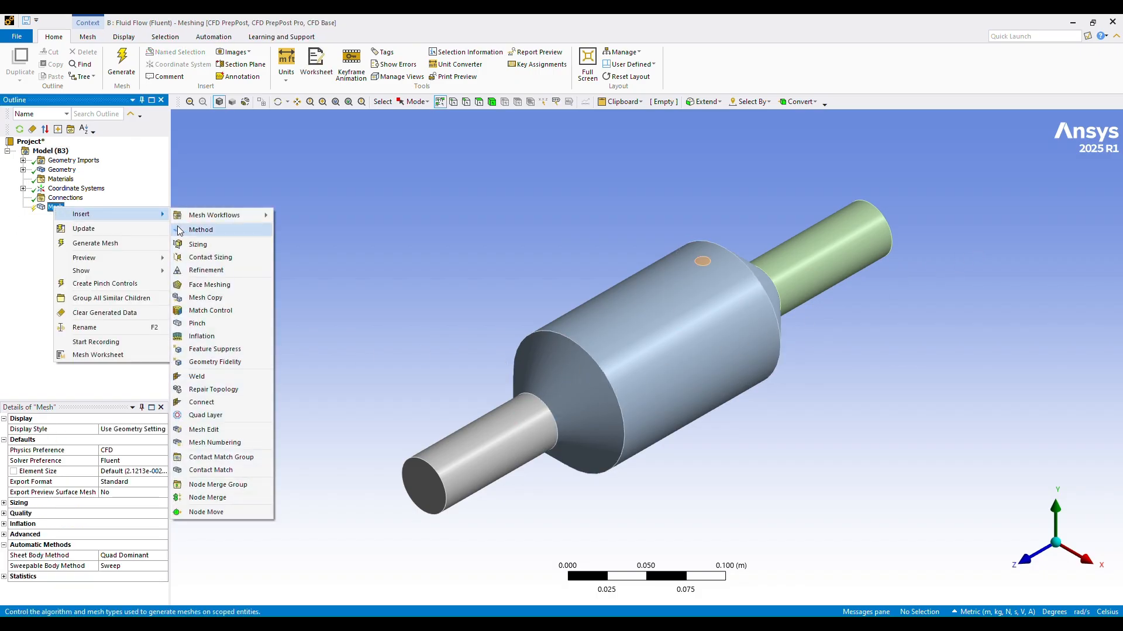
{"action": "left_click", "coordinate": [199, 230]}
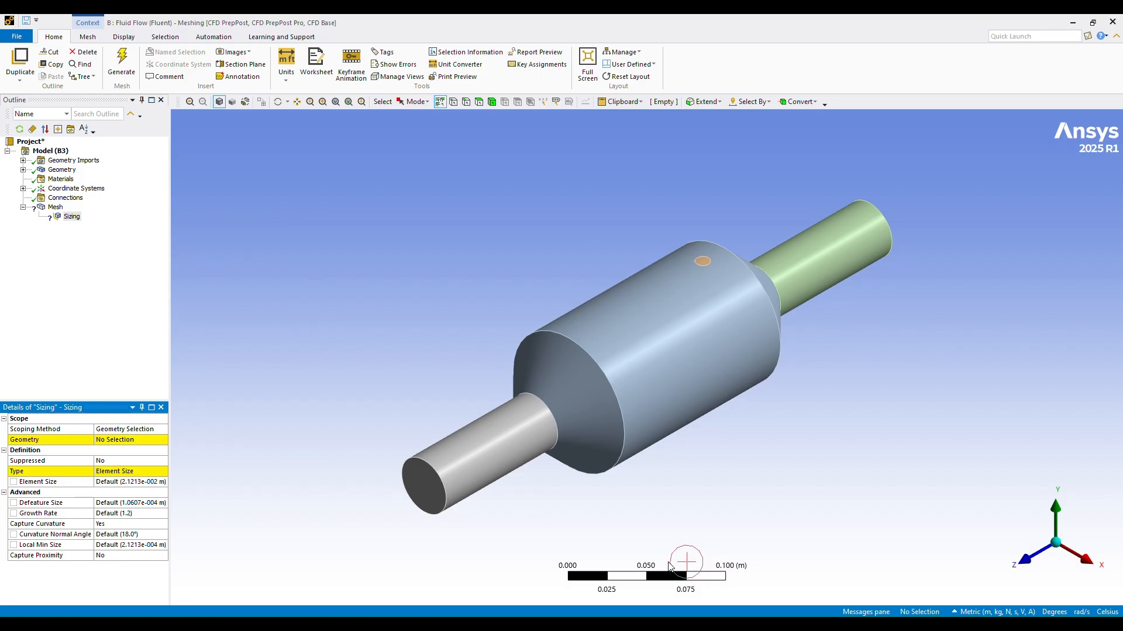
{"action": "left_click", "coordinate": [438, 500]}
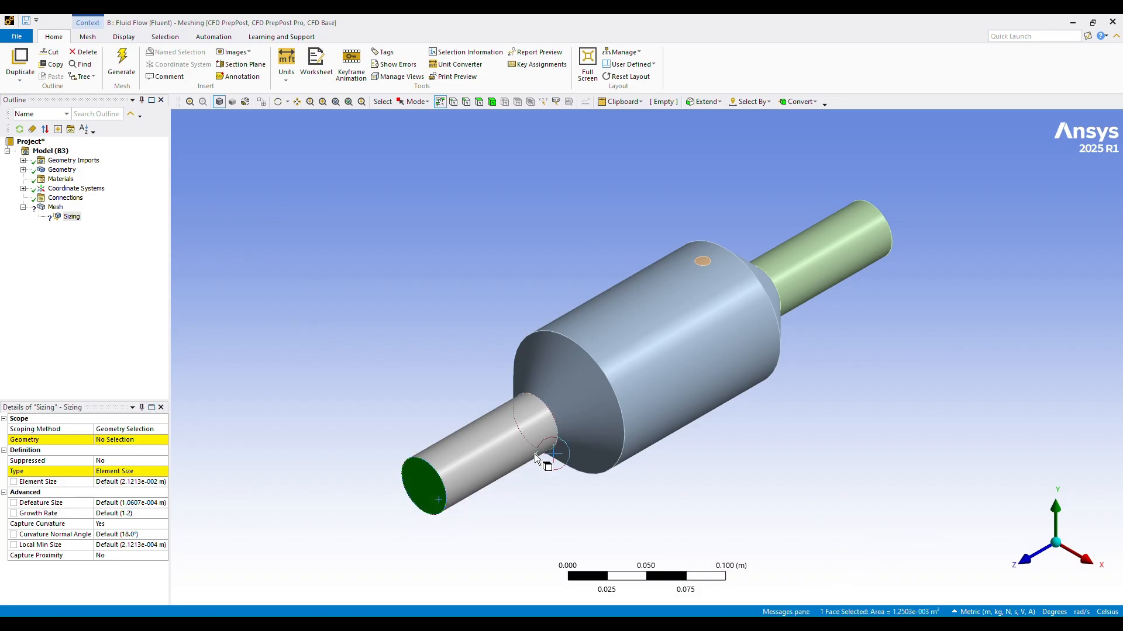
{"action": "left_click", "coordinate": [466, 102]}
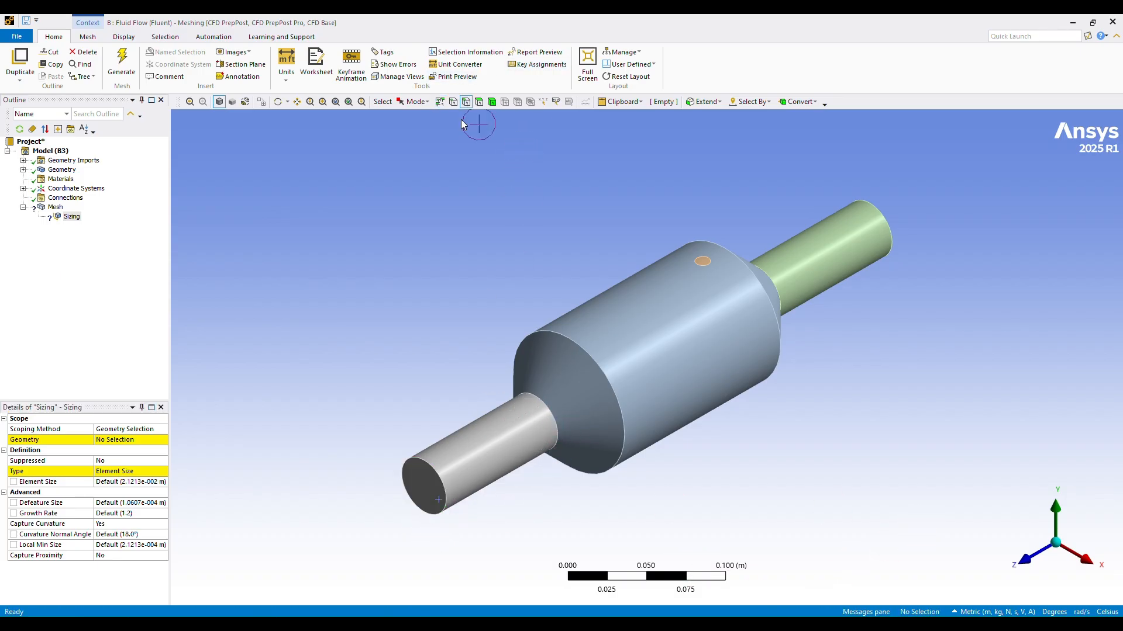
{"action": "left_click", "coordinate": [435, 471]}
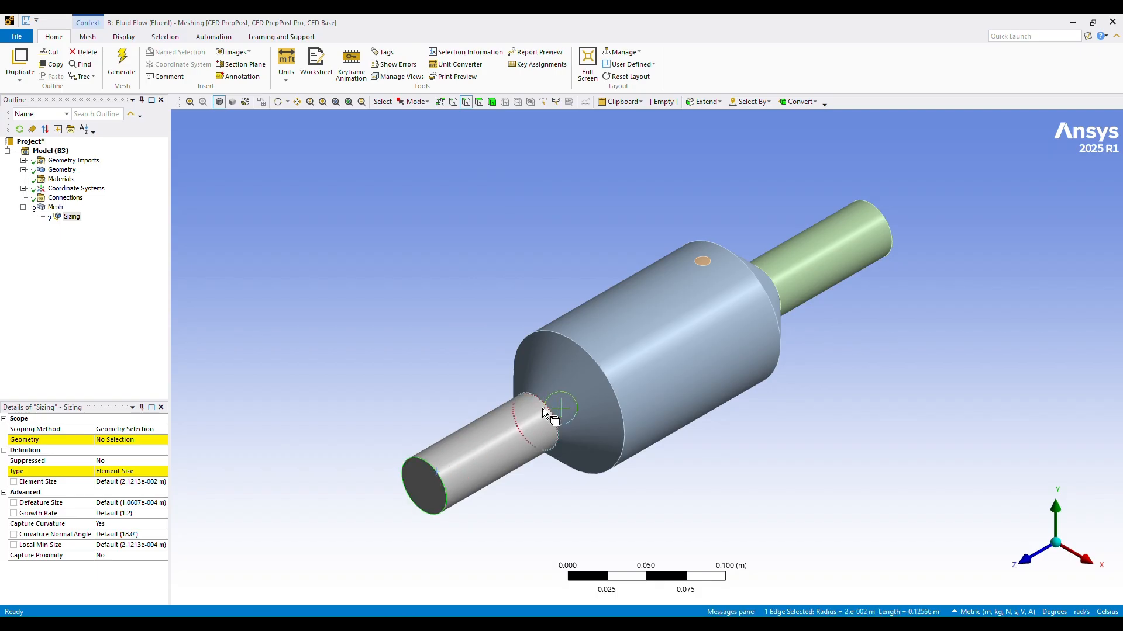
{"action": "left_click", "coordinate": [543, 413], "text": "ctrl"}
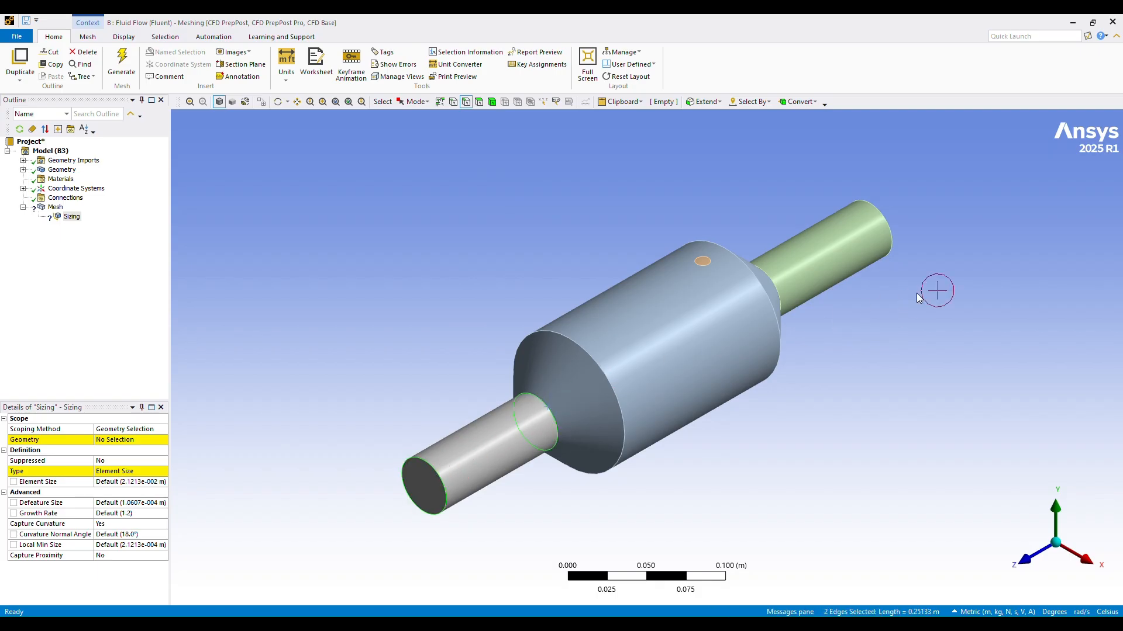
{"action": "left_click", "coordinate": [777, 288], "text": "ctrl"}
{"action": "left_click", "coordinate": [892, 236], "text": "ctrl"}
{"action": "left_click", "coordinate": [117, 439]}
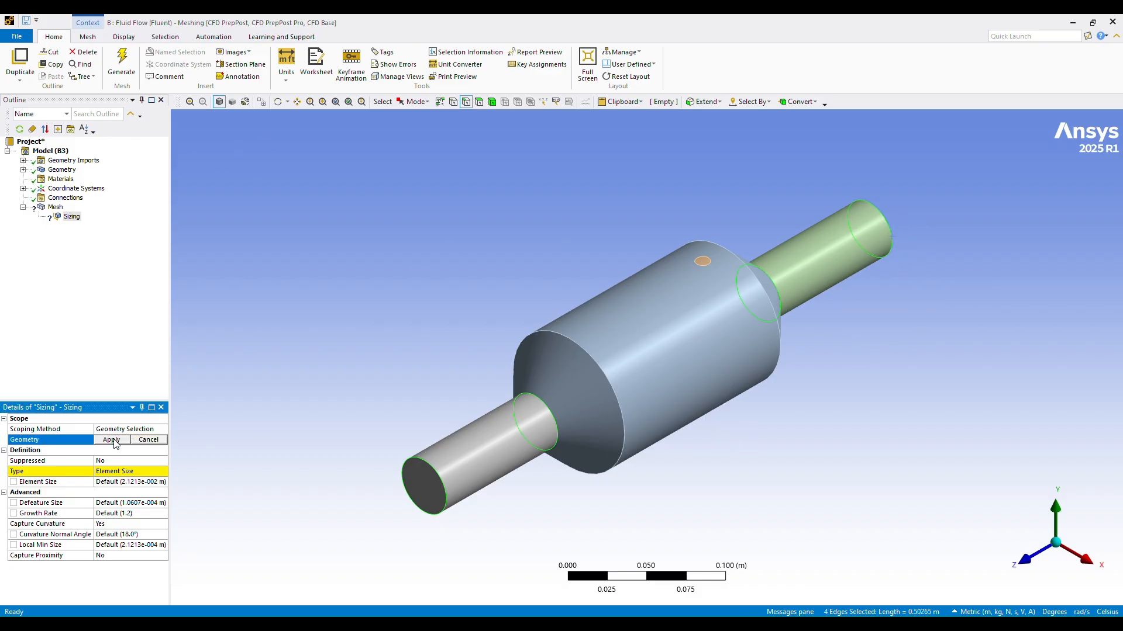
{"action": "left_click", "coordinate": [116, 442]}
Step: Set system B's pipe edge sizing type to Number of Divisions with 150 divisions
{"action": "left_click", "coordinate": [119, 471]}
{"action": "left_click", "coordinate": [162, 471]}
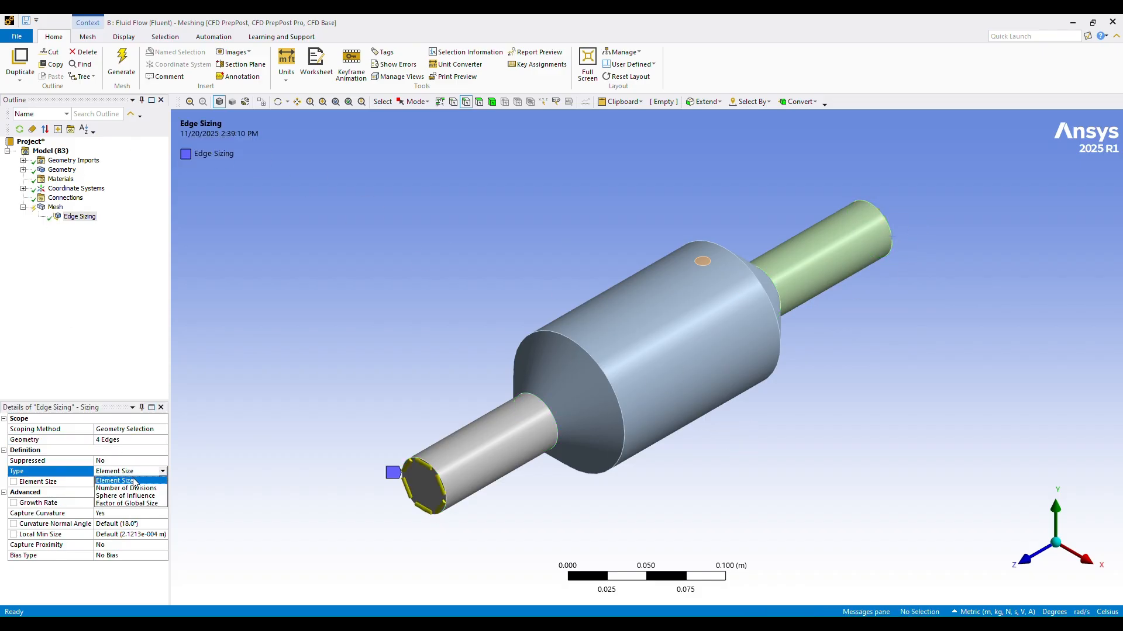
{"action": "left_click", "coordinate": [133, 493]}
{"action": "left_click", "coordinate": [124, 483]}
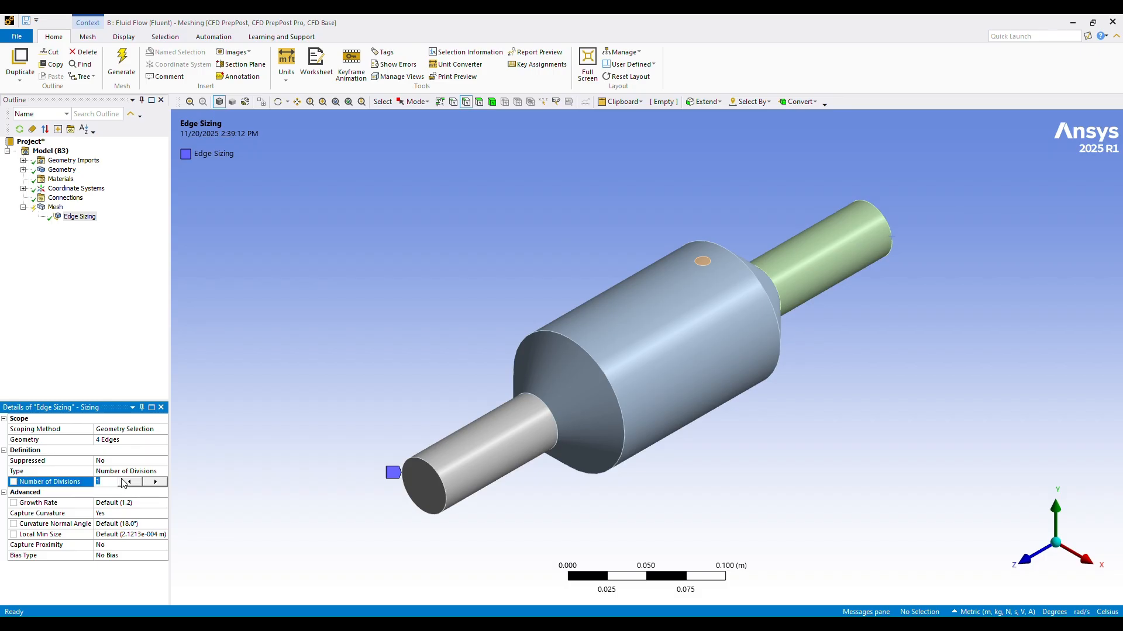
{"action": "key", "text": "Return"}
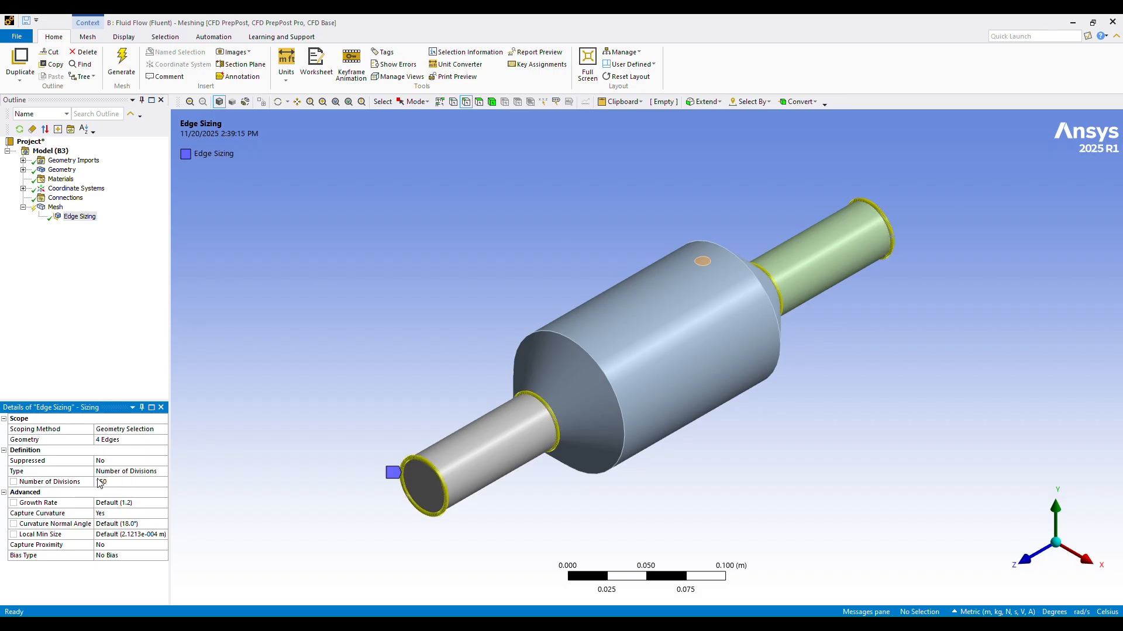
Step: Turn off Capture Curvature for system B's pipe edge sizing and set its behavior to Hard
{"action": "left_click", "coordinate": [106, 503]}
{"action": "left_click", "coordinate": [130, 512]}
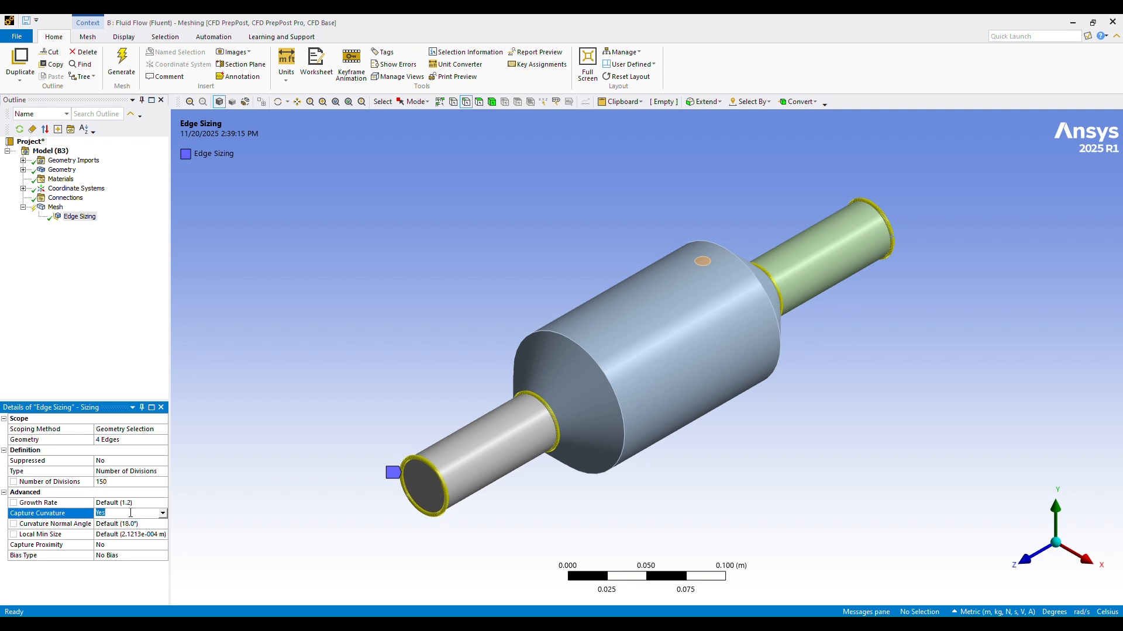
{"action": "left_click", "coordinate": [163, 514]}
{"action": "left_click", "coordinate": [127, 532]}
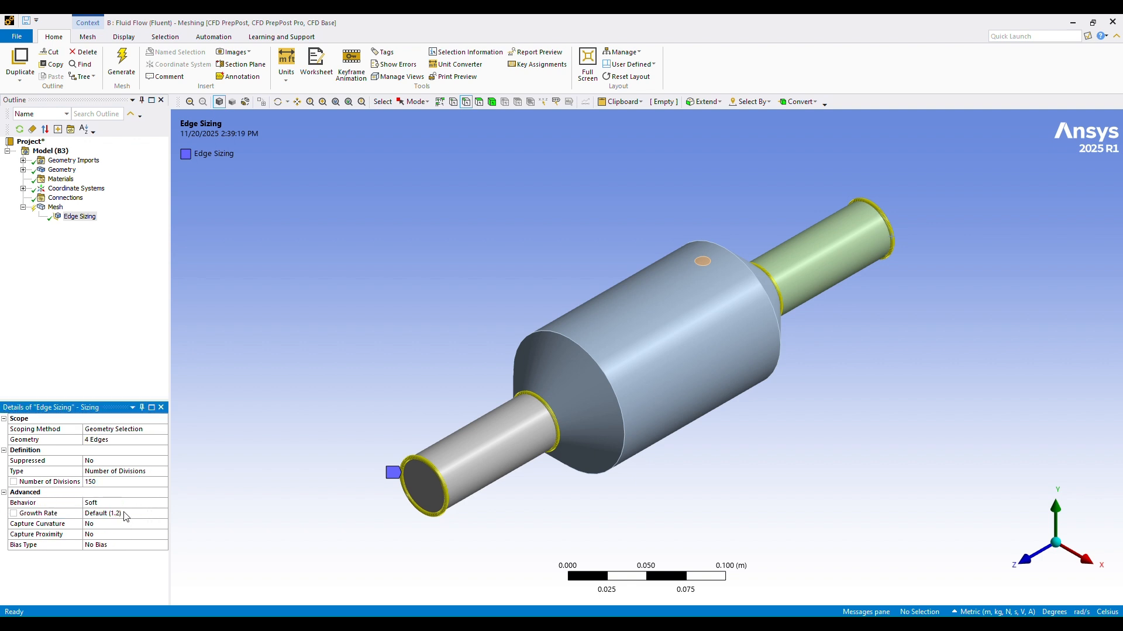
{"action": "left_click", "coordinate": [117, 503]}
{"action": "left_click", "coordinate": [163, 505]}
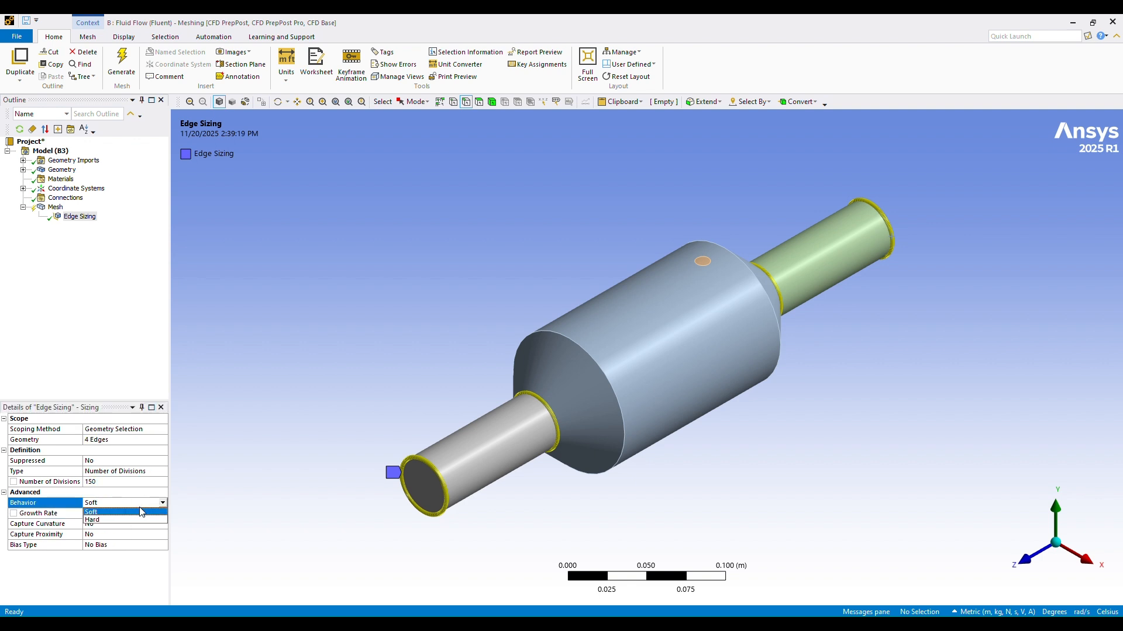
{"action": "left_click", "coordinate": [111, 520]}
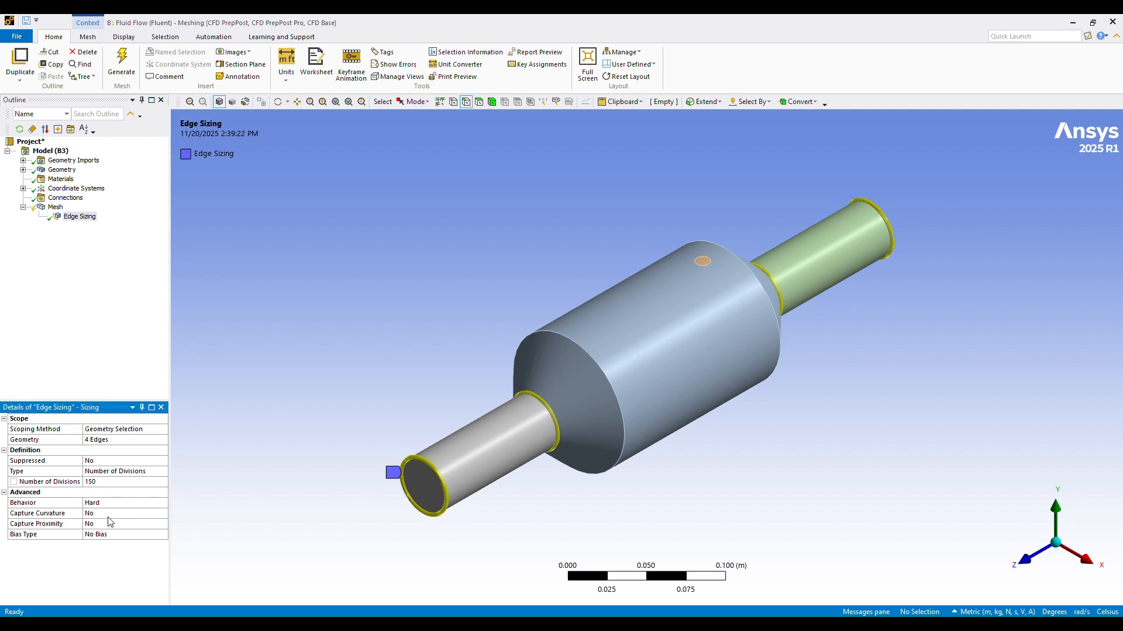
Step: Insert a second mesh sizing scoped to the two large circular edges at the ends of the converter's cylindrical body
{"action": "right_click", "coordinate": [54, 208]}
{"action": "mouse_move", "coordinate": [82, 216]}
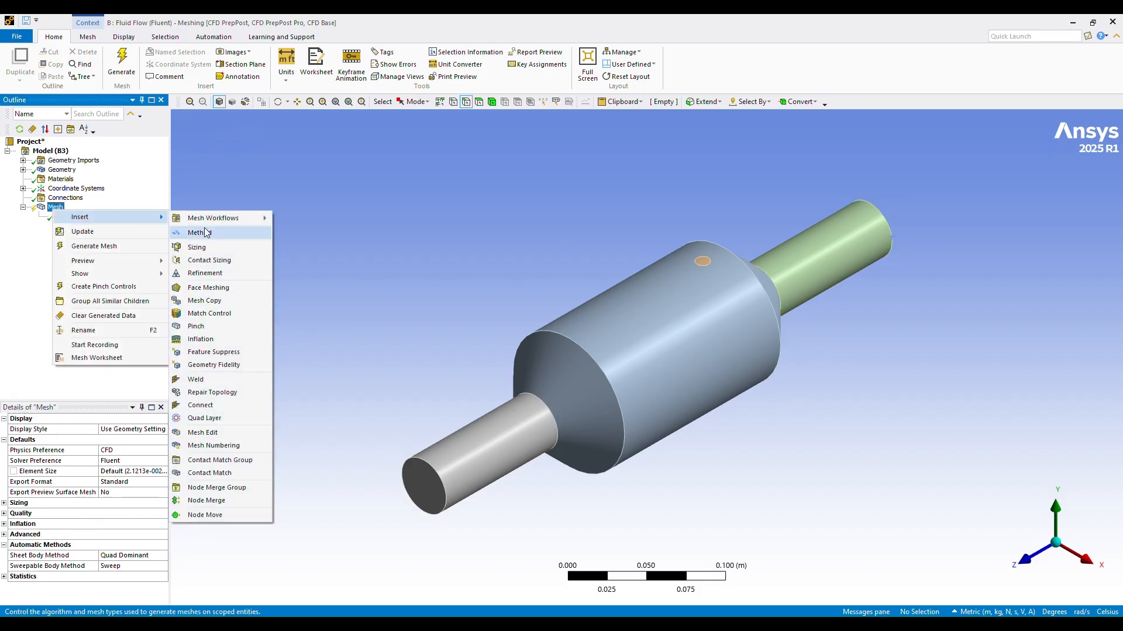
{"action": "left_click", "coordinate": [207, 247]}
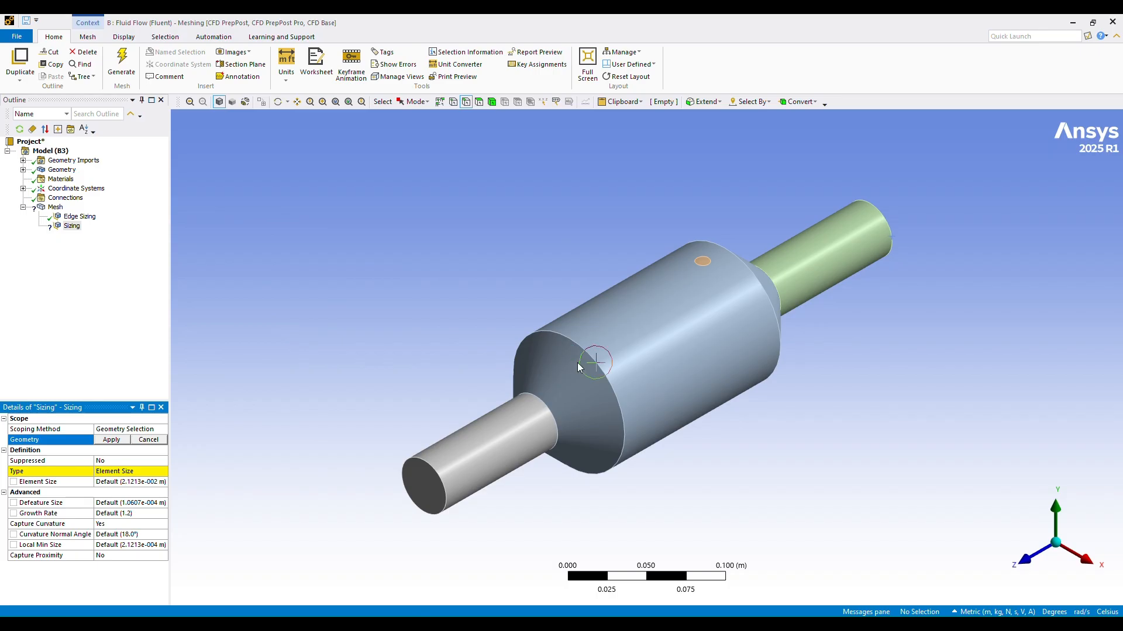
{"action": "left_click", "coordinate": [609, 378]}
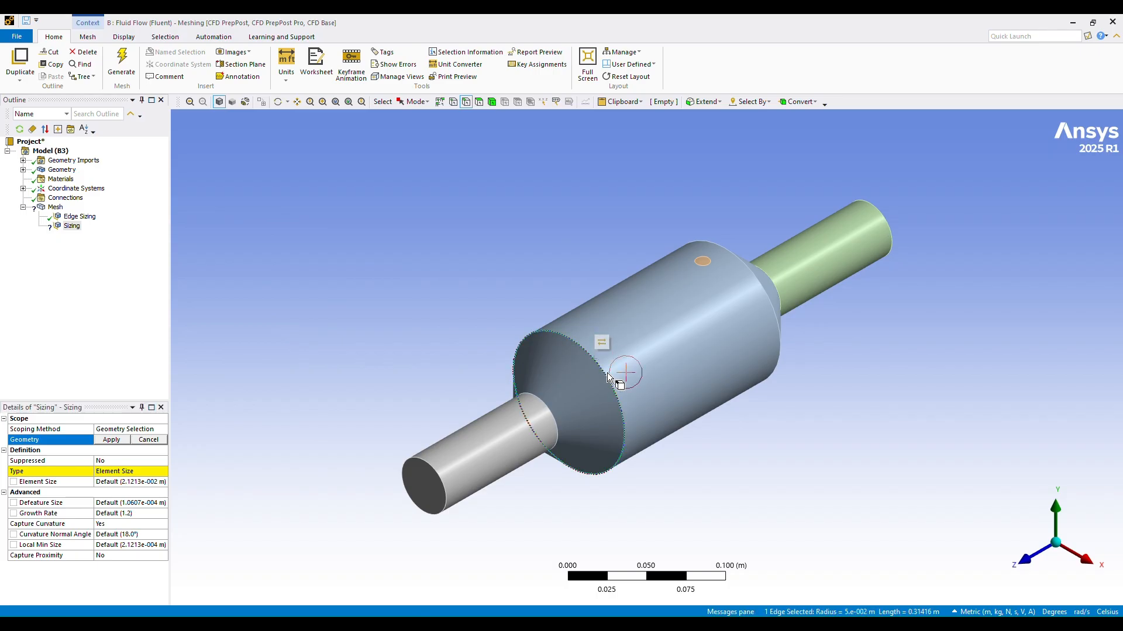
{"action": "left_click", "coordinate": [778, 322], "text": "ctrl"}
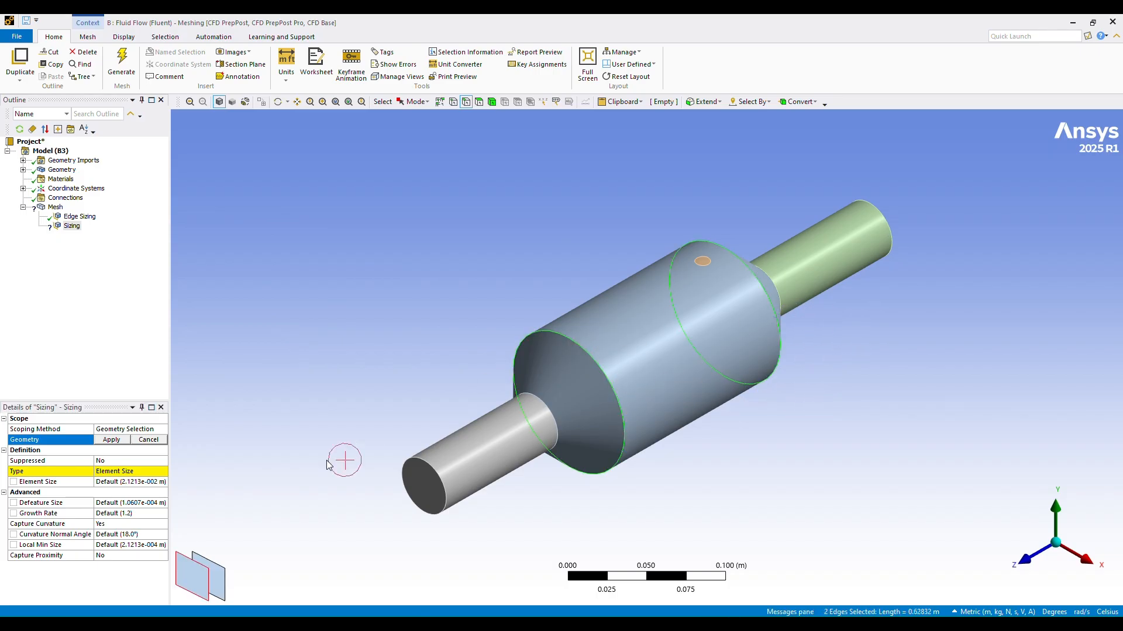
{"action": "left_click", "coordinate": [111, 439]}
Step: Set the type of the body edge sizing to Number of Divisions with 300 divisions
{"action": "left_click", "coordinate": [110, 471]}
{"action": "left_click", "coordinate": [164, 472]}
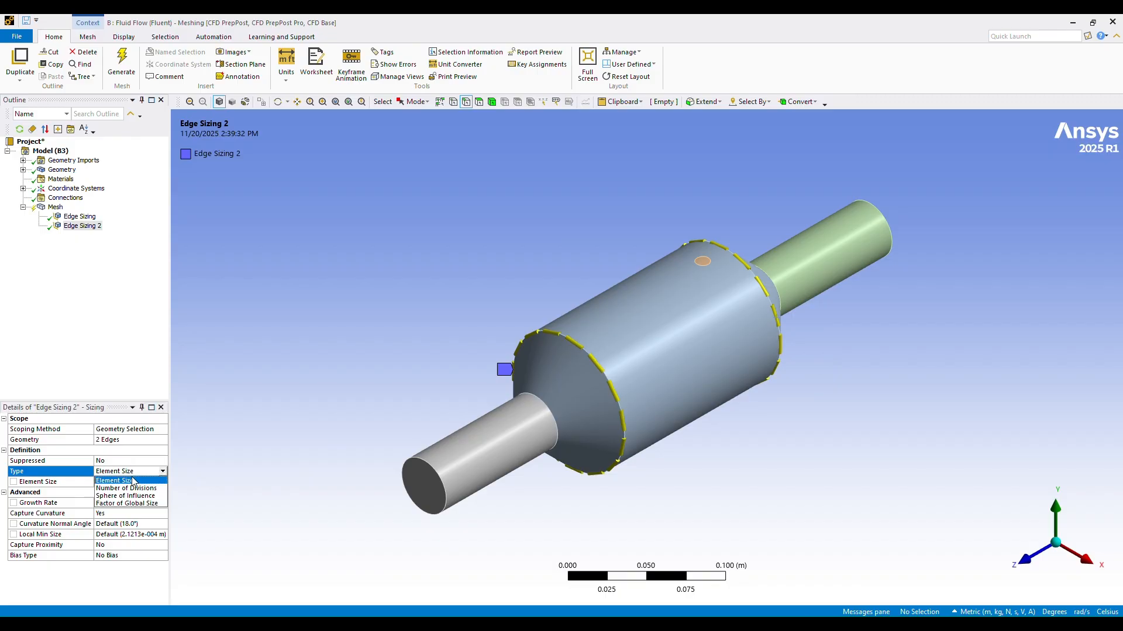
{"action": "left_click", "coordinate": [126, 487]}
{"action": "left_click", "coordinate": [116, 481]}
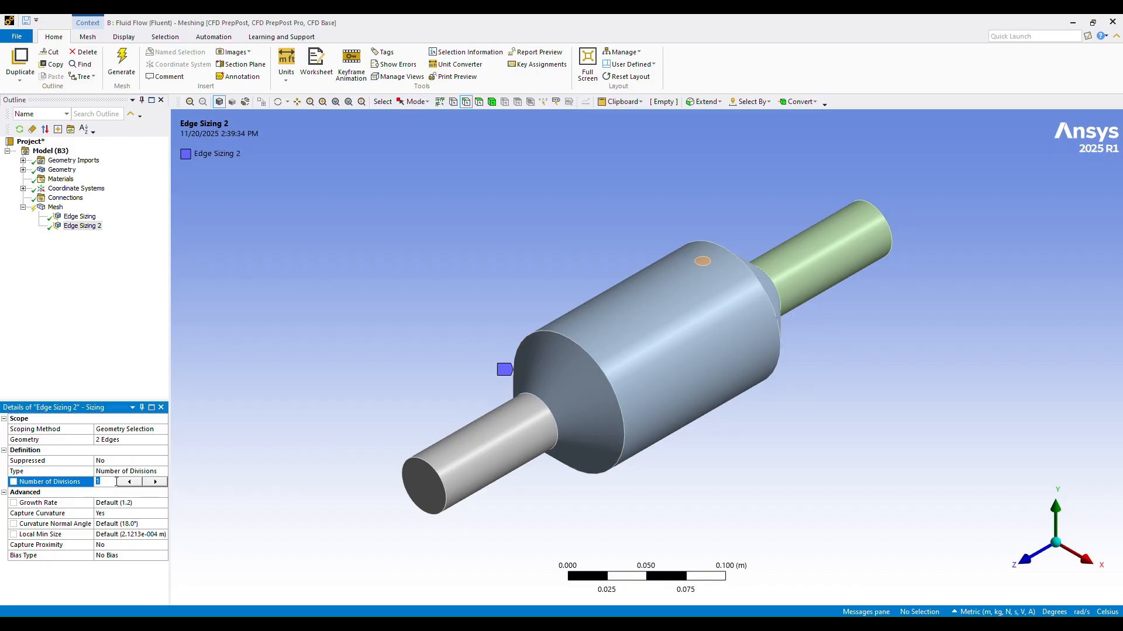
{"action": "key", "text": "Return"}
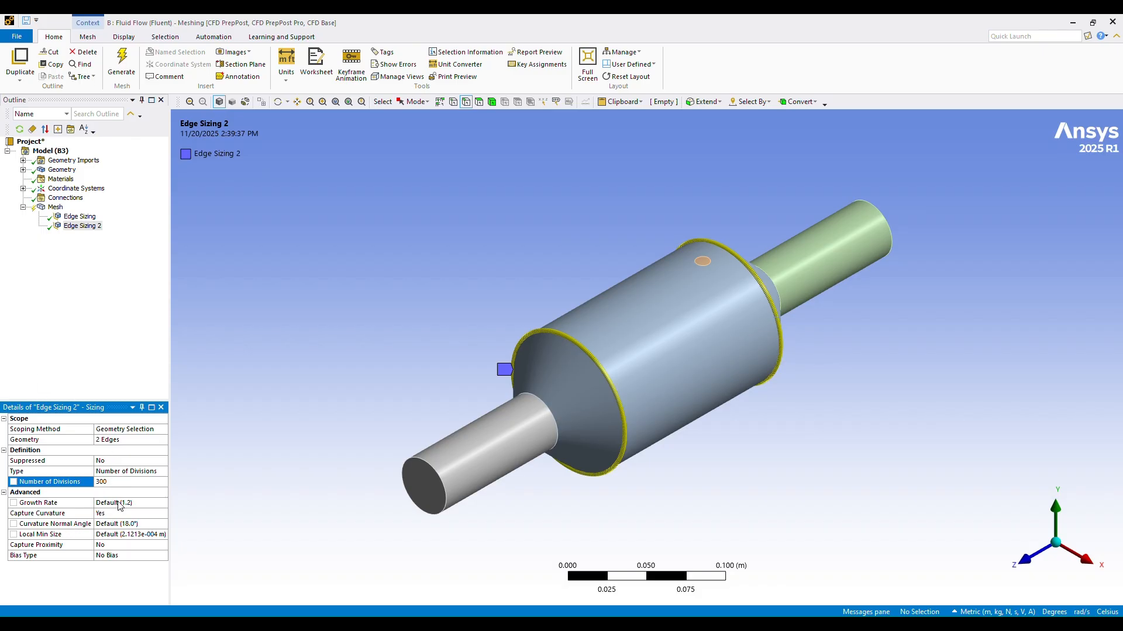
Step: Turn off Capture Curvature for the 300-division body edge sizing and set its behavior to Hard
{"action": "left_click", "coordinate": [118, 506]}
{"action": "left_click", "coordinate": [126, 513]}
{"action": "left_click", "coordinate": [163, 513]}
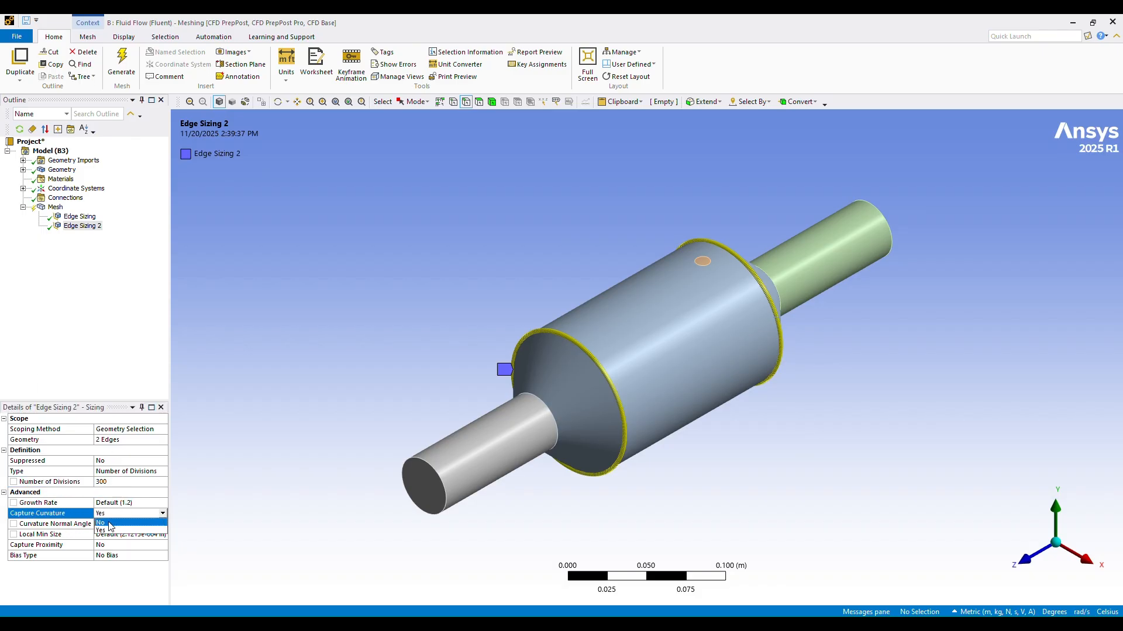
{"action": "left_click", "coordinate": [107, 523]}
{"action": "left_click", "coordinate": [128, 504]}
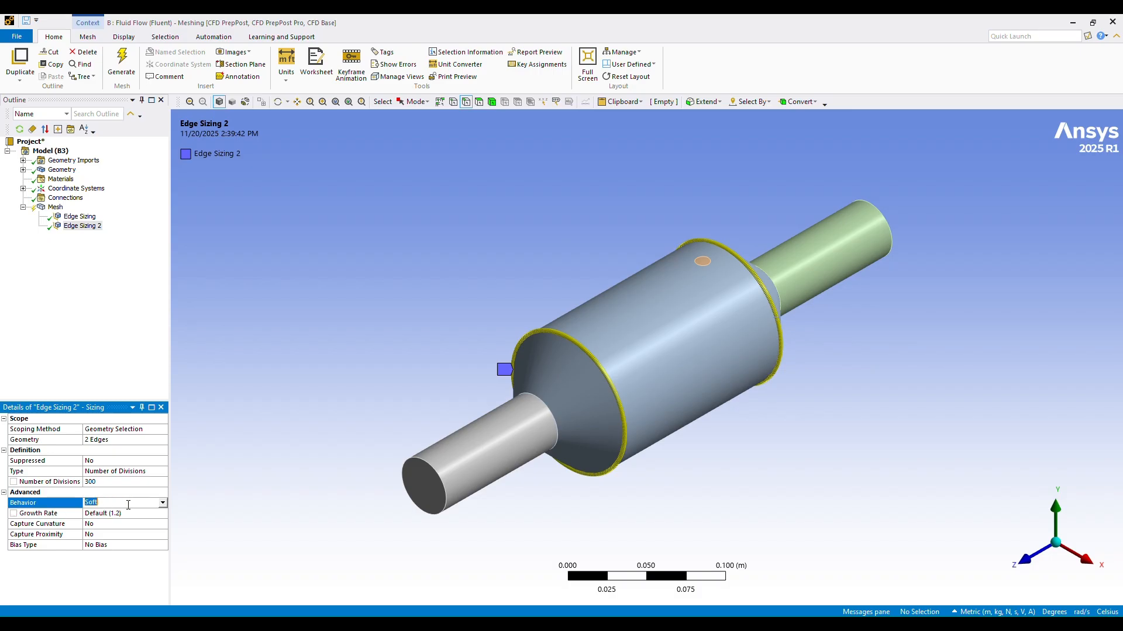
{"action": "left_click", "coordinate": [163, 507]}
{"action": "left_click", "coordinate": [104, 521]}
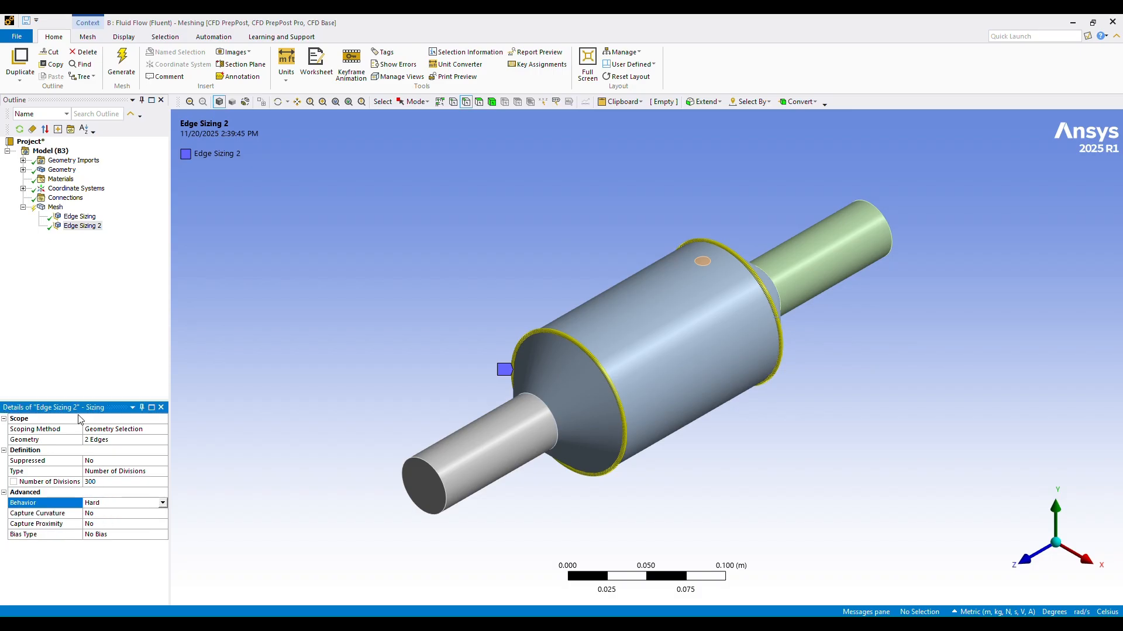
Step: Insert a third mesh sizing scoped to the sensor's circular edge on the converter body
{"action": "left_click", "coordinate": [79, 217]}
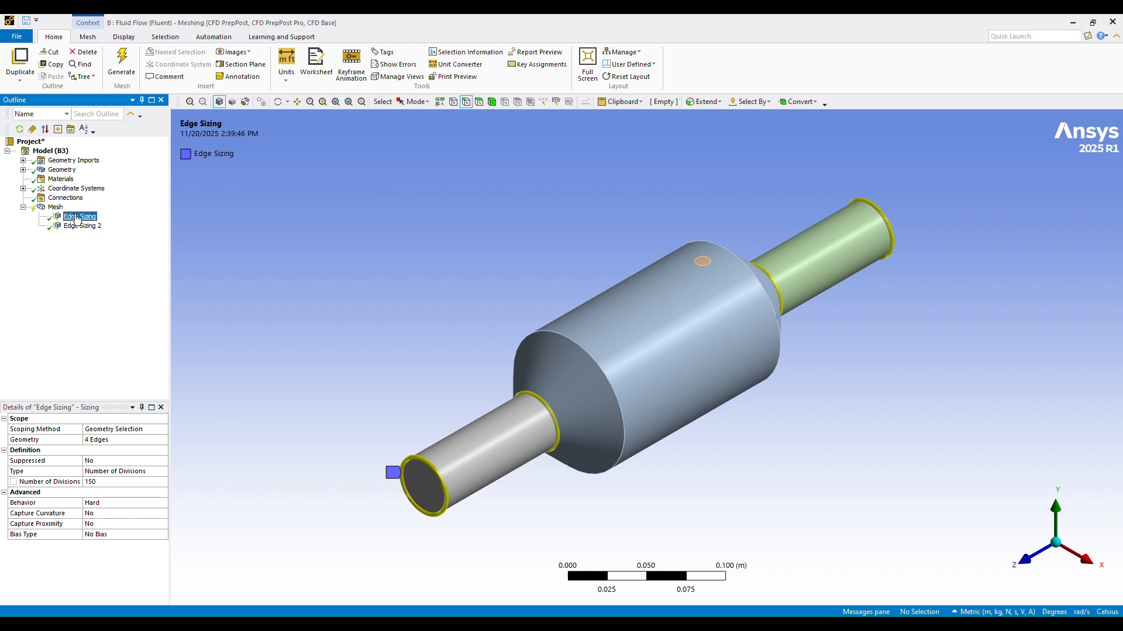
{"action": "left_click", "coordinate": [56, 207]}
{"action": "right_click", "coordinate": [54, 208]}
{"action": "mouse_move", "coordinate": [102, 220]}
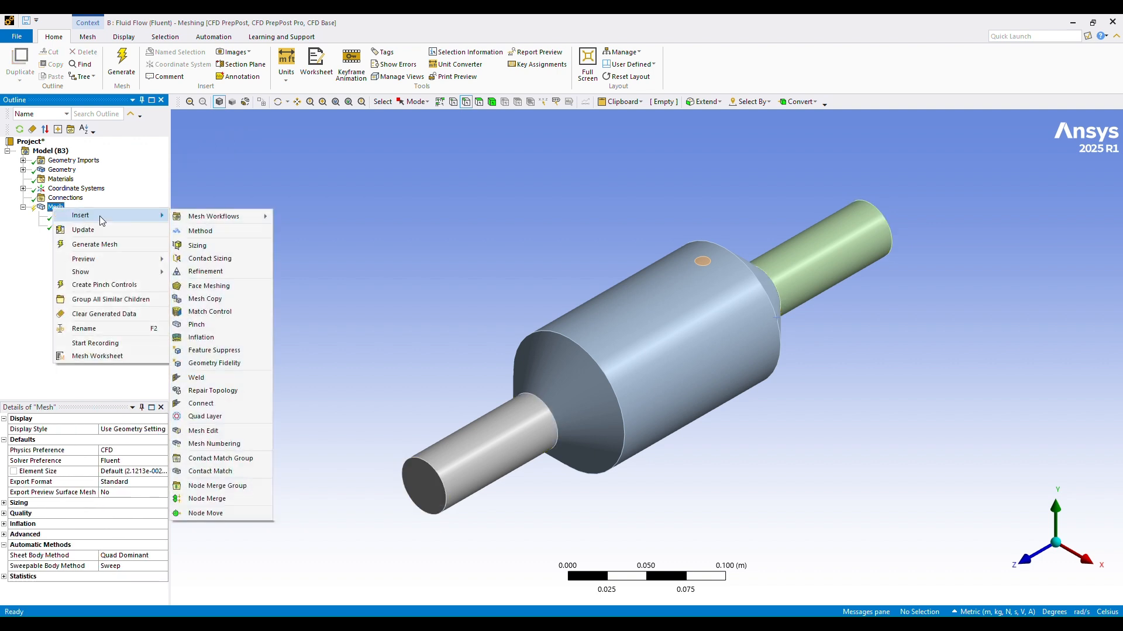
{"action": "left_click", "coordinate": [198, 246]}
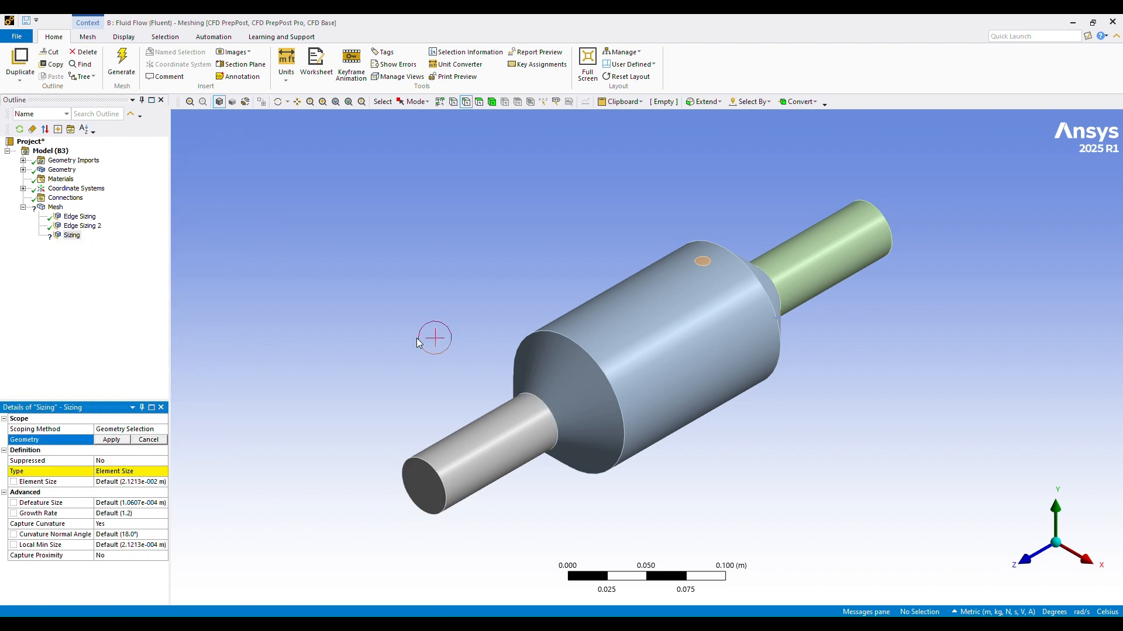
{"action": "left_click", "coordinate": [708, 267]}
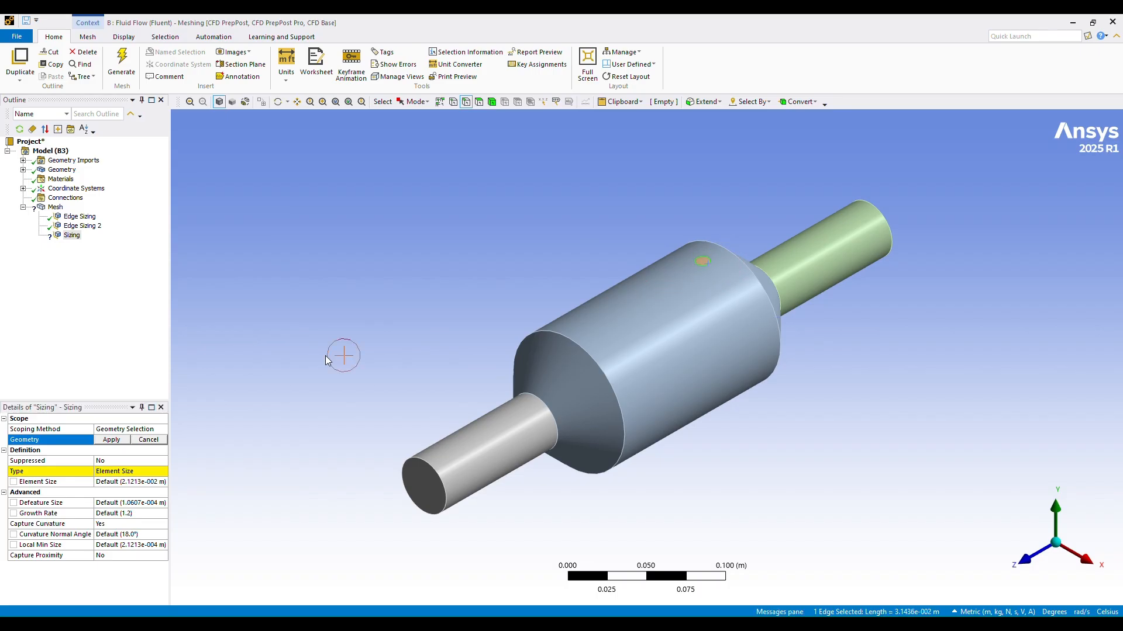
{"action": "left_click", "coordinate": [112, 440]}
Step: Set the type of the sensor circle's edge sizing to Number of Divisions with 100 divisions
{"action": "left_click", "coordinate": [154, 472]}
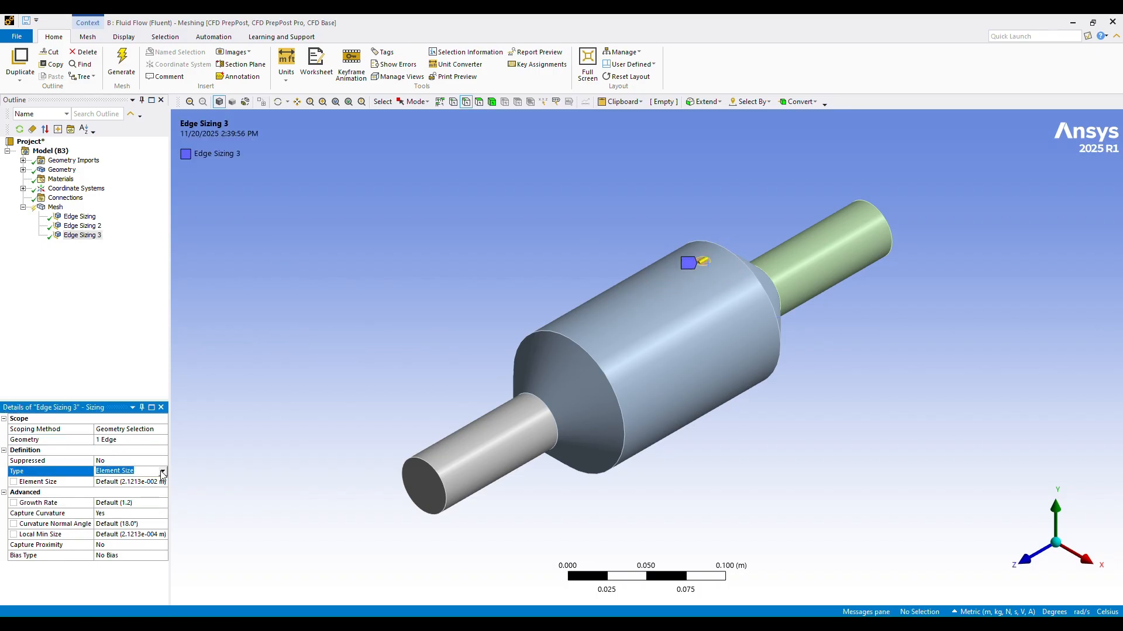
{"action": "left_click", "coordinate": [162, 473]}
{"action": "left_click", "coordinate": [128, 490]}
{"action": "left_click", "coordinate": [102, 486]}
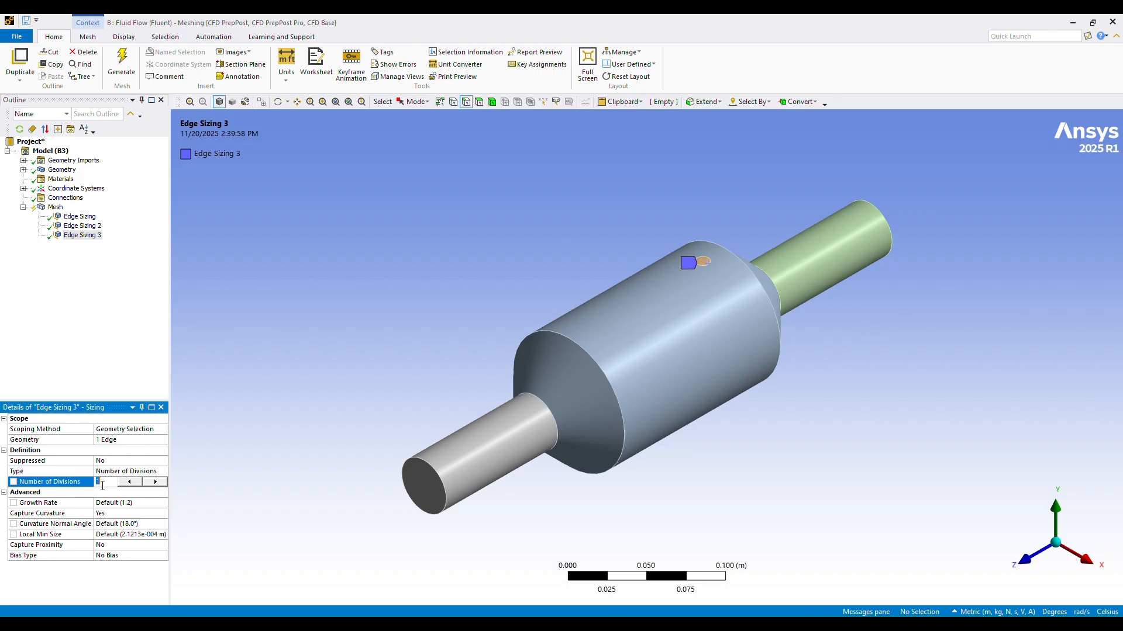
{"action": "key", "text": "Return"}
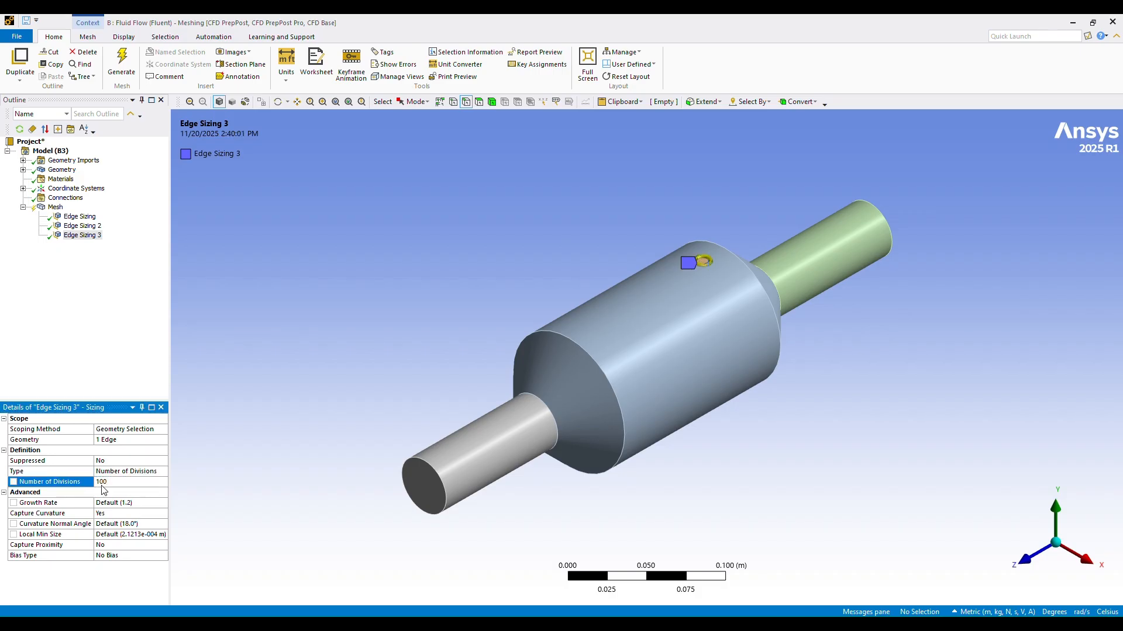
Step: Turn off Capture Curvature for system B's sensor edge sizing and set its behavior to Hard
{"action": "left_click", "coordinate": [114, 514]}
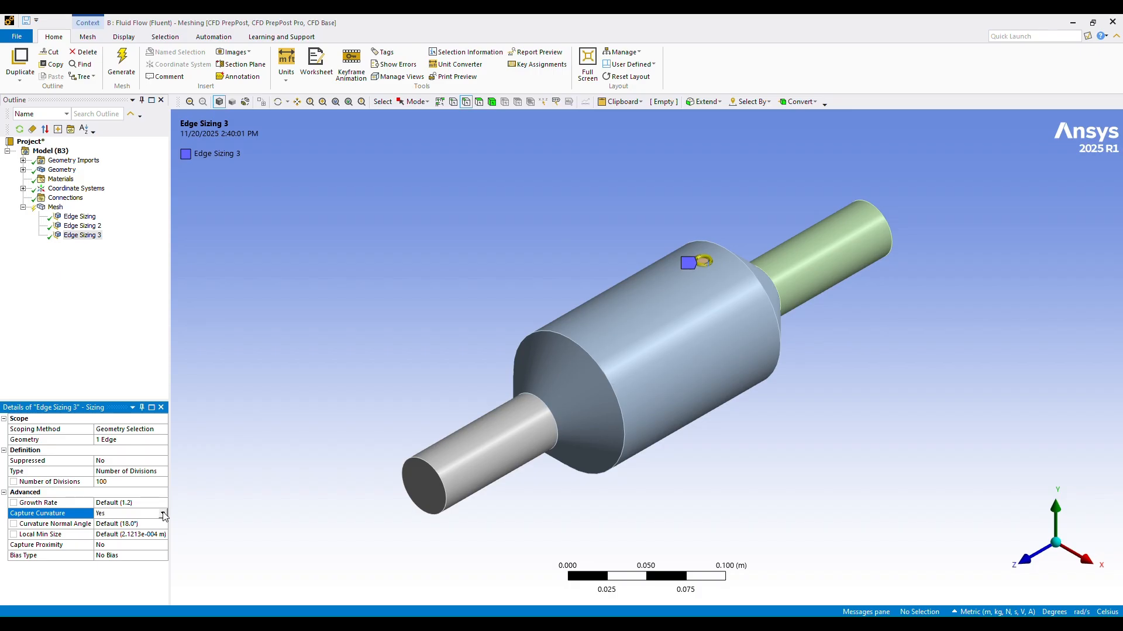
{"action": "left_click", "coordinate": [162, 514]}
{"action": "left_click", "coordinate": [105, 522]}
{"action": "left_click", "coordinate": [117, 502]}
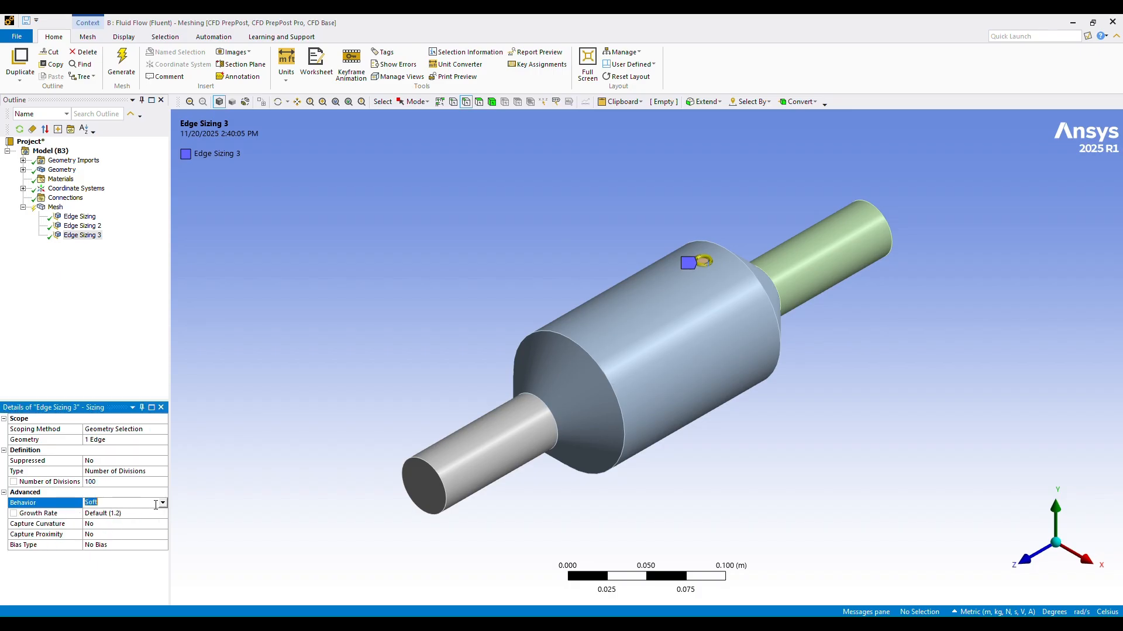
{"action": "left_click", "coordinate": [162, 503]}
{"action": "left_click", "coordinate": [108, 521]}
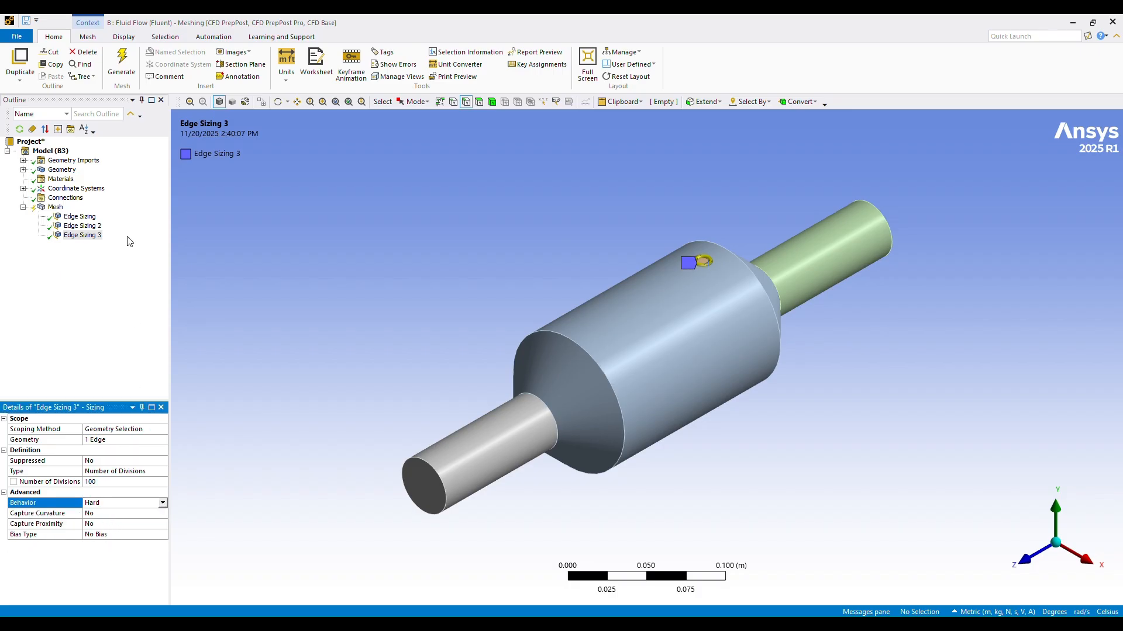
Step: Update system B's mesh with the three edge sizings
{"action": "right_click", "coordinate": [55, 207]}
{"action": "left_click", "coordinate": [76, 237]}
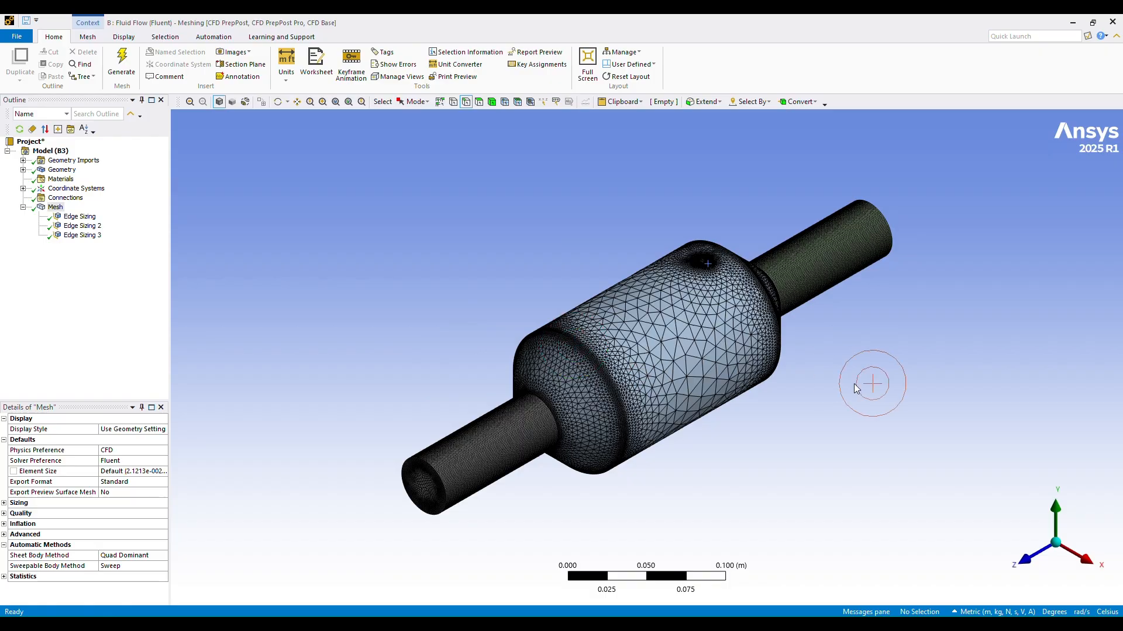
Step: Insert a mesh inflation scoped to the sensor body, with the sensor's circular outer face as its boundary
{"action": "right_click", "coordinate": [55, 207]}
{"action": "mouse_move", "coordinate": [74, 214]}
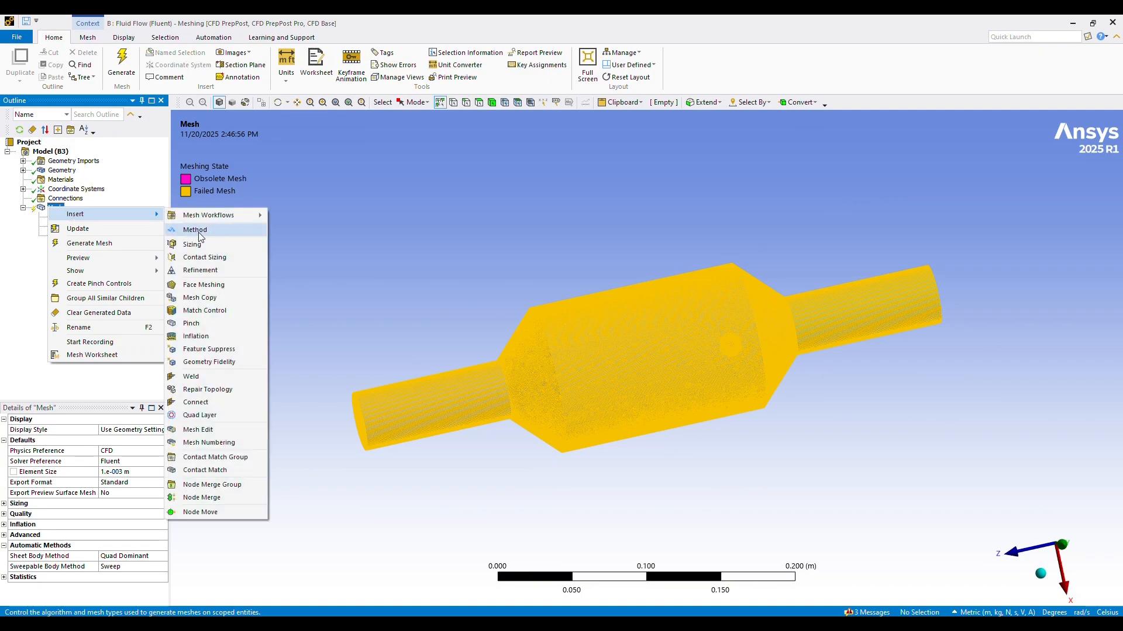
{"action": "left_click", "coordinate": [201, 332]}
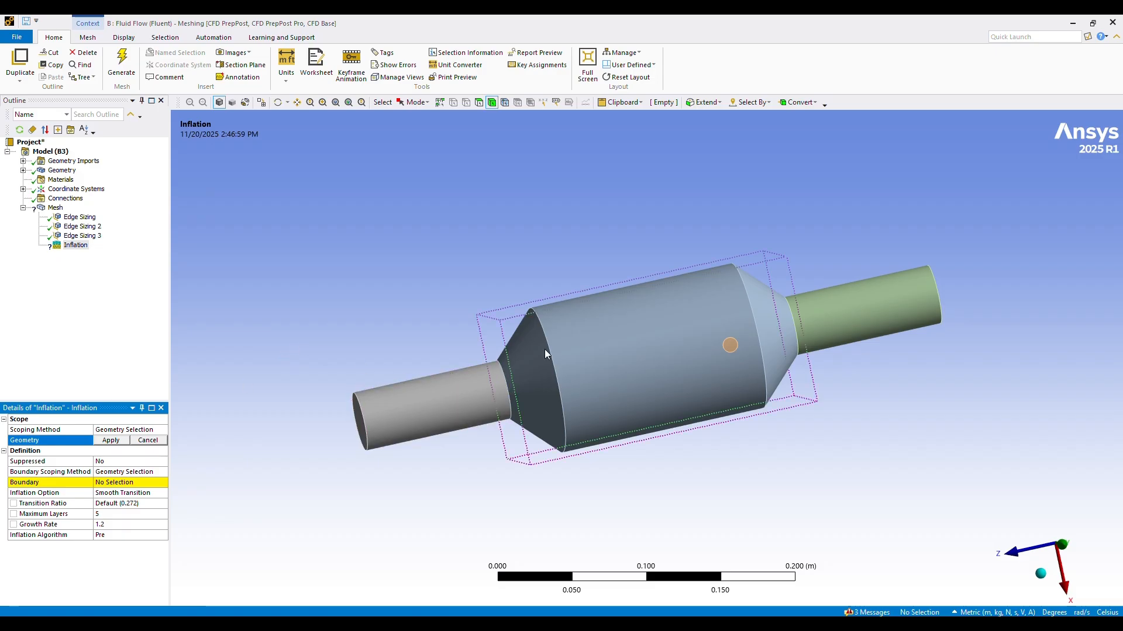
{"action": "left_click", "coordinate": [732, 346]}
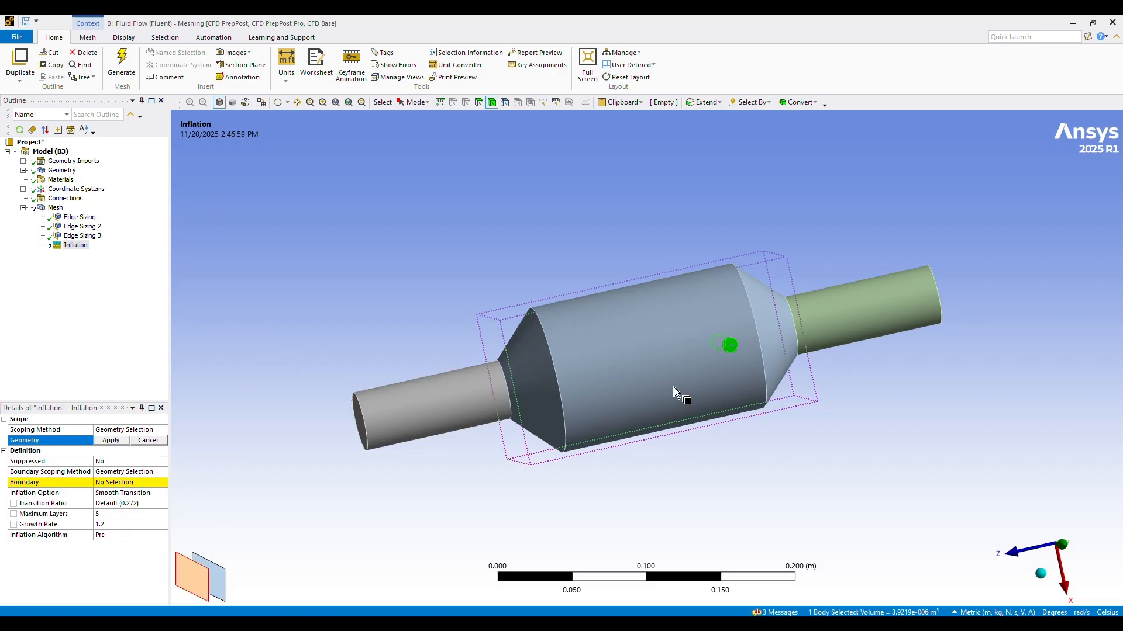
{"action": "left_click", "coordinate": [112, 442]}
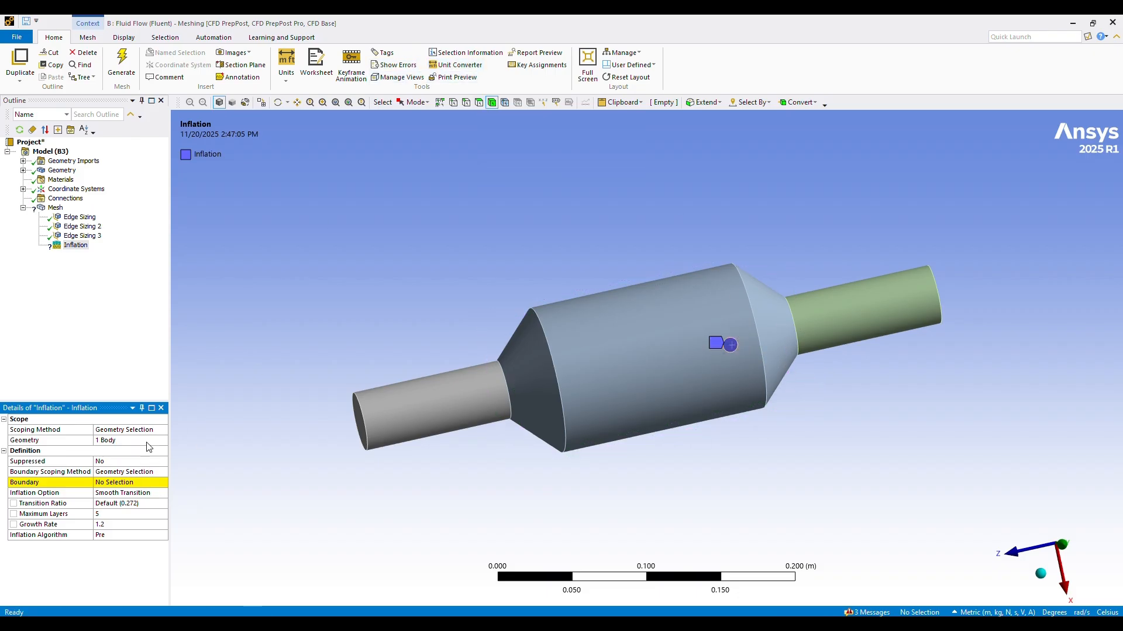
{"action": "left_click", "coordinate": [106, 486]}
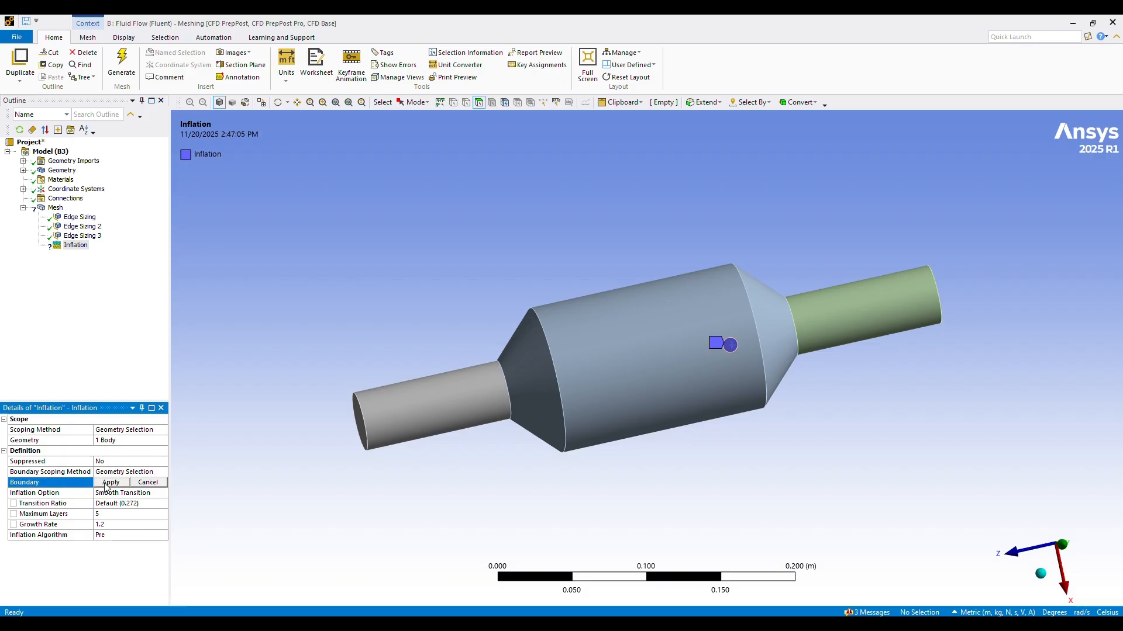
{"action": "left_click", "coordinate": [731, 347]}
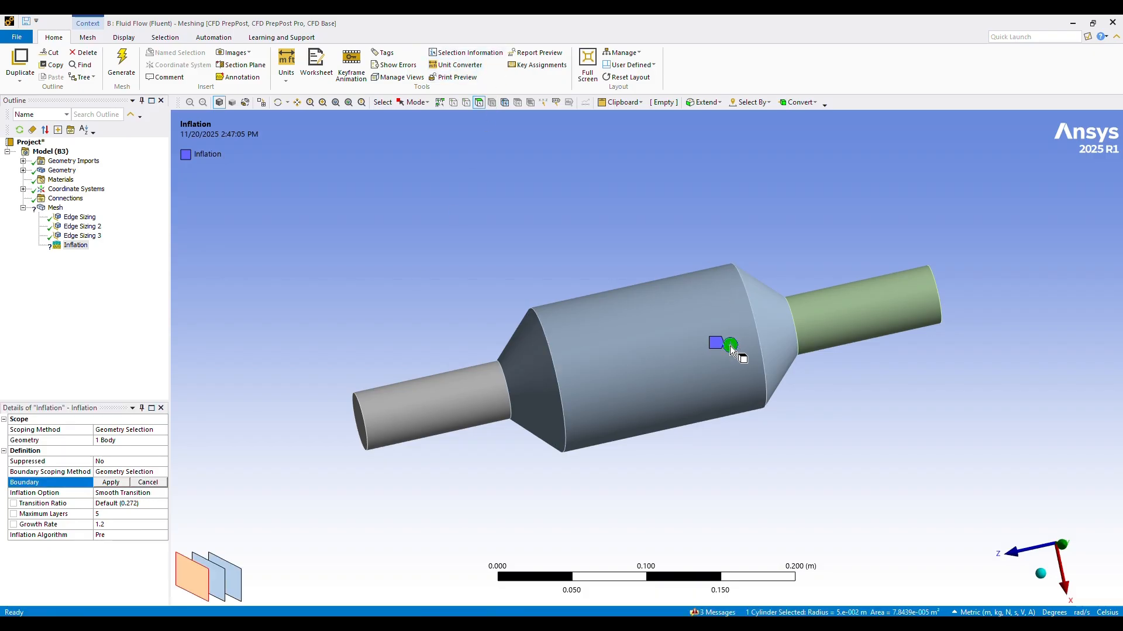
{"action": "left_click", "coordinate": [111, 483]}
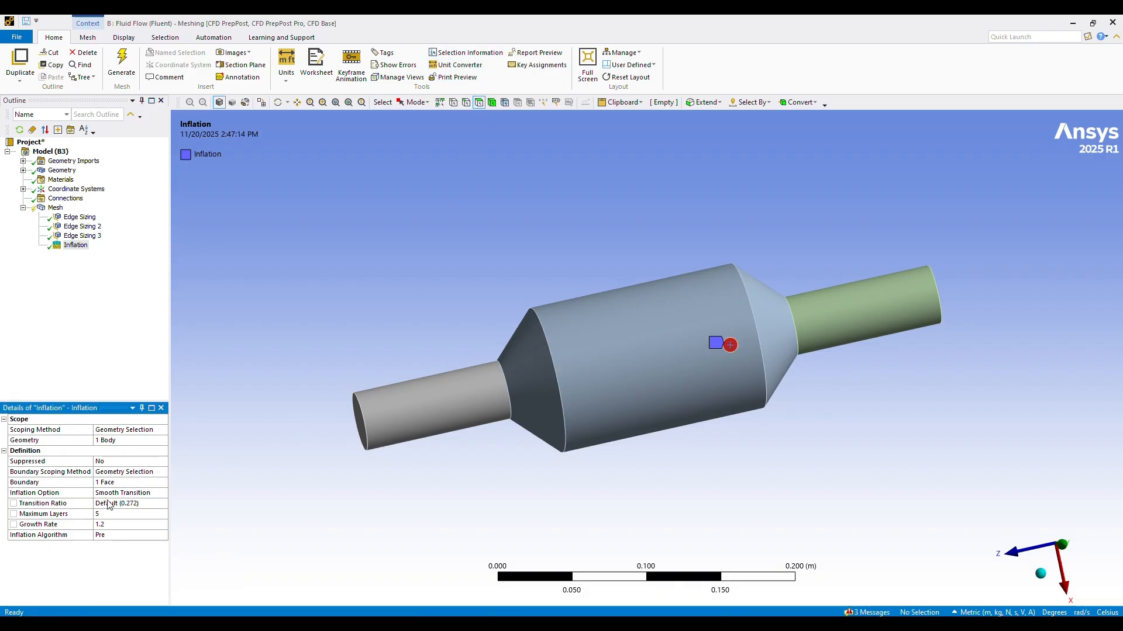
Step: Switch the sensor inflation's option to First Layer Thickness and set the first layer height to 120
{"action": "left_click", "coordinate": [125, 492]}
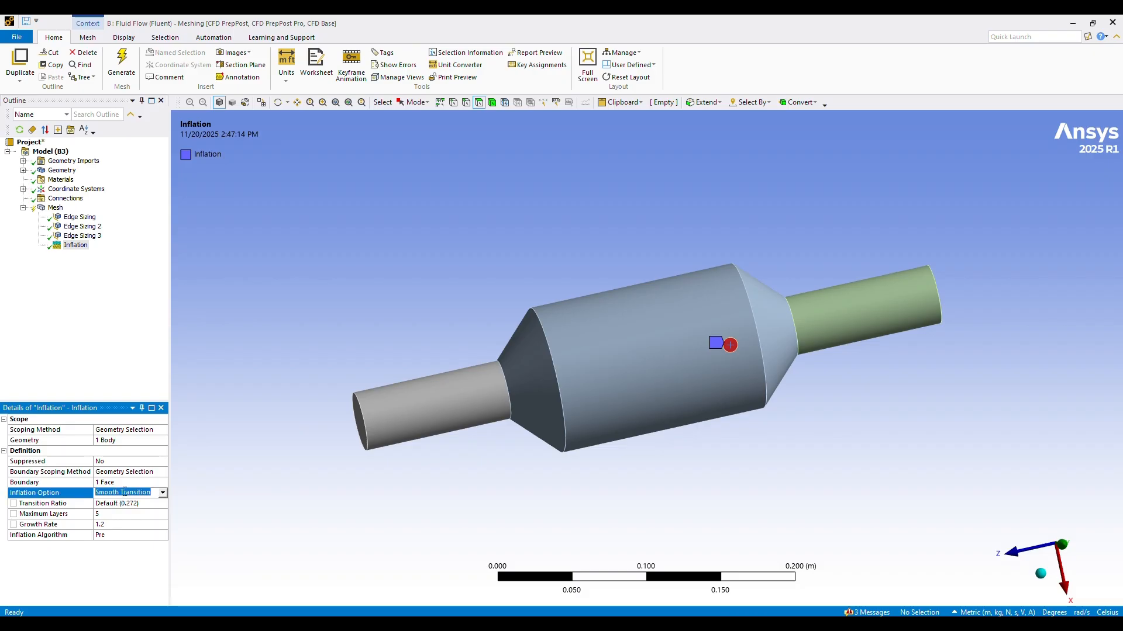
{"action": "left_click", "coordinate": [162, 495]}
{"action": "left_click", "coordinate": [112, 513]}
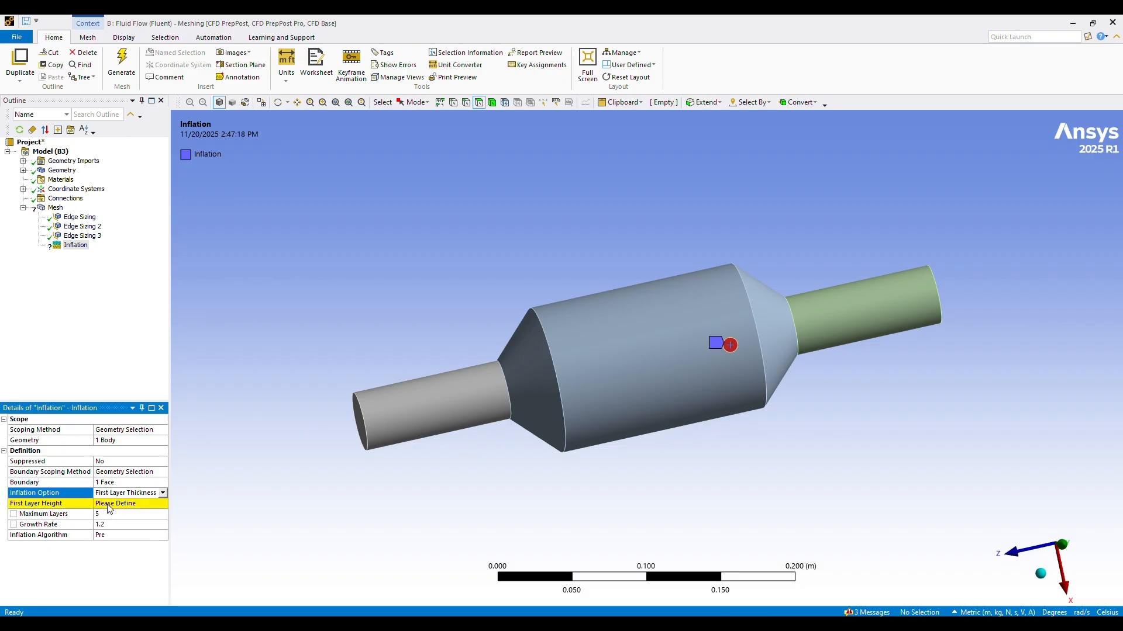
{"action": "left_click", "coordinate": [108, 504]}
{"action": "type", "text": "120"}
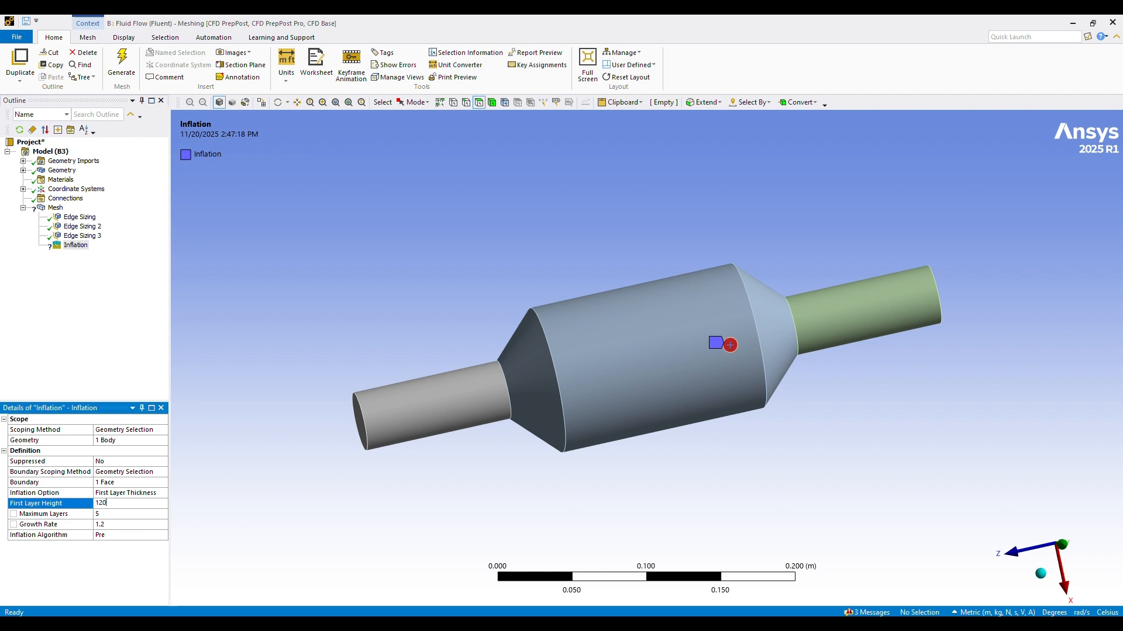
Step: Try to update system B's mesh with the sensor inflation included
{"action": "left_click", "coordinate": [60, 211]}
{"action": "right_click", "coordinate": [60, 211]}
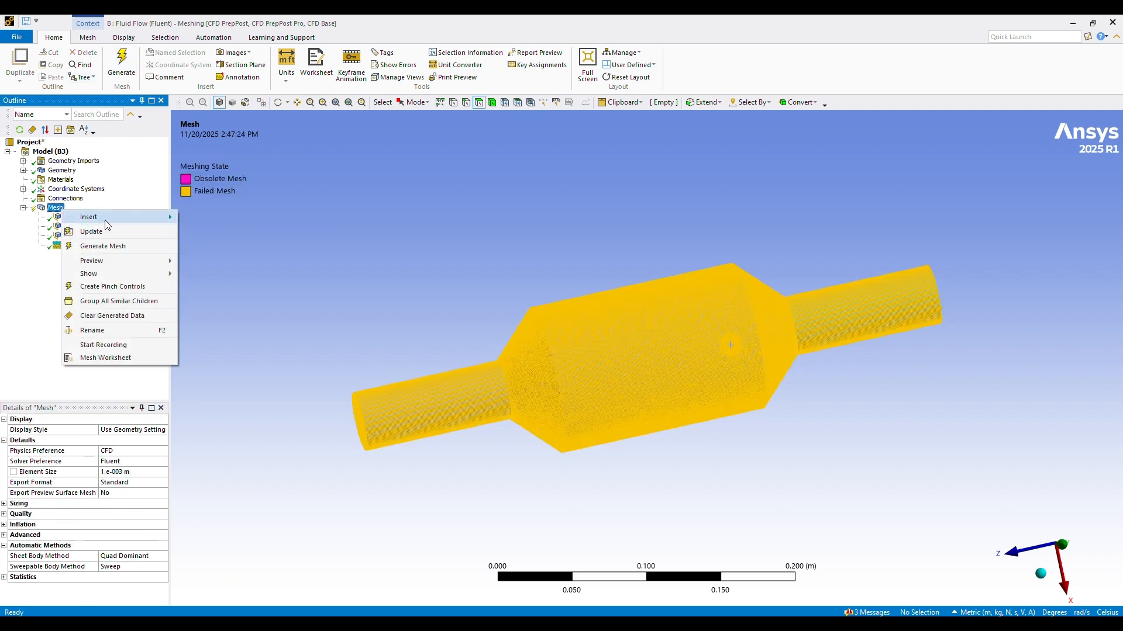
{"action": "left_click", "coordinate": [97, 232]}
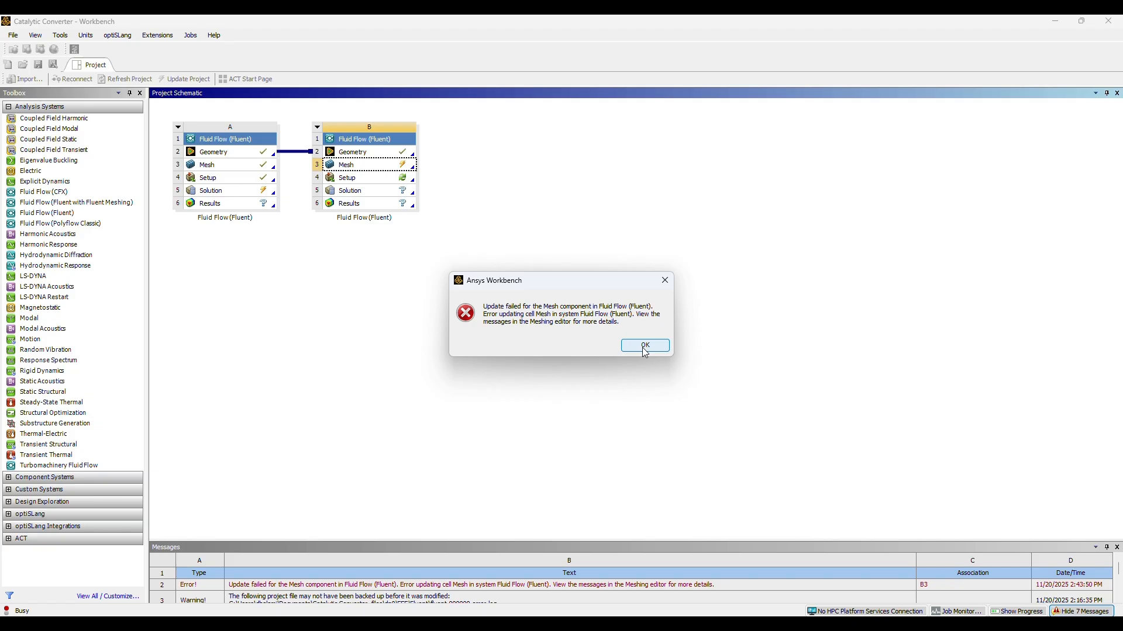
{"action": "left_click", "coordinate": [645, 346]}
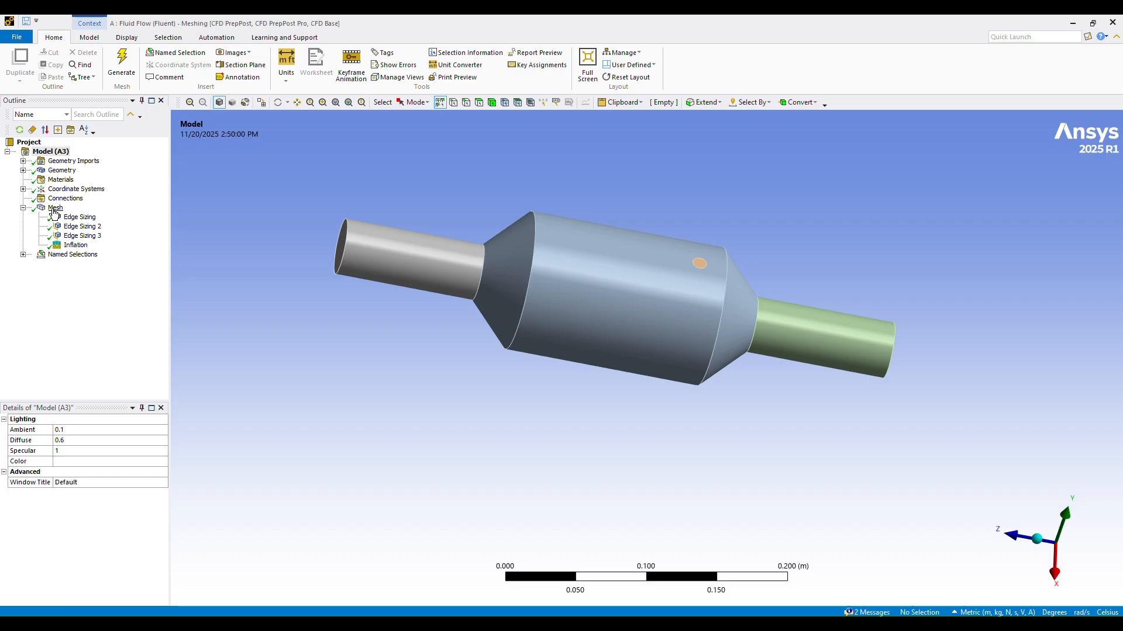
Step: Examine system A's generated mesh, checking the inlet pipe, the converter body and the refined area around the circular sensor
{"action": "left_click", "coordinate": [55, 209]}
{"action": "middle_click_drag", "start_coordinate": [649, 202], "coordinate": [598, 222]}
{"action": "scroll", "coordinate": [602, 230], "scroll_direction": "up", "scroll_amount": 2}
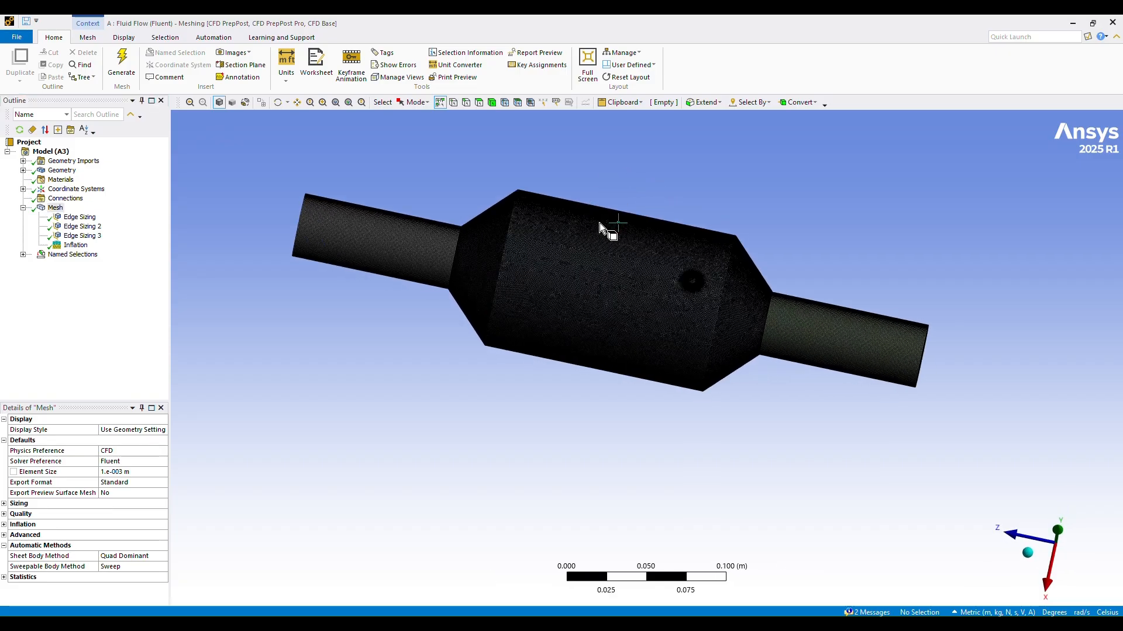
{"action": "scroll", "coordinate": [587, 321], "scroll_direction": "up", "scroll_amount": 2}
{"action": "scroll", "coordinate": [326, 258], "scroll_direction": "up", "scroll_amount": 2}
{"action": "middle_click_drag", "start_coordinate": [291, 286], "coordinate": [313, 262]}
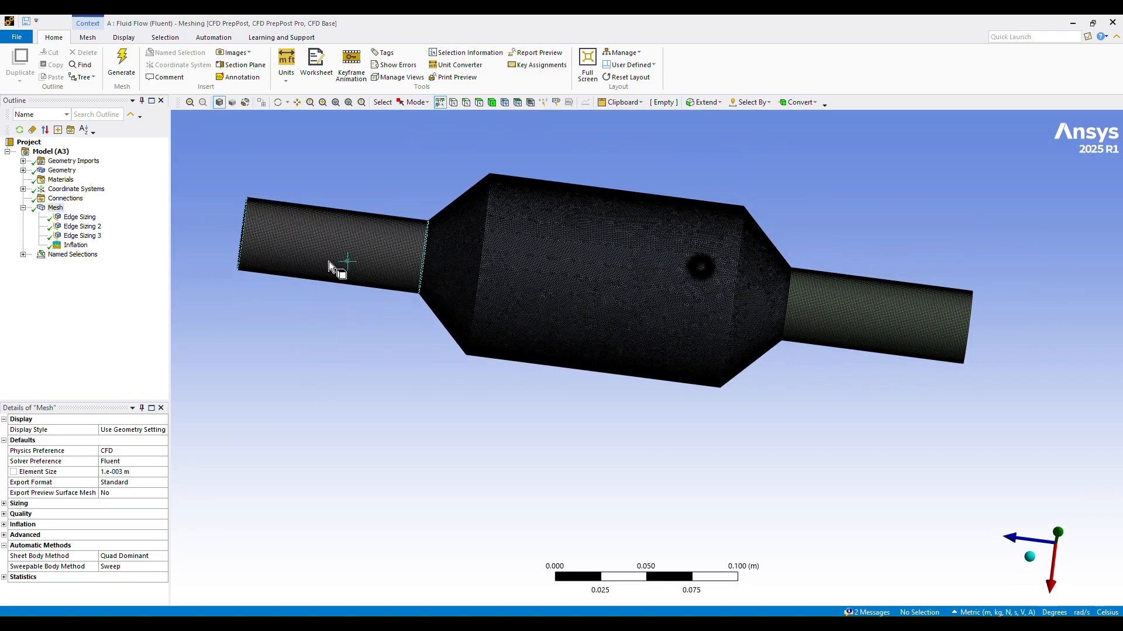
{"action": "scroll", "coordinate": [594, 286], "scroll_direction": "up", "scroll_amount": 1}
{"action": "scroll", "coordinate": [716, 239], "scroll_direction": "up", "scroll_amount": 1}
{"action": "scroll", "coordinate": [720, 202], "scroll_direction": "up", "scroll_amount": 1}
{"action": "mouse_move", "coordinate": [720, 199]}
{"action": "middle_mouse_down"}
{"action": "mouse_move", "coordinate": [673, 383]}
{"action": "mouse_move", "coordinate": [659, 392]}
{"action": "middle_mouse_up"}
{"action": "scroll", "coordinate": [660, 395], "scroll_direction": "up", "scroll_amount": 3}
{"action": "scroll", "coordinate": [657, 394], "scroll_direction": "up", "scroll_amount": 2}
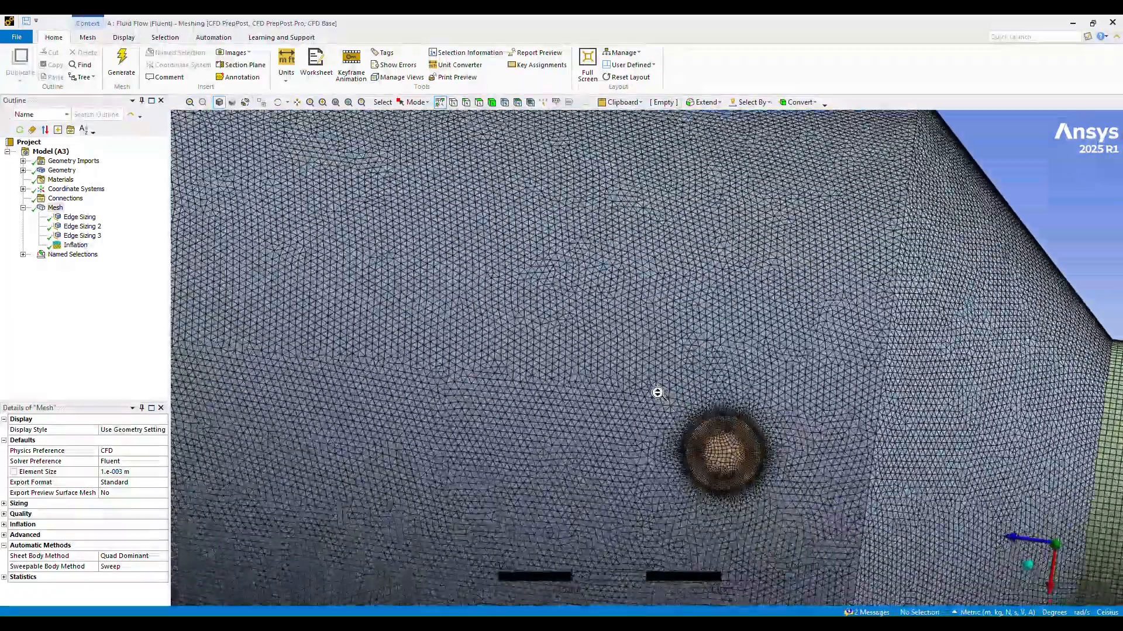
{"action": "middle_click_drag", "start_coordinate": [740, 434], "coordinate": [807, 491]}
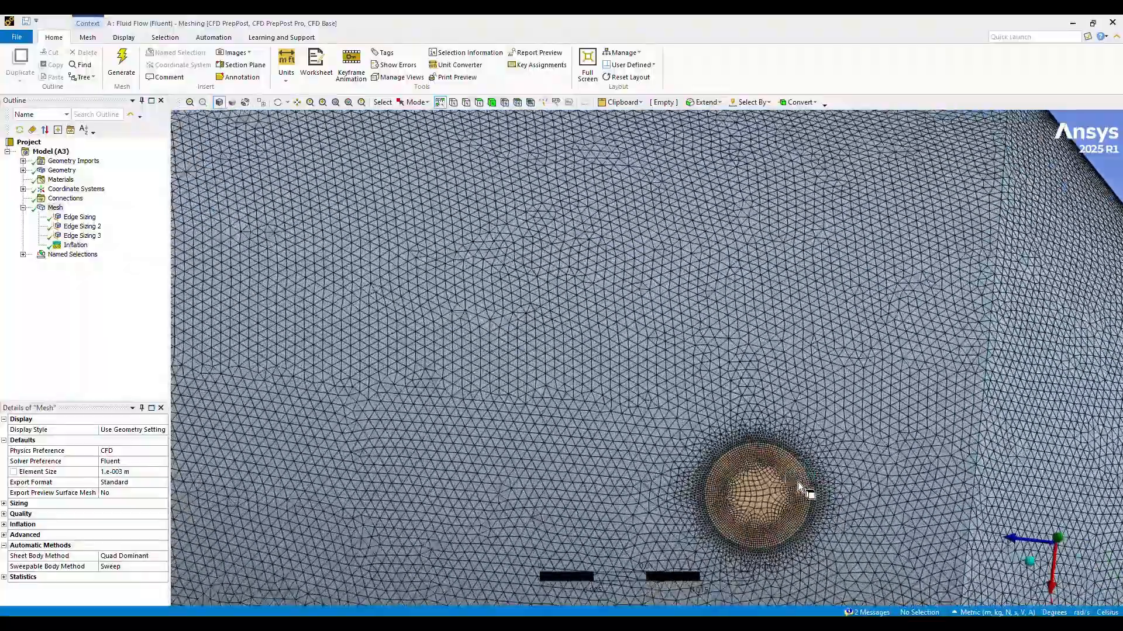
{"action": "middle_click_drag", "start_coordinate": [880, 531], "coordinate": [857, 476]}
{"action": "scroll", "coordinate": [859, 476], "scroll_direction": "down", "scroll_amount": 10}
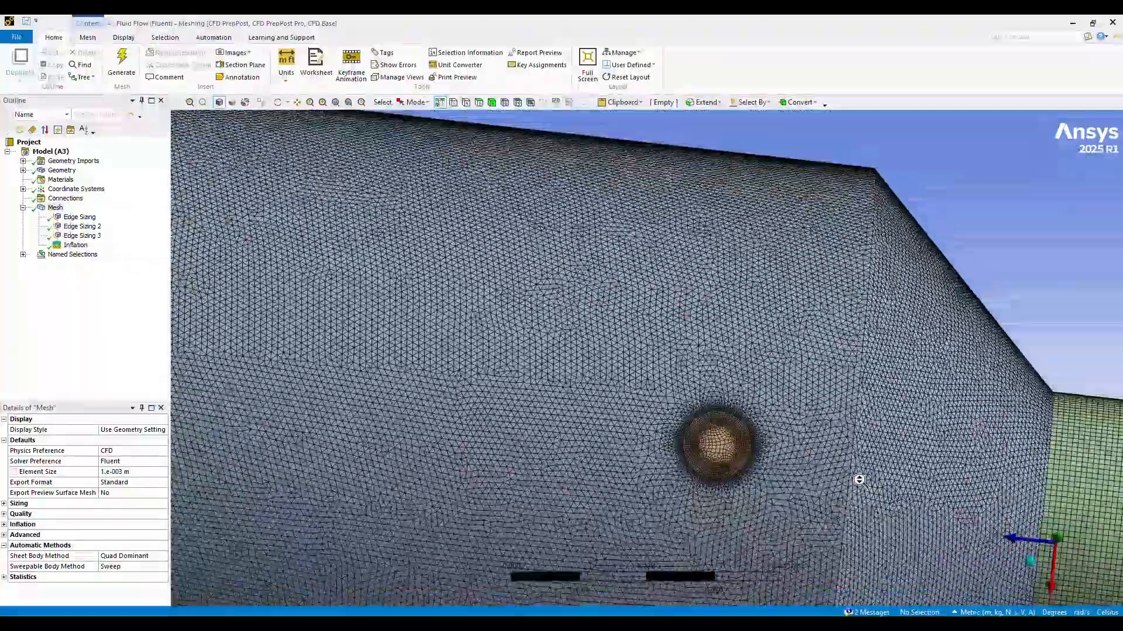
{"action": "scroll", "coordinate": [860, 474], "scroll_direction": "down", "scroll_amount": 3}
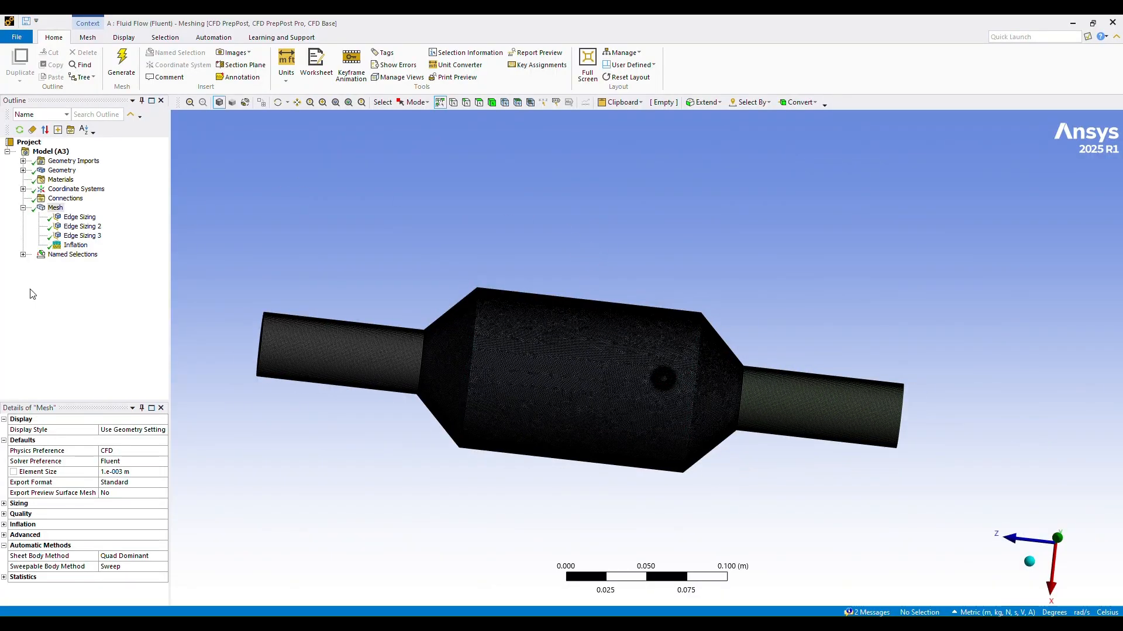
Step: Review system A's named selections, checking where Inlet Section, Porous cylinder, Outlet Section, Inlet, Outlet 1 and Outket 2 lie on the geometry
{"action": "left_click", "coordinate": [24, 255]}
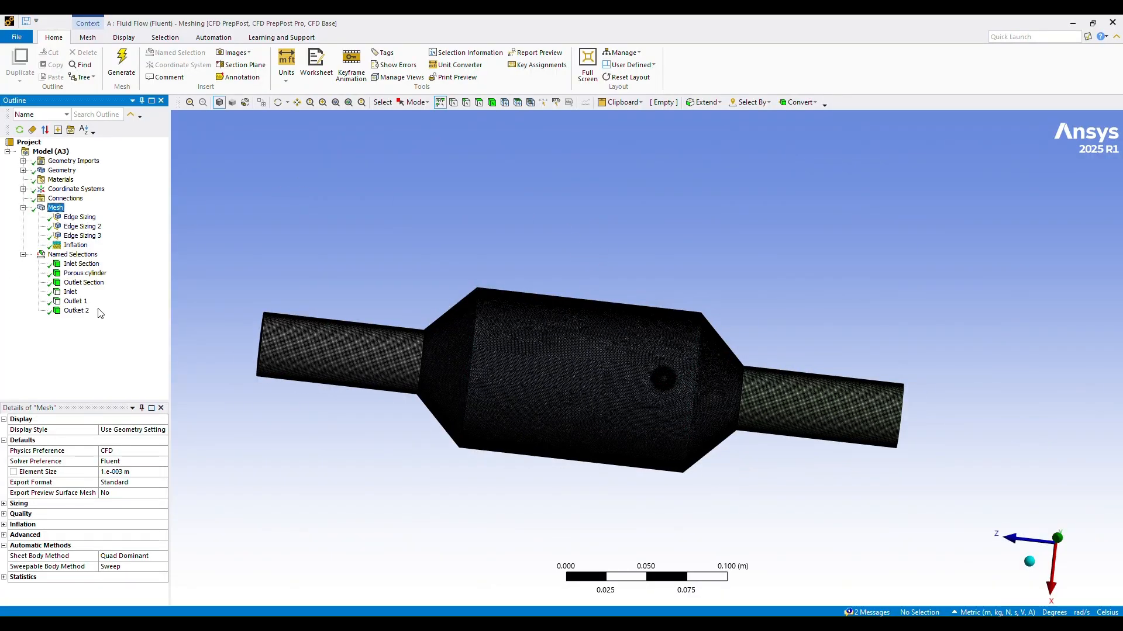
{"action": "left_click", "coordinate": [61, 257]}
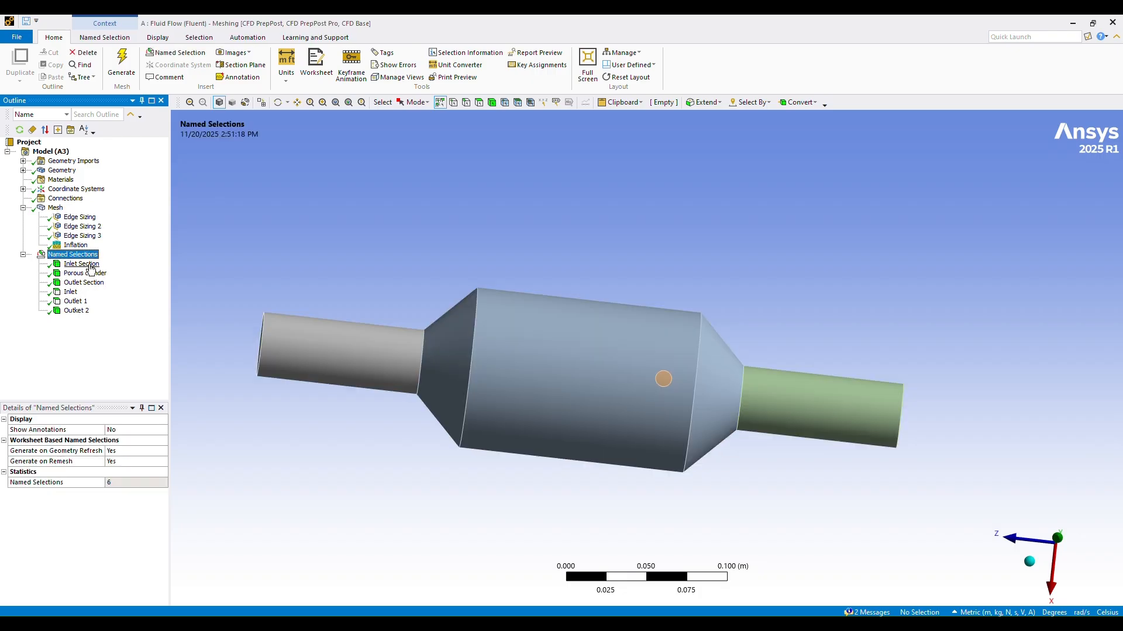
{"action": "left_click", "coordinate": [82, 264]}
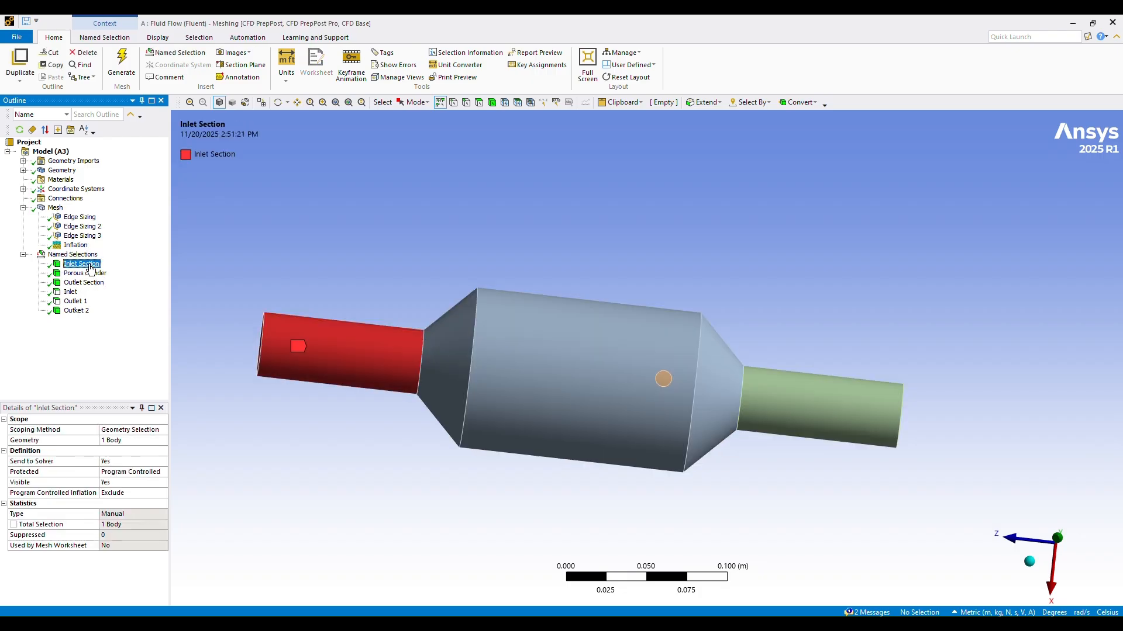
{"action": "left_click", "coordinate": [70, 274]}
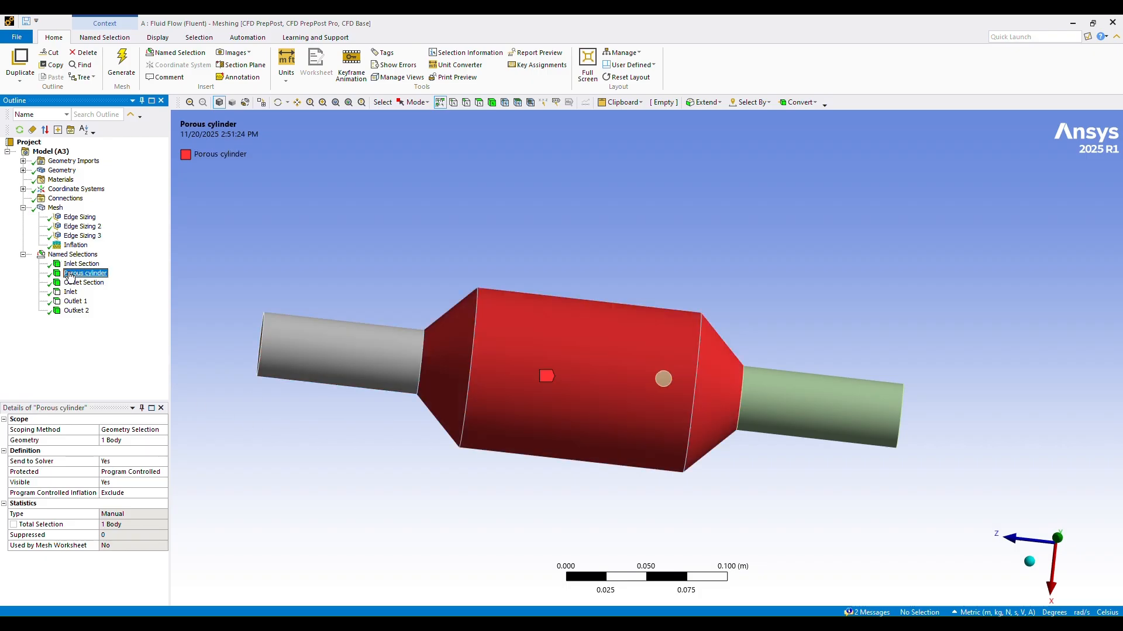
{"action": "left_click", "coordinate": [75, 284]}
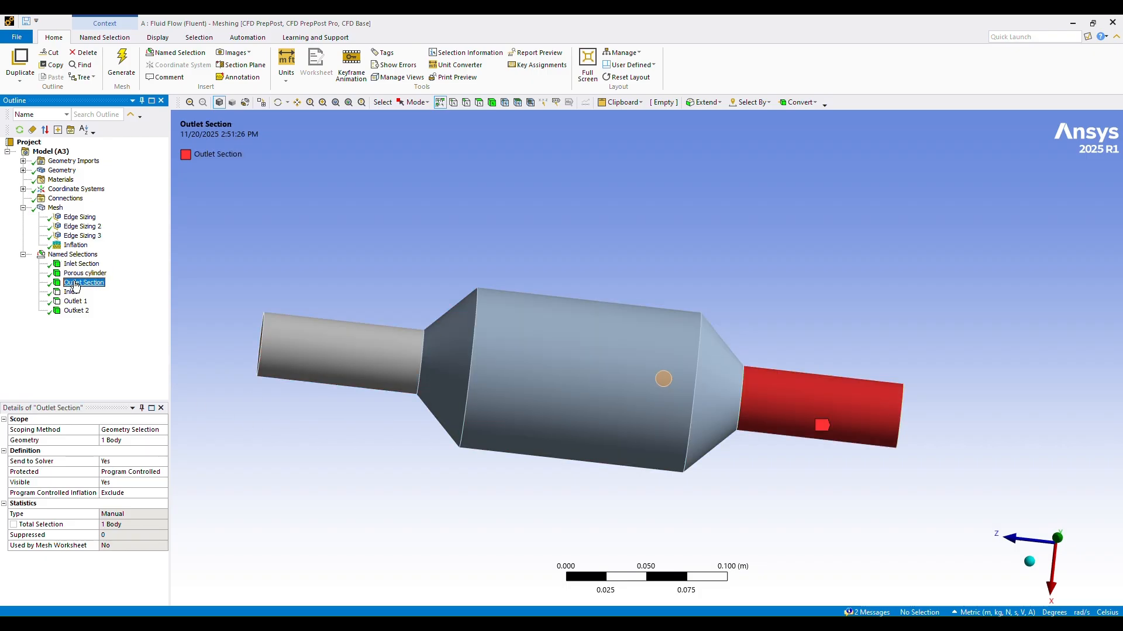
{"action": "left_click", "coordinate": [70, 292]}
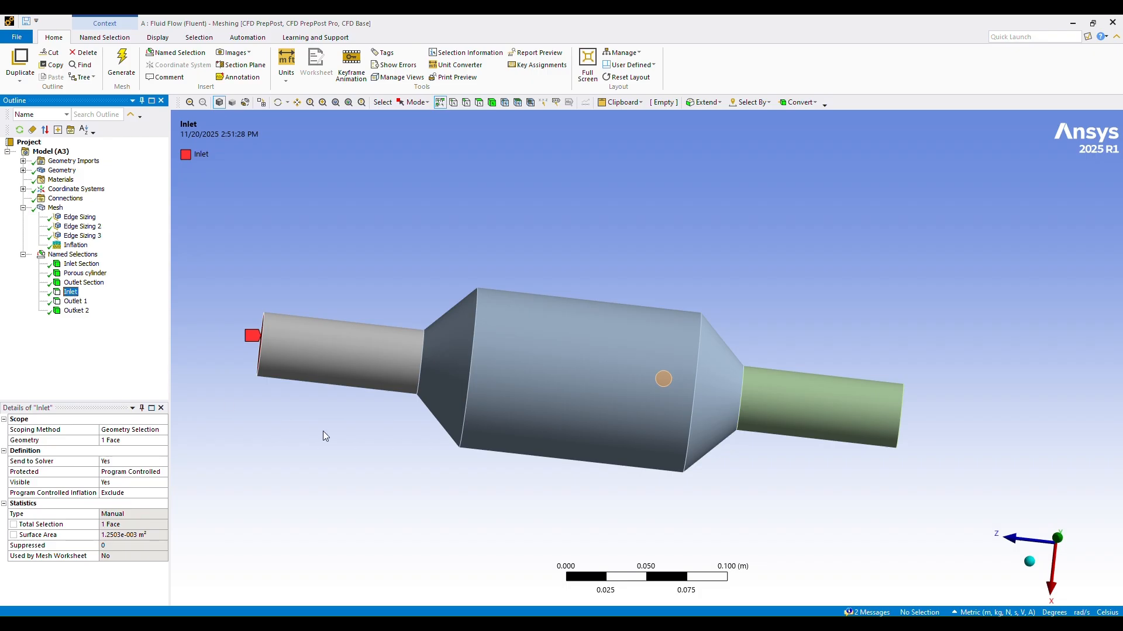
{"action": "middle_click_drag", "start_coordinate": [325, 436], "coordinate": [395, 442]}
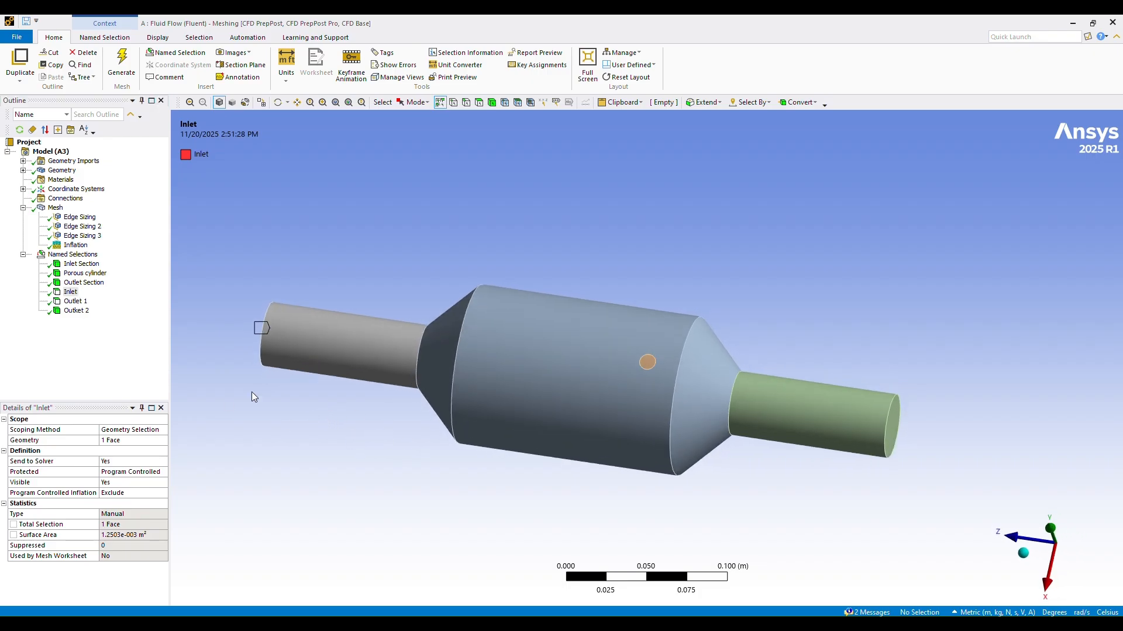
{"action": "left_click", "coordinate": [76, 302]}
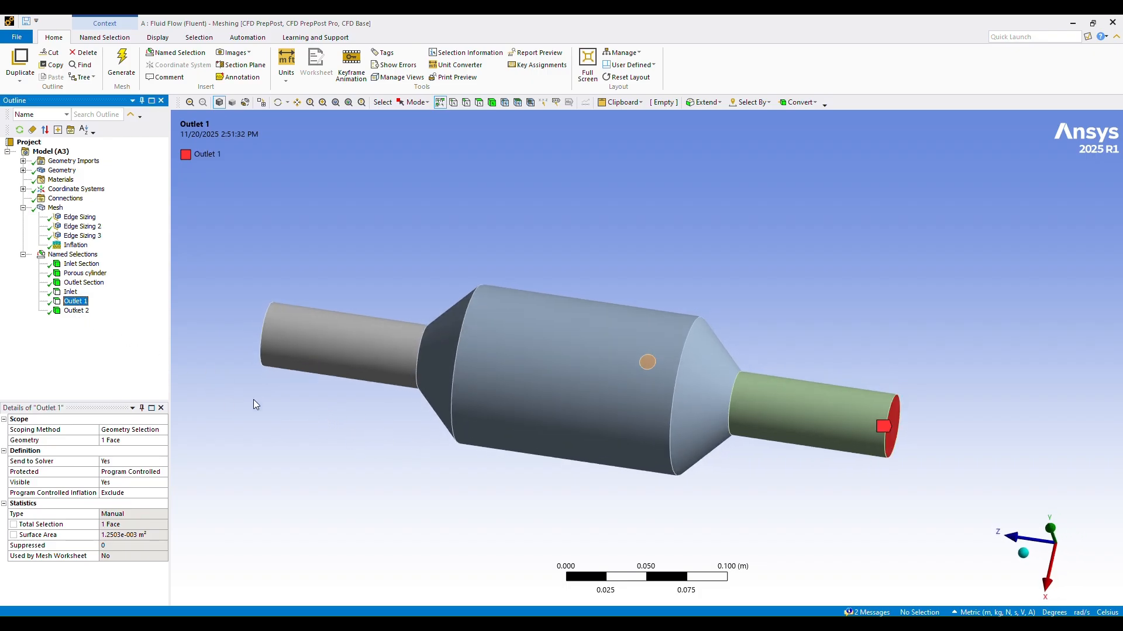
{"action": "middle_click_drag", "start_coordinate": [948, 485], "coordinate": [865, 482]}
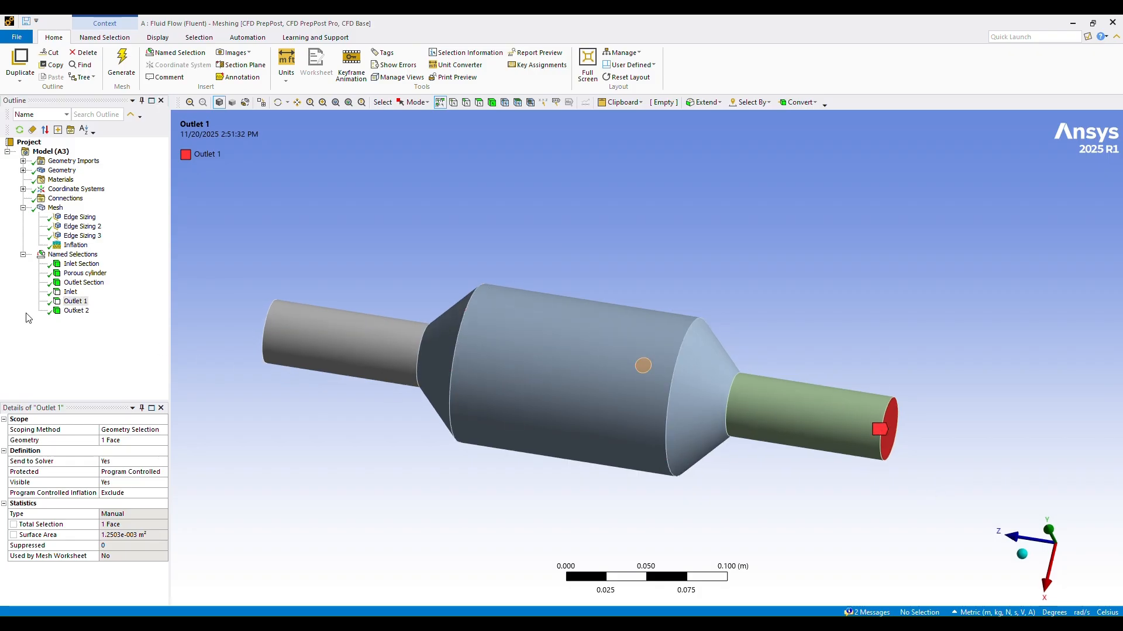
{"action": "left_click", "coordinate": [76, 313]}
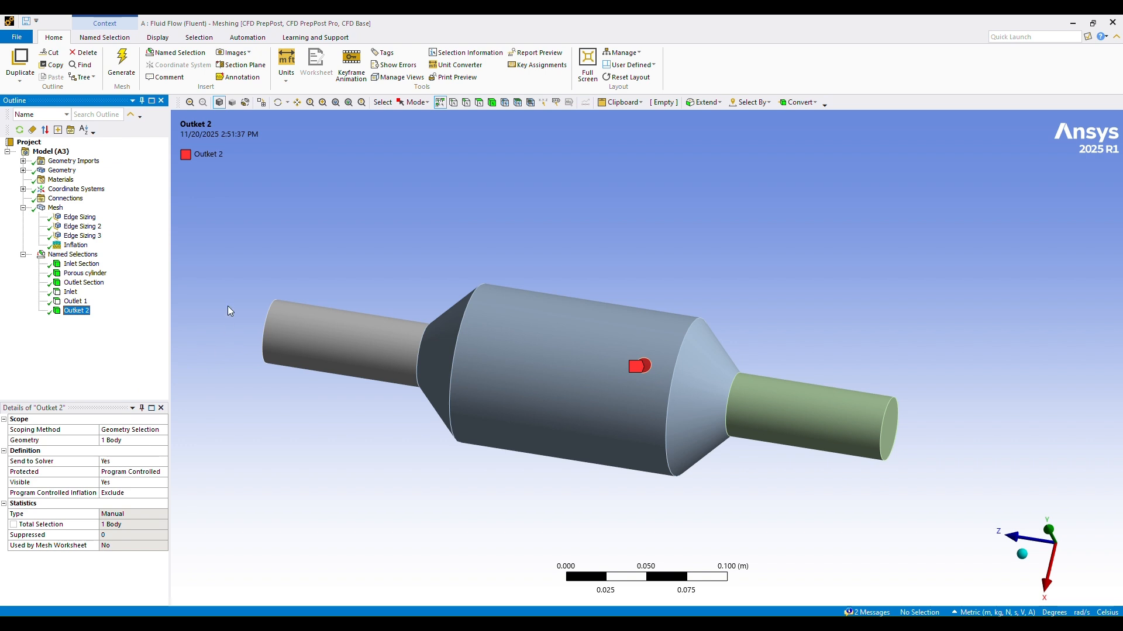
Step: Leave the meshing editor and start Fluent for system A's setup with Double Precision and 4 solver processes
{"action": "left_click", "coordinate": [19, 38]}
{"action": "left_click", "coordinate": [25, 111]}
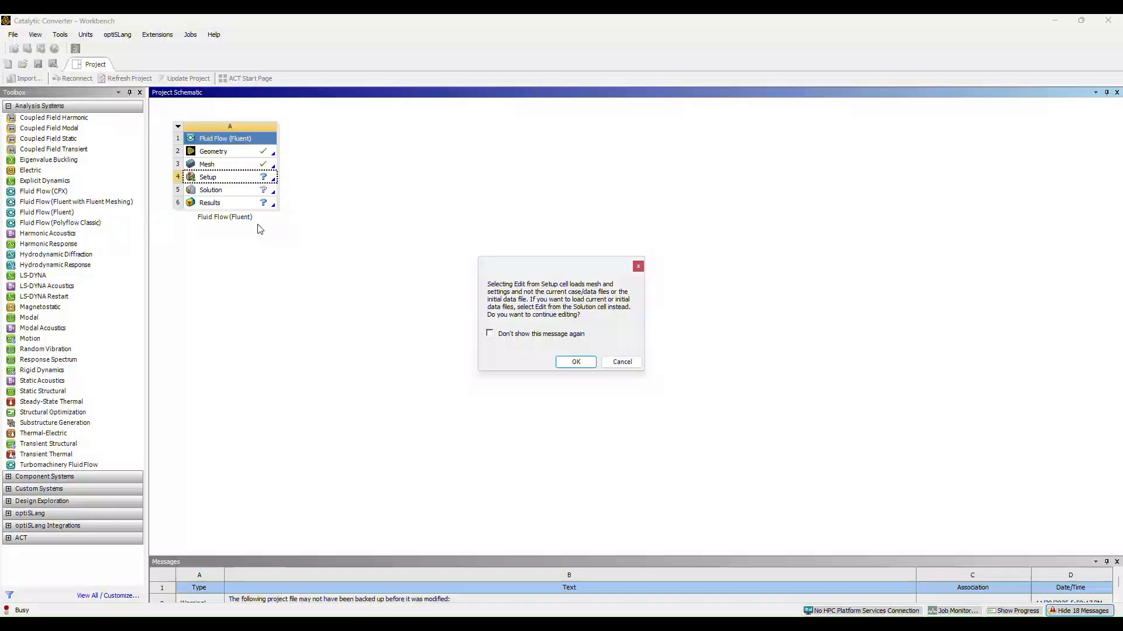
{"action": "left_click", "coordinate": [569, 363]}
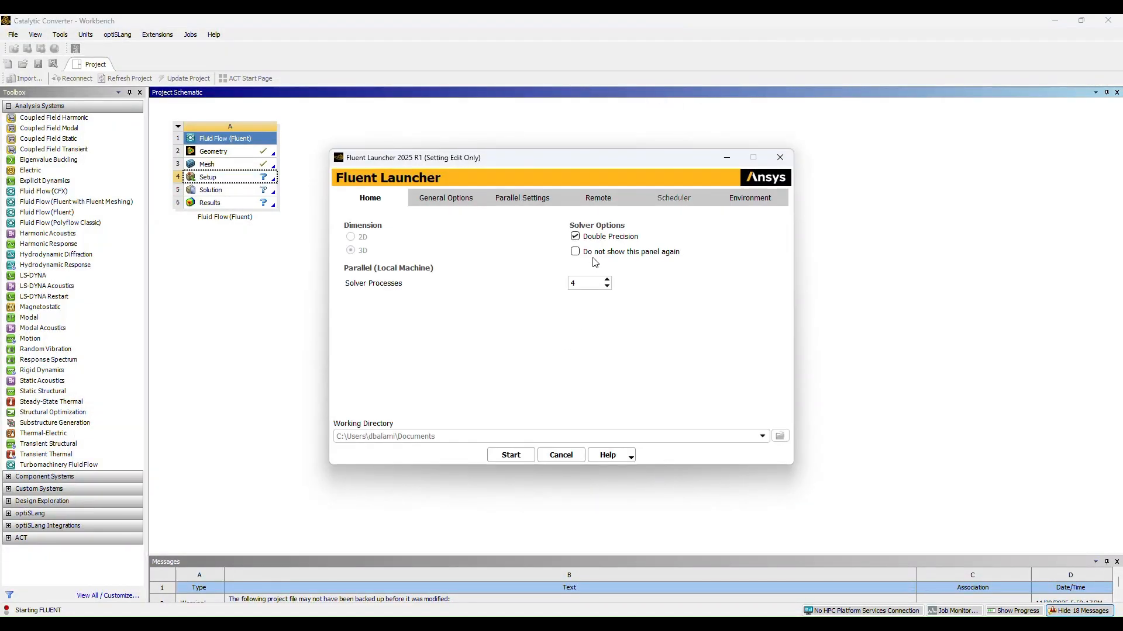
{"action": "left_click", "coordinate": [505, 455]}
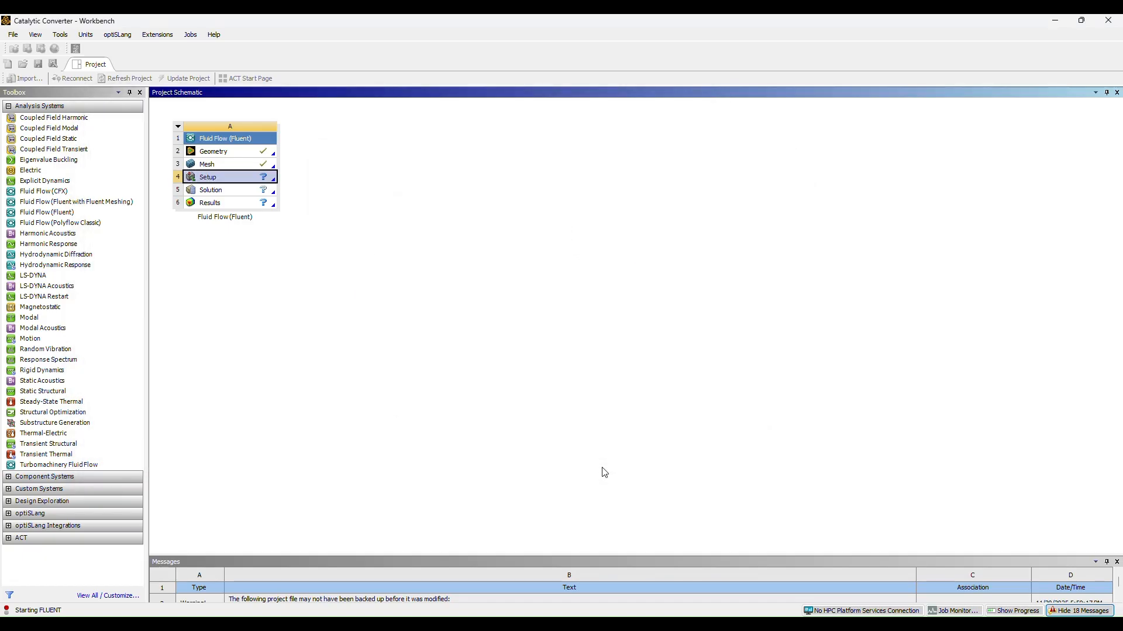
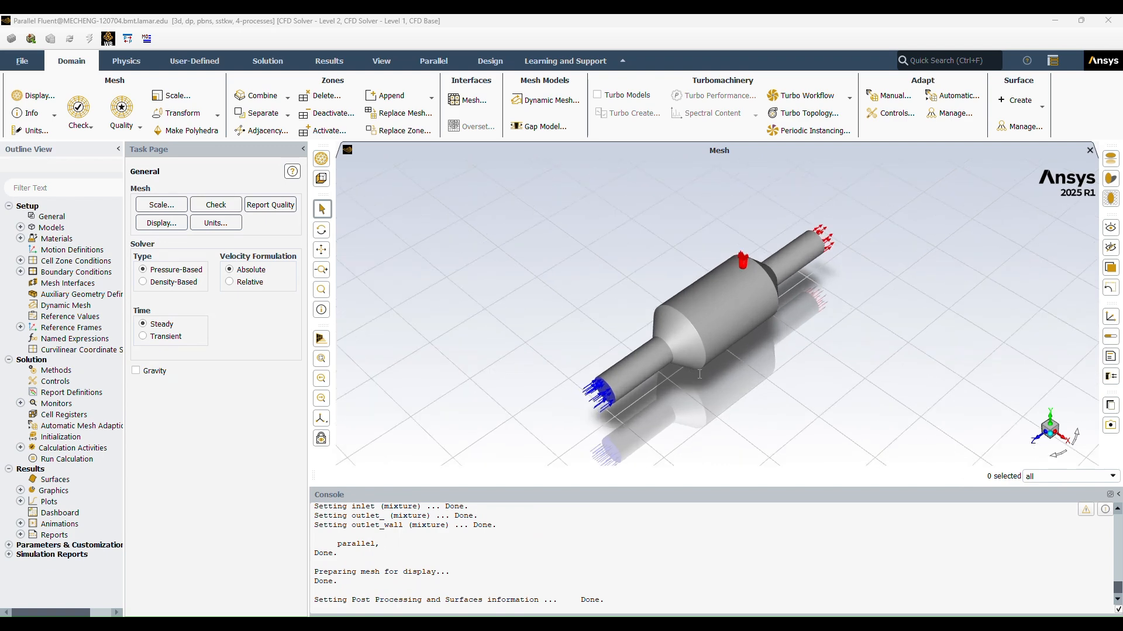
Step: Enable the Energy Equation in the solver's physical models
{"action": "scroll", "coordinate": [730, 365], "scroll_direction": "up", "scroll_amount": 2}
{"action": "scroll", "coordinate": [757, 354], "scroll_direction": "down", "scroll_amount": 1}
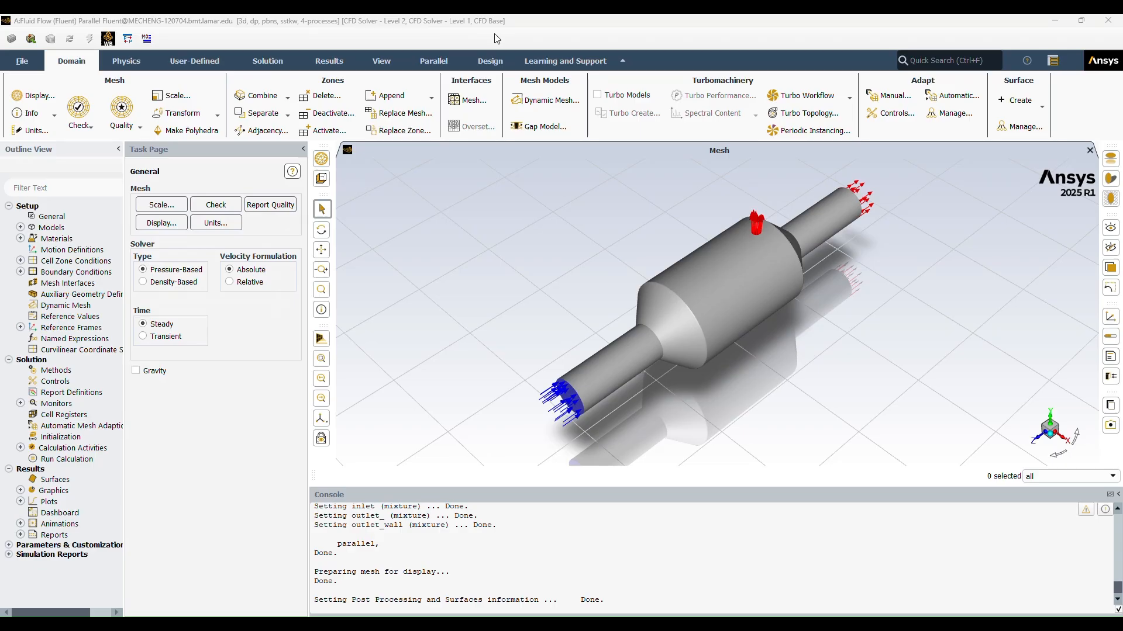
{"action": "left_click", "coordinate": [42, 228]}
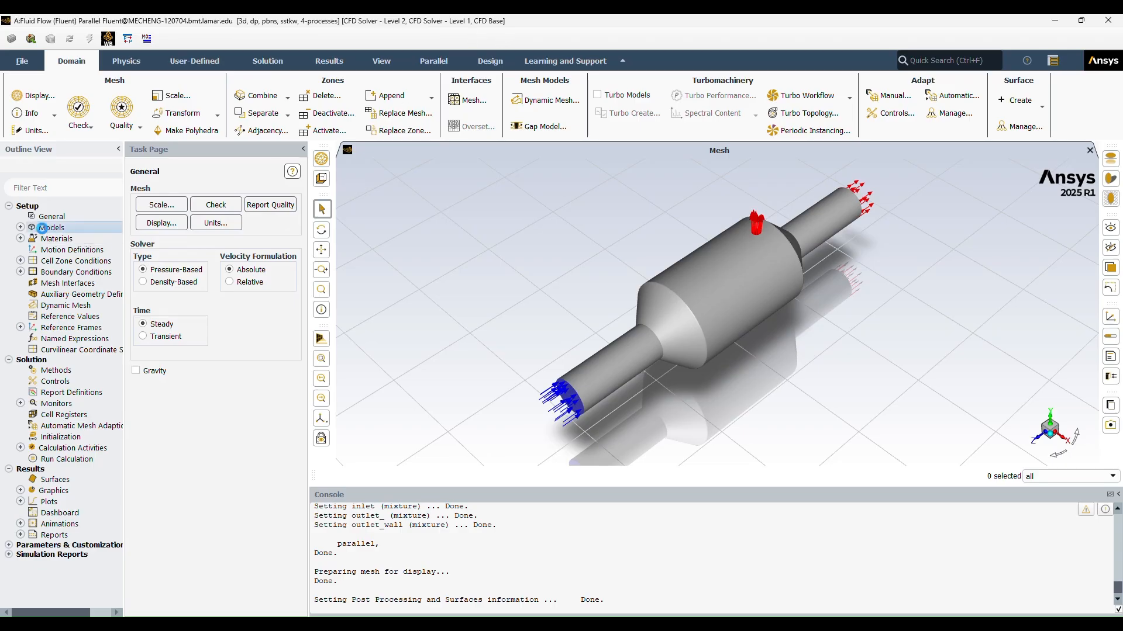
{"action": "double_click", "coordinate": [58, 229]}
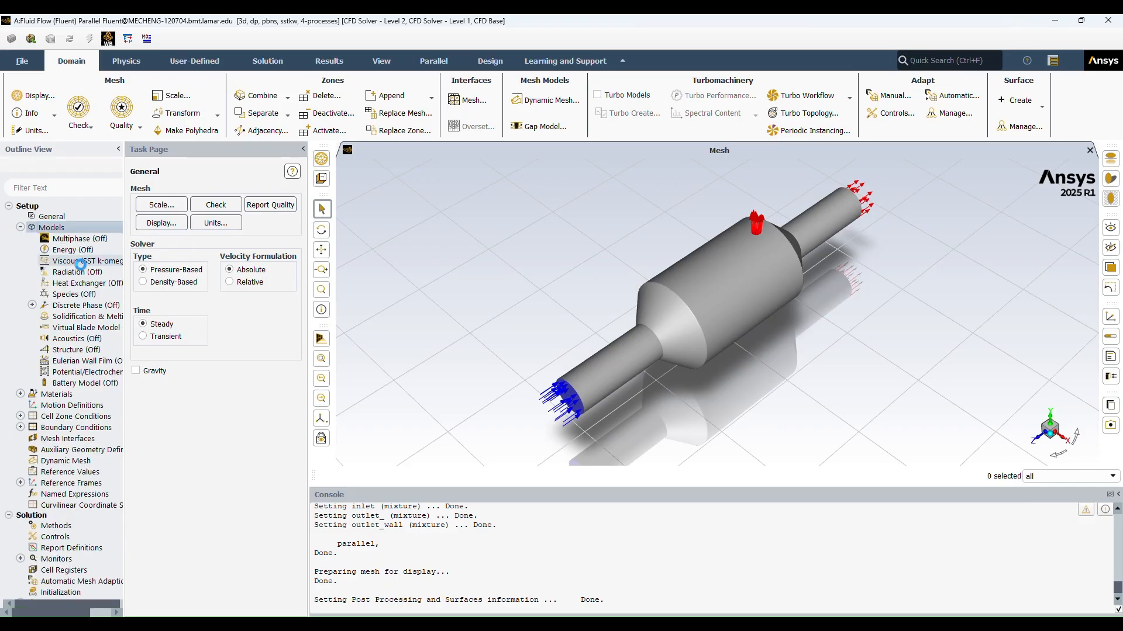
{"action": "double_click", "coordinate": [70, 250]}
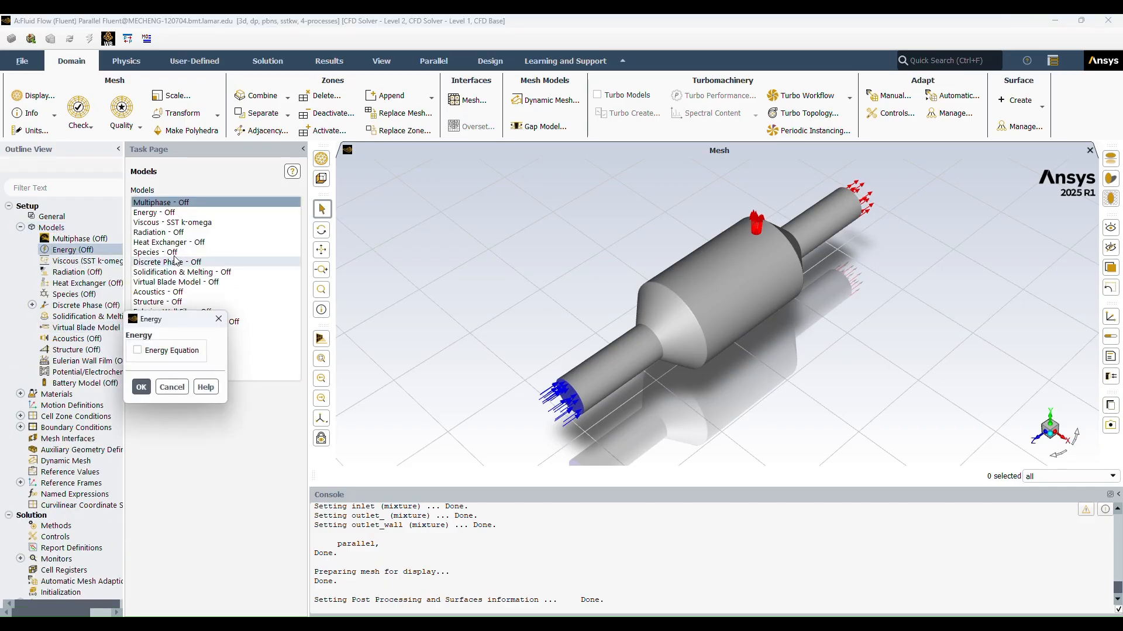
{"action": "left_click", "coordinate": [139, 352]}
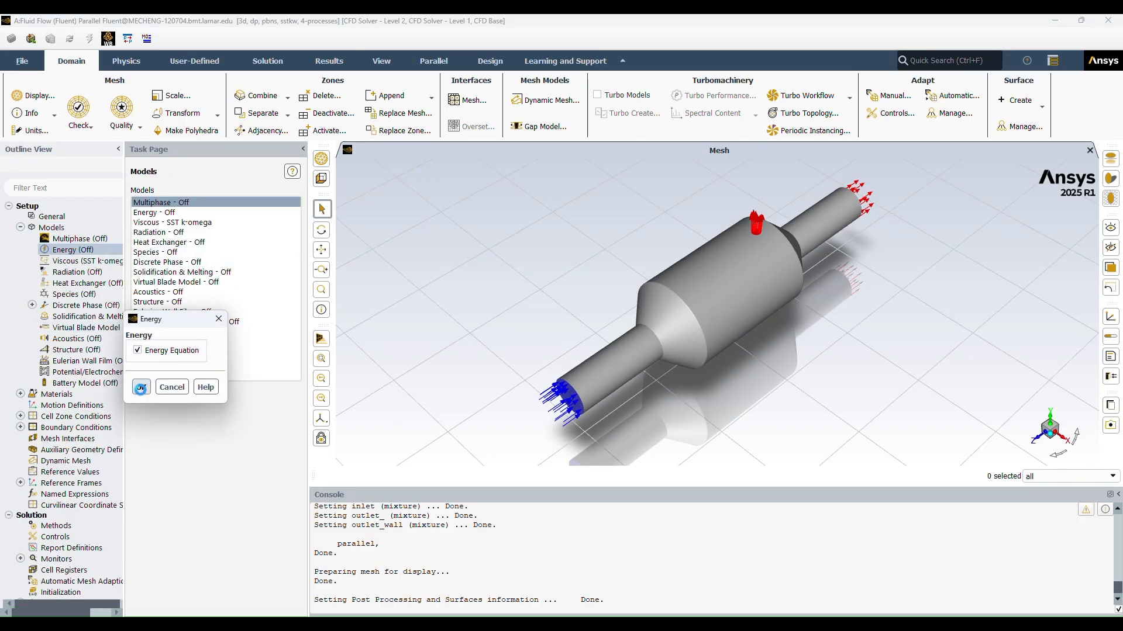
{"action": "left_click", "coordinate": [141, 387]}
Step: Confirm the viscous model as k-omega (2 eqn) SST with Production Limiter and correlation near-wall treatment
{"action": "double_click", "coordinate": [153, 222]}
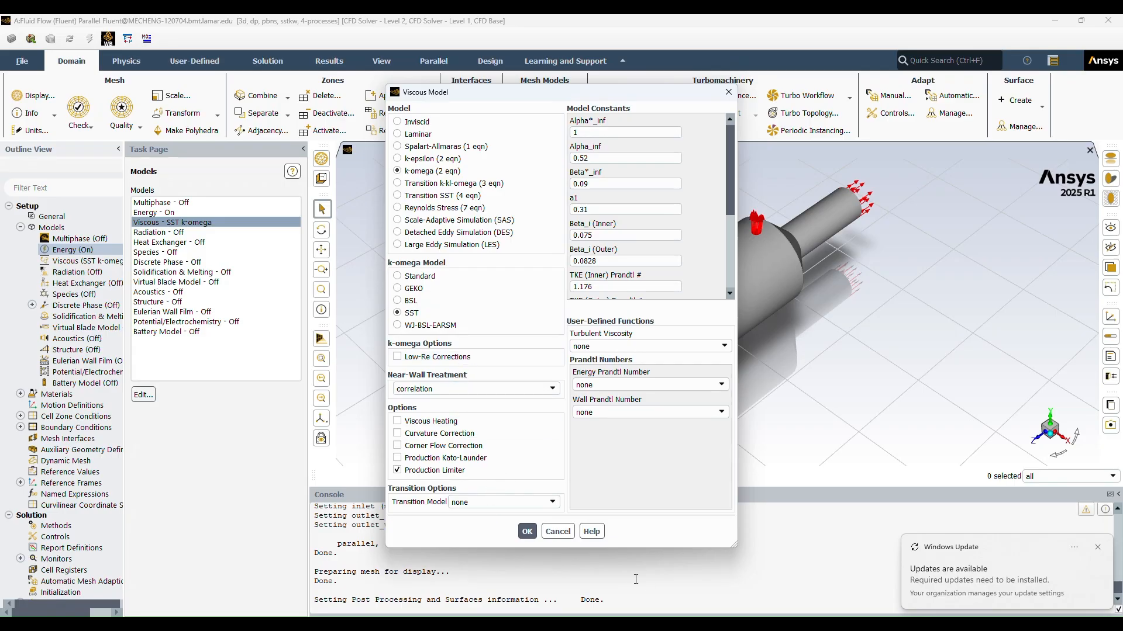
{"action": "left_click", "coordinate": [1098, 548]}
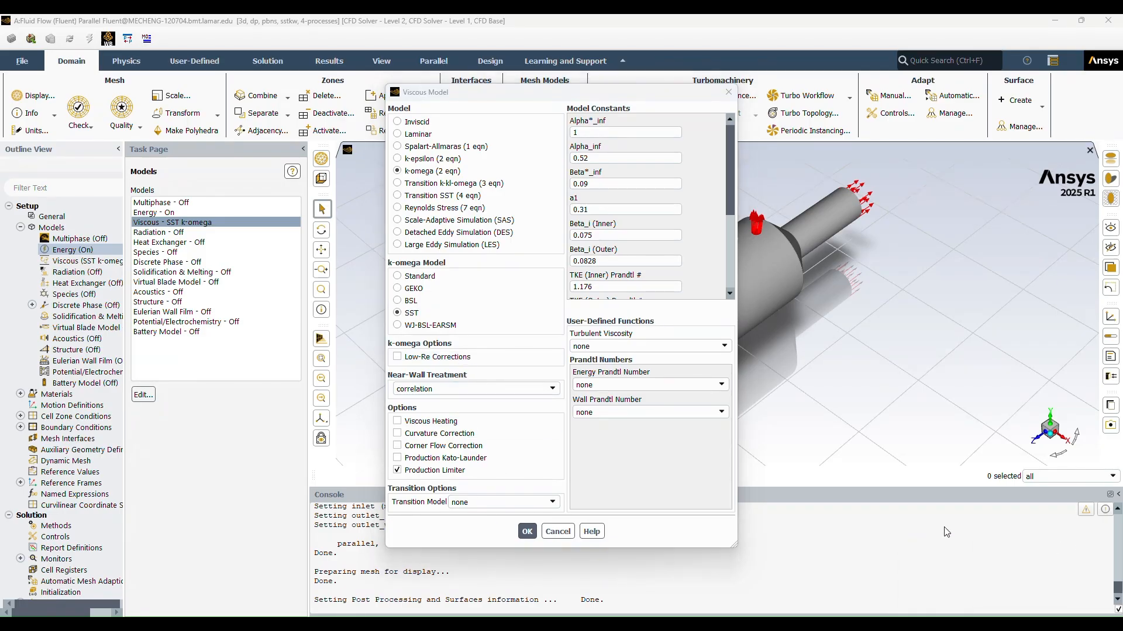
{"action": "left_click", "coordinate": [521, 532]}
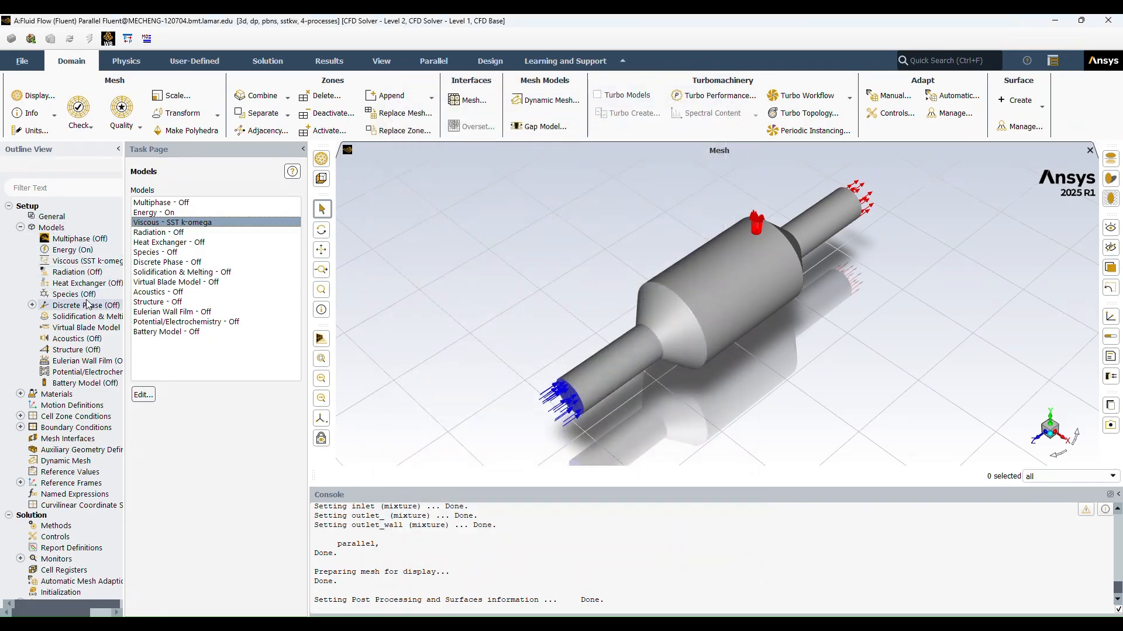
Step: Order the case materials by Chemical Formula and copy the fluid nitrogen (n2) from the Fluent database into the case
{"action": "double_click", "coordinate": [57, 394]}
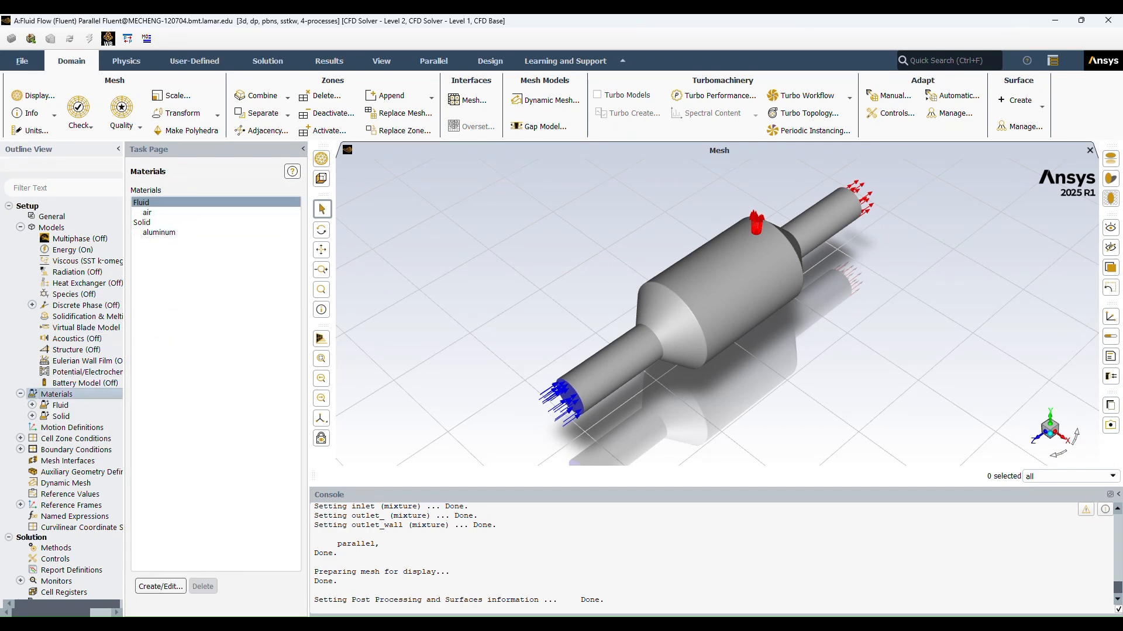
{"action": "left_click", "coordinate": [159, 587]}
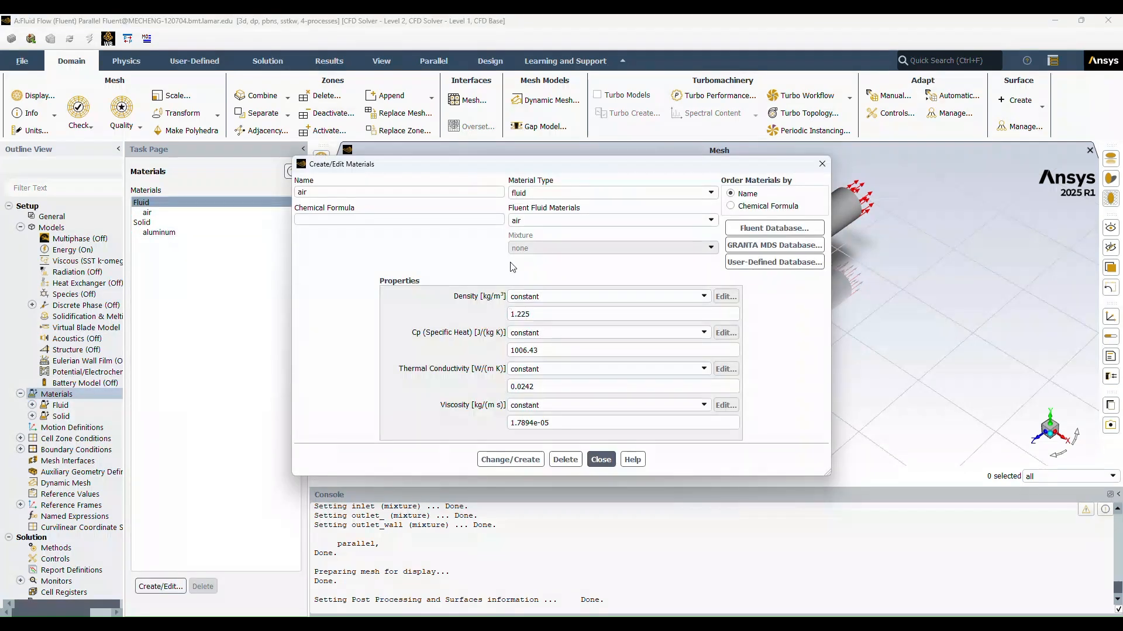
{"action": "left_click", "coordinate": [755, 206]}
{"action": "left_click", "coordinate": [774, 228]}
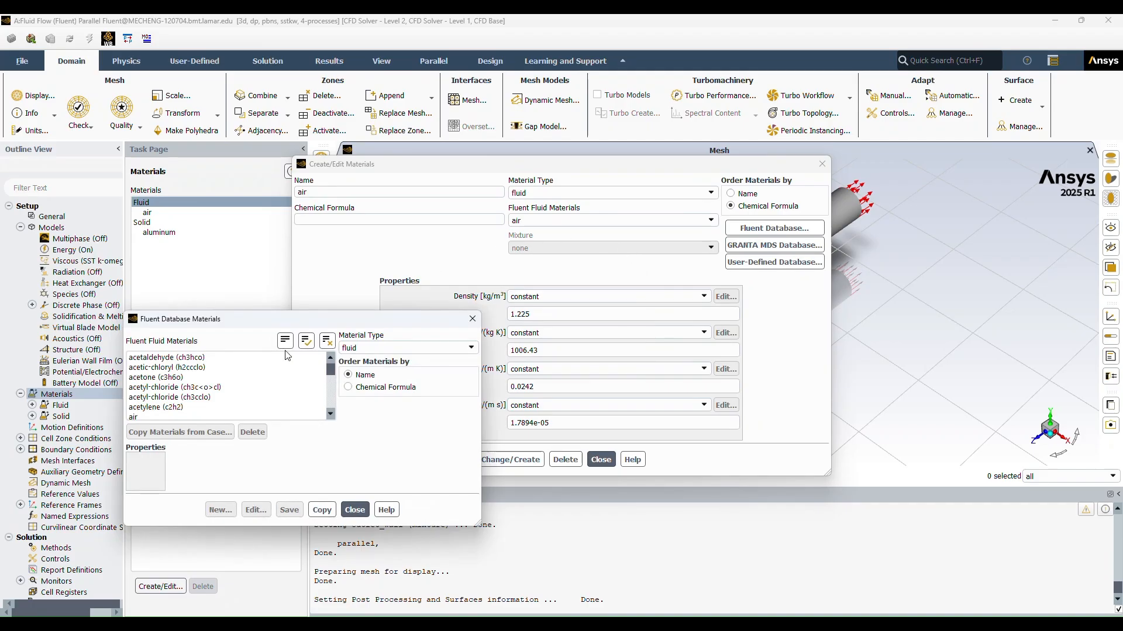
{"action": "scroll", "coordinate": [181, 383], "scroll_direction": "down", "scroll_amount": 20}
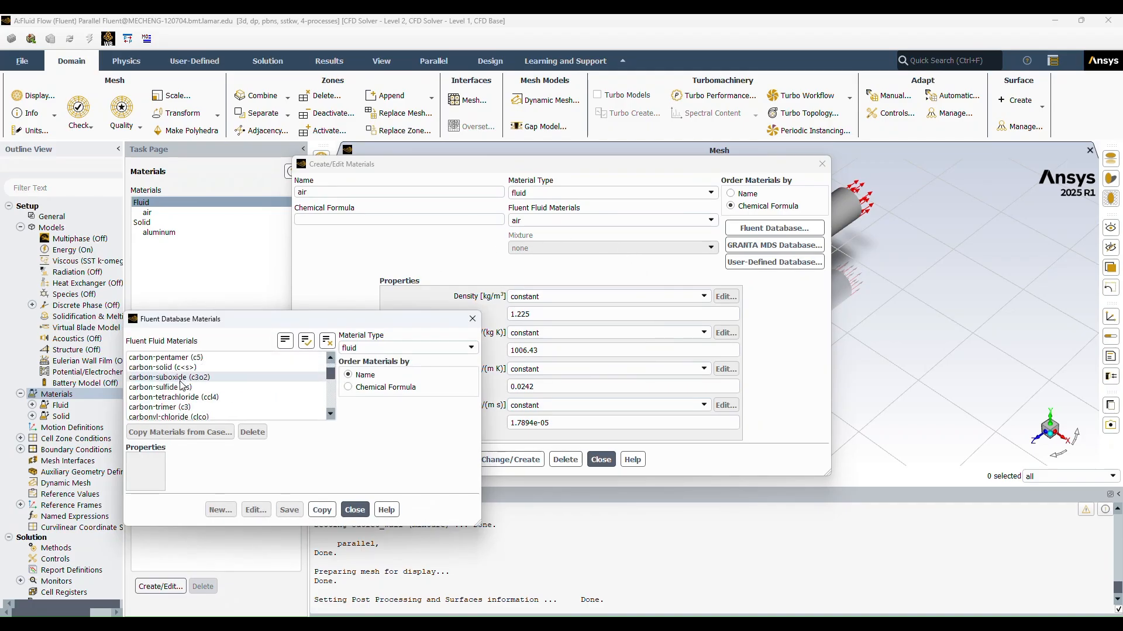
{"action": "scroll", "coordinate": [248, 378], "scroll_direction": "down", "scroll_amount": 20}
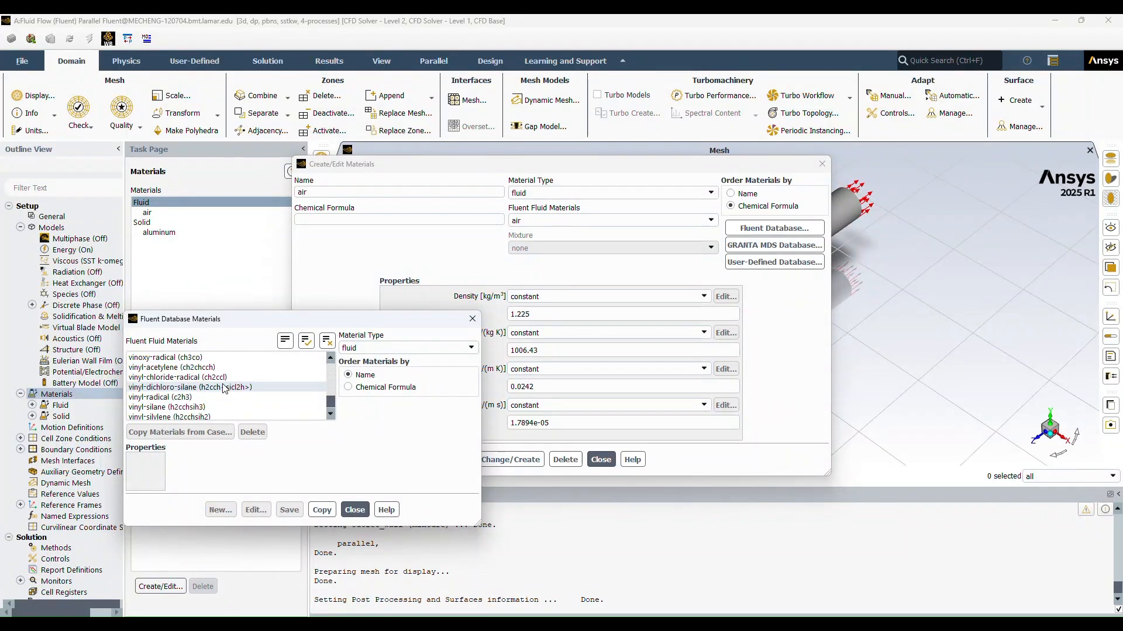
{"action": "scroll", "coordinate": [225, 388], "scroll_direction": "up", "scroll_amount": 15}
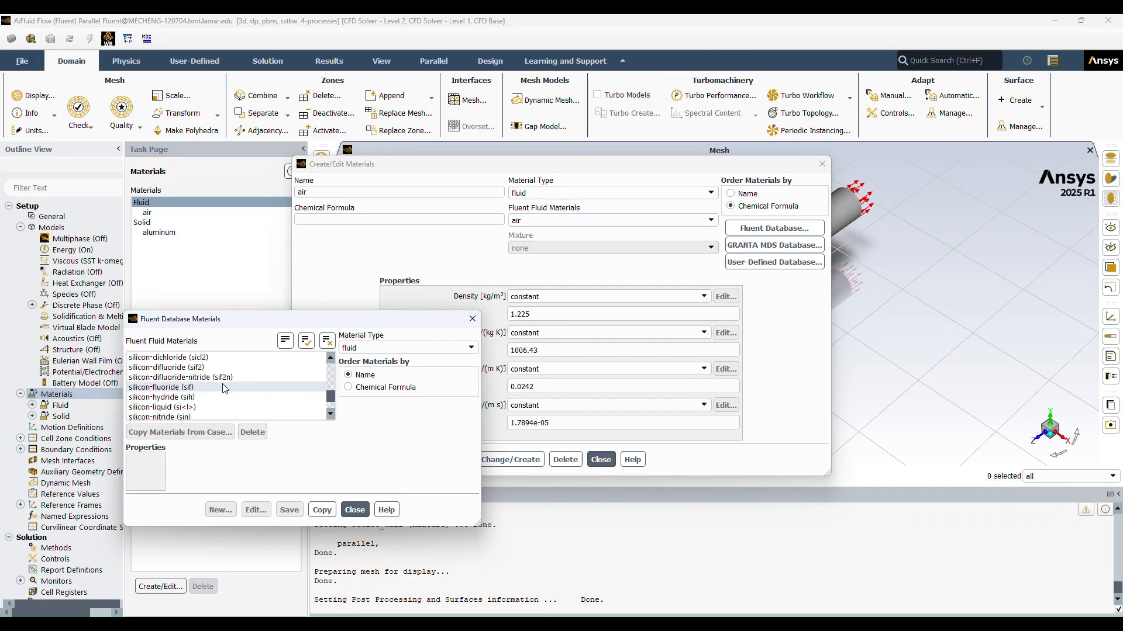
{"action": "scroll", "coordinate": [225, 388], "scroll_direction": "up", "scroll_amount": 10}
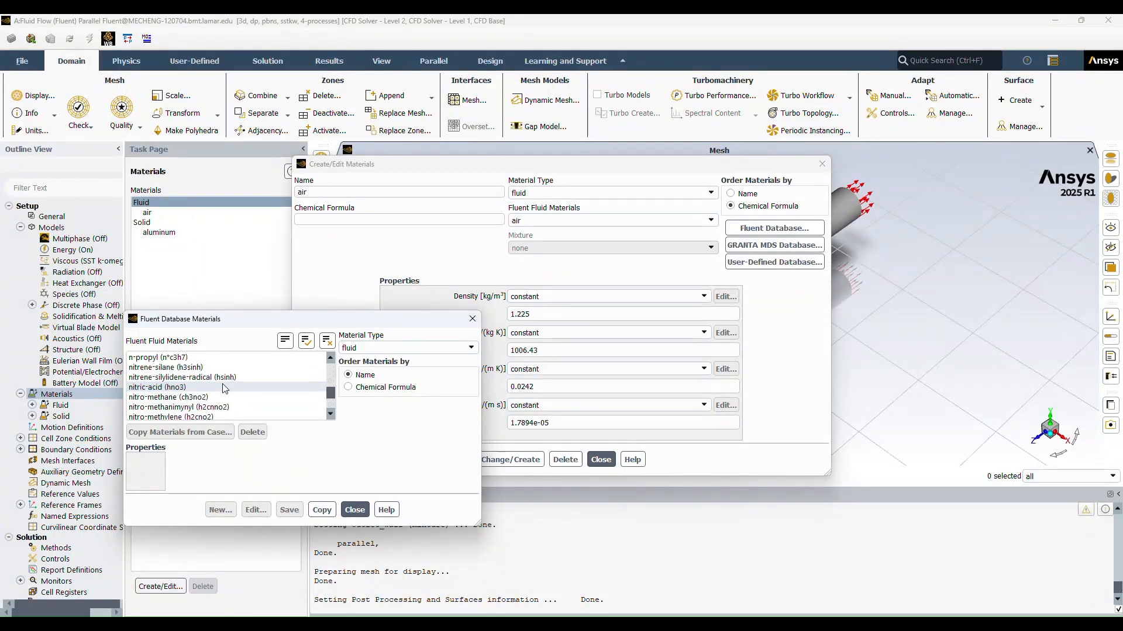
{"action": "scroll", "coordinate": [225, 388], "scroll_direction": "up", "scroll_amount": 6}
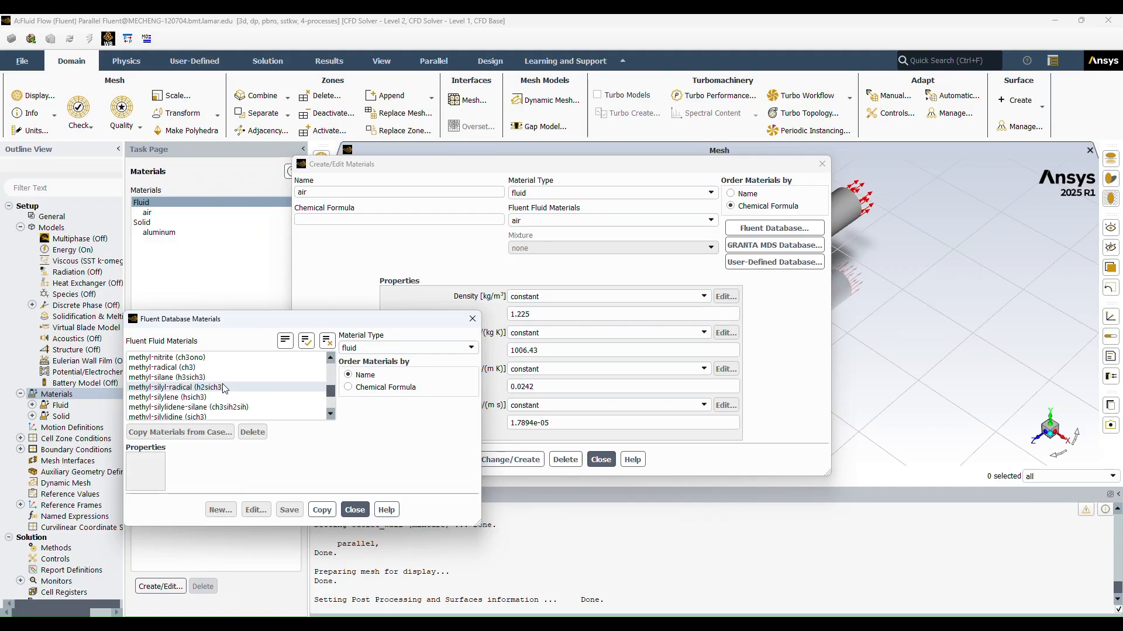
{"action": "scroll", "coordinate": [225, 388], "scroll_direction": "down", "scroll_amount": 10}
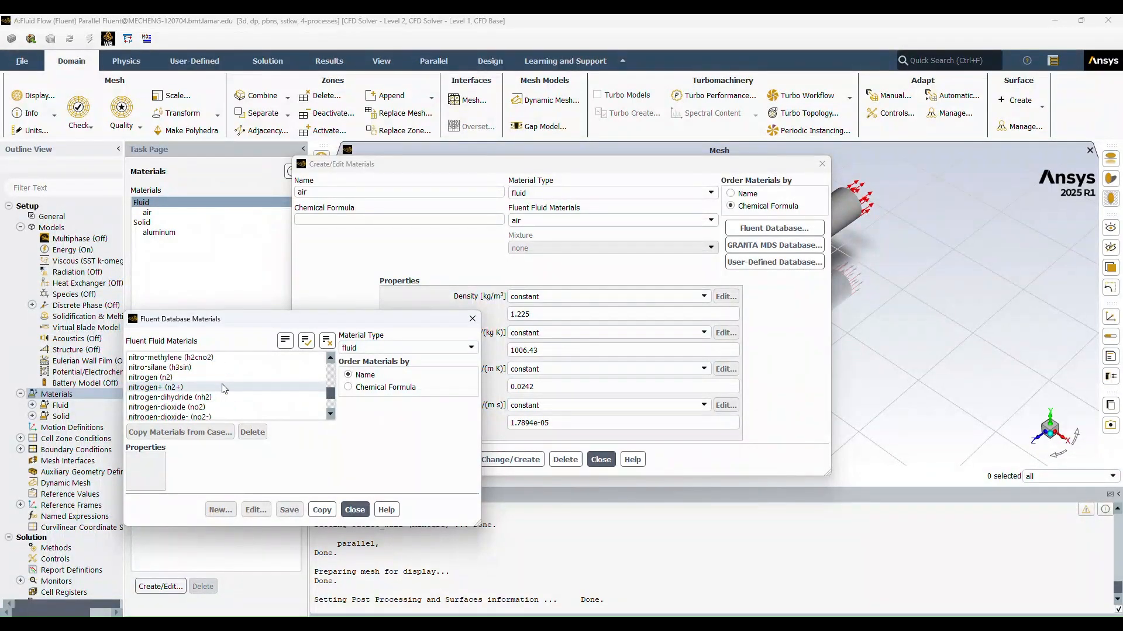
{"action": "scroll", "coordinate": [218, 391], "scroll_direction": "up", "scroll_amount": 2}
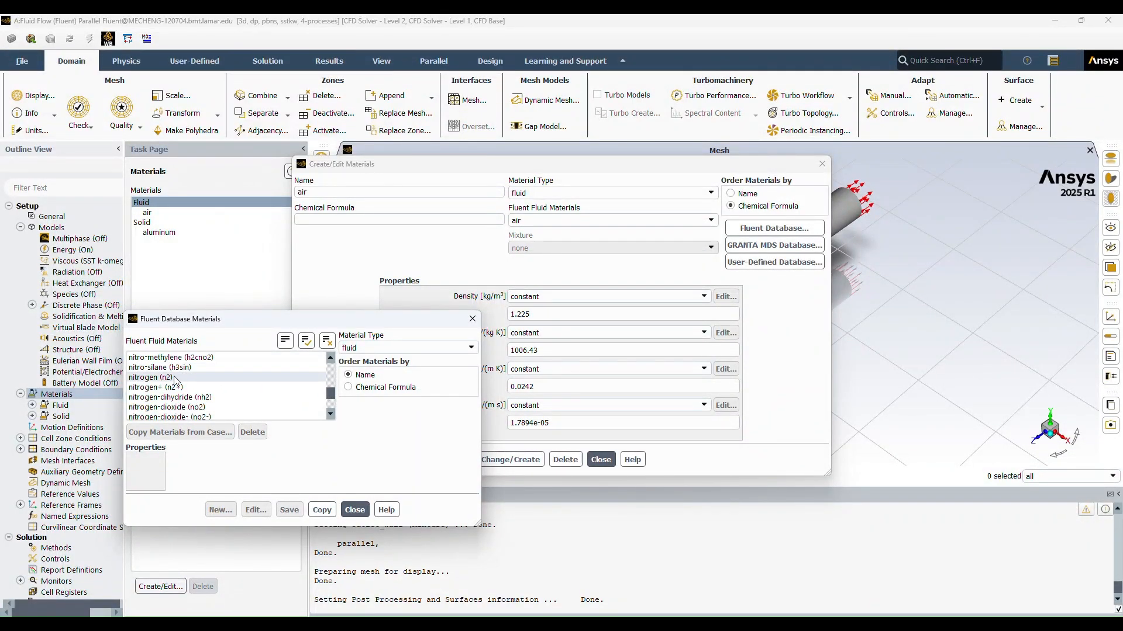
{"action": "left_click", "coordinate": [216, 377]}
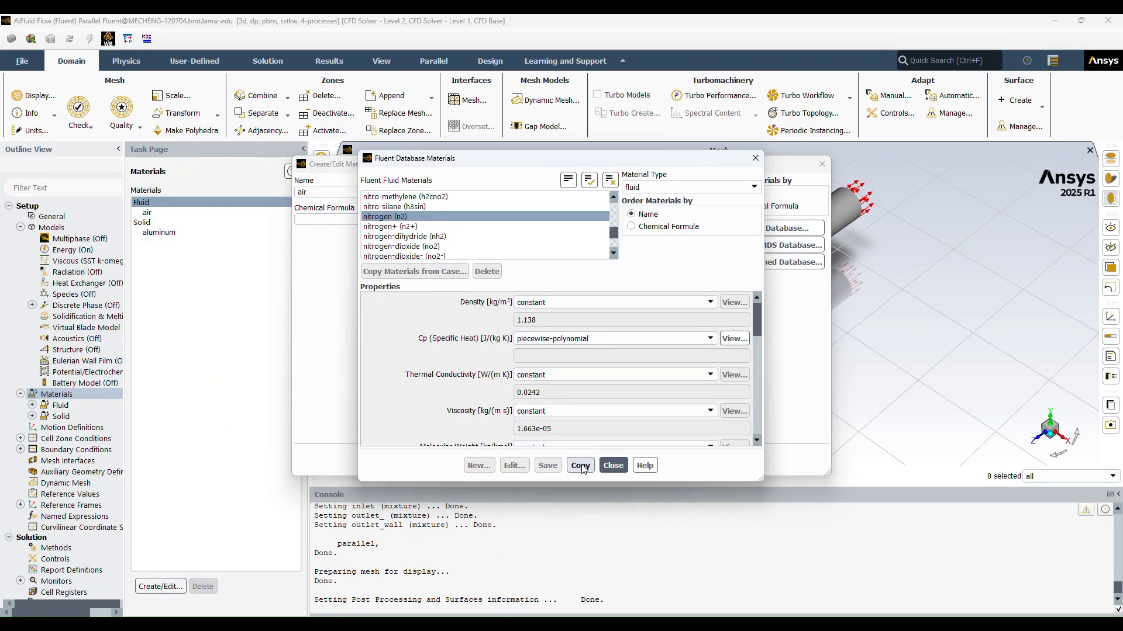
{"action": "left_click", "coordinate": [580, 466]}
{"action": "left_click", "coordinate": [613, 465]}
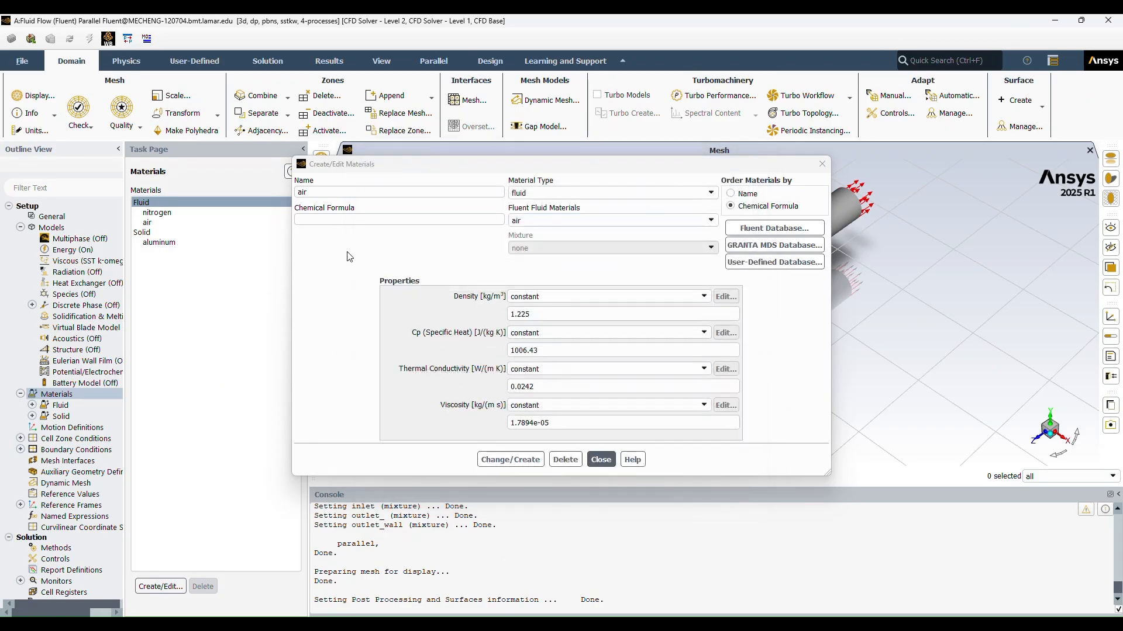
Step: Copy the solid material steel from the Fluent database into the case
{"action": "left_click", "coordinate": [773, 228]}
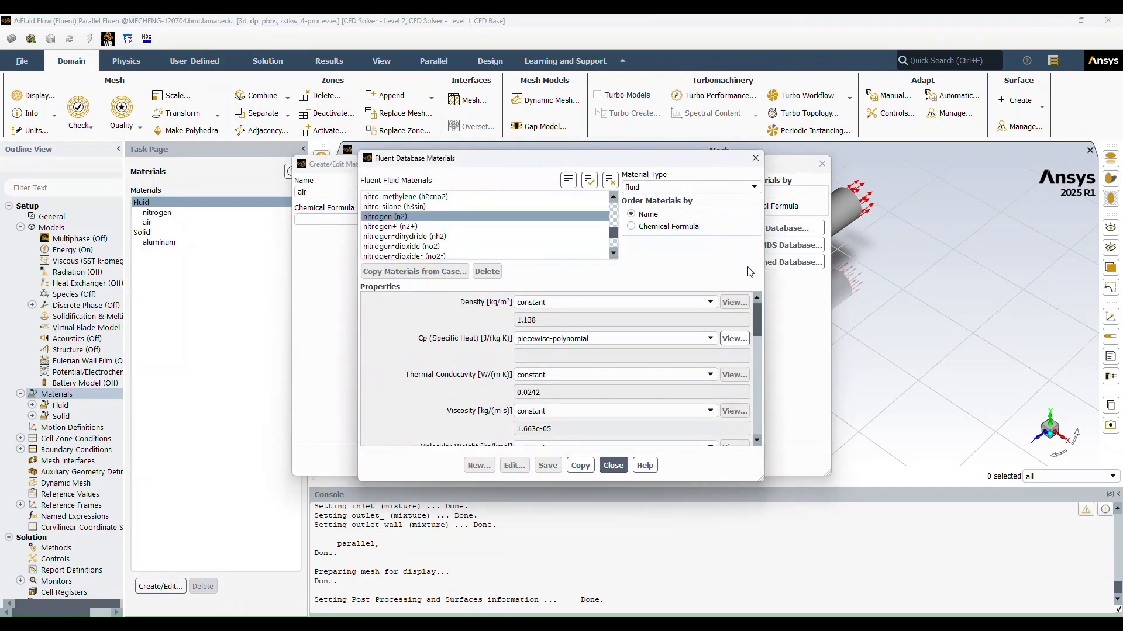
{"action": "left_click", "coordinate": [690, 187]}
{"action": "left_click", "coordinate": [672, 206]}
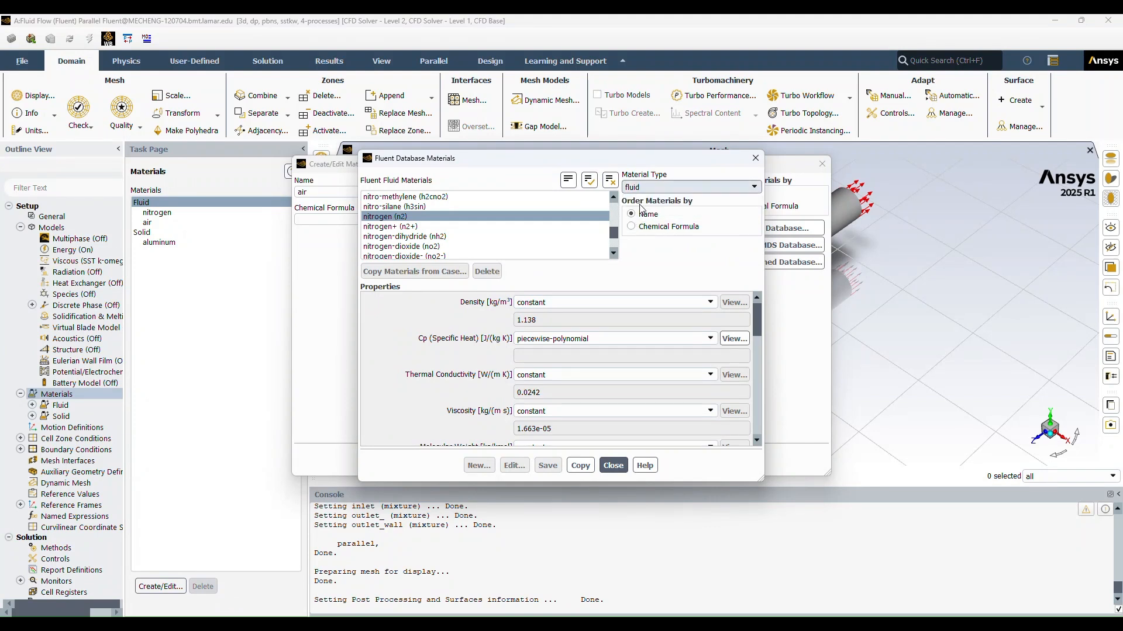
{"action": "left_click", "coordinate": [383, 227]}
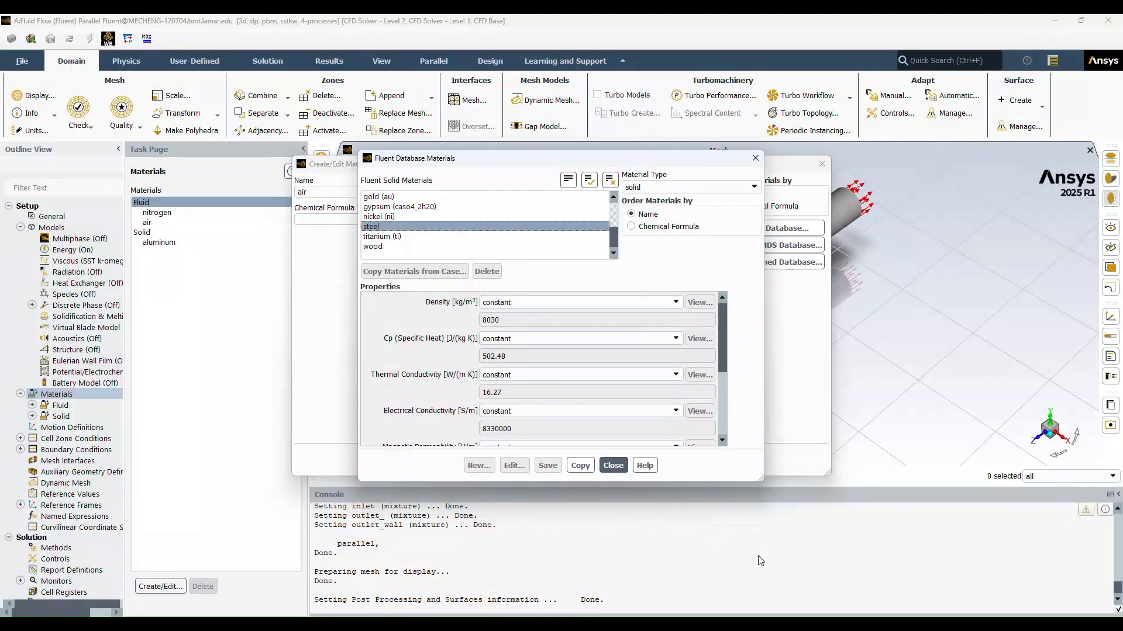
{"action": "left_click", "coordinate": [580, 465]}
{"action": "left_click", "coordinate": [613, 466]}
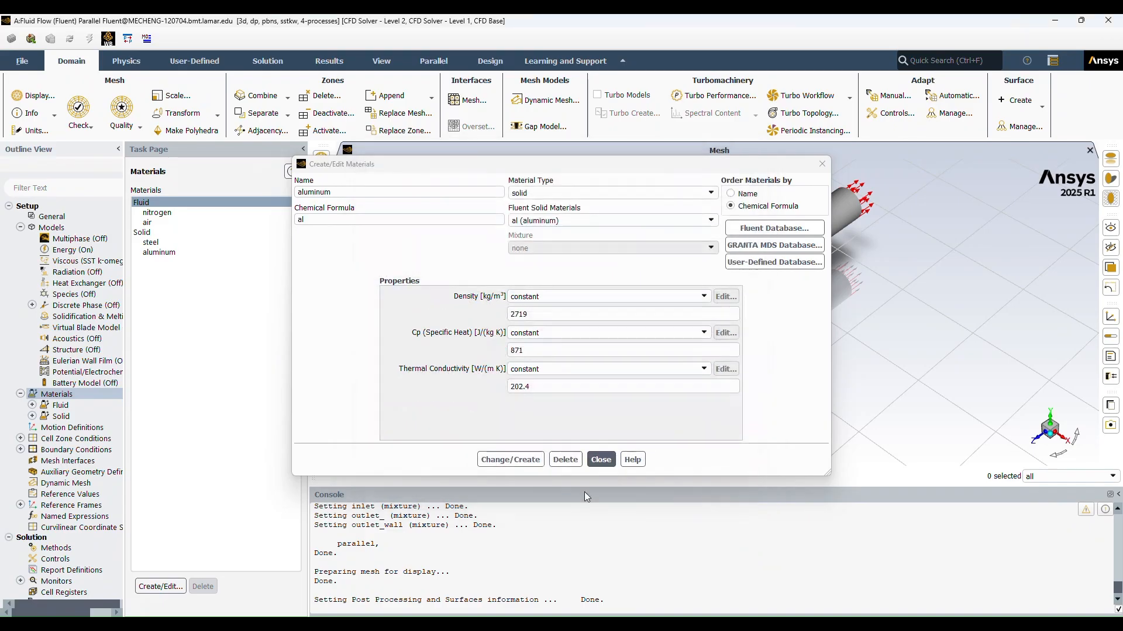
Step: Apply the aluminum material definition with its existing properties and finish editing materials
{"action": "left_click", "coordinate": [153, 213]}
{"action": "left_click", "coordinate": [167, 254]}
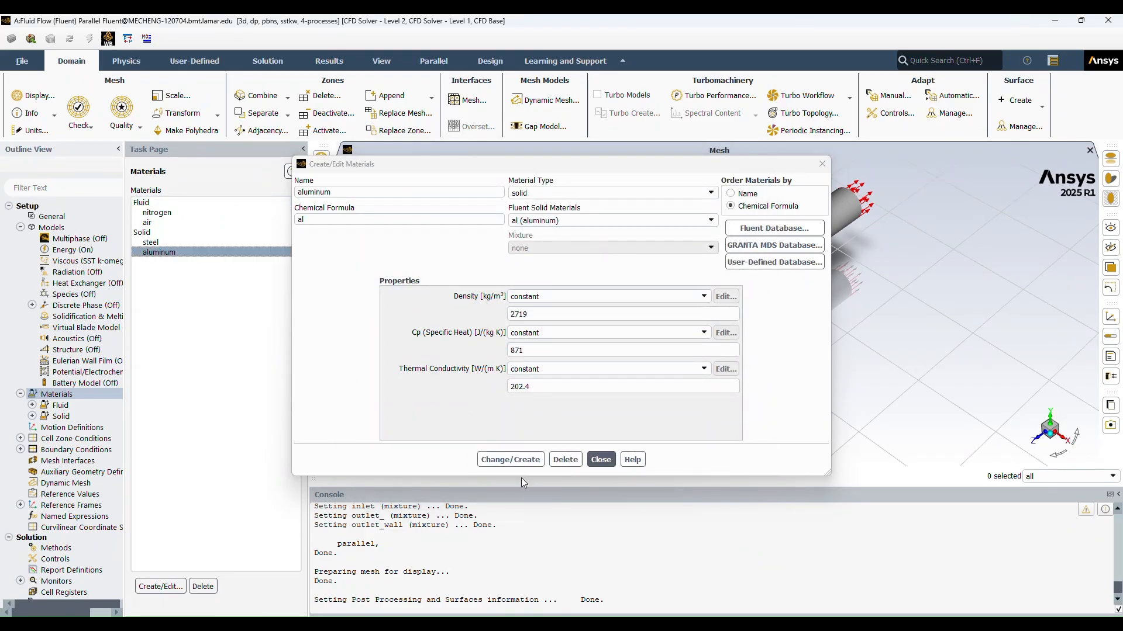
{"action": "left_click", "coordinate": [511, 459]}
{"action": "left_click", "coordinate": [601, 459]}
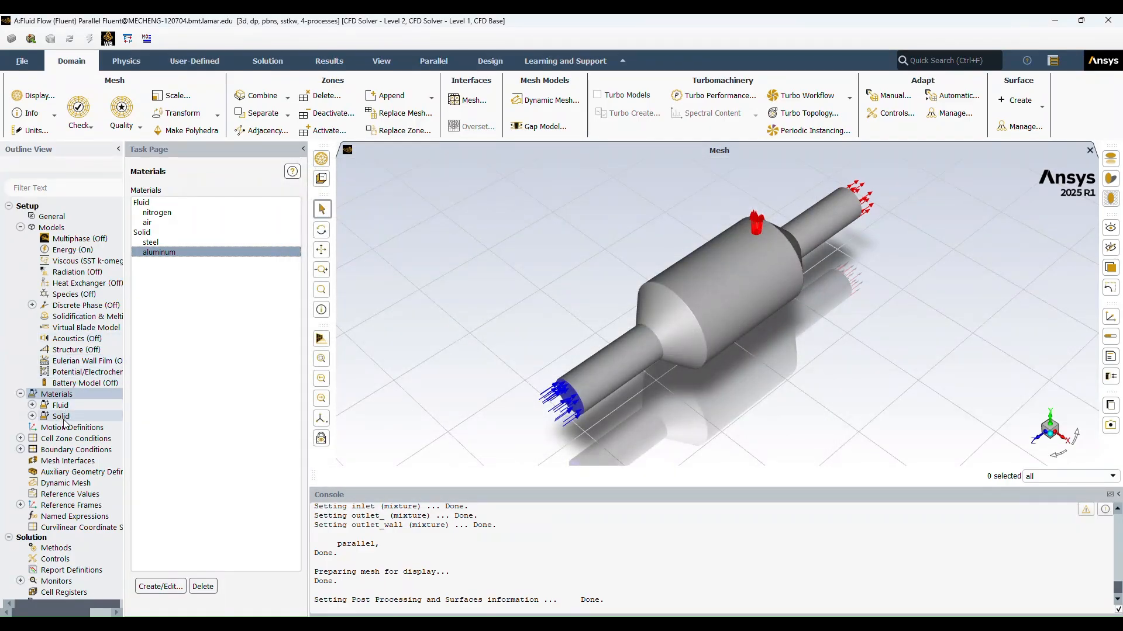
Step: Assign nitrogen as the material of the inlet_section cell zone, keeping its type as fluid
{"action": "double_click", "coordinate": [51, 442]}
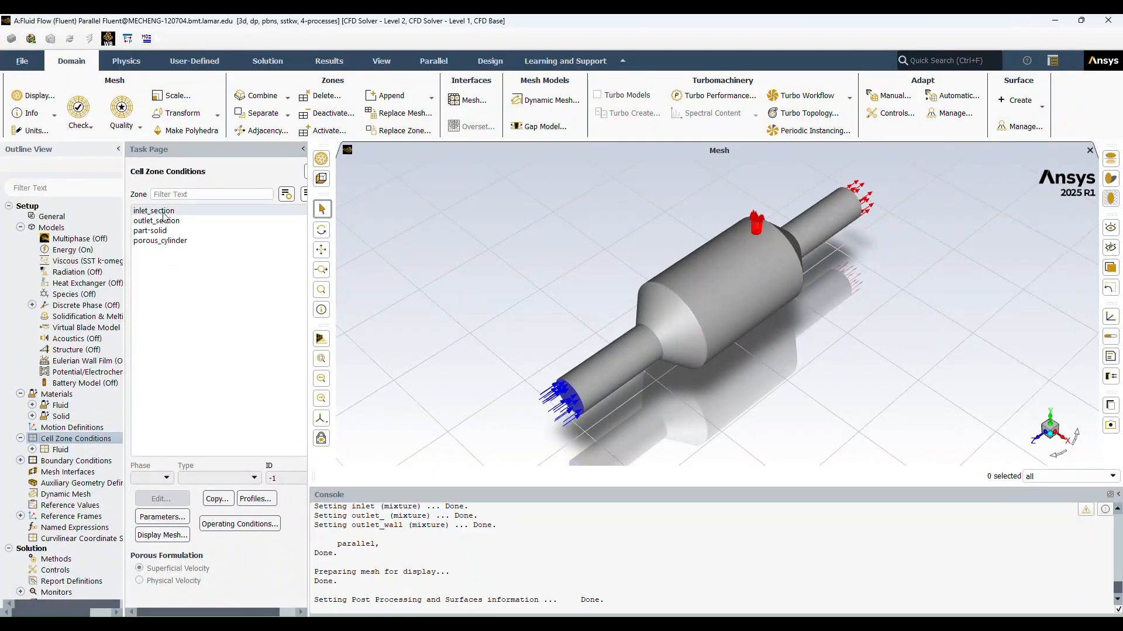
{"action": "left_click", "coordinate": [163, 212]}
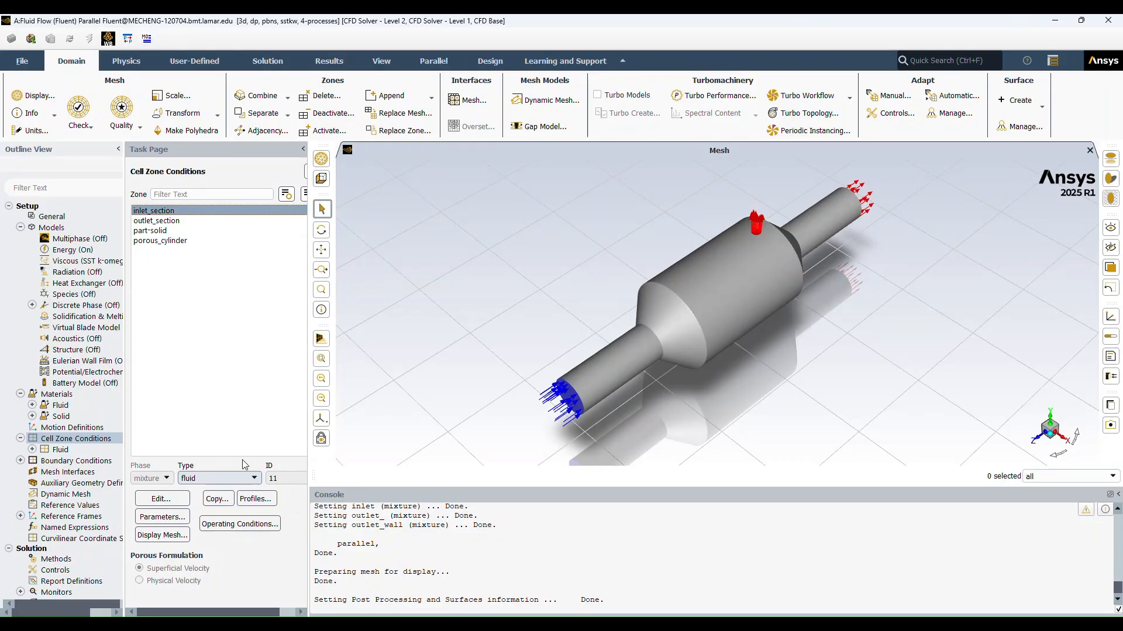
{"action": "left_click", "coordinate": [215, 481]}
{"action": "left_click", "coordinate": [208, 482]}
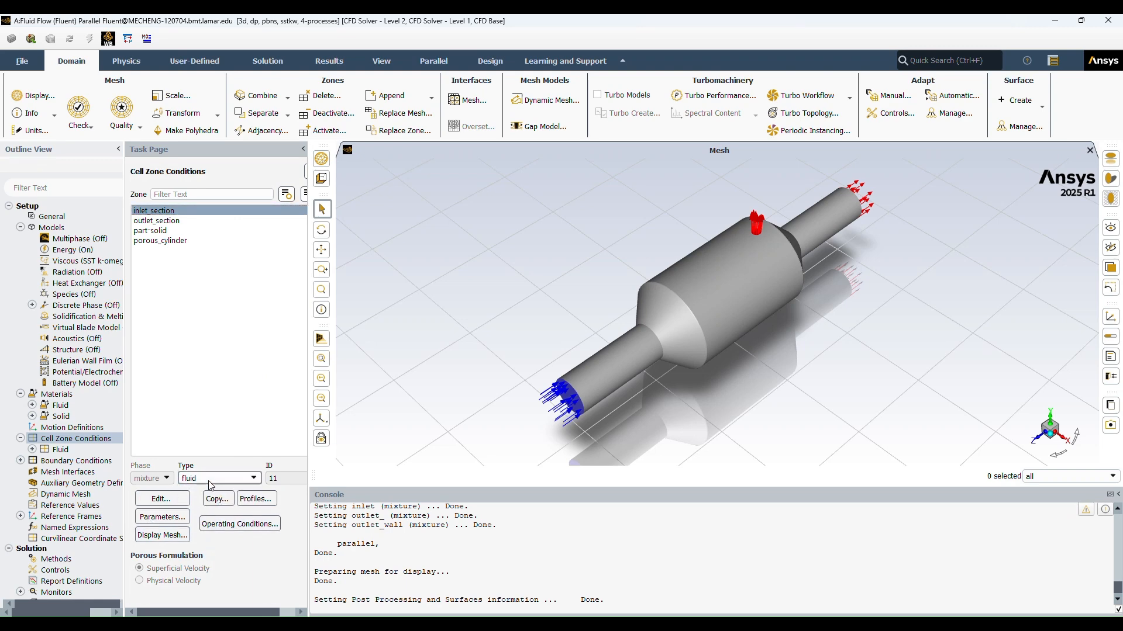
{"action": "left_click", "coordinate": [173, 501]}
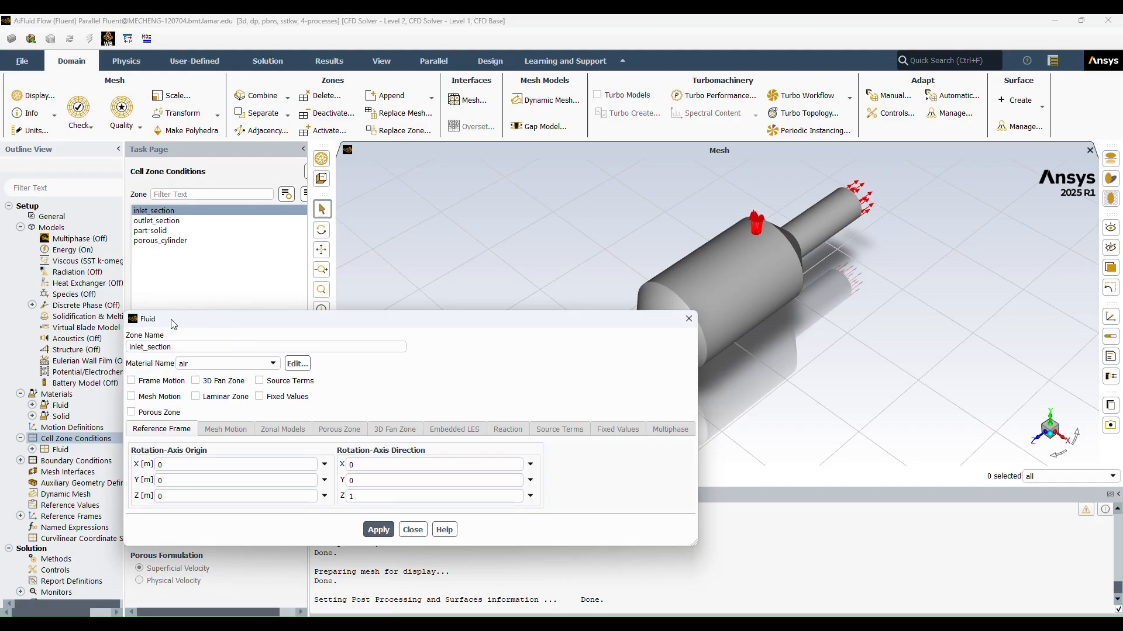
{"action": "left_click", "coordinate": [199, 364]}
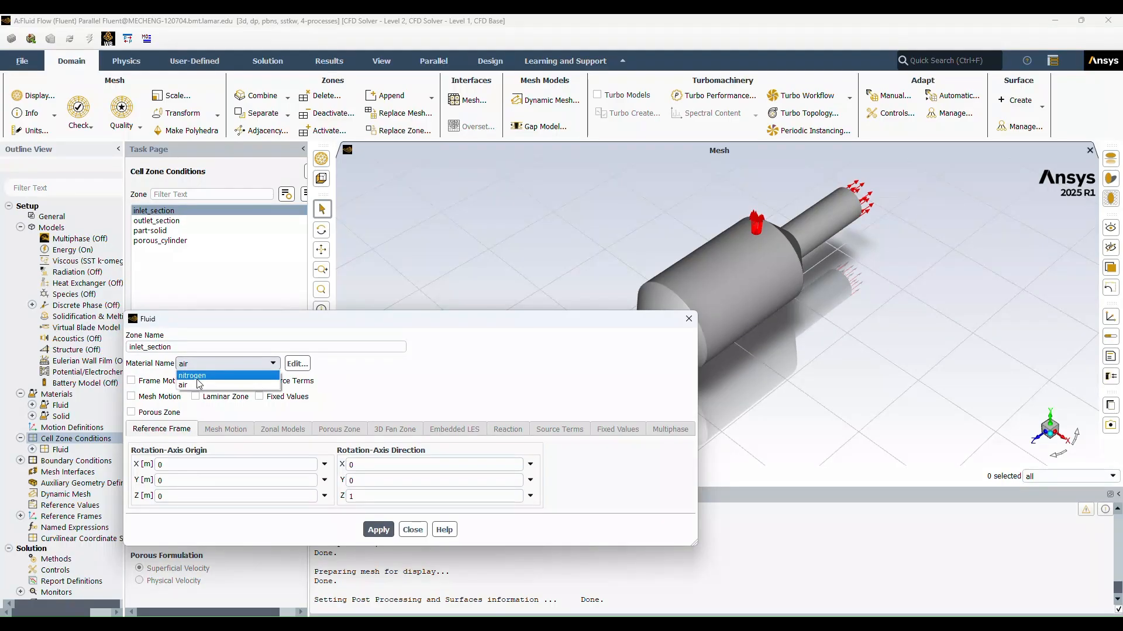
{"action": "left_click", "coordinate": [195, 376]}
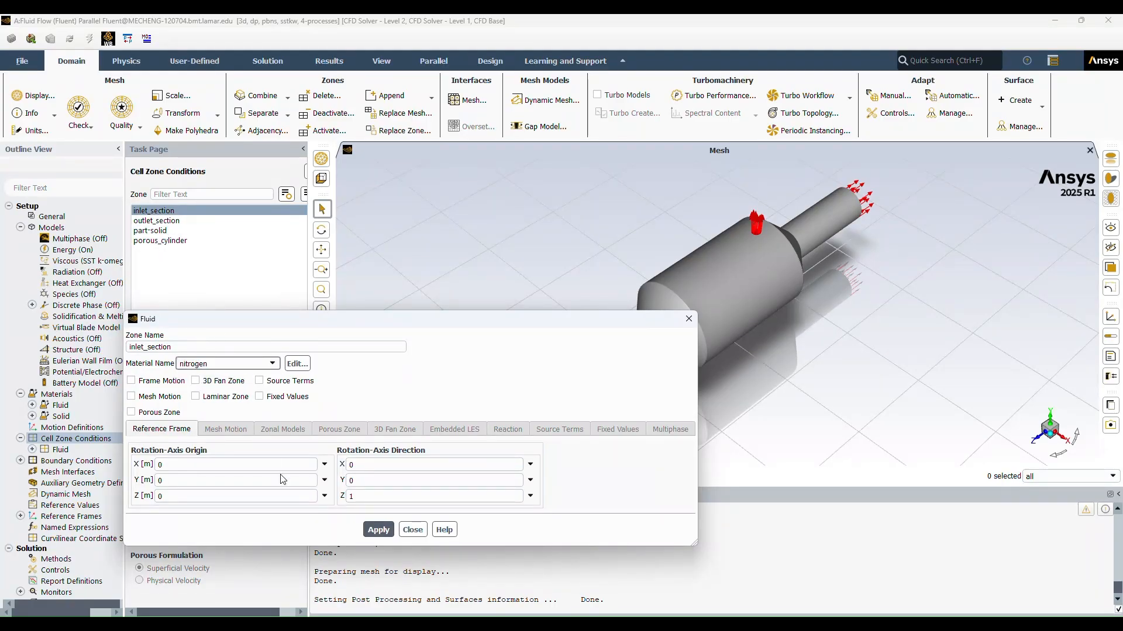
{"action": "left_click", "coordinate": [377, 529]}
{"action": "left_click", "coordinate": [412, 529]}
Step: Assign nitrogen as the material of the outlet_section fluid cell zone and apply it
{"action": "left_click", "coordinate": [170, 221]}
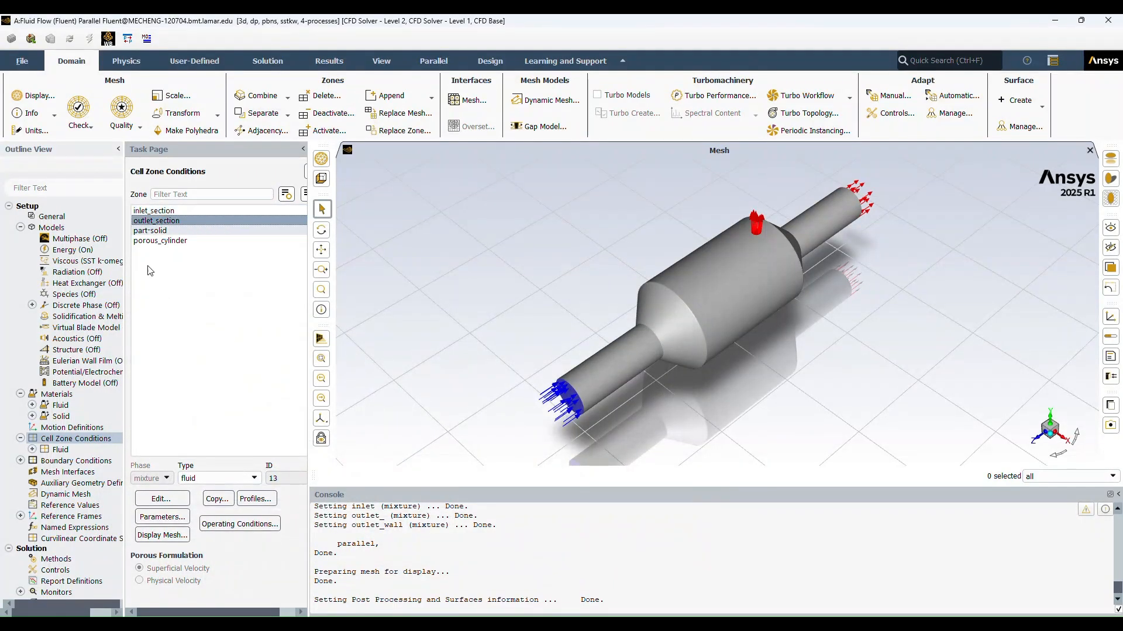
{"action": "left_click", "coordinate": [185, 499]}
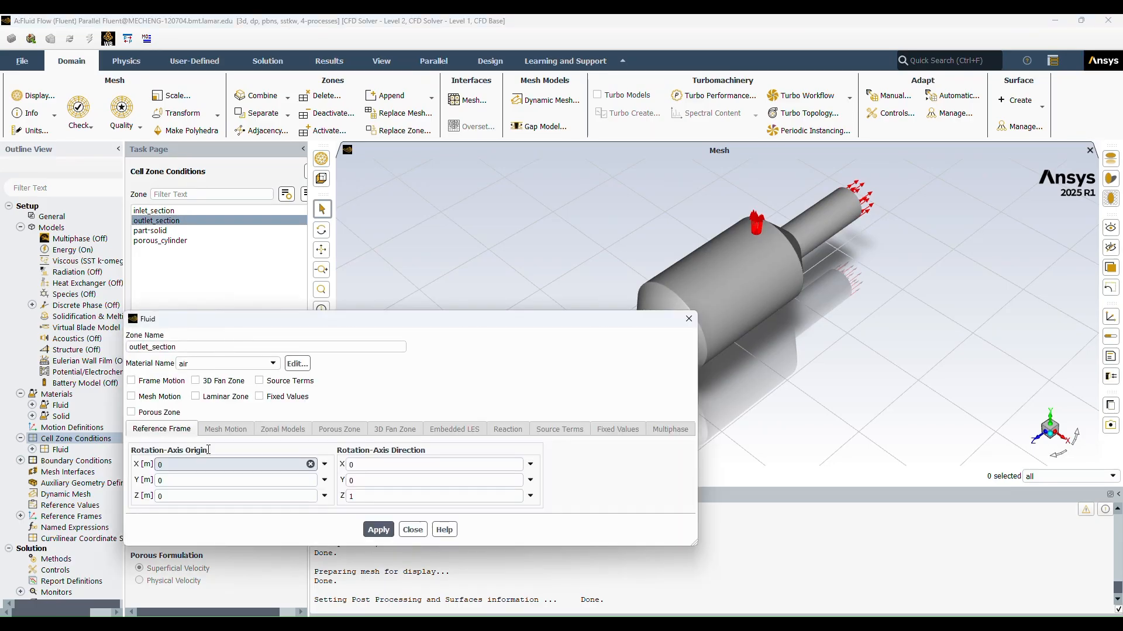
{"action": "left_click", "coordinate": [257, 363]}
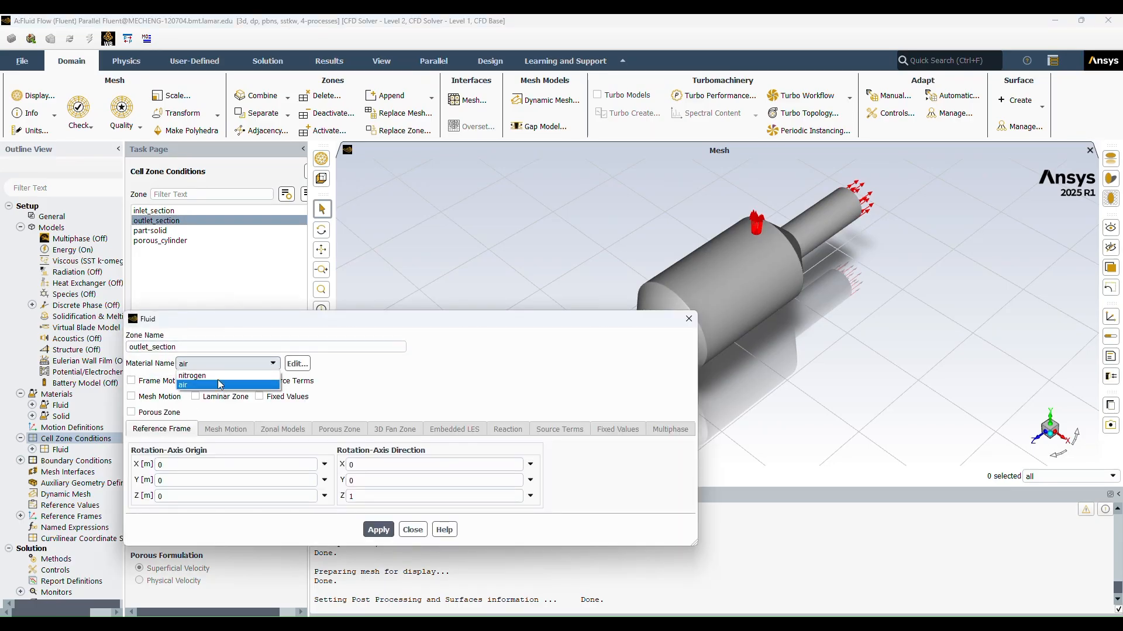
{"action": "left_click", "coordinate": [199, 380]}
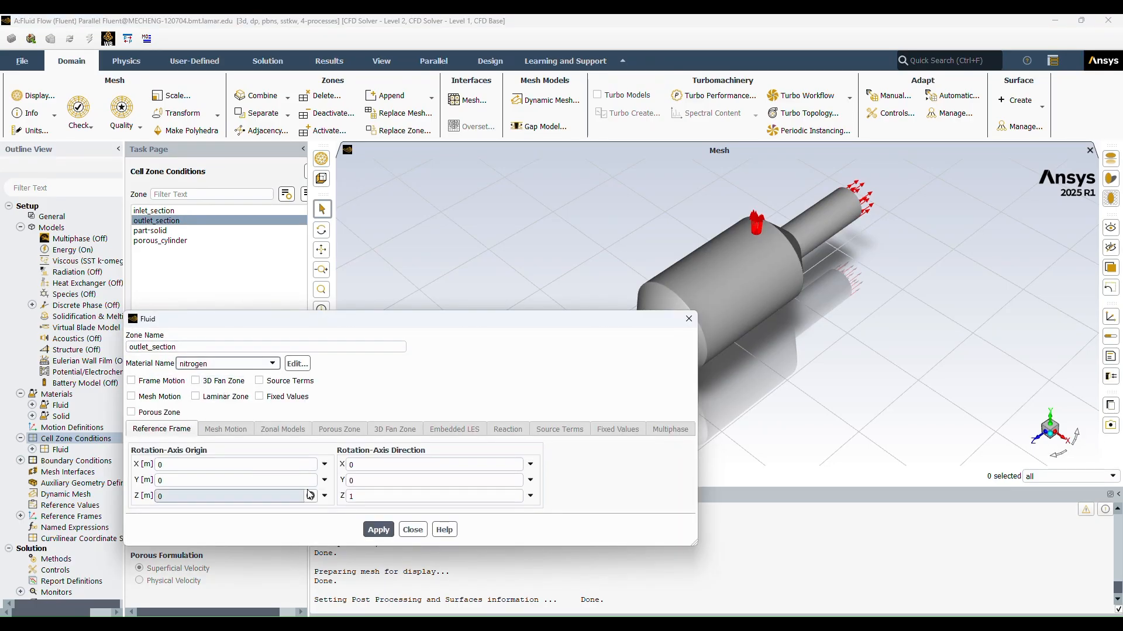
{"action": "left_click", "coordinate": [385, 530]}
{"action": "left_click", "coordinate": [412, 529]}
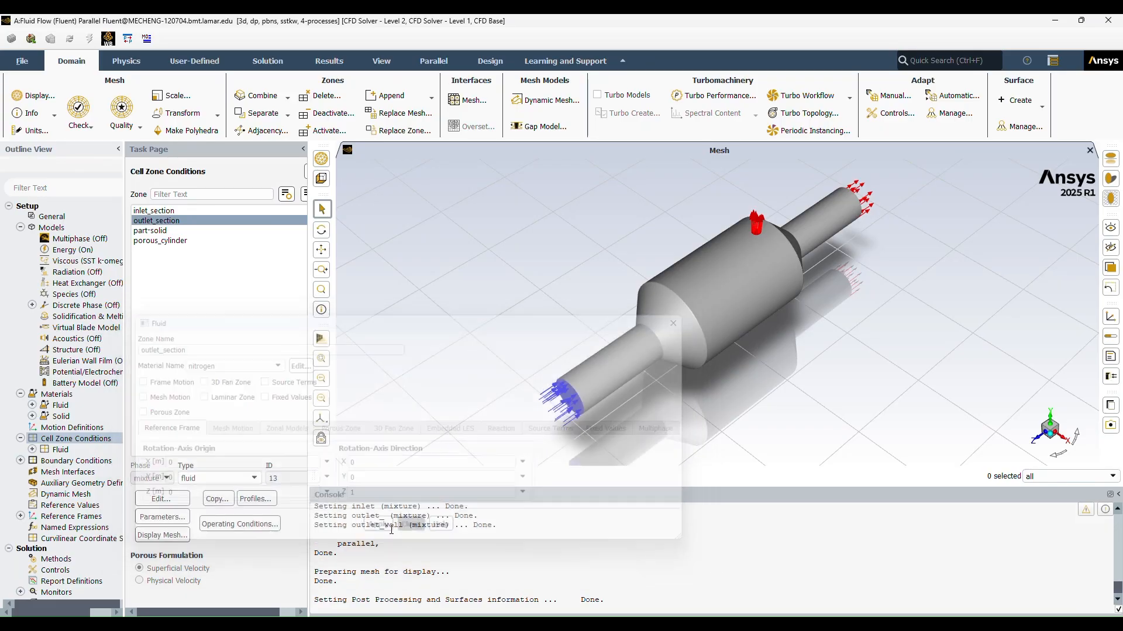
Step: Assign nitrogen as the material of the part-solid cell zone, keeping its type as fluid, and apply it
{"action": "left_click", "coordinate": [156, 231]}
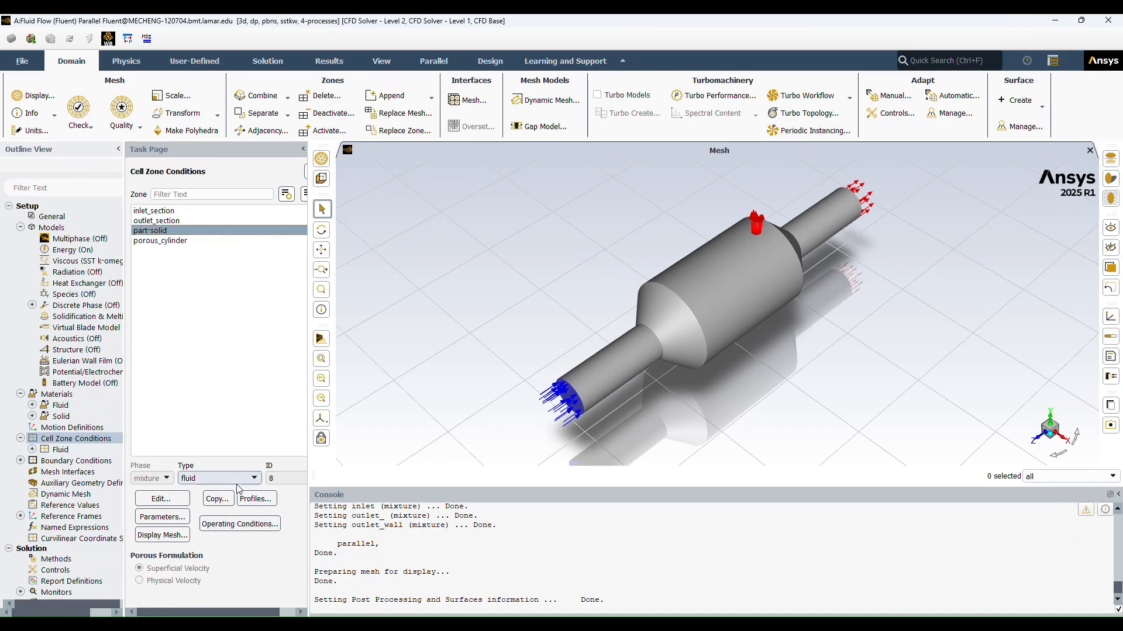
{"action": "left_click", "coordinate": [148, 499]}
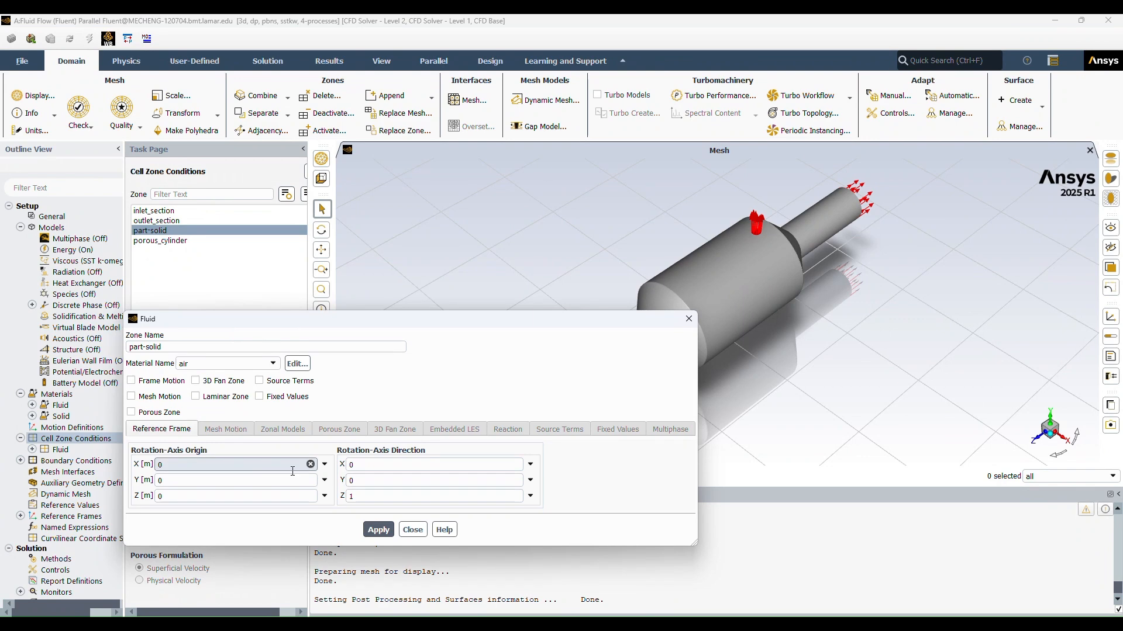
{"action": "left_click", "coordinate": [267, 367]}
{"action": "left_click", "coordinate": [238, 377]}
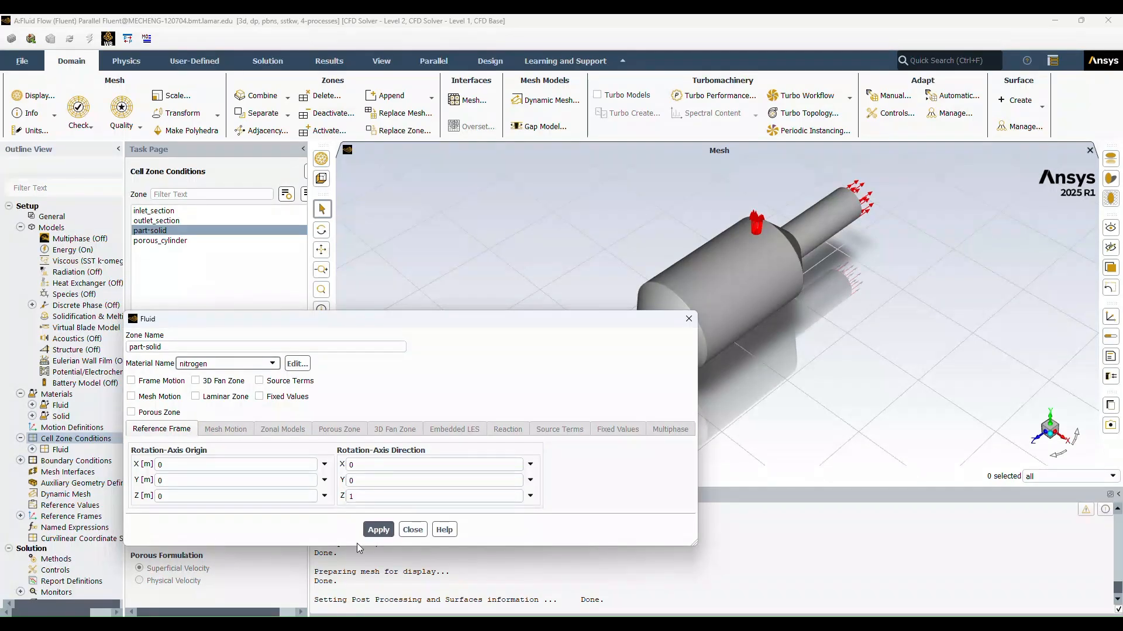
{"action": "left_click", "coordinate": [378, 531]}
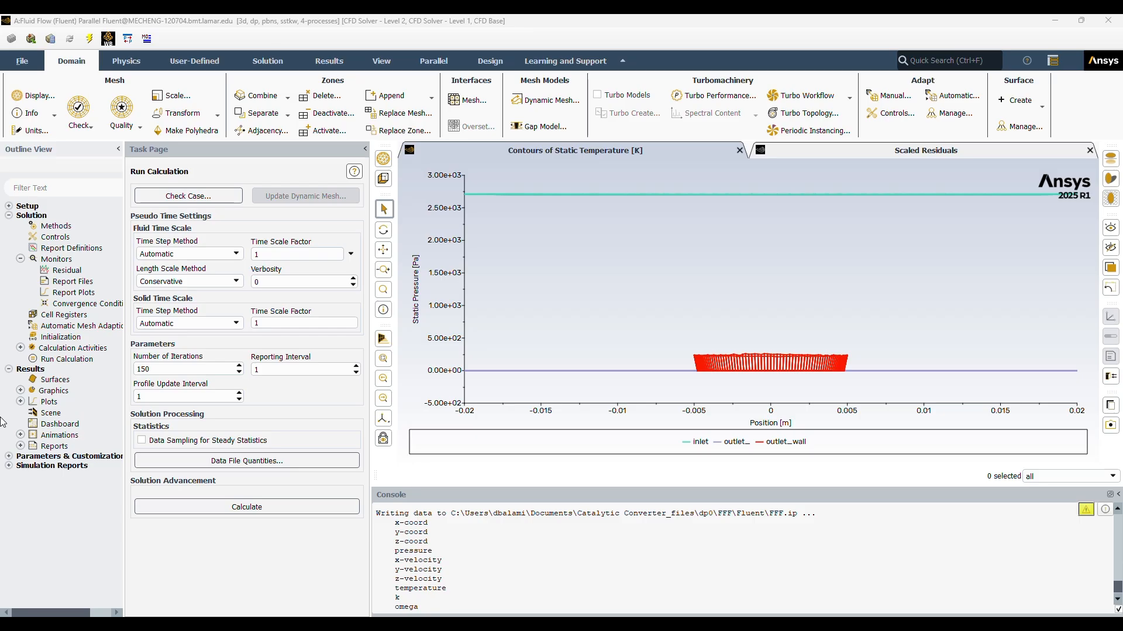
Step: Check the scaled residuals plot and compute the facet-average static pressure on the inlet, outlet_ and outlet_wall surfaces
{"action": "left_click", "coordinate": [882, 150]}
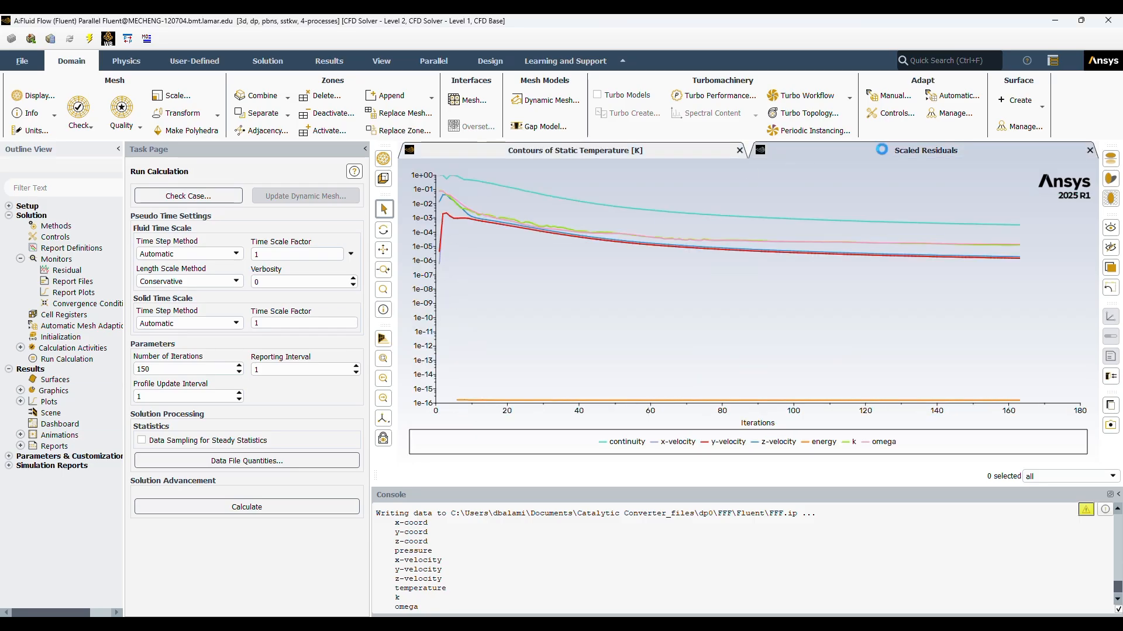
{"action": "left_click", "coordinate": [644, 151]}
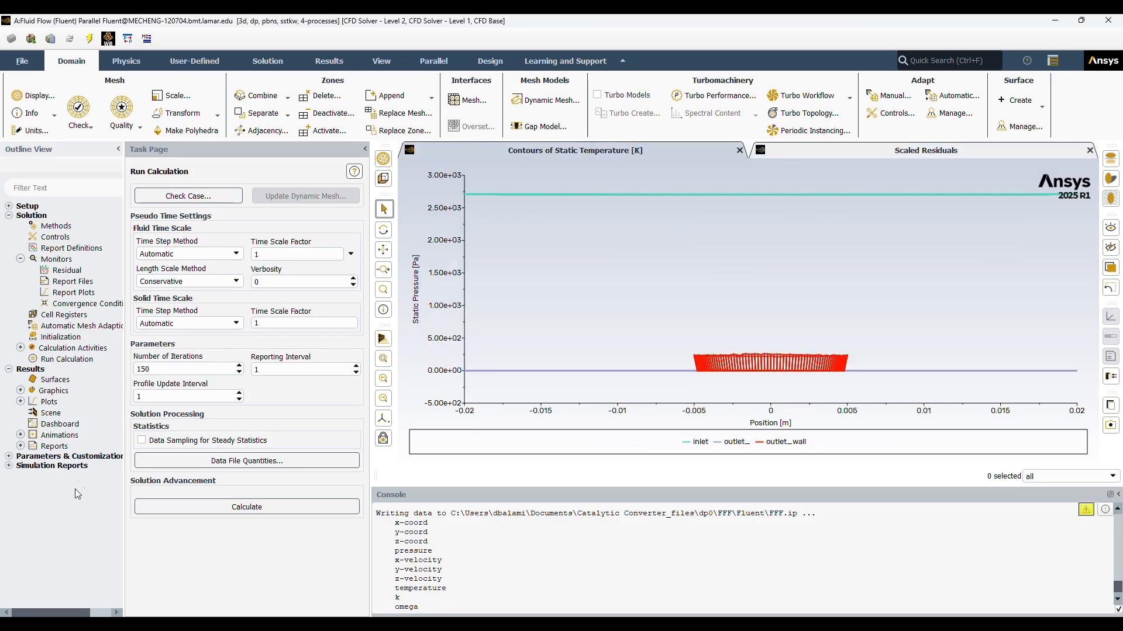
{"action": "left_click", "coordinate": [20, 435]}
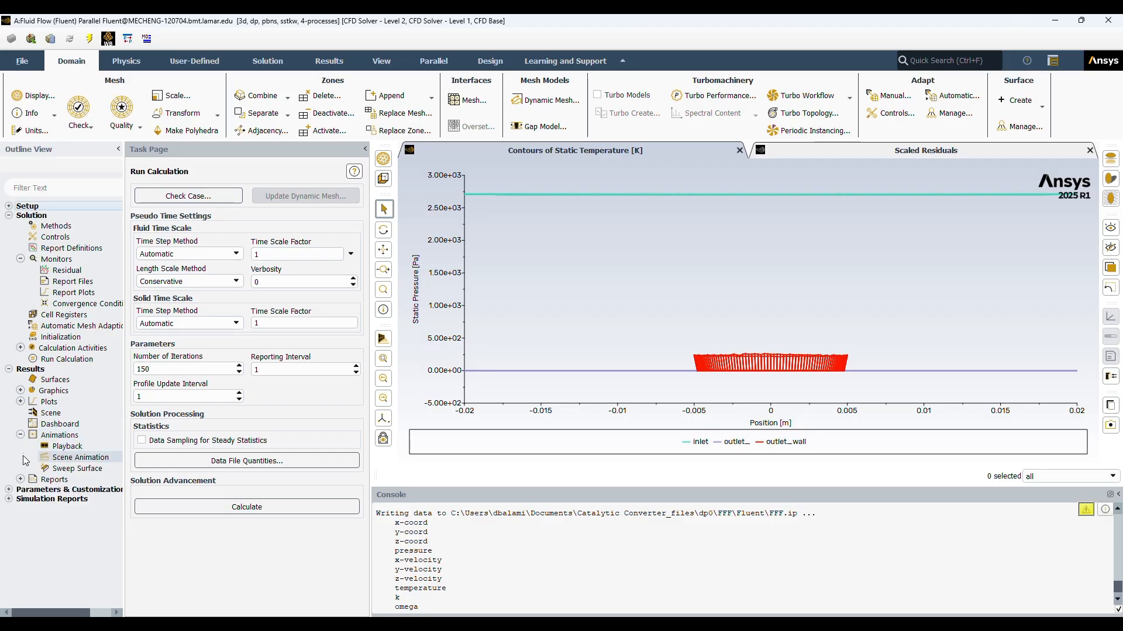
{"action": "left_click", "coordinate": [20, 479]}
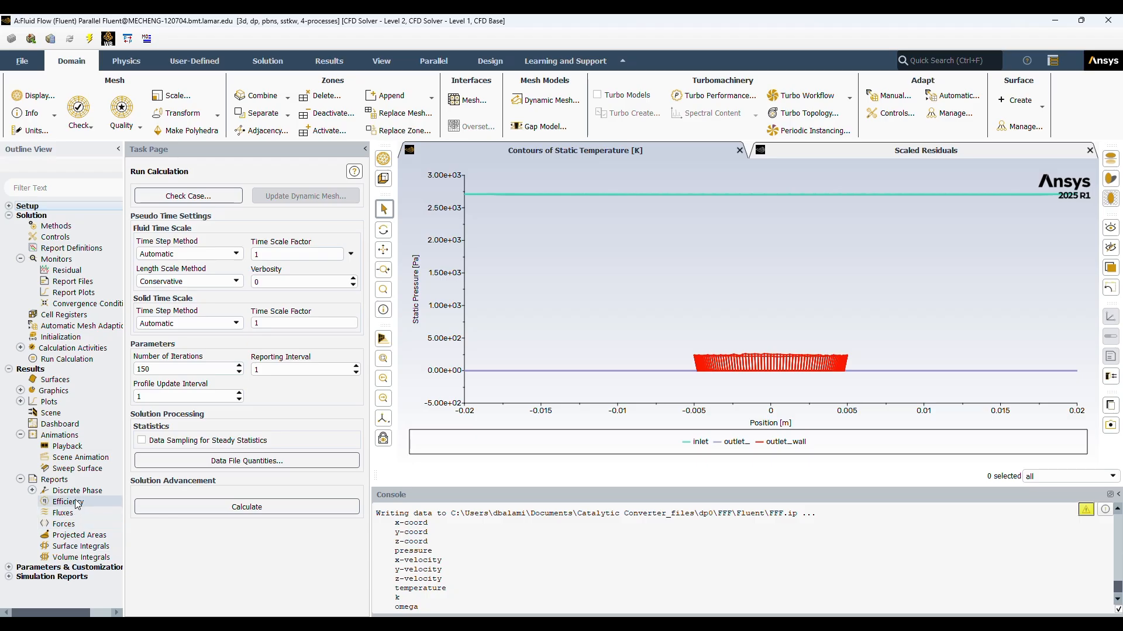
{"action": "double_click", "coordinate": [75, 547]}
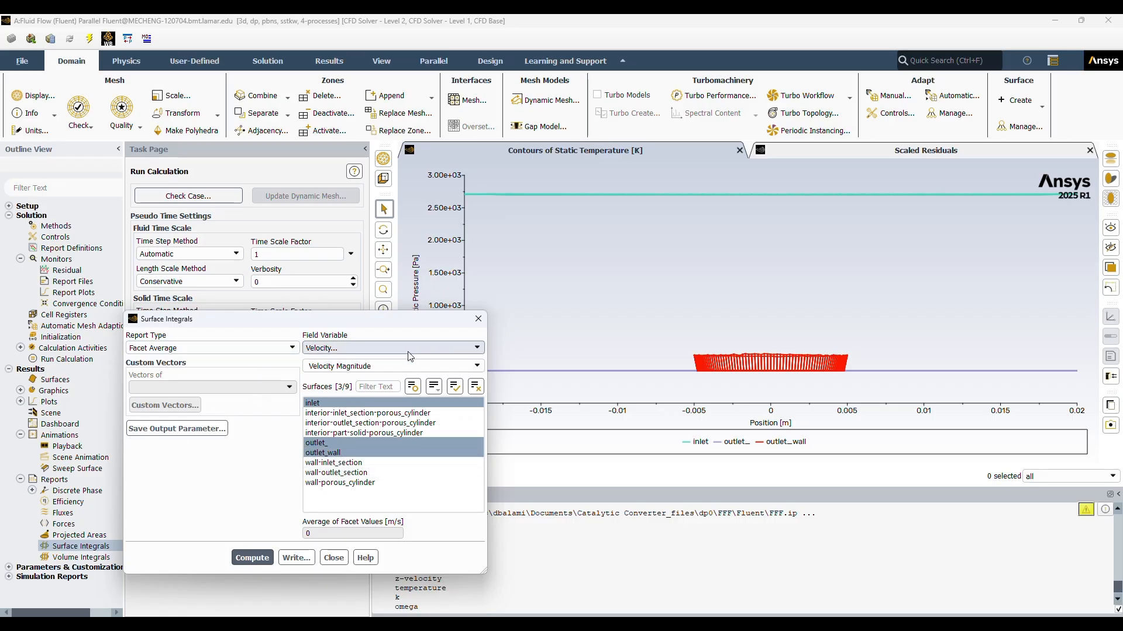
{"action": "left_click", "coordinate": [477, 349]}
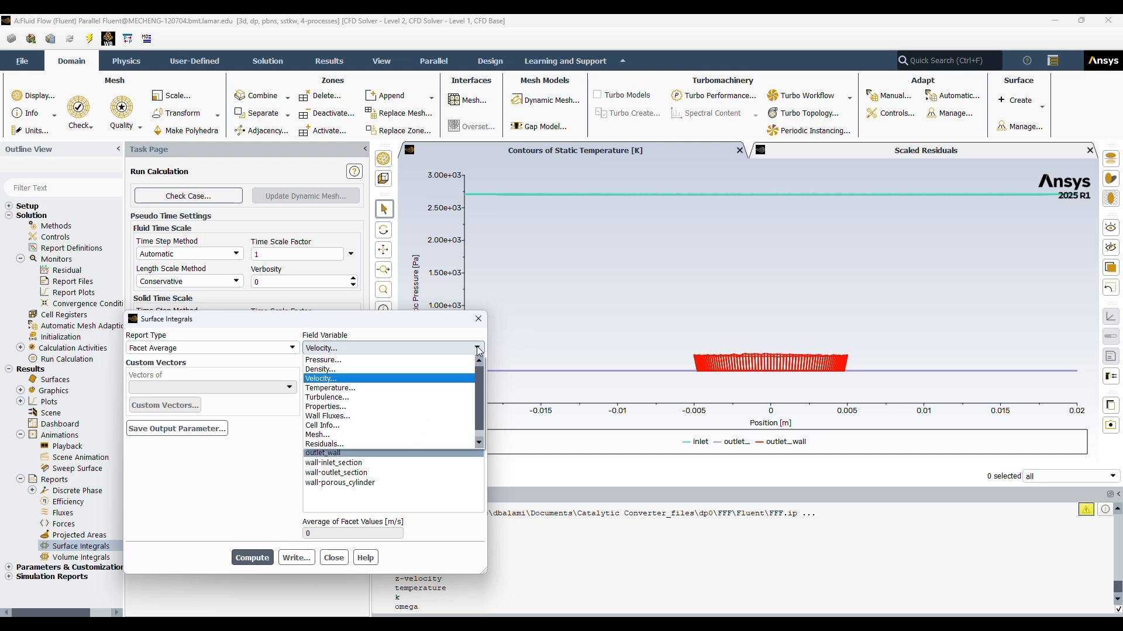
{"action": "left_click", "coordinate": [346, 361]}
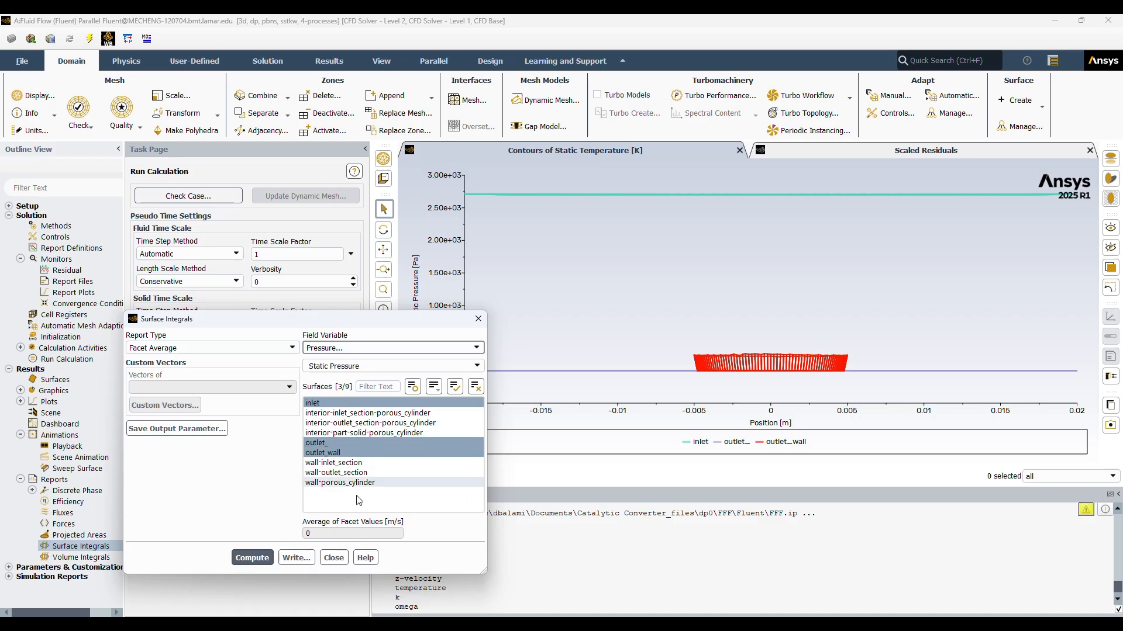
{"action": "left_click", "coordinate": [252, 558]}
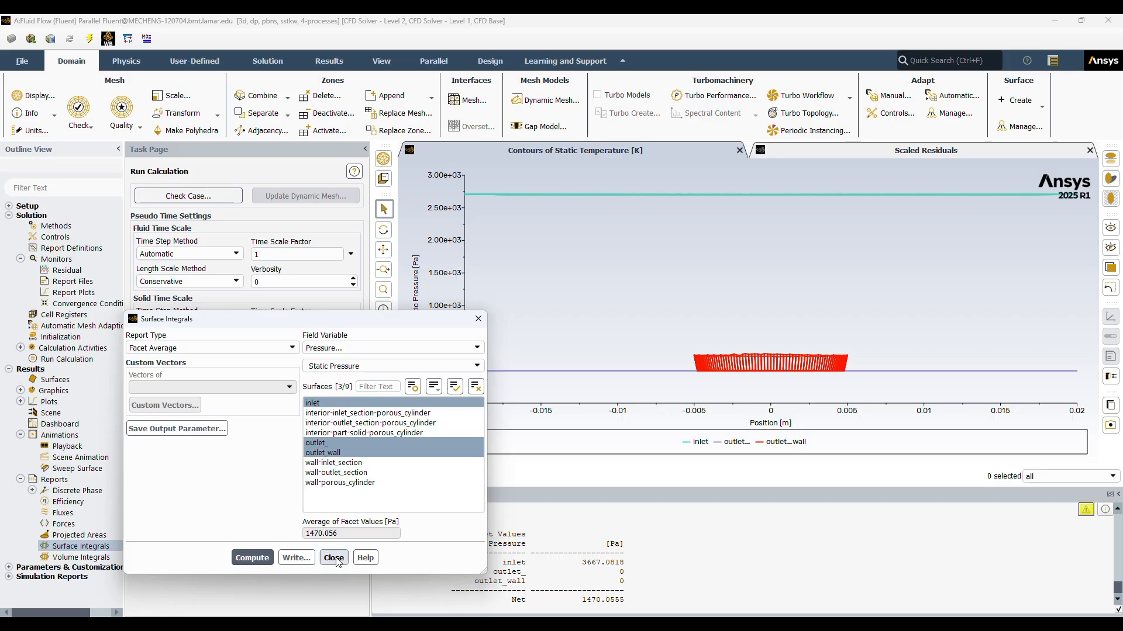
Step: Compute the facet-average velocity magnitude on the inlet, outlet_ and outlet_wall surfaces
{"action": "left_click_drag", "start_coordinate": [383, 323], "coordinate": [298, 184]}
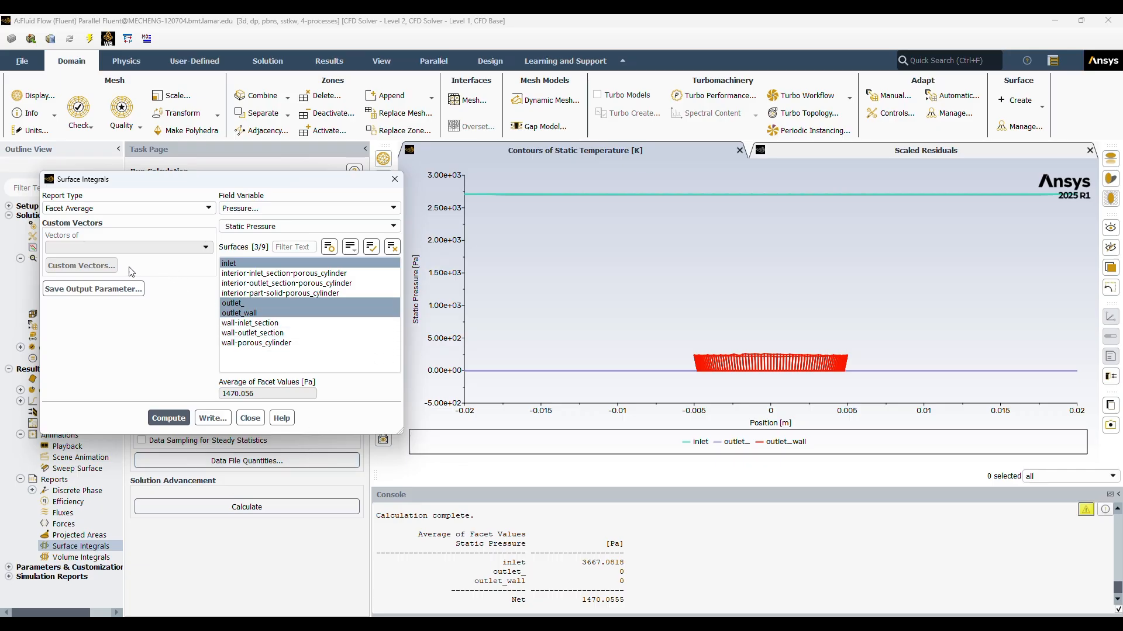
{"action": "left_click", "coordinate": [298, 209]}
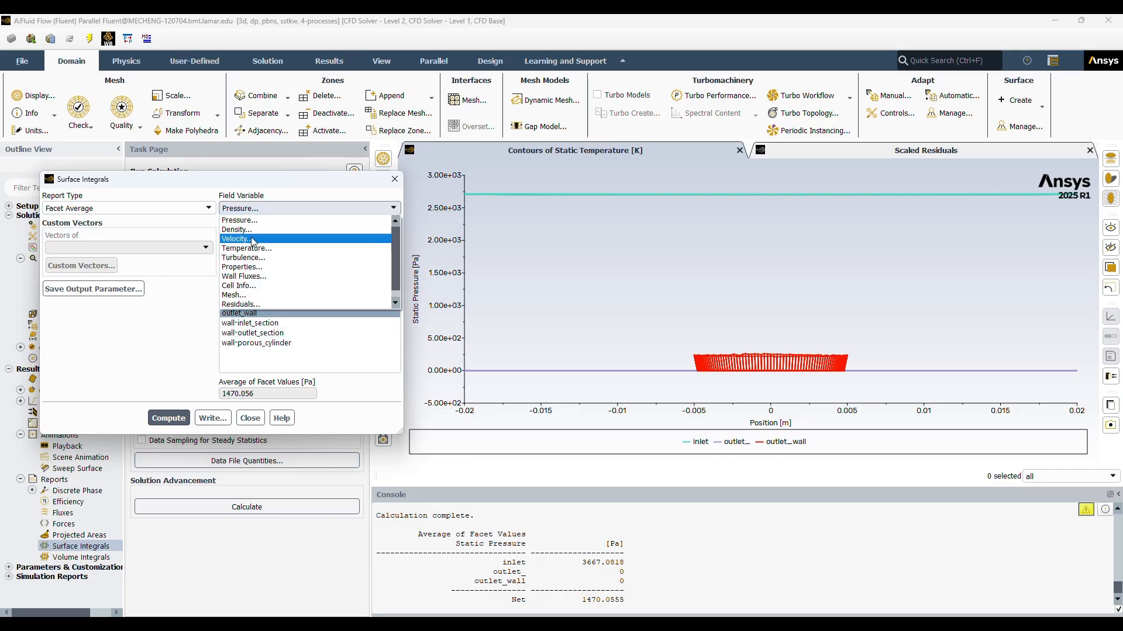
{"action": "left_click", "coordinate": [244, 239]}
{"action": "left_click", "coordinate": [189, 418]}
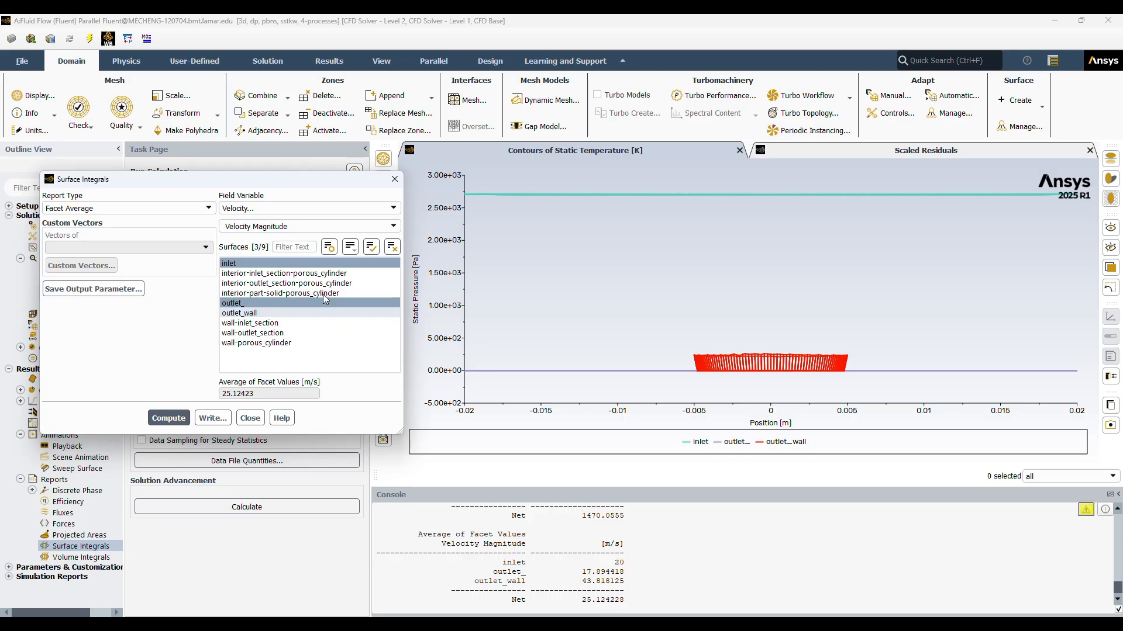
Step: Compute the facet averages of static temperature and turbulent kinetic energy (k) on the inlet, outlet_ and outlet_wall surfaces
{"action": "left_click", "coordinate": [290, 208]}
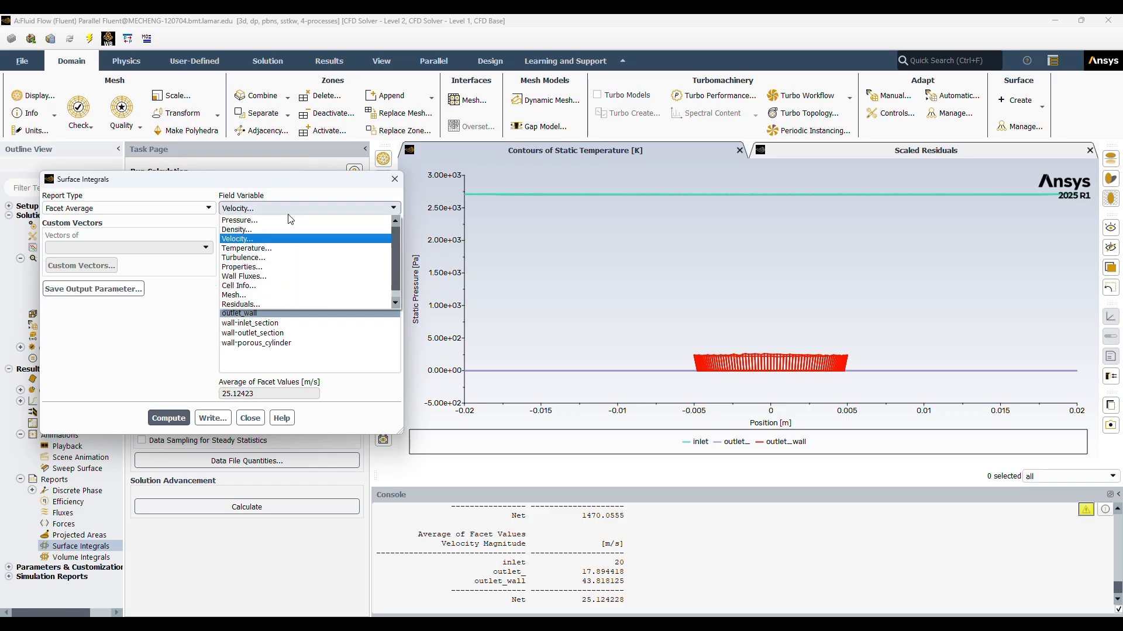
{"action": "left_click", "coordinate": [266, 250]}
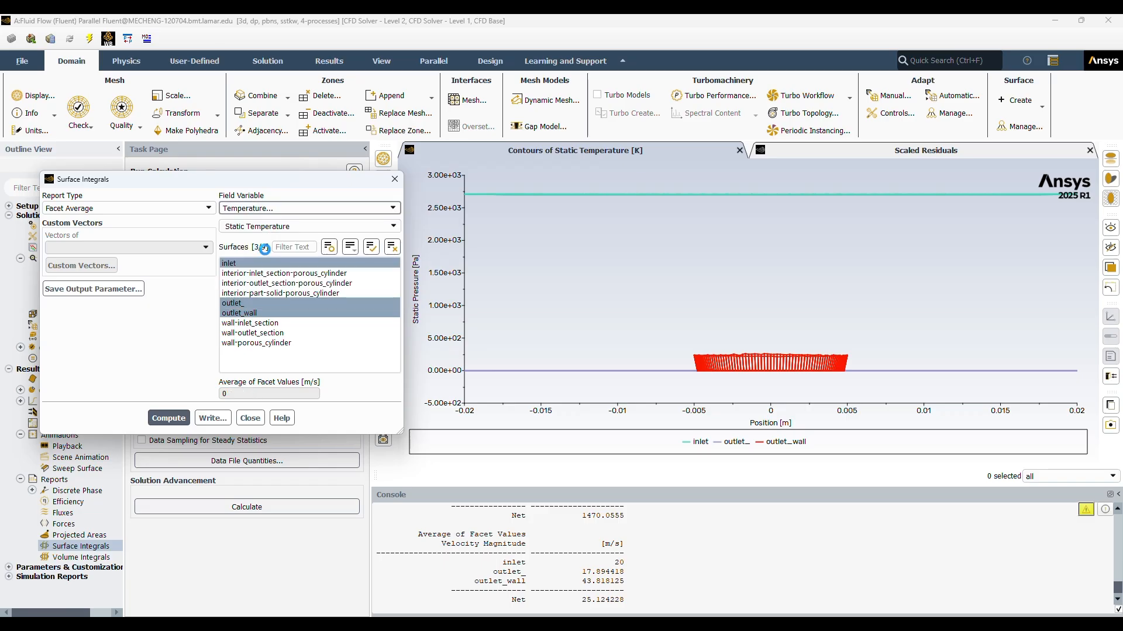
{"action": "left_click", "coordinate": [169, 418]}
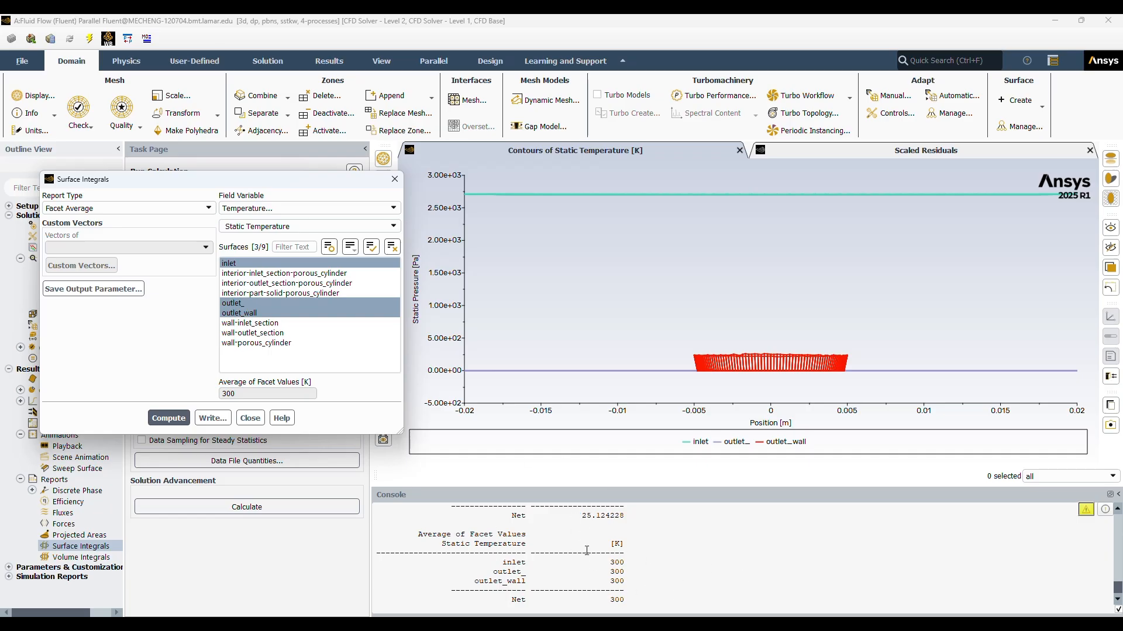
{"action": "left_click", "coordinate": [308, 208]}
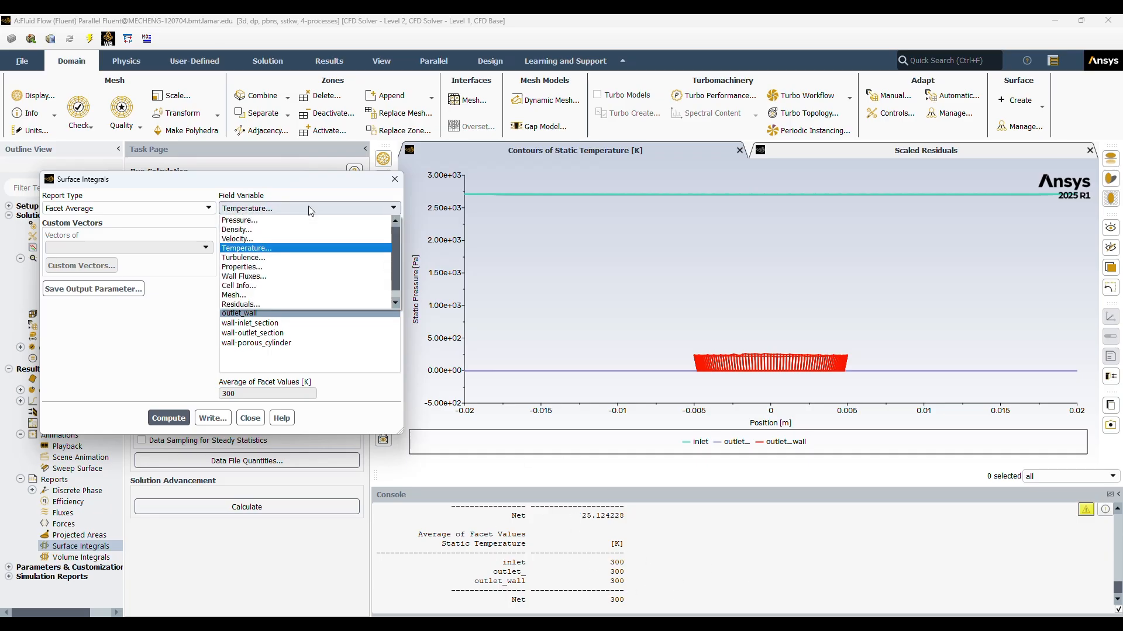
{"action": "left_click", "coordinate": [247, 257]}
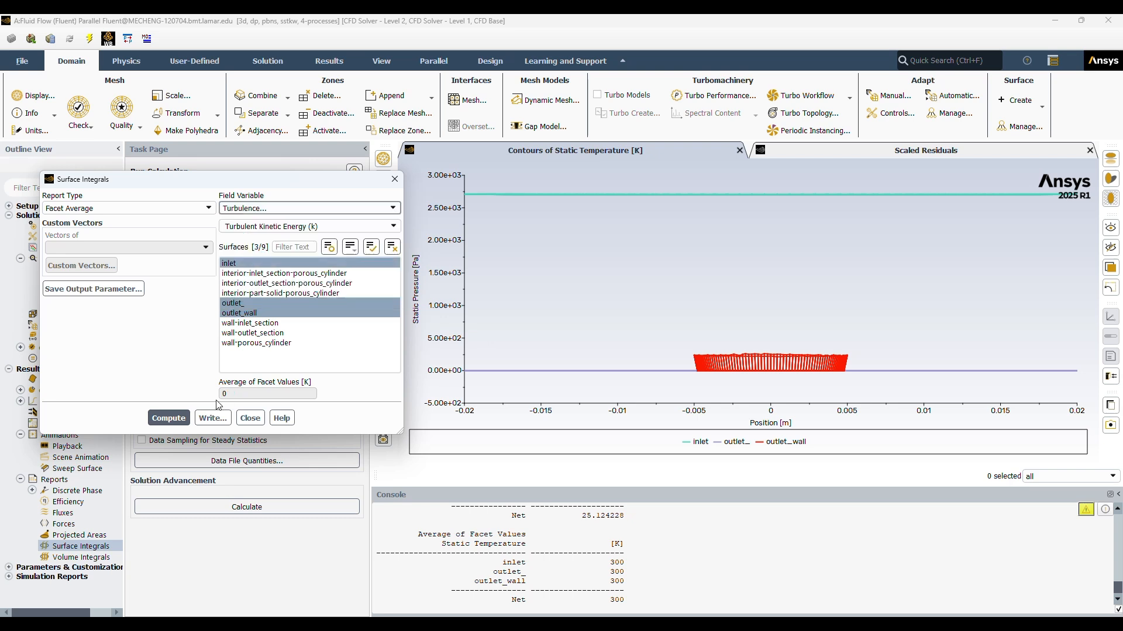
{"action": "left_click", "coordinate": [158, 423]}
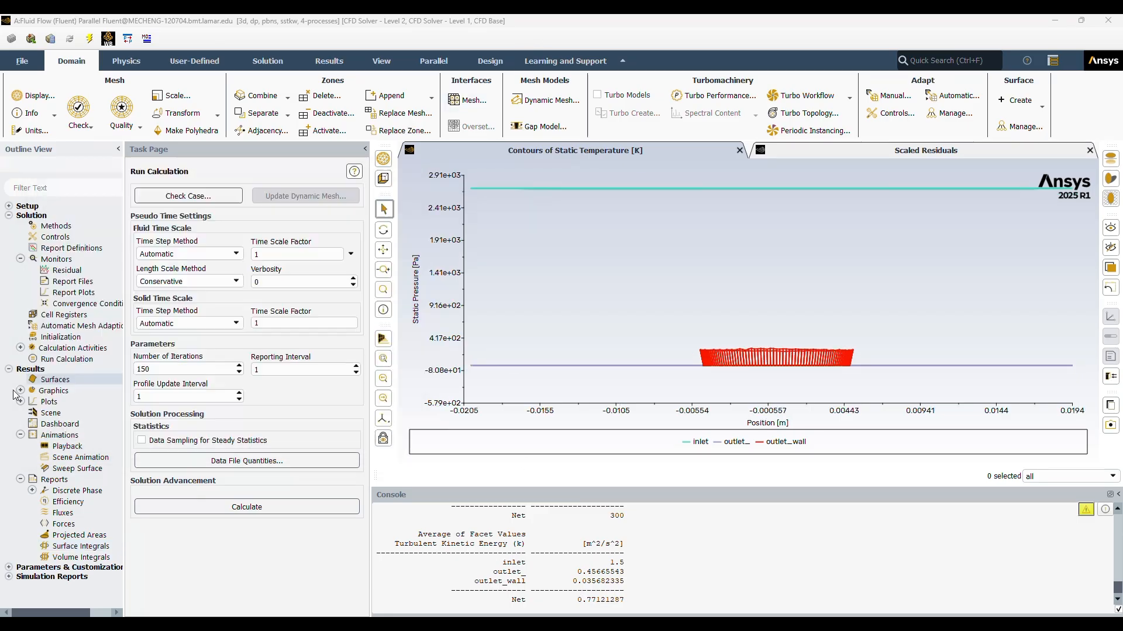
Step: Create and display filled static pressure contours on the inlet, both outlets and the three wall surfaces of the converter
{"action": "left_click", "coordinate": [20, 391]}
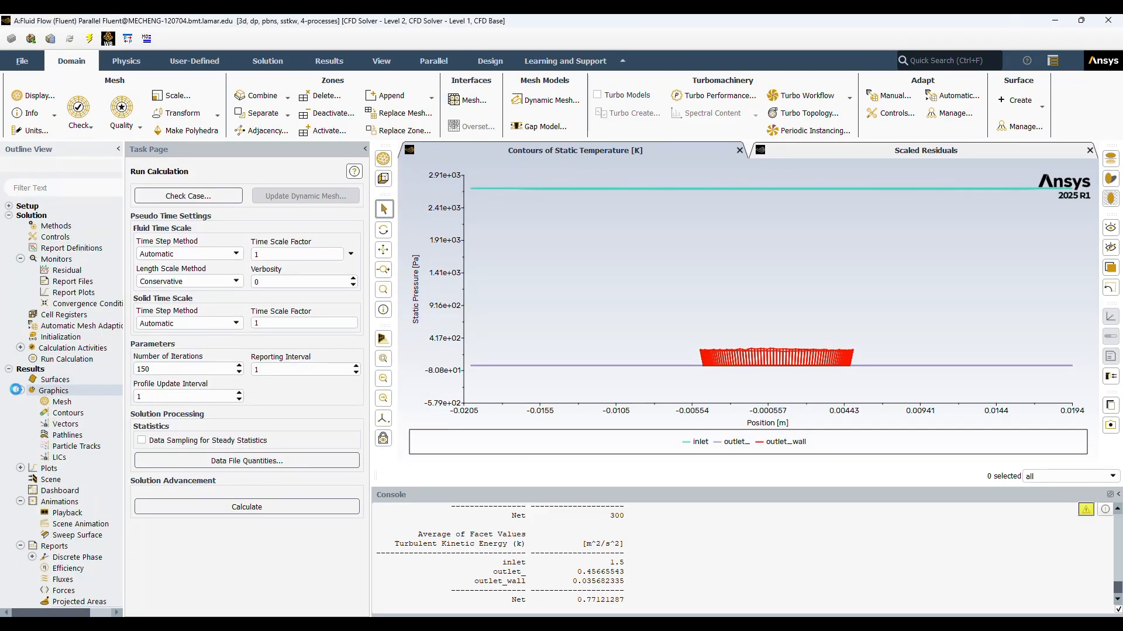
{"action": "left_click", "coordinate": [67, 413]}
{"action": "double_click", "coordinate": [67, 414]}
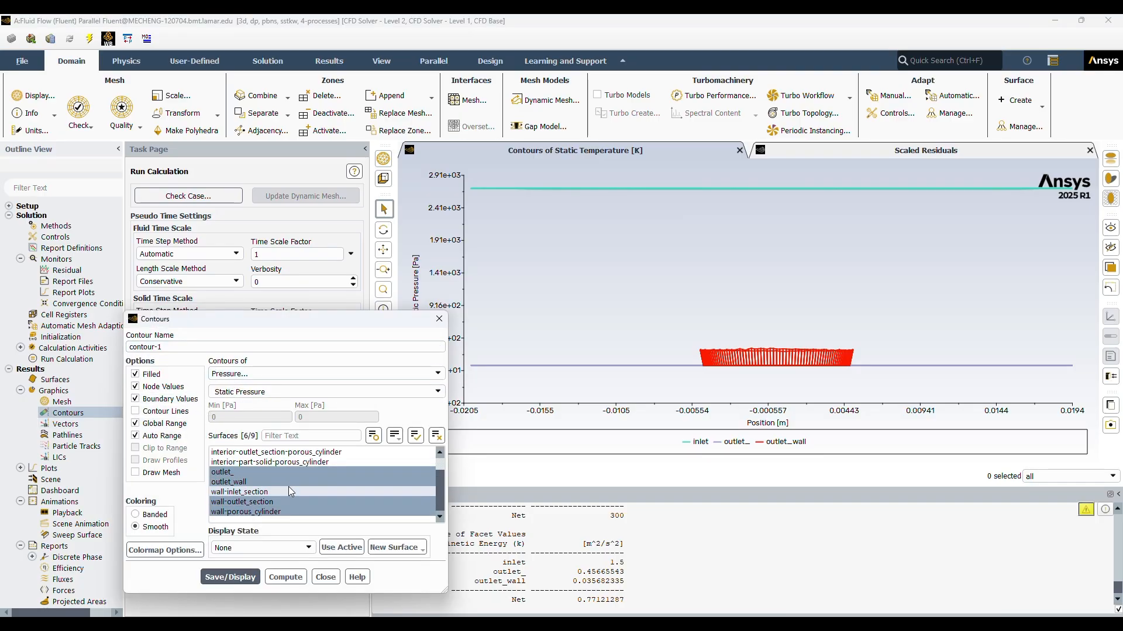
{"action": "scroll", "coordinate": [289, 487], "scroll_direction": "up", "scroll_amount": 1}
{"action": "scroll", "coordinate": [289, 487], "scroll_direction": "down", "scroll_amount": 1}
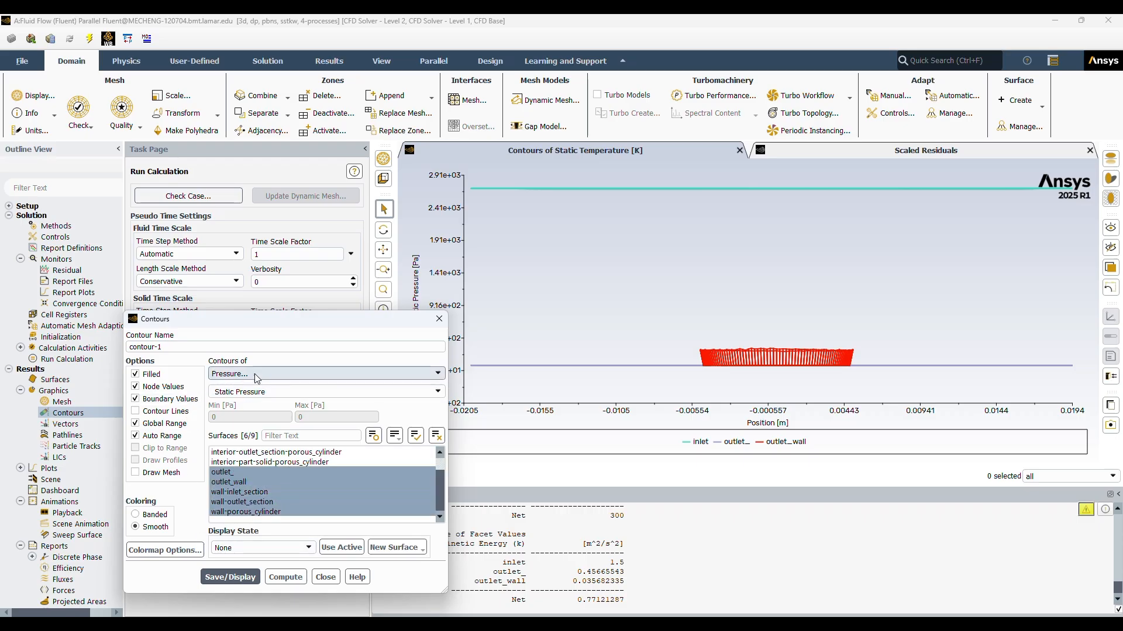
{"action": "left_click", "coordinate": [232, 578]}
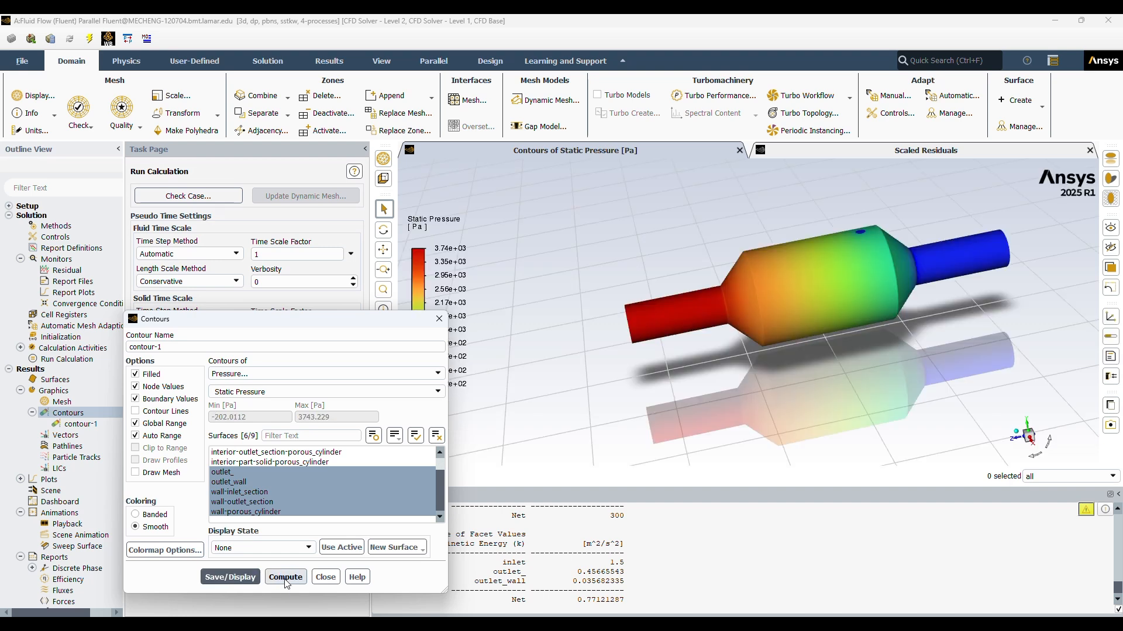
{"action": "left_click_drag", "start_coordinate": [283, 312], "coordinate": [223, 186]}
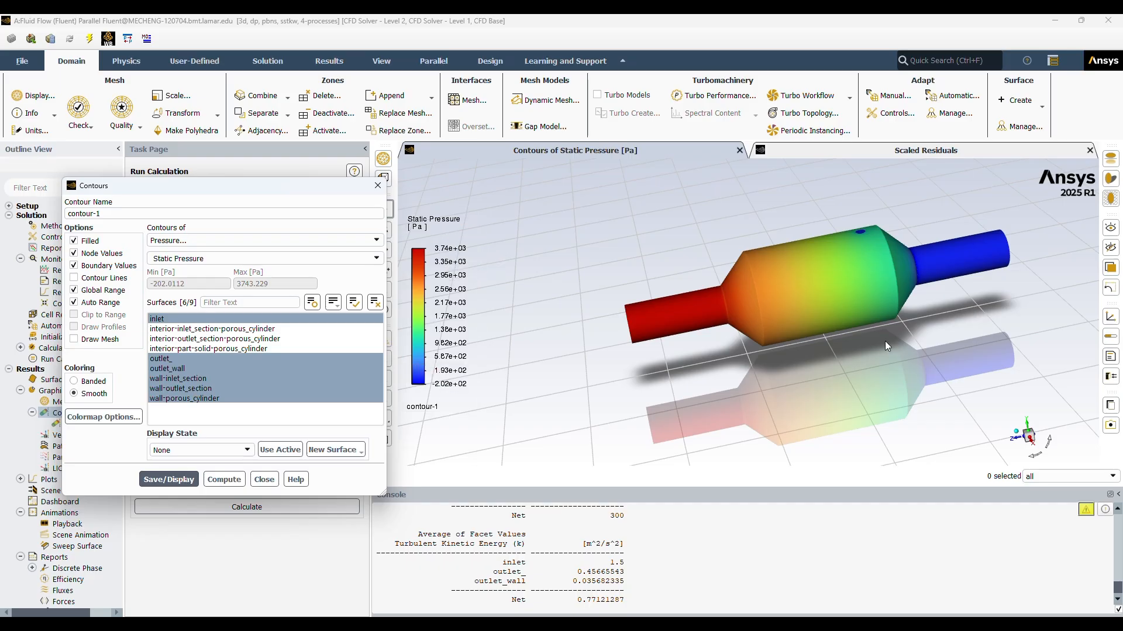
{"action": "left_click_drag", "start_coordinate": [939, 357], "coordinate": [940, 404]}
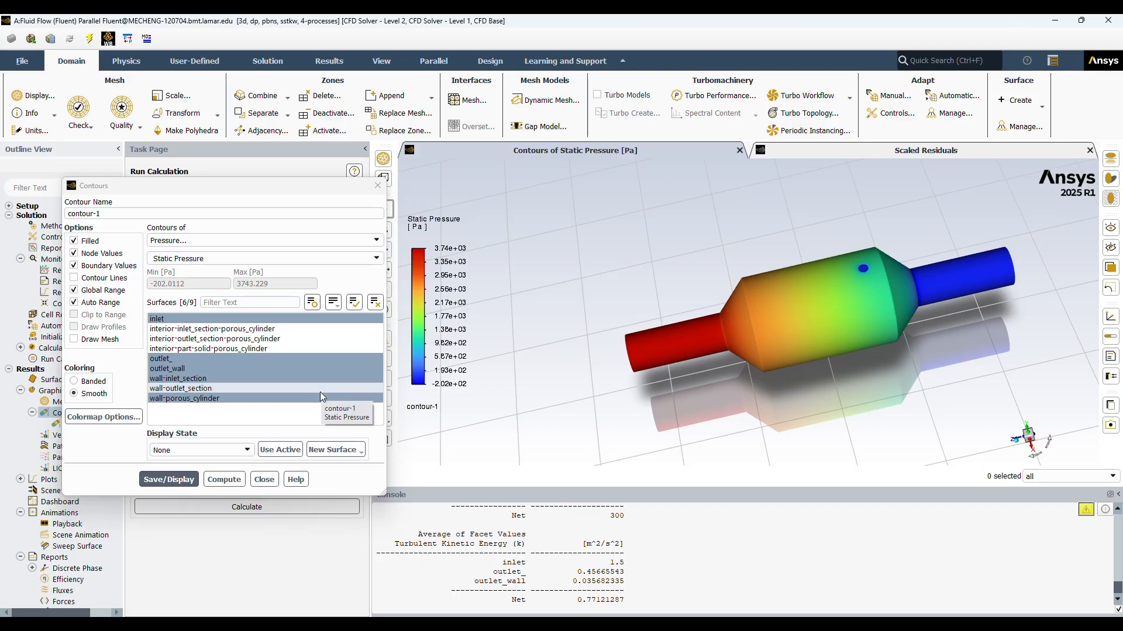
Step: Switch contour-1 to Velocity Magnitude and display it on the same inlet, outlet and wall surfaces
{"action": "left_click", "coordinate": [197, 242]}
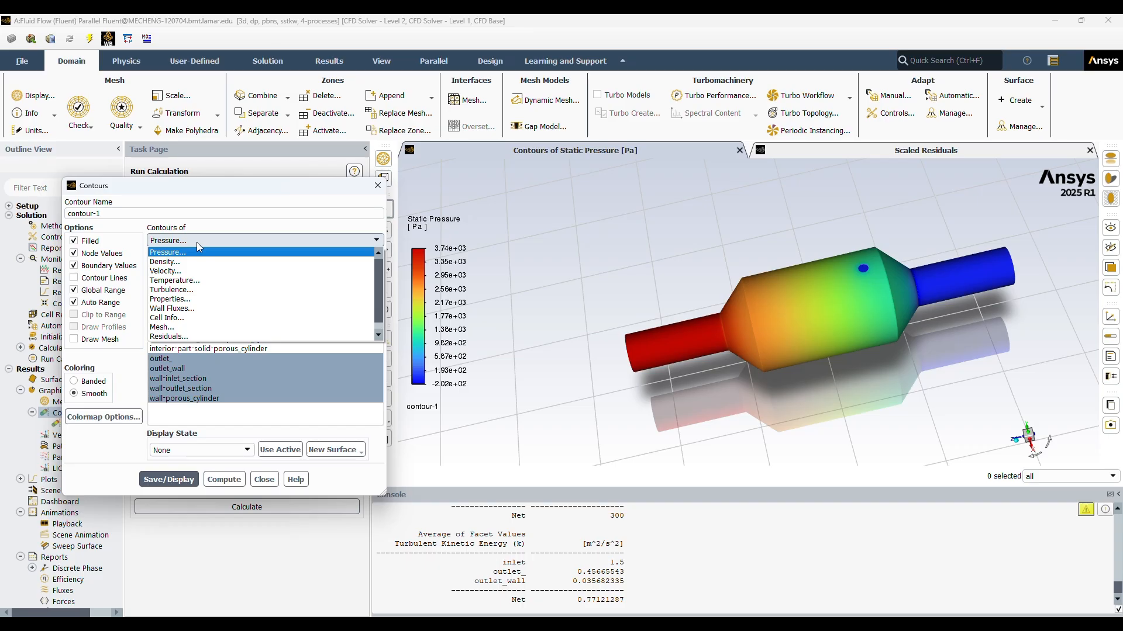
{"action": "left_click", "coordinate": [186, 272]}
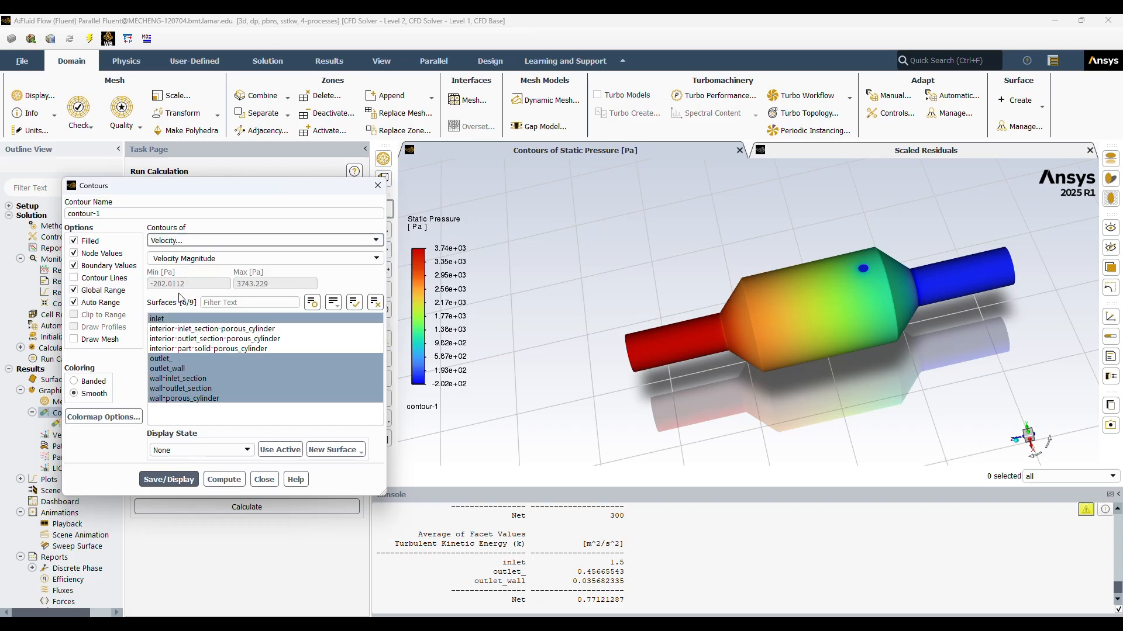
{"action": "left_click", "coordinate": [211, 359]}
{"action": "left_click", "coordinate": [177, 480]}
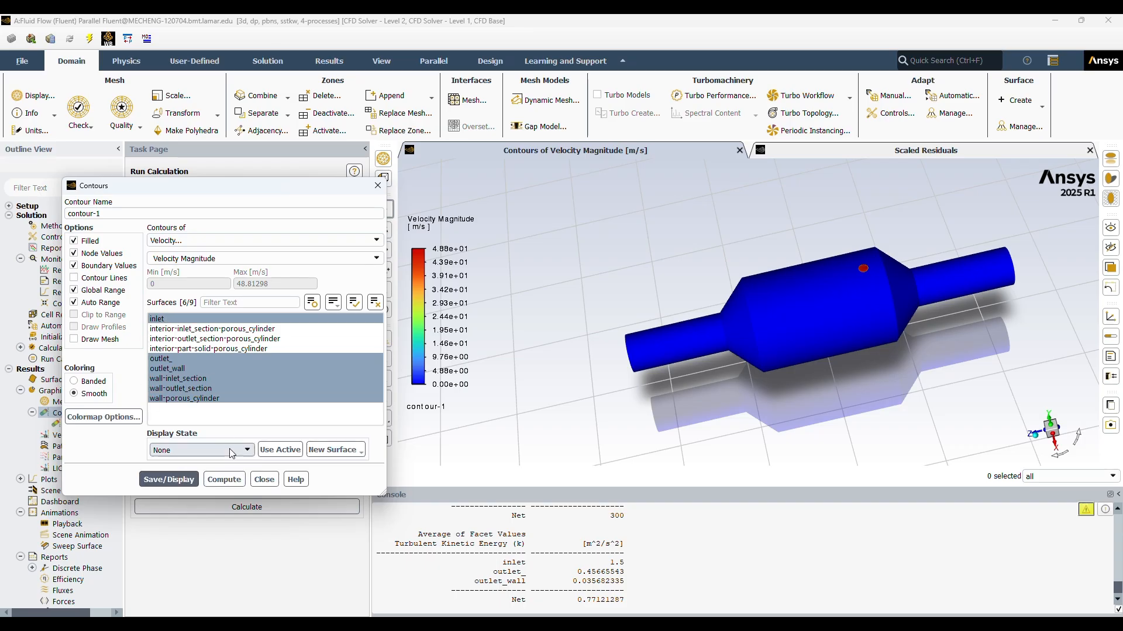
Step: Compute the velocity magnitude range for contour-1 and inspect the displayed contours on the converter from another angle
{"action": "left_click", "coordinate": [221, 478]}
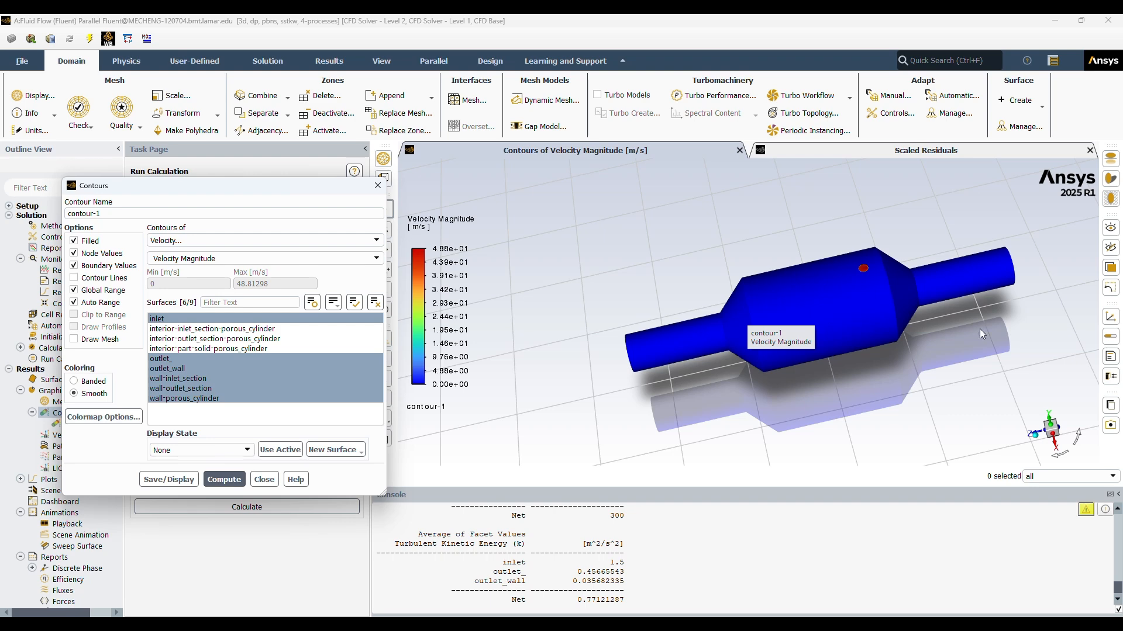
{"action": "left_click_drag", "start_coordinate": [989, 336], "coordinate": [953, 376]}
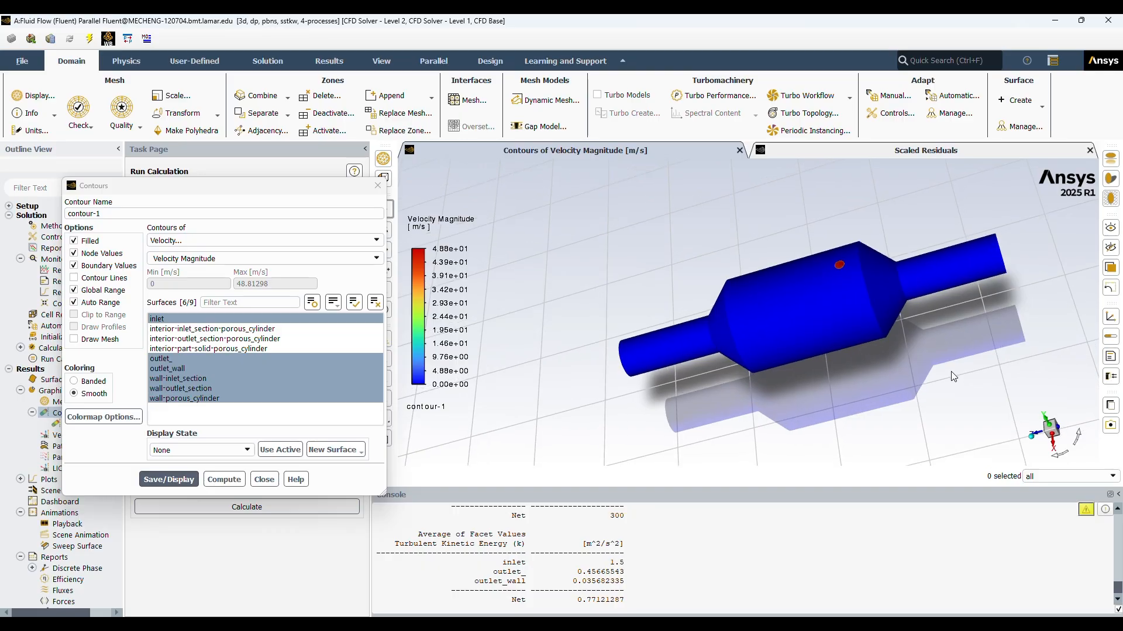
{"action": "left_click_drag", "start_coordinate": [975, 320], "coordinate": [836, 380]}
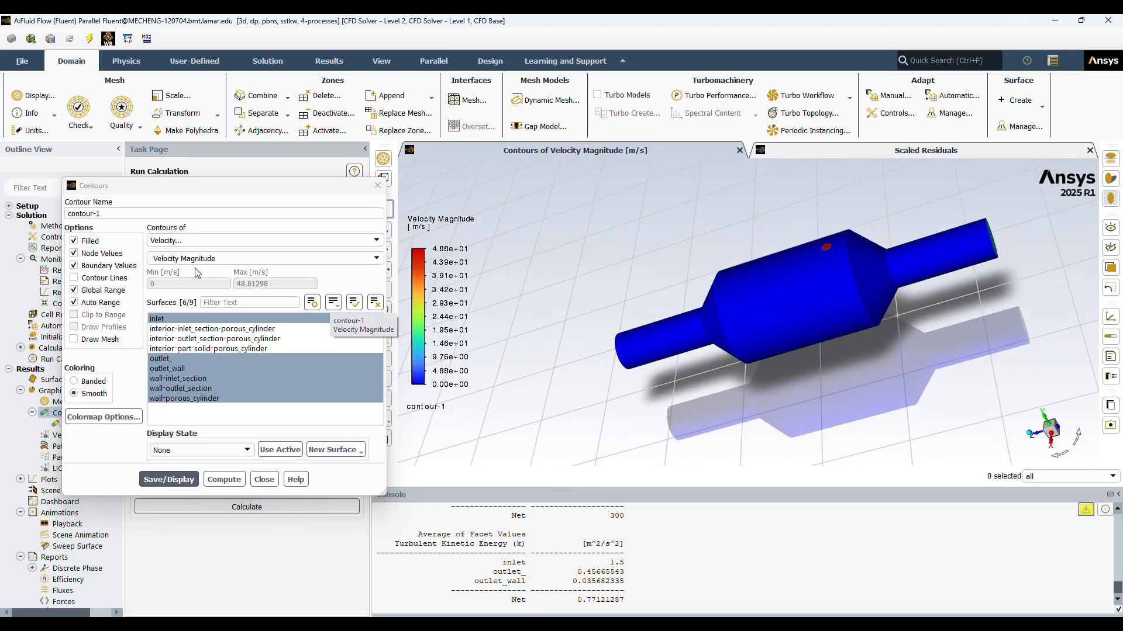
Step: Switch contour-1 to Static Temperature and display it on the same inlet, outlet and wall surfaces
{"action": "left_click", "coordinate": [196, 243]}
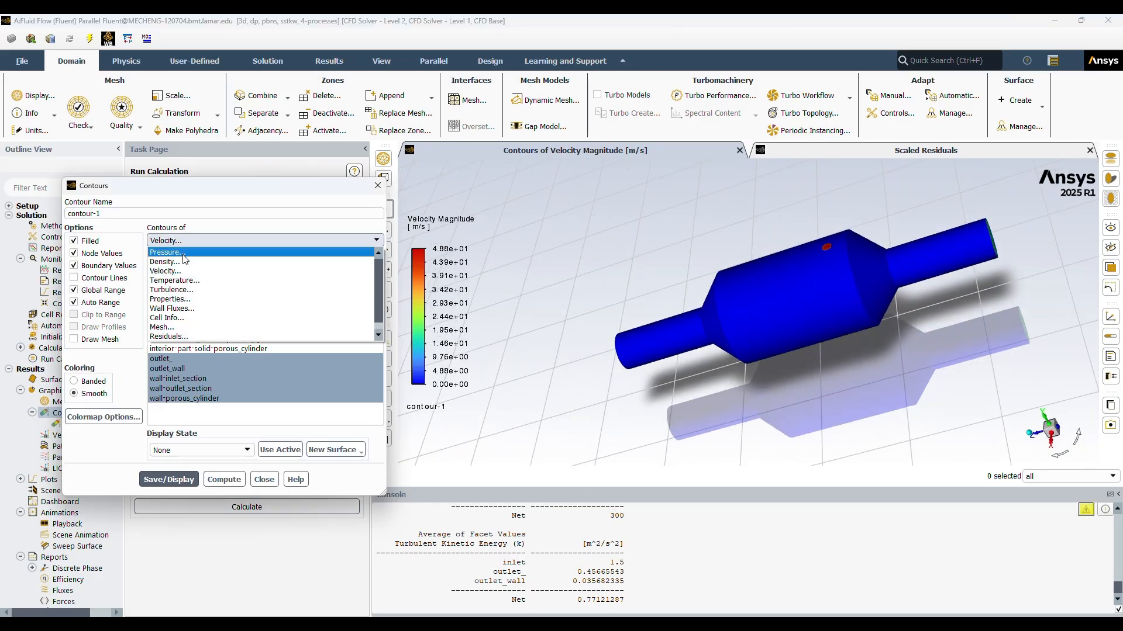
{"action": "left_click", "coordinate": [186, 280]}
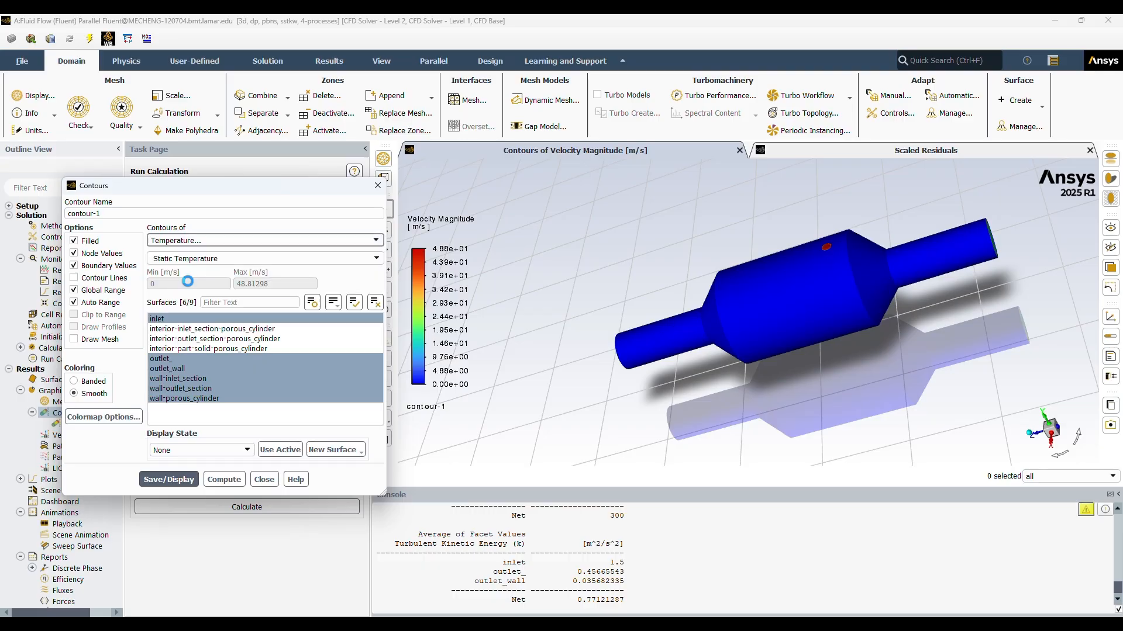
{"action": "left_click", "coordinate": [327, 359]}
{"action": "left_click", "coordinate": [157, 481]}
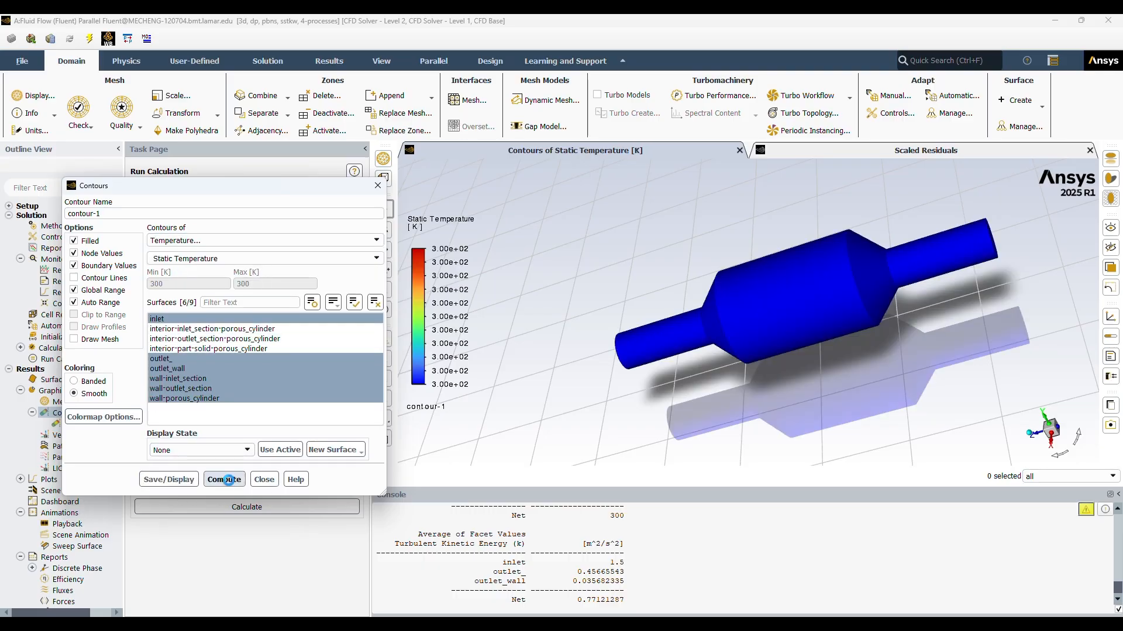
{"action": "left_click_drag", "start_coordinate": [809, 377], "coordinate": [784, 377]}
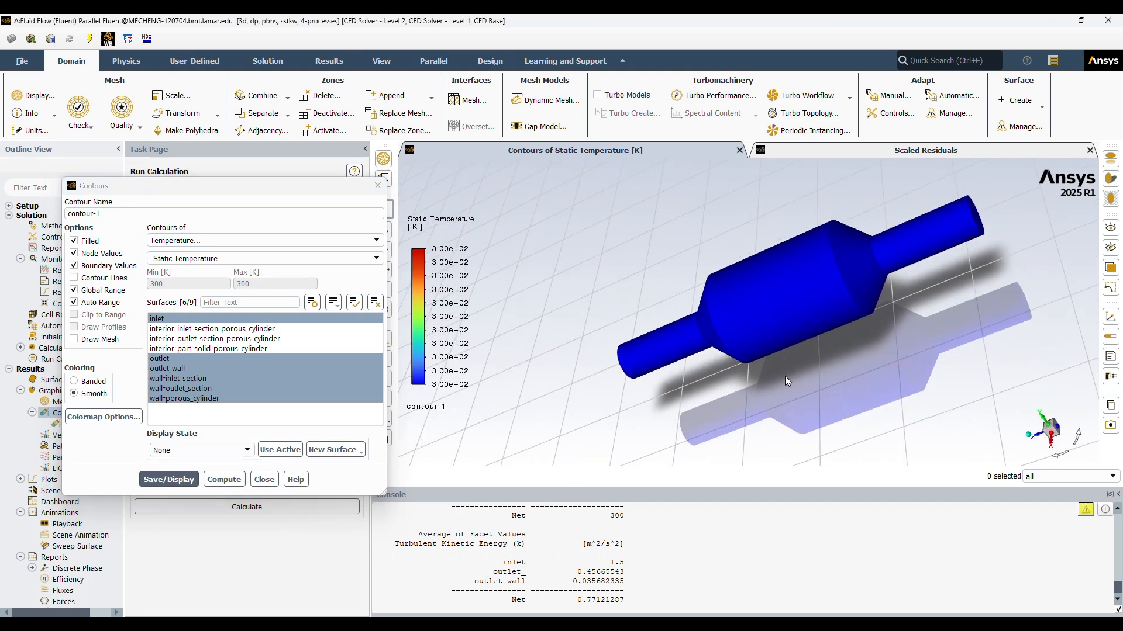
Step: Switch contour-1 to Turbulent Kinetic Energy (k) and display it on the same inlet, outlet and wall surfaces
{"action": "left_click", "coordinate": [261, 240]}
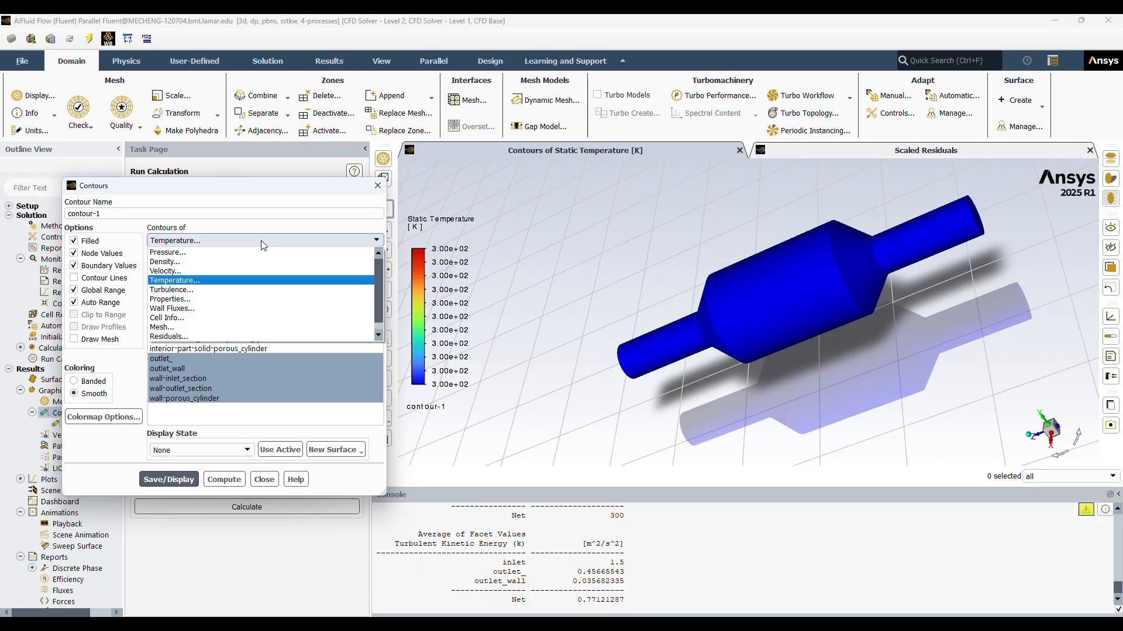
{"action": "left_click", "coordinate": [186, 289]}
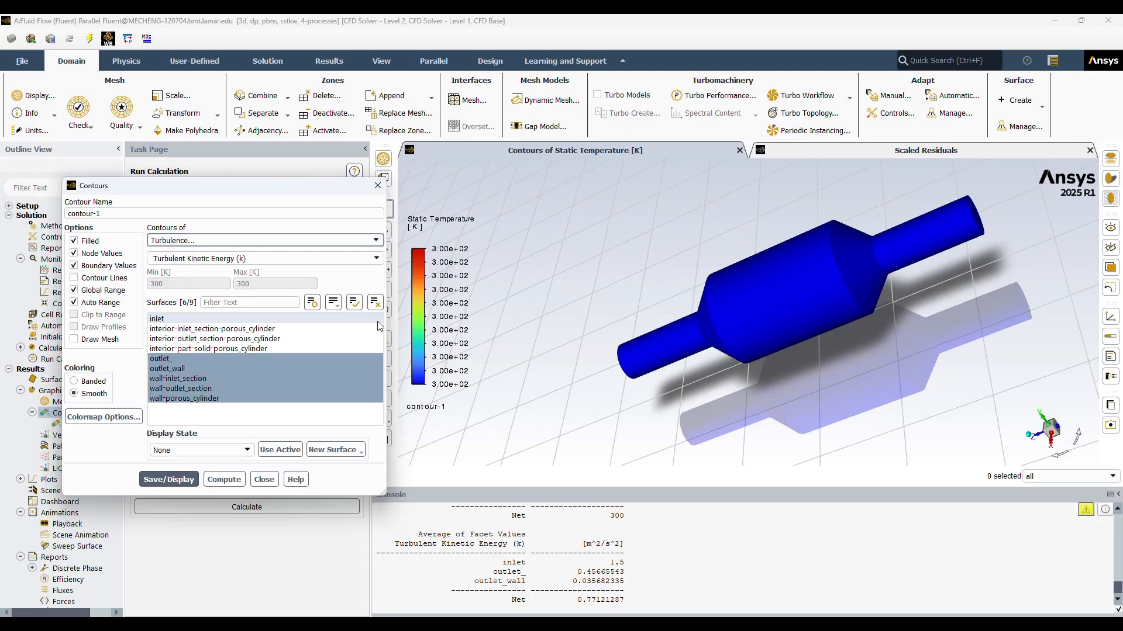
{"action": "left_click", "coordinate": [169, 479]}
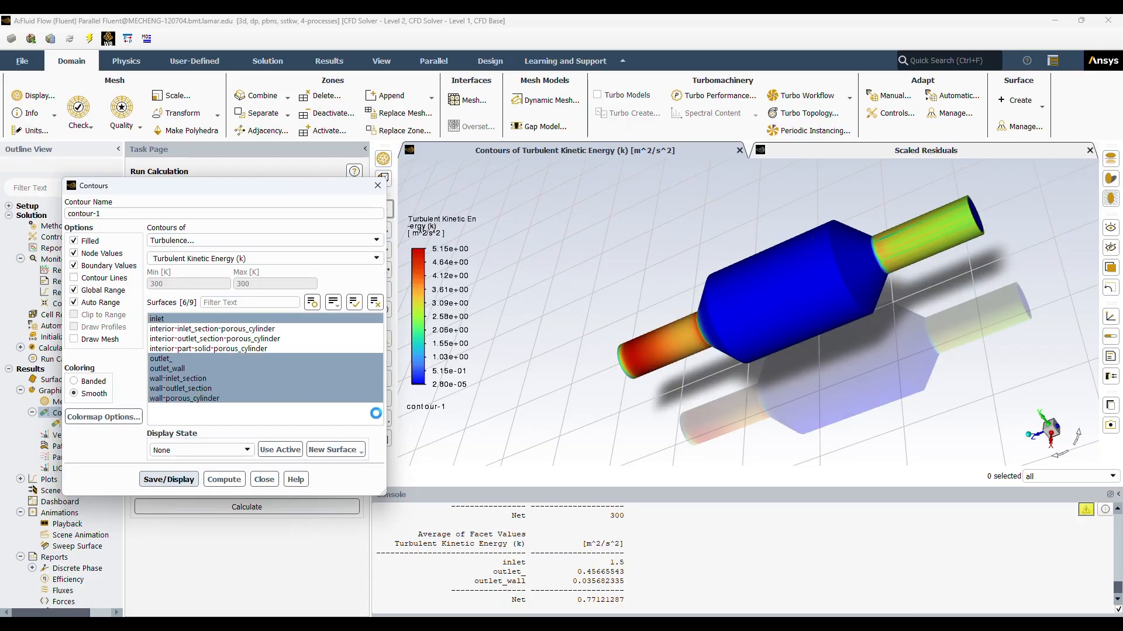
{"action": "left_click_drag", "start_coordinate": [851, 379], "coordinate": [913, 359]}
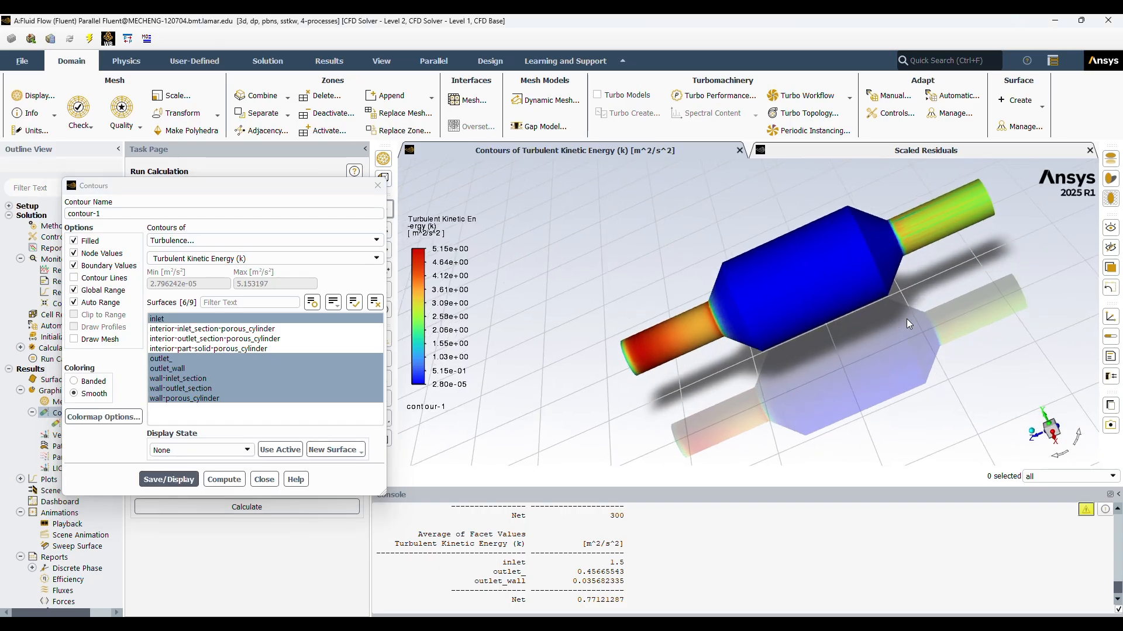
{"action": "scroll", "coordinate": [906, 318], "scroll_direction": "up", "scroll_amount": 1}
{"action": "left_click_drag", "start_coordinate": [968, 284], "coordinate": [958, 314]}
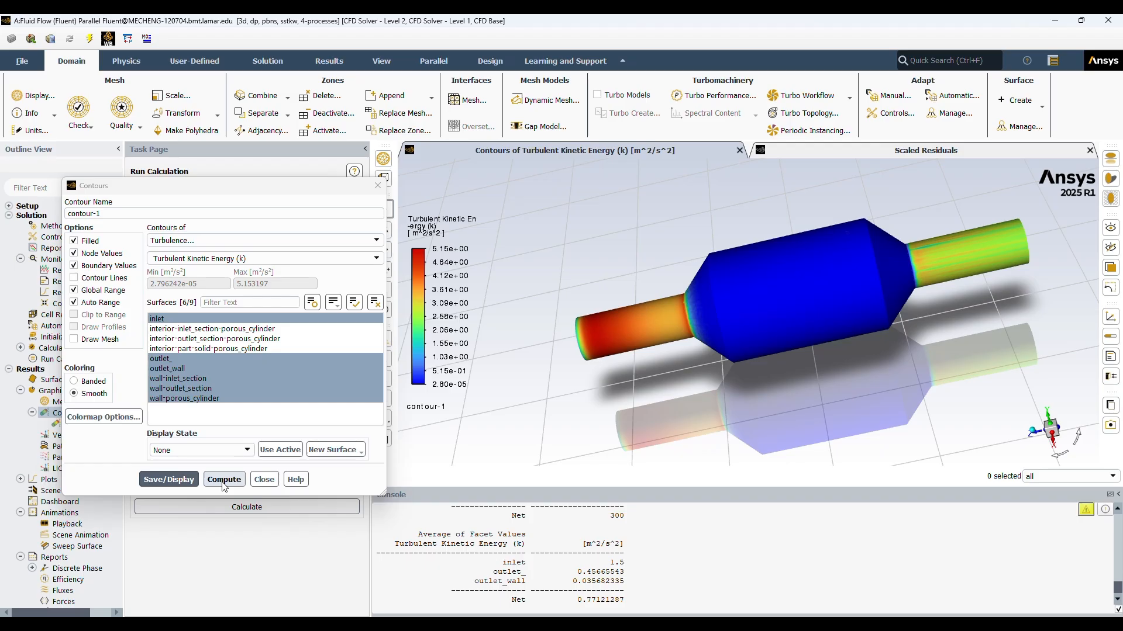
Step: Compute the turbulent kinetic energy range for contour-1 and close the contour settings
{"action": "left_click", "coordinate": [238, 241]}
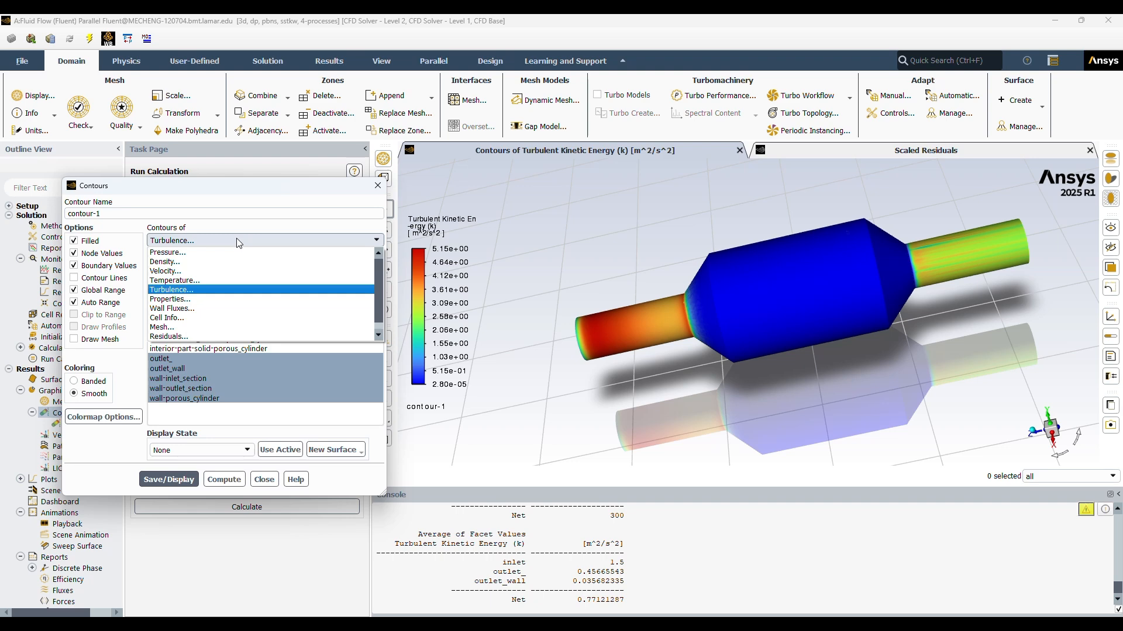
{"action": "left_click", "coordinate": [238, 241]}
{"action": "left_click", "coordinate": [221, 482]}
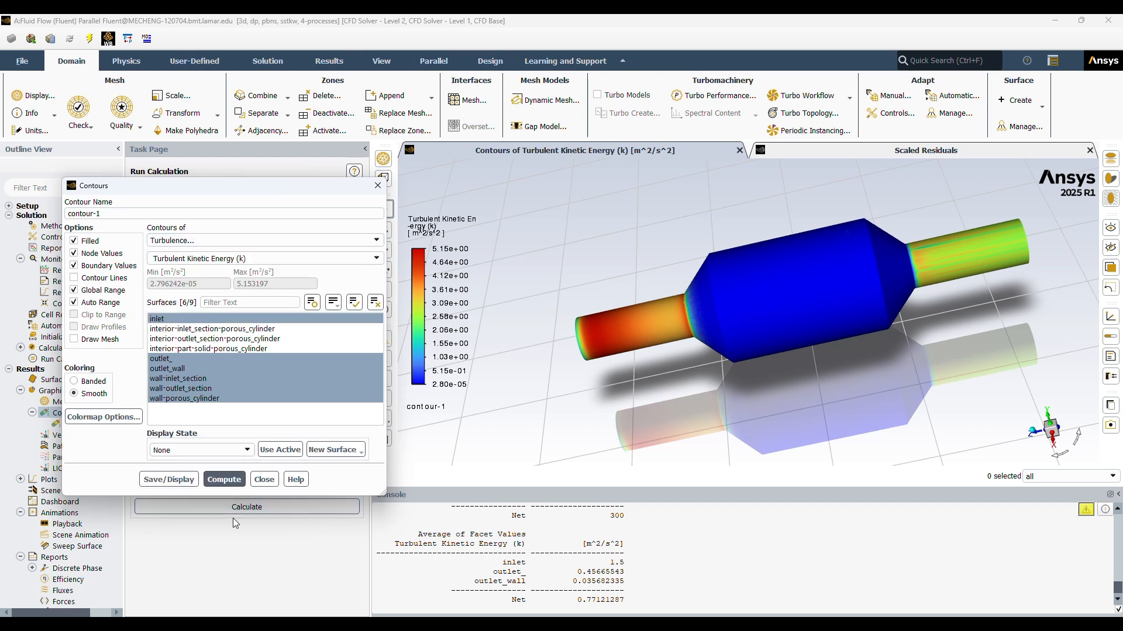
{"action": "left_click", "coordinate": [264, 480]}
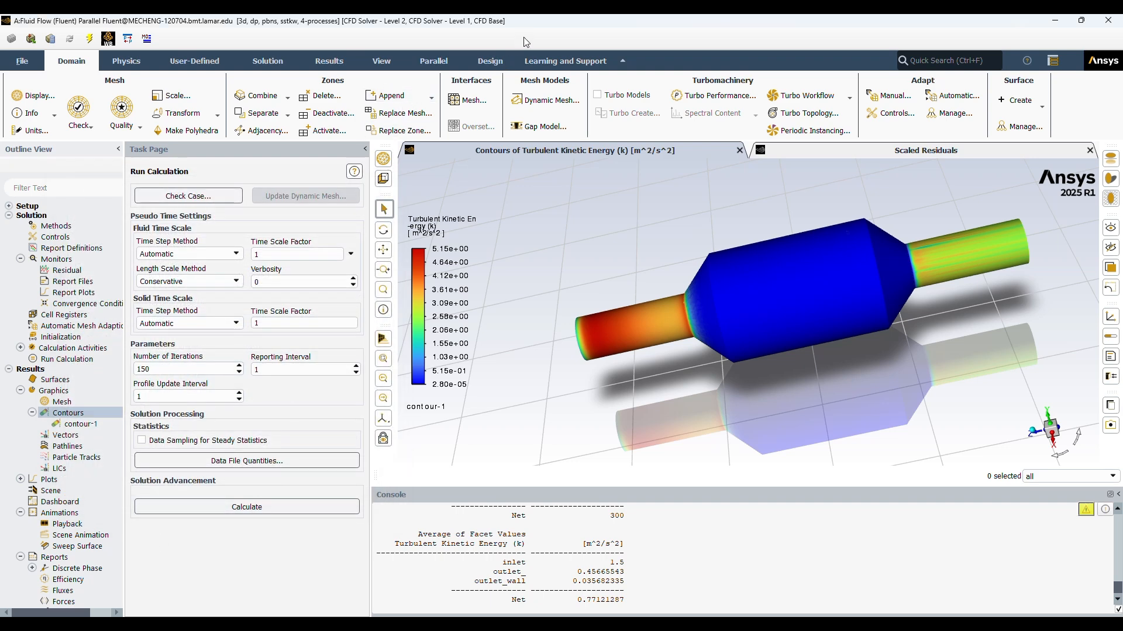